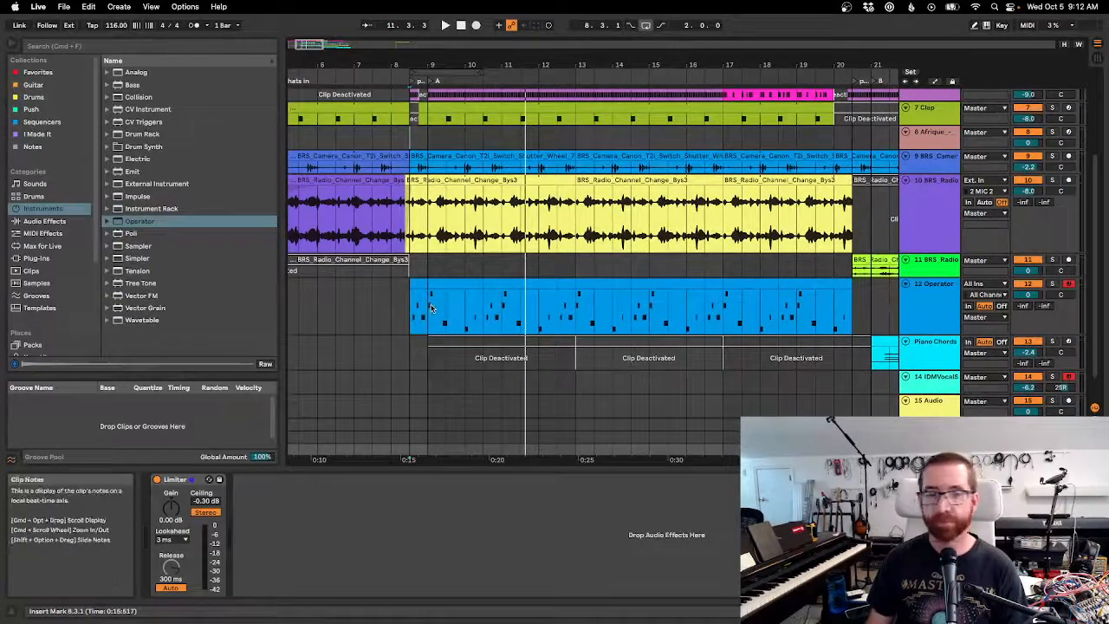
drag(453, 59, 508, 33)
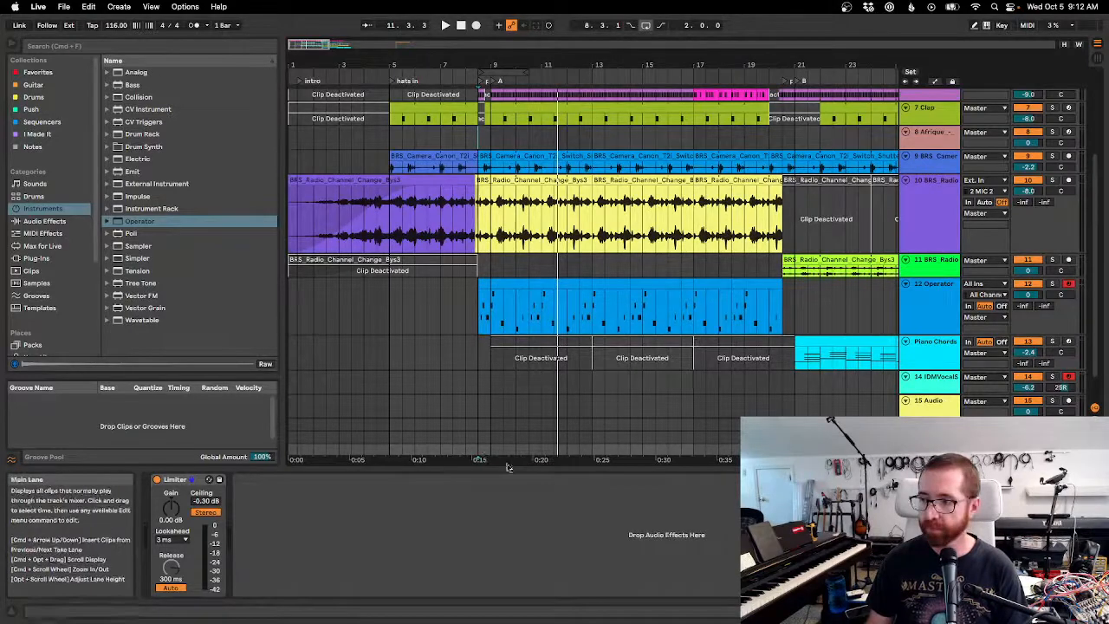
key(ctrl+Up)
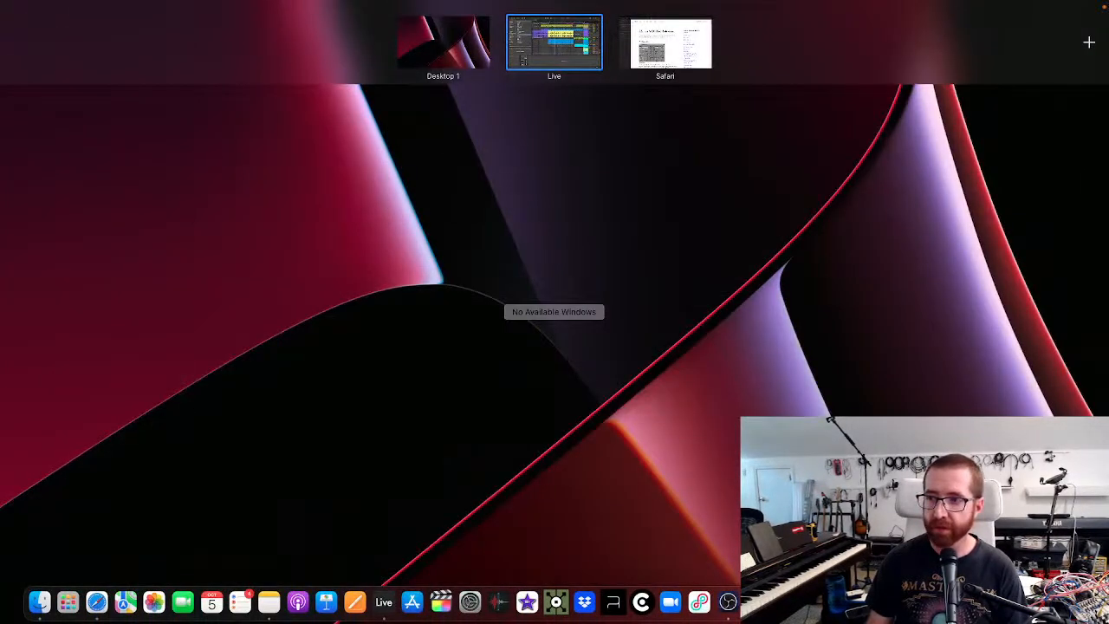
click(469, 602)
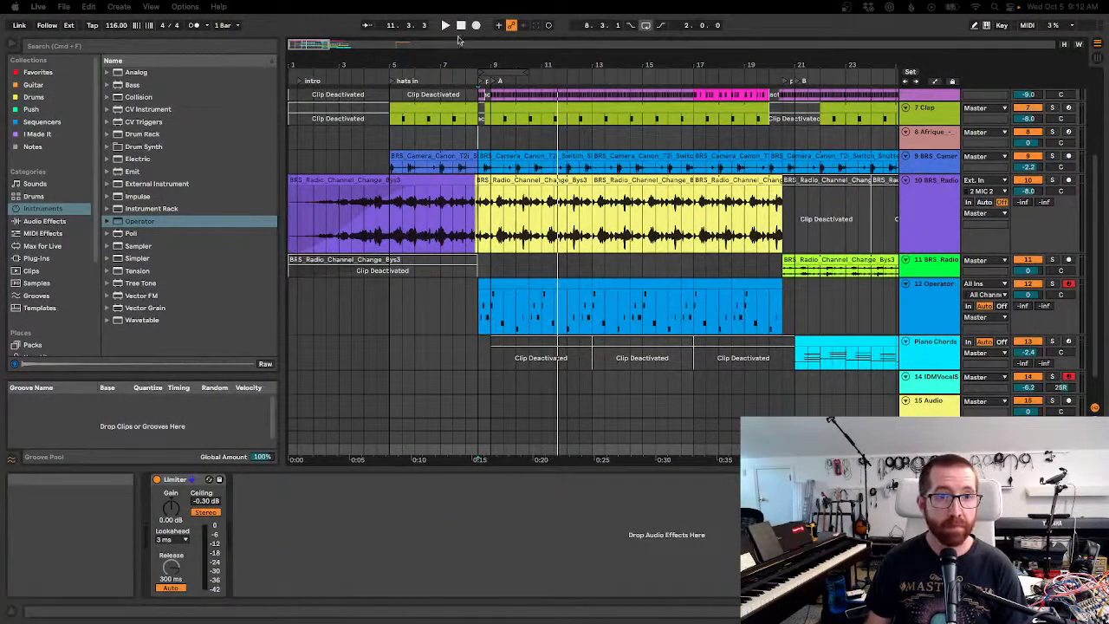
Play the hats-in section into section A, and replay from the first yellow BRS_Radio clip with the Operator track muted.
click(444, 25)
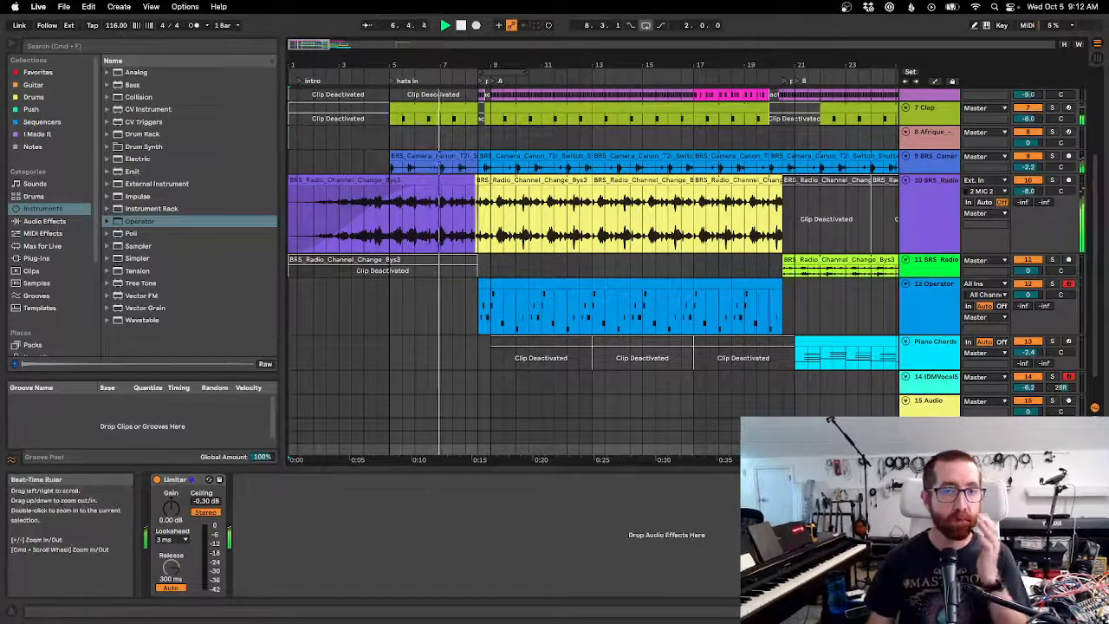
drag(530, 65, 575, 59)
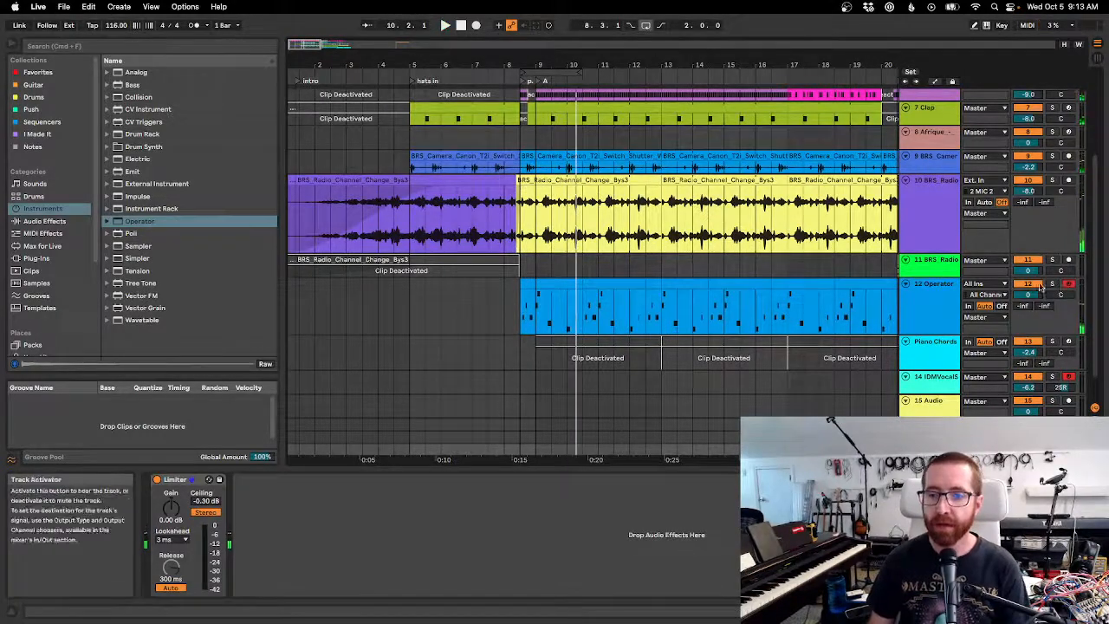
click(547, 183)
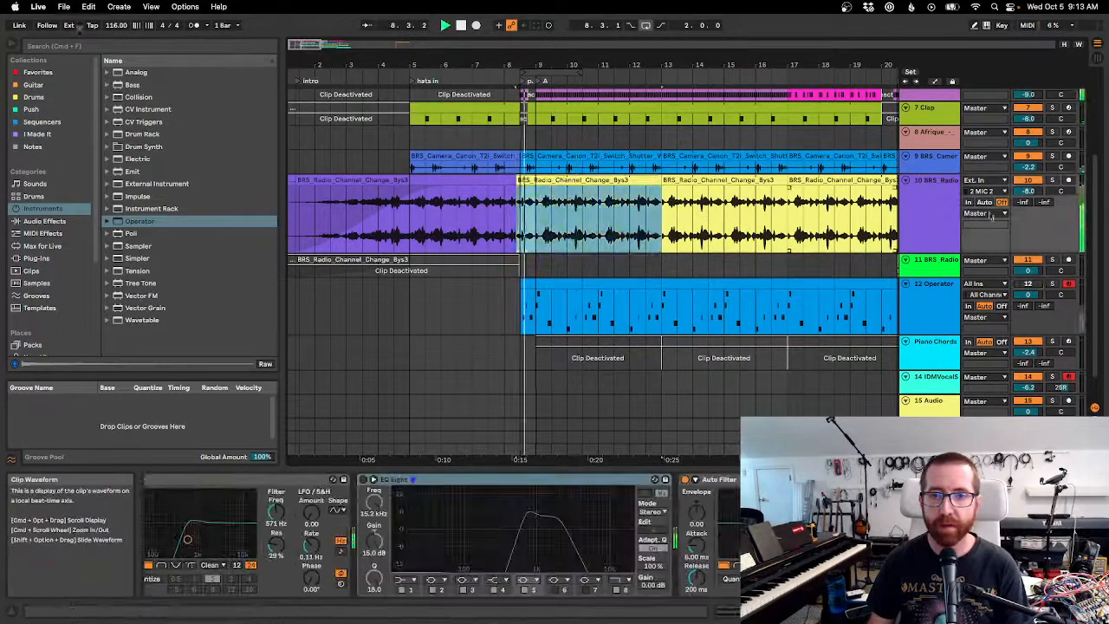
drag(625, 69, 675, 63)
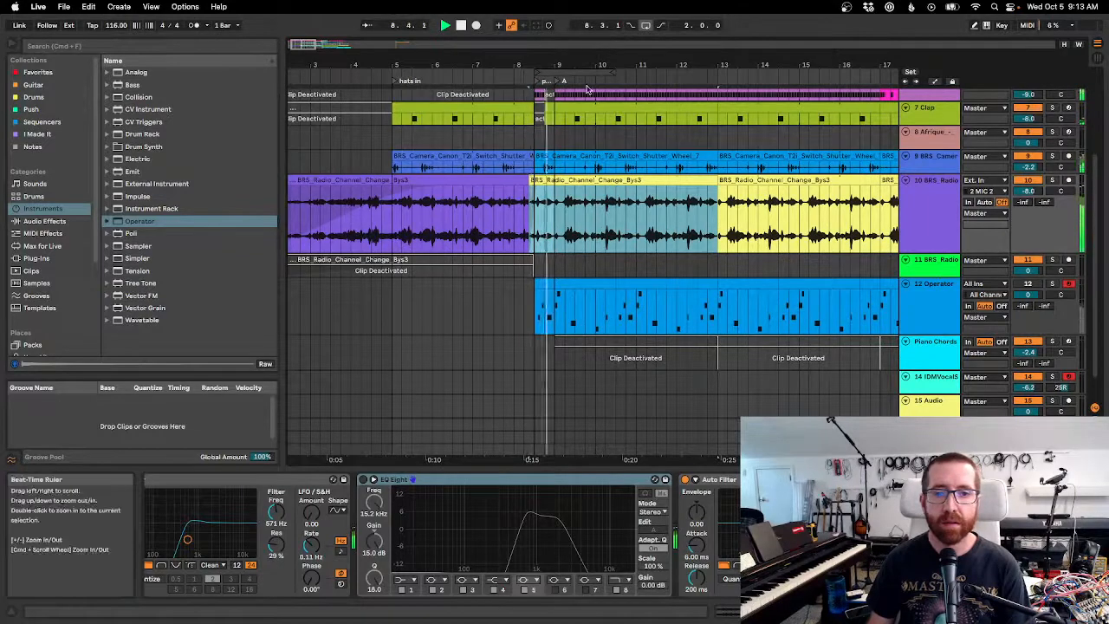
Solo the BRS_Radio track to audition it and inspect its Auto Filter and EQ Eight devices, ending with the solo off.
click(1052, 179)
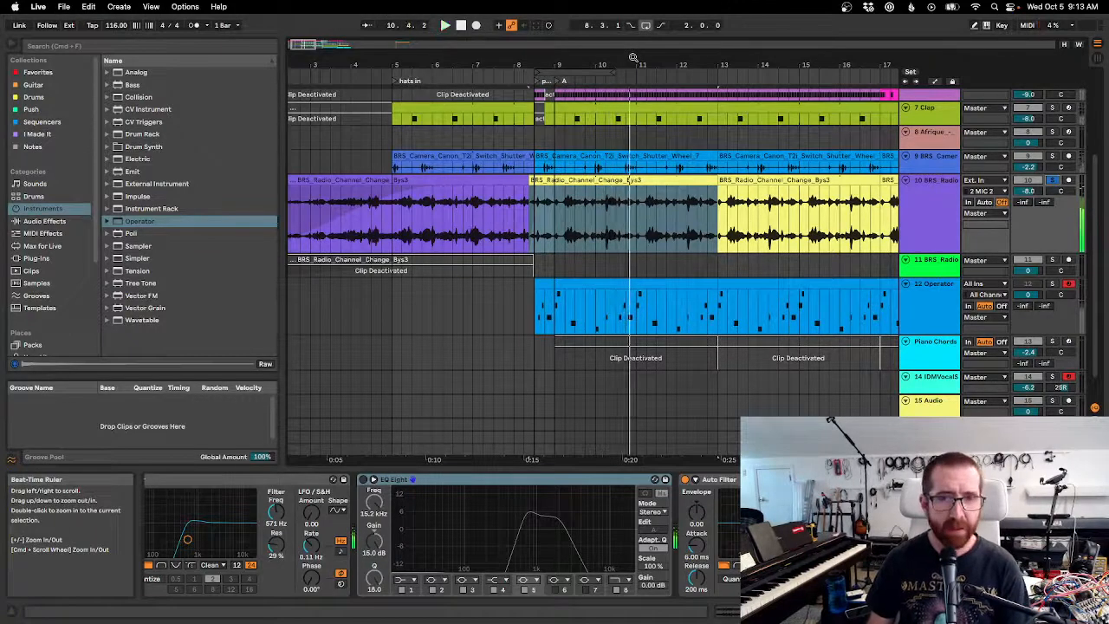
drag(633, 58, 633, 74)
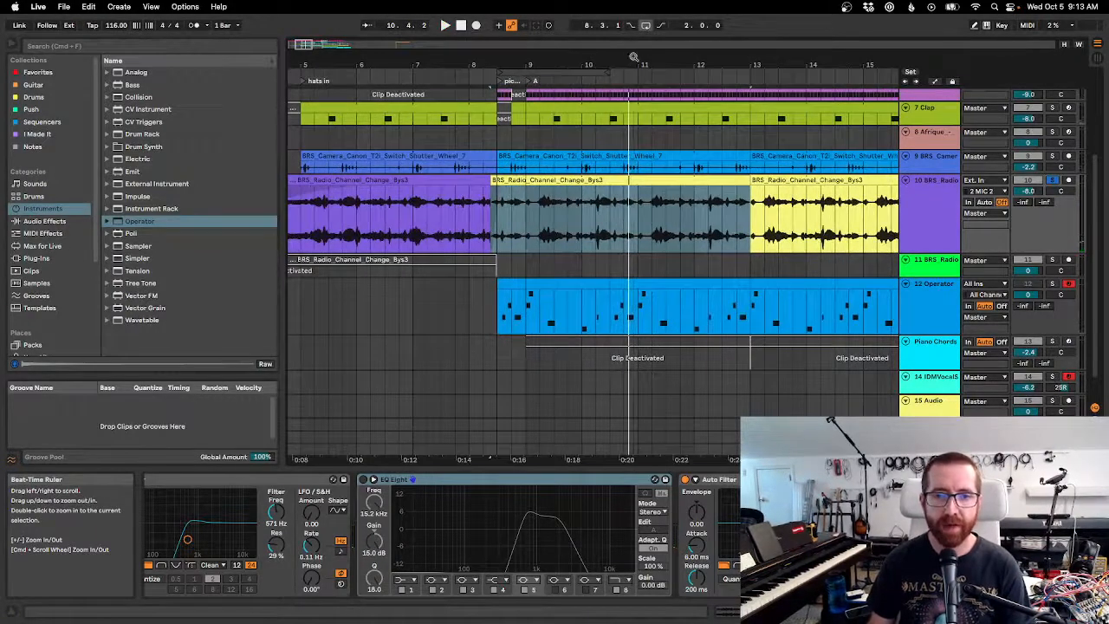
key(space)
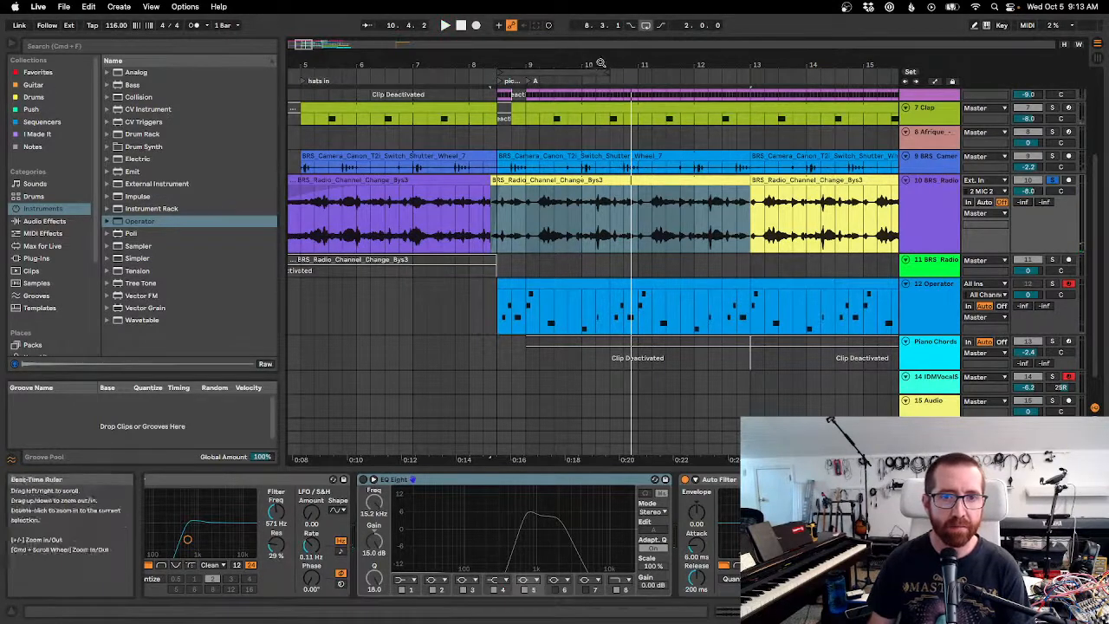
key(space)
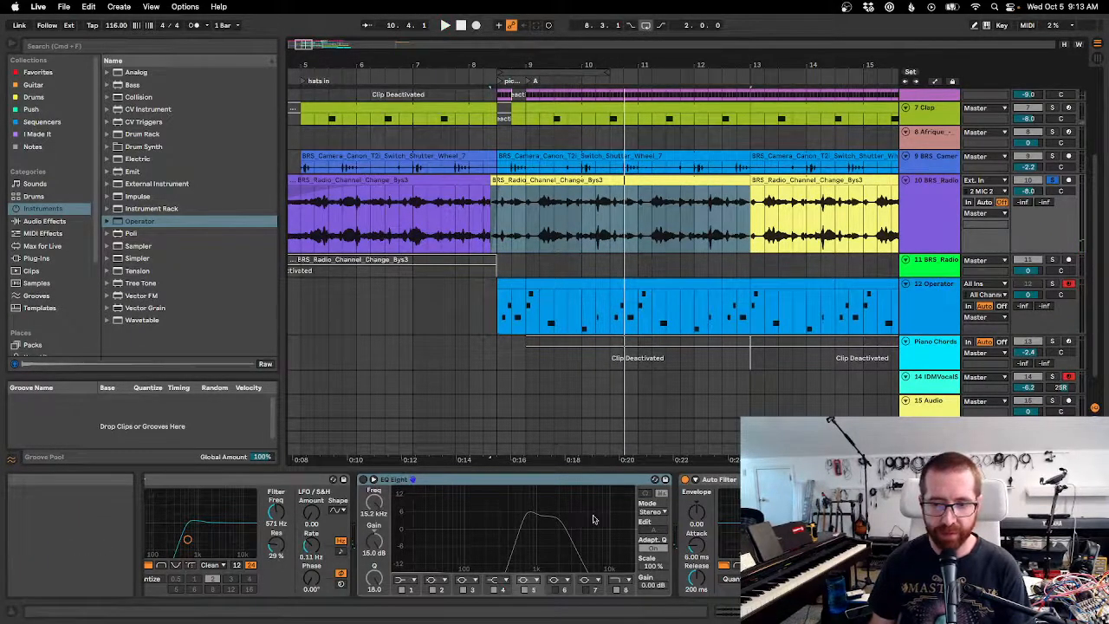
scroll(594, 518, right, 5)
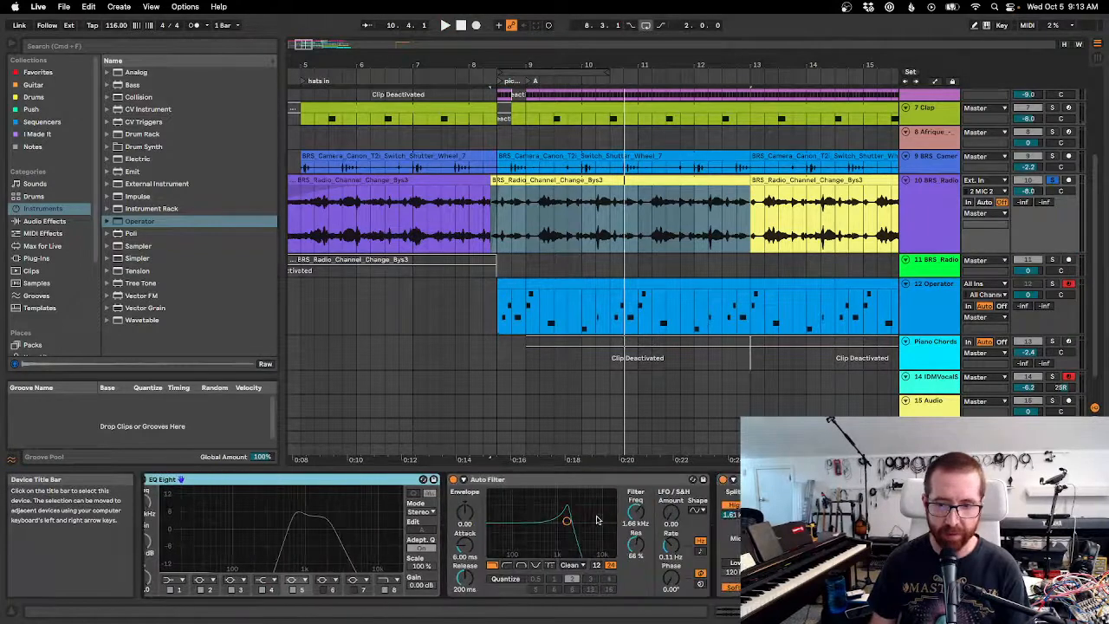
scroll(596, 519, left, 4)
scroll(601, 517, left, 3)
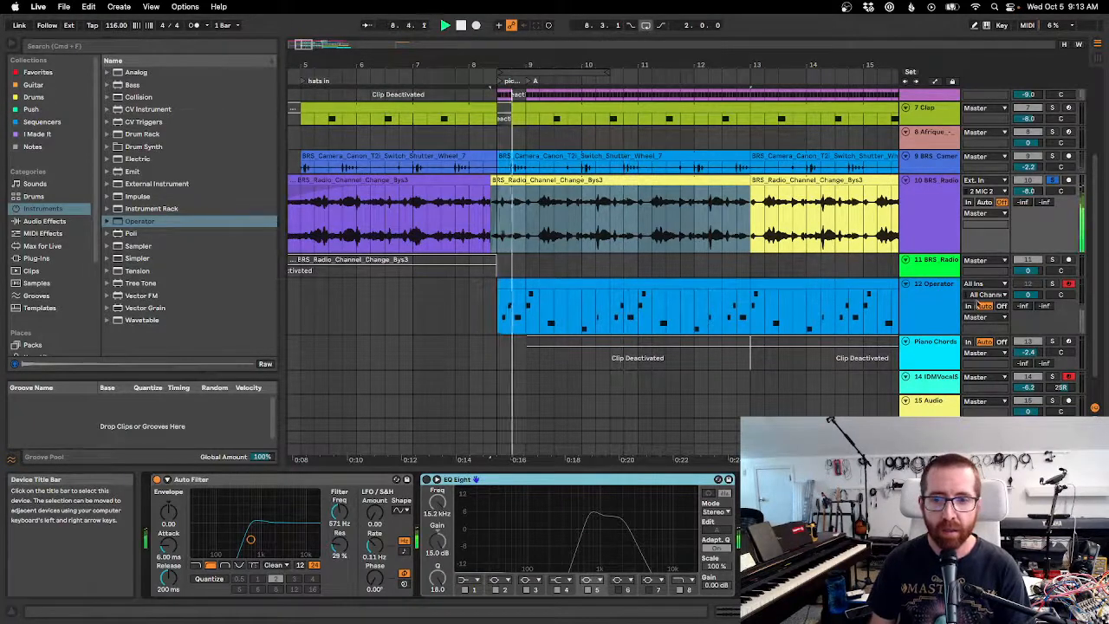
click(1054, 184)
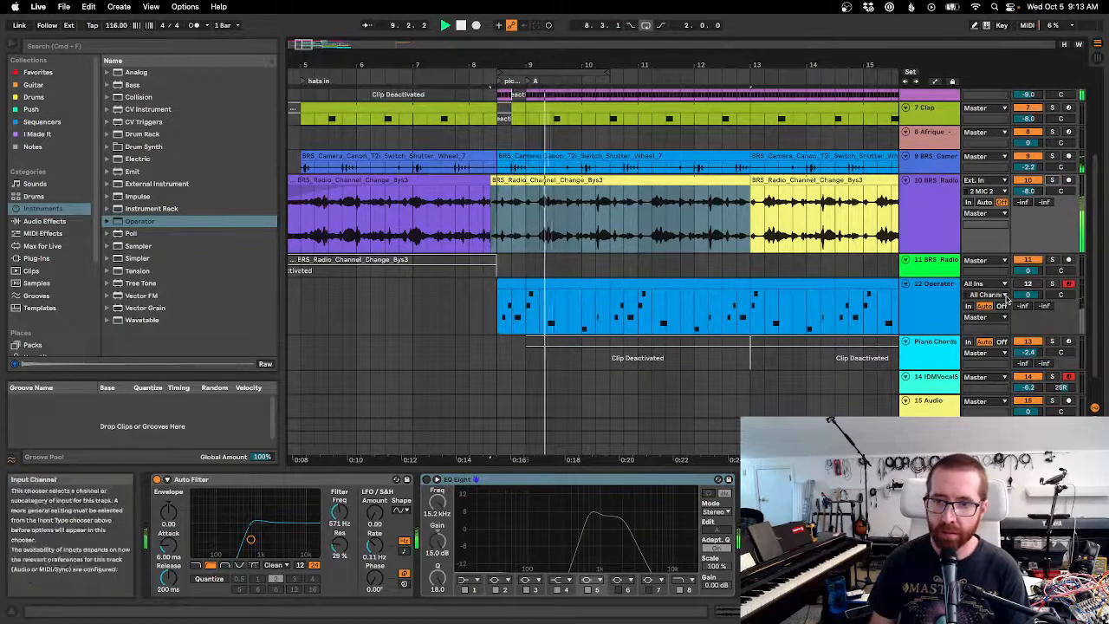
Reactivate the Operator track and lower its volume to -8.7 dB during playback.
mouse_move(1027, 298)
mouse_down()
mouse_move(1027, 312)
mouse_move(1028, 300)
mouse_up()
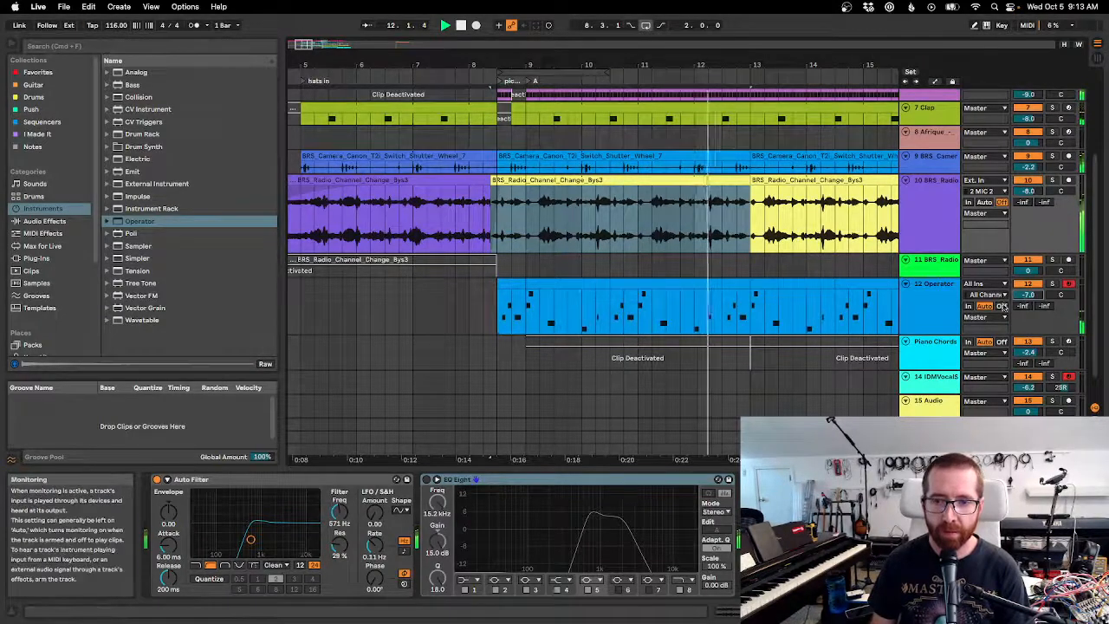
drag(656, 62, 656, 39)
key(space)
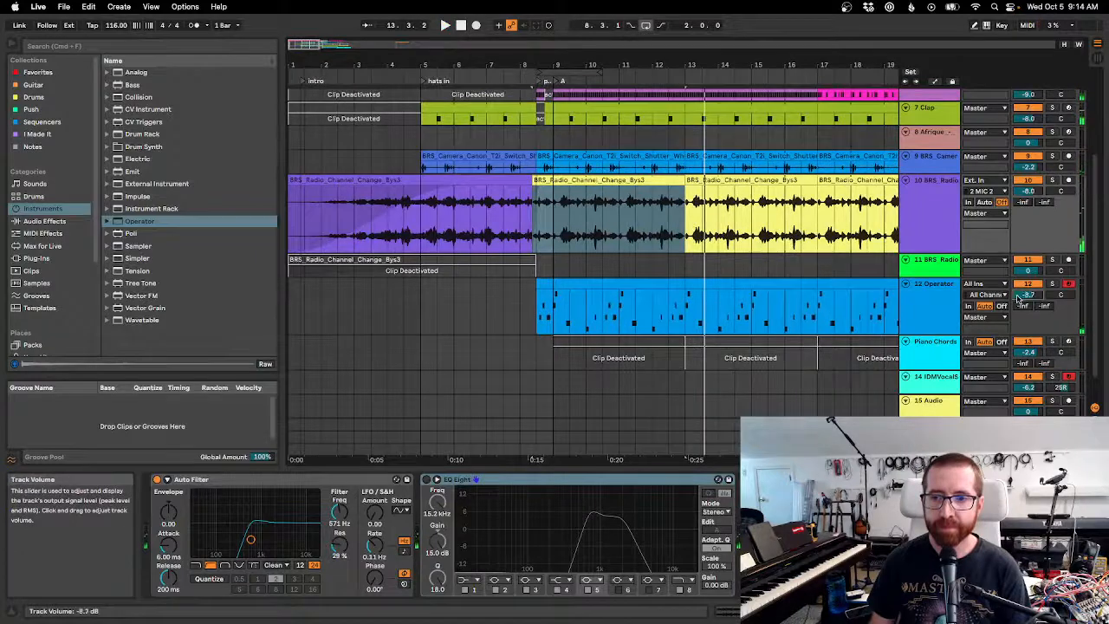
Raise the Operator instrument's filter frequency to 18.5 kHz and try a +12 st transposition before resetting it to 0 st.
key(space)
click(931, 299)
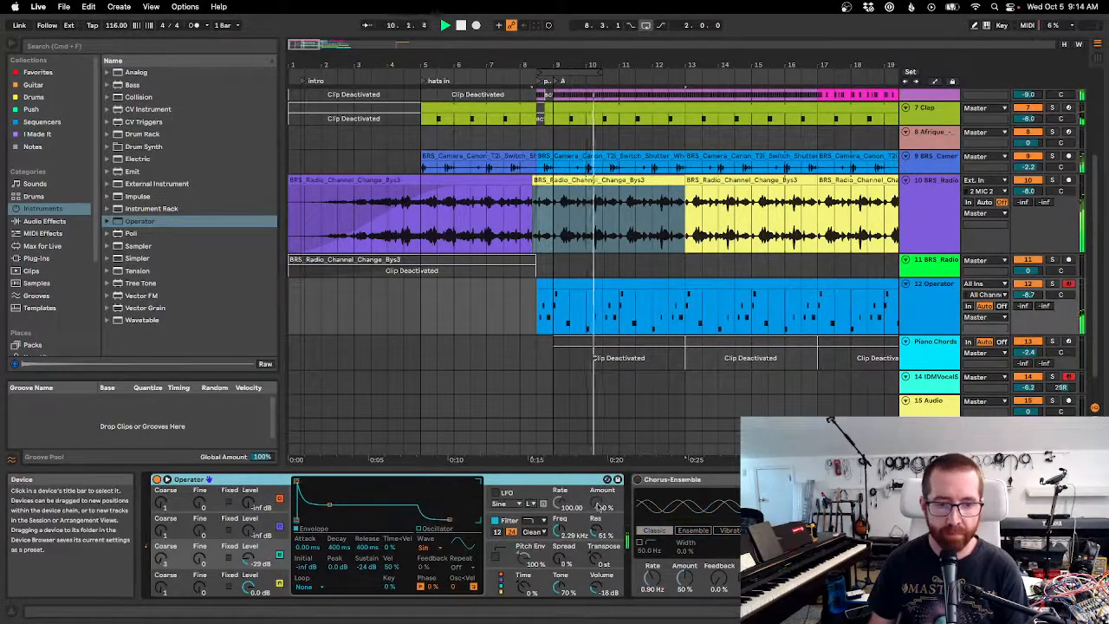
drag(559, 531, 559, 496)
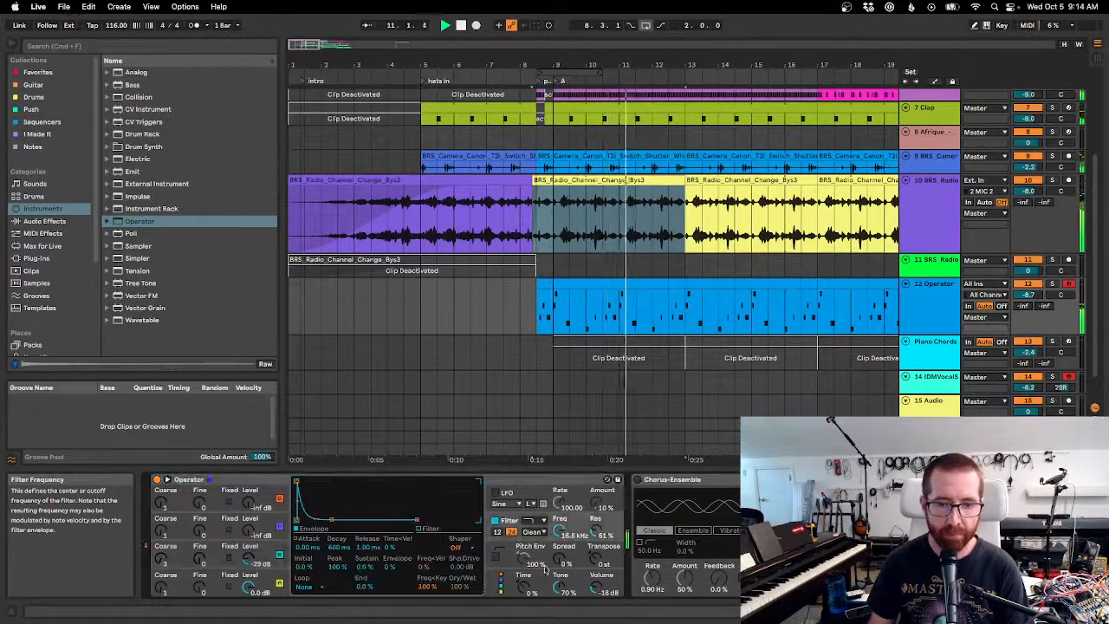
drag(596, 560, 596, 554)
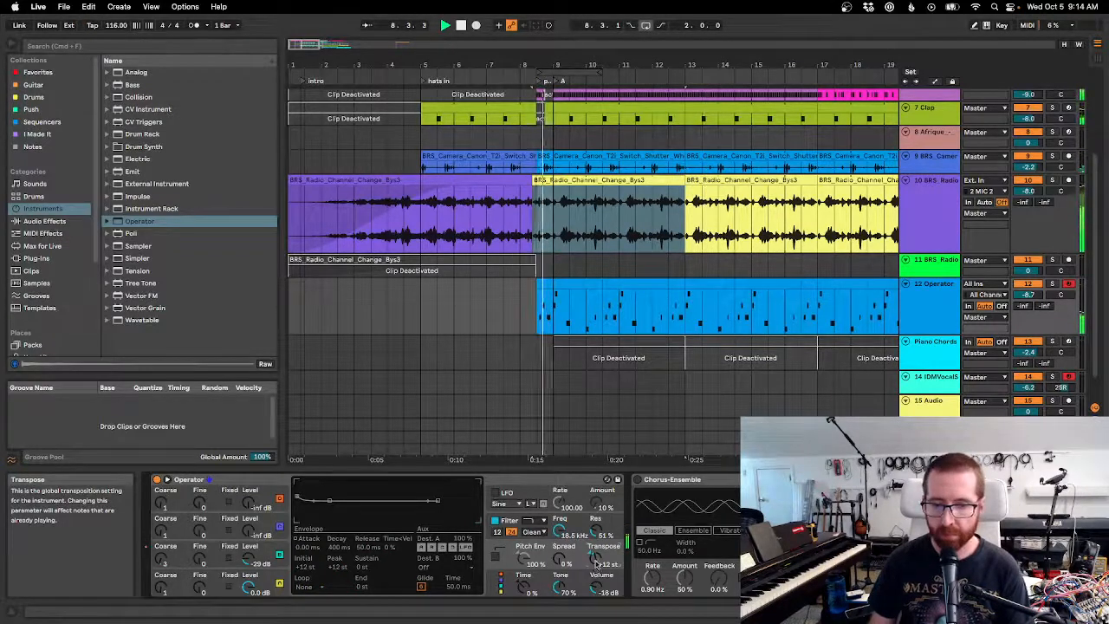
double_click(596, 563)
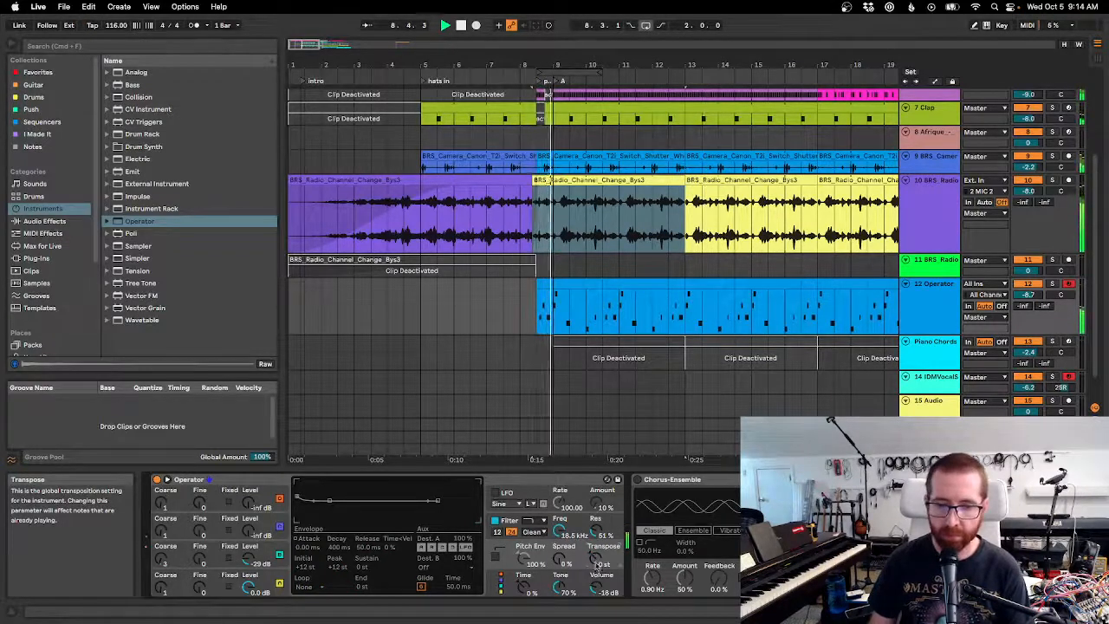
Reset the Operator instrument's Tone to 0% and set its global envelope Time to -42%.
double_click(560, 588)
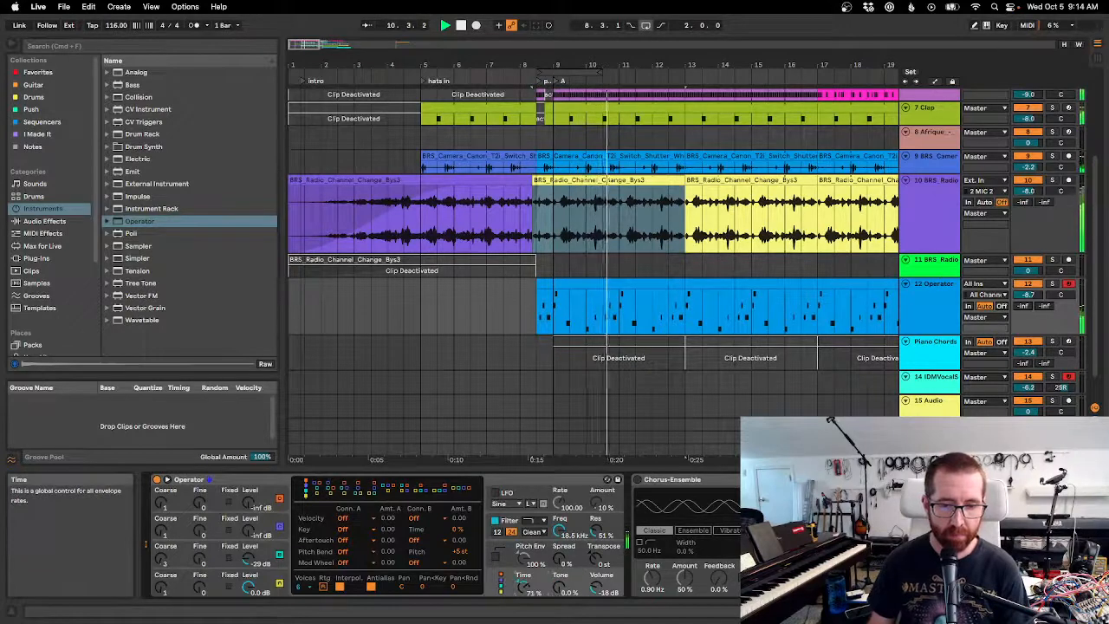
drag(524, 589, 523, 556)
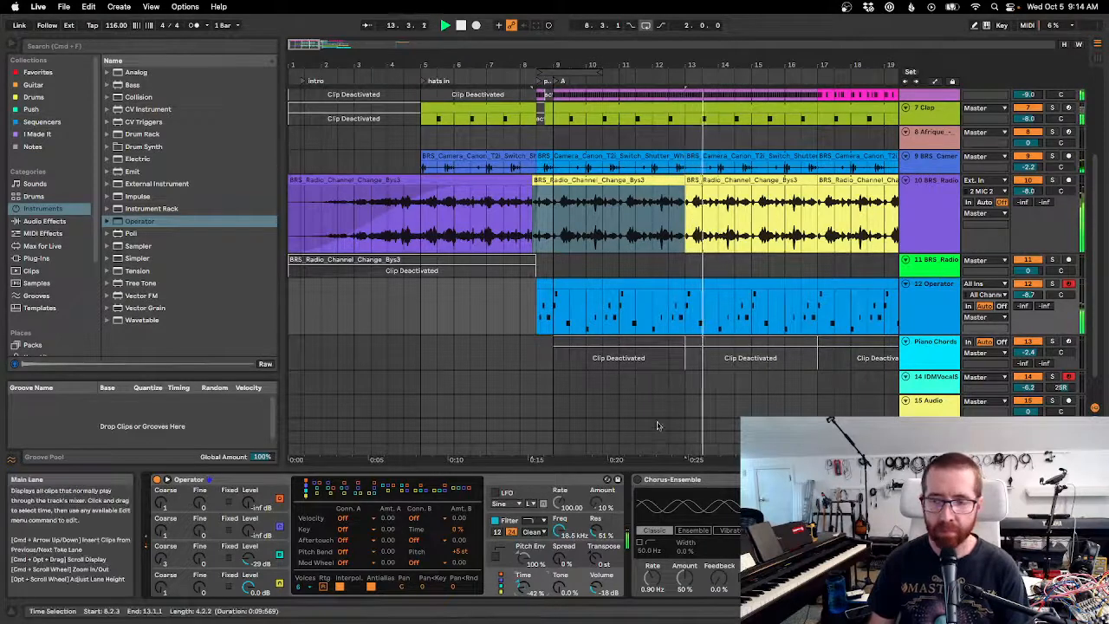
Lower oscillator B's level to -inf dB and set its waveform to Tri.
drag(249, 558, 249, 592)
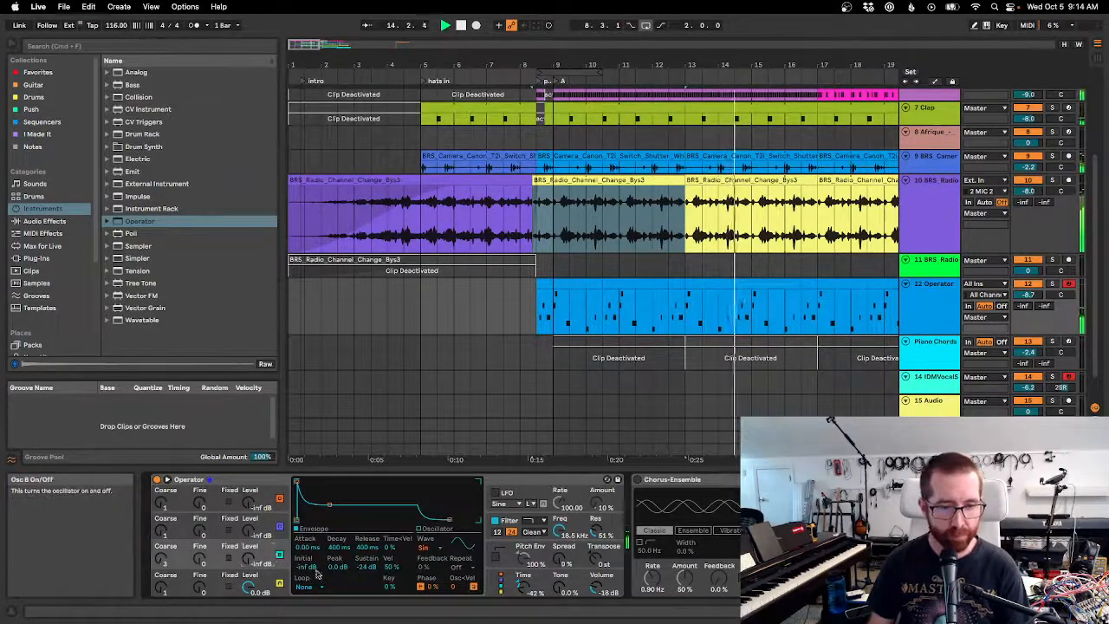
click(424, 547)
click(449, 503)
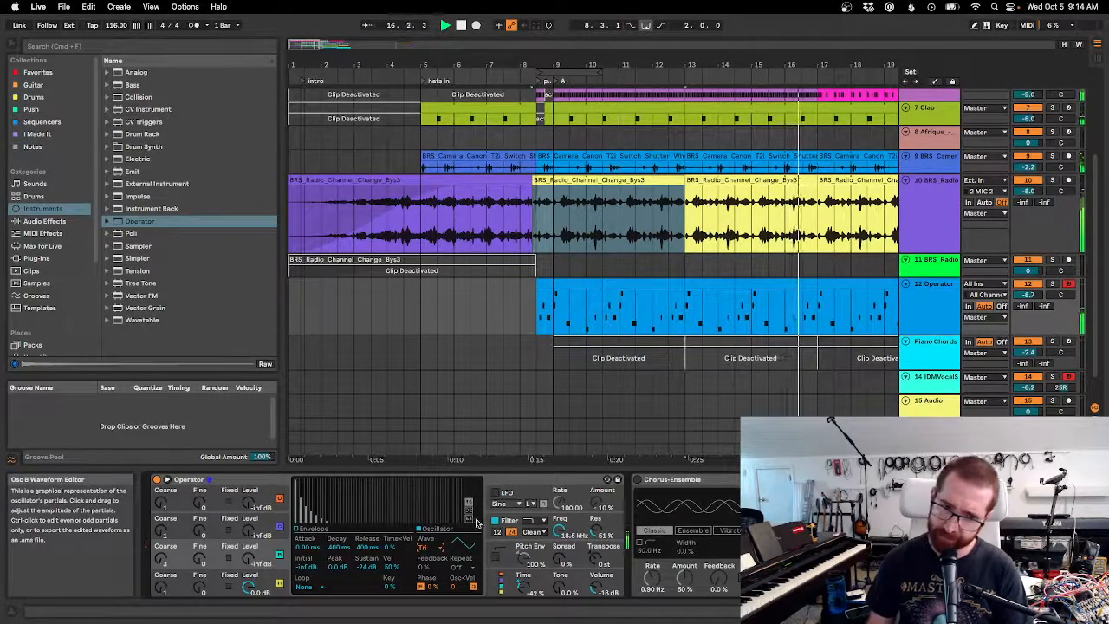
Lower the Operator track's volume to -9.5 dB while replaying the section from the pickup.
click(601, 589)
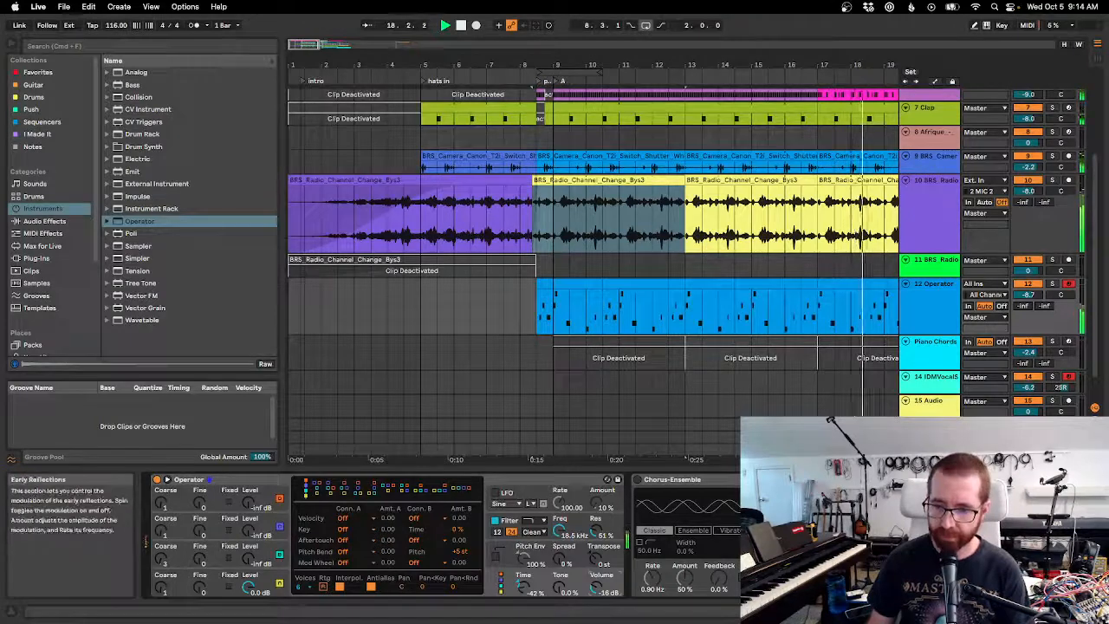
scroll(883, 538, right, 2)
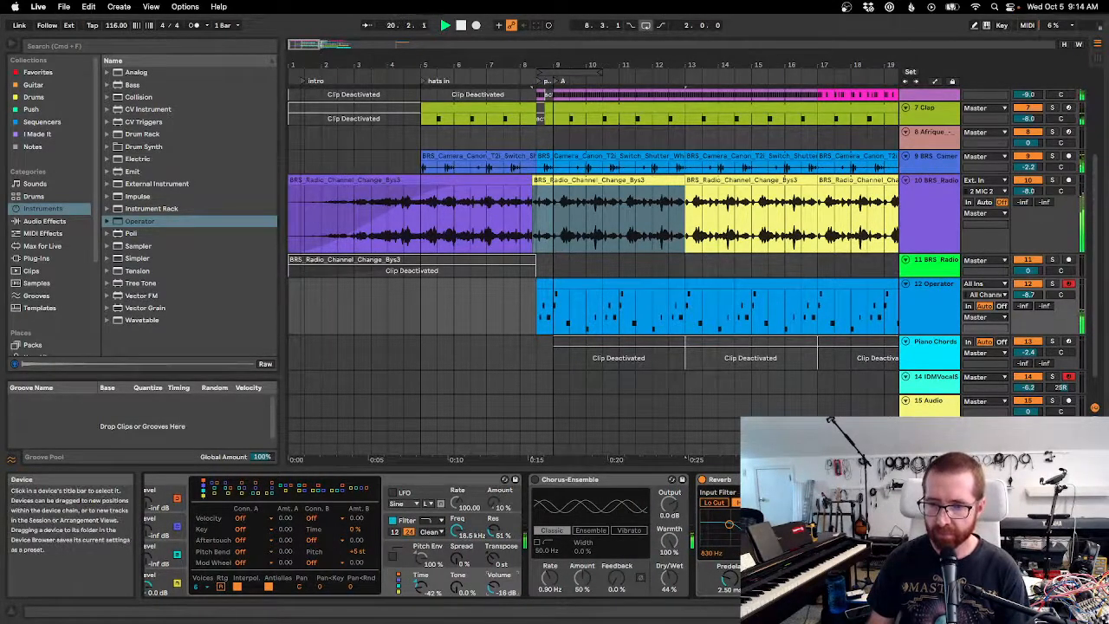
key(space)
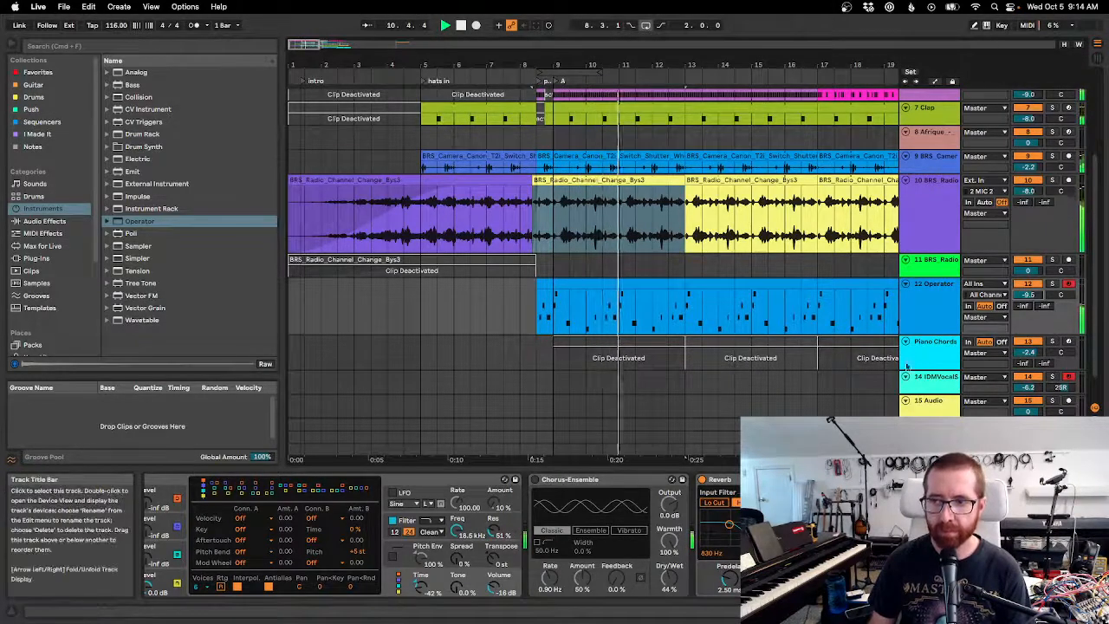
key(space)
Set the playback start to bar 9 and play section A into section B with the Operator track selected.
drag(702, 65, 702, 100)
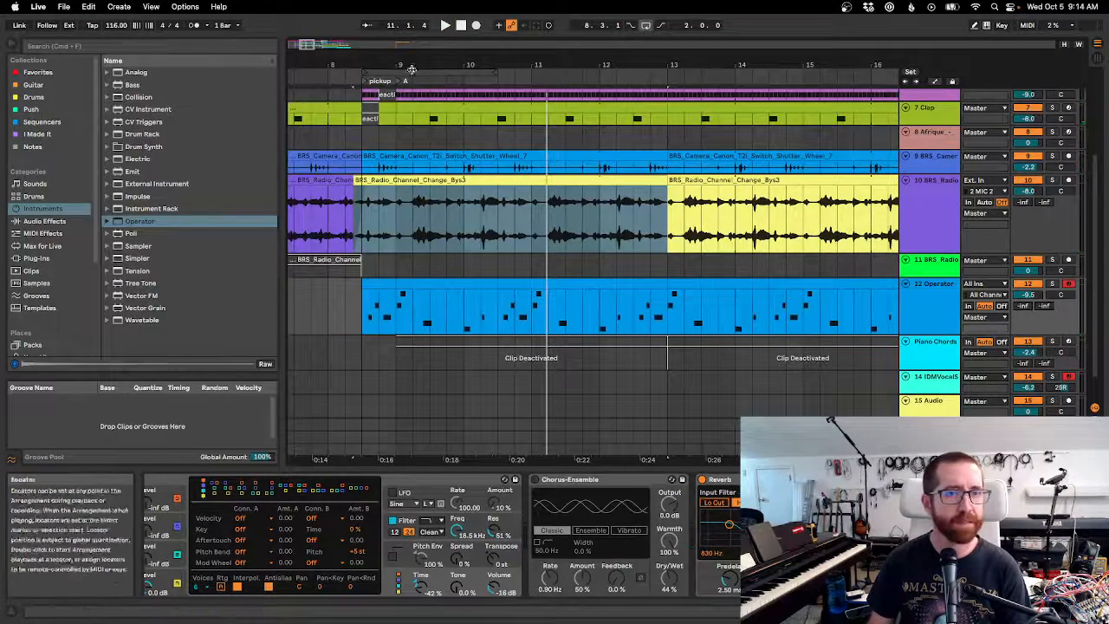
drag(415, 66, 436, 64)
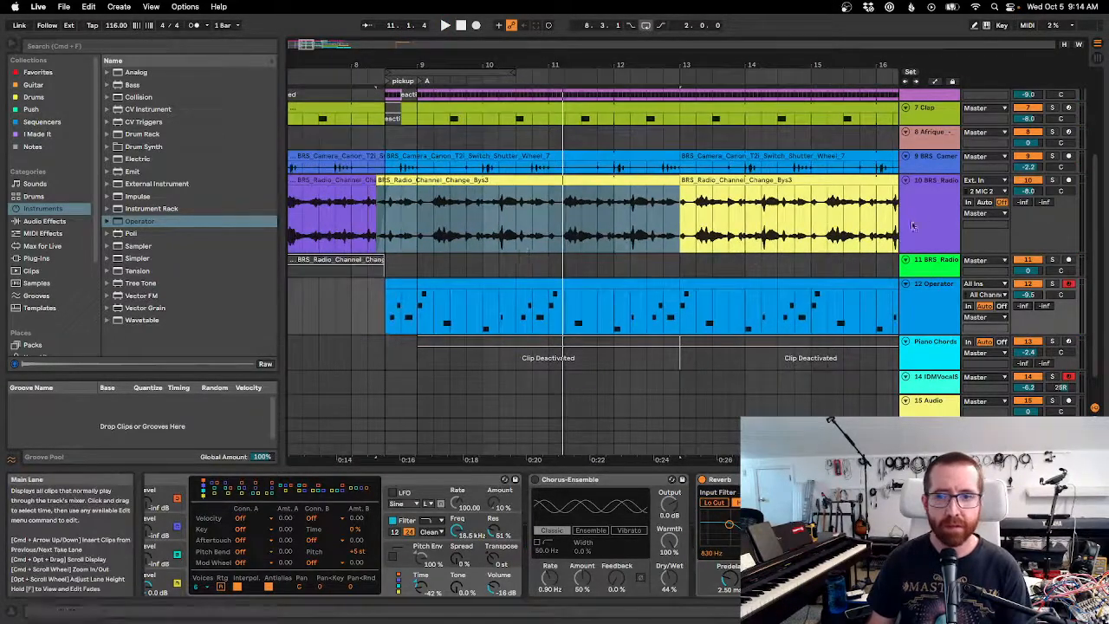
click(433, 180)
click(425, 204)
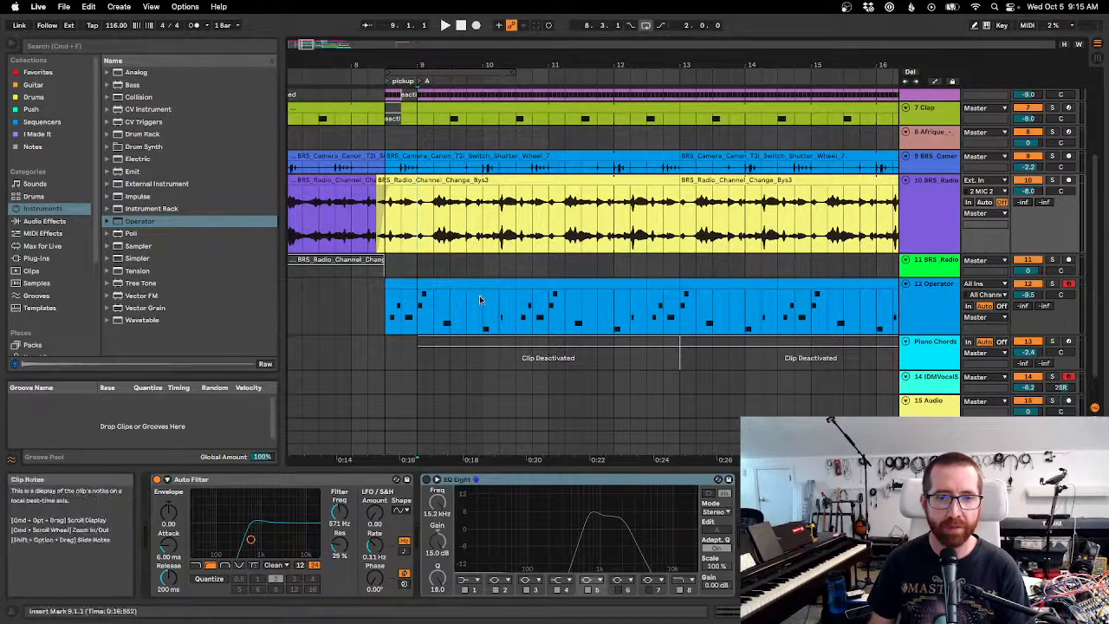
click(929, 315)
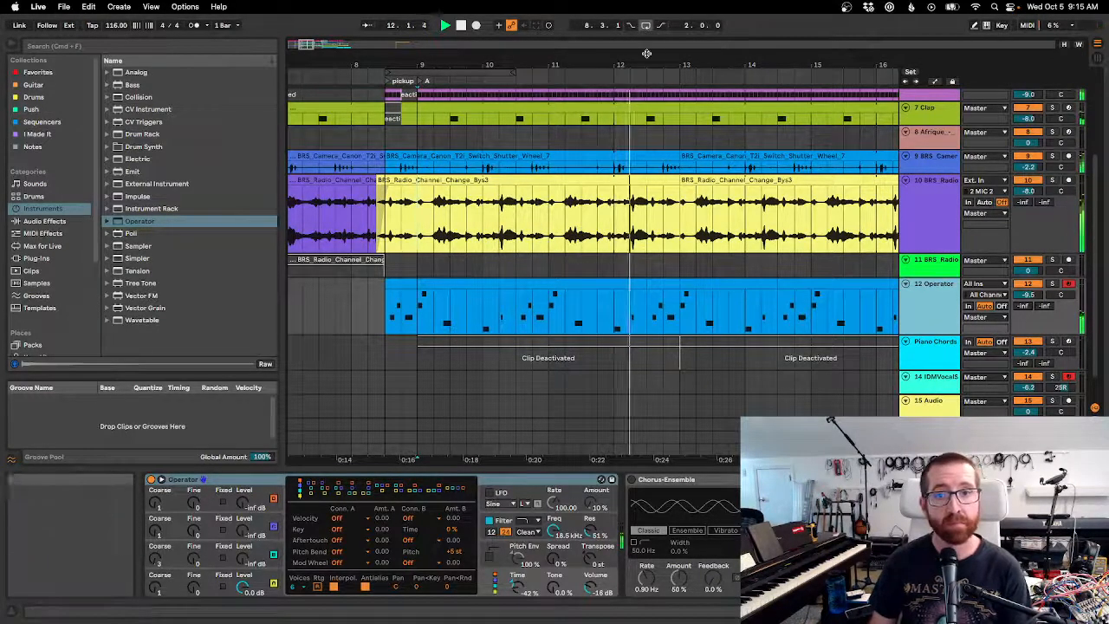
drag(647, 62, 532, 63)
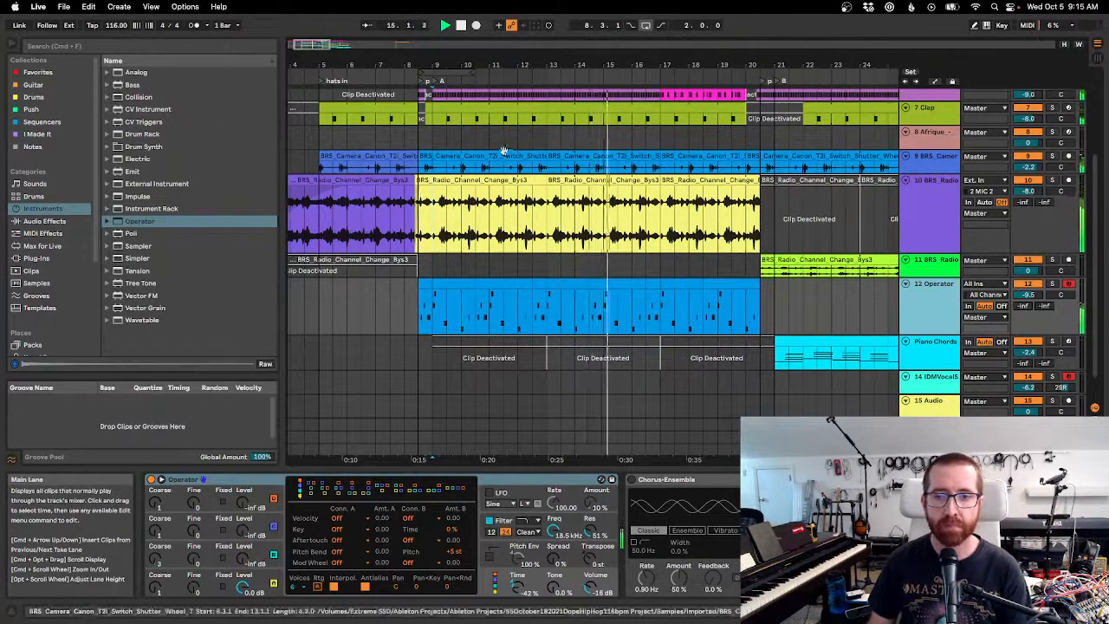
mouse_move(704, 63)
mouse_down()
mouse_move(705, 83)
mouse_move(703, 44)
mouse_up()
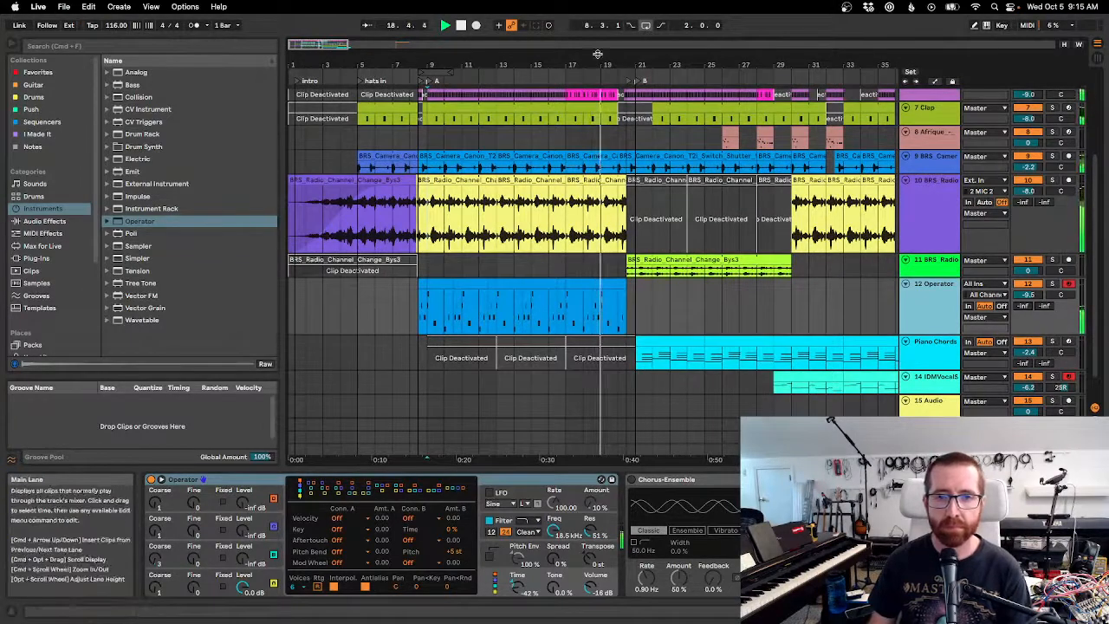
drag(604, 64, 604, 82)
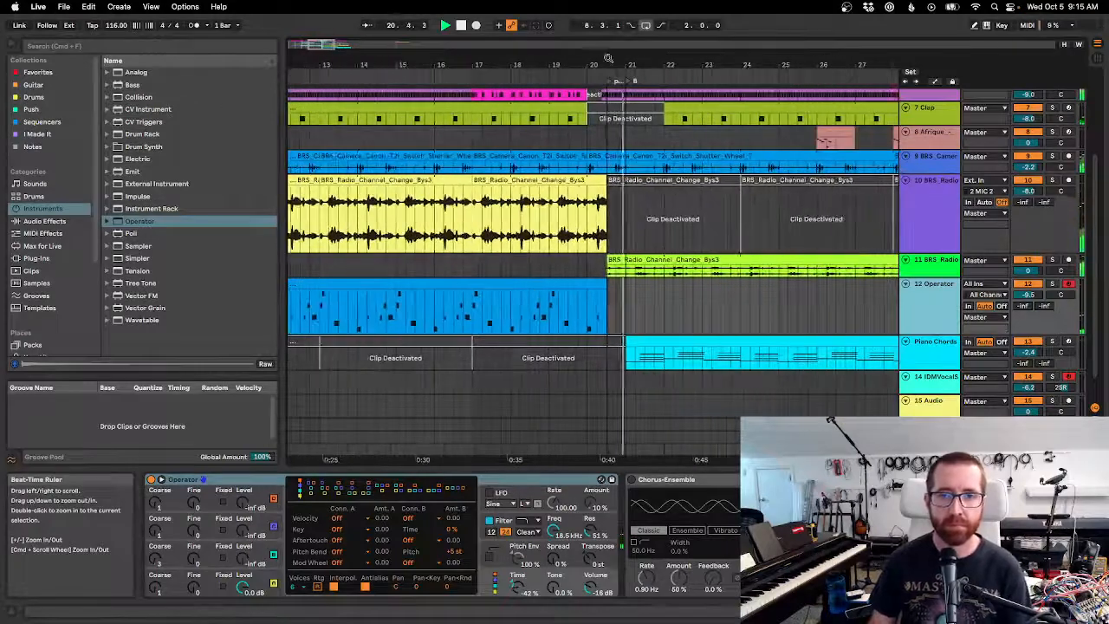
drag(664, 58, 608, 55)
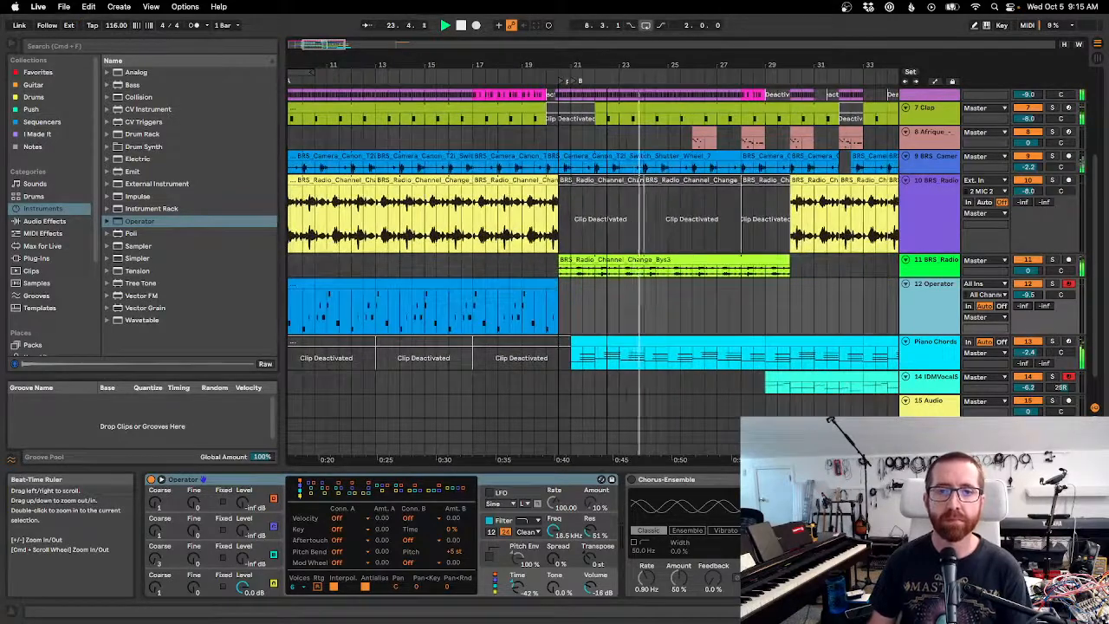
Narrow the browser to widen the arrangement view while section B keeps playing.
scroll(607, 65, up, 3)
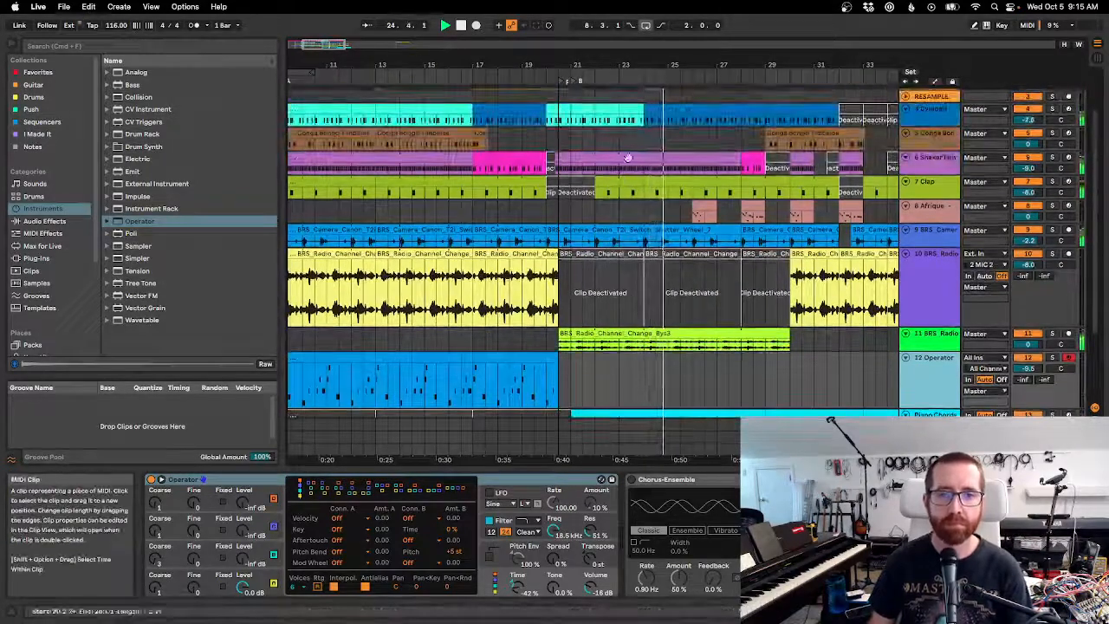
drag(615, 67, 616, 68)
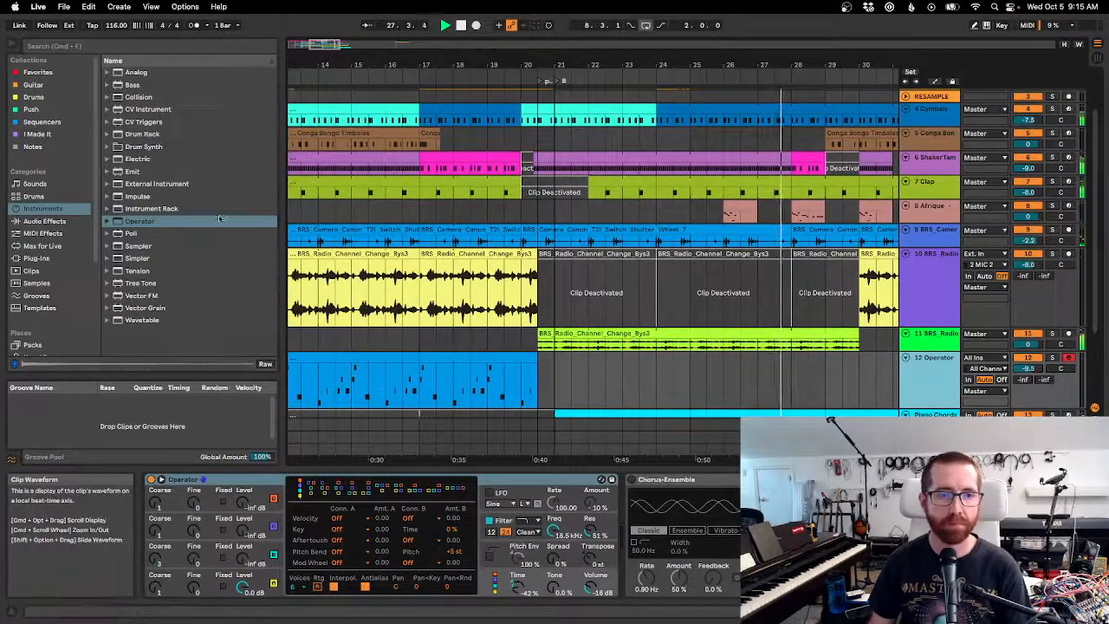
drag(282, 209, 240, 217)
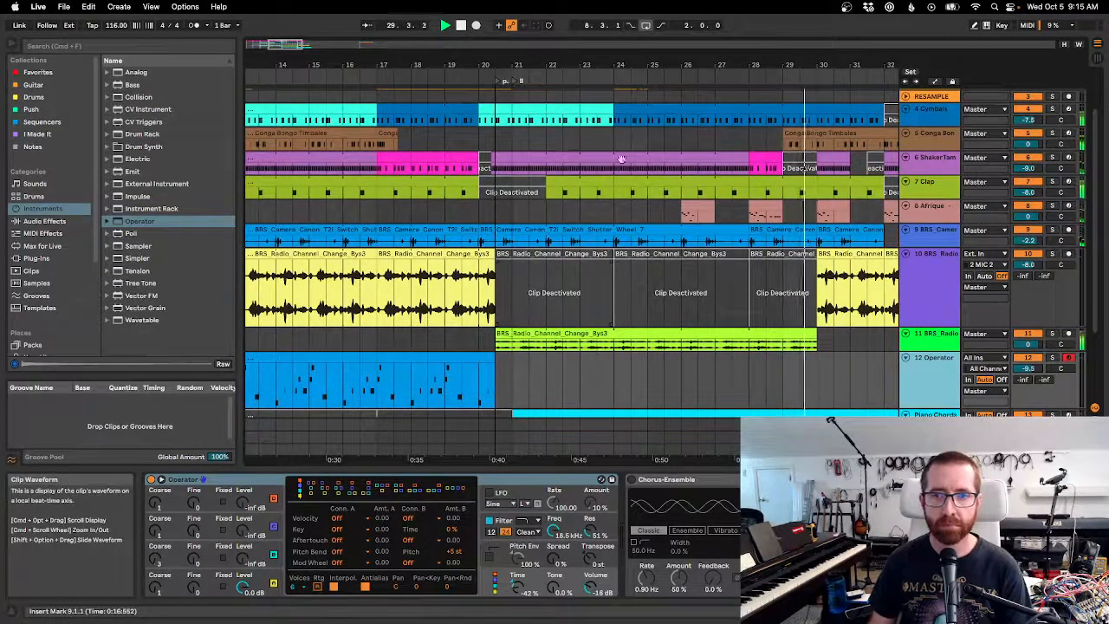
Review the tracks of section B while playing to the end of the clips near bar 36, then stop playback.
scroll(622, 159, down, 5)
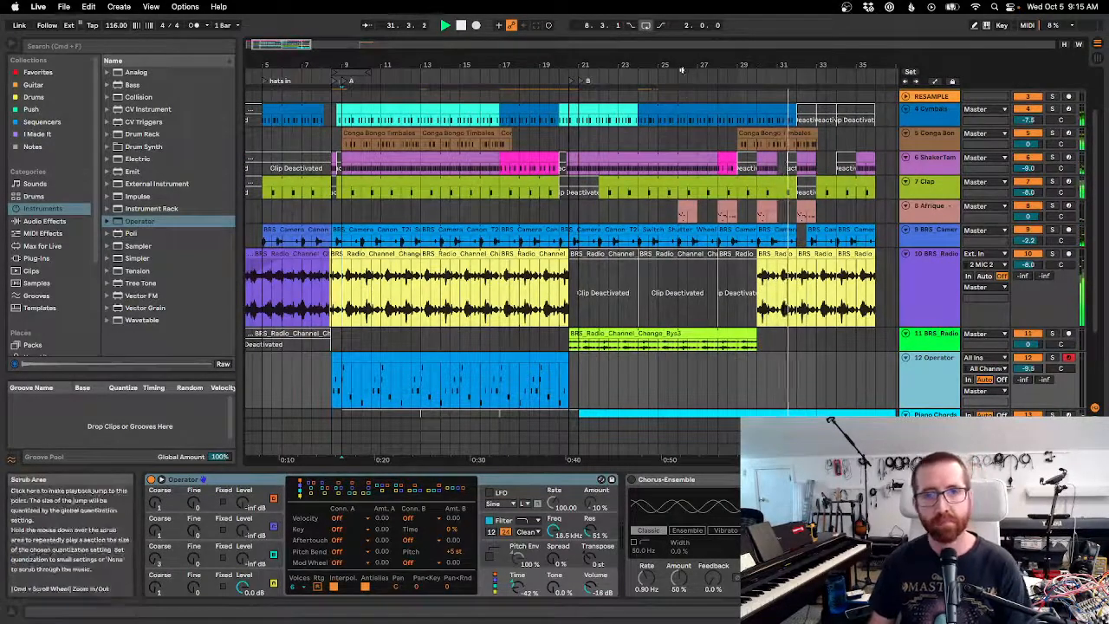
scroll(755, 276, down, 3)
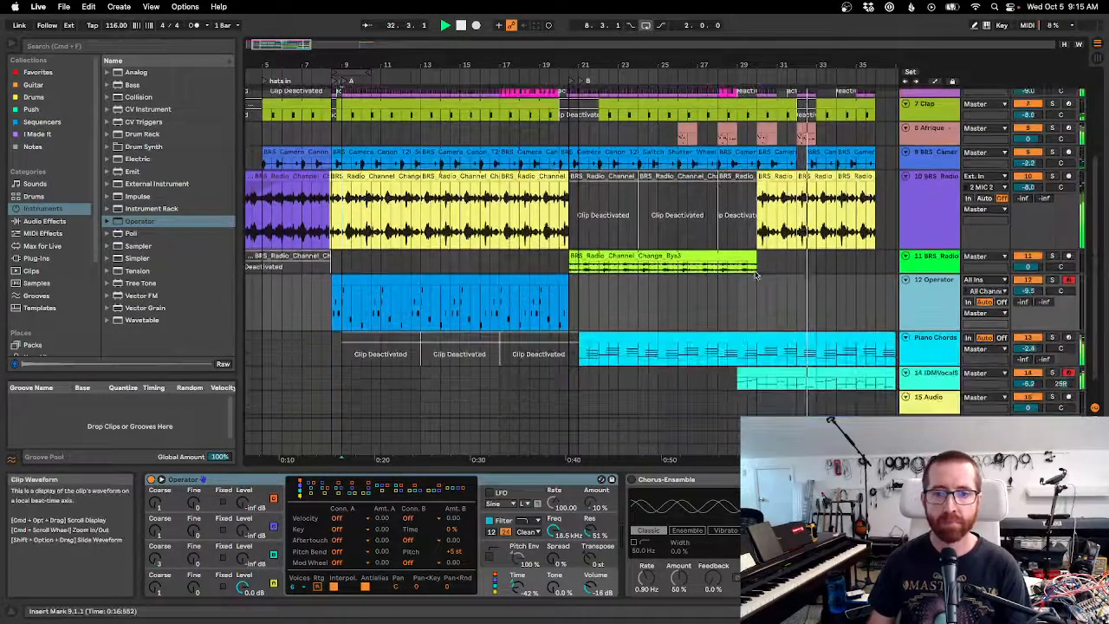
scroll(756, 275, down, 1)
scroll(750, 293, right, 3)
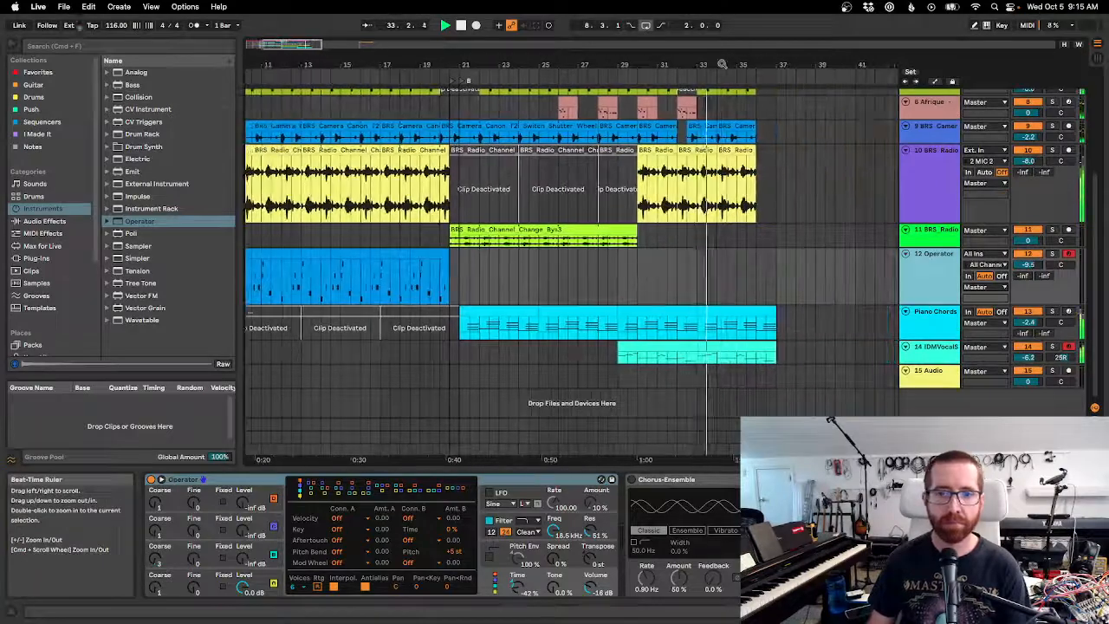
scroll(749, 292, up, 4)
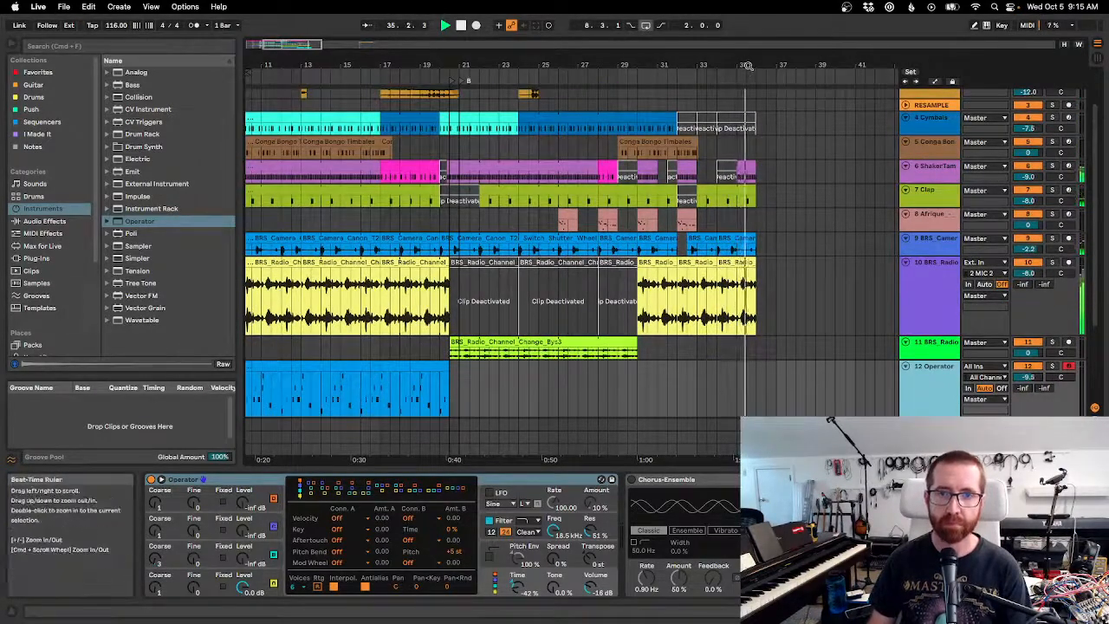
drag(748, 64, 751, 78)
key(space)
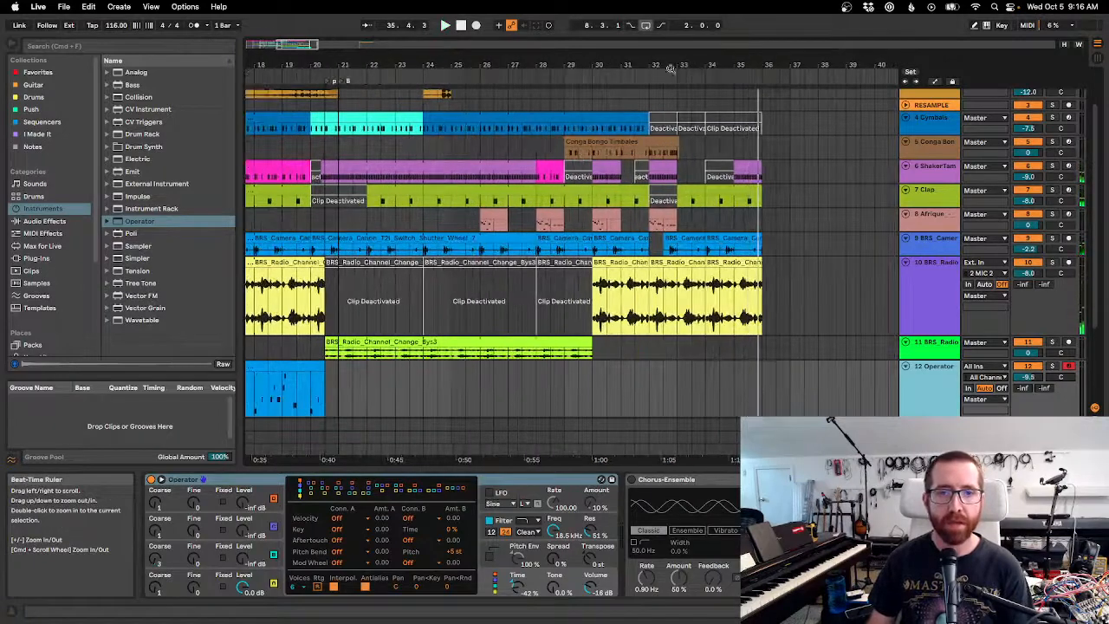
Add a locator named Outro at bar 32 of the arrangement.
click(592, 95)
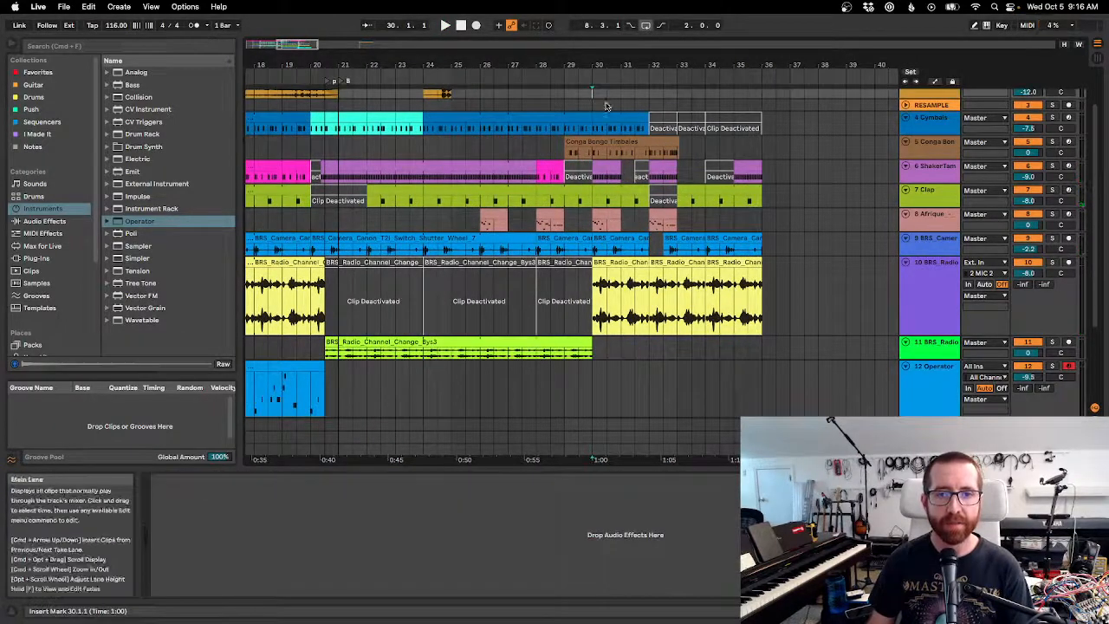
right_click(648, 85)
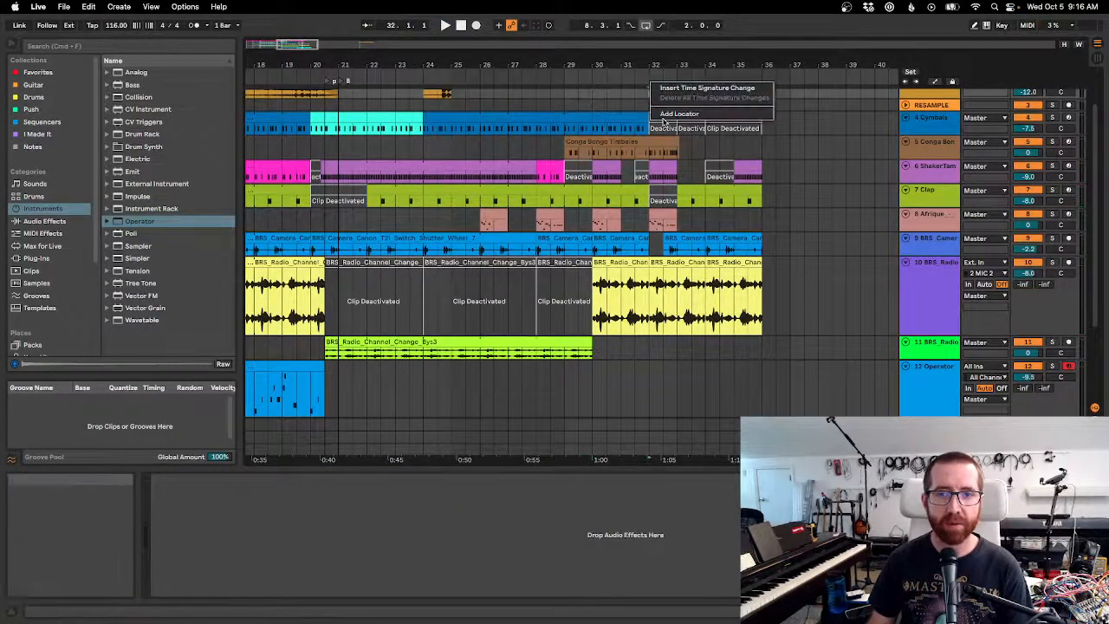
click(662, 116)
right_click(650, 81)
click(674, 112)
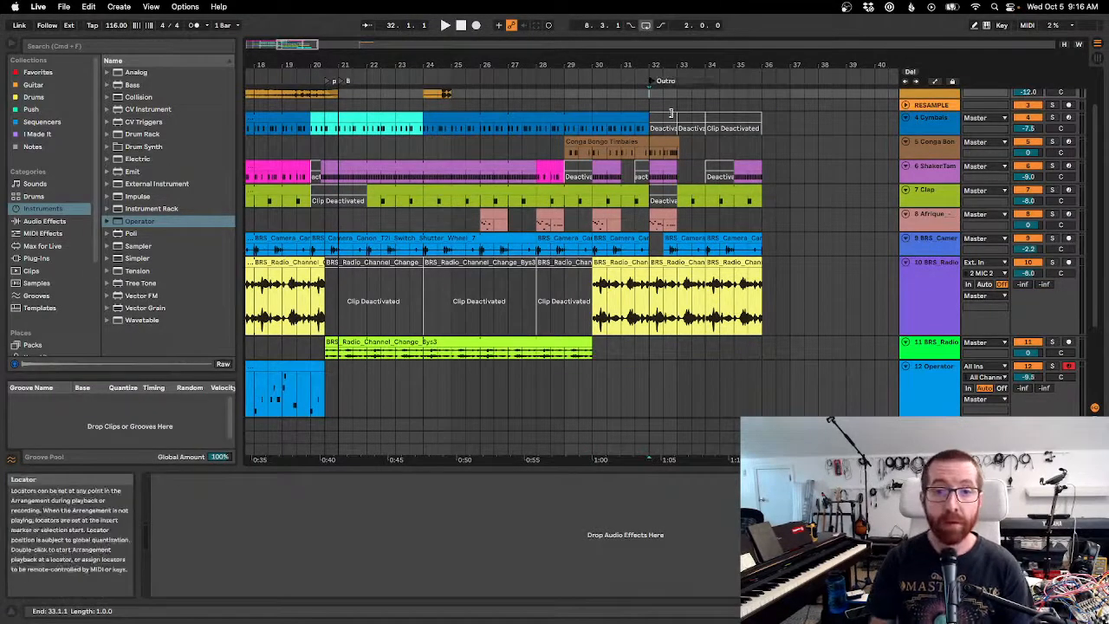
Play from the Outro locator, move the locator to bar 33, and stop playback after the last clips.
double_click(652, 84)
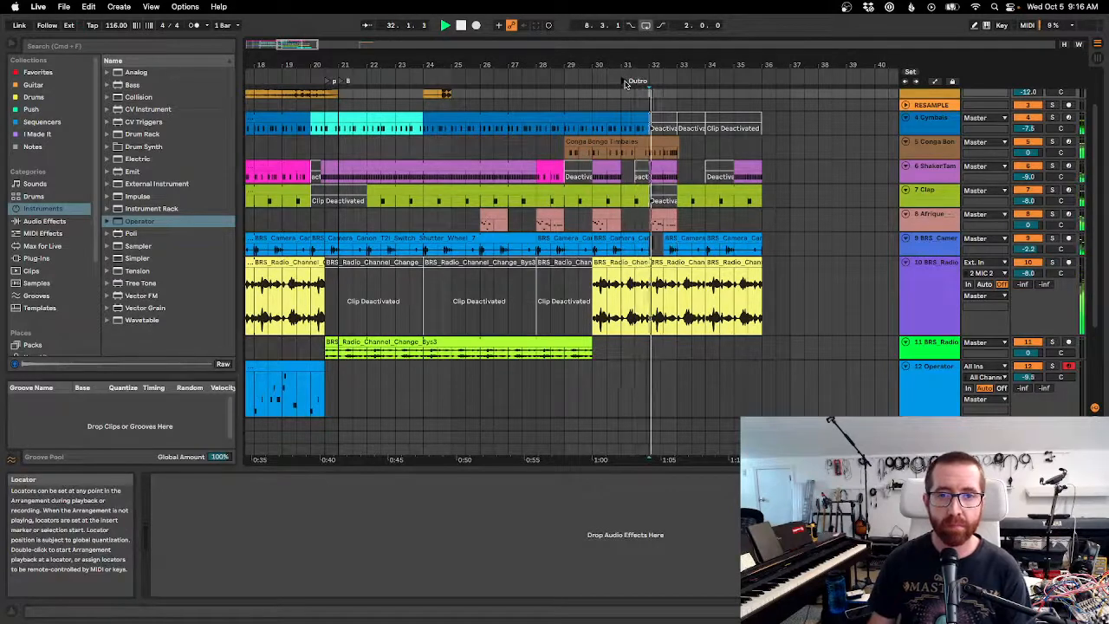
drag(625, 84, 695, 58)
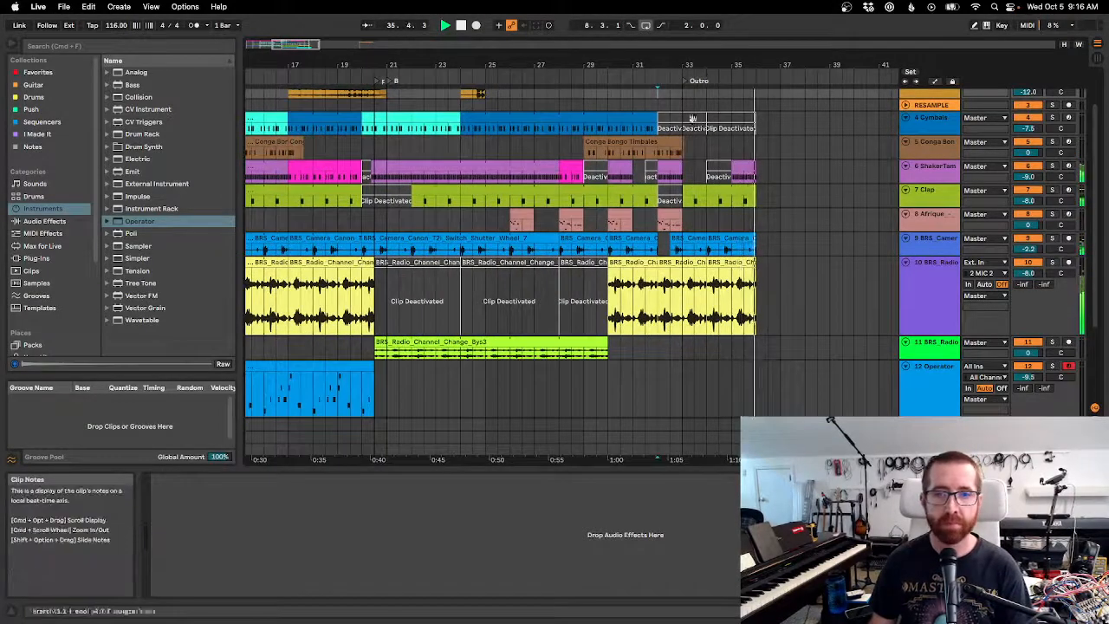
drag(686, 64, 687, 78)
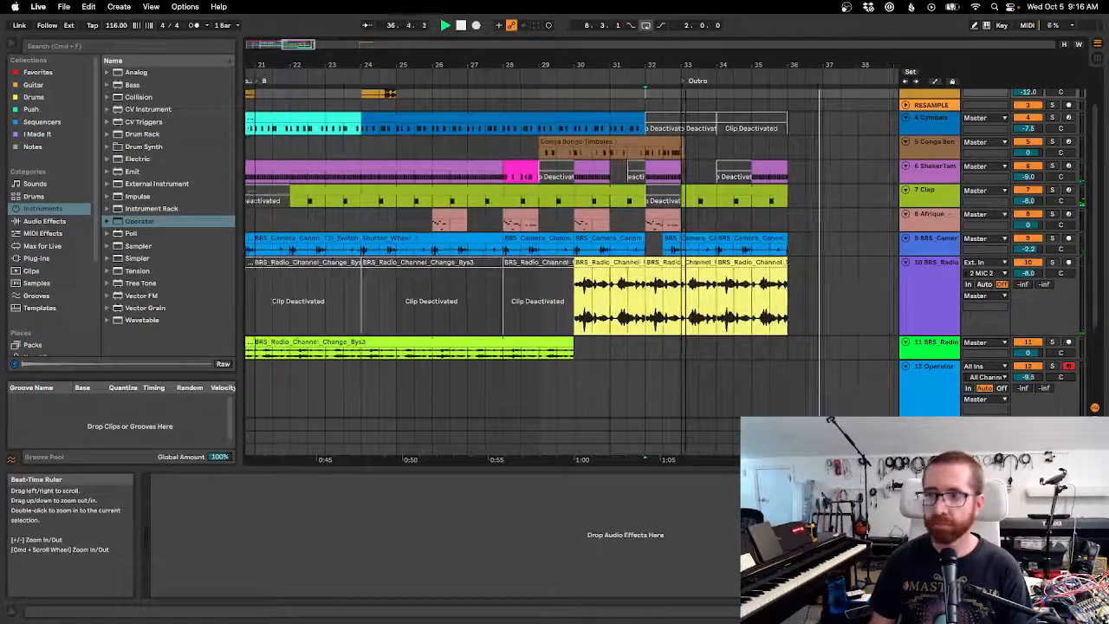
key(space)
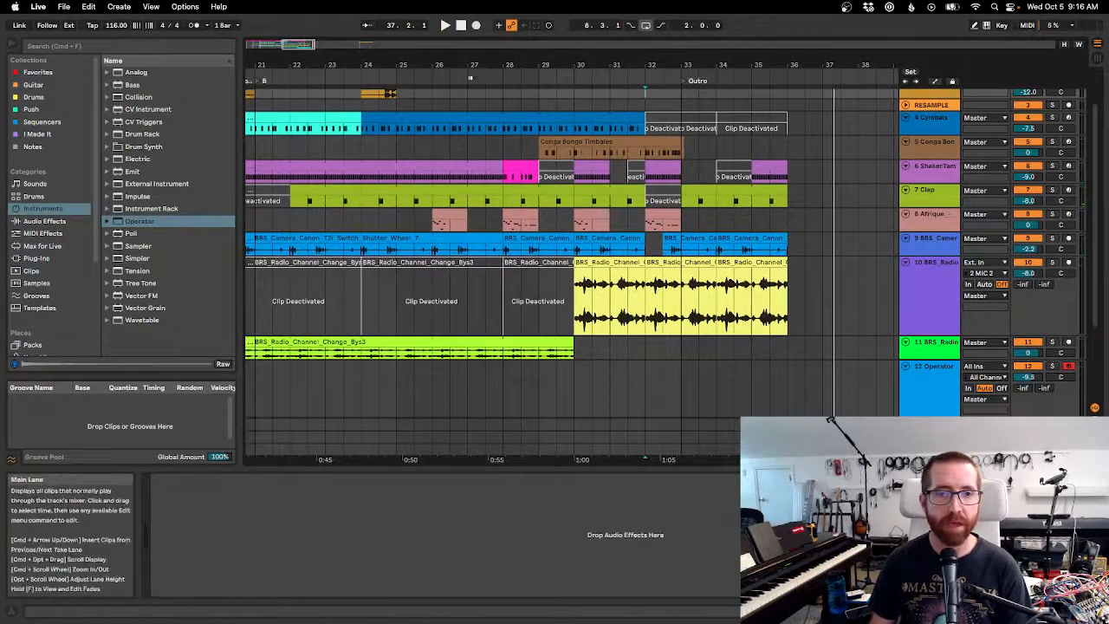
Audition the Lev_Fill clip at bar 24 on the risers and fx track and stop playback at bar 25.
drag(446, 65, 461, 53)
scroll(447, 106, up, 3)
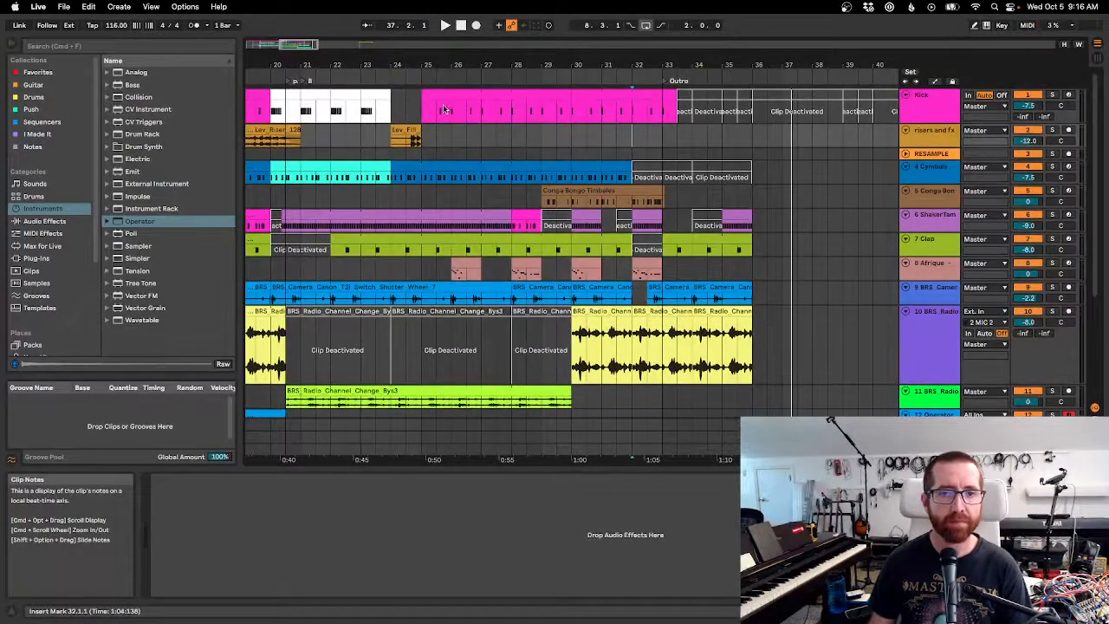
click(404, 131)
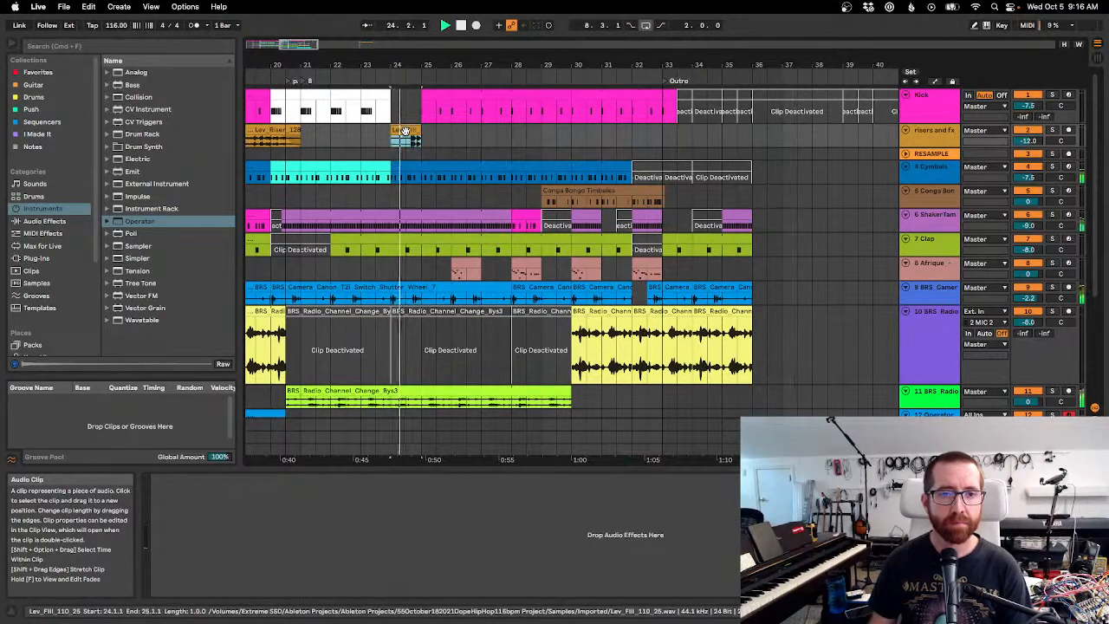
drag(459, 59, 700, 61)
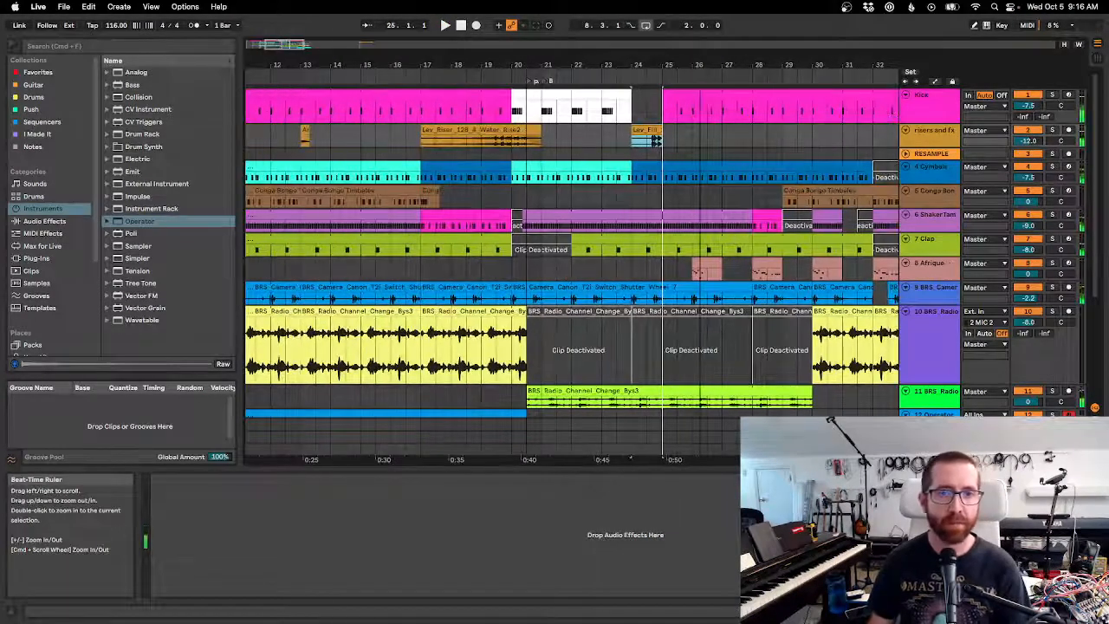
key(space)
Play section A from the pickup locator up to section B while reviewing all tracks, including the Operator part.
scroll(570, 364, down, 5)
scroll(570, 357, down, 2)
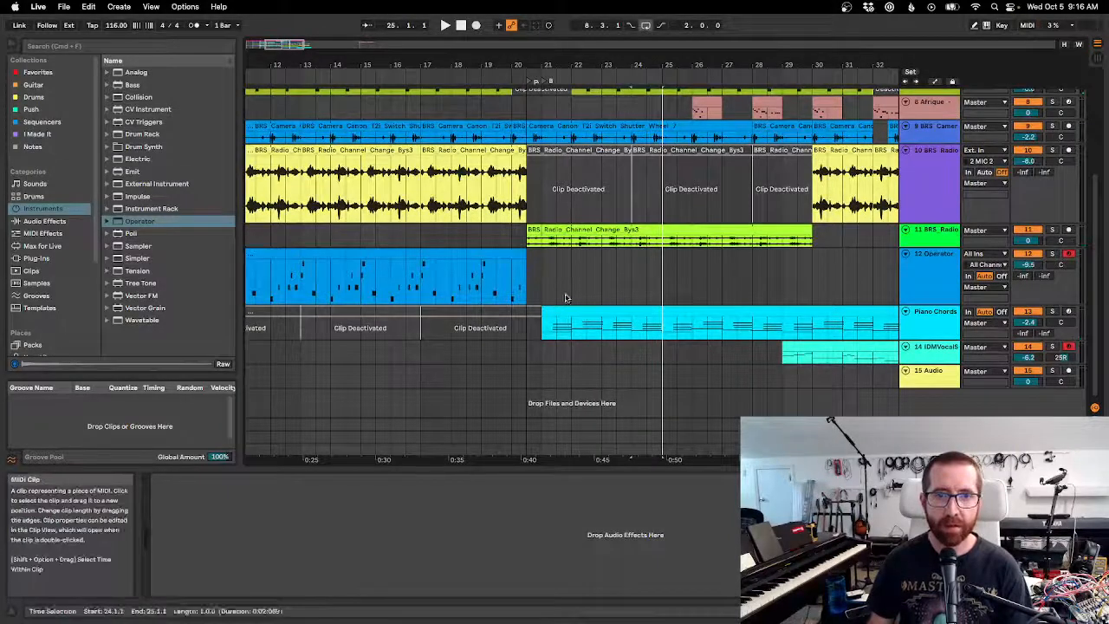
drag(555, 70, 555, 112)
drag(472, 65, 526, 82)
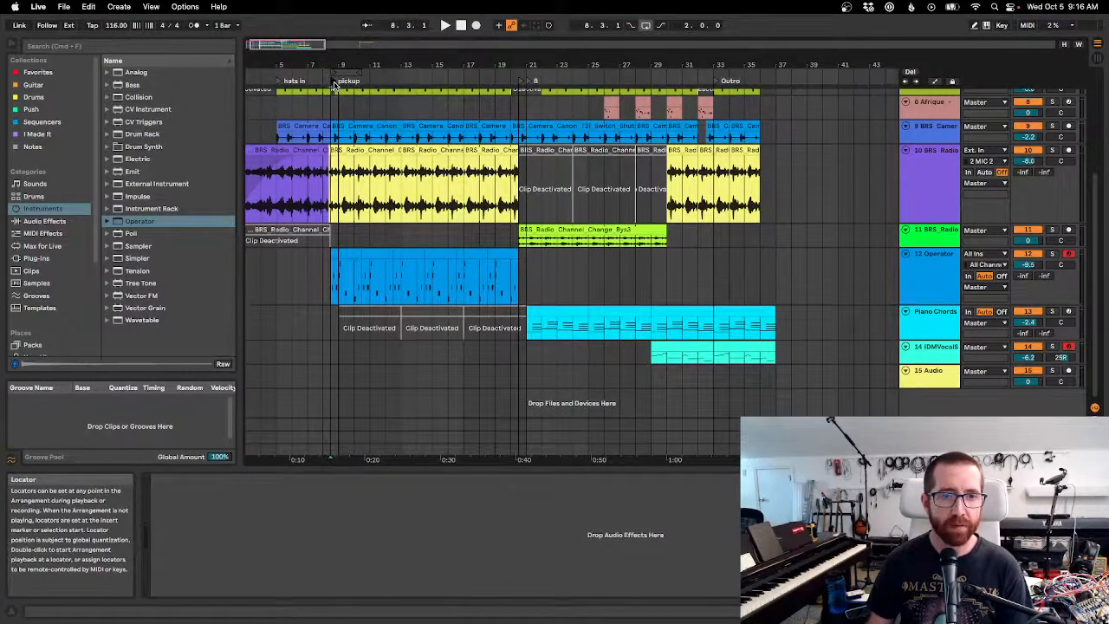
key(space)
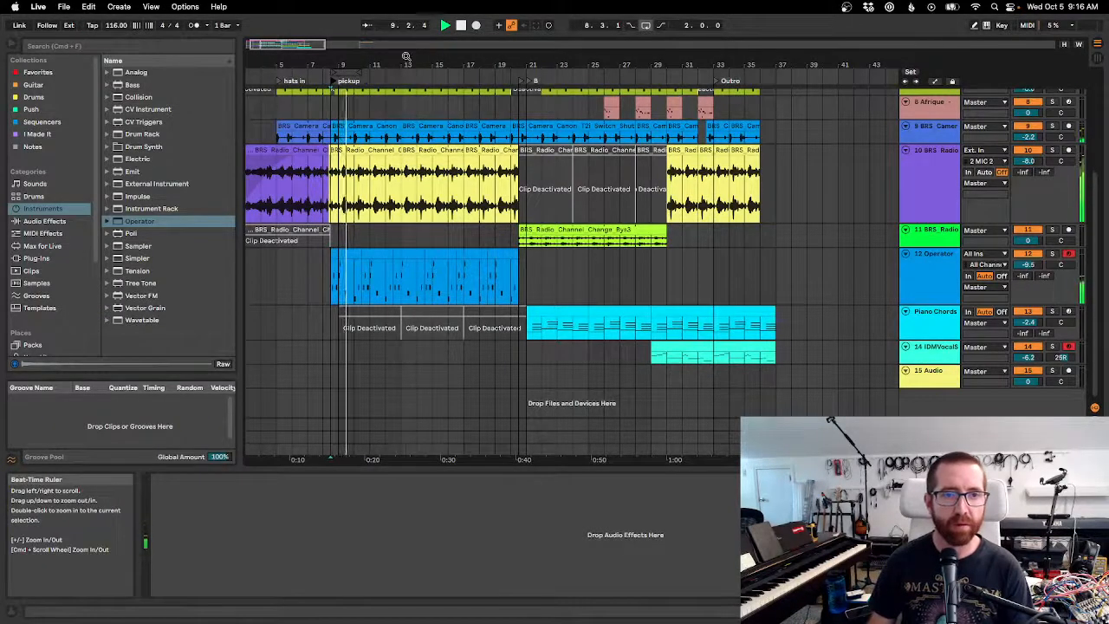
drag(359, 67, 458, 57)
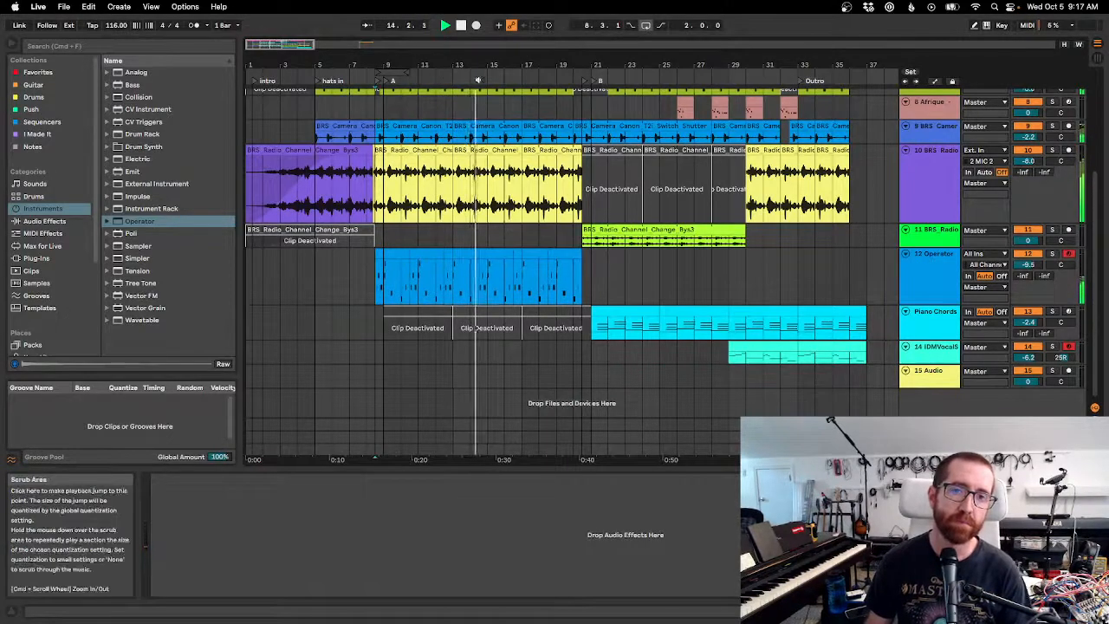
scroll(509, 192, up, 6)
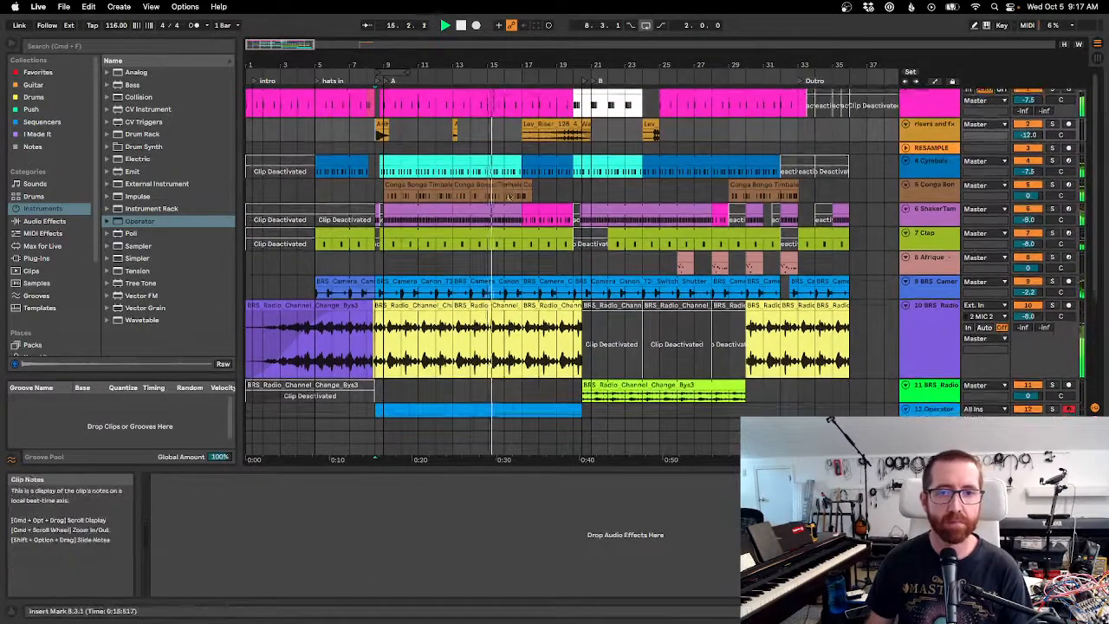
scroll(537, 196, down, 2)
scroll(538, 196, up, 2)
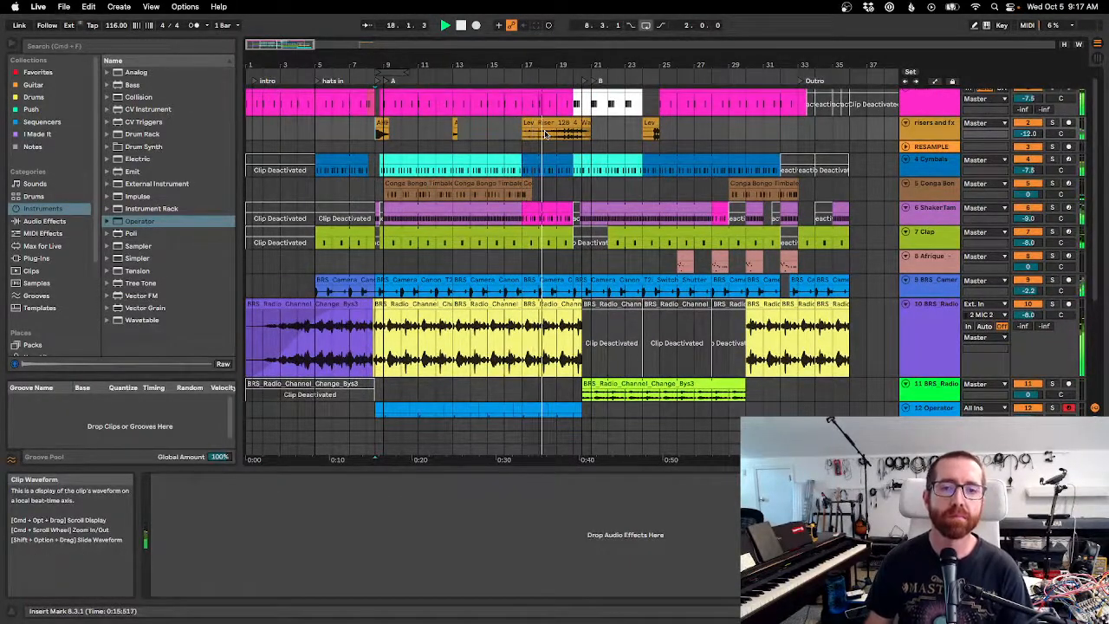
drag(594, 68, 617, 58)
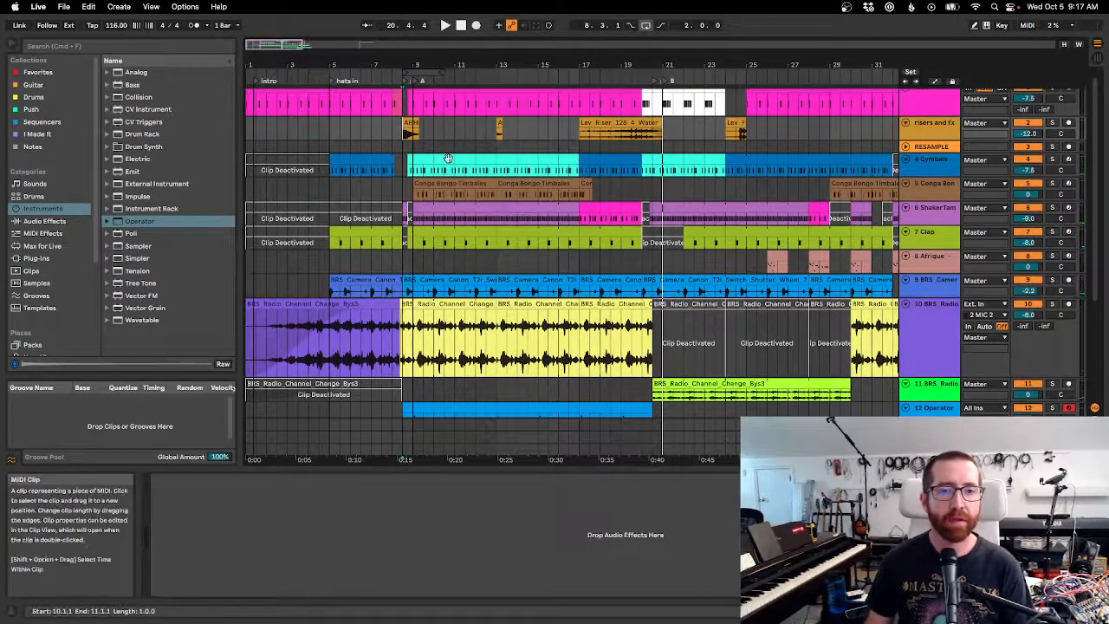
Mark out the empty stretch from bar 9 to bar 17 on the Afrique track and play section A from bar 9.
click(460, 202)
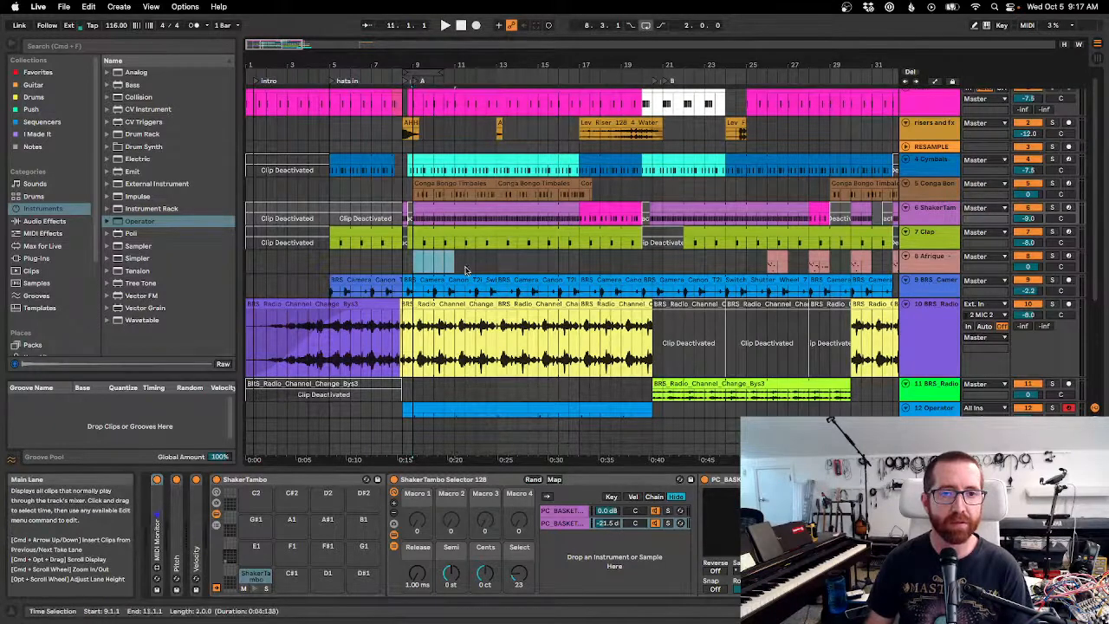
drag(464, 270, 563, 272)
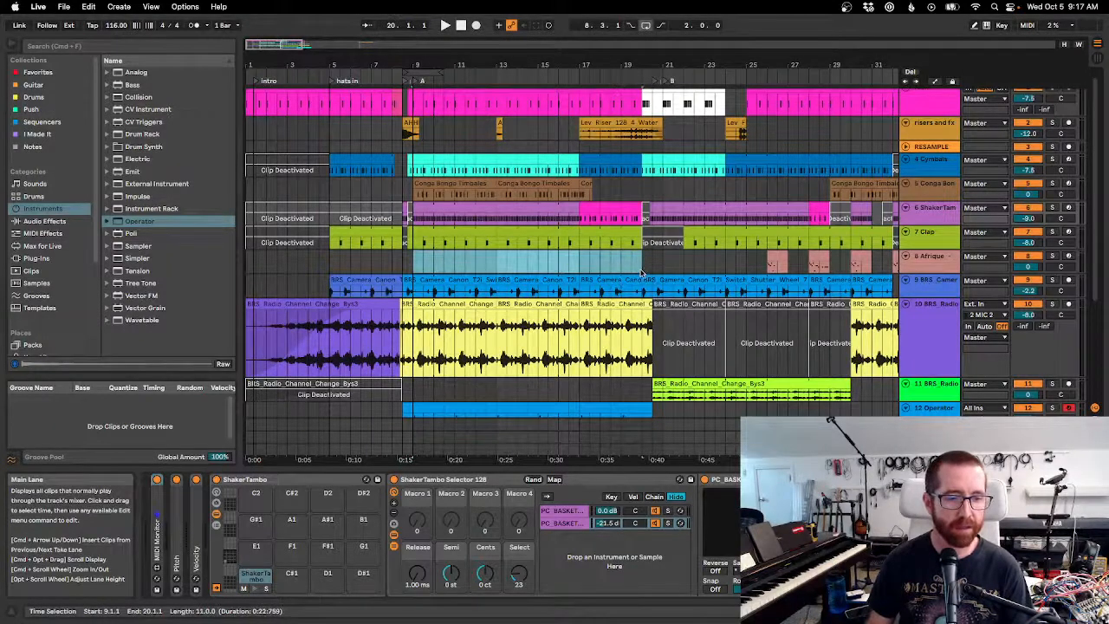
drag(641, 274, 582, 275)
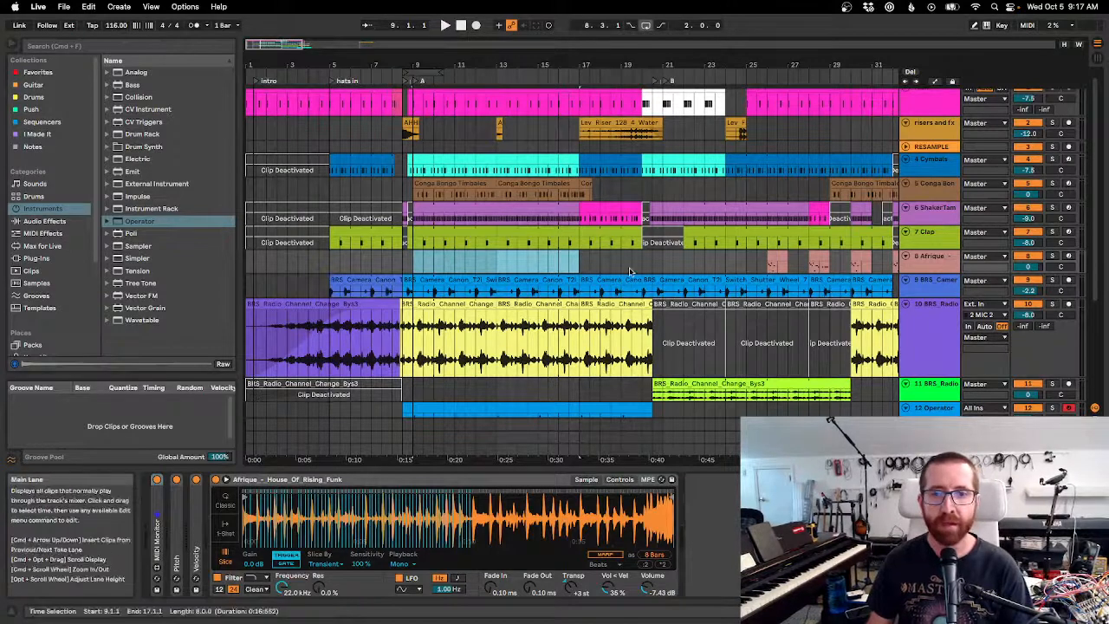
click(482, 269)
key(space)
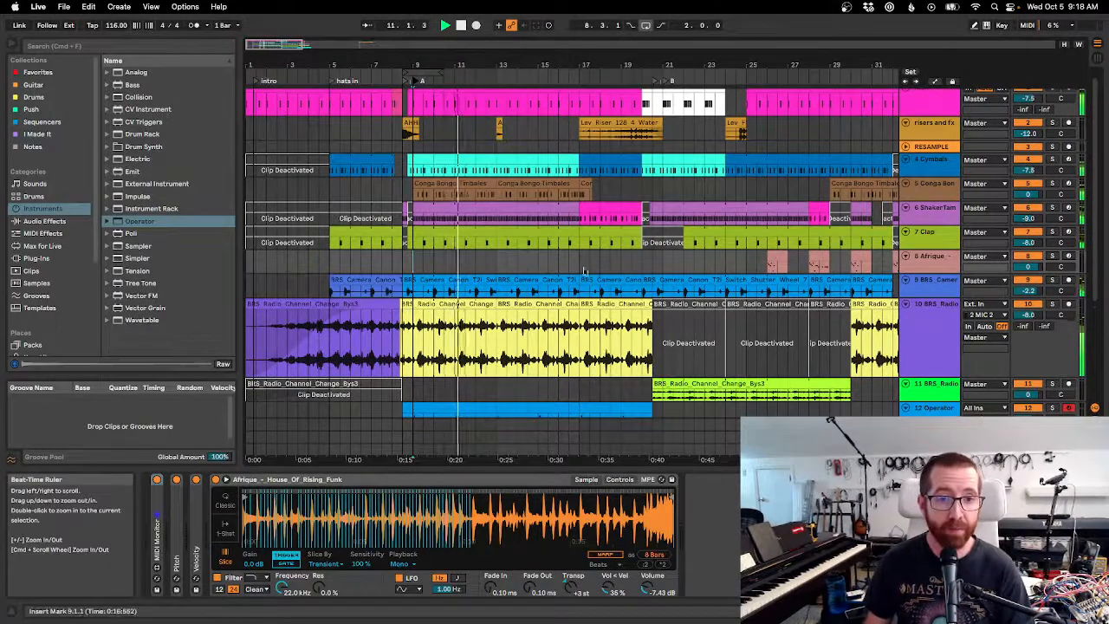
Trim the camera shutter clip before bar 17 to end at 16.3.1 and replay the section from the pickup locator.
drag(578, 281, 568, 289)
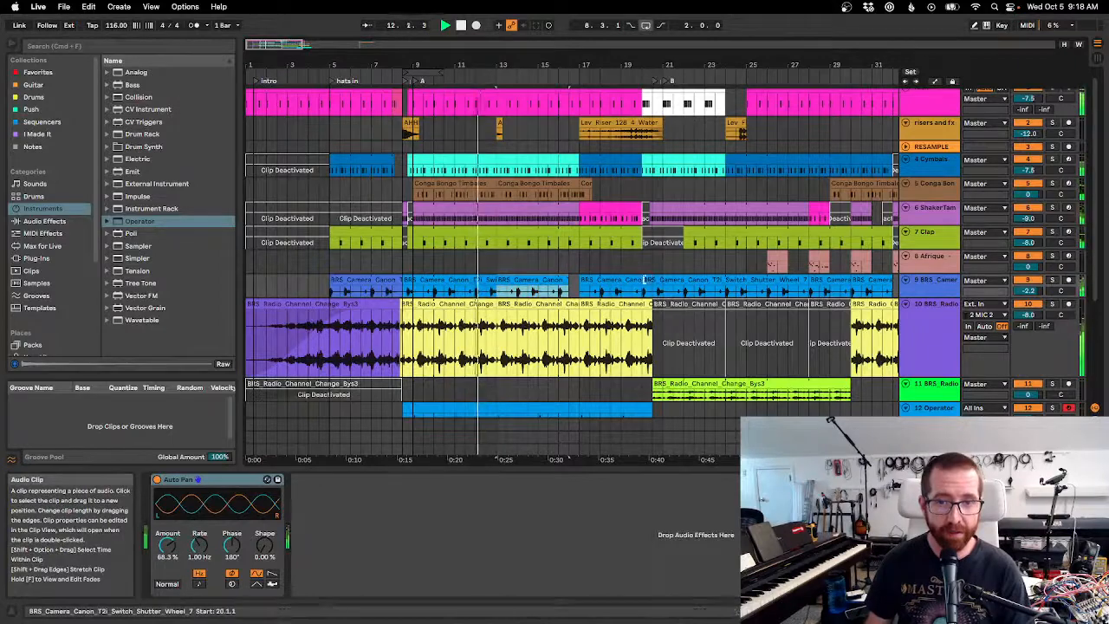
key(space)
drag(542, 65, 609, 102)
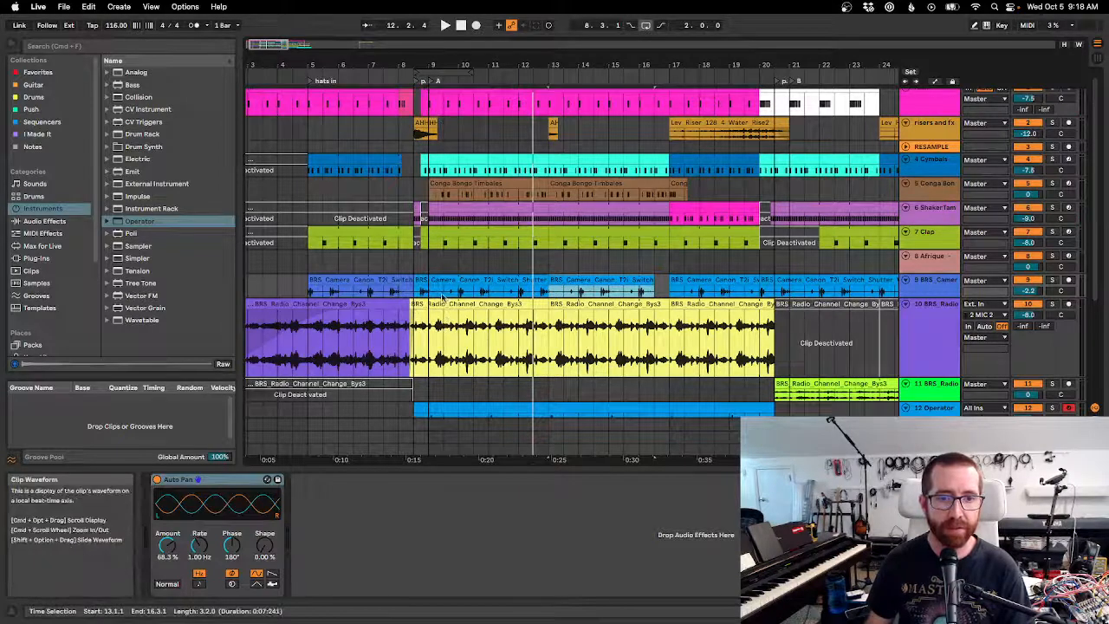
click(416, 82)
key(space)
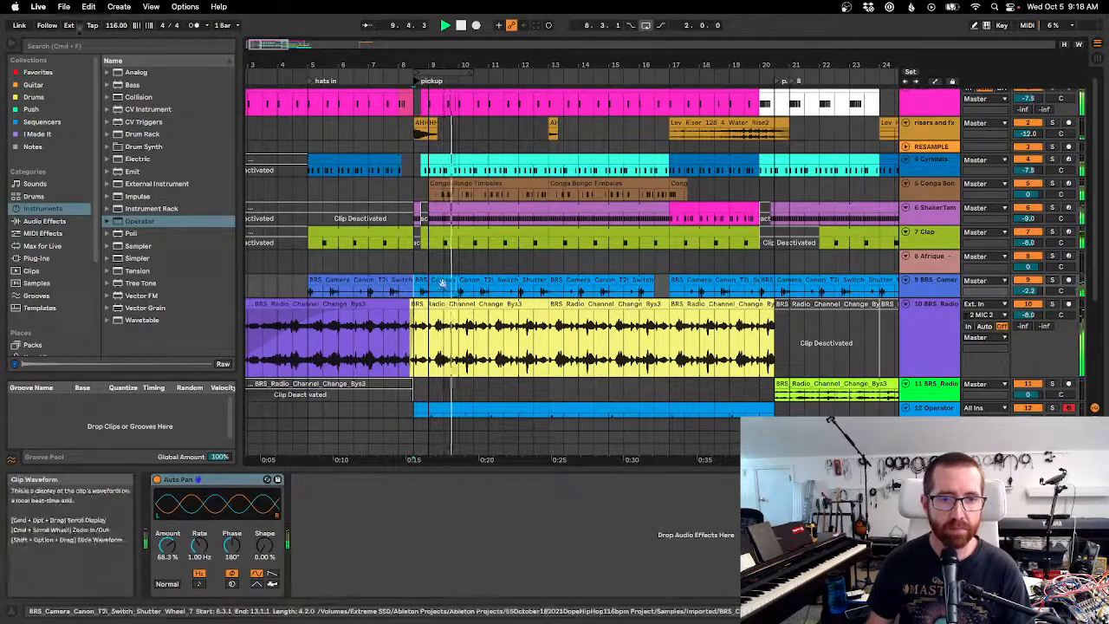
Select from bar 9 to midway through bar 13 on the Afrique and camera tracks and duplicate that time in the arrangement.
drag(431, 262, 580, 276)
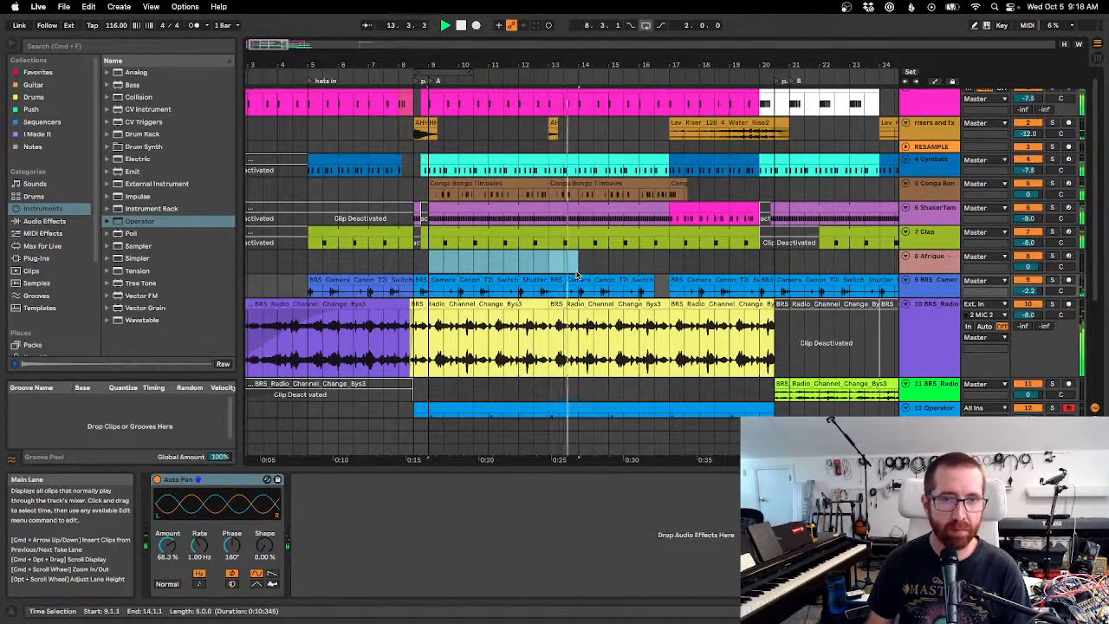
drag(577, 274, 567, 275)
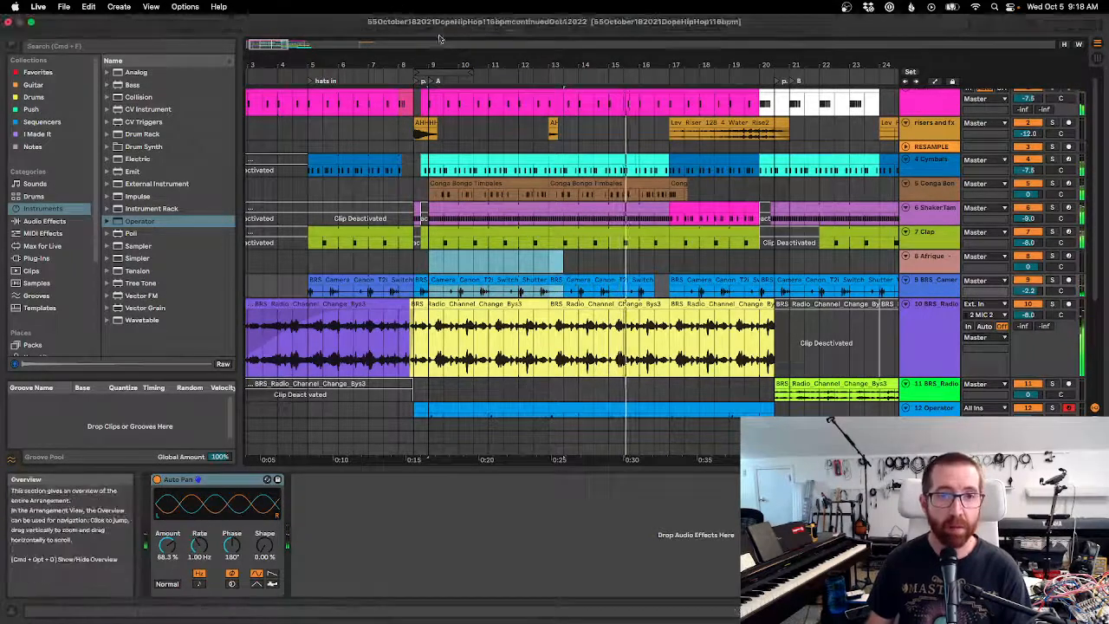
right_click(466, 62)
click(483, 85)
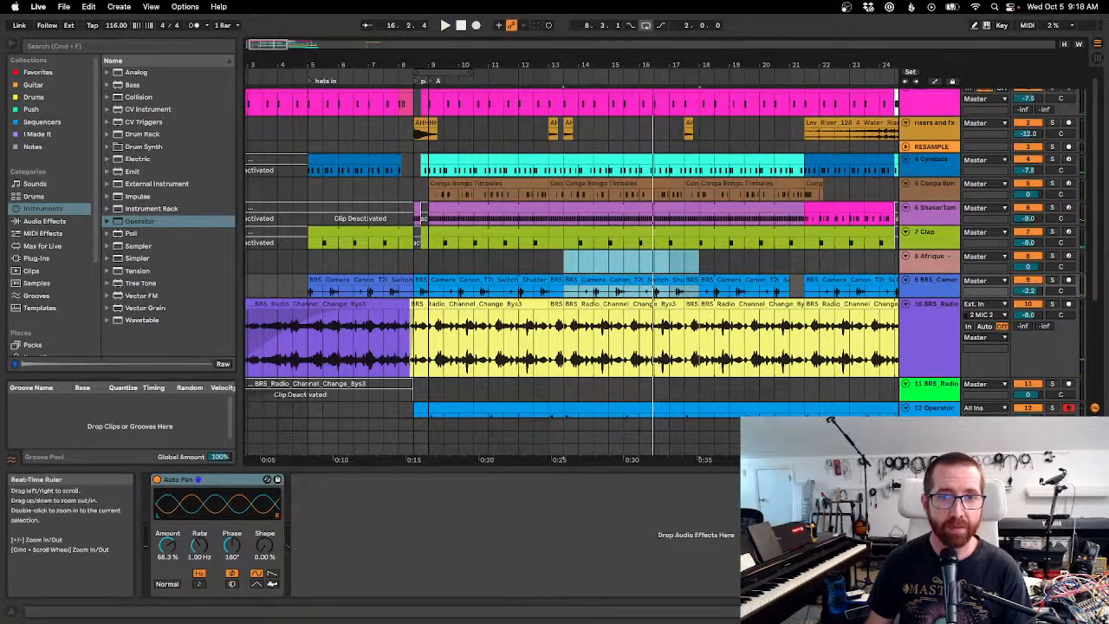
drag(573, 63, 630, 63)
right_click(555, 63)
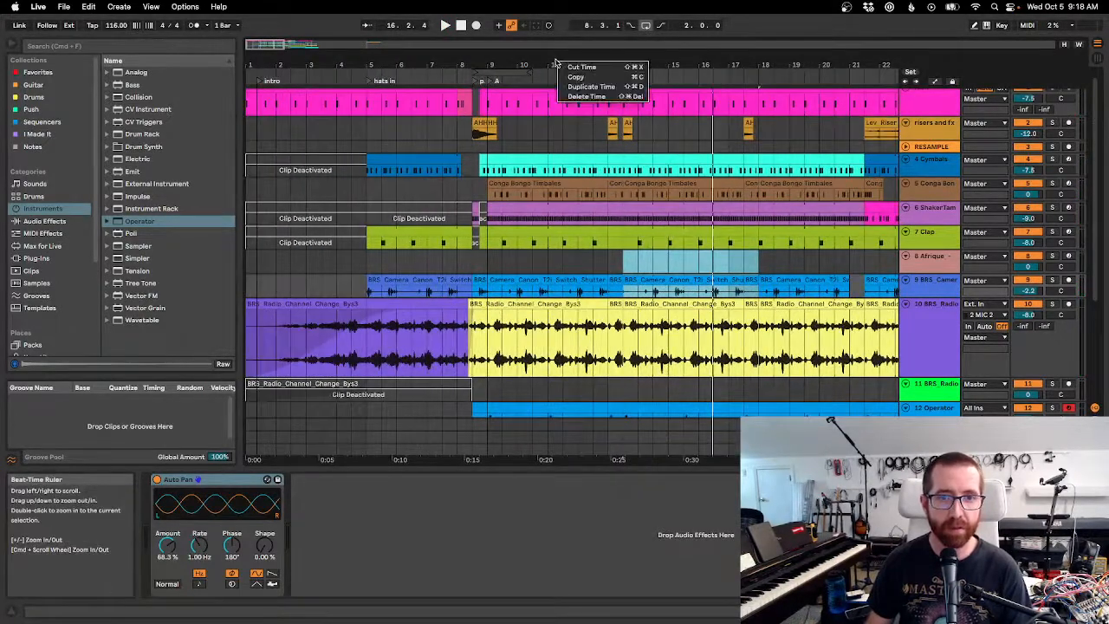
click(535, 135)
click(541, 136)
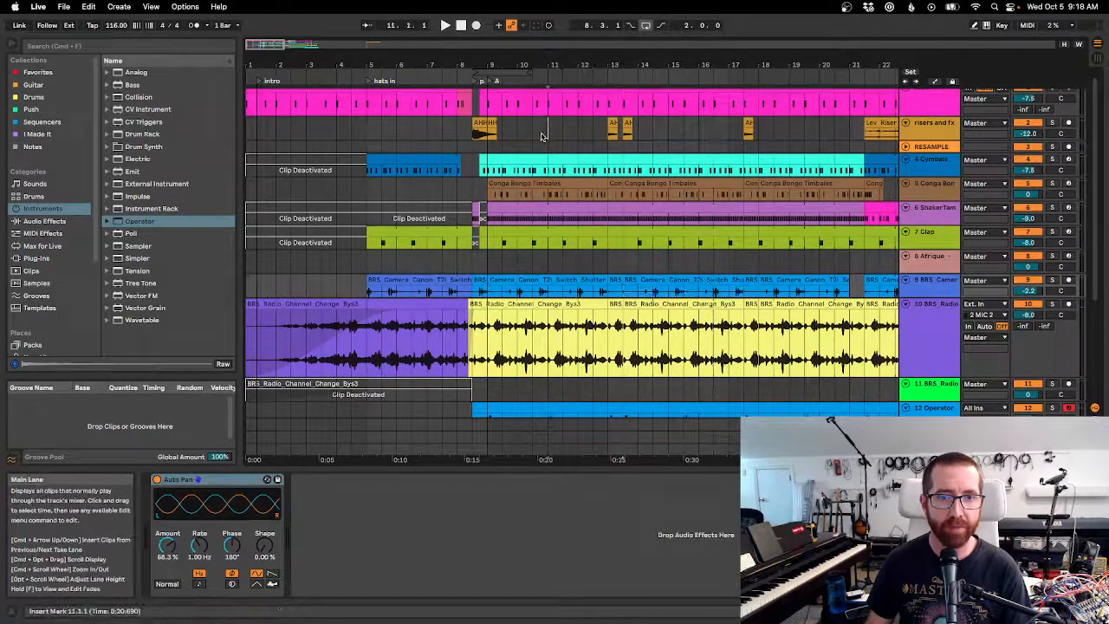
right_click(541, 62)
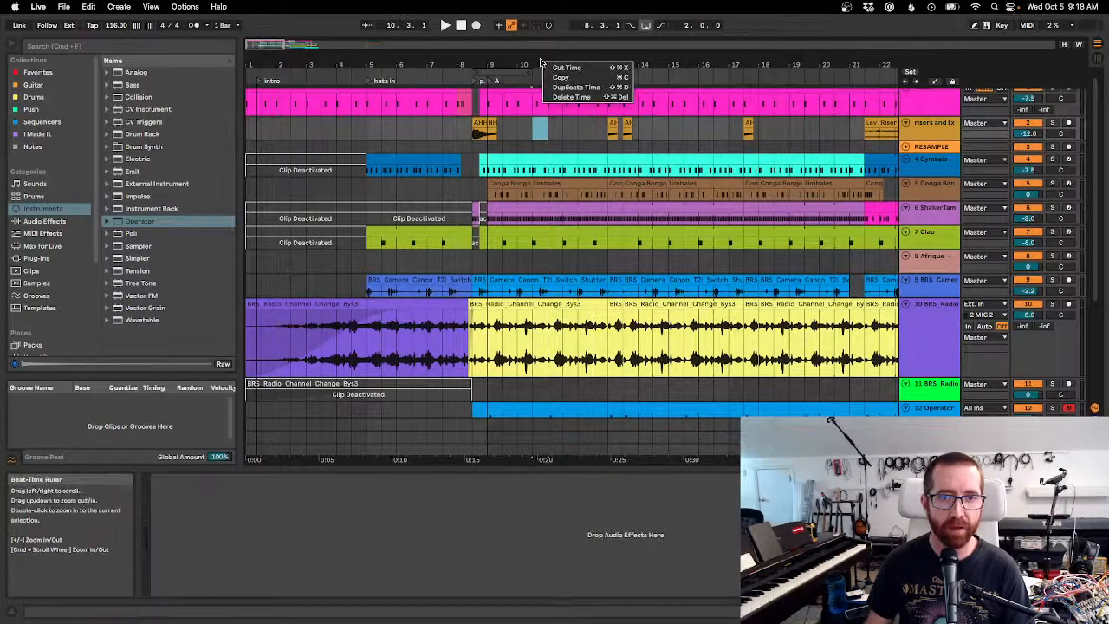
click(540, 60)
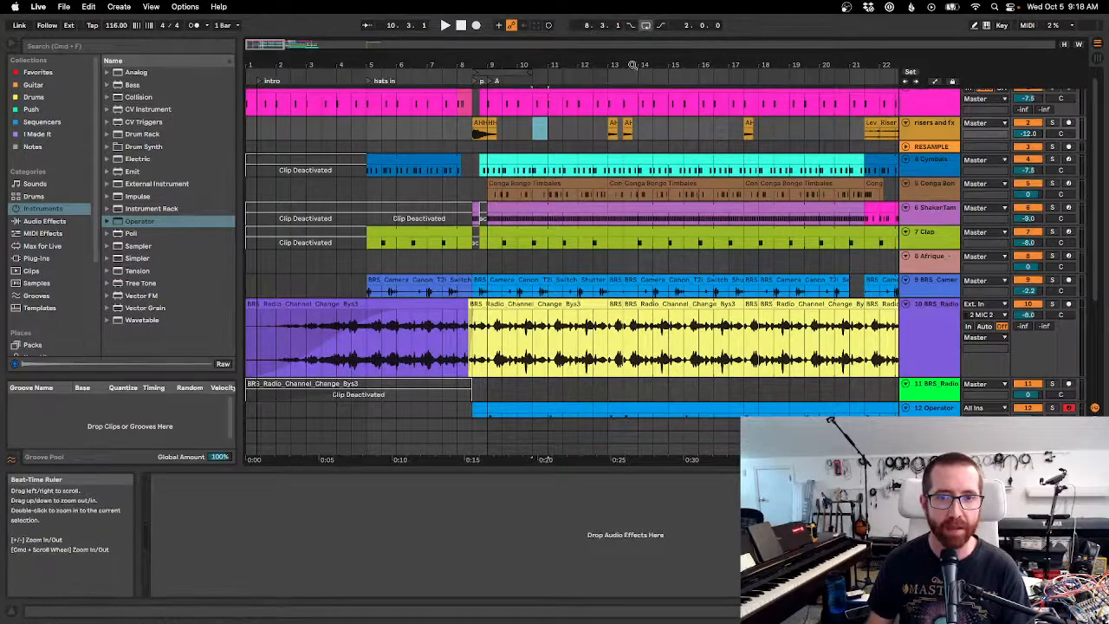
drag(633, 65, 511, 64)
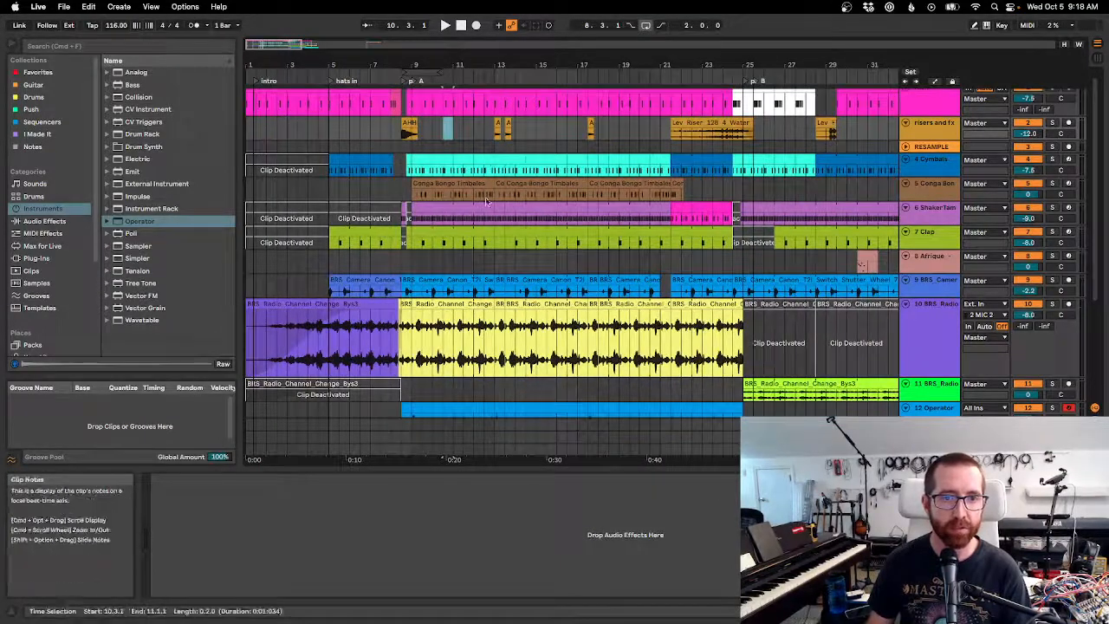
drag(478, 65, 533, 156)
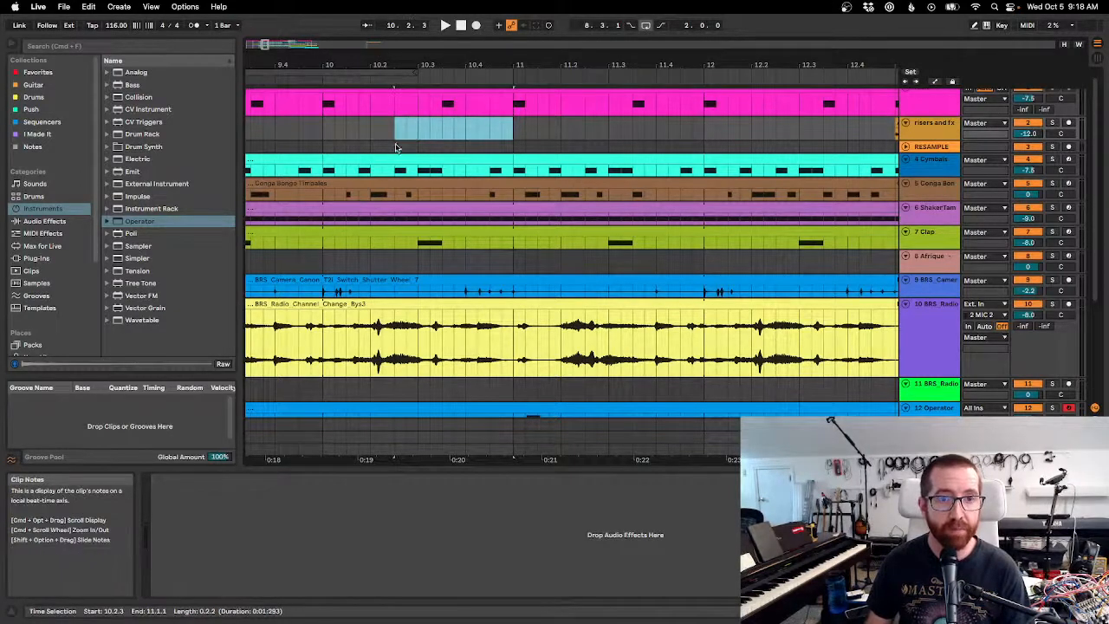
click(572, 127)
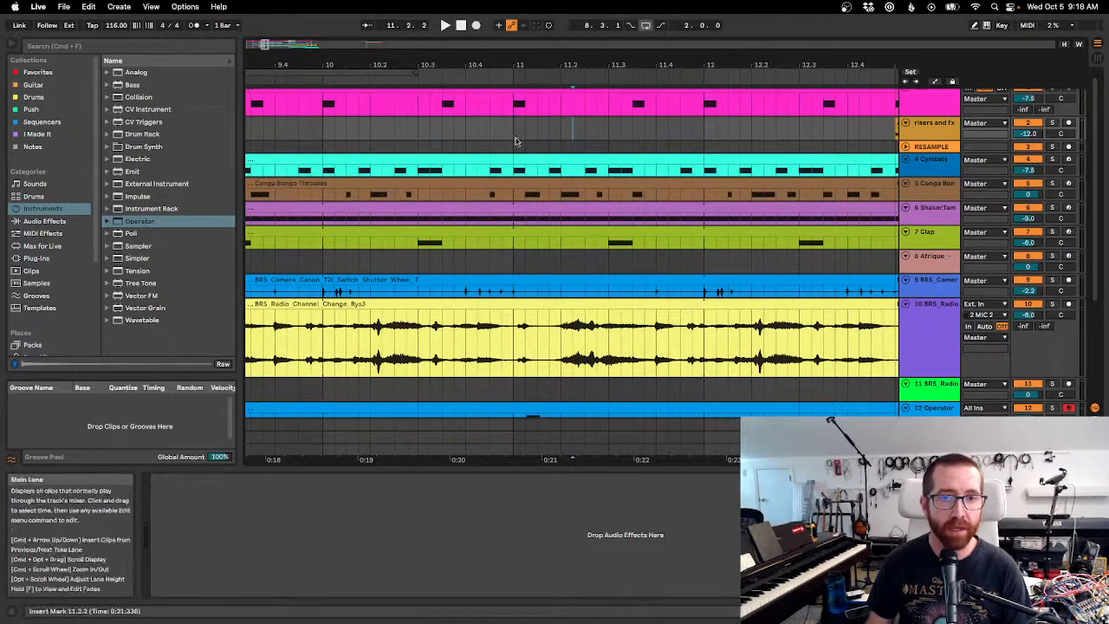
Play section A from the pickup locator to review the duplicated time and the repeated AHHHH hits at bar 13.
drag(567, 66, 618, 60)
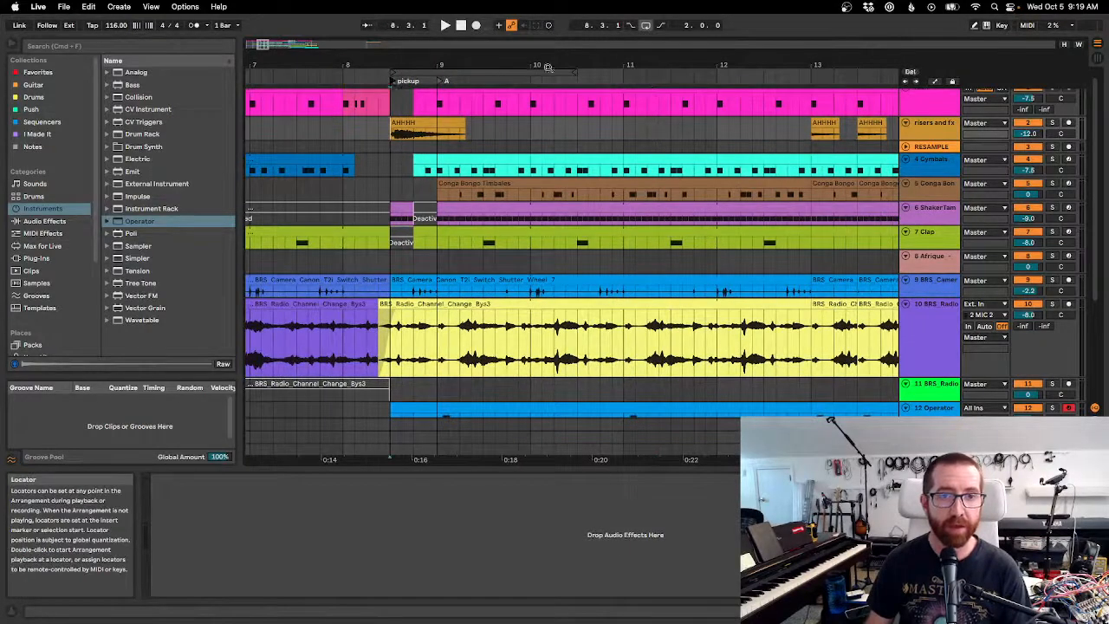
key(space)
key(minus)
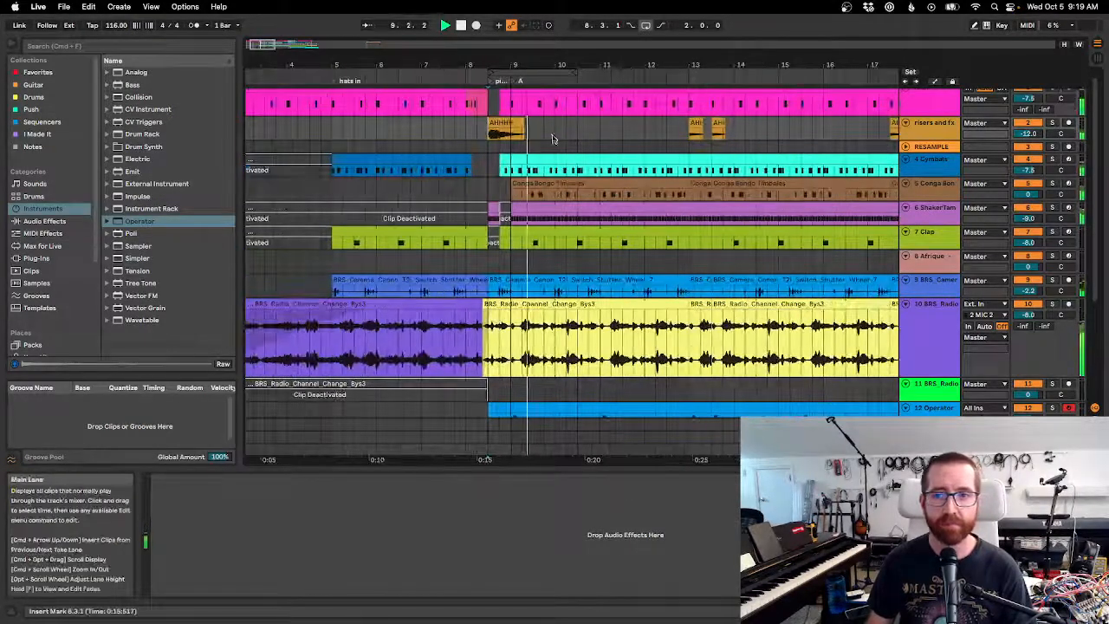
drag(685, 63, 648, 61)
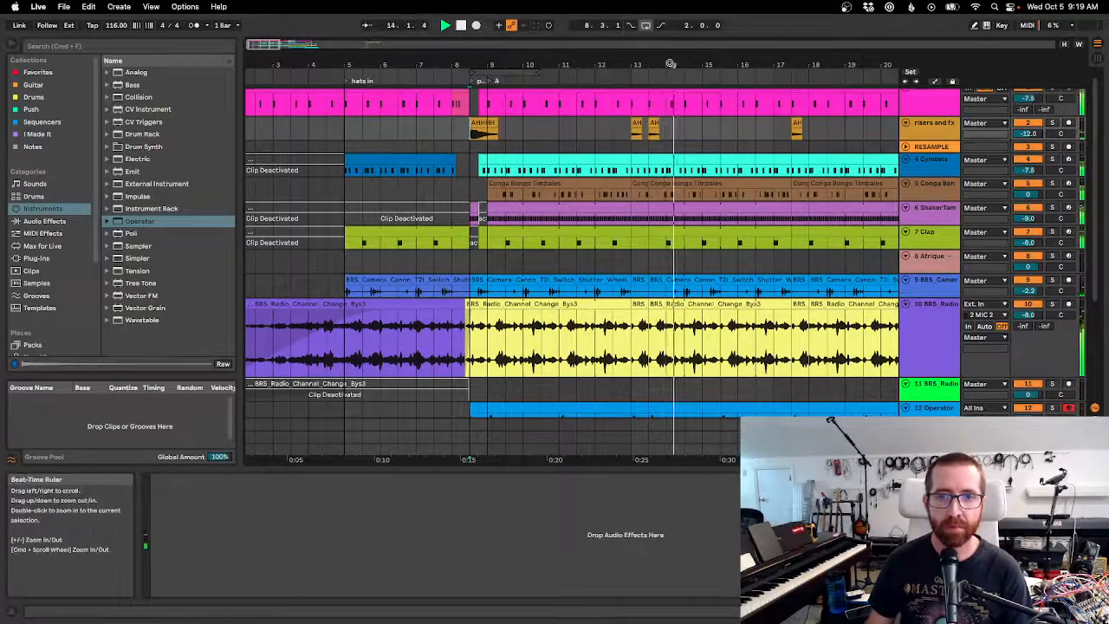
drag(669, 64, 669, 80)
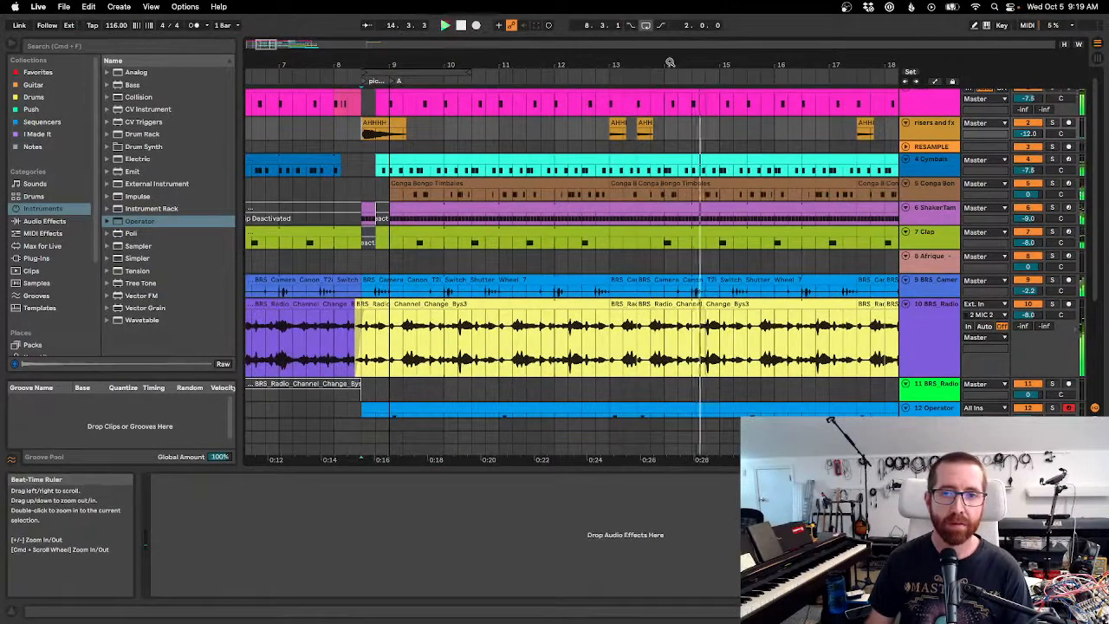
click(616, 126)
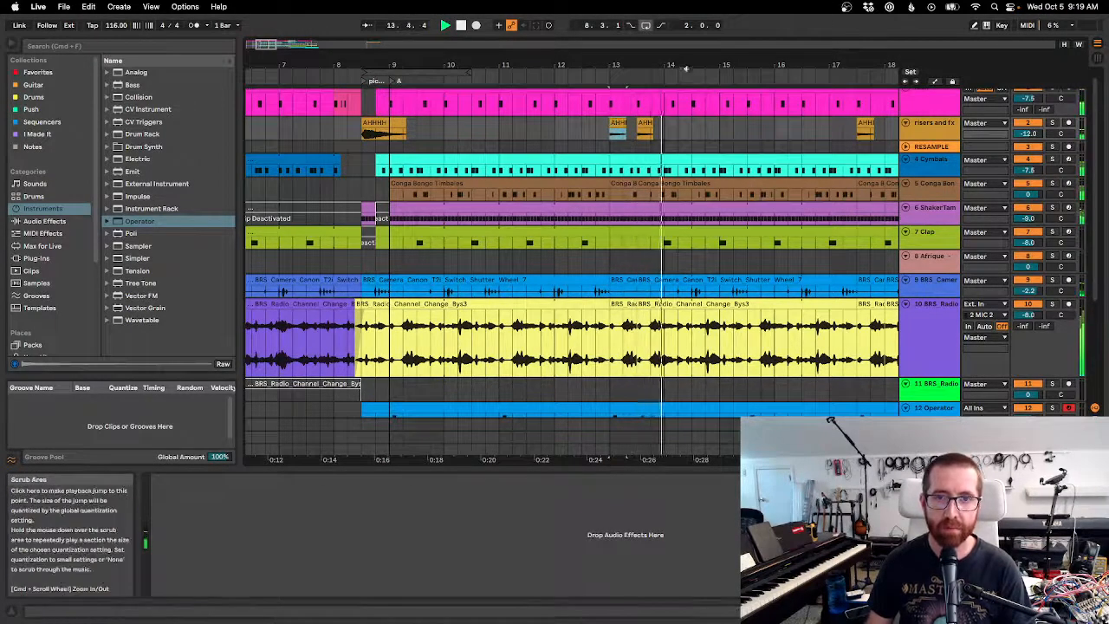
drag(694, 65, 763, 81)
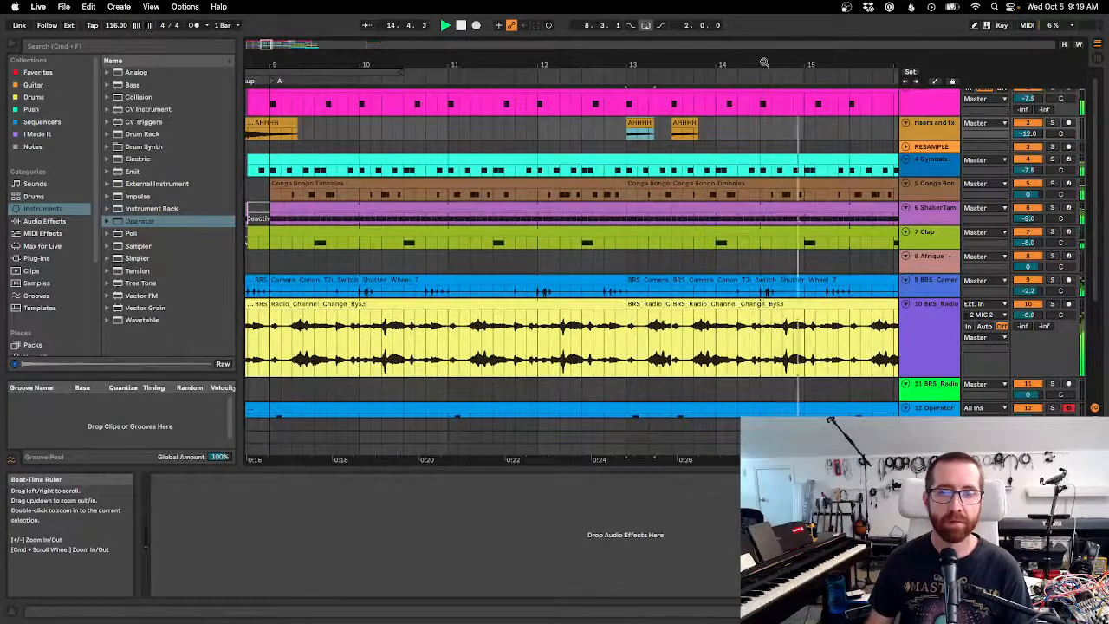
Replay section A from bar 11 and undo the last time duplication.
click(276, 83)
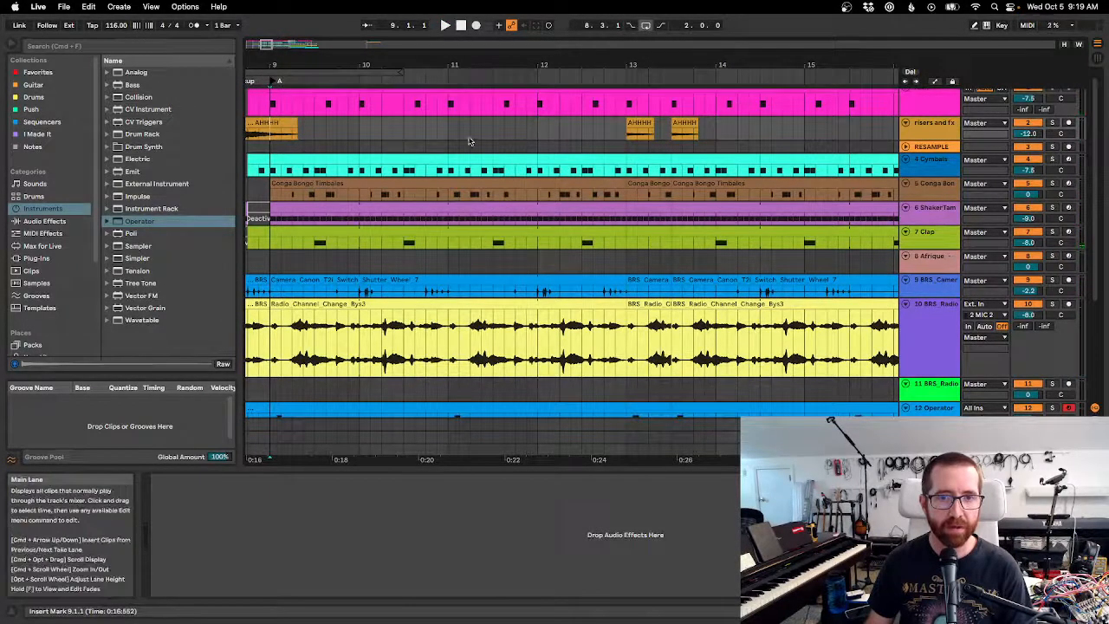
key(space)
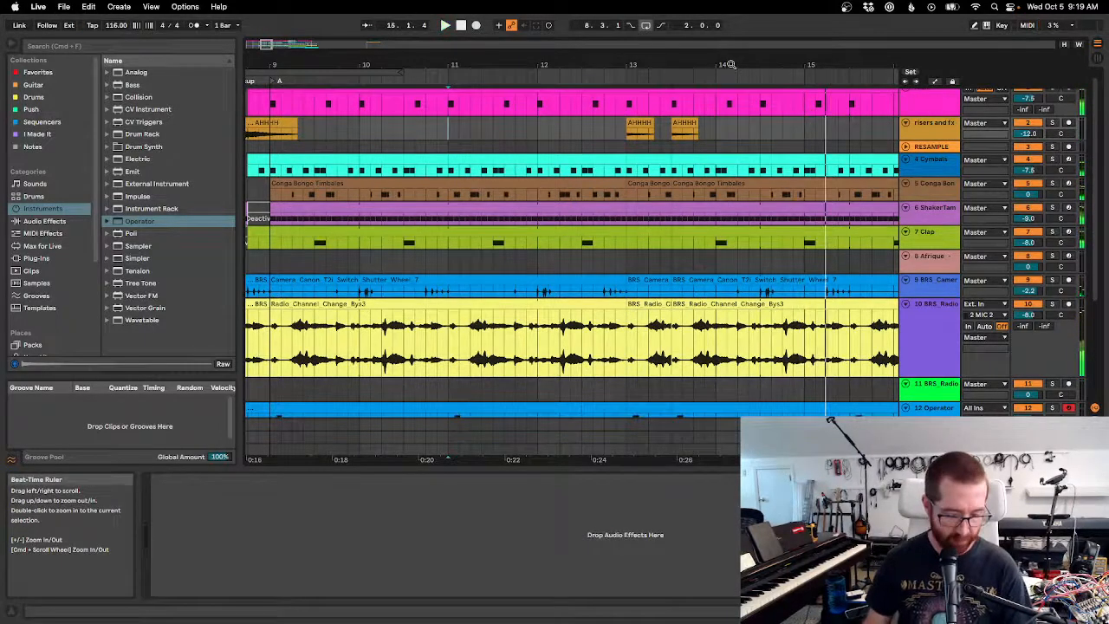
key(super+z)
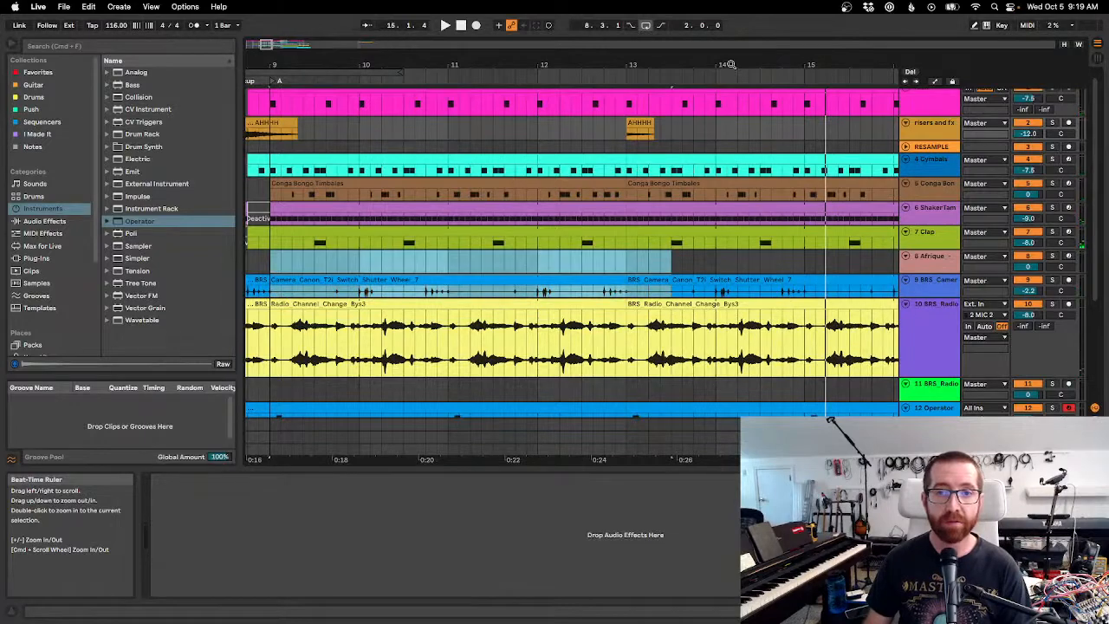
Play section A from its locator at bar 9 to review its phrasing.
drag(731, 65, 535, 67)
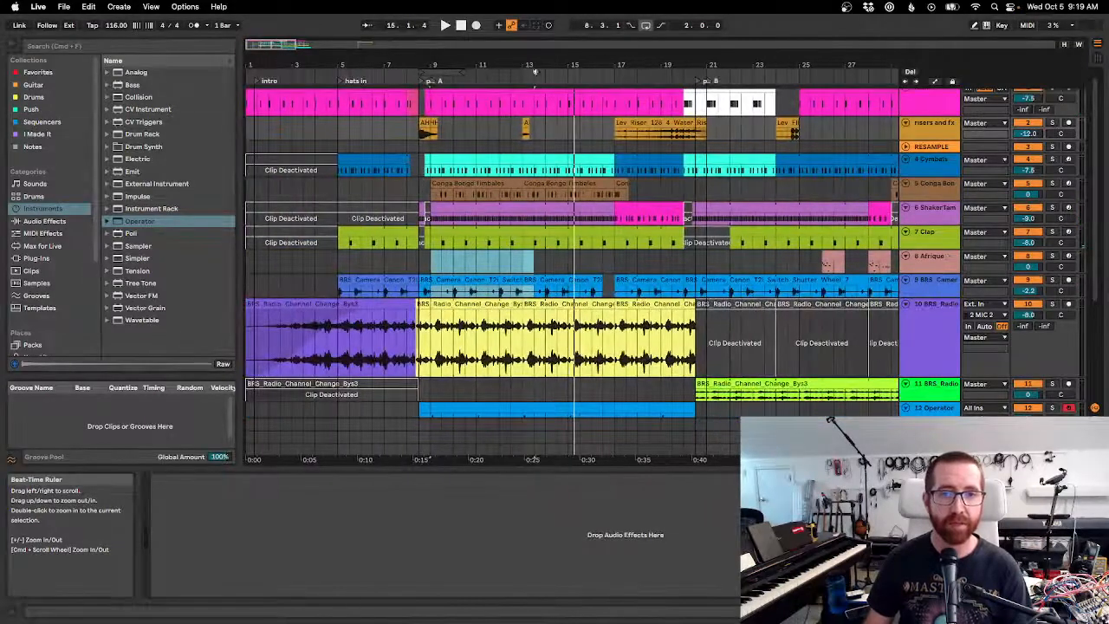
click(431, 84)
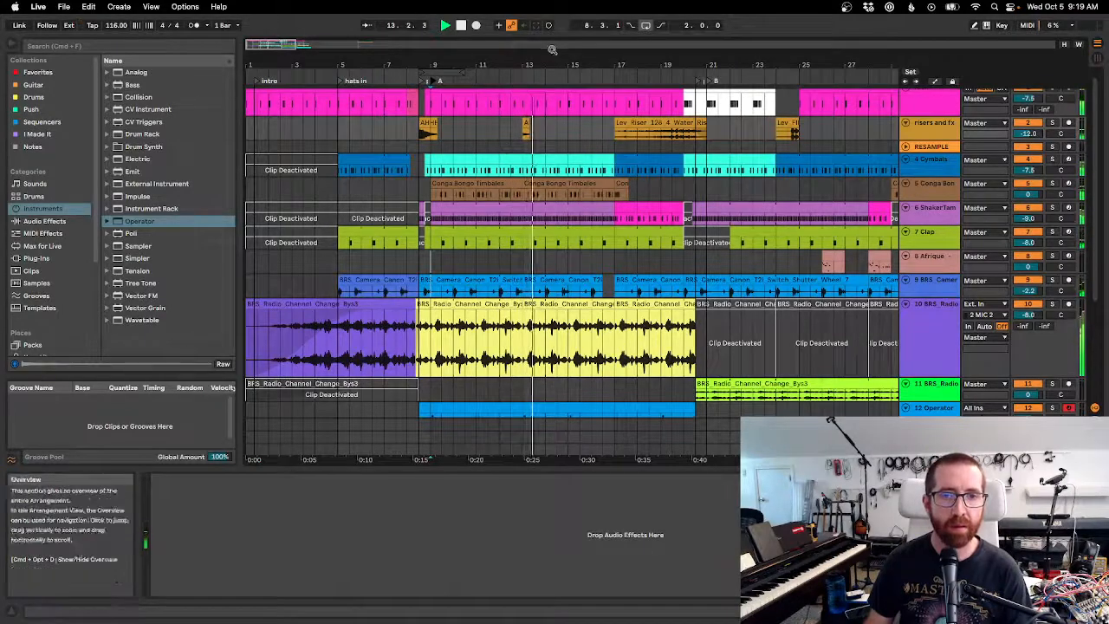
drag(547, 63, 606, 108)
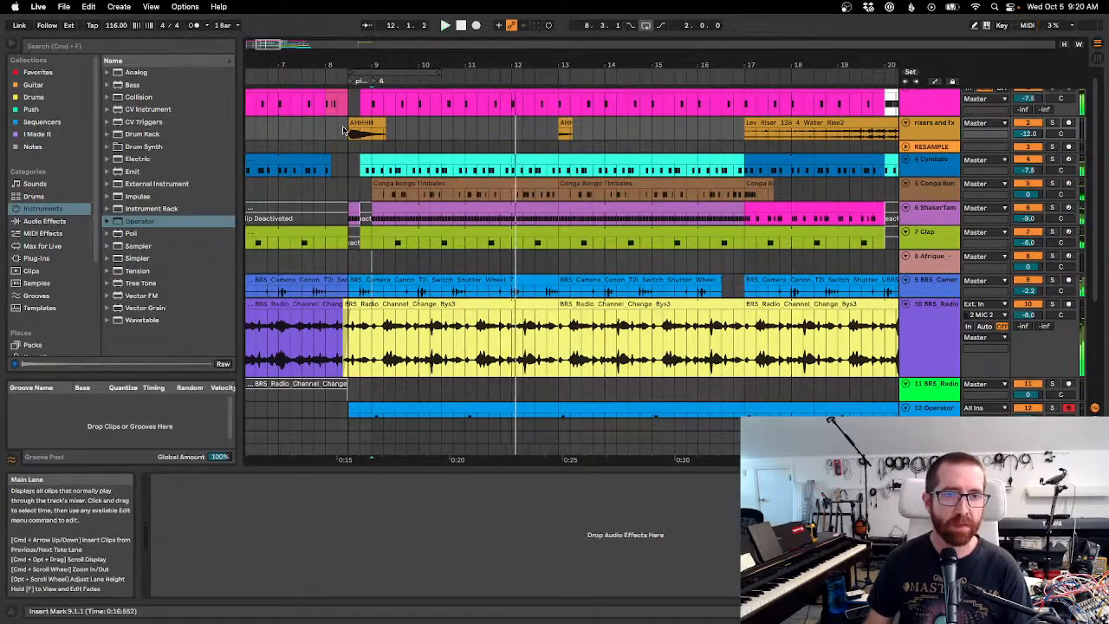
Select exactly bar 9 to bar 13 on the RESAMPLE and Cymbals tracks and duplicate that time in the arrangement.
drag(375, 149, 392, 150)
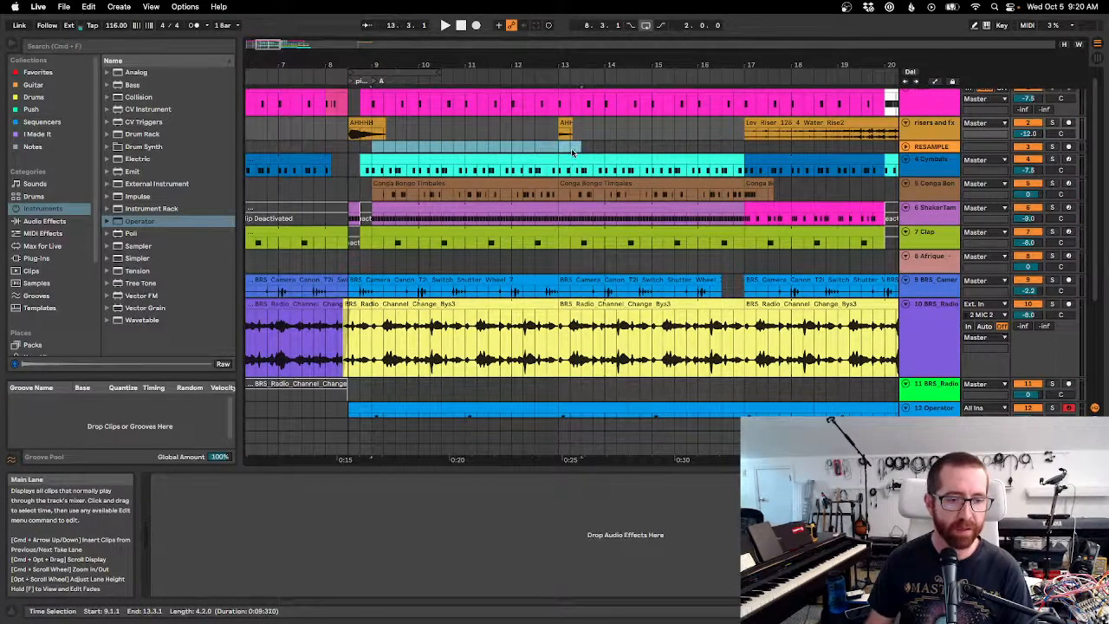
drag(567, 154, 562, 154)
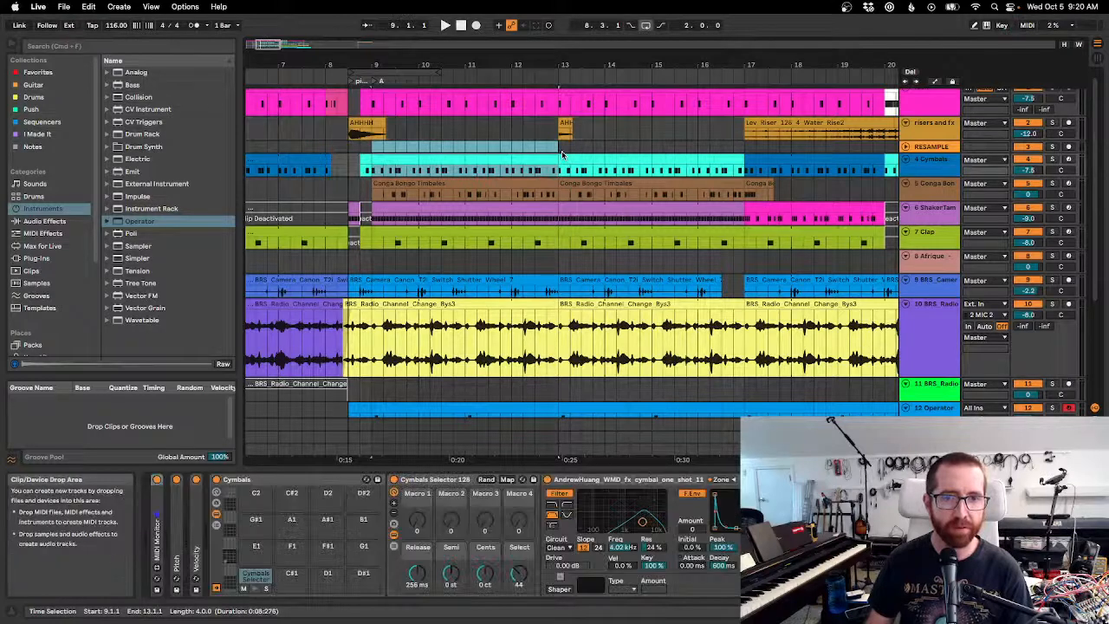
right_click(493, 68)
click(523, 91)
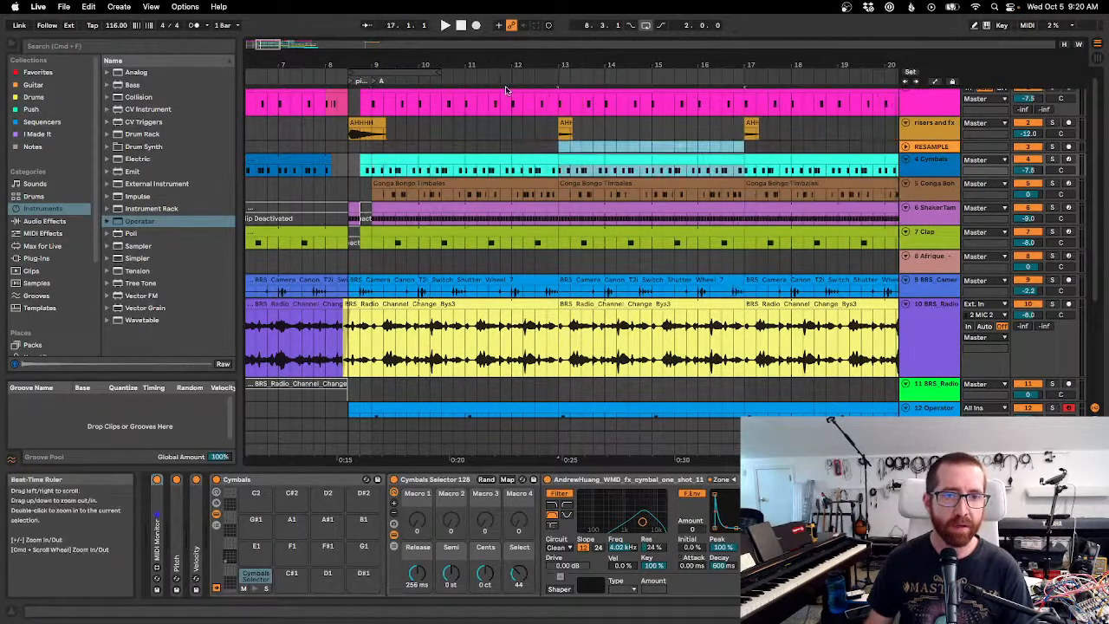
Play across the duplicated bars from 12.2.1 and pan the Conga Bongo track to 17L during playback.
click(522, 130)
key(space)
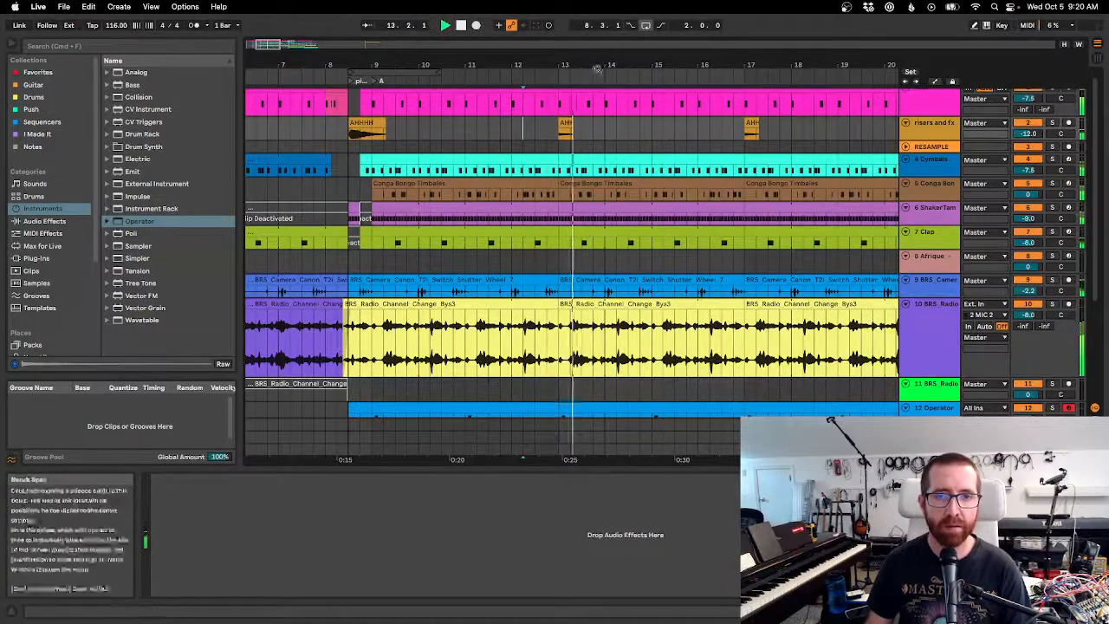
drag(605, 66, 606, 35)
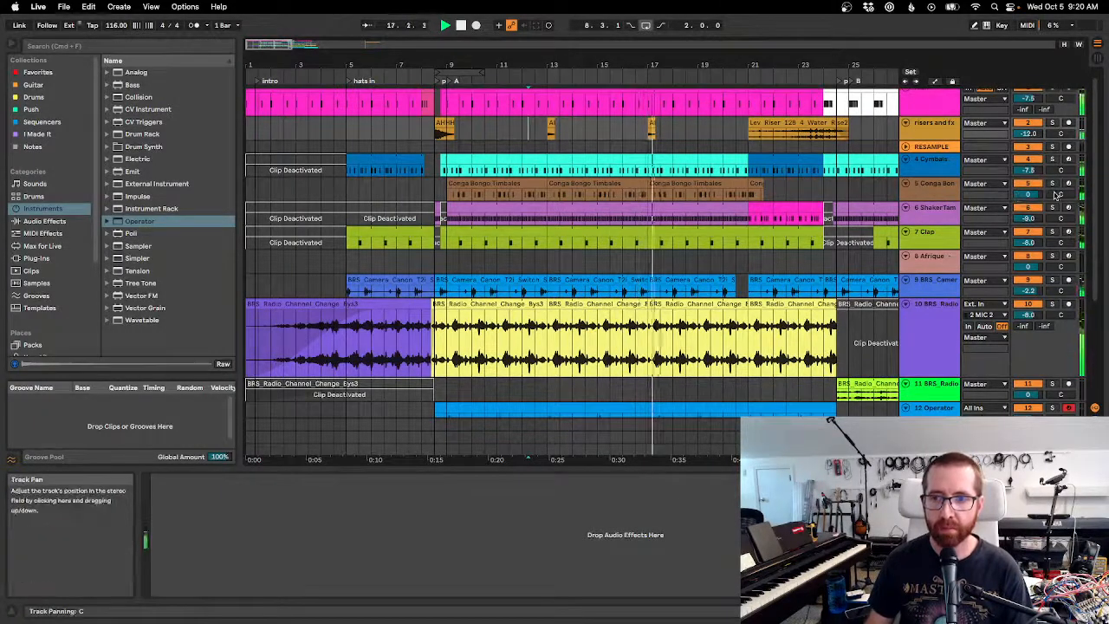
drag(1061, 194, 1060, 197)
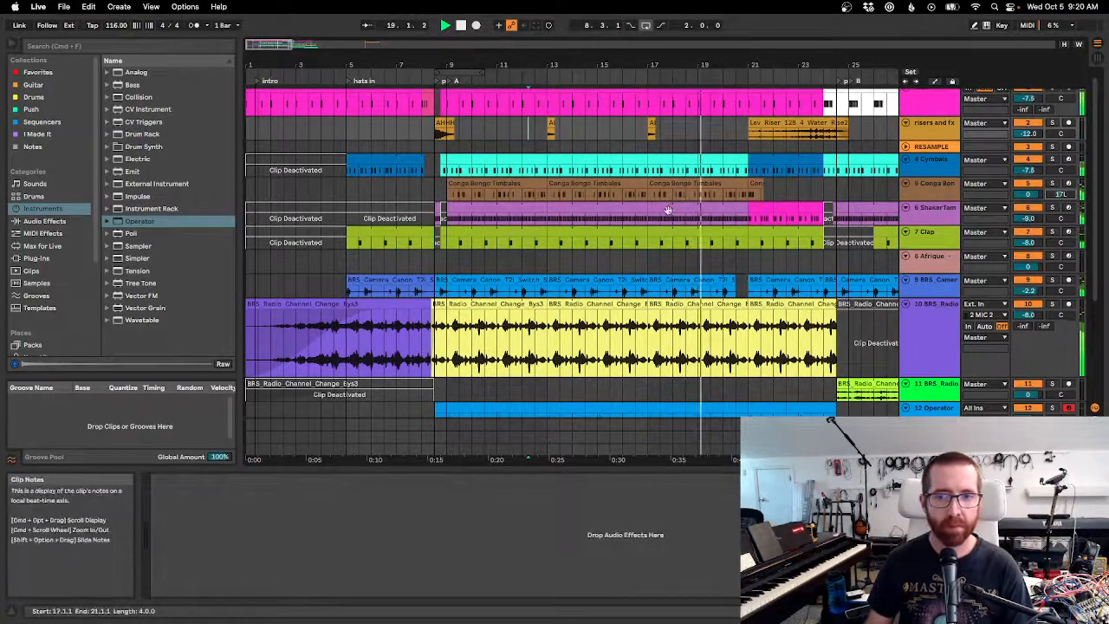
Extend the section B radio clip on track 11 through the outro to bar 40.
drag(713, 65, 595, 64)
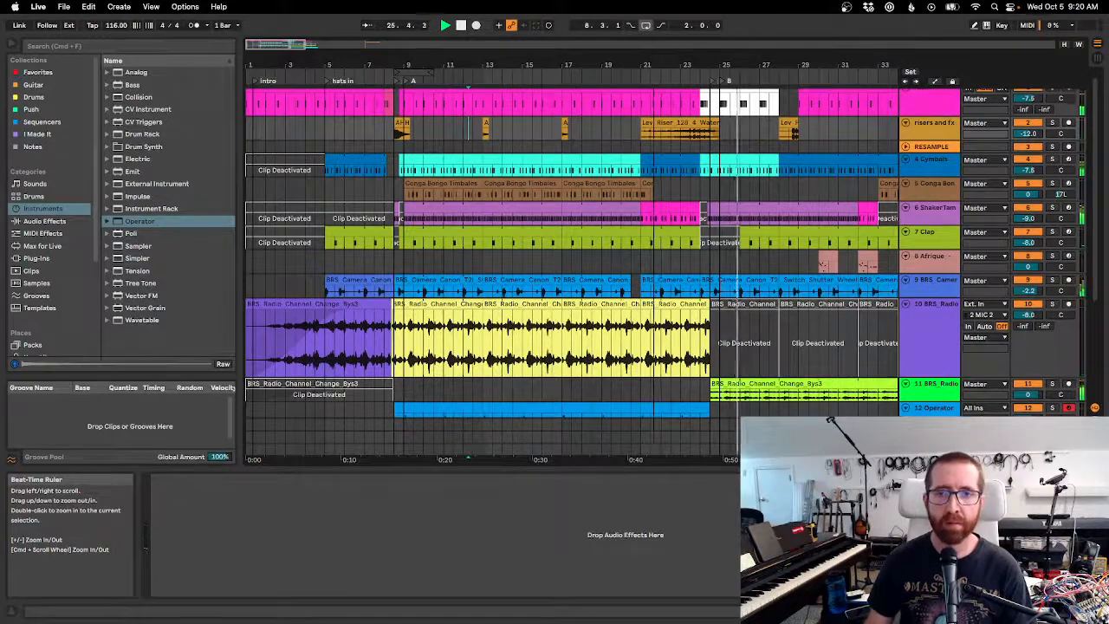
drag(641, 65, 641, 54)
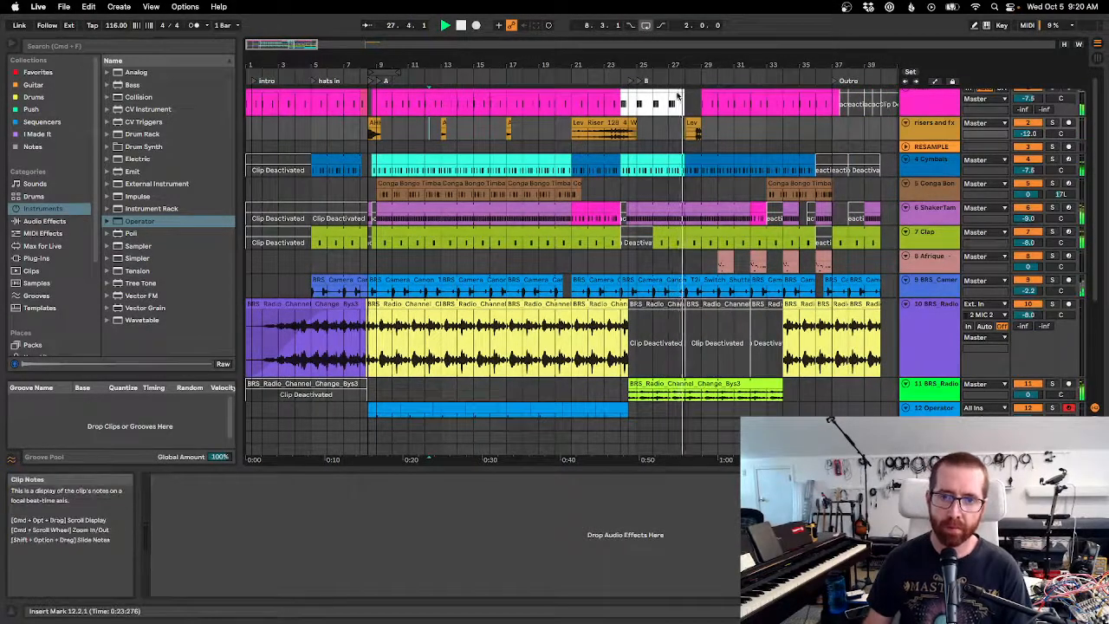
scroll(727, 173, down, 5)
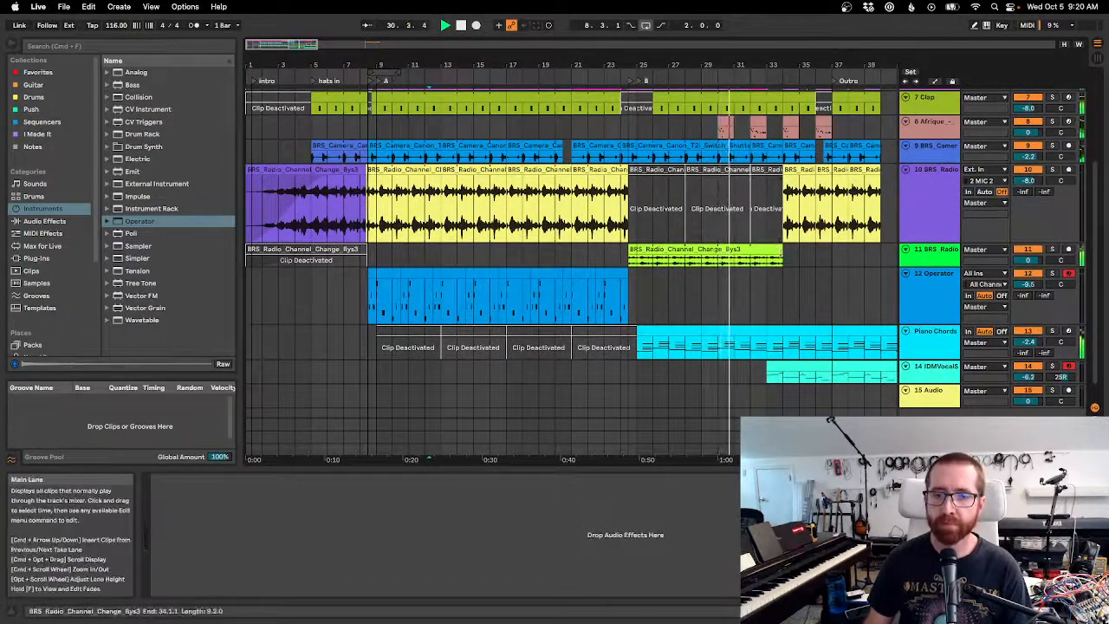
scroll(754, 63, right, 5)
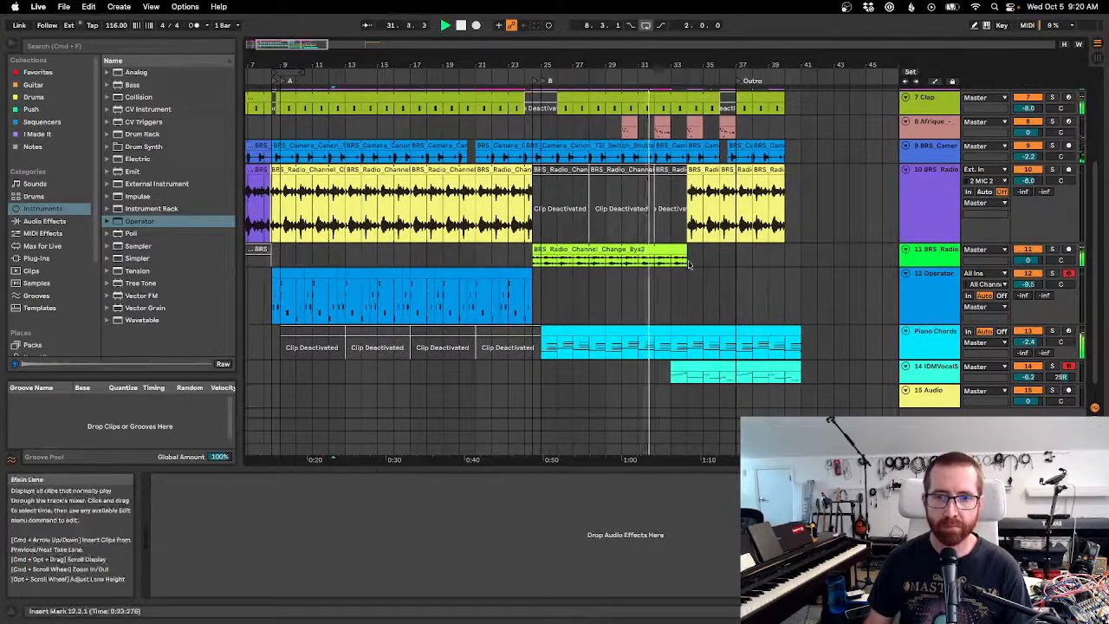
drag(686, 249, 784, 250)
Deactivate the radio clips on track 10 from bar 34 to bar 40.
click(767, 225)
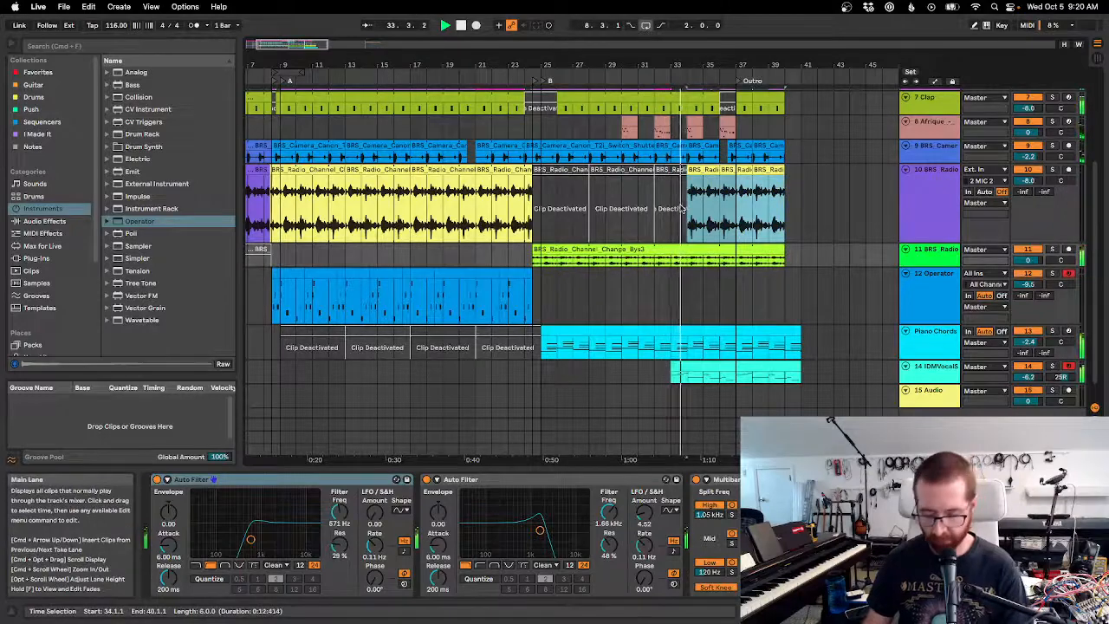
key(0)
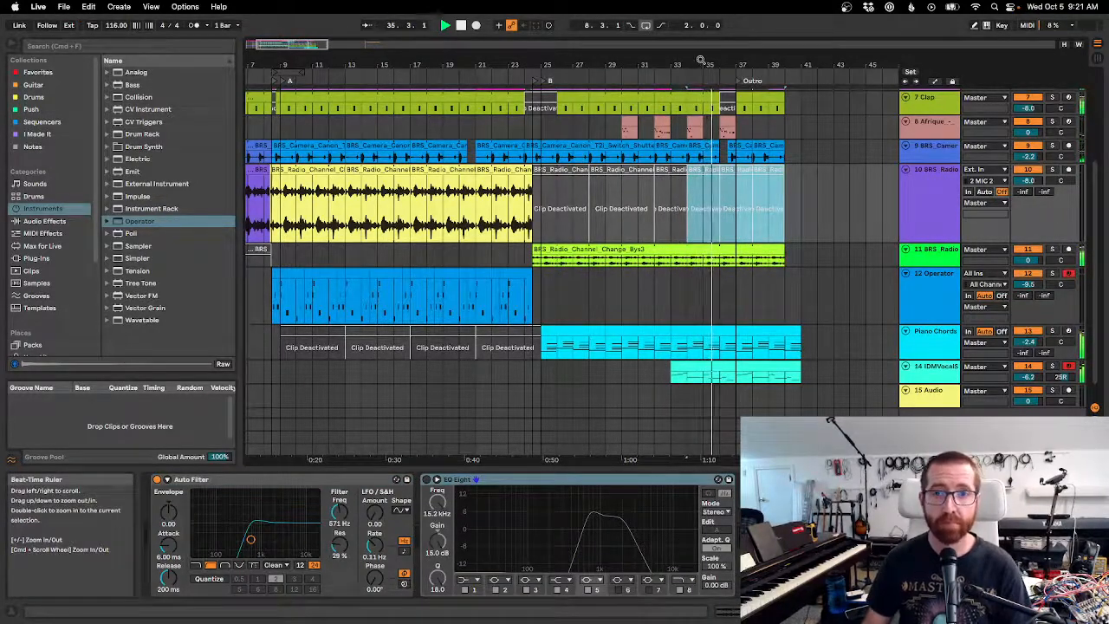
drag(700, 60, 700, 79)
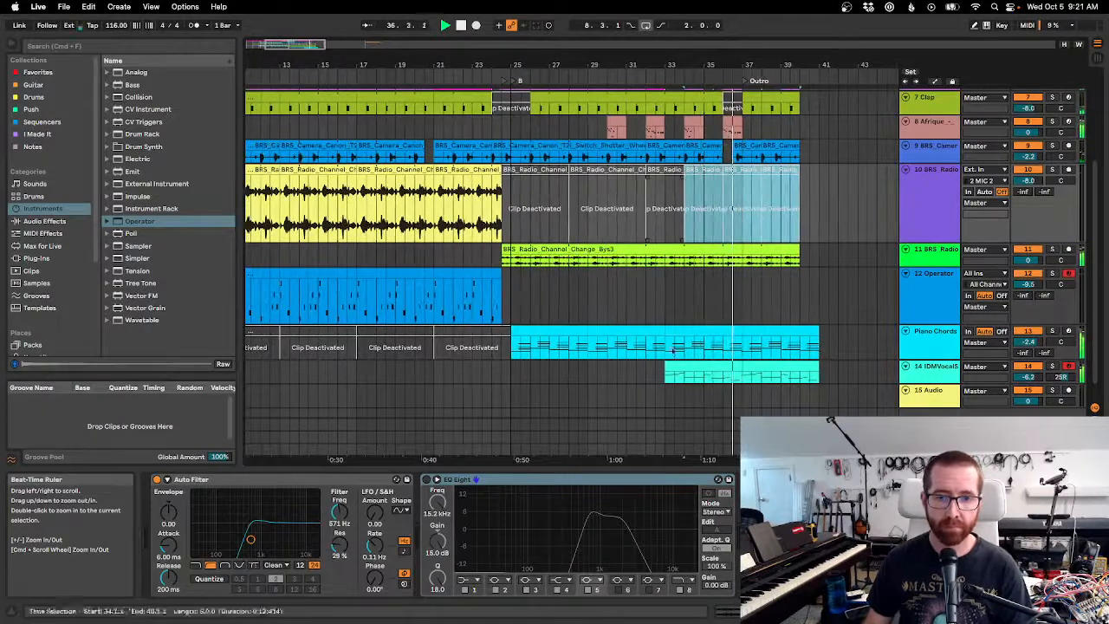
Select bar 25 to bar 33 on the IDMVocalSynth track and duplicate that time to lengthen section B.
click(660, 374)
key(space)
key(space)
drag(660, 374, 514, 375)
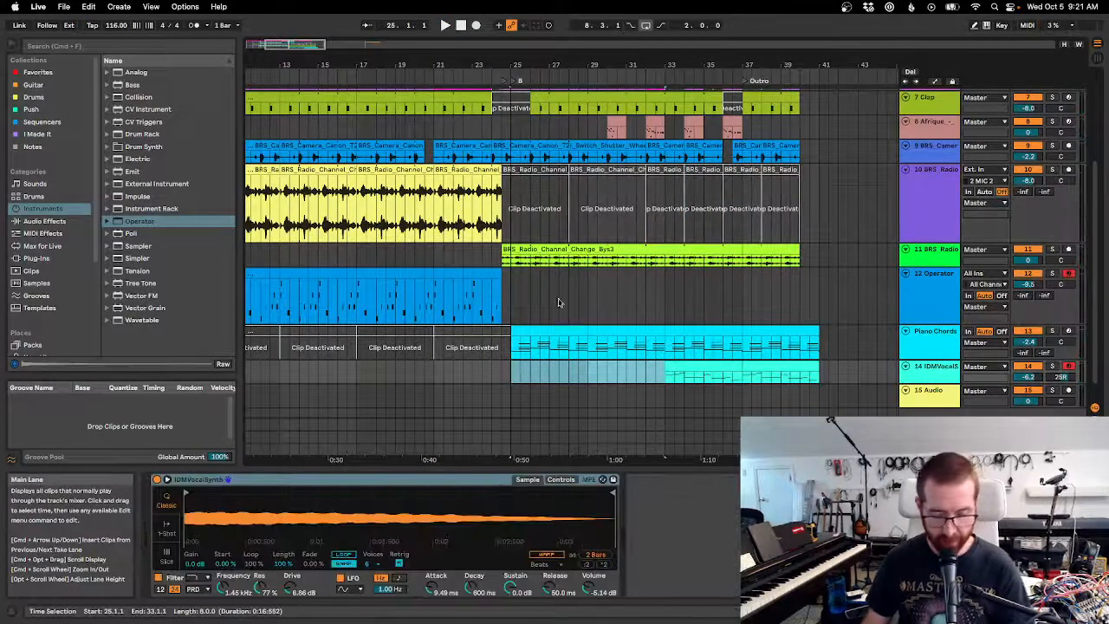
right_click(606, 57)
click(630, 88)
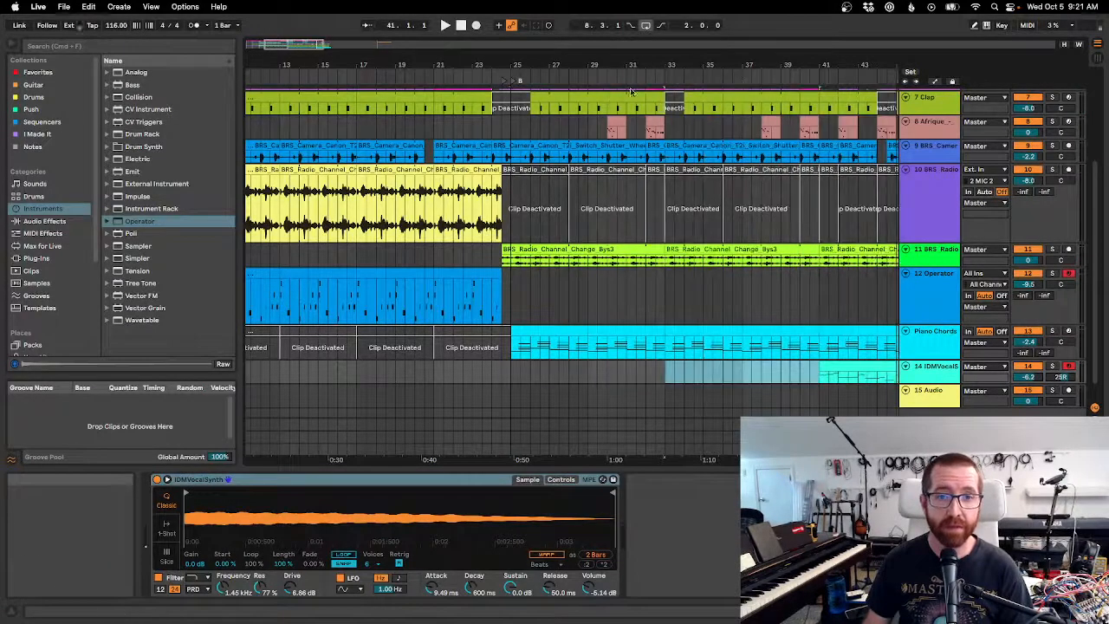
Play section B from bar 25 through to the start of the outro to check the lengthened arrangement.
click(518, 330)
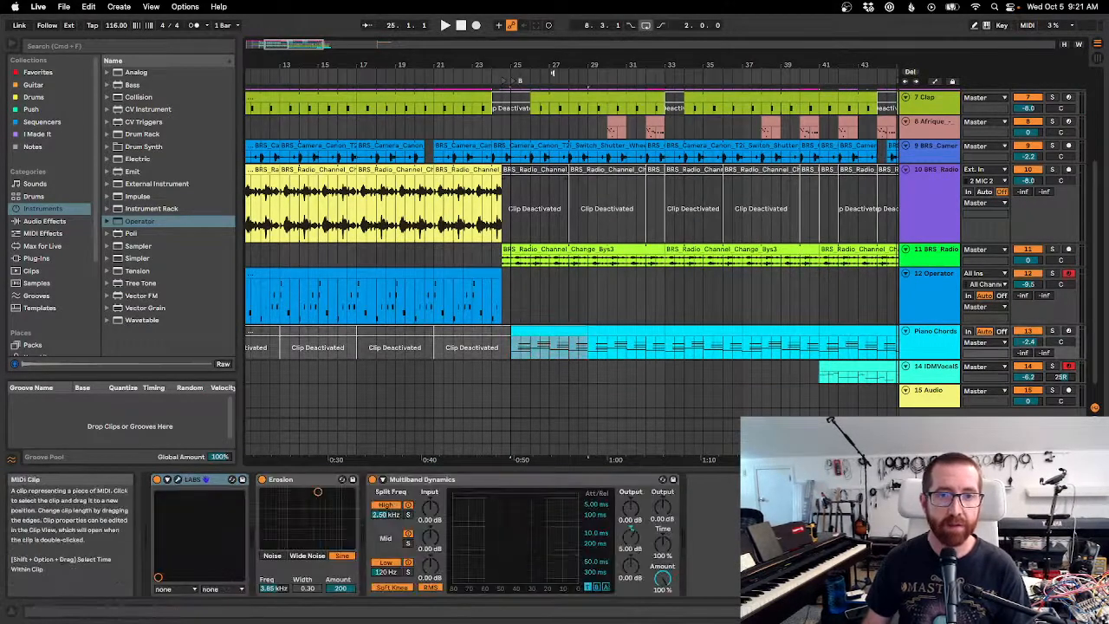
drag(553, 60, 639, 47)
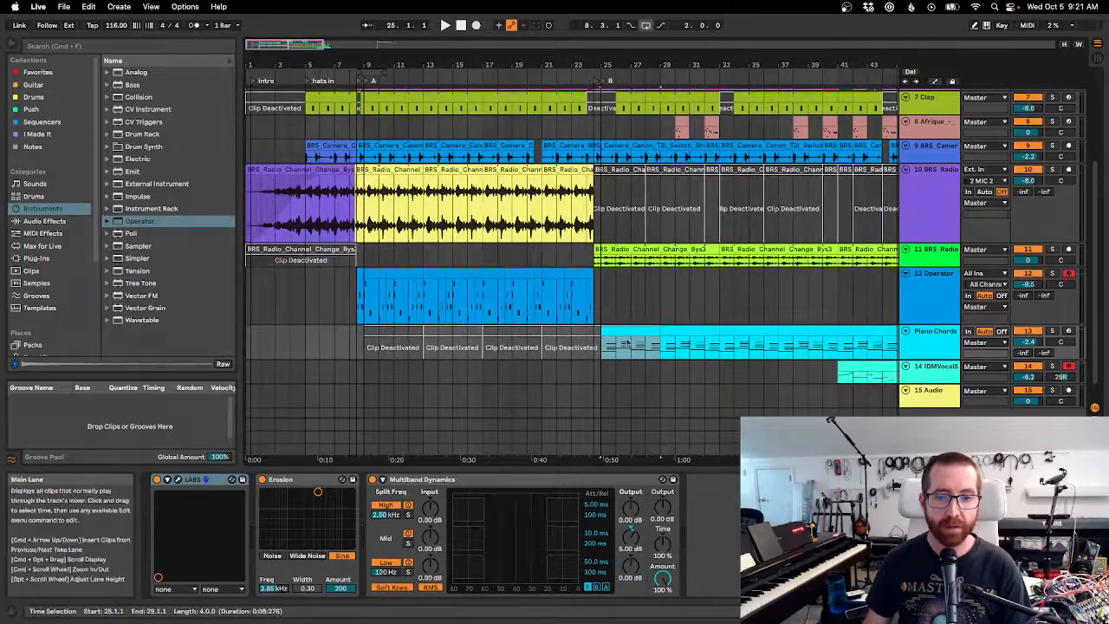
key(space)
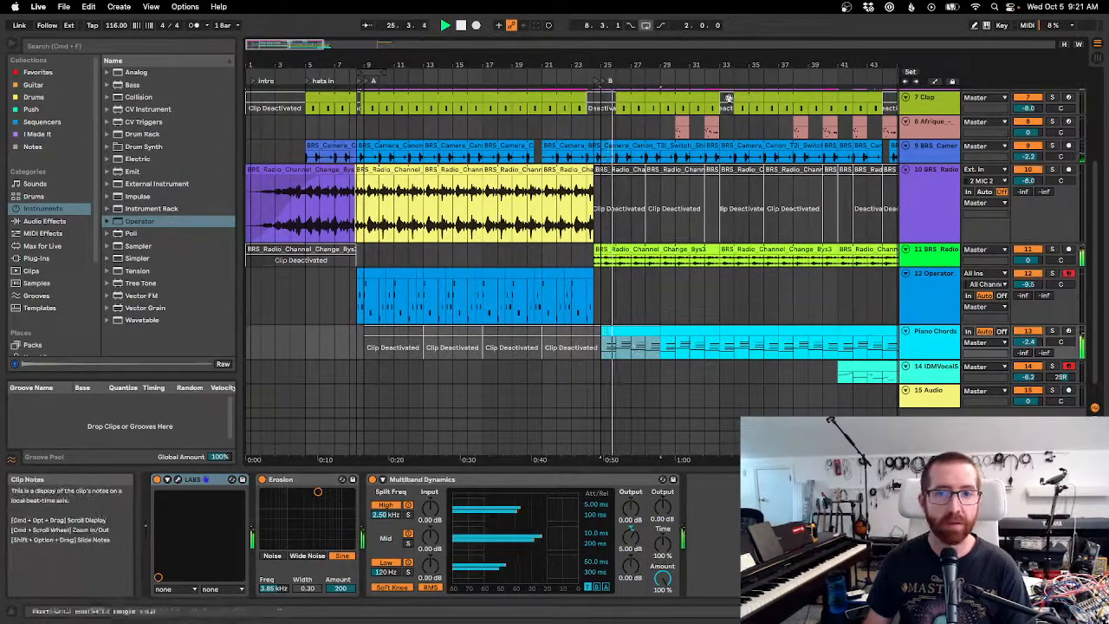
drag(729, 65, 639, 59)
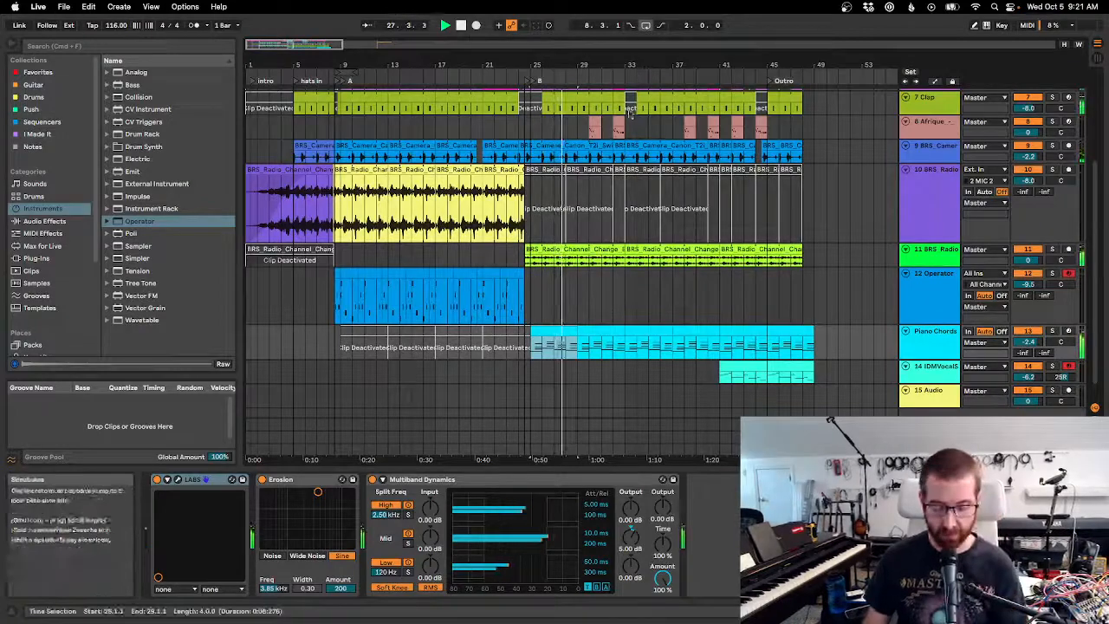
drag(616, 62, 581, 61)
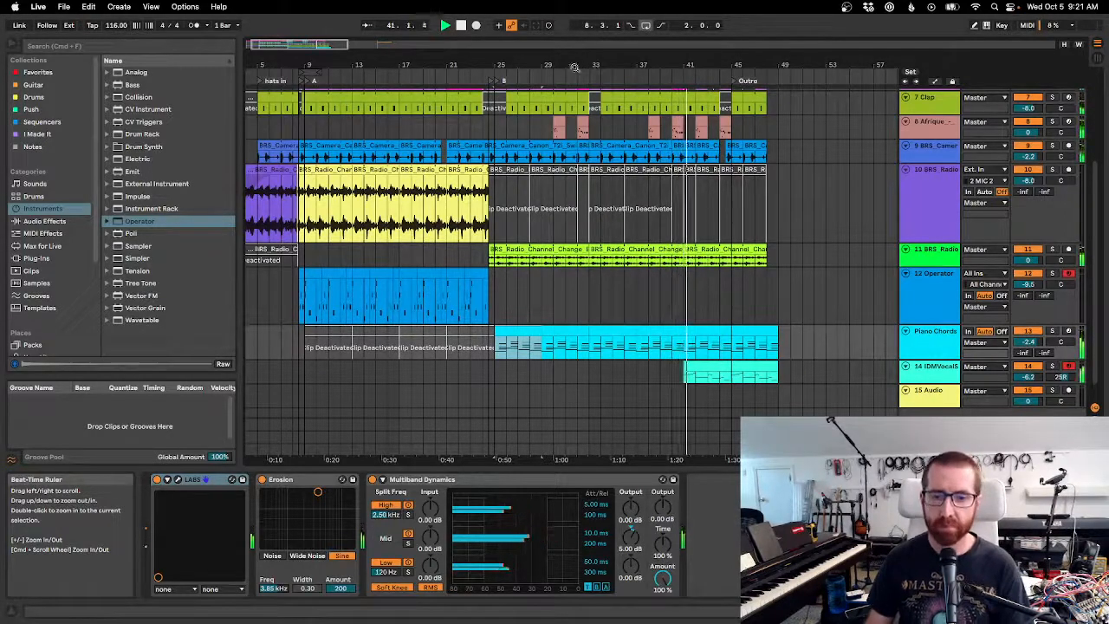
drag(580, 61, 422, 65)
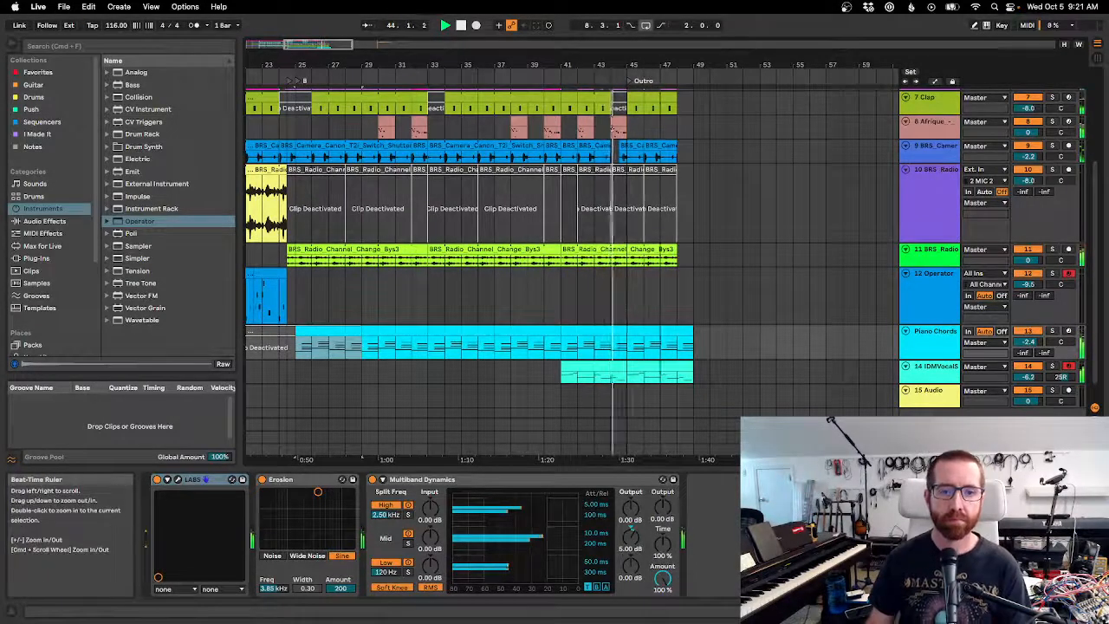
drag(660, 64, 733, 63)
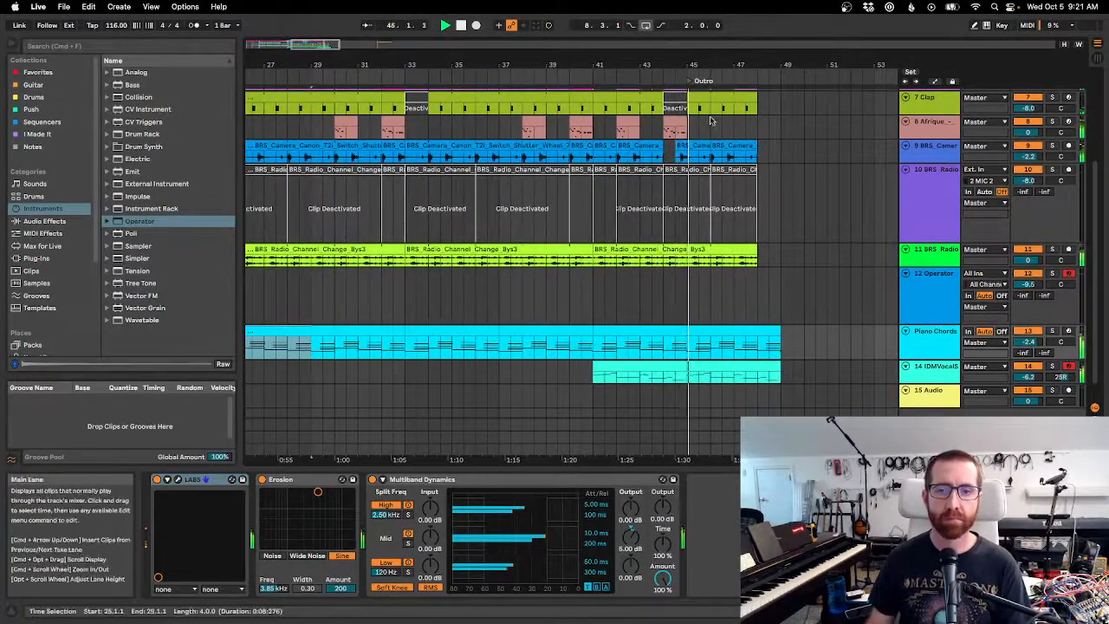
key(space)
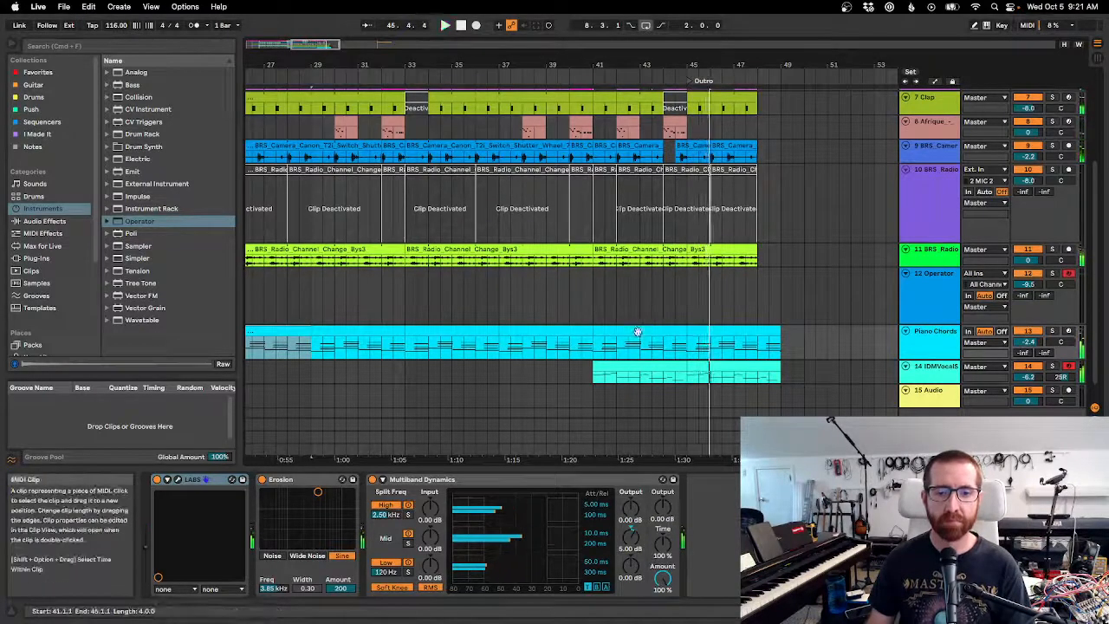
Duplicate the time from bar 41 to bar 45 to lengthen the end of section B.
click(641, 342)
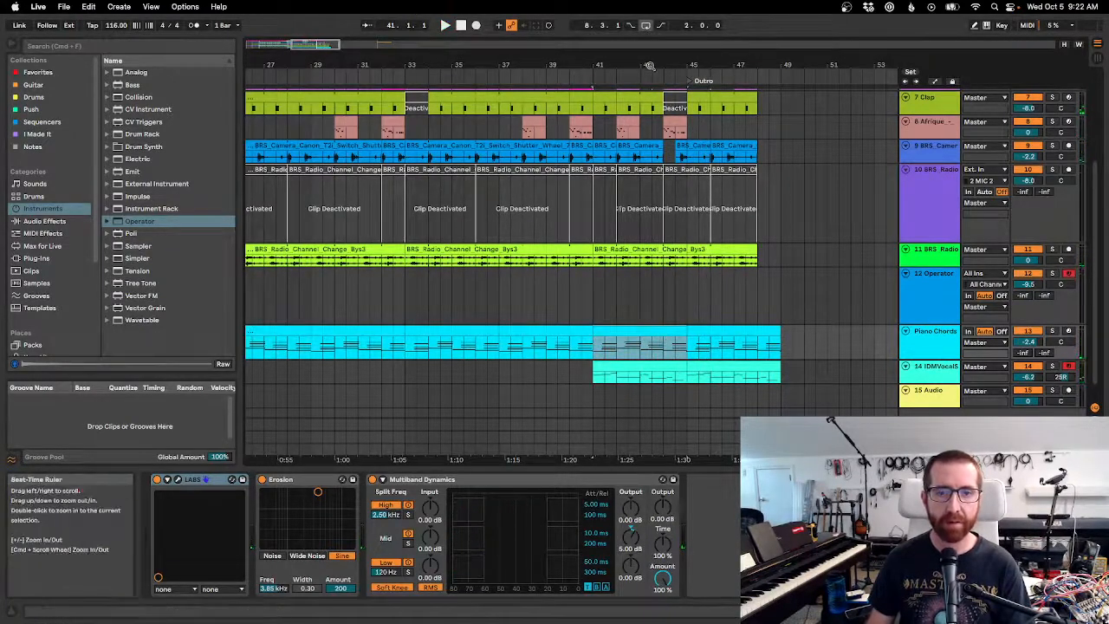
drag(649, 67, 649, 57)
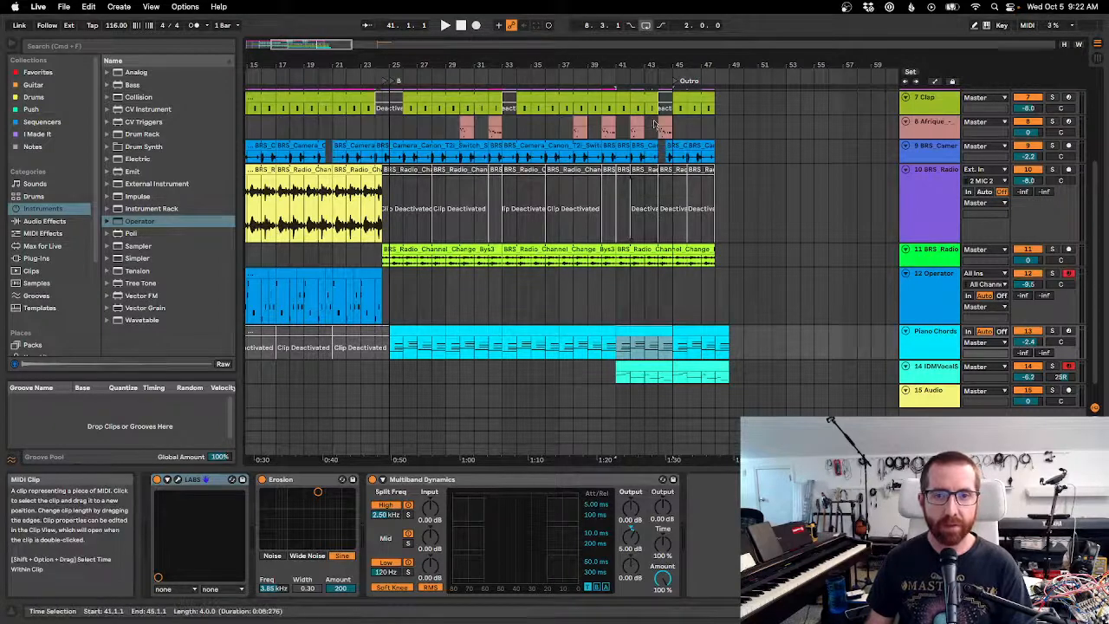
right_click(648, 66)
click(656, 91)
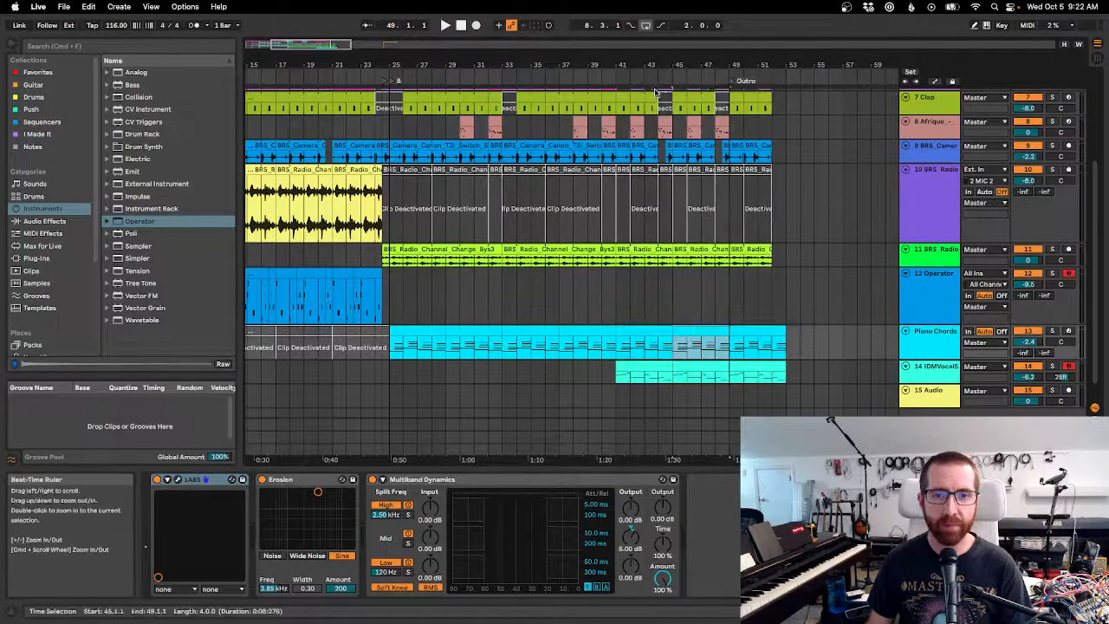
Duplicate the time from bar 41 to bar 49 to extend section B by another eight bars.
click(618, 333)
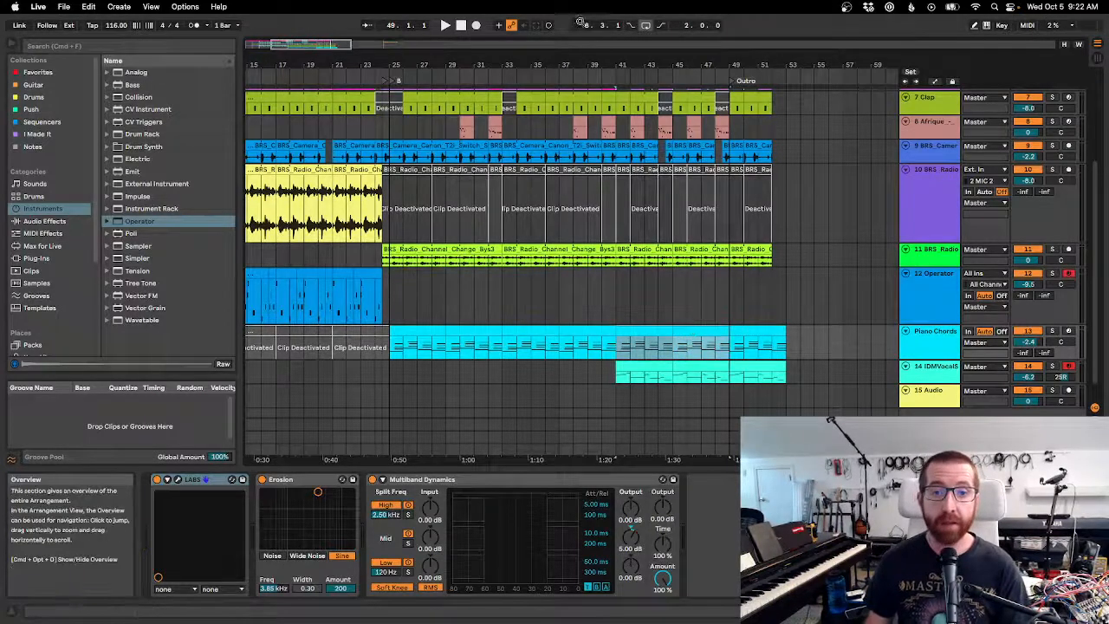
right_click(667, 66)
click(680, 88)
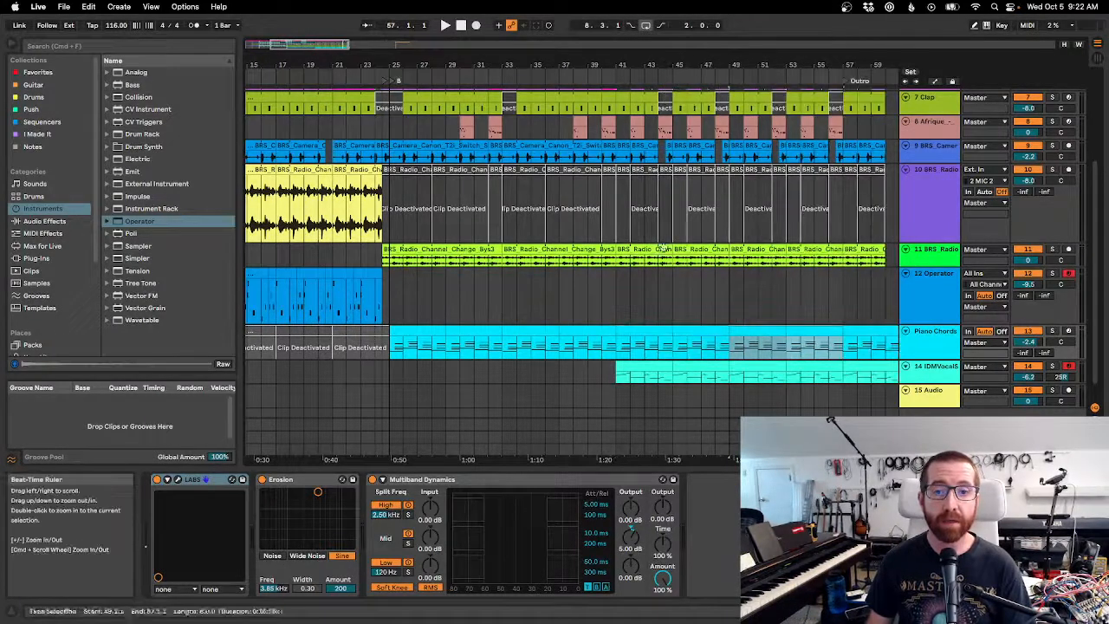
Play the extended section from bar 41 and enlarge the IDMVocalSynth track to show its notes.
key(space)
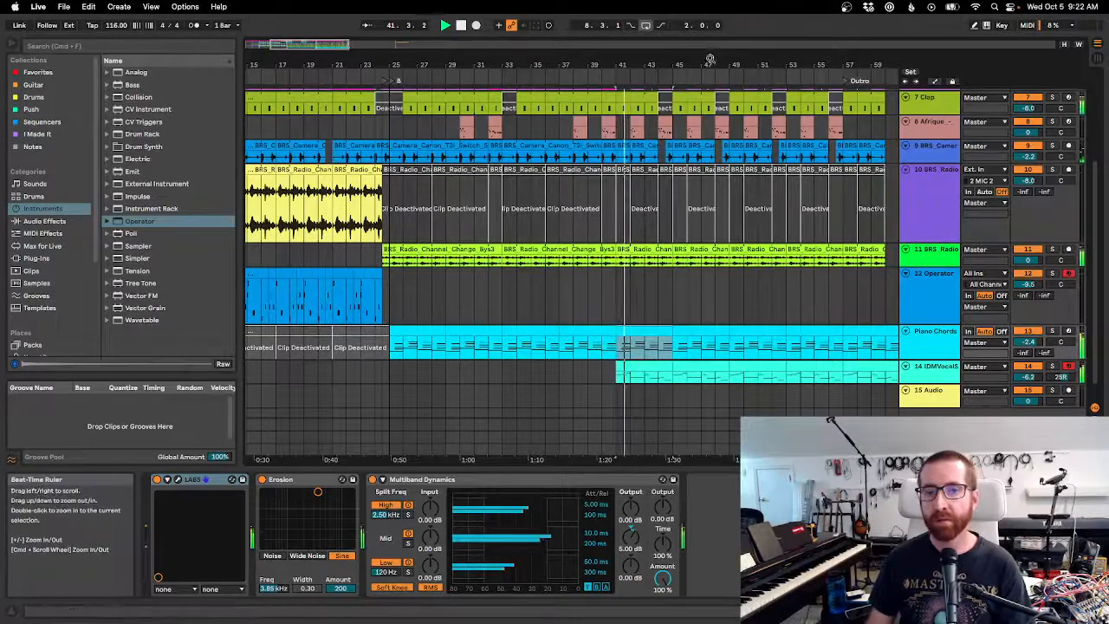
drag(710, 58, 587, 58)
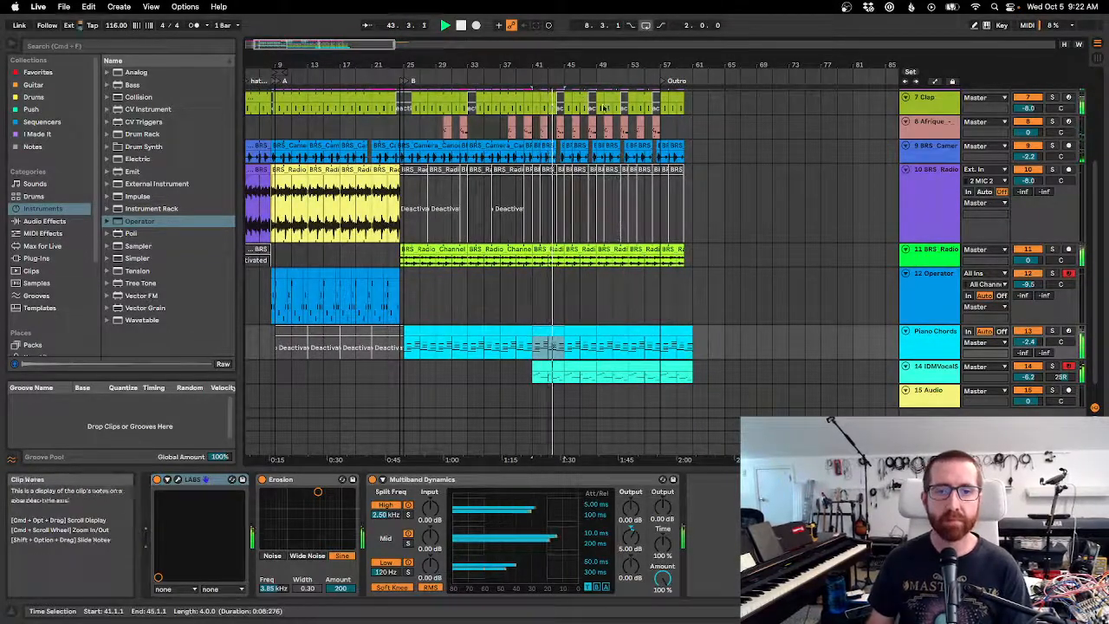
drag(612, 64, 613, 79)
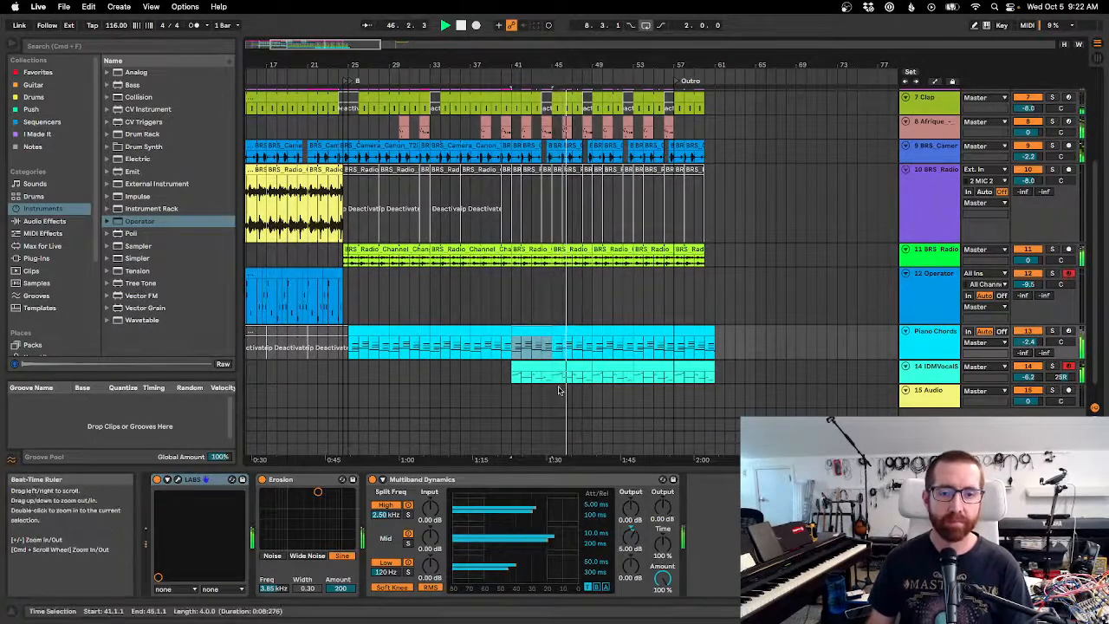
scroll(607, 381, down, 1)
drag(907, 362, 908, 406)
click(551, 279)
scroll(546, 296, down, 2)
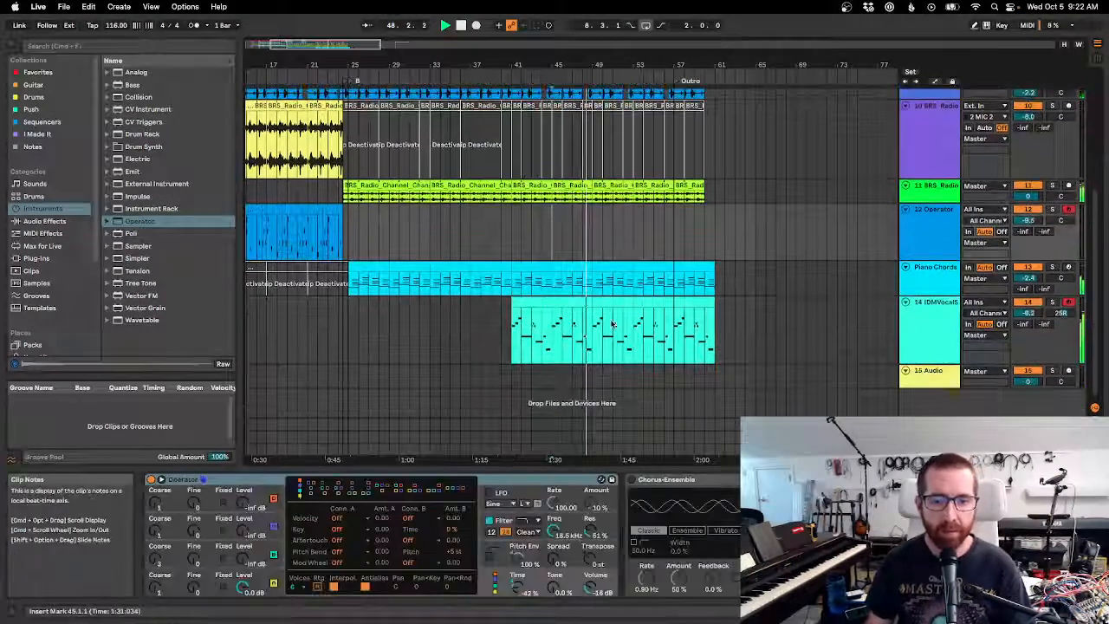
Play the first IDMVocalSynth clip from bar 41 to listen to how its melody ends.
key(space)
click(547, 304)
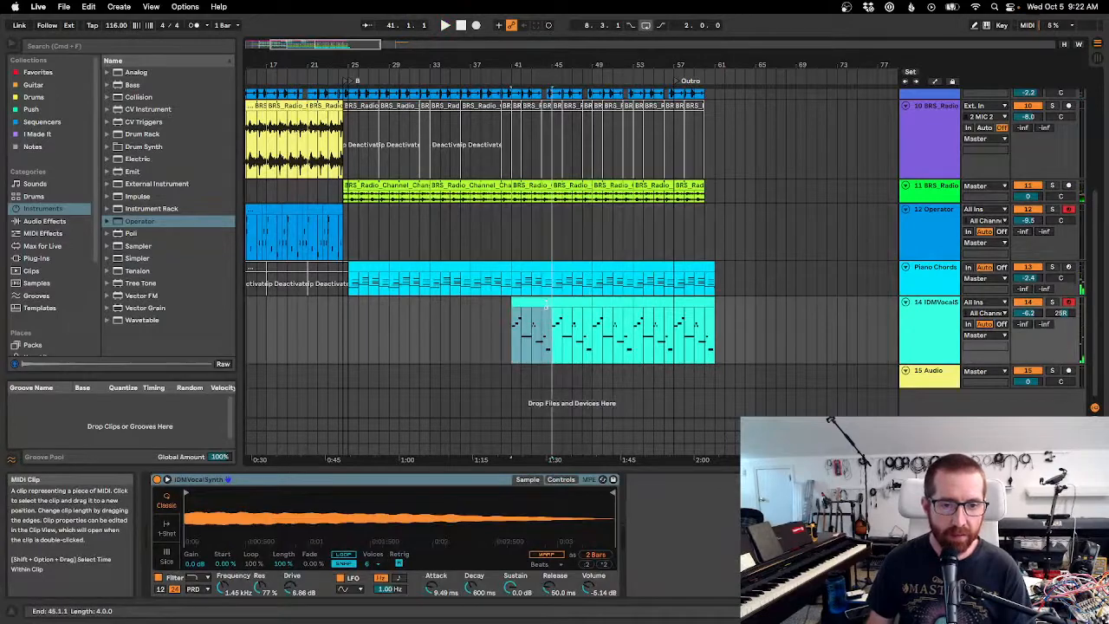
key(space)
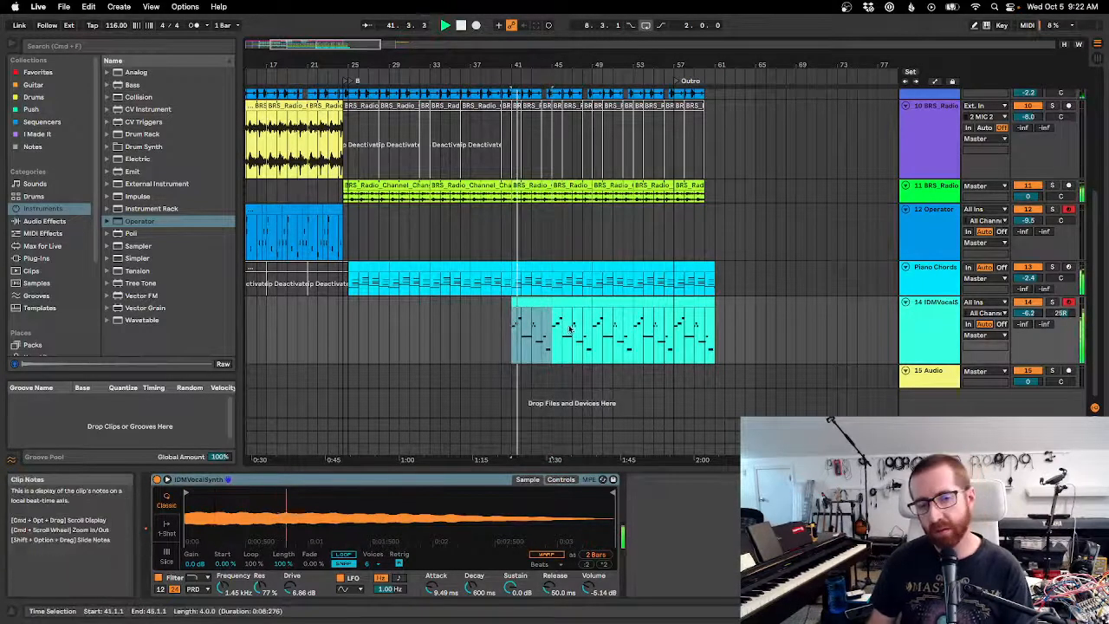
drag(543, 50, 544, 175)
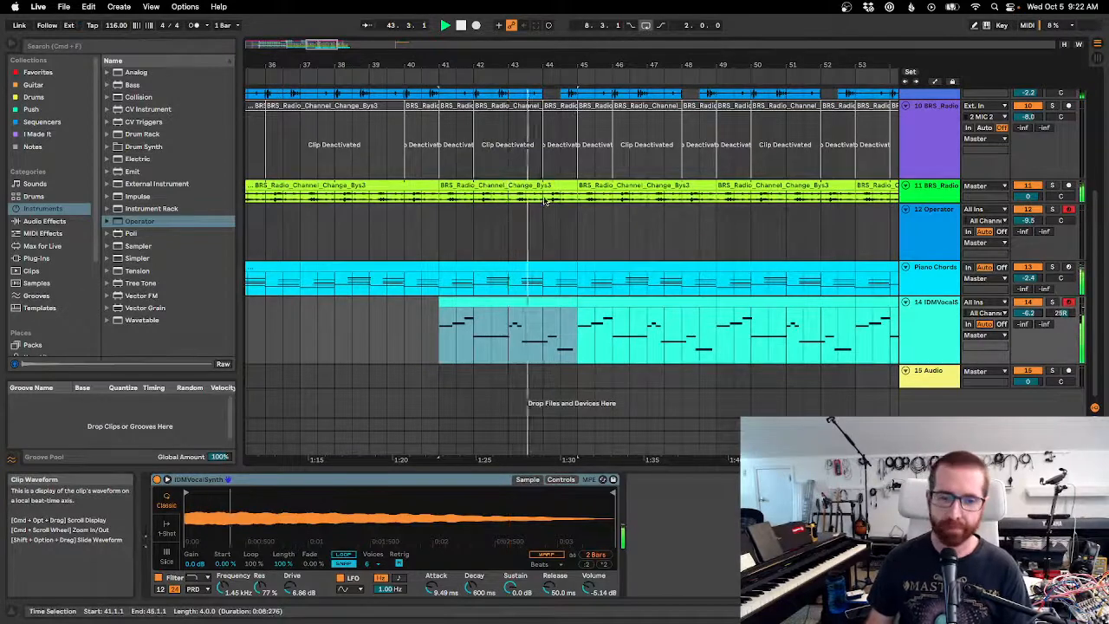
In the IDMVocalSynth clip at bar 41, delete the last two notes and lengthen the final C3 note to 44.4.4.
double_click(563, 305)
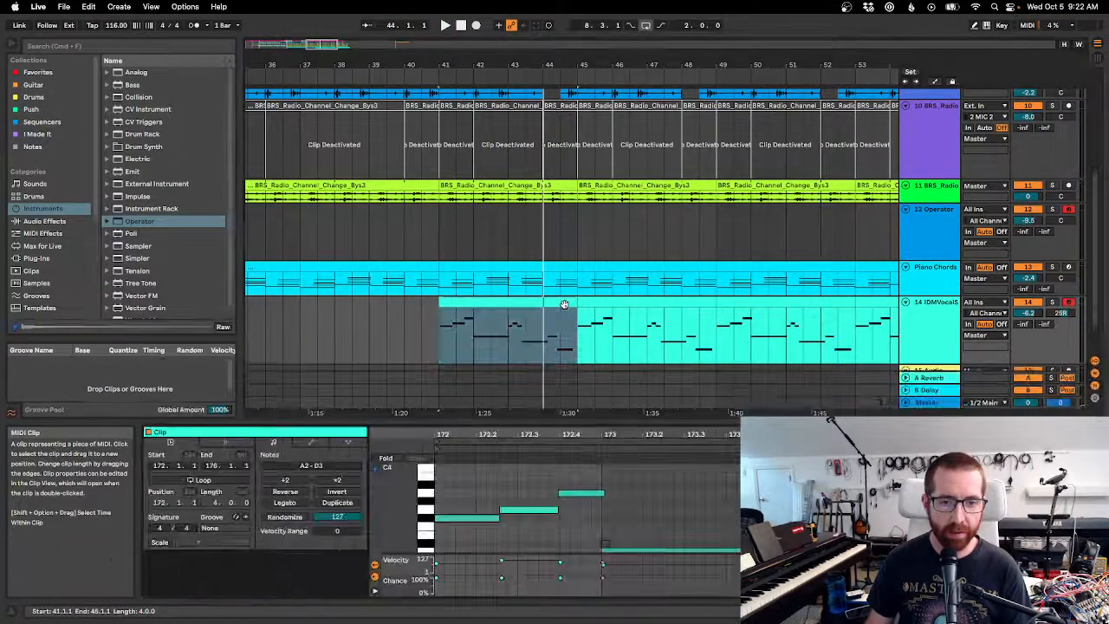
scroll(754, 511, down, 3)
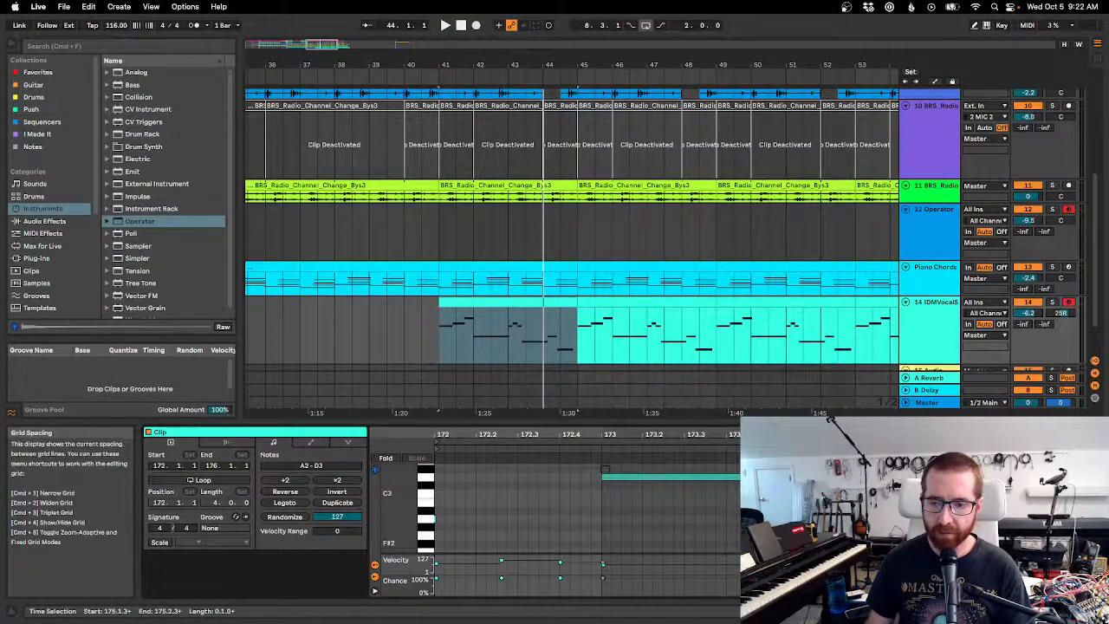
drag(1079, 543, 971, 469)
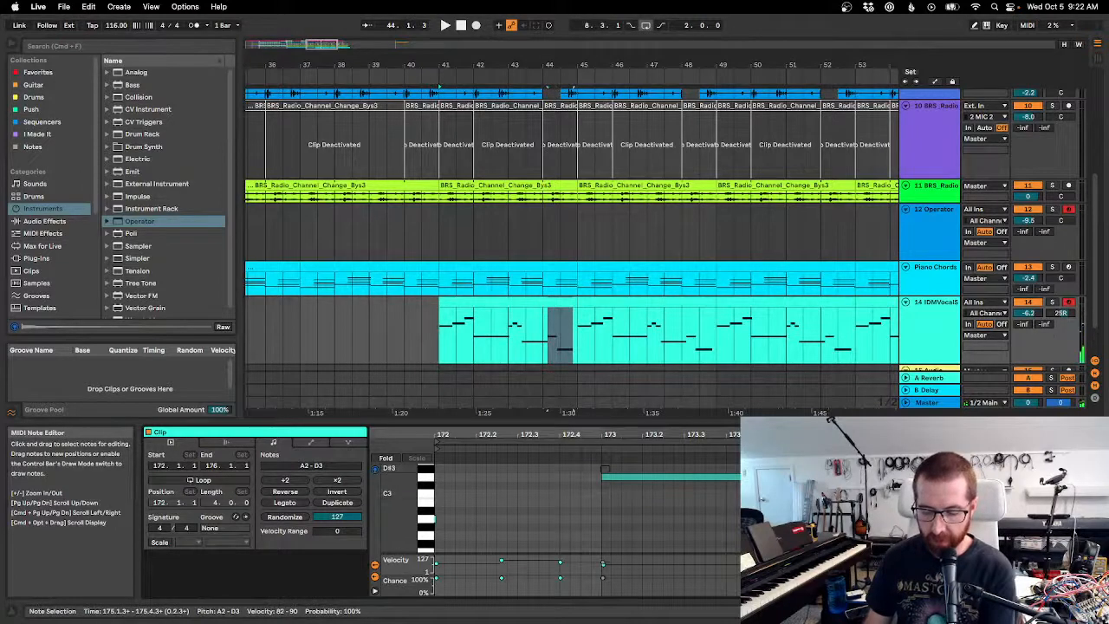
key(Delete)
drag(959, 493, 991, 493)
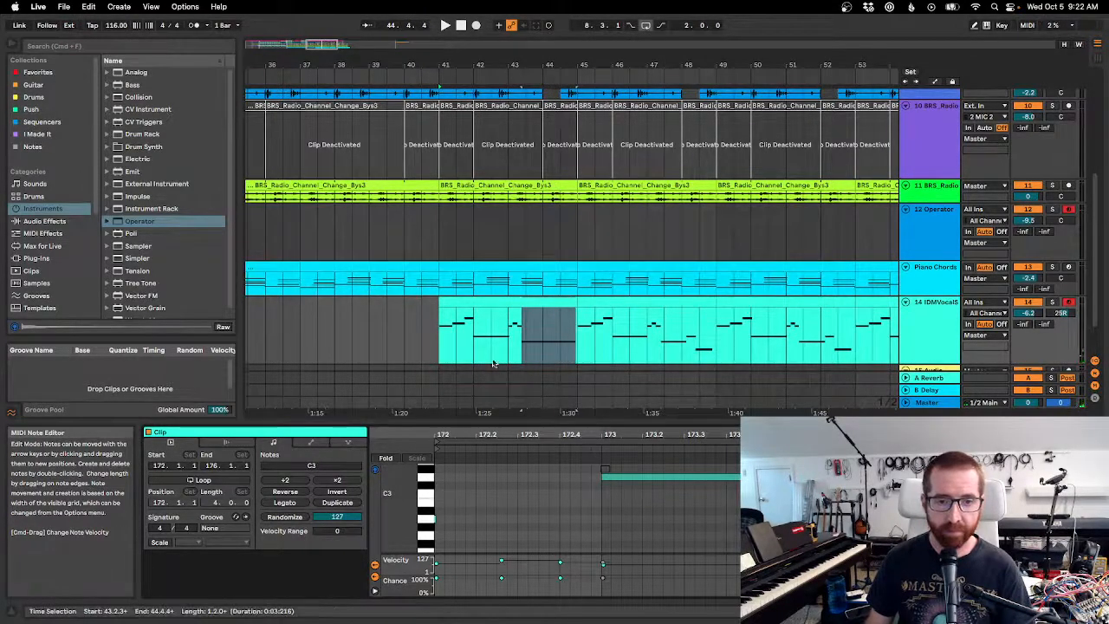
Play from bar 41 to compare the edited IDMVocalSynth clip with the original clip that follows it.
click(468, 303)
key(space)
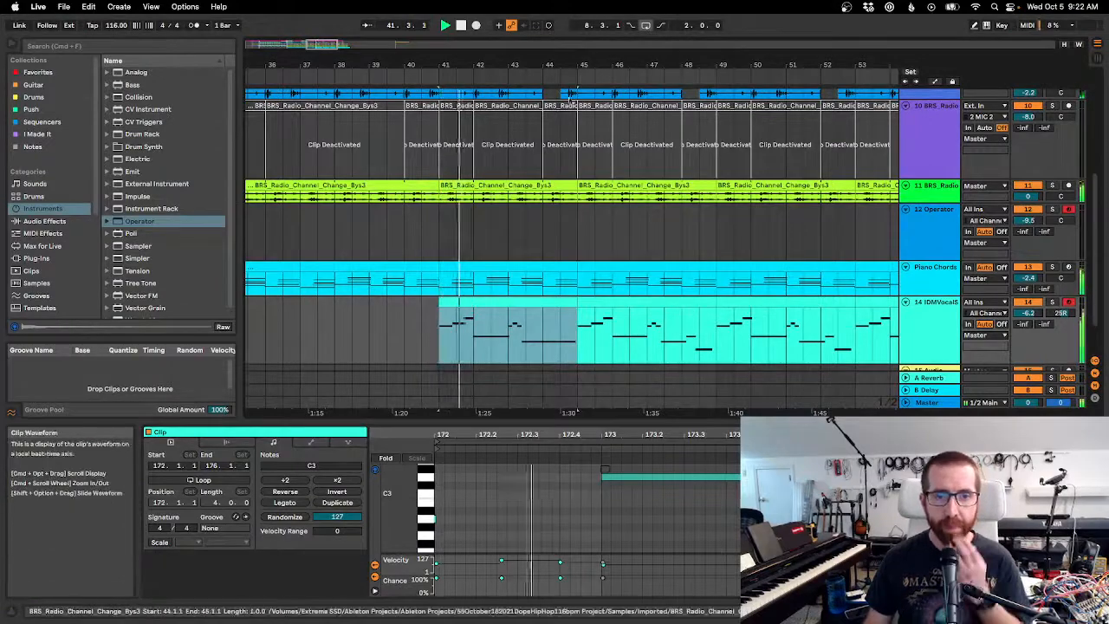
drag(598, 65, 483, 58)
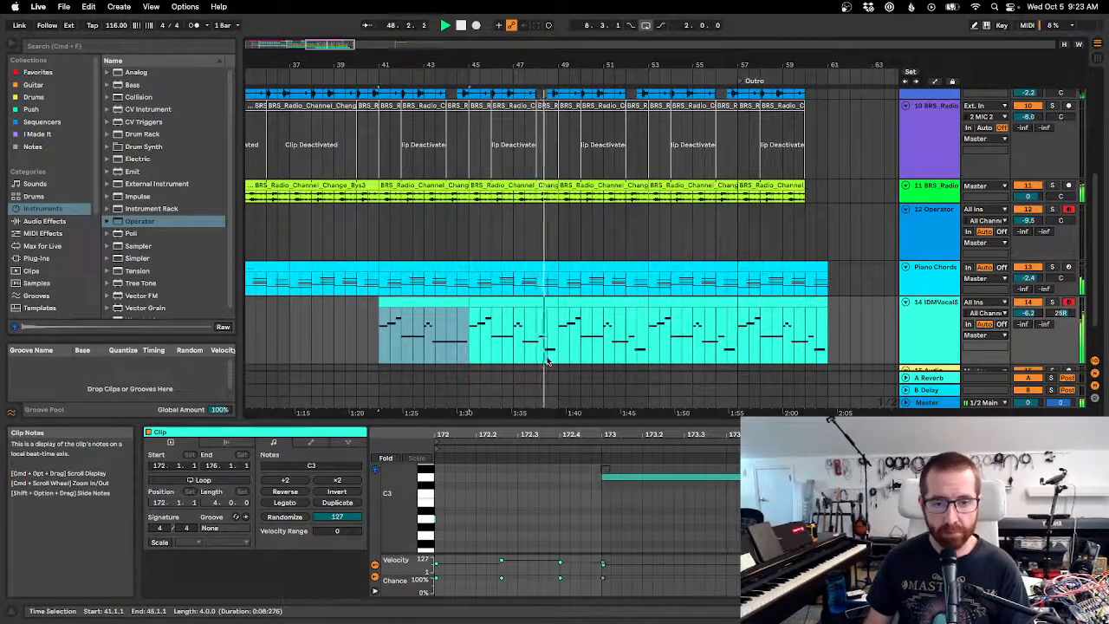
Recolor the second IDMVocalSynth clip, at bar 45, to a darker teal.
right_click(451, 308)
click(440, 307)
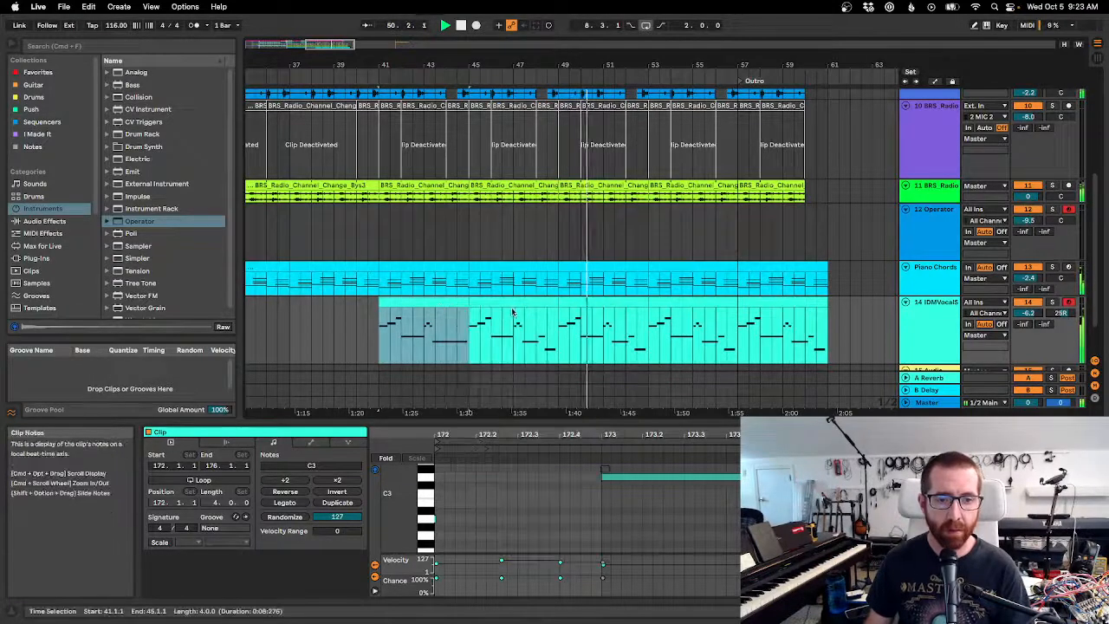
click(516, 303)
click(438, 304)
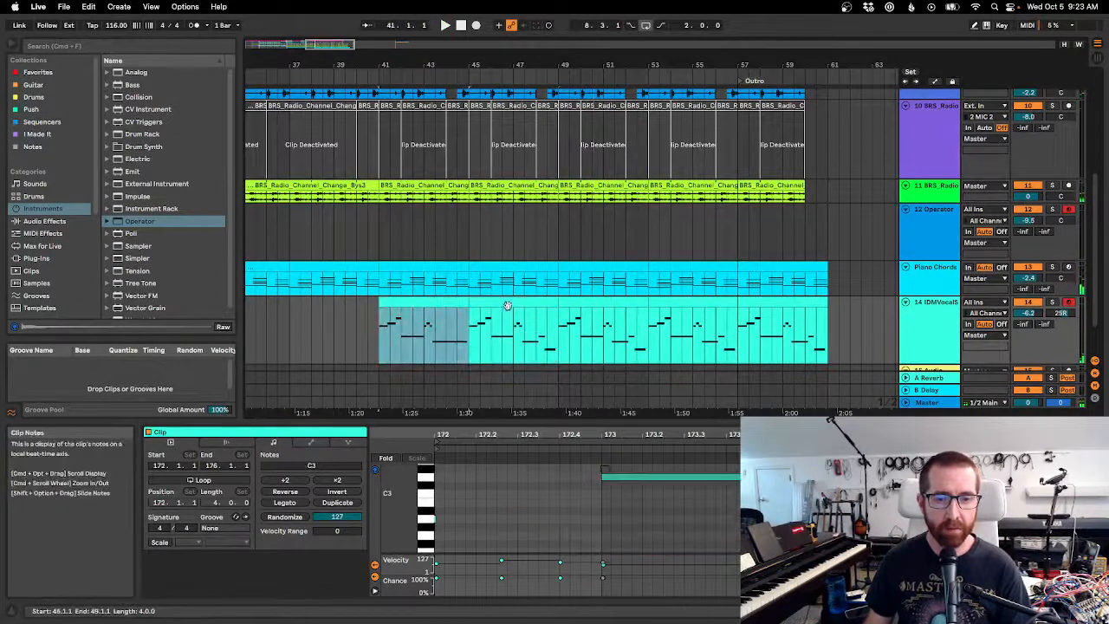
right_click(511, 309)
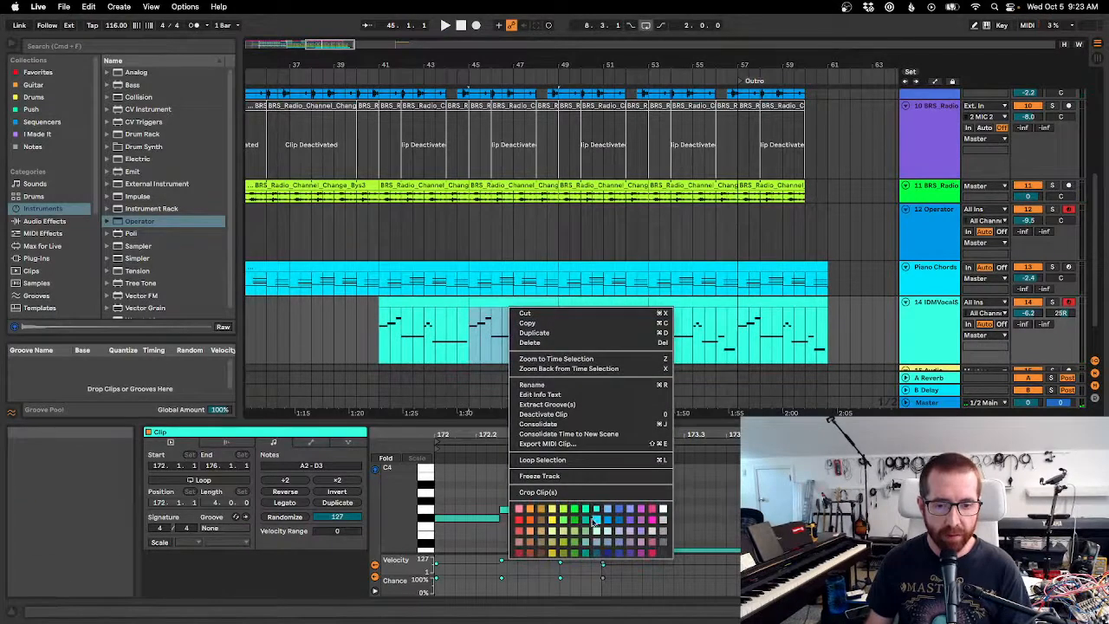
click(594, 520)
Duplicate the two IDMVocalSynth clips from bar 41 to bar 49 over the next eight bars so both melody endings alternate.
click(436, 306)
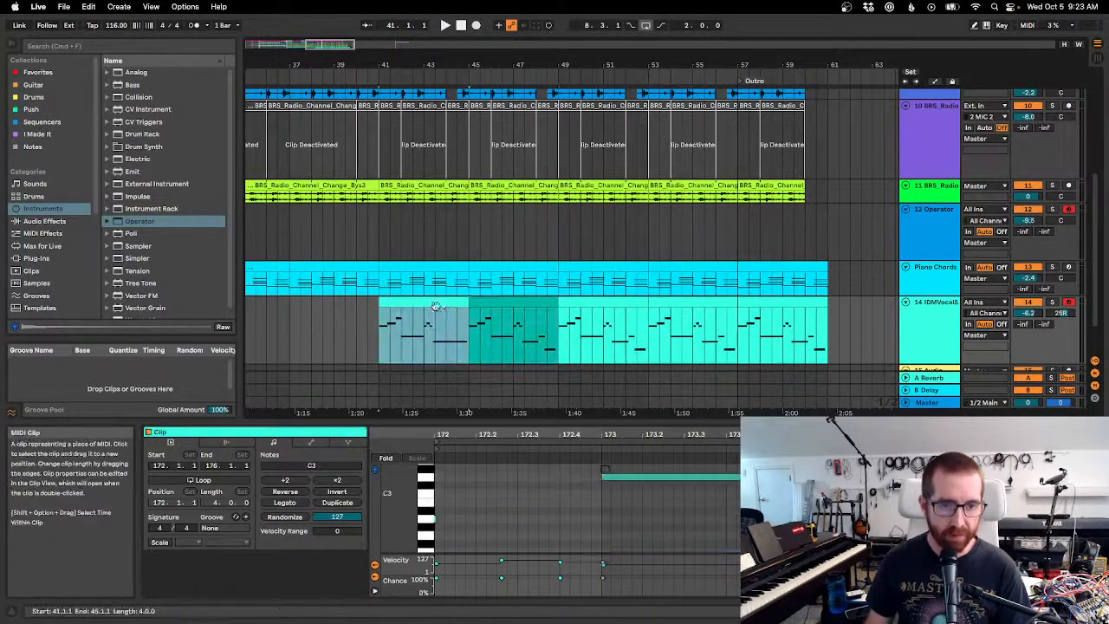
shift+click(508, 304)
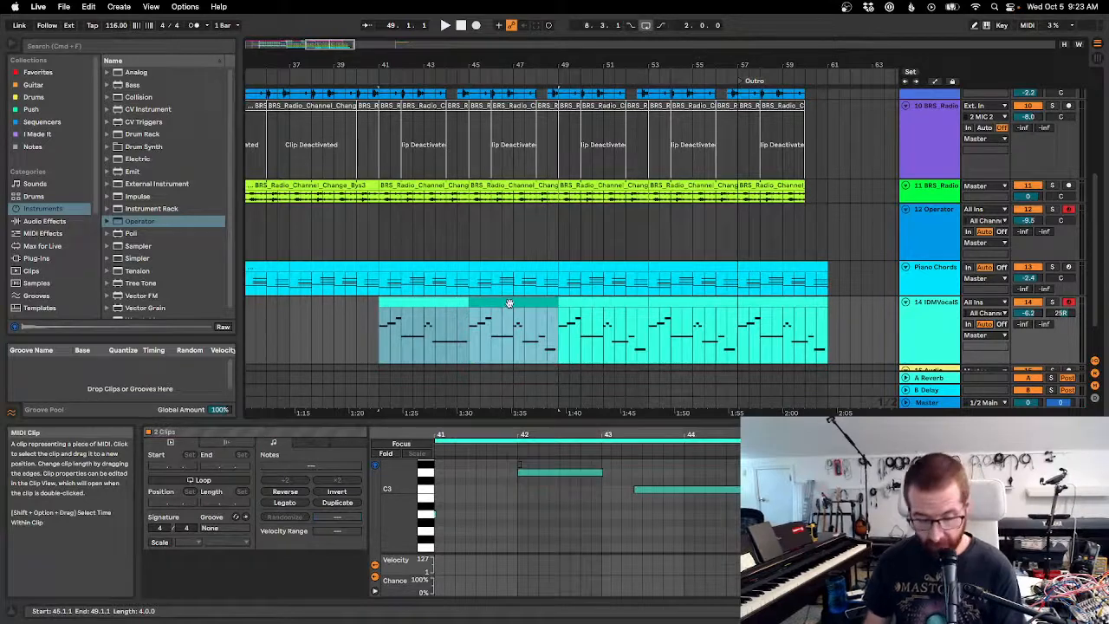
click(443, 341)
Play from bar 41 to hear the alternating IDMVocalSynth clips and review the tracks above up to the outro.
key(space)
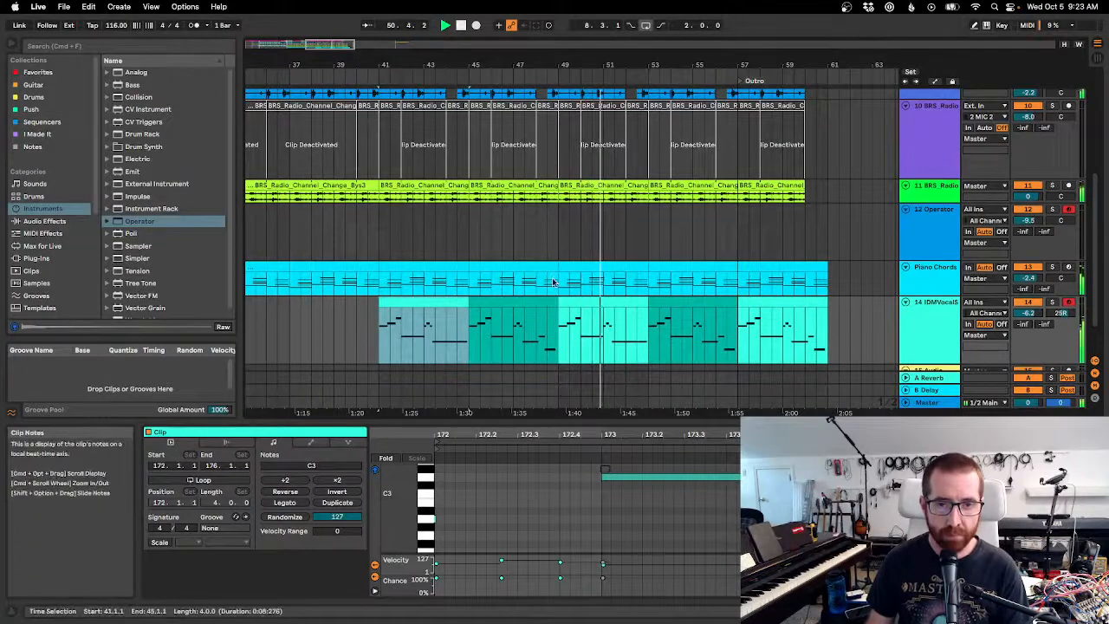
drag(667, 65, 607, 95)
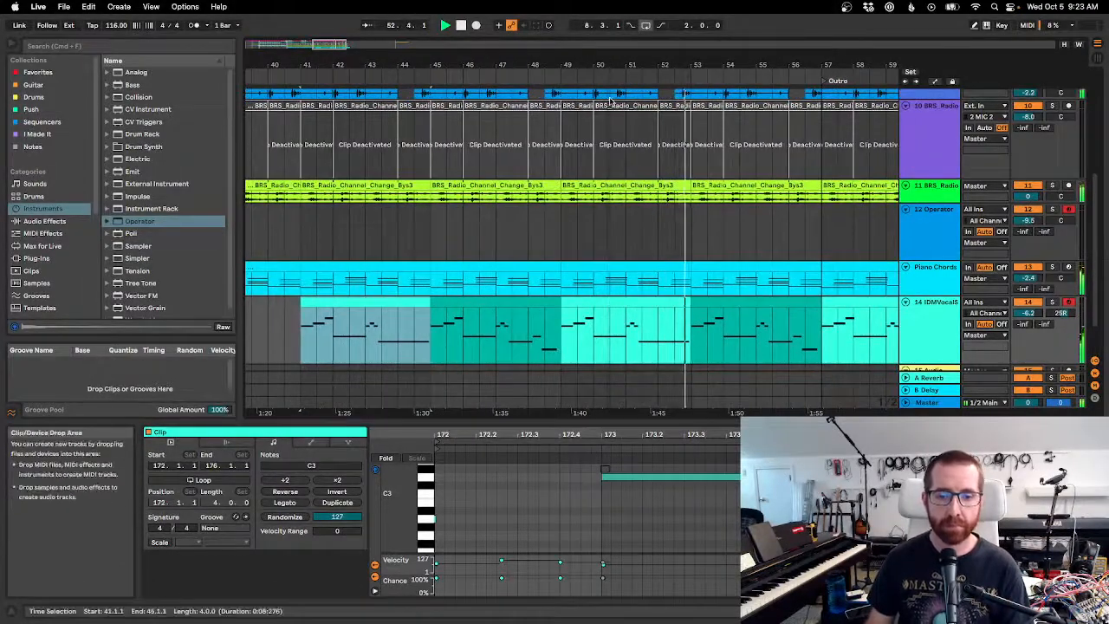
drag(657, 66, 658, 49)
scroll(588, 229, up, 2)
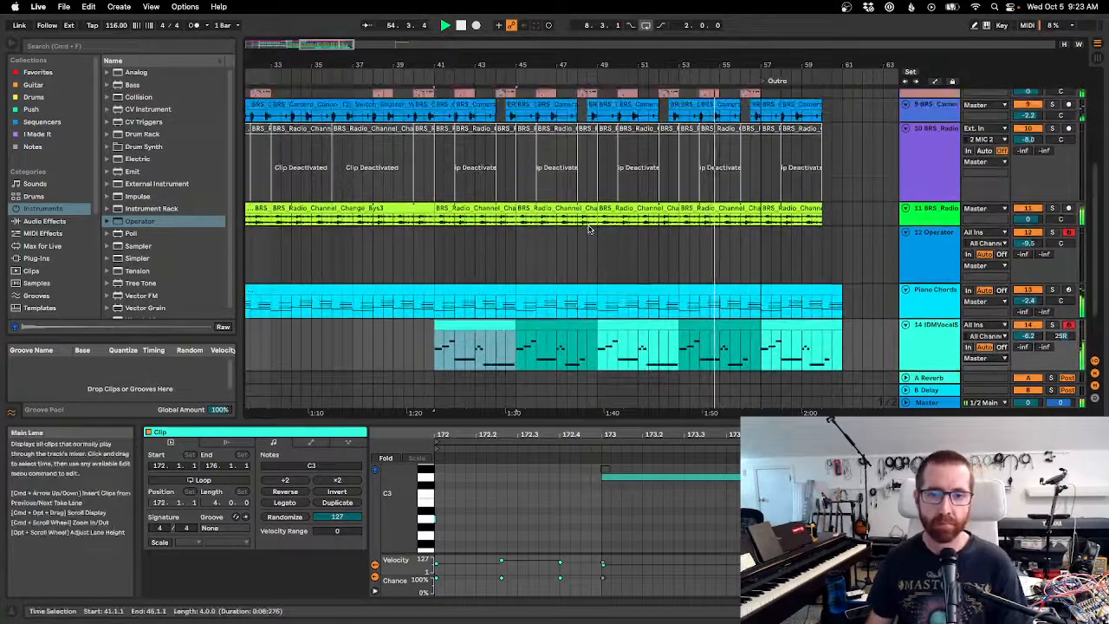
scroll(588, 230, up, 3)
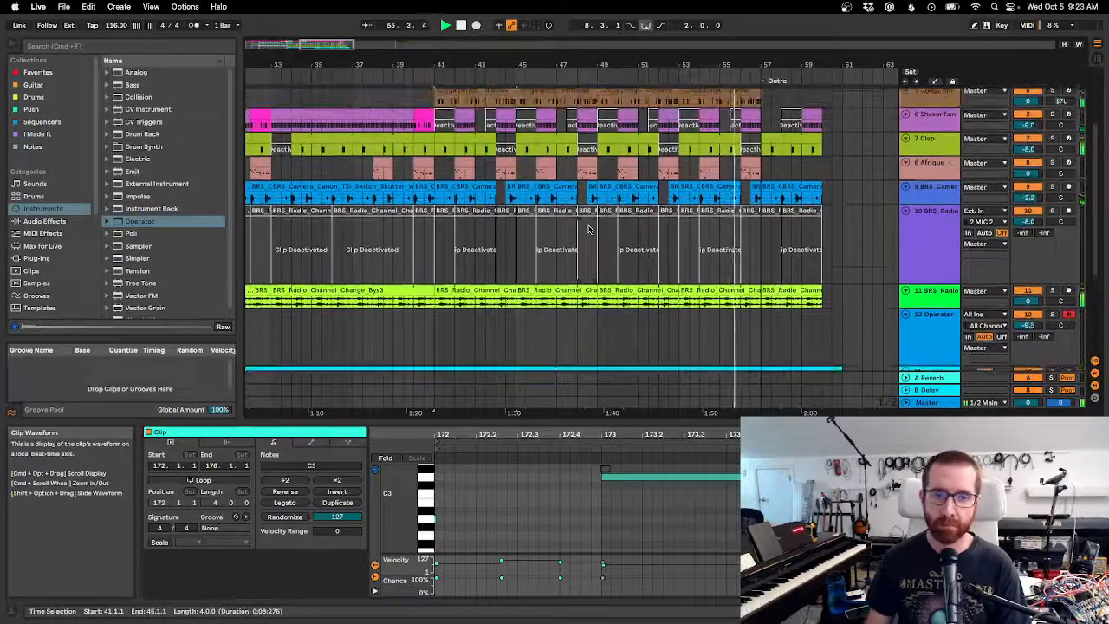
Keep playback running into the outro and review where each track's clips end after bar 57.
scroll(588, 229, up, 3)
scroll(588, 229, up, 1)
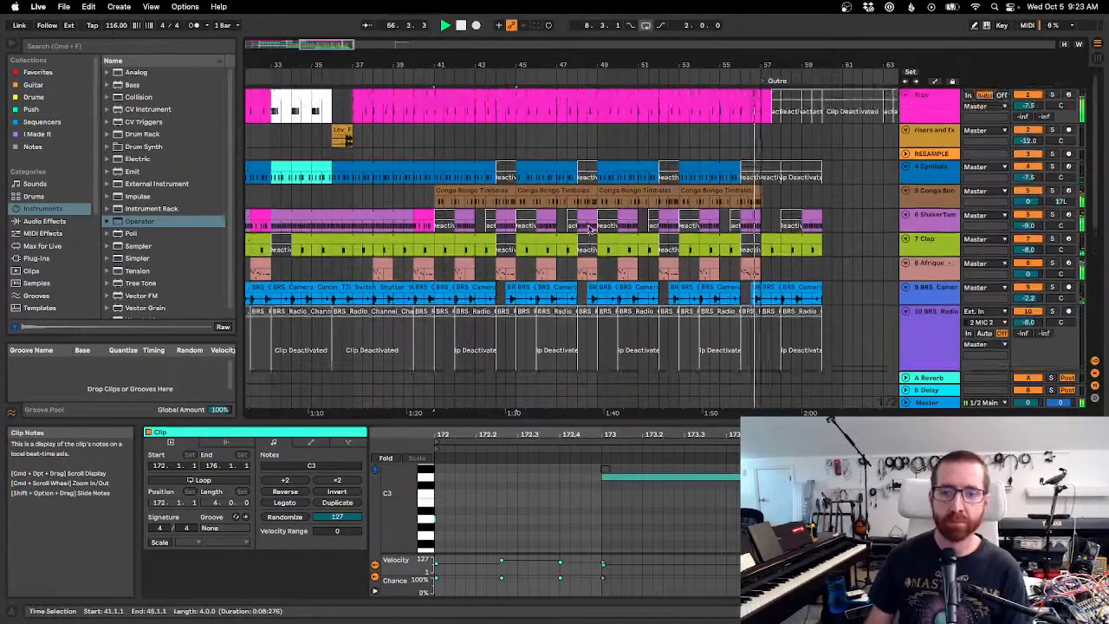
scroll(588, 227, down, 3)
scroll(585, 219, up, 3)
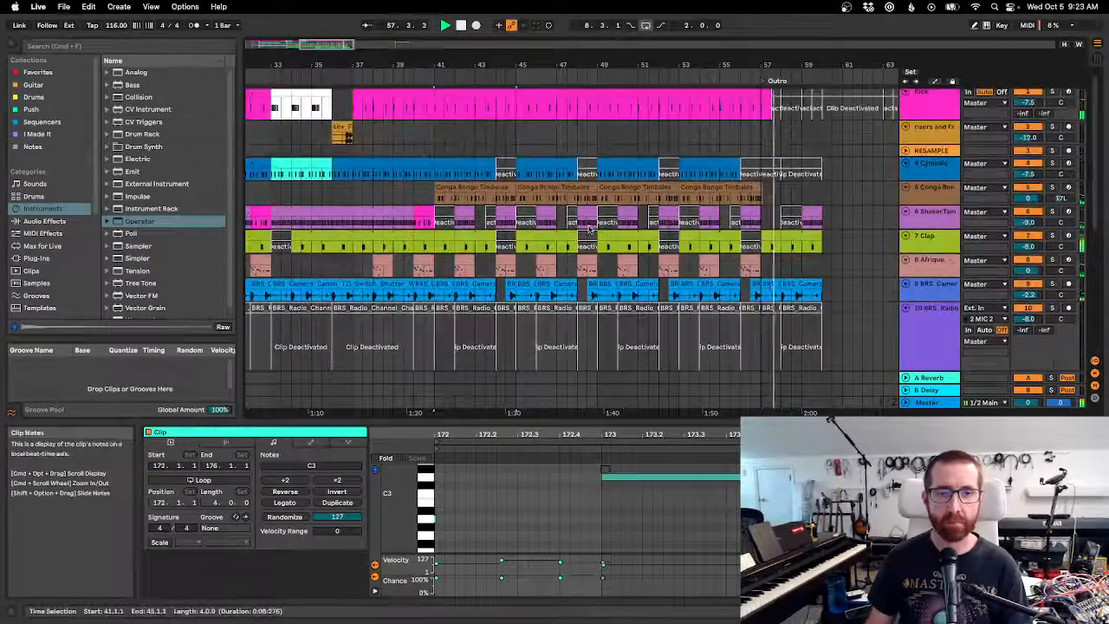
scroll(589, 204, down, 5)
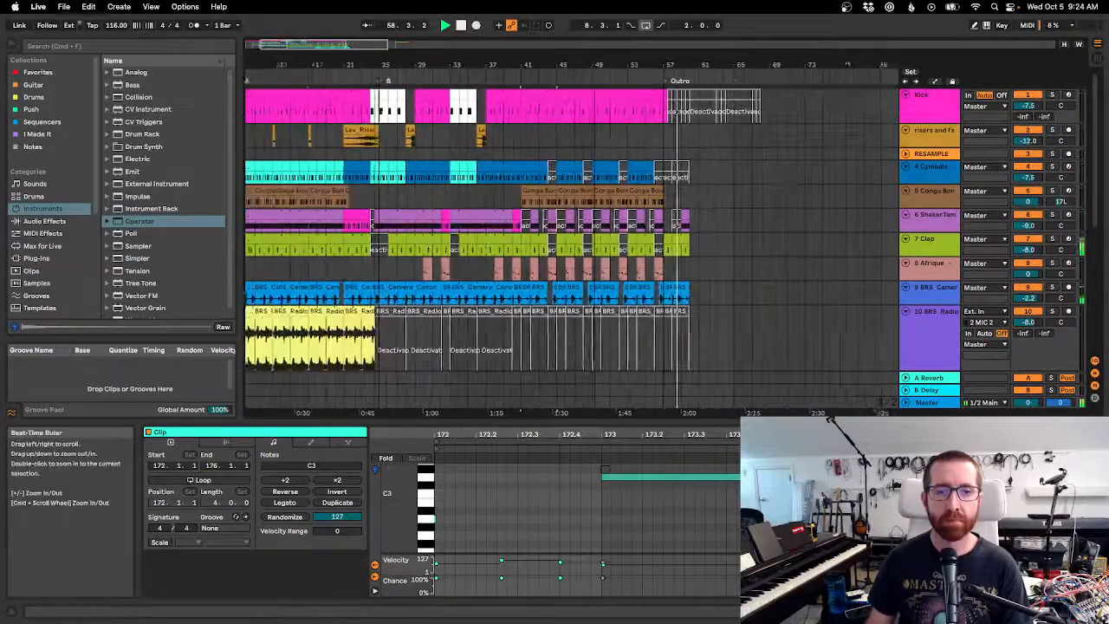
scroll(602, 198, up, 6)
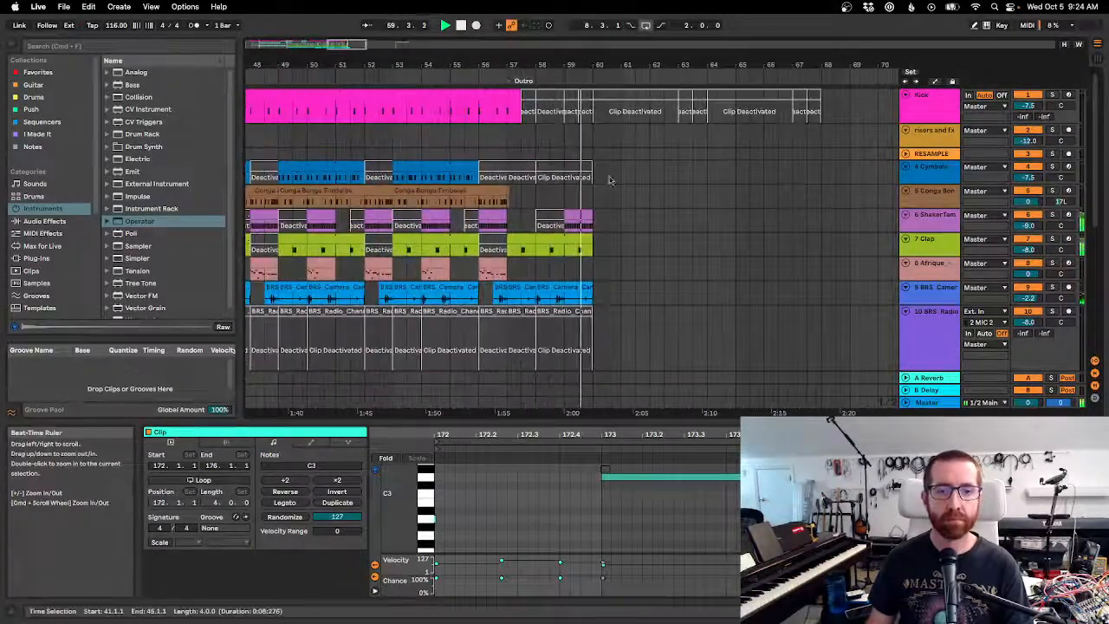
scroll(611, 225, down, 5)
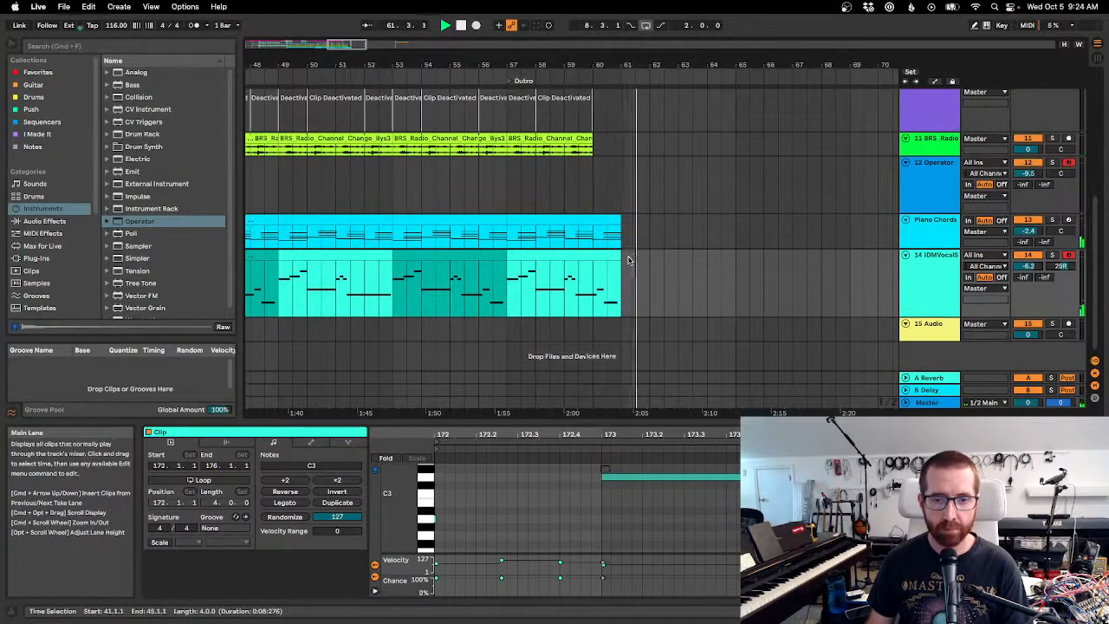
Extend the last IDMVocalSynth clip by one bar to bar 62 and lengthen its final A2 note into the added bar.
drag(620, 270, 651, 273)
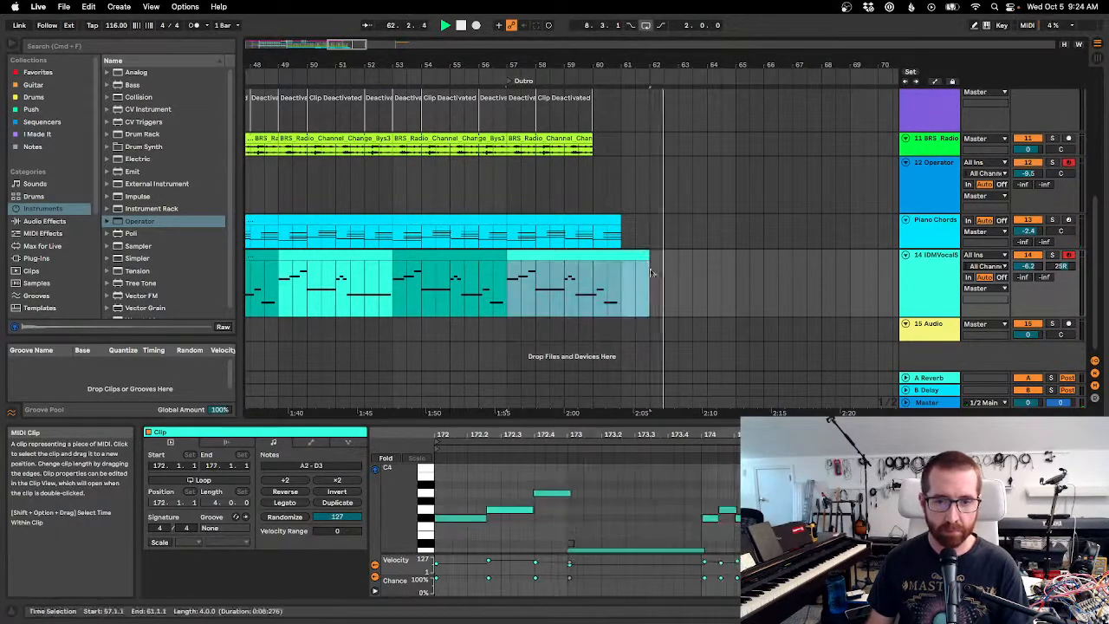
click(615, 307)
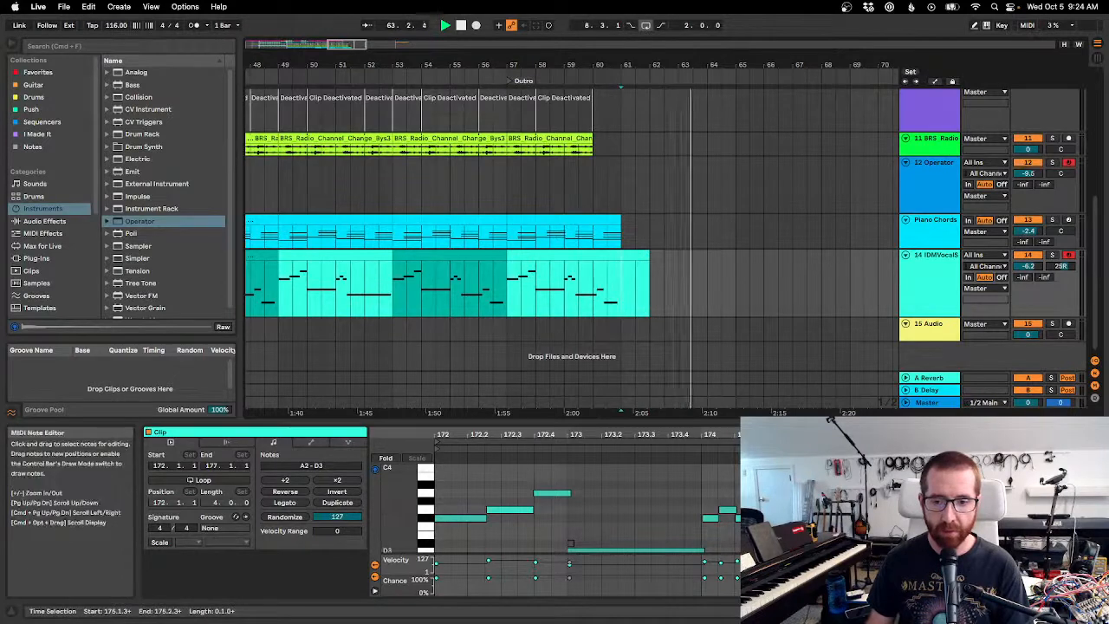
click(570, 544)
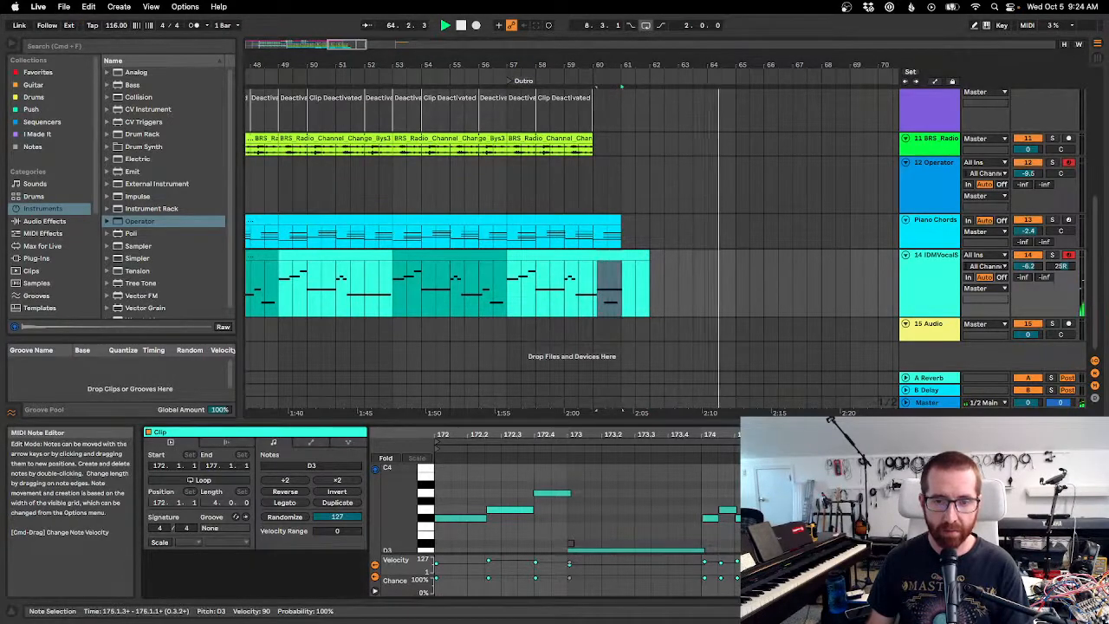
scroll(572, 511, down, 3)
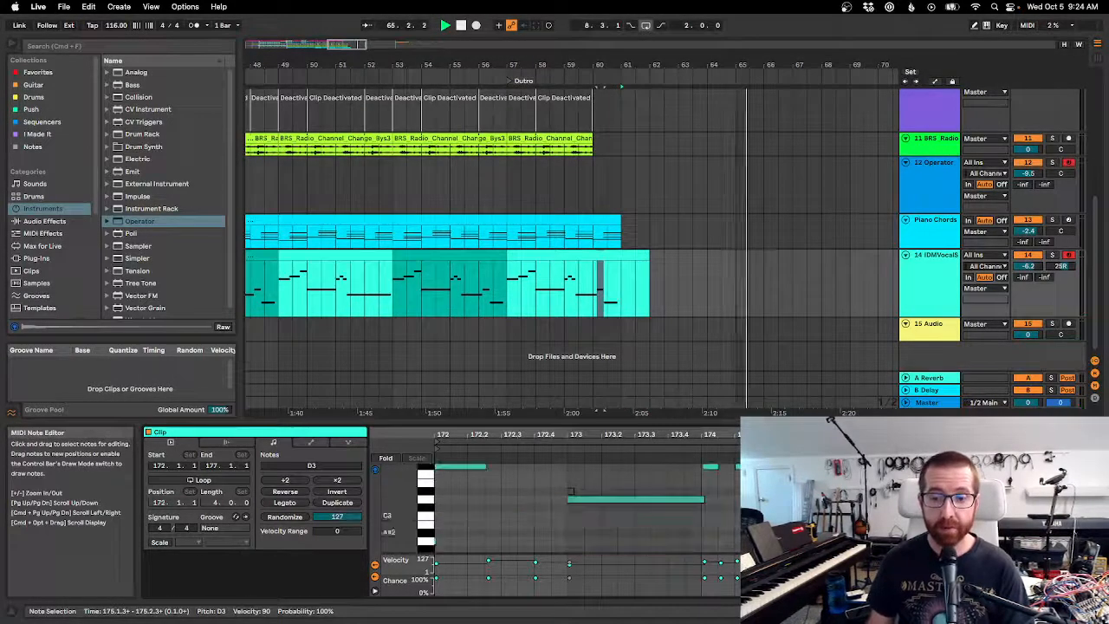
drag(952, 540, 1073, 540)
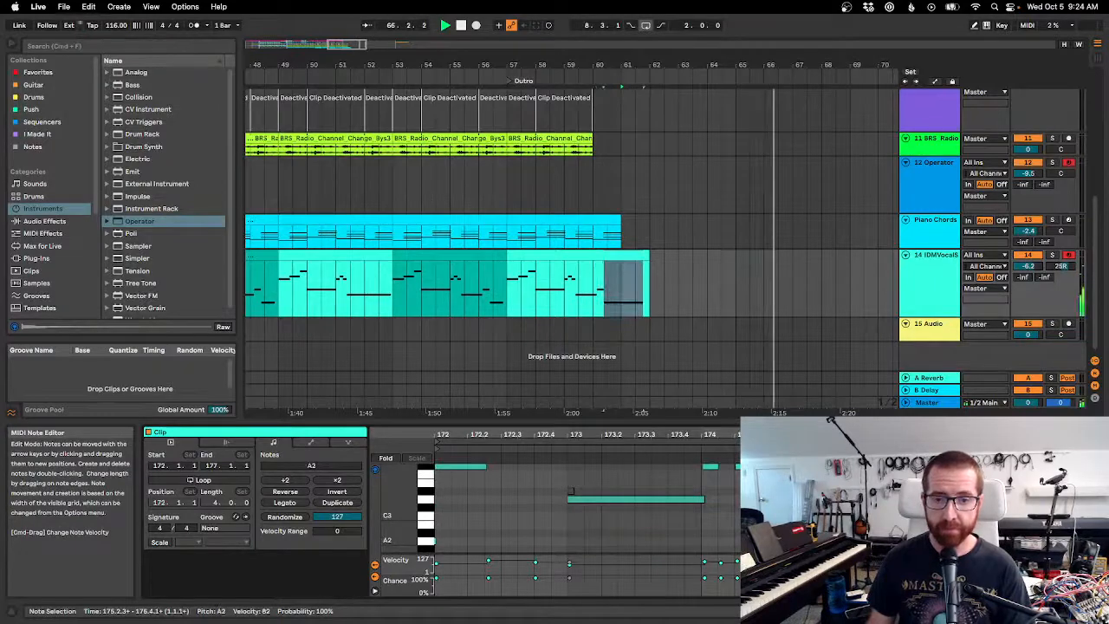
Play the last IDMVocalSynth clip from bar 57 to hear its held ending in the outro.
click(550, 283)
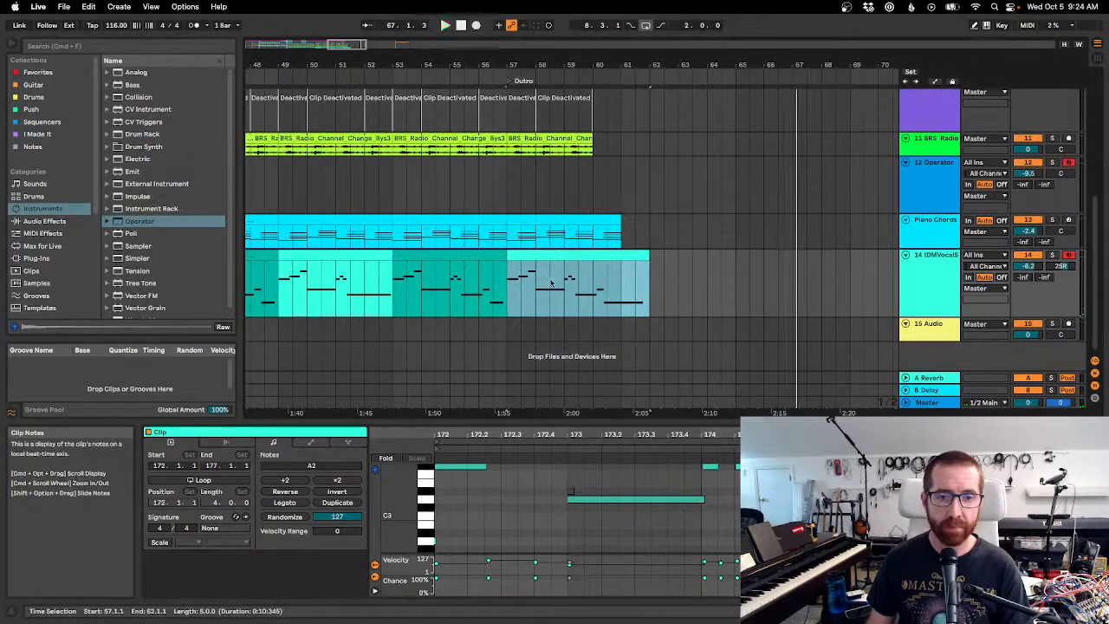
key(space)
key(space)
drag(564, 64, 564, 48)
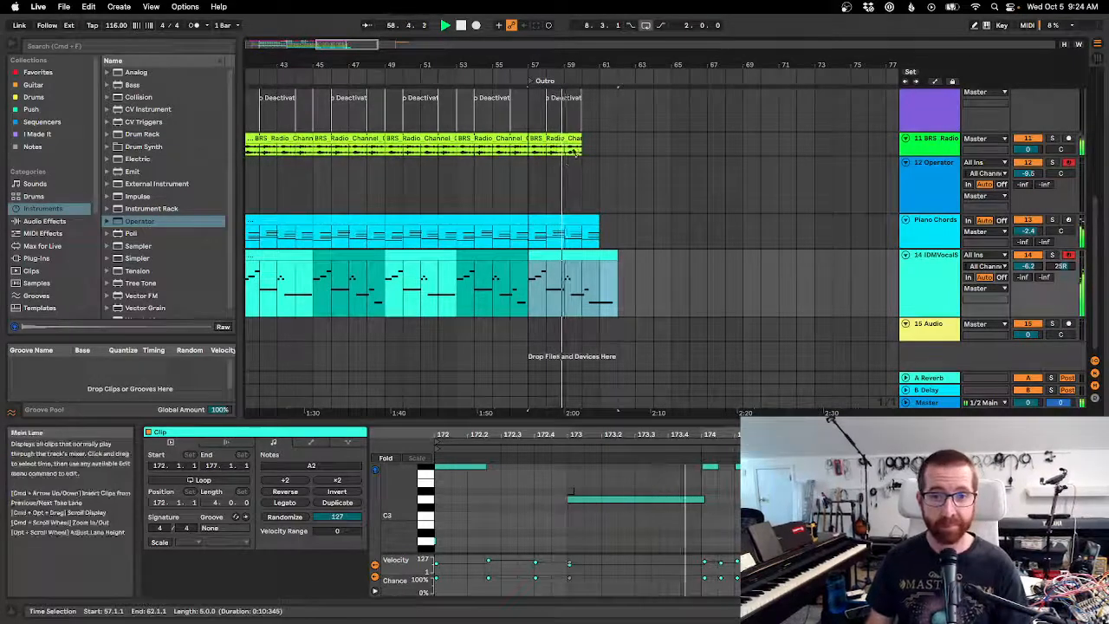
drag(594, 55, 594, 62)
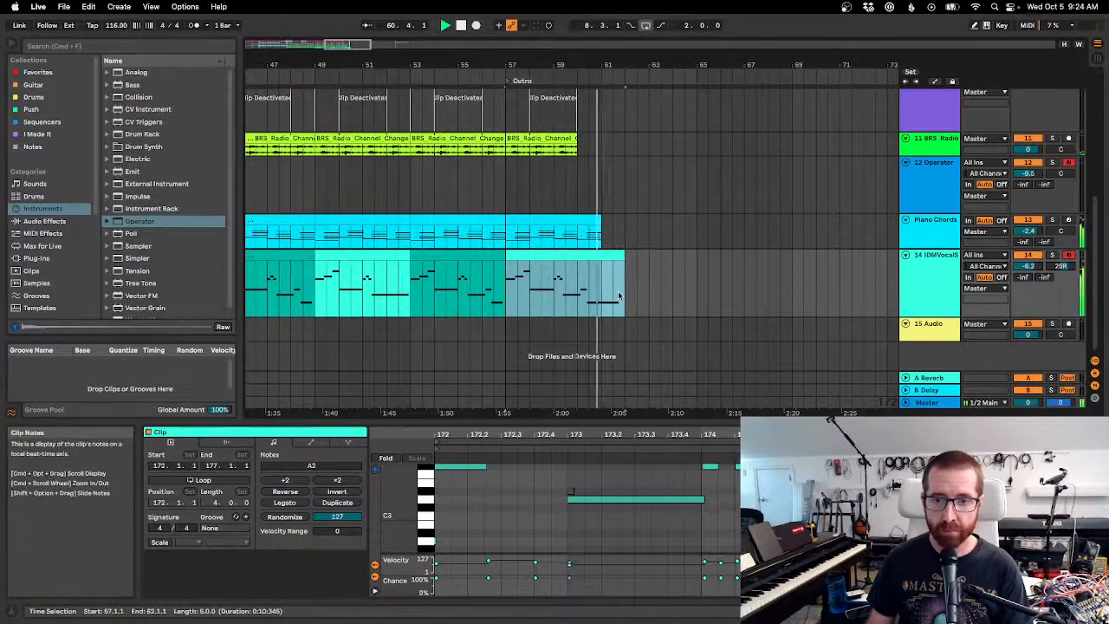
Review the whole arrangement and play section A from its locator at bar 9.
scroll(618, 296, up, 3)
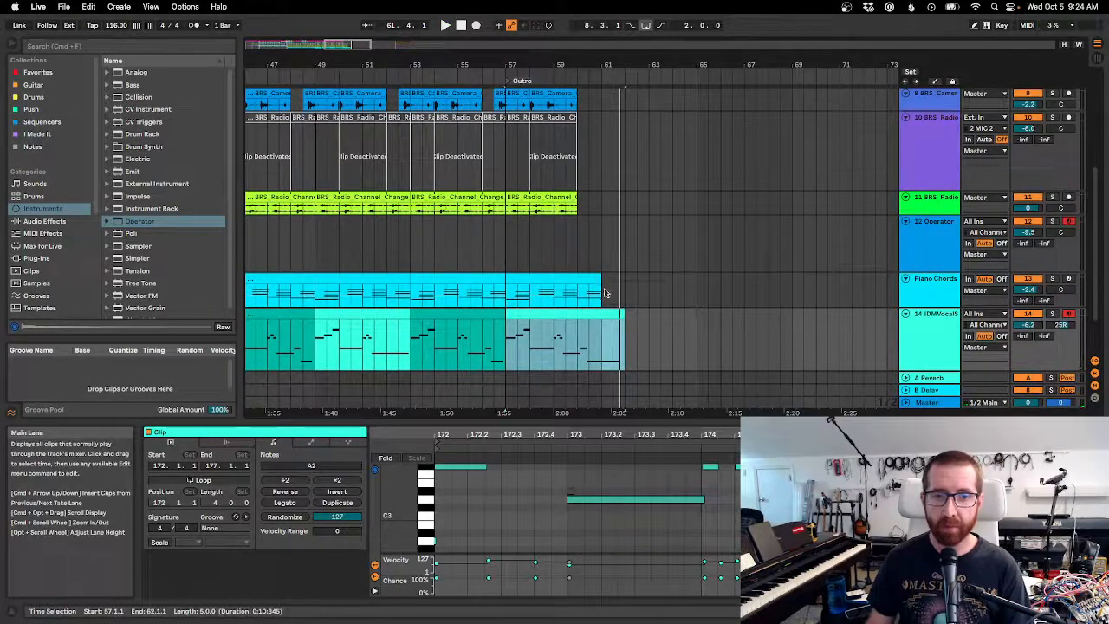
scroll(605, 293, up, 10)
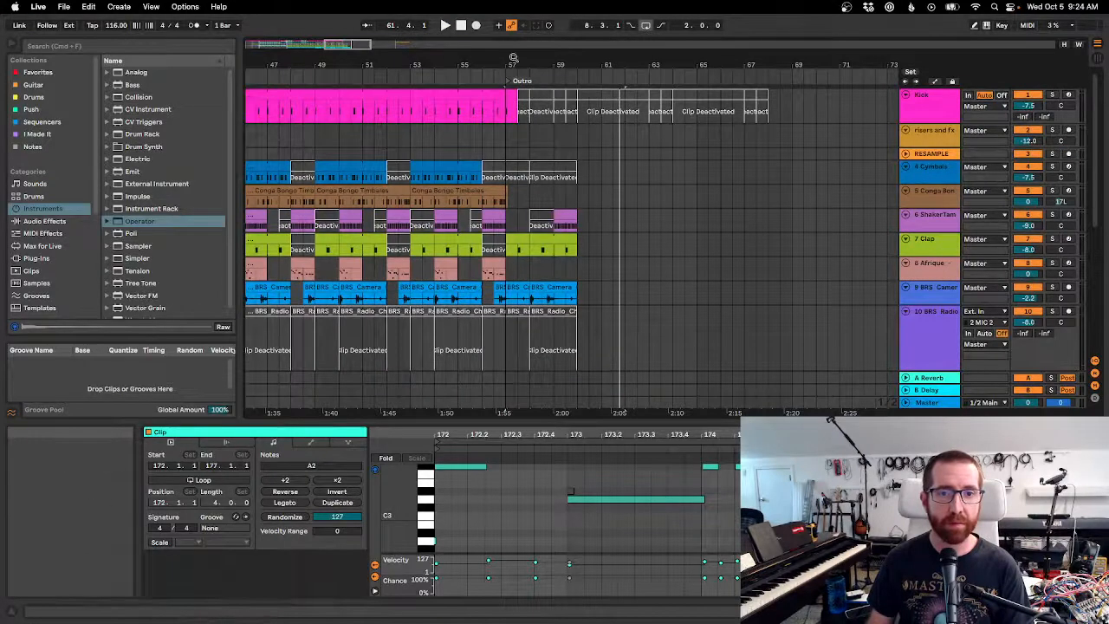
drag(513, 58, 491, 84)
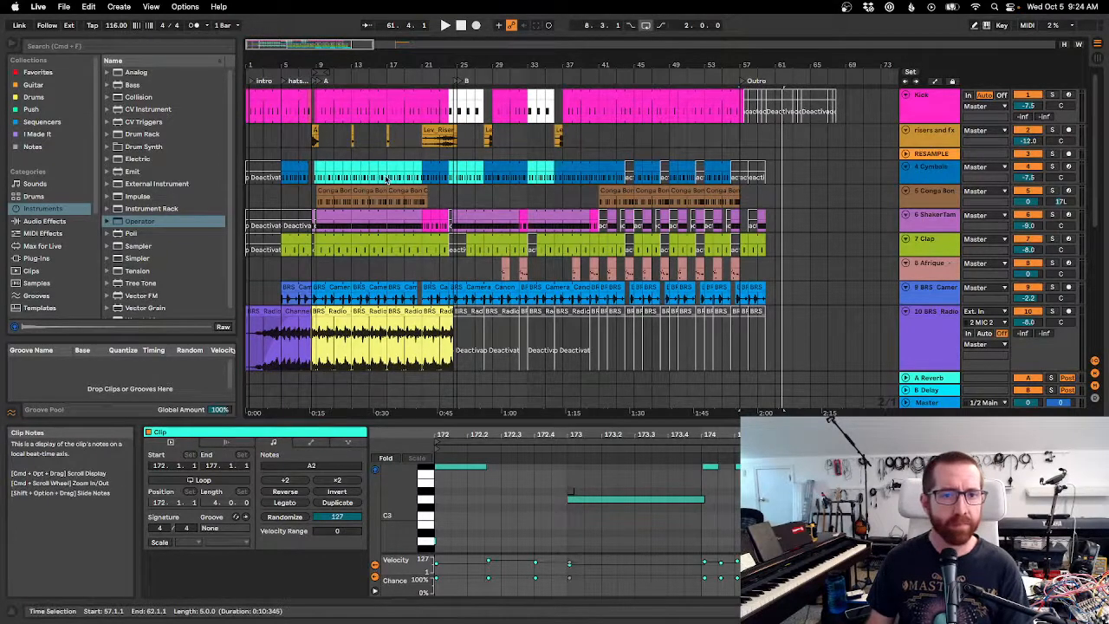
drag(453, 58, 522, 59)
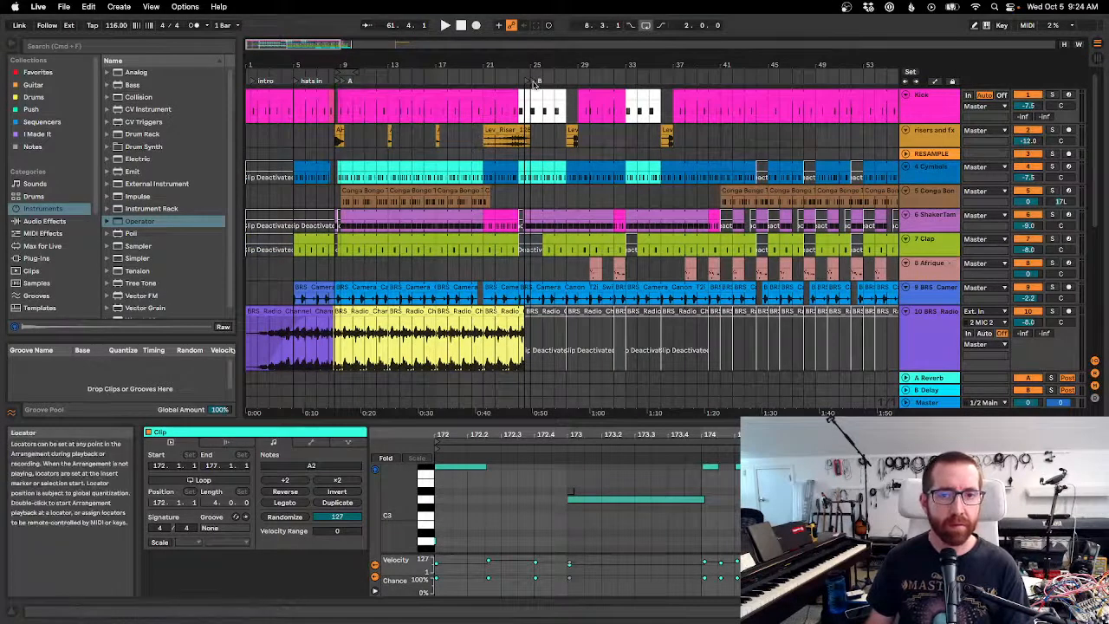
double_click(342, 84)
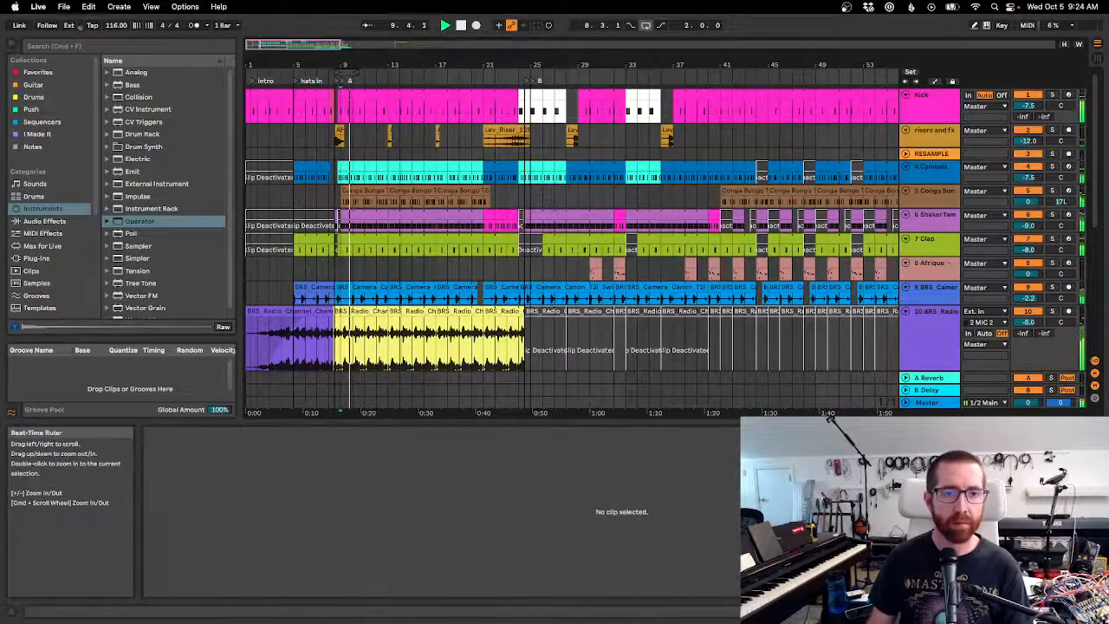
drag(369, 65, 447, 69)
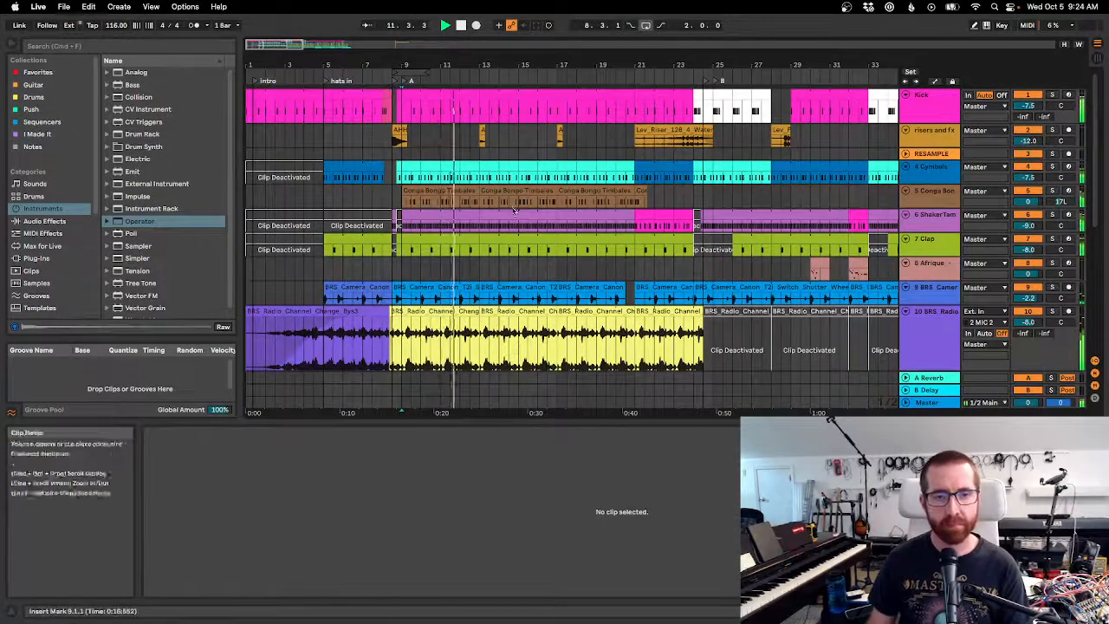
Rename the Operator track, track 12, to doubledmelo and stop playback.
scroll(512, 211, down, 5)
scroll(693, 251, down, 1)
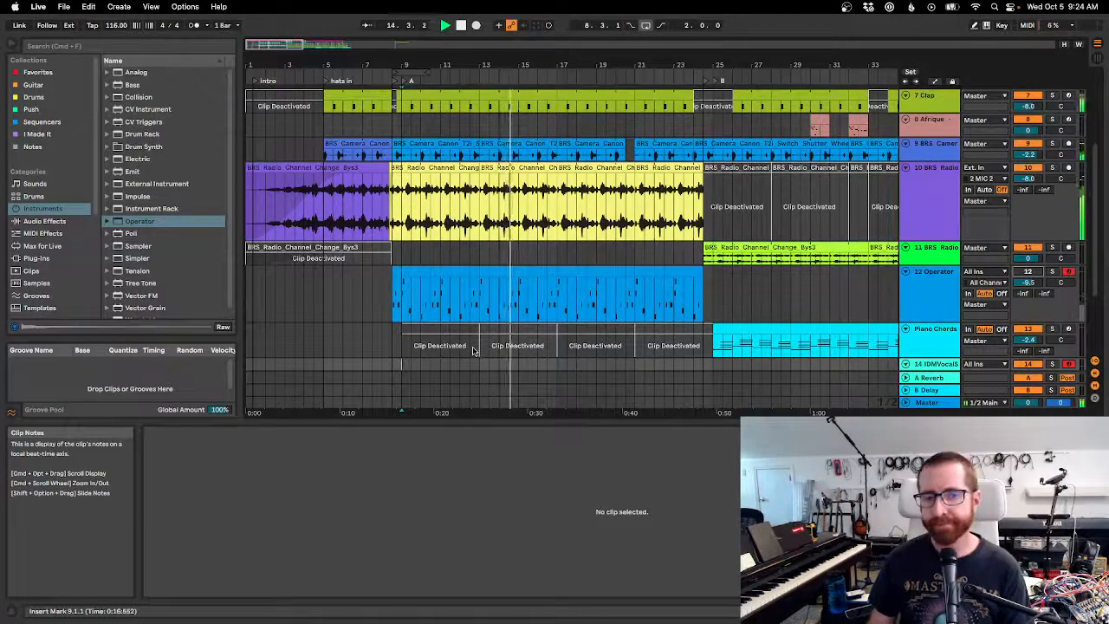
click(932, 290)
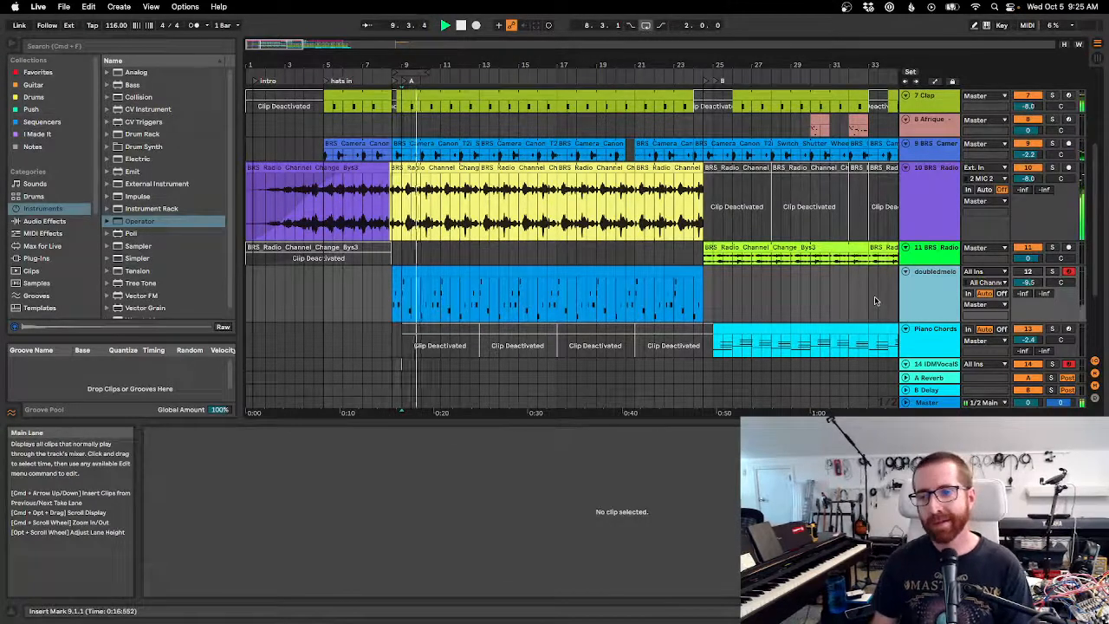
key(space)
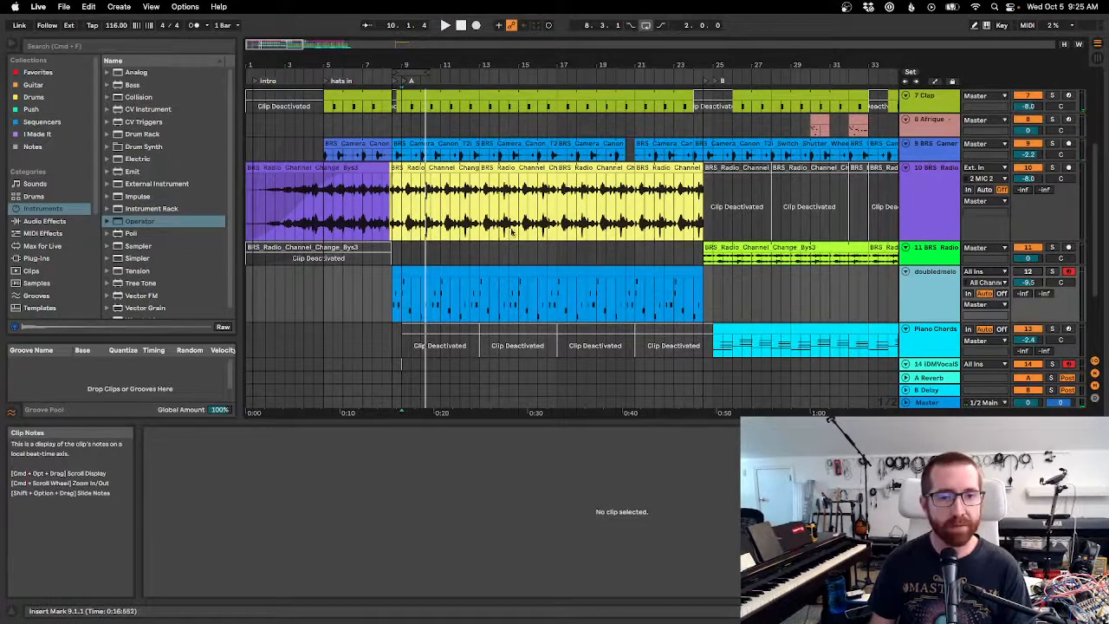
Compare the track 11 radio clip in section B with the soloed yellow track 10 radio clips in section A by playing each.
scroll(468, 273, up, 5)
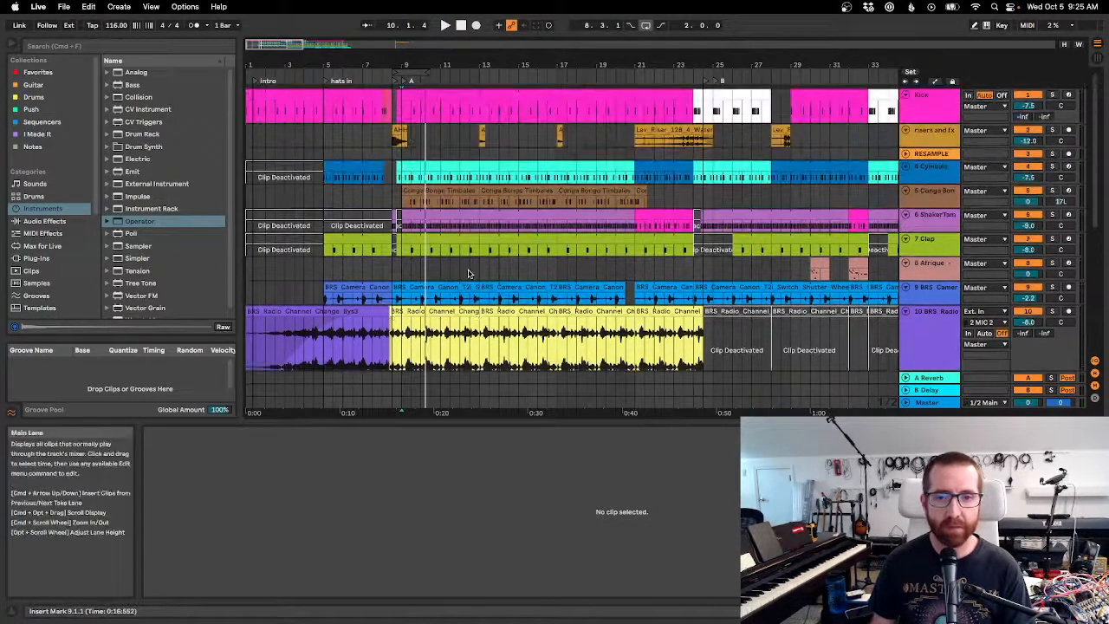
scroll(468, 273, down, 3)
click(502, 303)
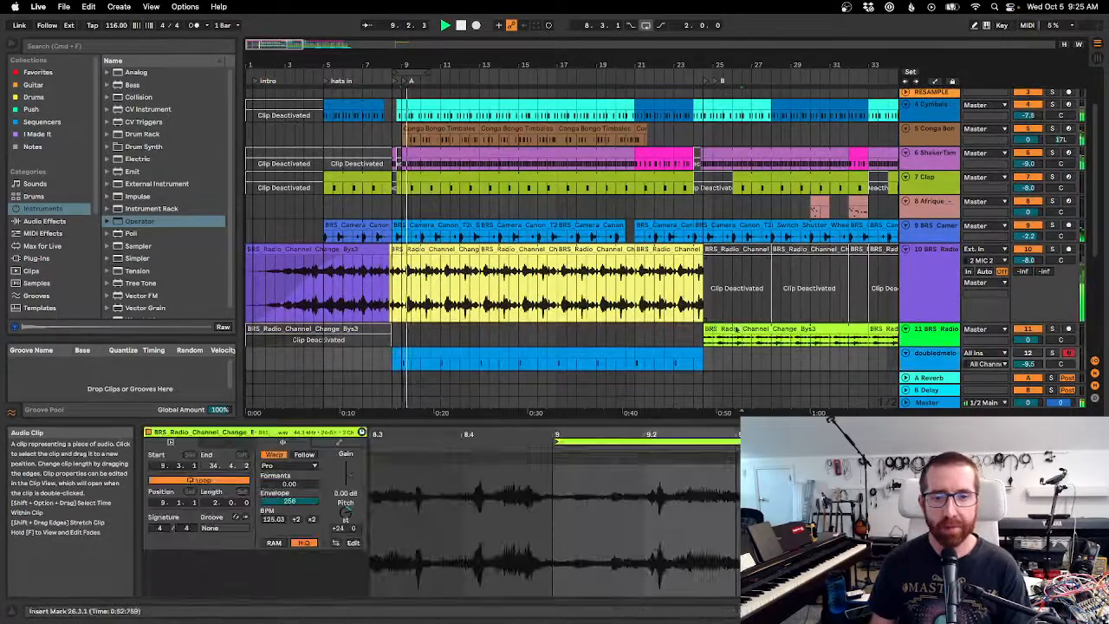
key(space)
scroll(503, 304, down, 3)
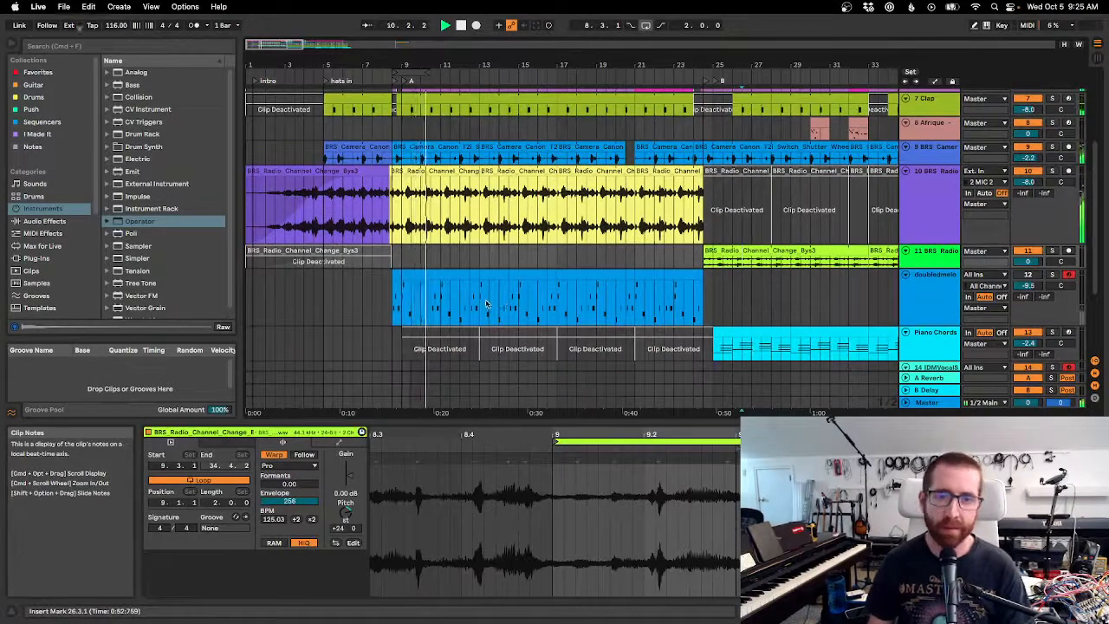
key(space)
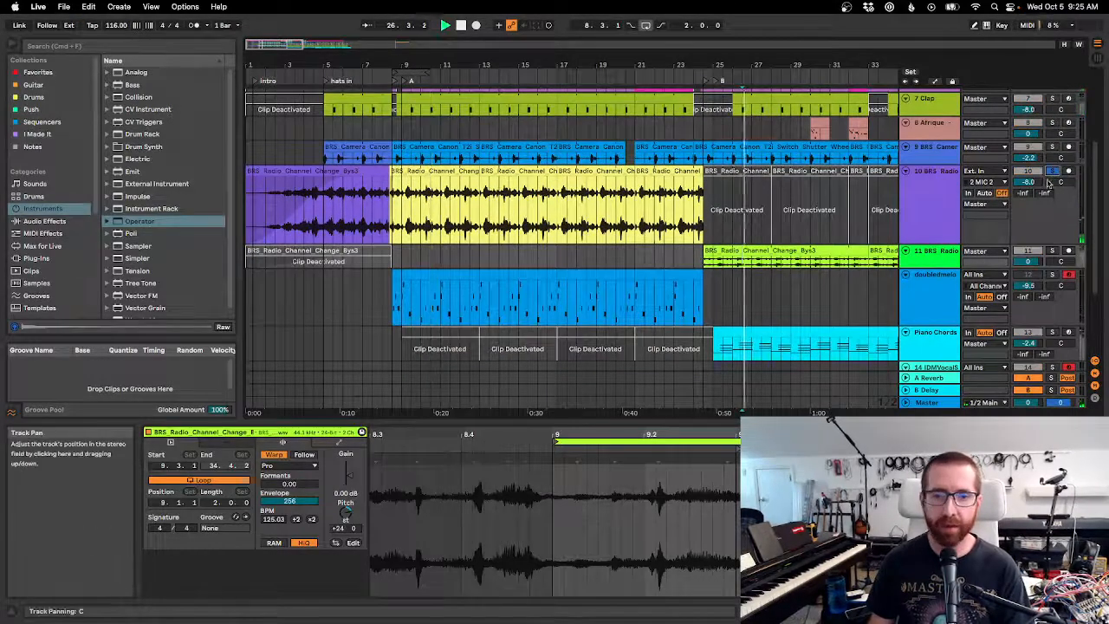
click(401, 171)
key(space)
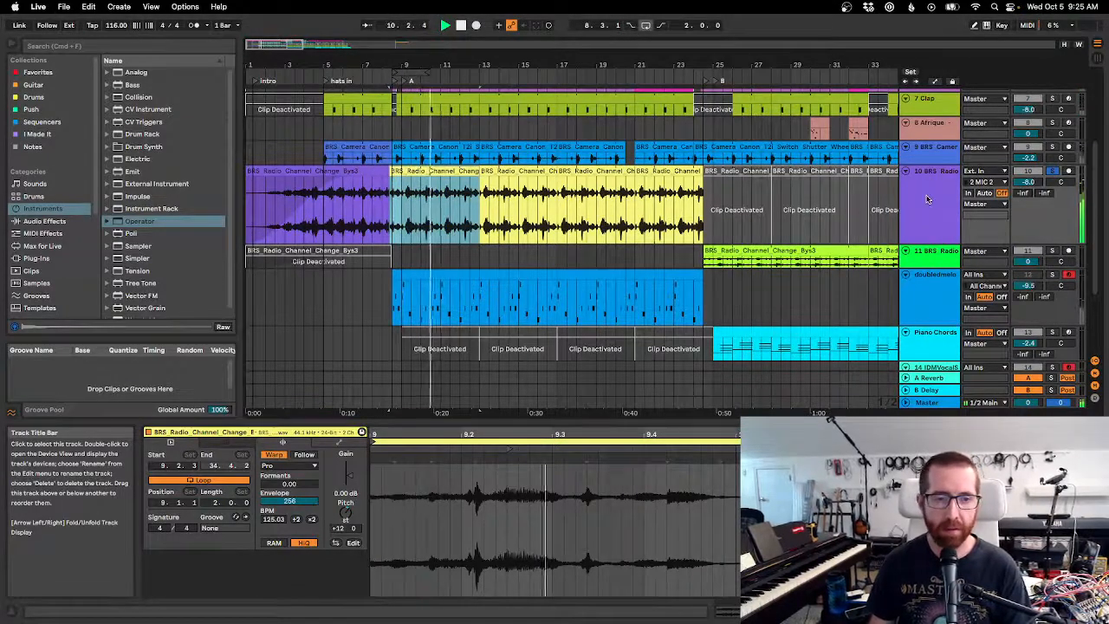
Listen to the doubledmelo track together with the track 10 radio melody in section A.
click(1051, 275)
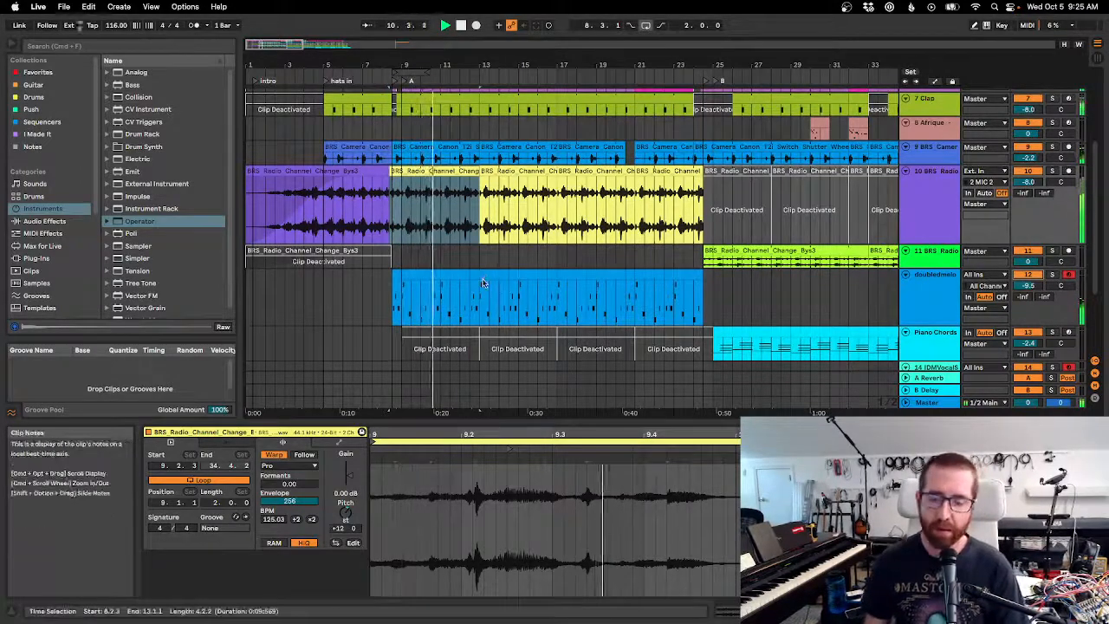
click(481, 276)
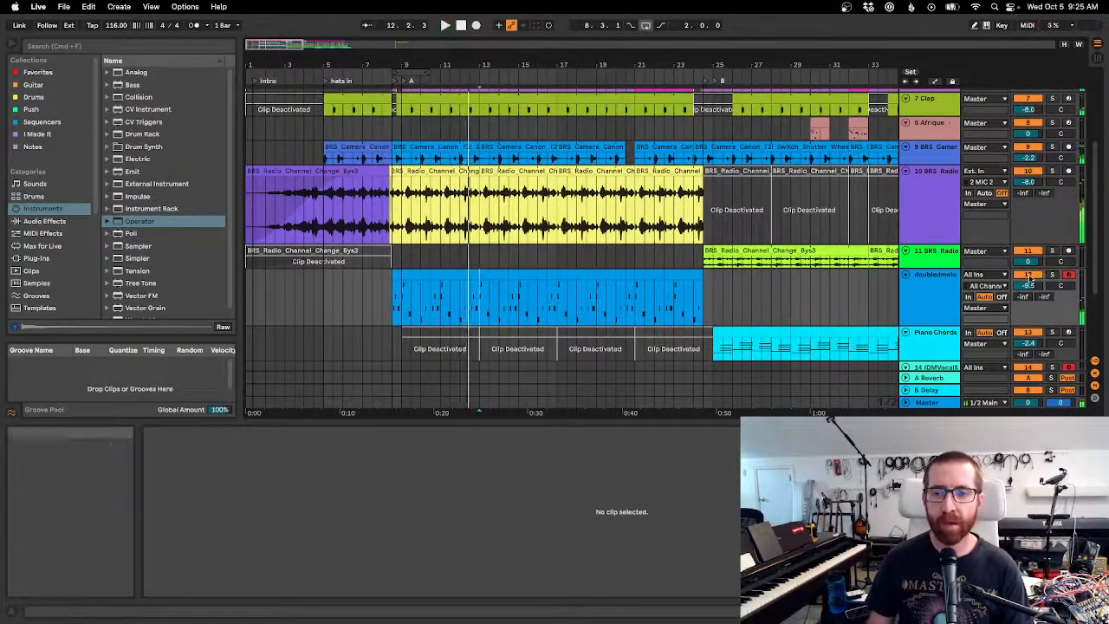
Open the track 10 radio track's effect chain and play from bar 13 to examine its filters, EQ Eight and Multiband Dynamics.
scroll(479, 264, up, 1)
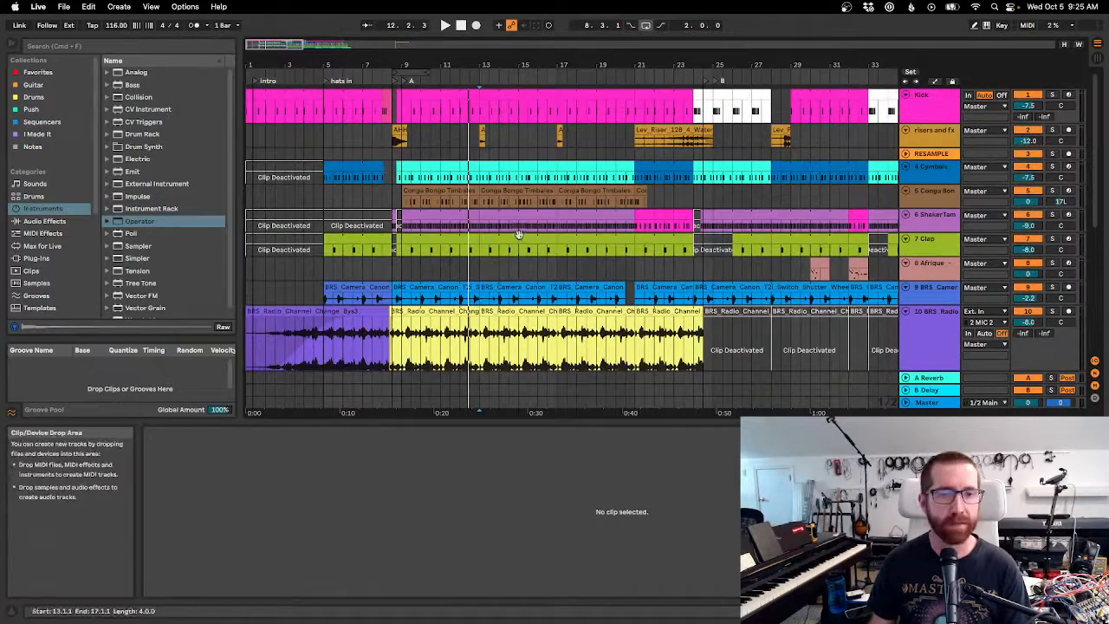
mouse_move(444, 60)
mouse_down()
mouse_move(444, 76)
mouse_move(443, 63)
mouse_up()
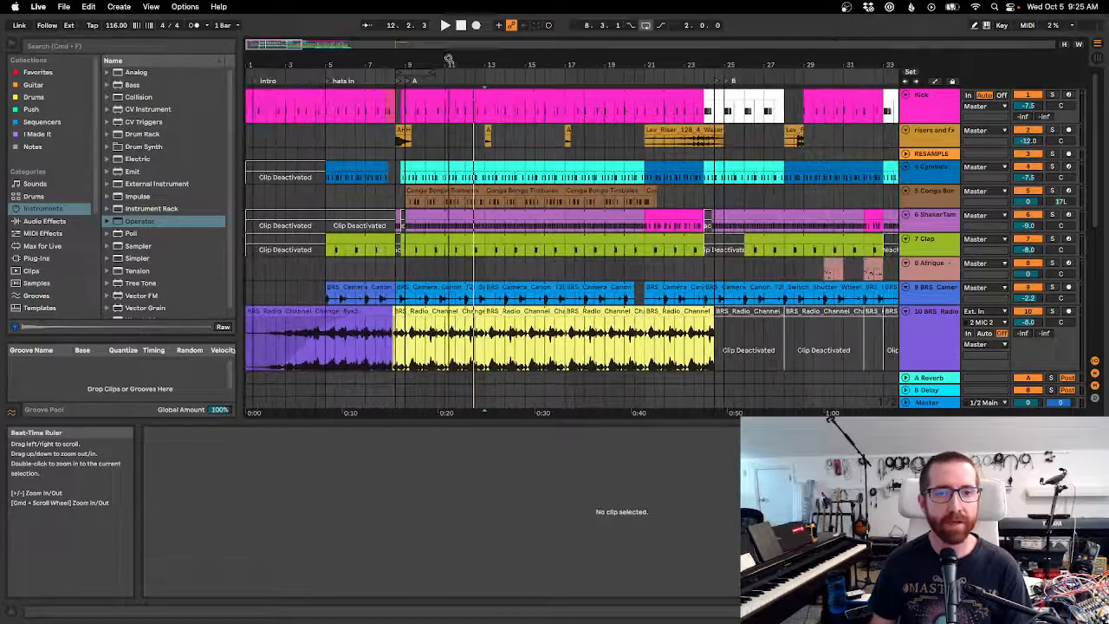
scroll(494, 275, down, 5)
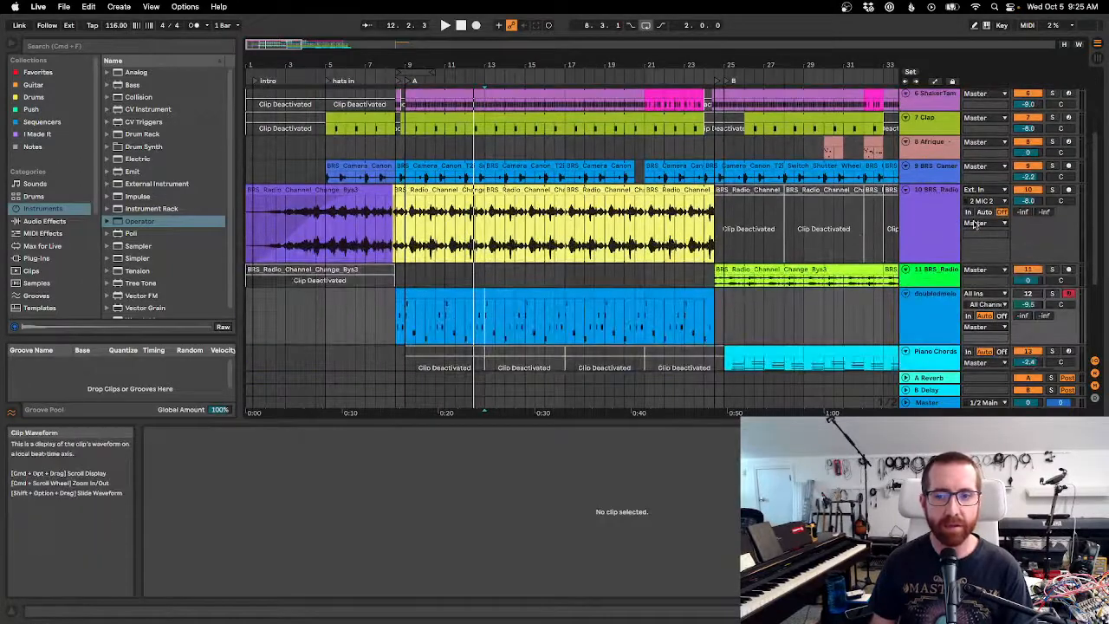
click(926, 225)
double_click(926, 225)
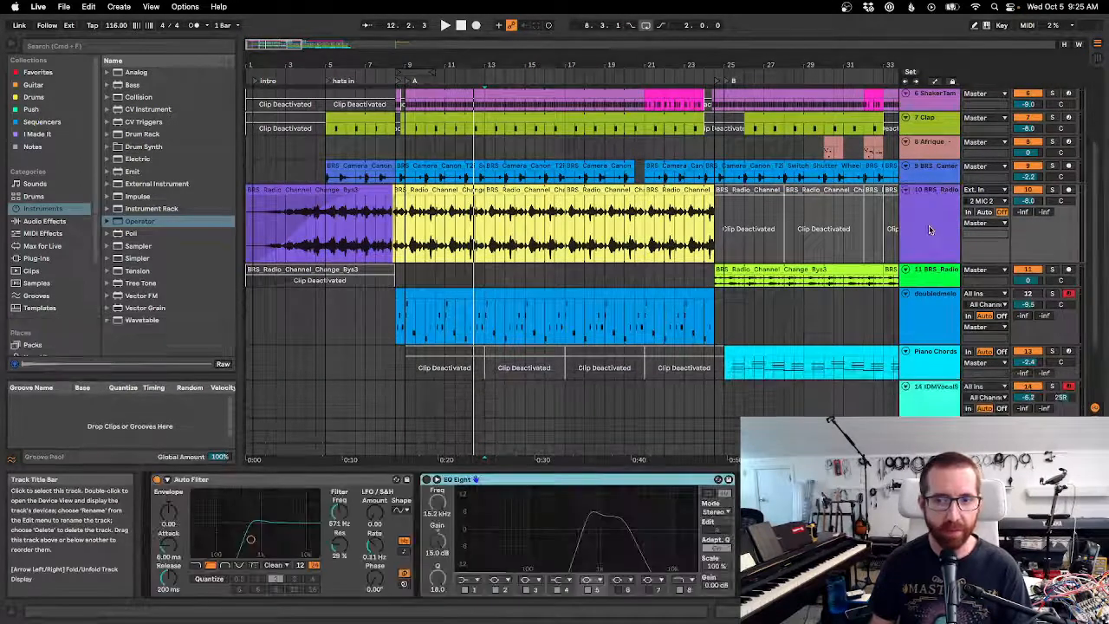
key(space)
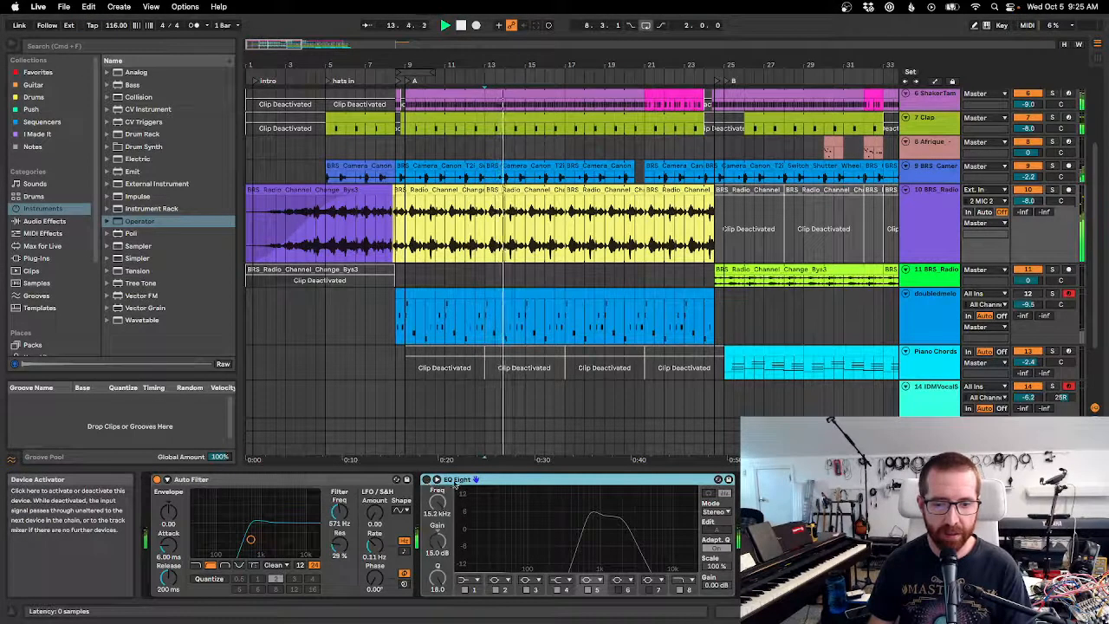
scroll(444, 535, right, 7)
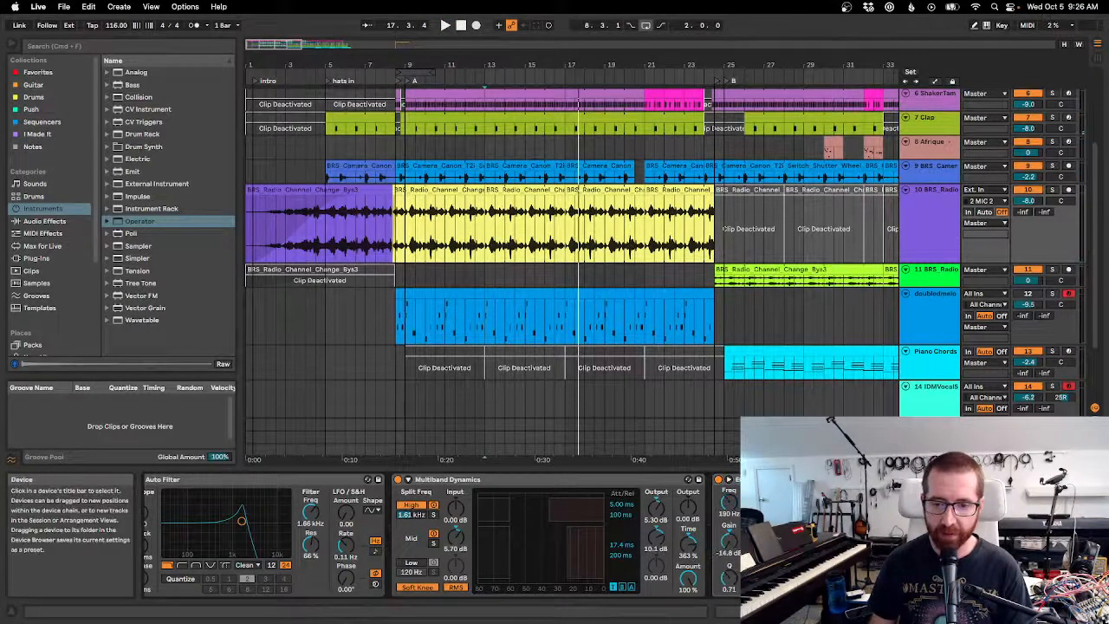
Play section A repeatedly to examine track 10's Multiband Dynamics and its EQ Eight spectrum in the expanded display, collapsing the display when done.
key(space)
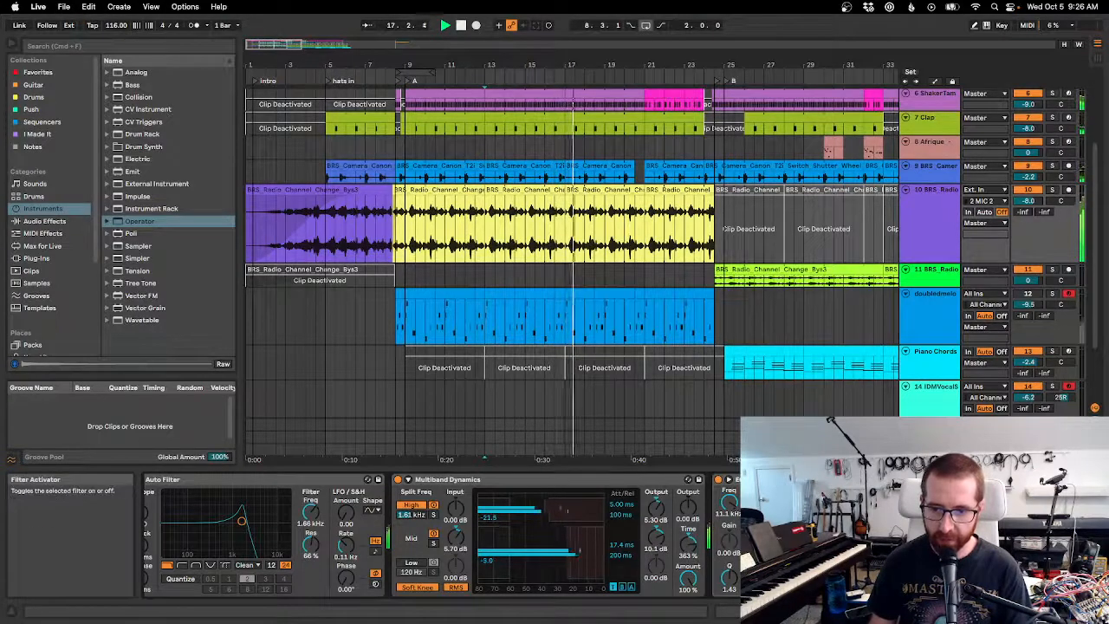
key(space)
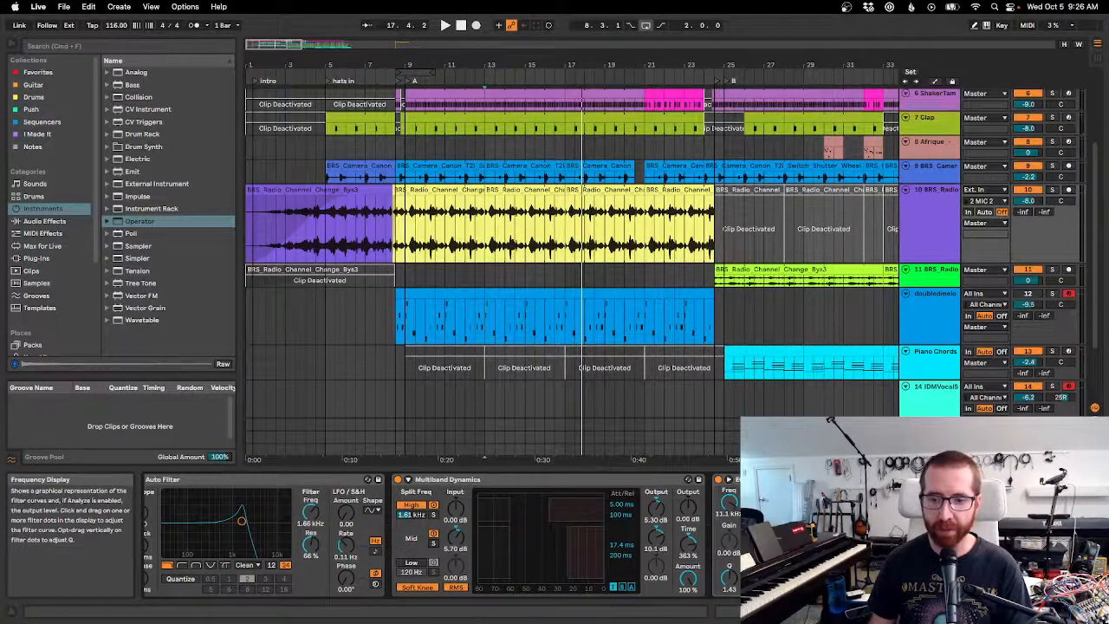
key(space)
click(729, 479)
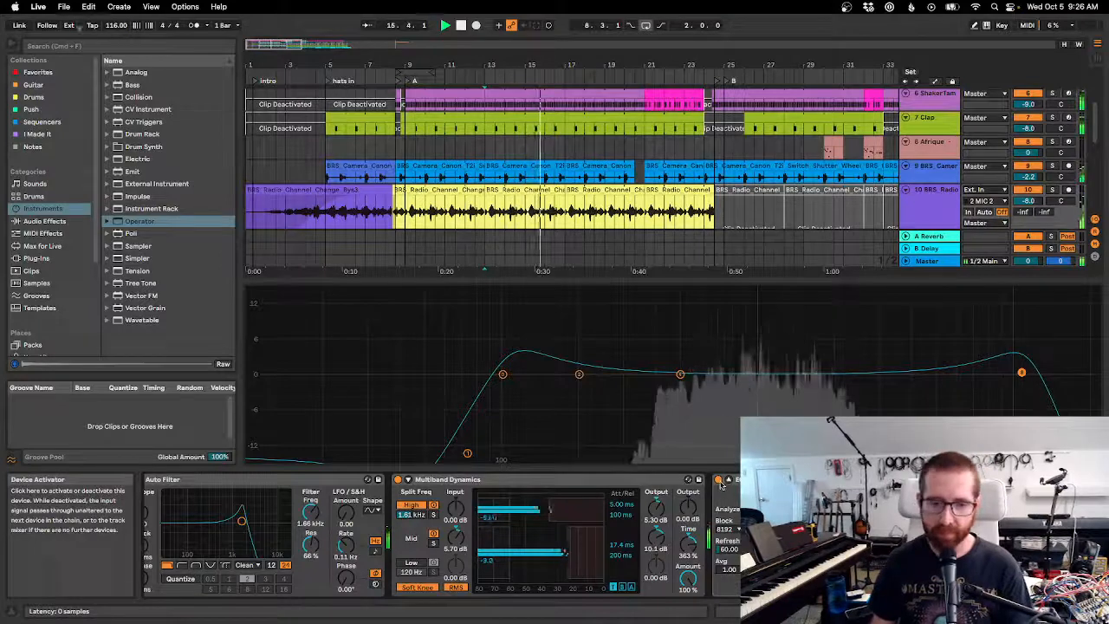
key(space)
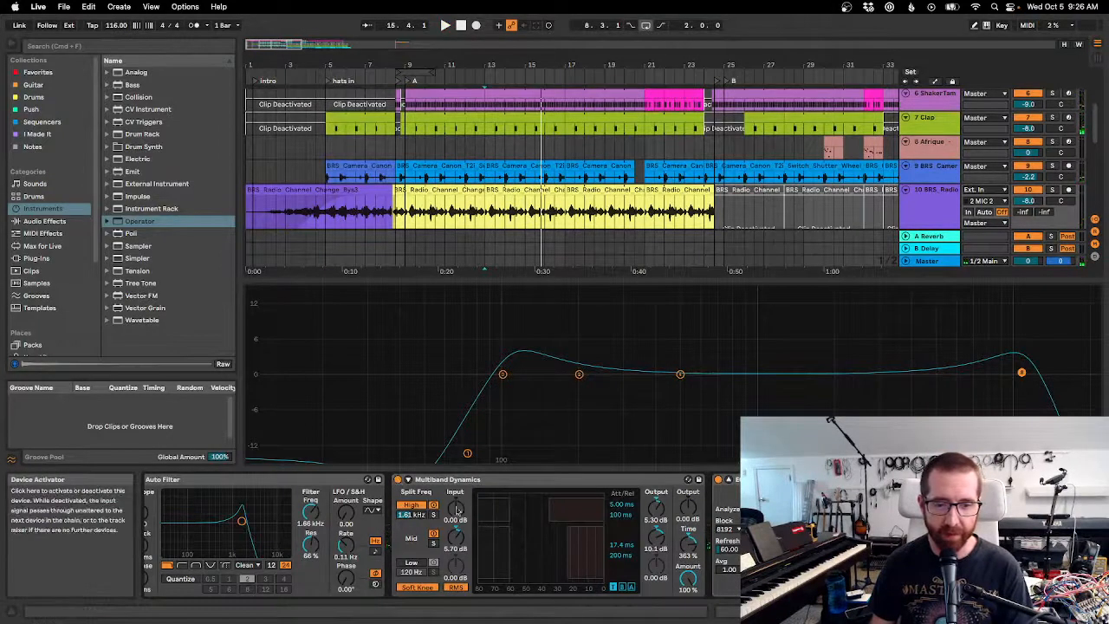
key(space)
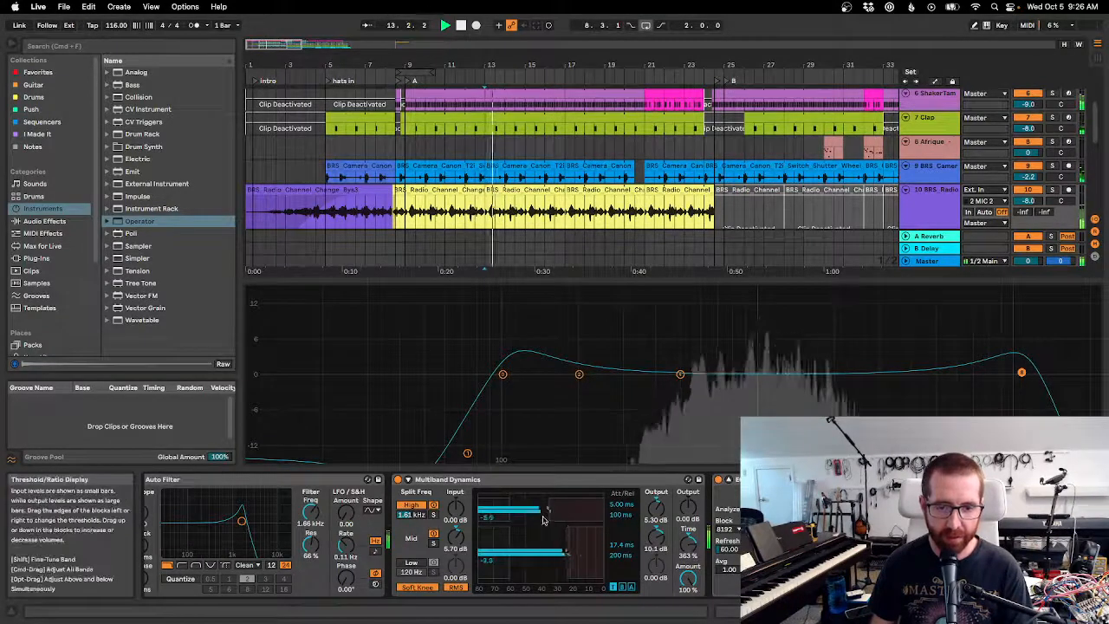
key(space)
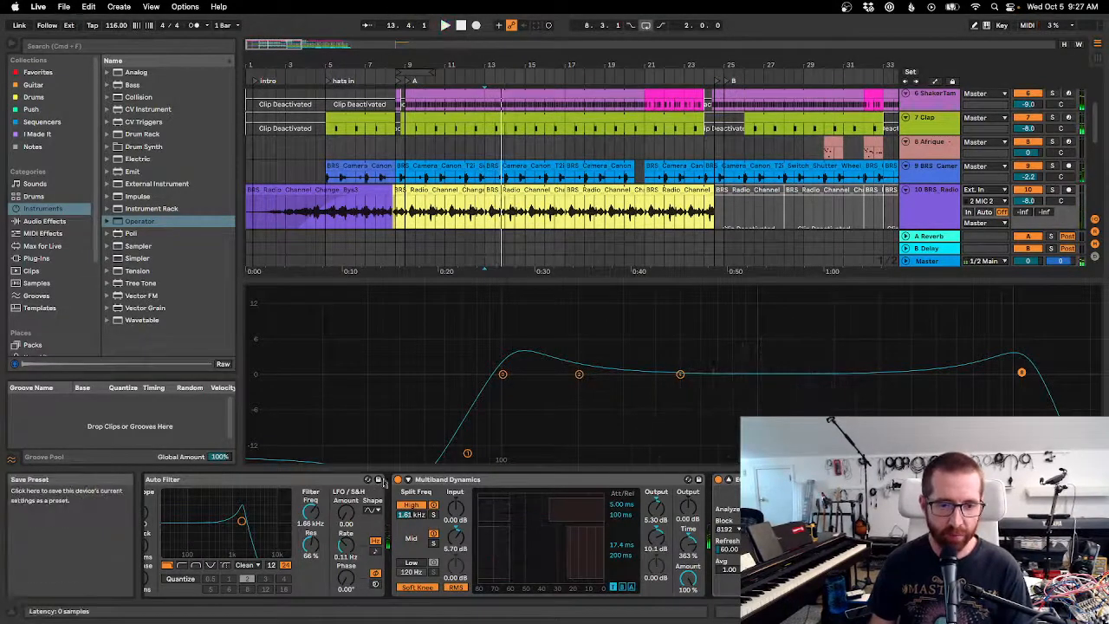
key(space)
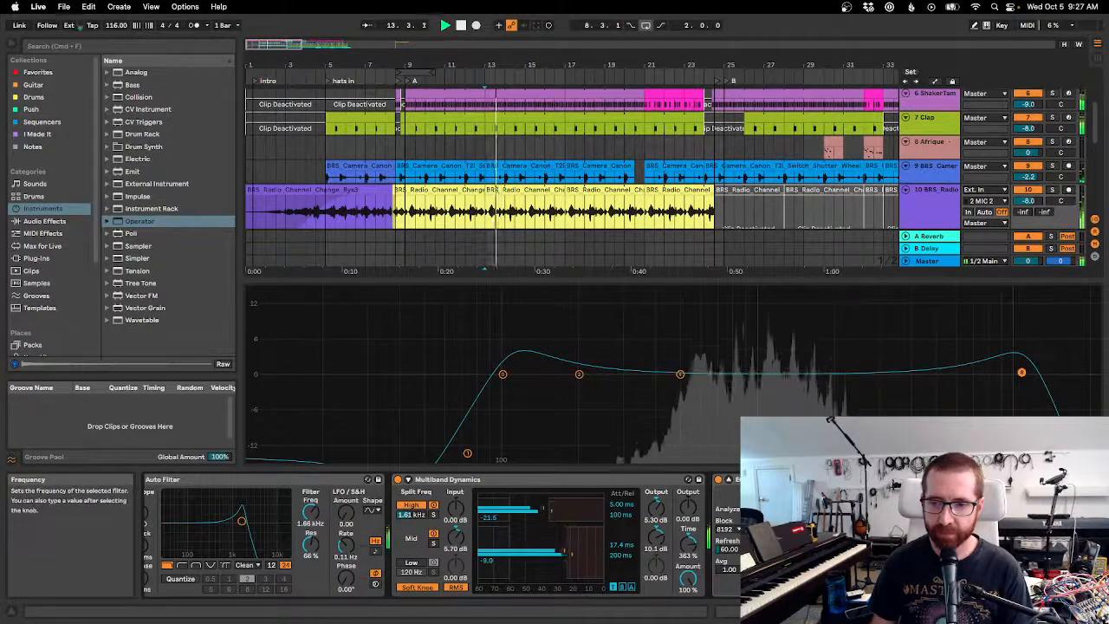
key(space)
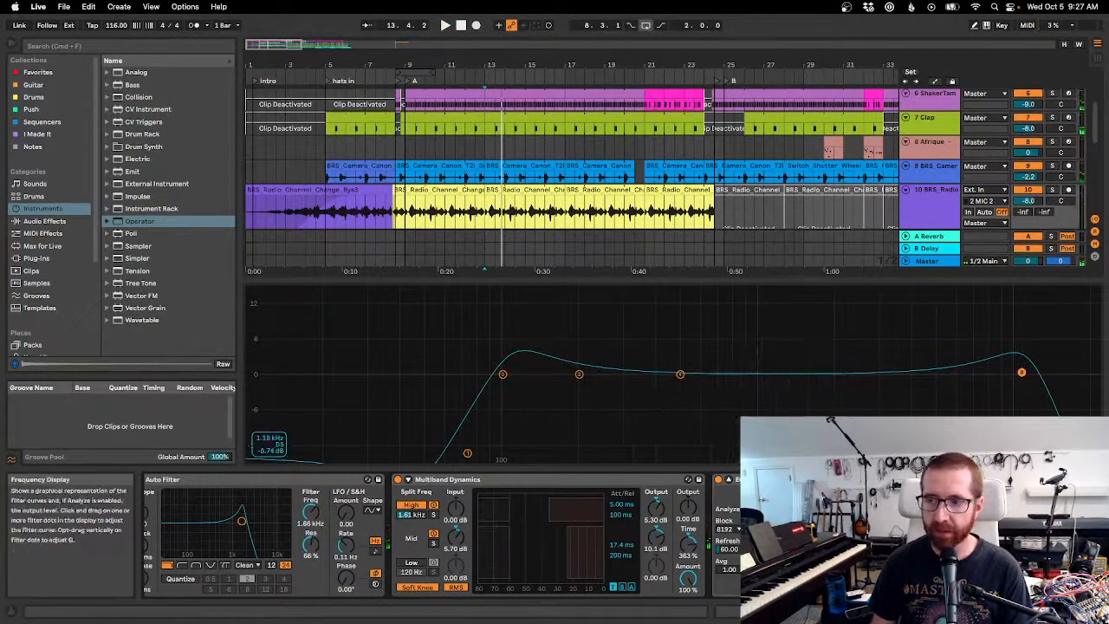
click(728, 479)
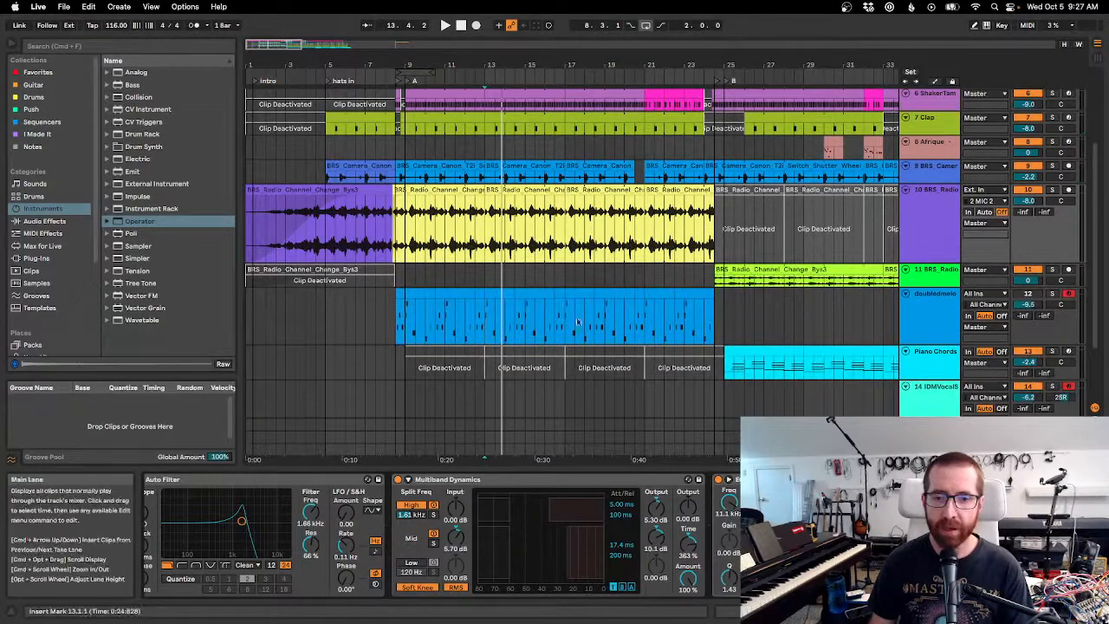
Listen to section A from the start of the doubledmelo clip at 8.3.1 while looking over the other tracks.
click(407, 291)
key(space)
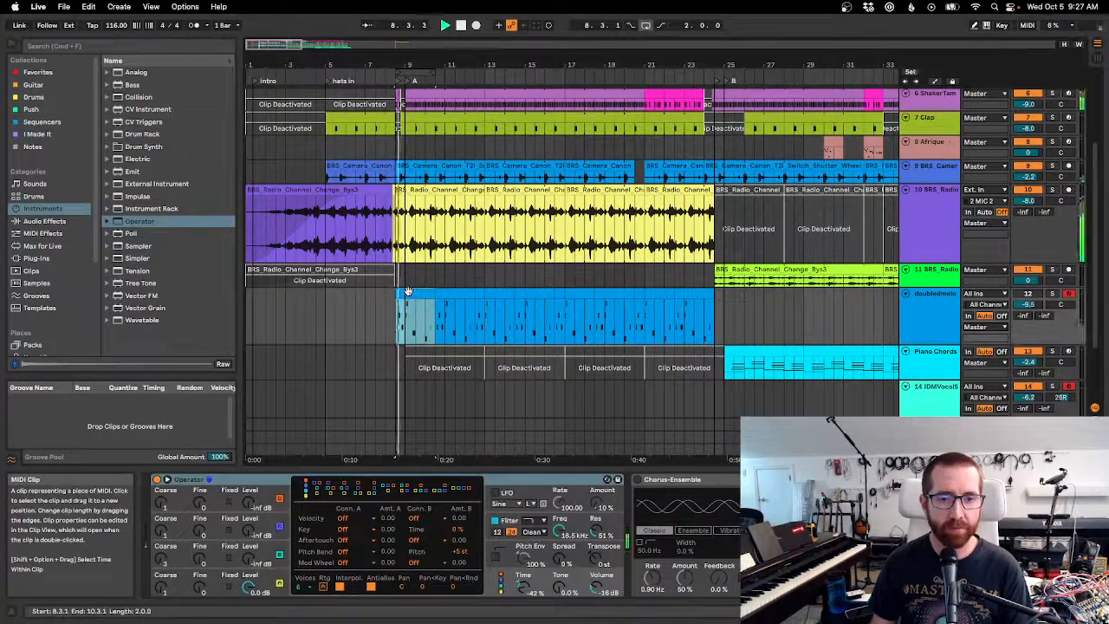
scroll(538, 266, up, 5)
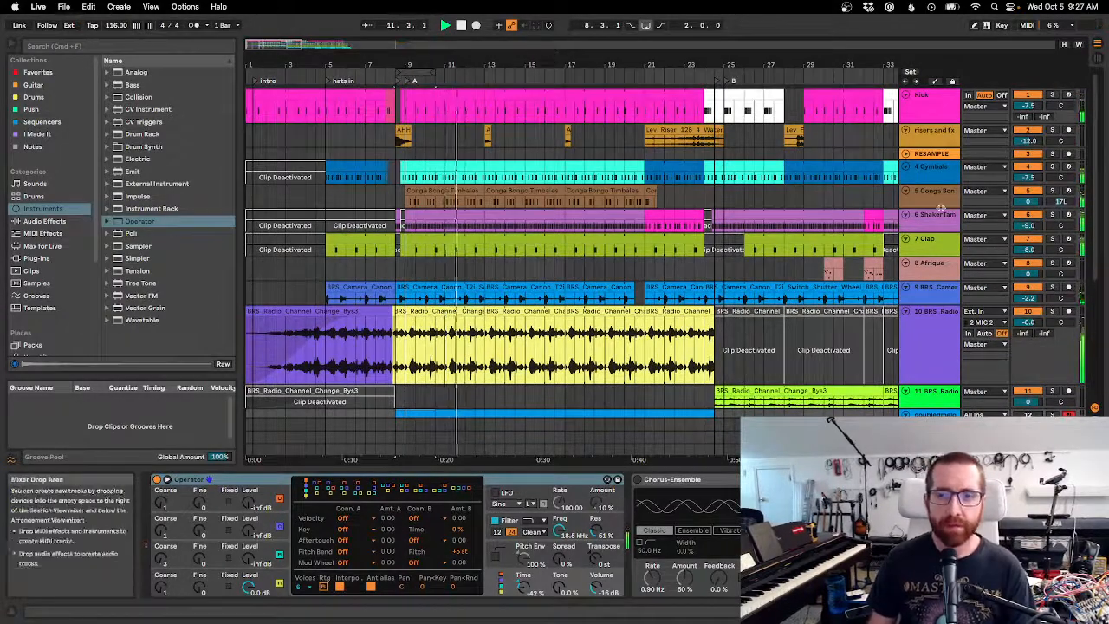
scroll(910, 323, down, 3)
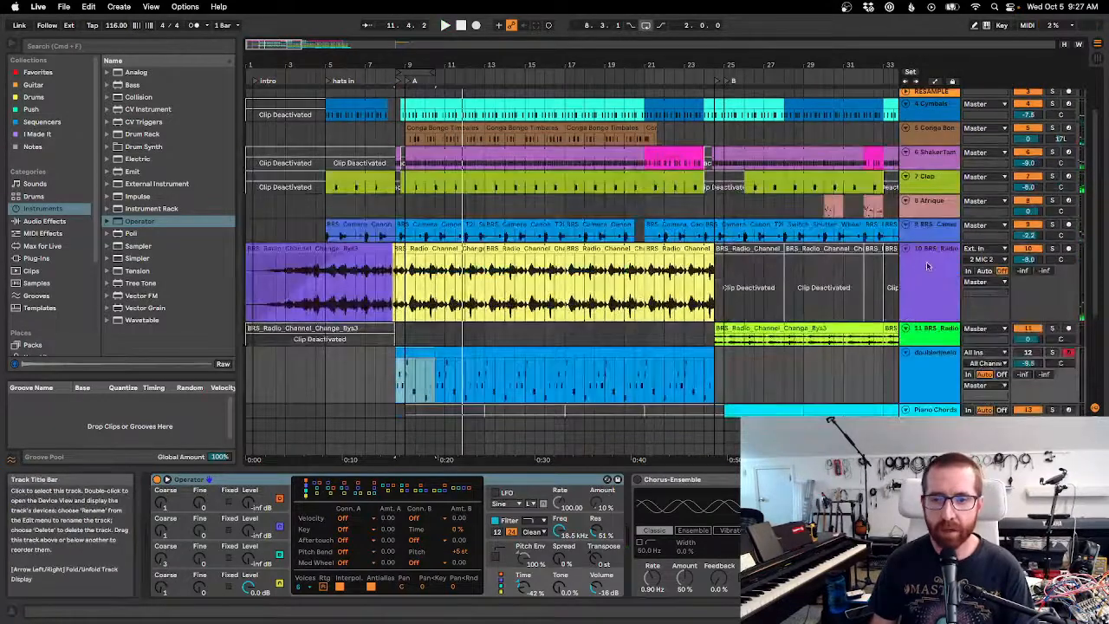
Reduce the height of the track 10 radio track and insert a new MIDI track below the track 11 radio track.
drag(934, 325, 935, 264)
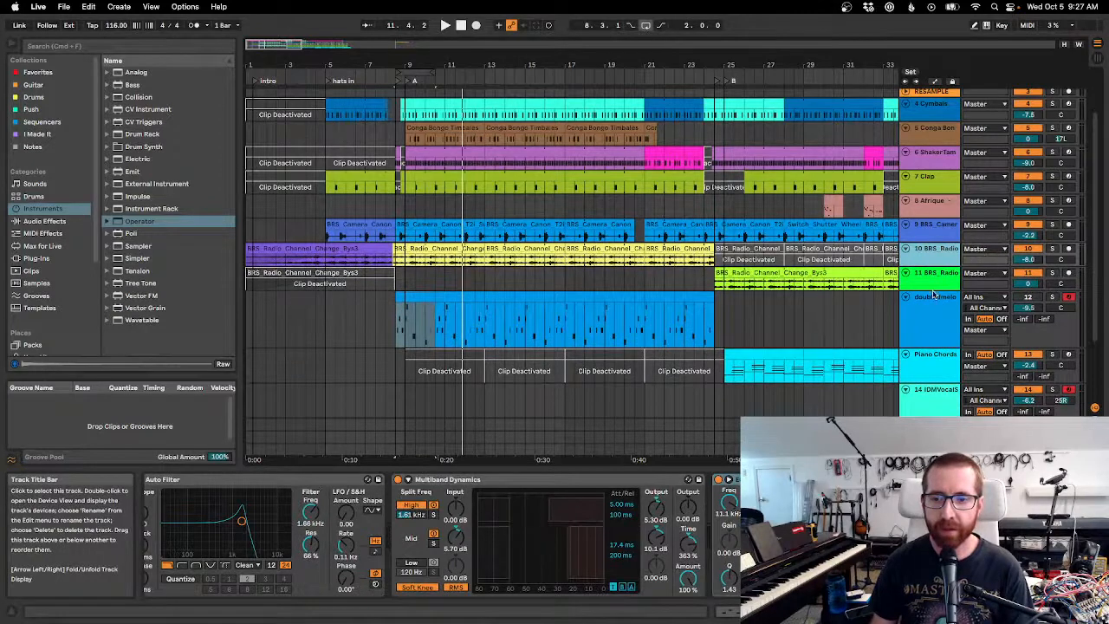
click(932, 284)
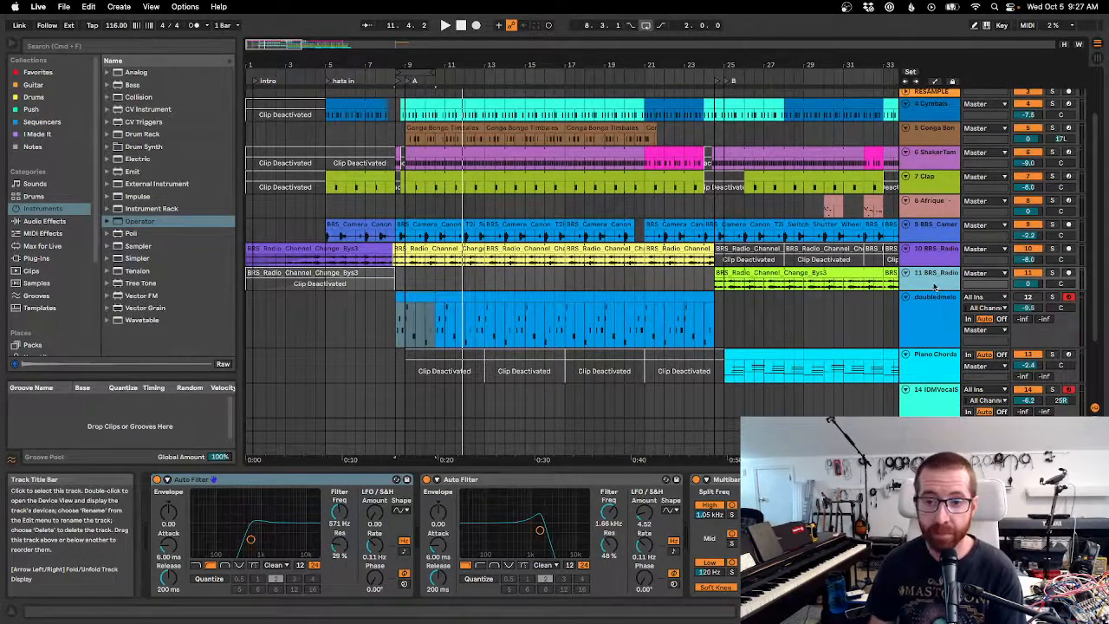
key(super+shift+t)
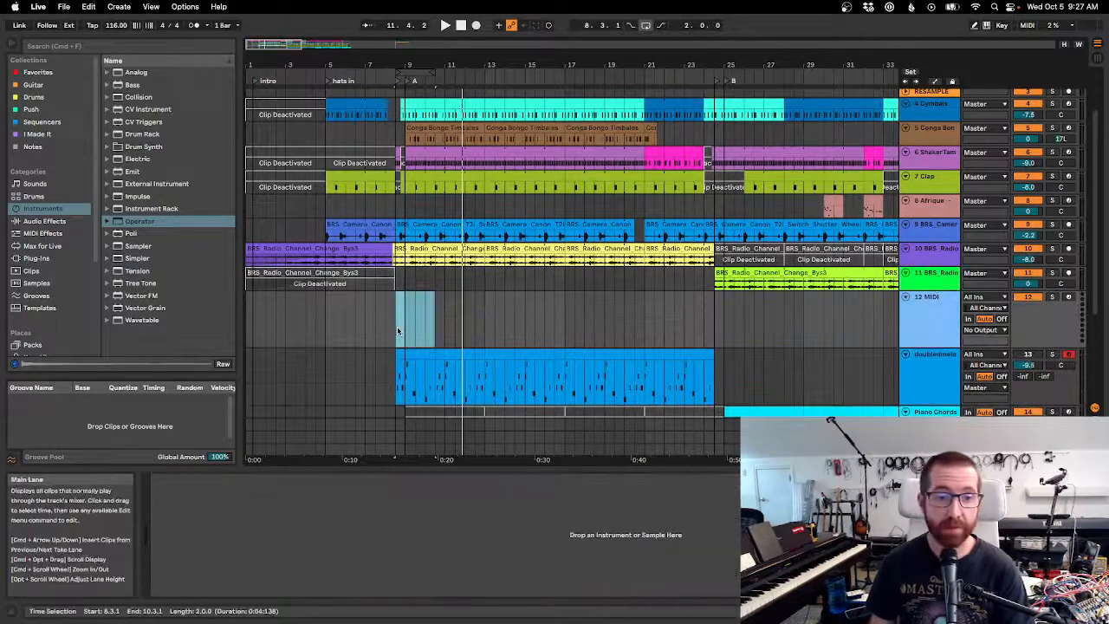
key(space)
Load the Vital VST synth onto the new MIDI track 12.
click(40, 233)
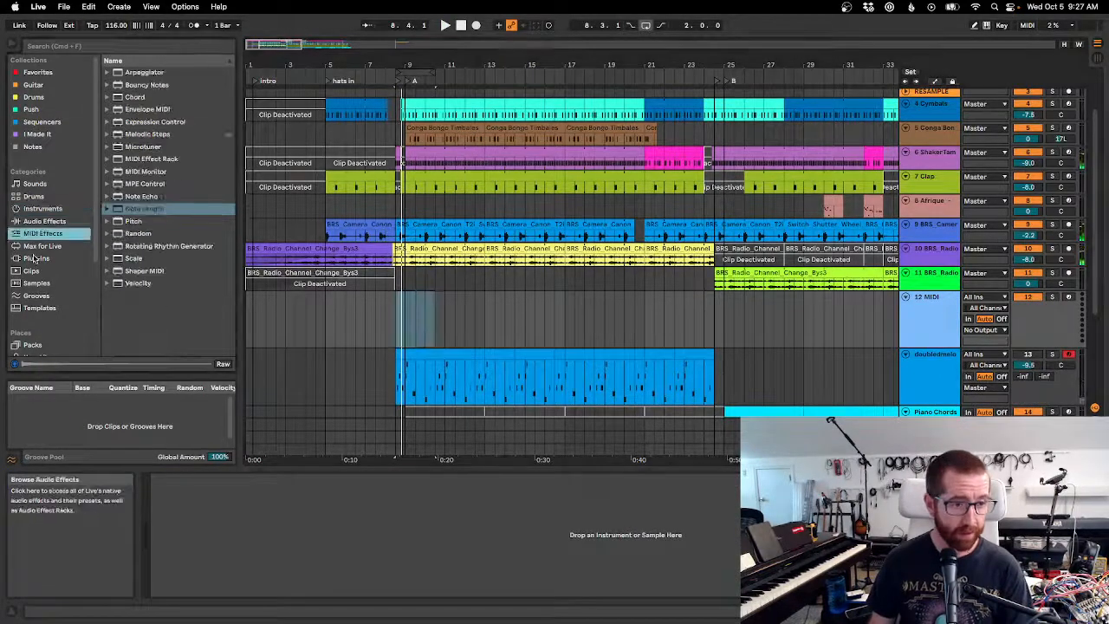
click(34, 258)
click(107, 85)
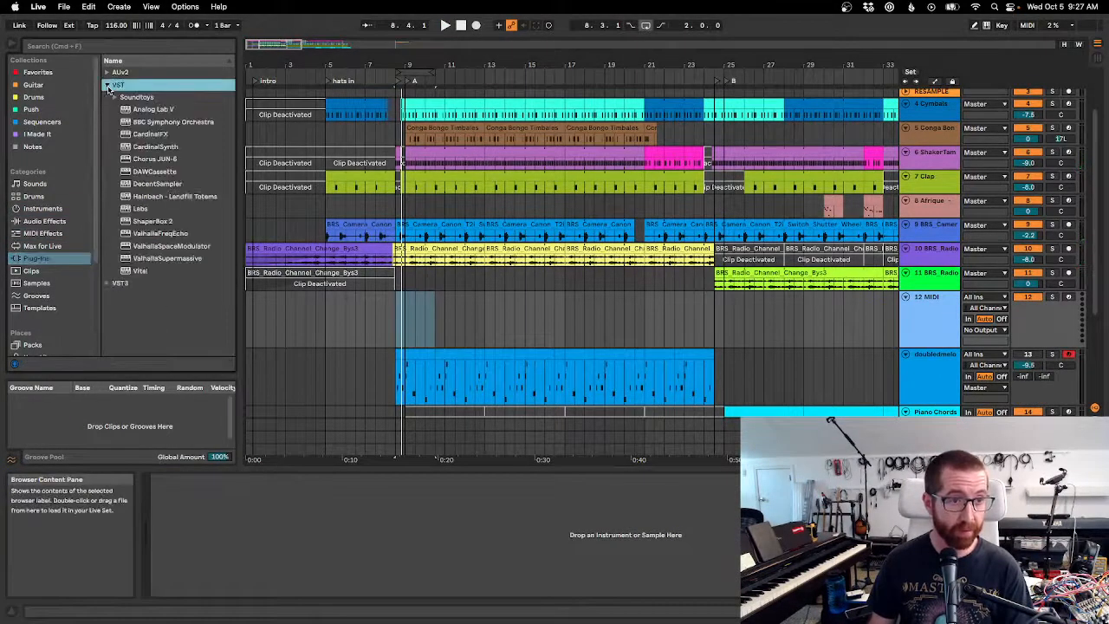
click(140, 271)
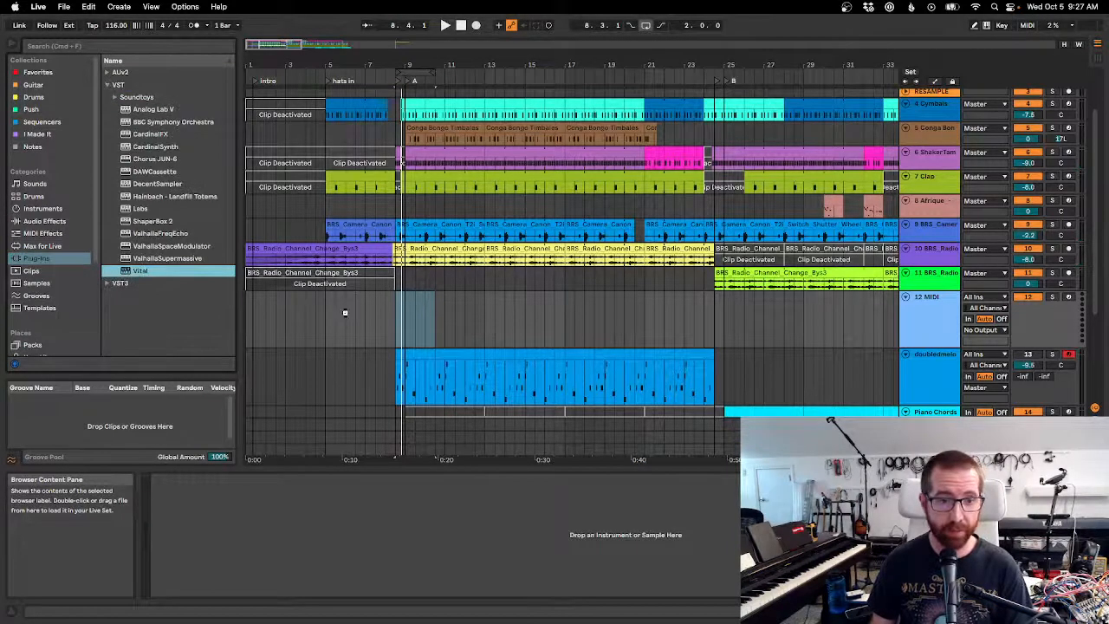
drag(344, 313, 341, 316)
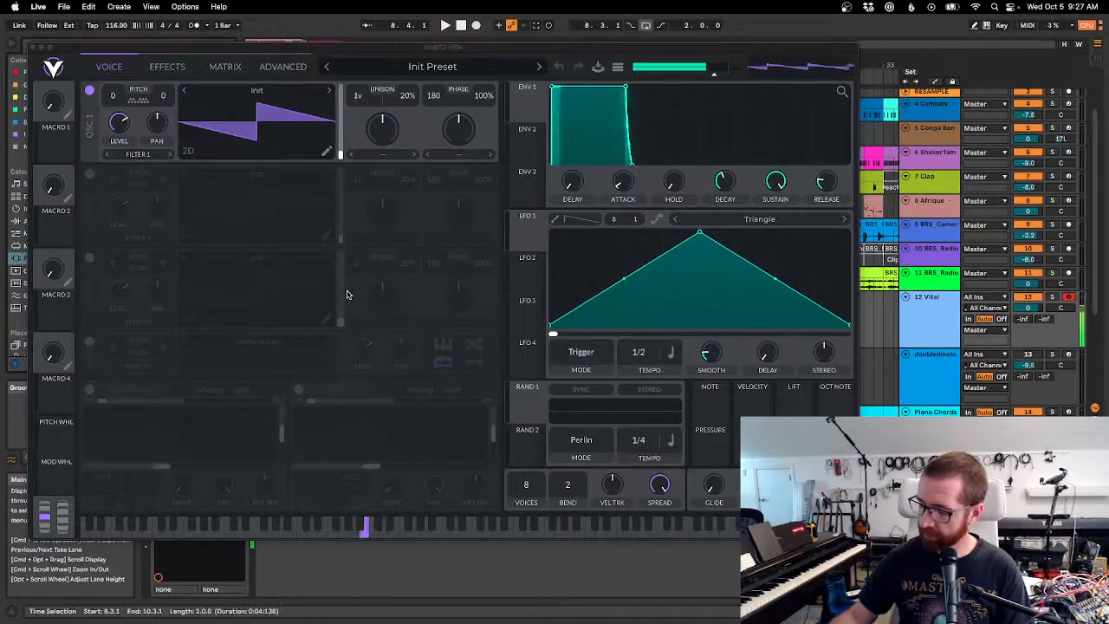
Play the arrangement from 8.3.1 to try out melody ideas with Vital's Init Preset, stopping in section B.
key(space)
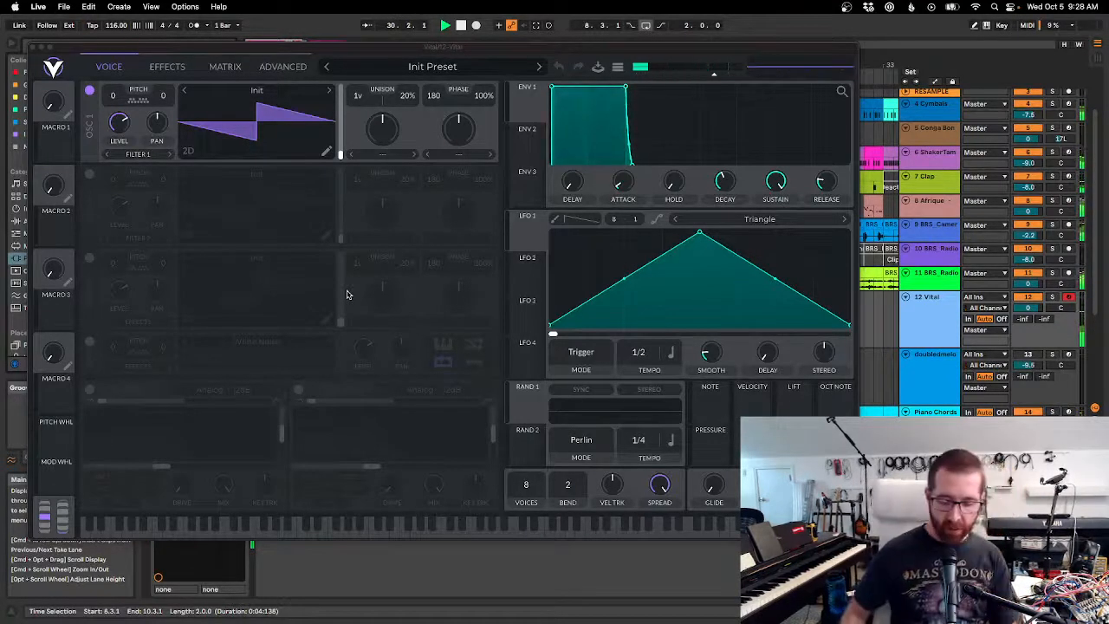
click(347, 294)
key(space)
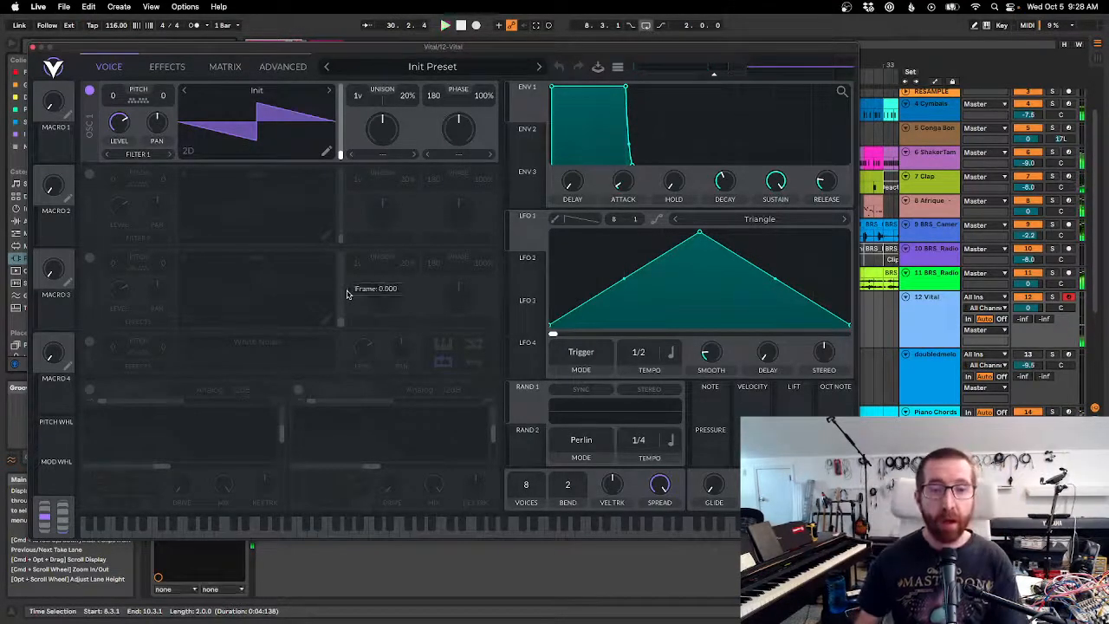
Audition Vital's MPE Distant LoFi Lead 2, Space Creeps, Space Lifting, Crystal Synth and MPE Distant LoFi Lead presets.
click(442, 67)
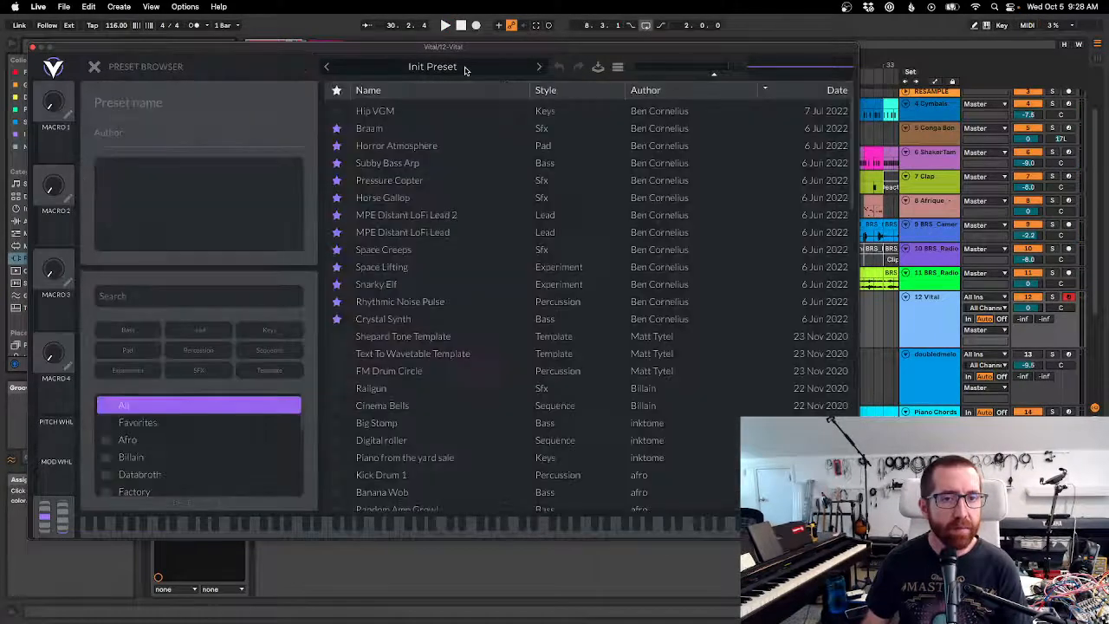
click(411, 215)
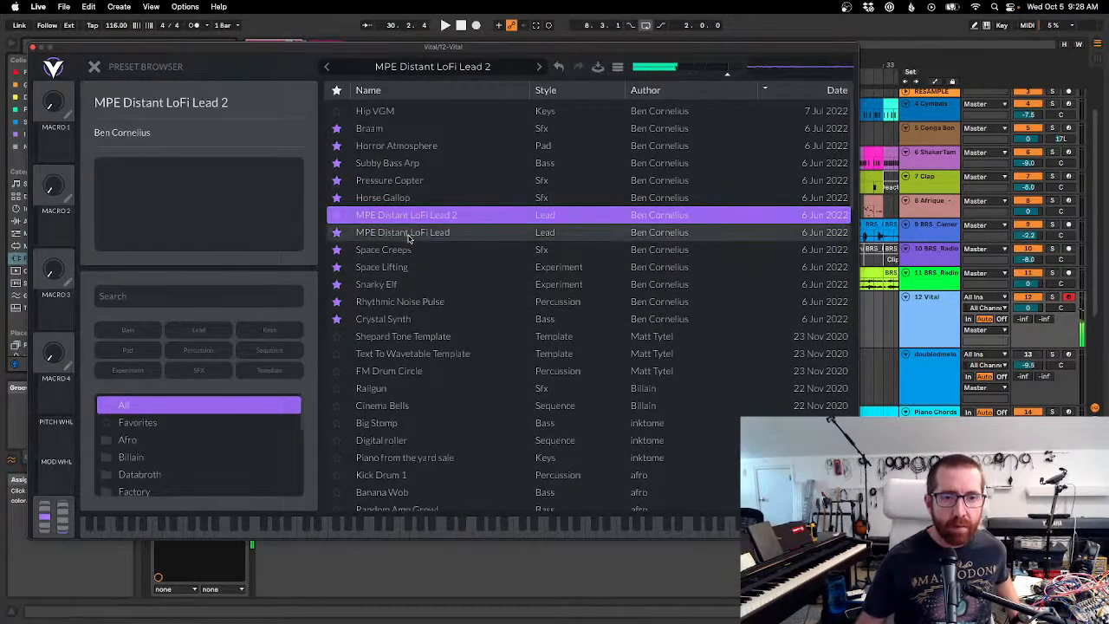
click(405, 249)
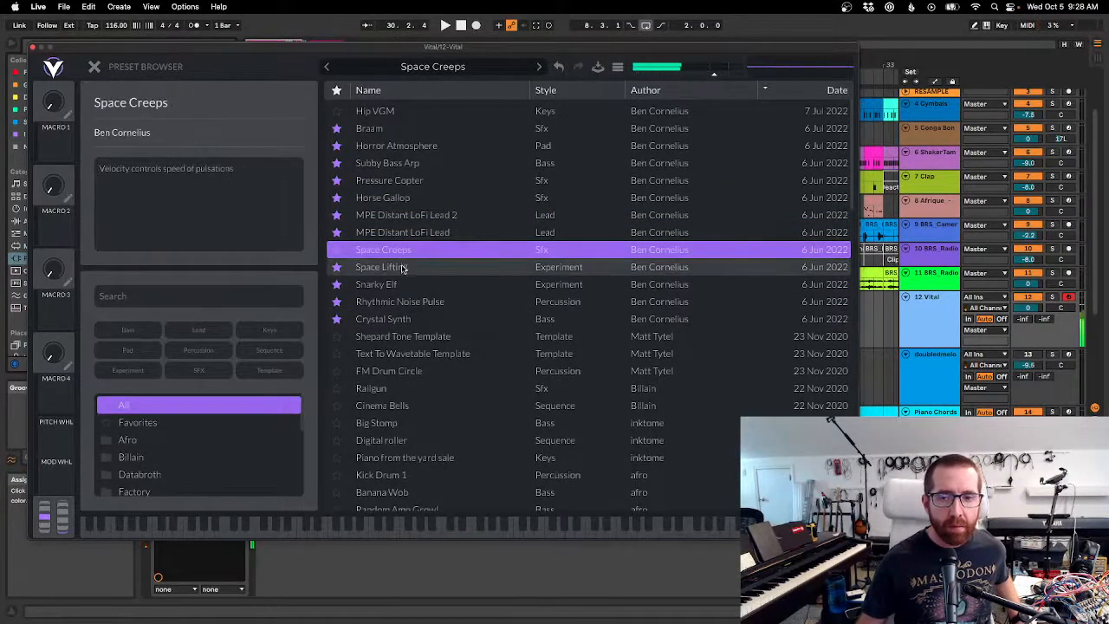
click(402, 268)
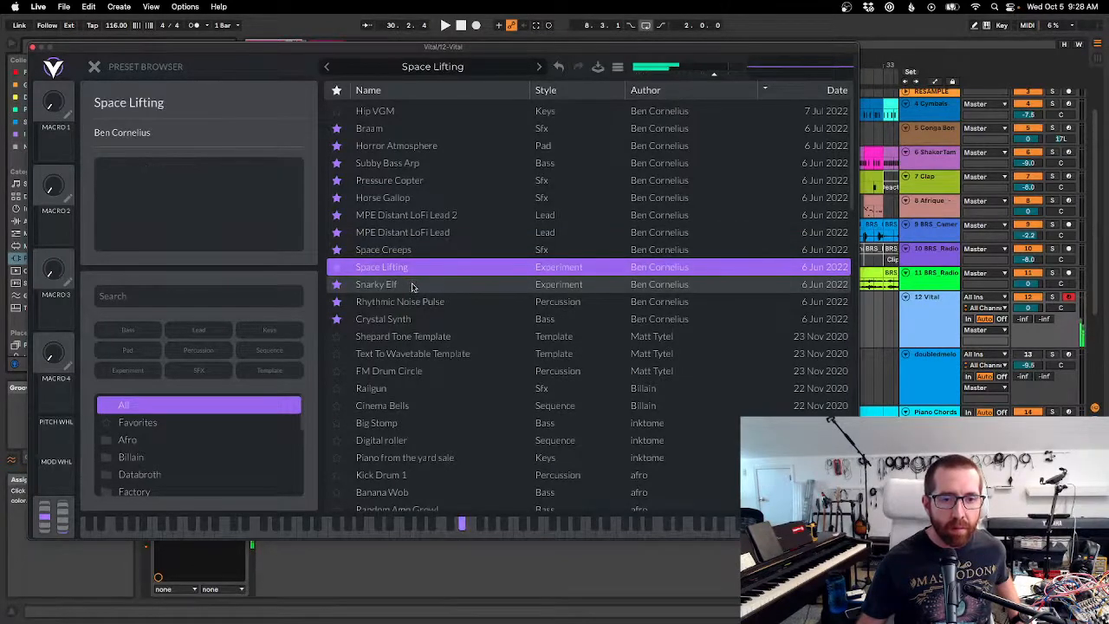
click(412, 319)
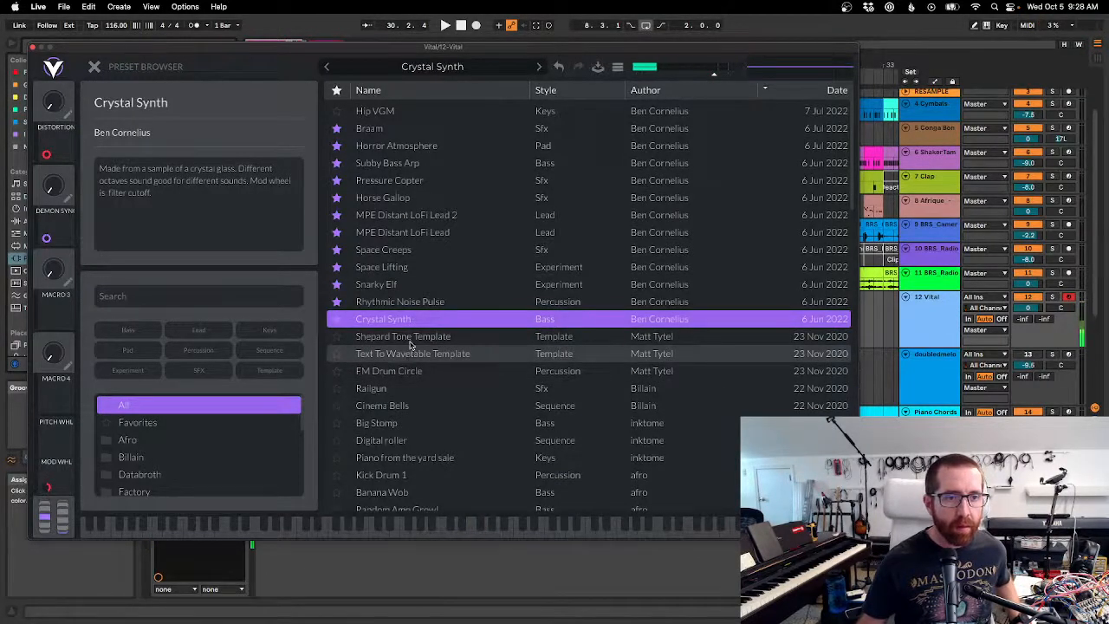
click(396, 214)
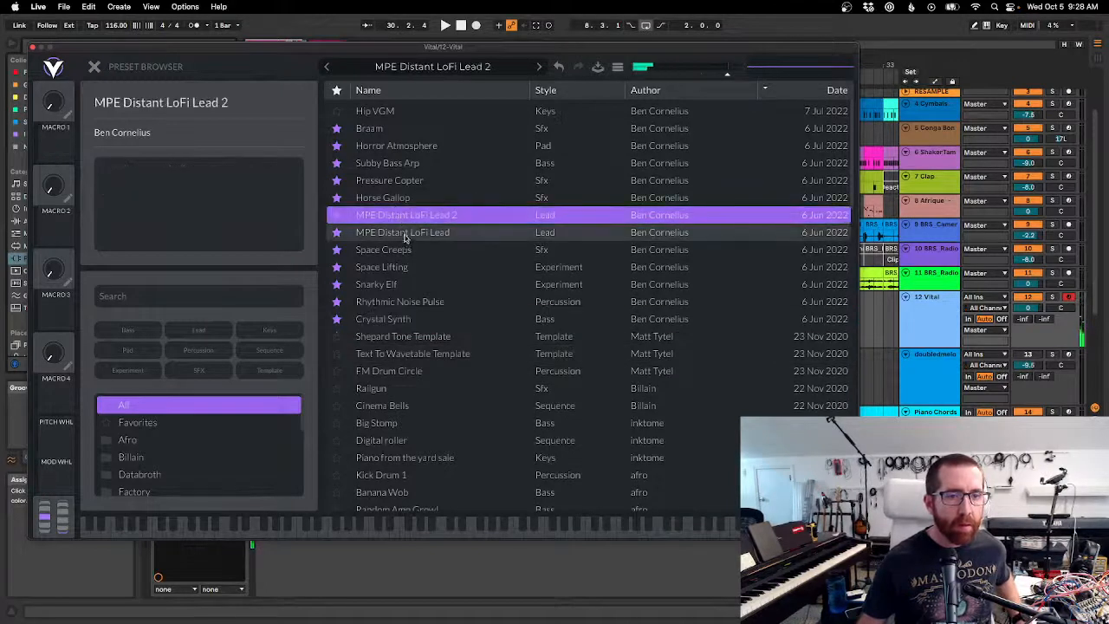
click(407, 233)
click(408, 251)
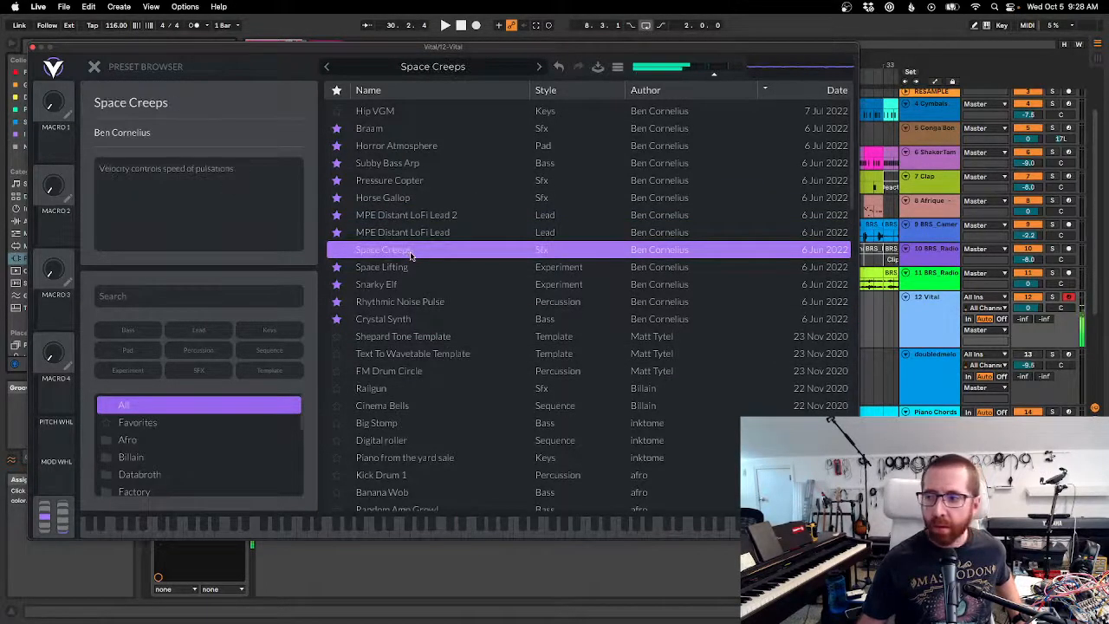
Audition the Horror Atmosphere, Subby Bass Arp, Pressure Copter and Horse Gallop presets against MPE Distant LoFi Lead 2.
click(381, 149)
click(394, 163)
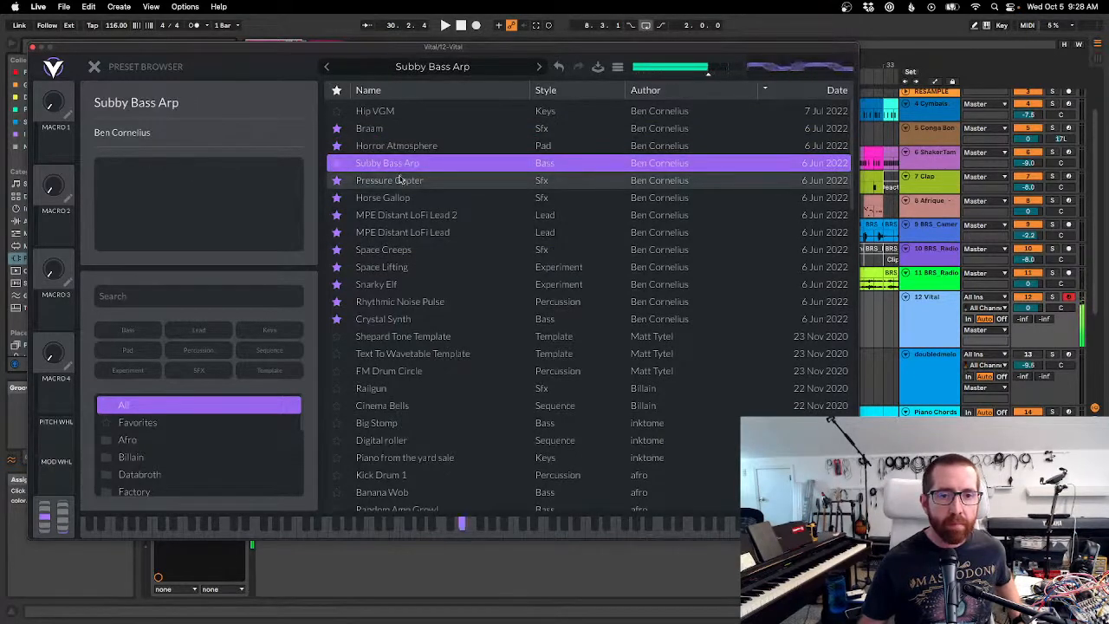
click(405, 182)
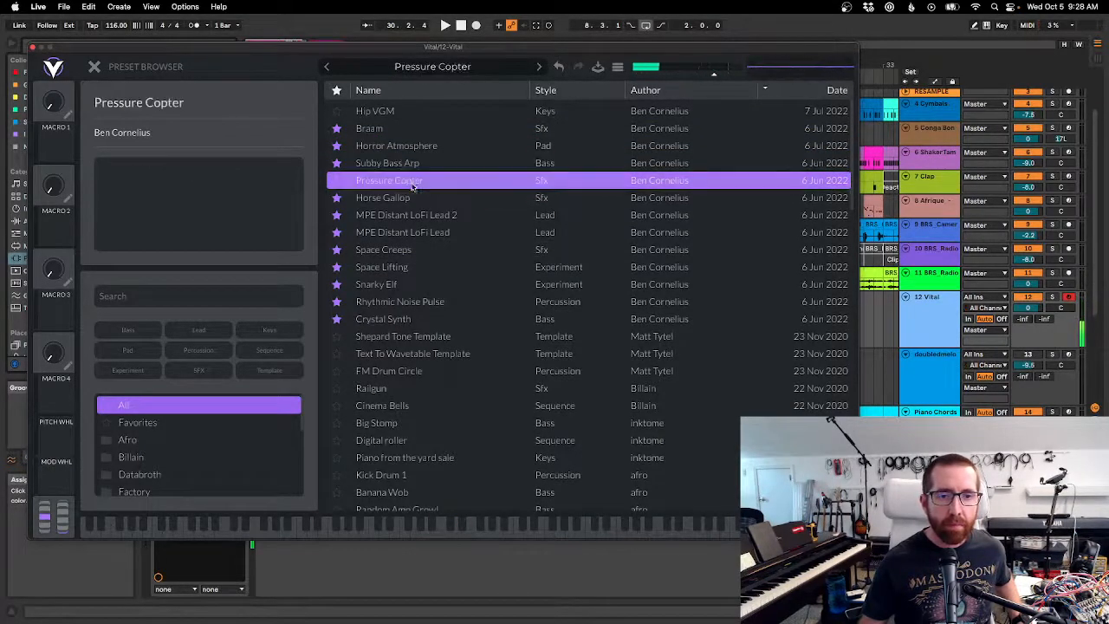
click(412, 199)
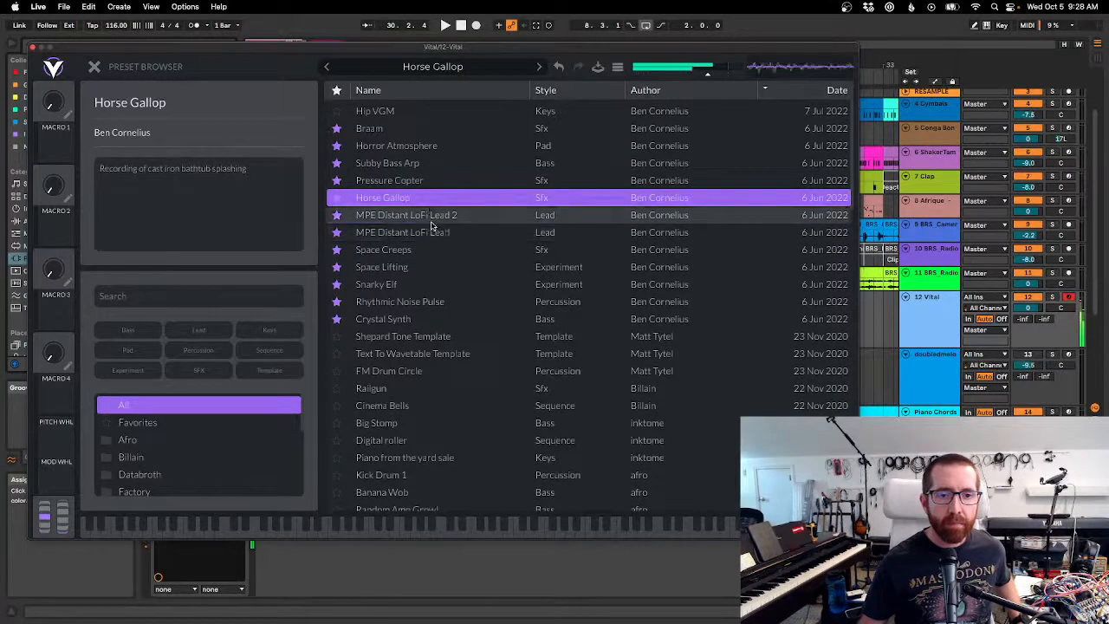
click(433, 218)
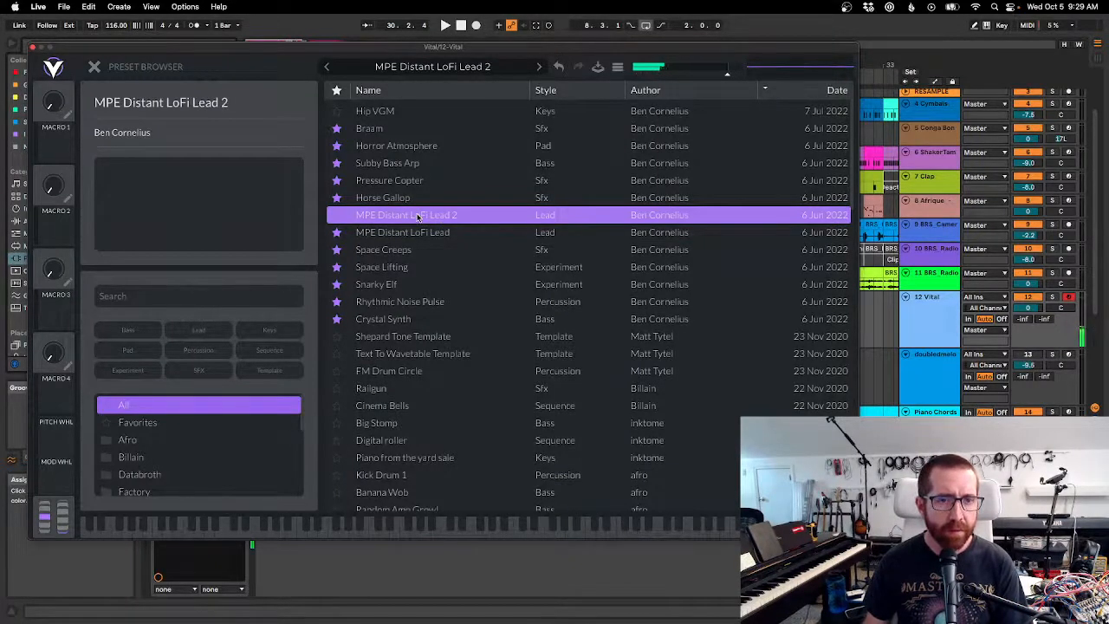
Load the Hip VGM preset in Vital, close the synth window and return to the empty Vital track at section A's start.
click(390, 113)
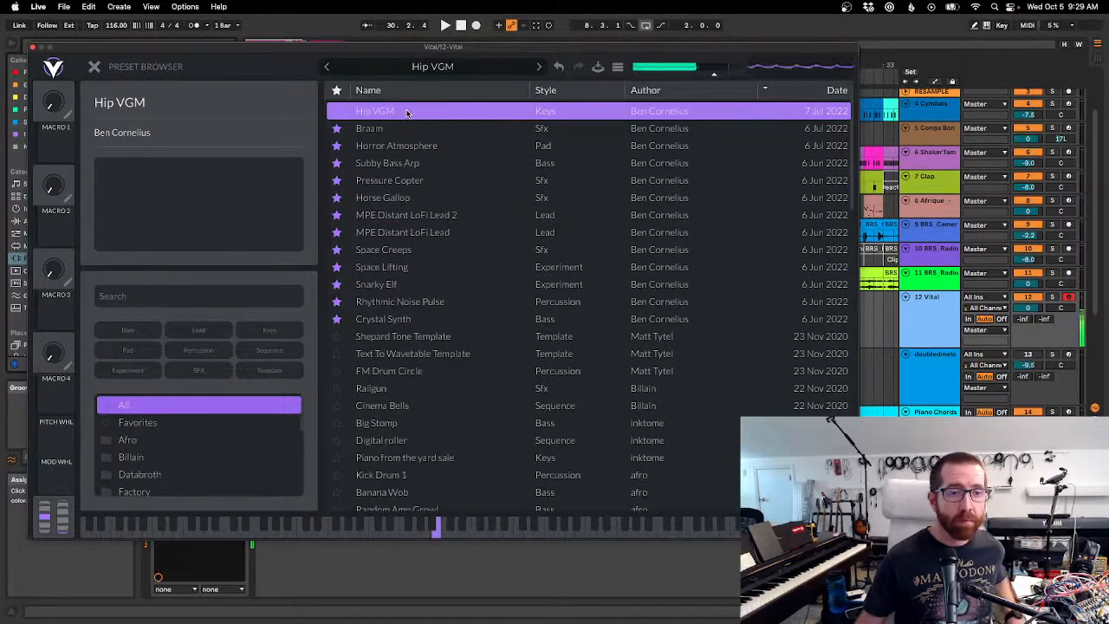
click(32, 49)
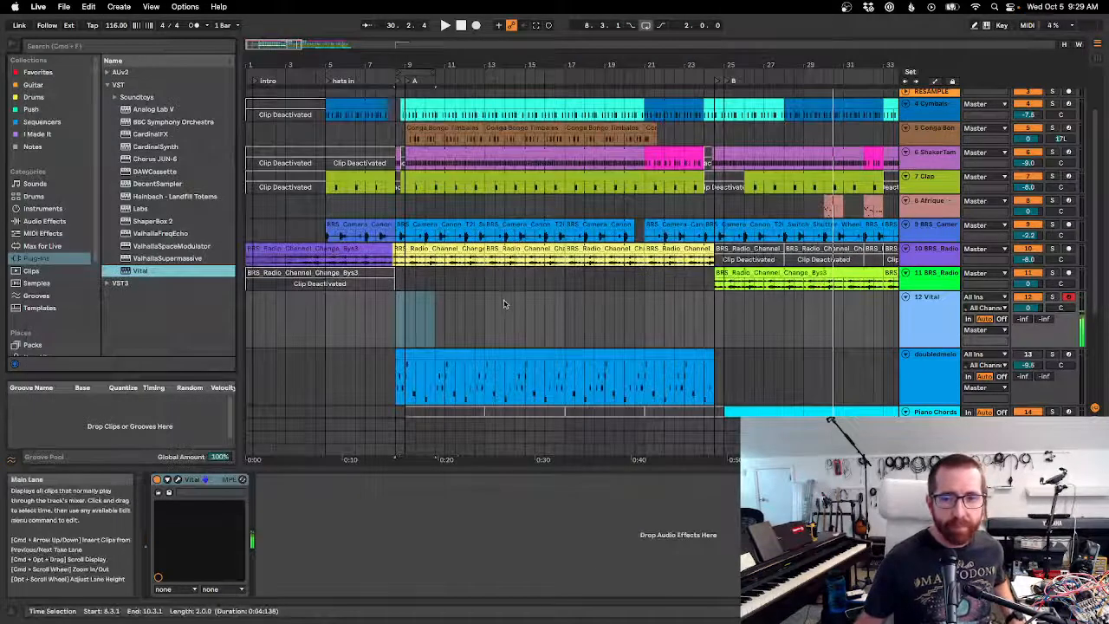
click(411, 317)
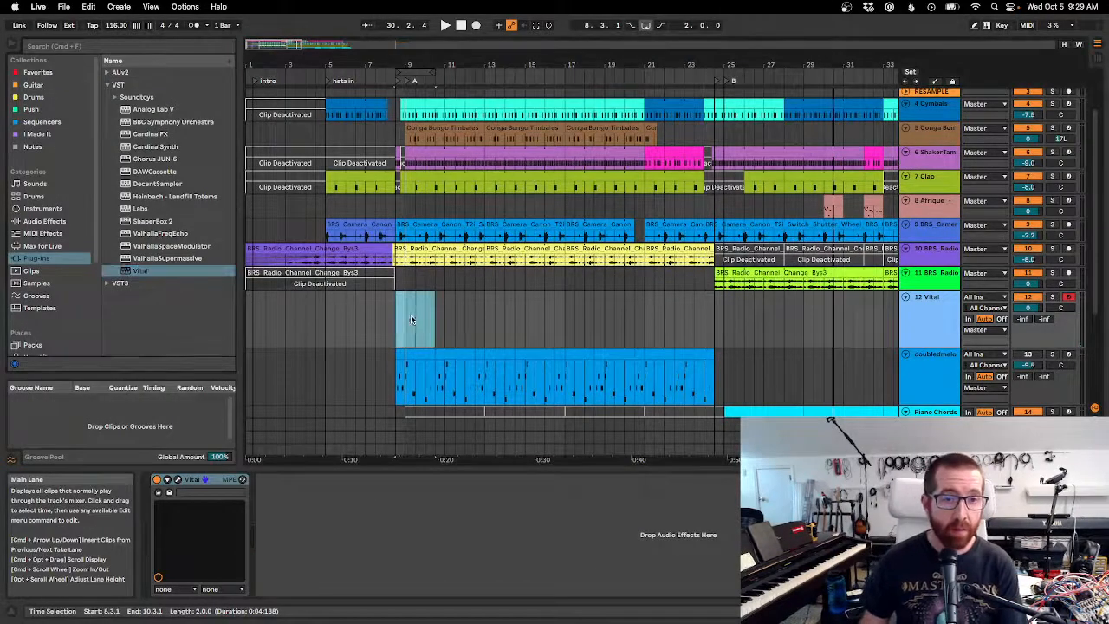
Play section A from its start, then move the arrangement loop region to 17.1.1 and extend it to four bars.
key(space)
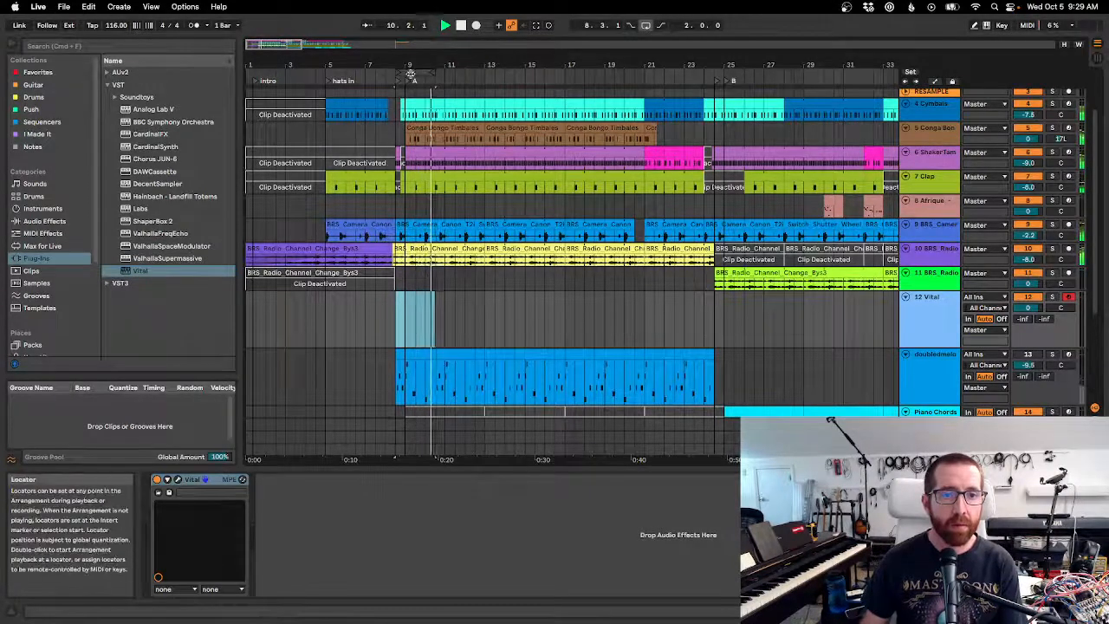
drag(423, 75, 584, 106)
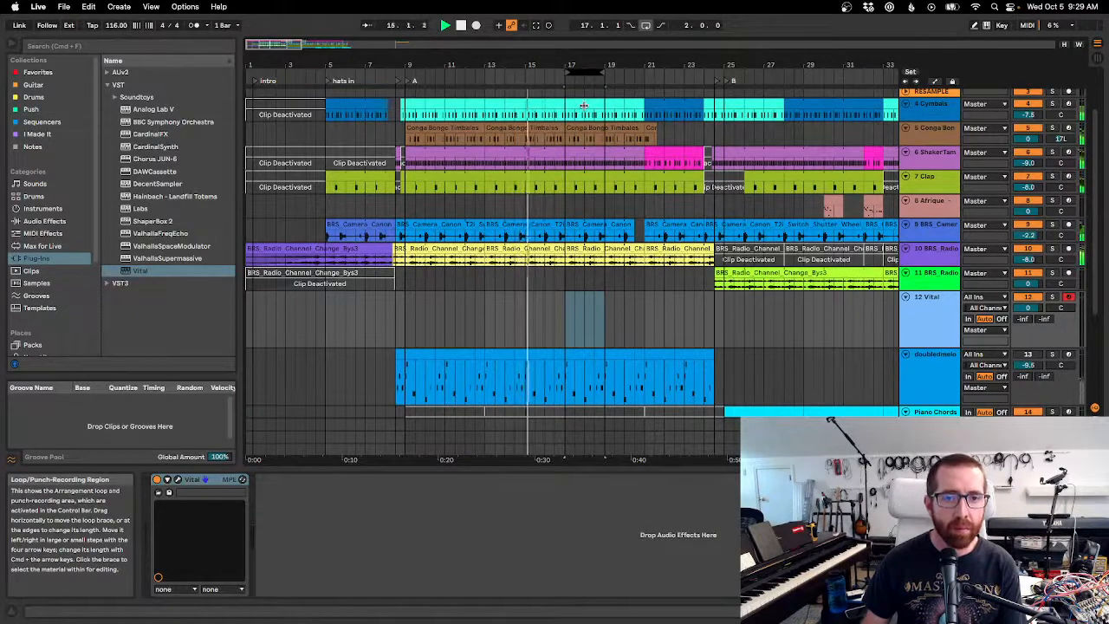
mouse_move(586, 54)
mouse_down()
mouse_move(592, 94)
mouse_move(602, 43)
mouse_up()
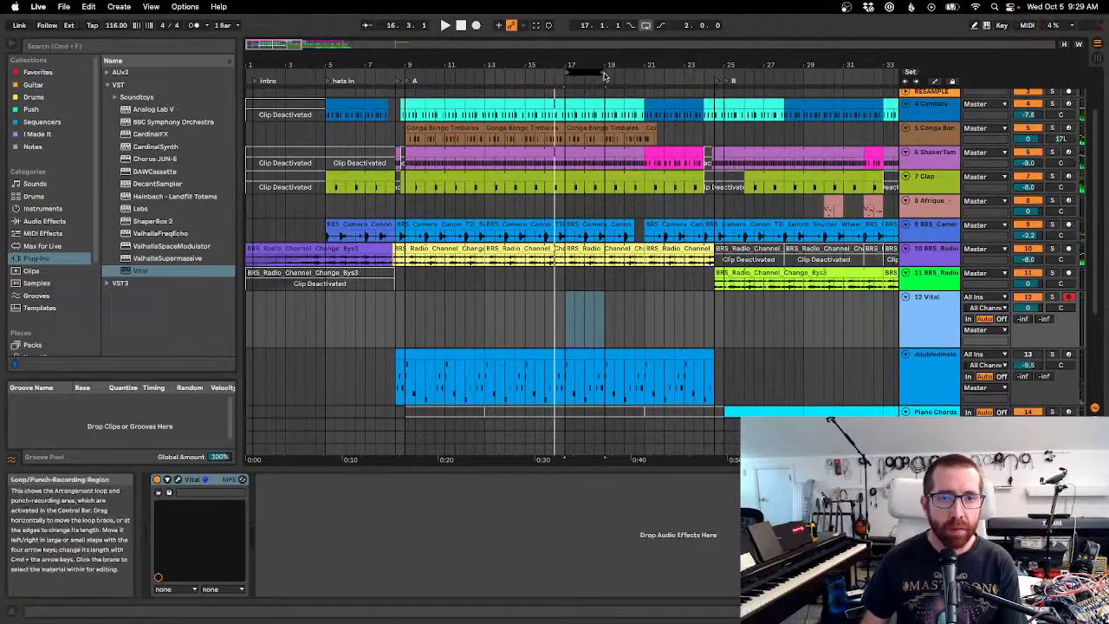
drag(605, 76, 645, 76)
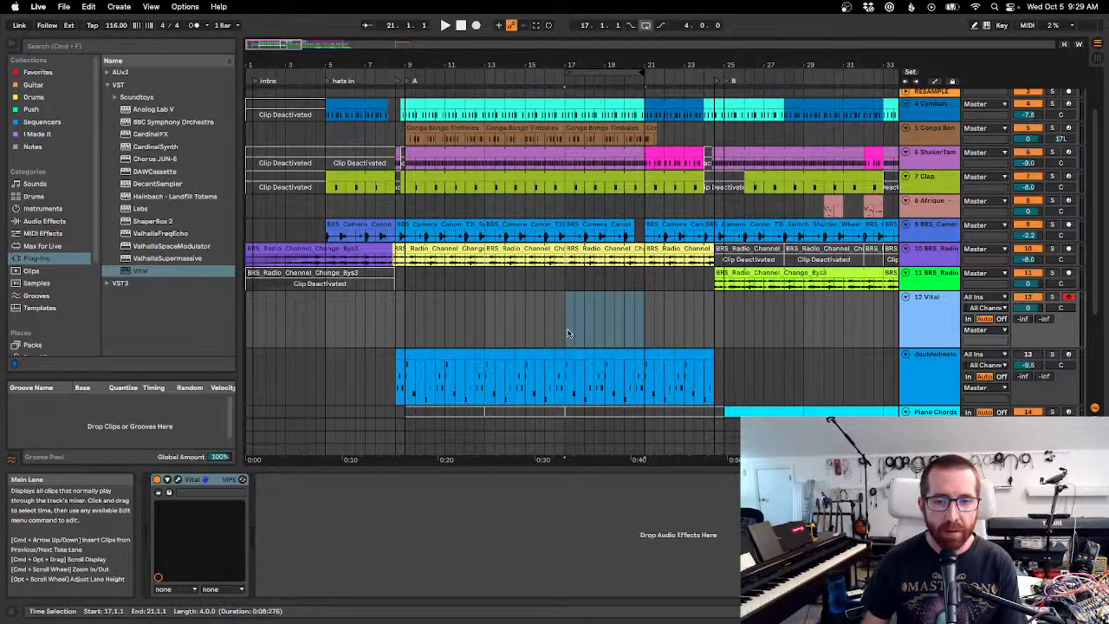
Insert an empty four-bar MIDI clip on the Vital track from 17.1.1 to 21.1.1 and enlarge its note editor.
drag(569, 334, 605, 338)
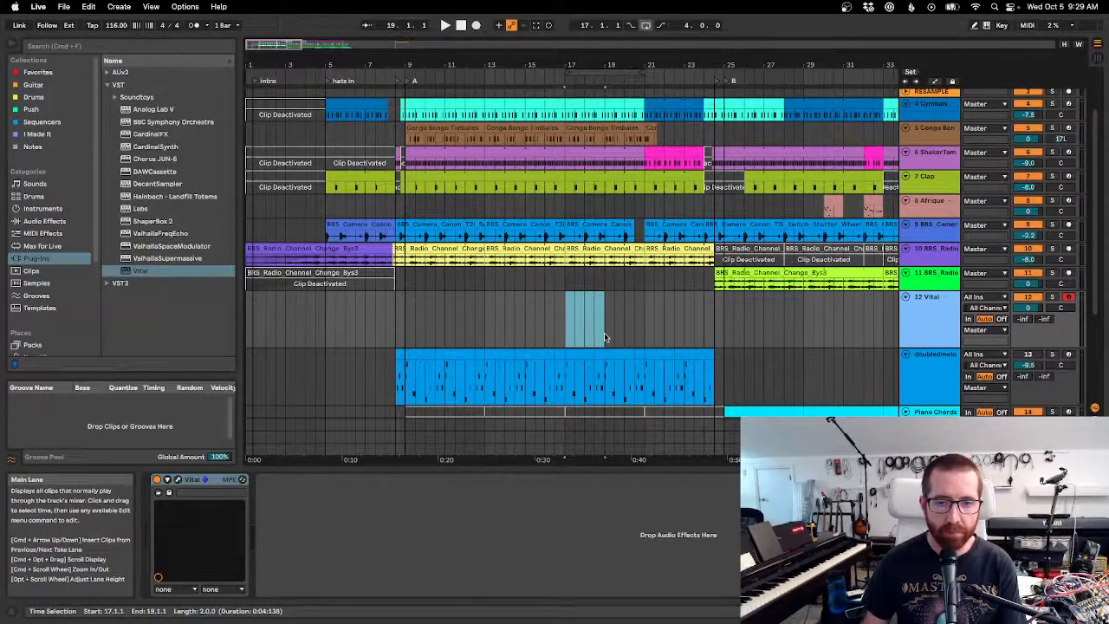
drag(606, 338, 642, 342)
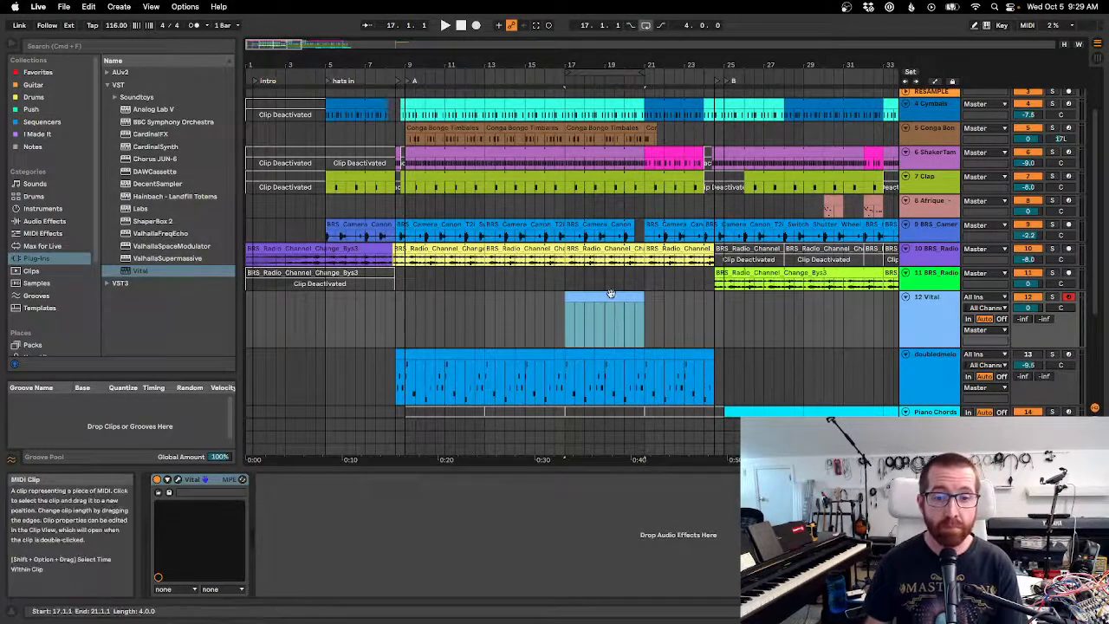
key(super+shift+m)
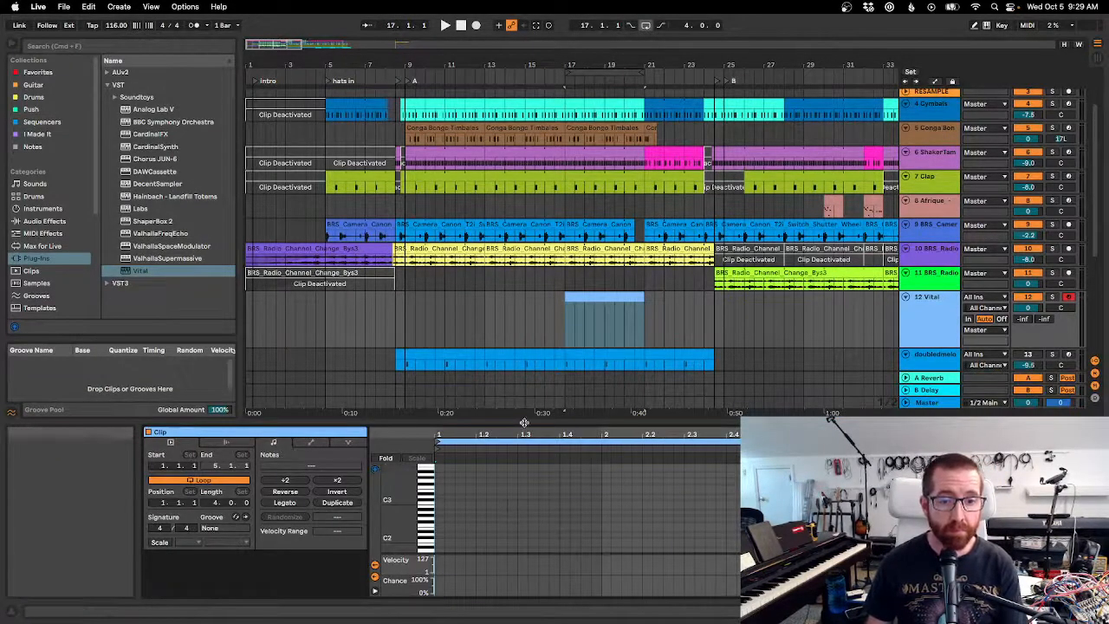
drag(546, 422, 546, 289)
click(462, 385)
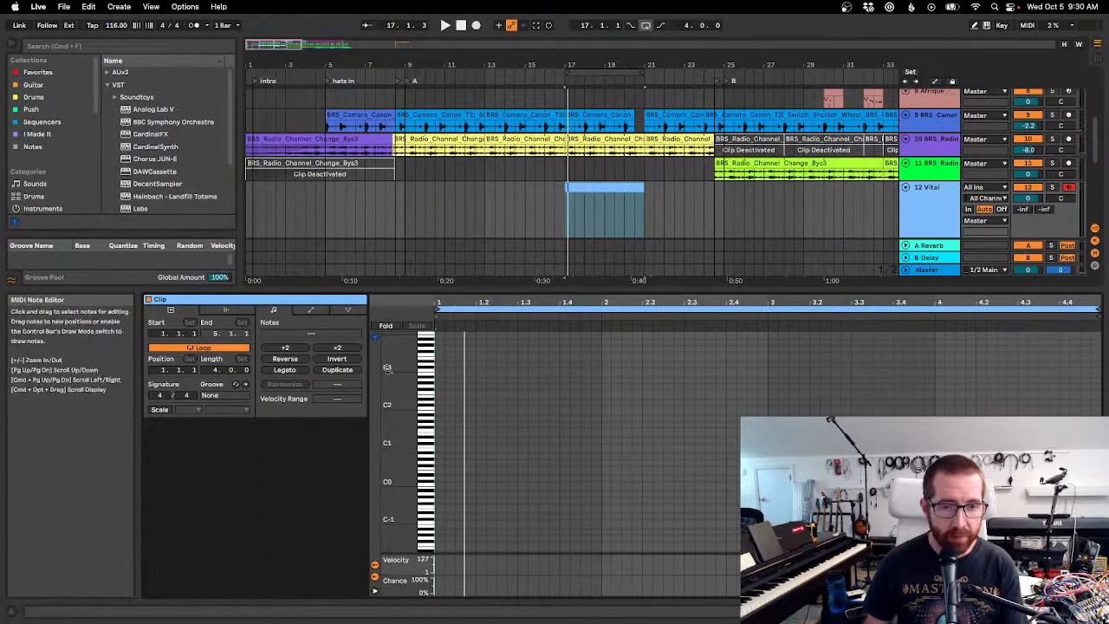
Add short melody notes D4 at 1.1.4, E4 at 1.2.3 and A3 at 1.3.2 in the Vital clip, checking by playback.
drag(420, 405, 421, 388)
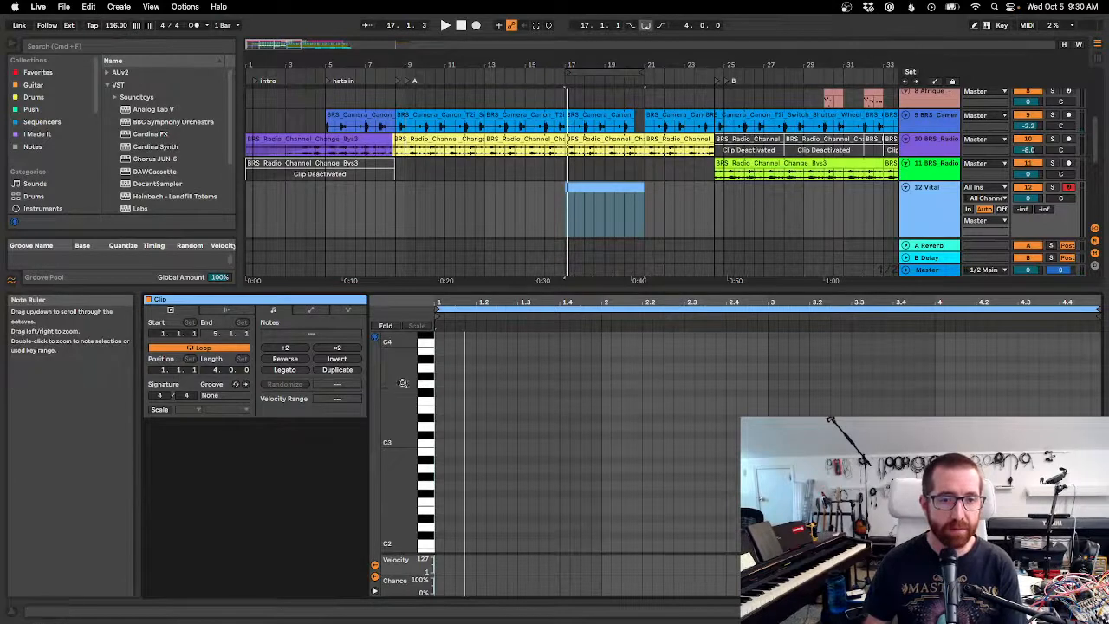
scroll(406, 384, up, 3)
click(468, 394)
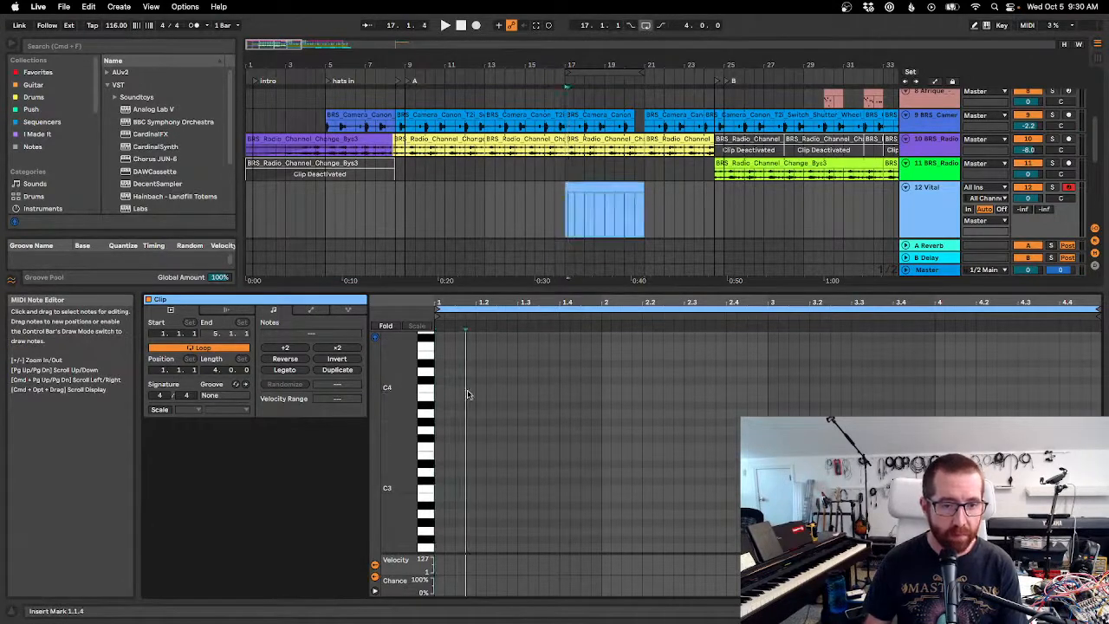
double_click(468, 372)
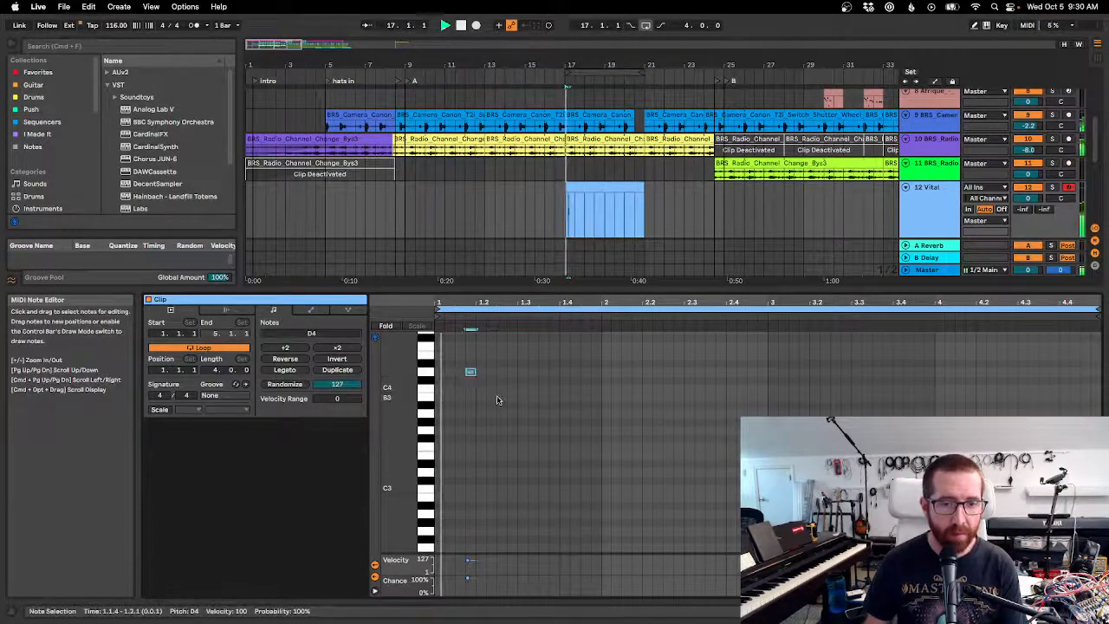
key(space)
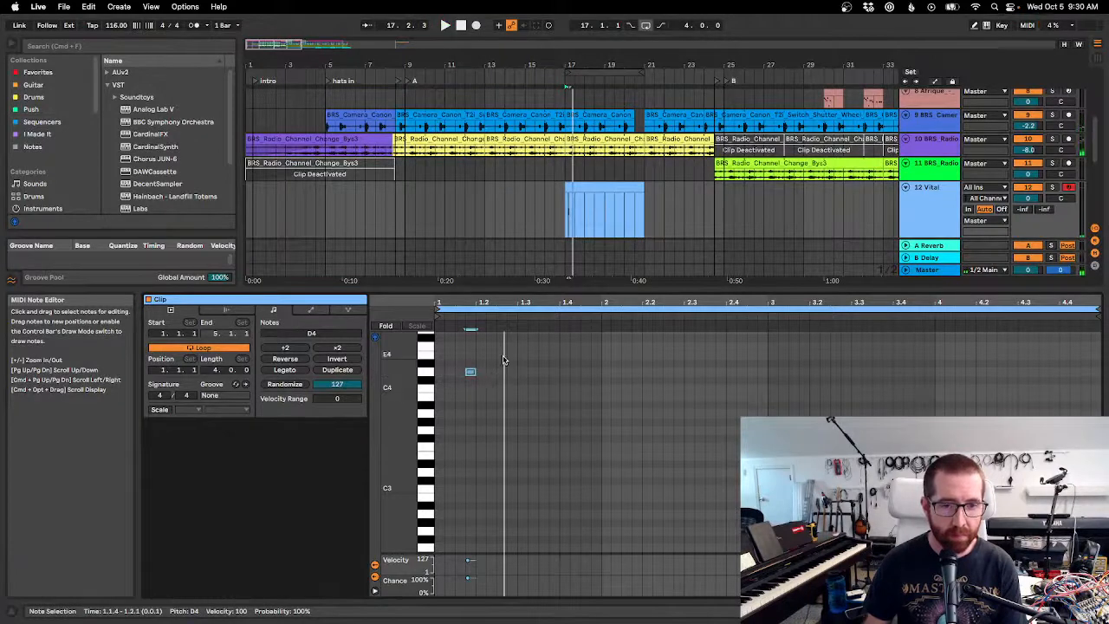
double_click(502, 355)
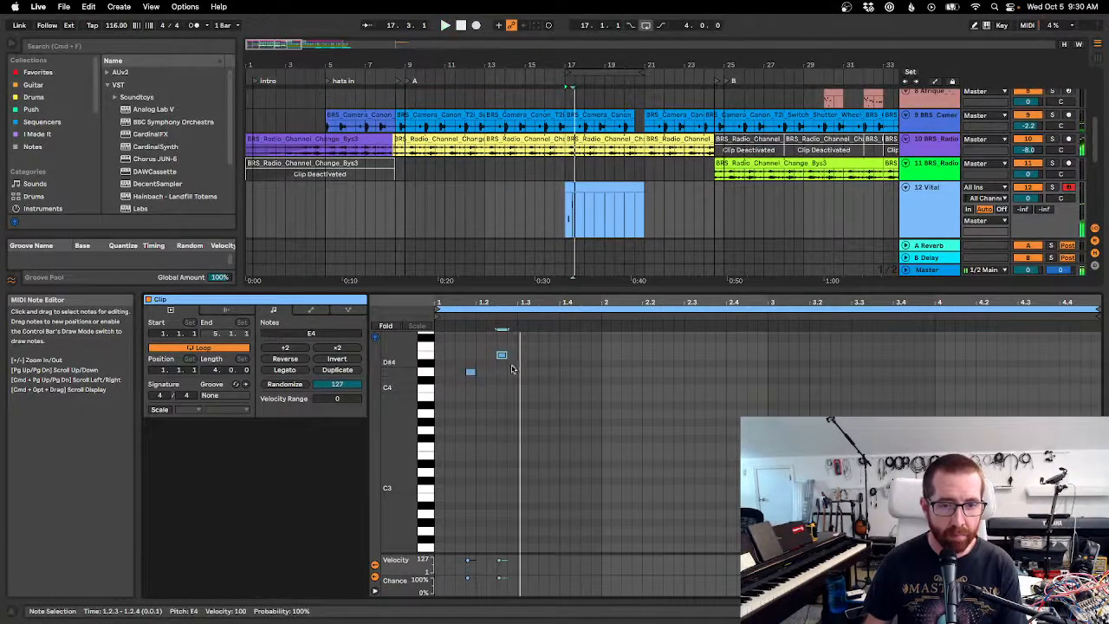
double_click(532, 405)
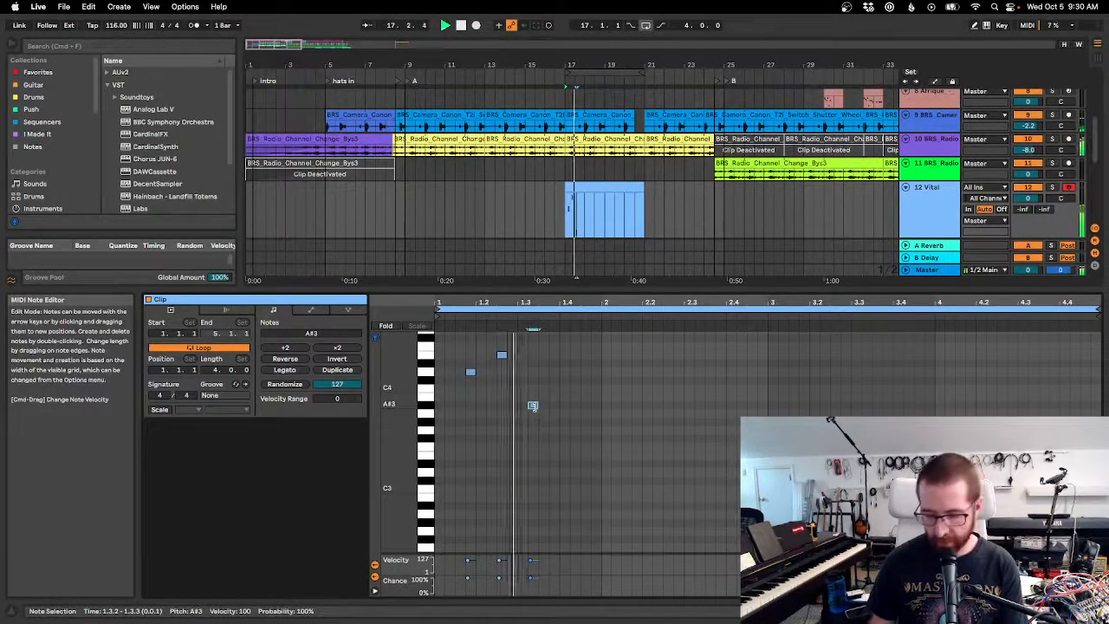
drag(531, 404, 535, 412)
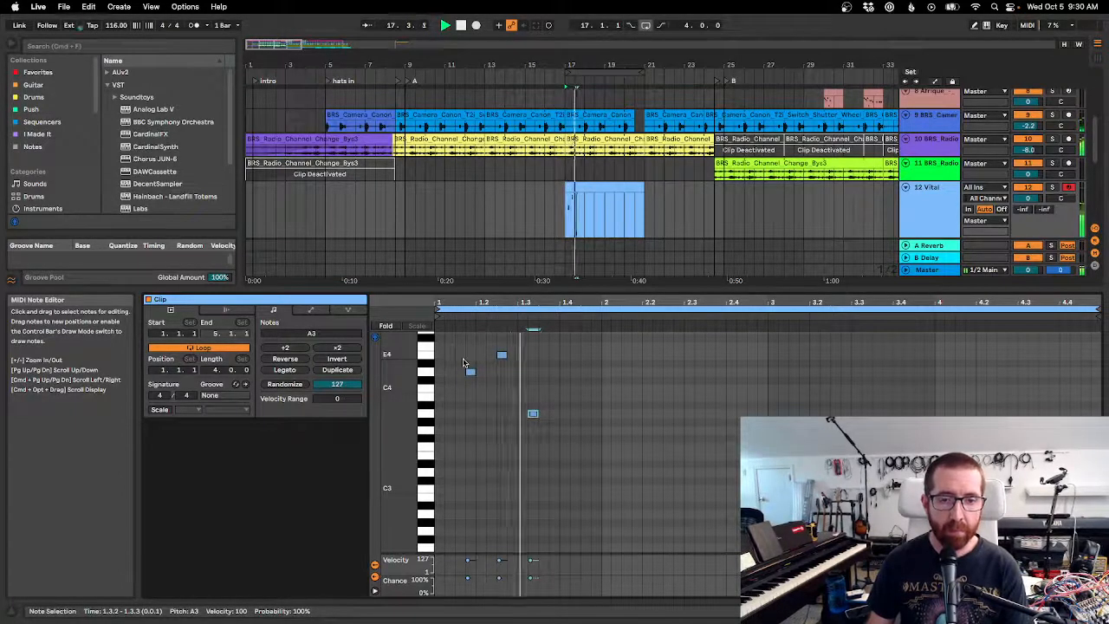
Continue the Vital melody with G3 at 1.4.3, C4 at 2.1.1 and 2.1.4, B3 at 2.2.3 and A3 at 2.3.3.
double_click(596, 431)
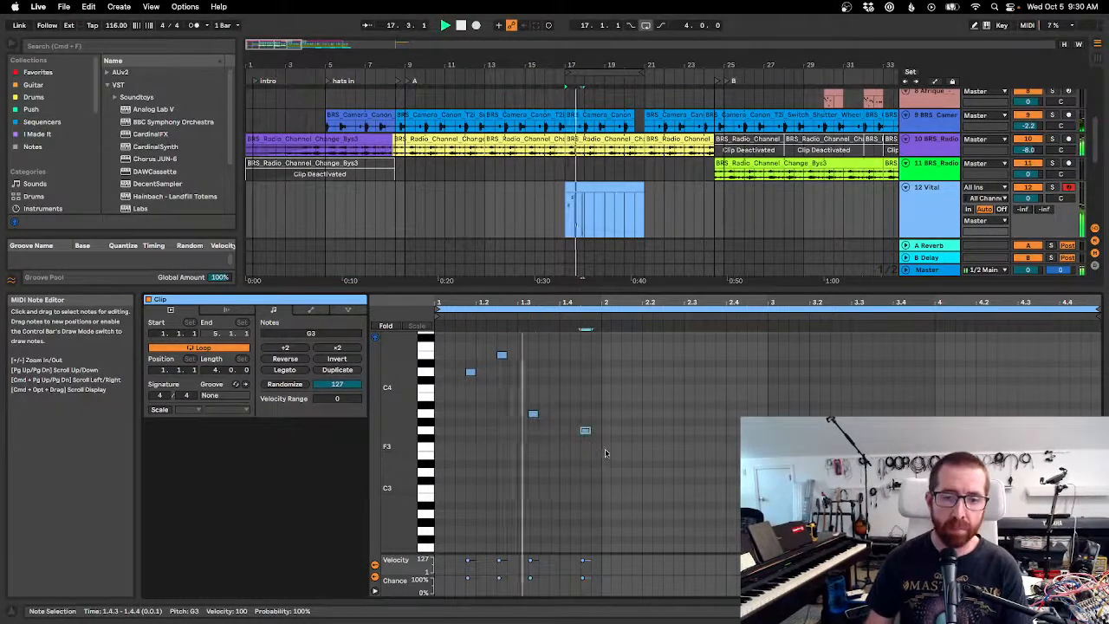
double_click(606, 396)
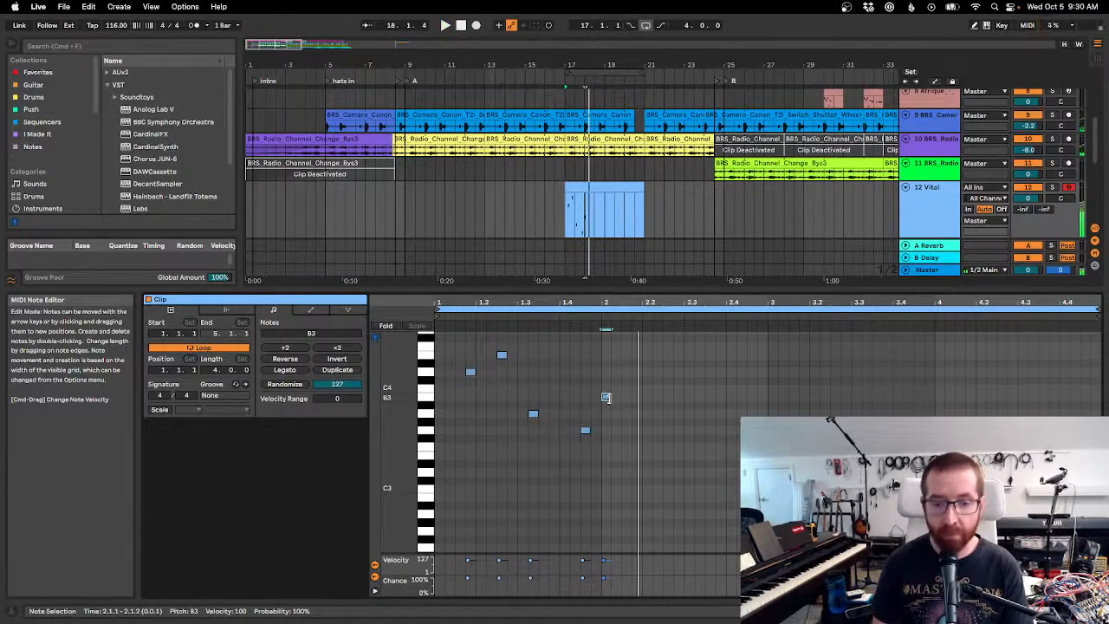
key(Up)
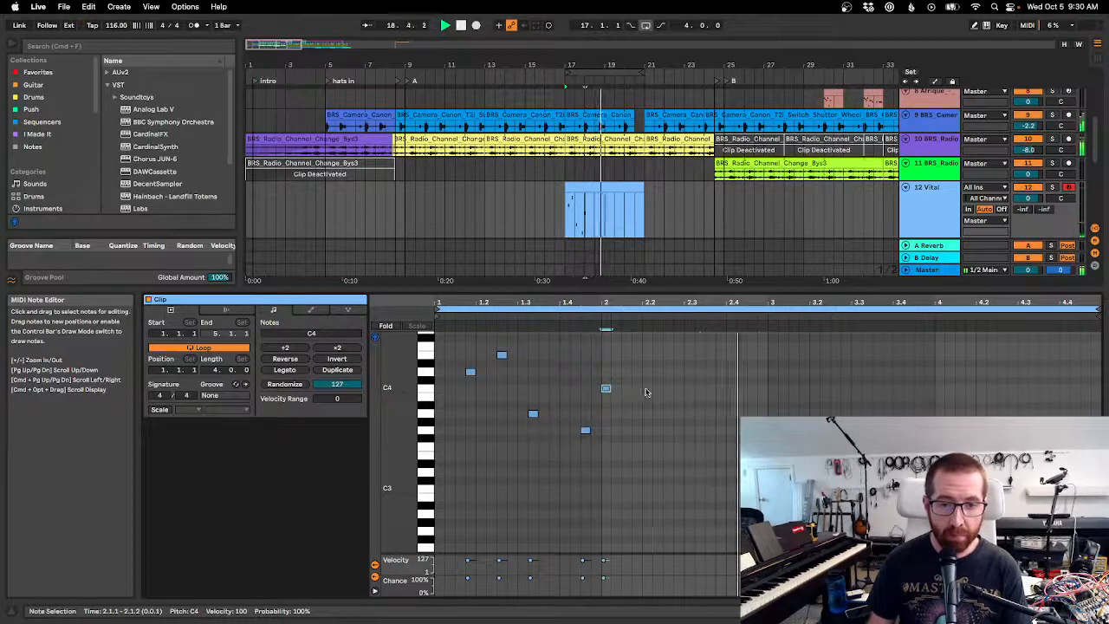
double_click(638, 389)
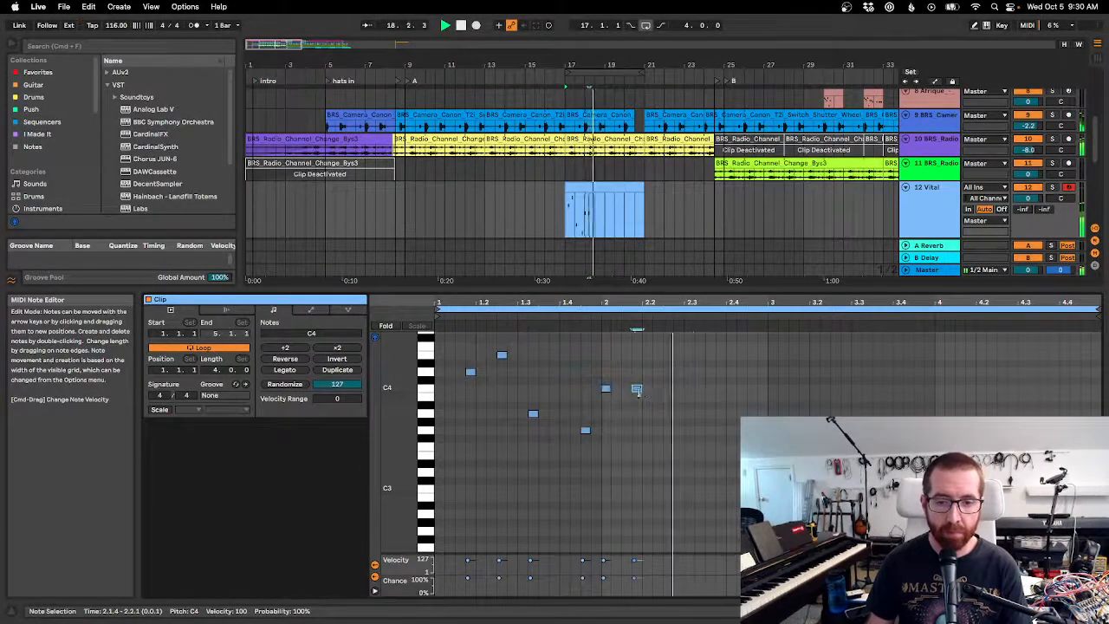
double_click(668, 397)
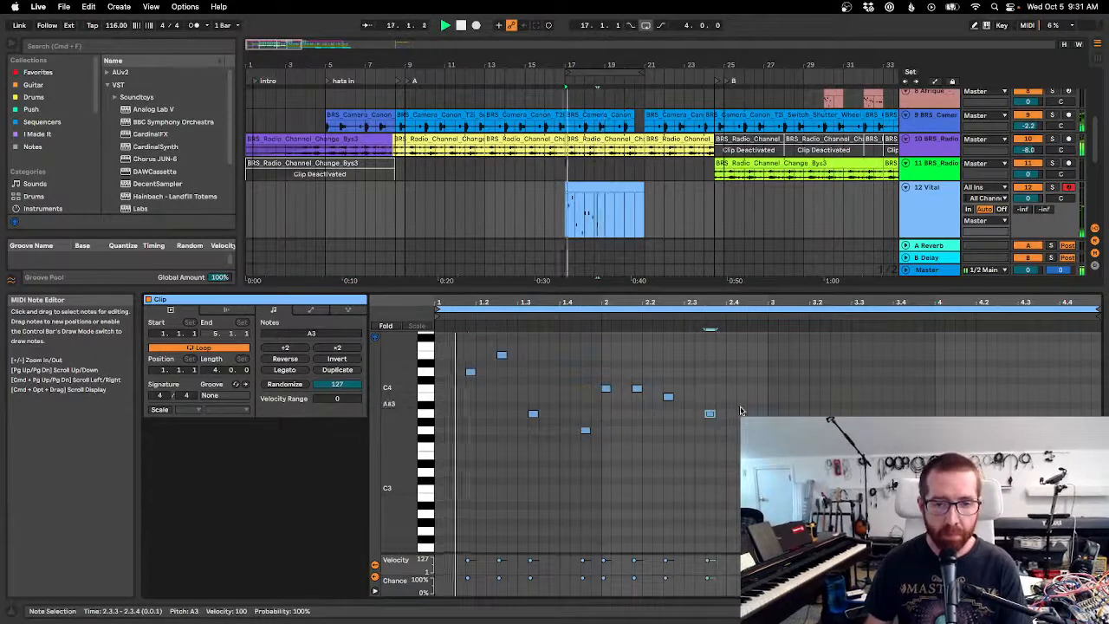
Try all the Vital melody notes one octave higher, then return them to their original octave.
click(528, 462)
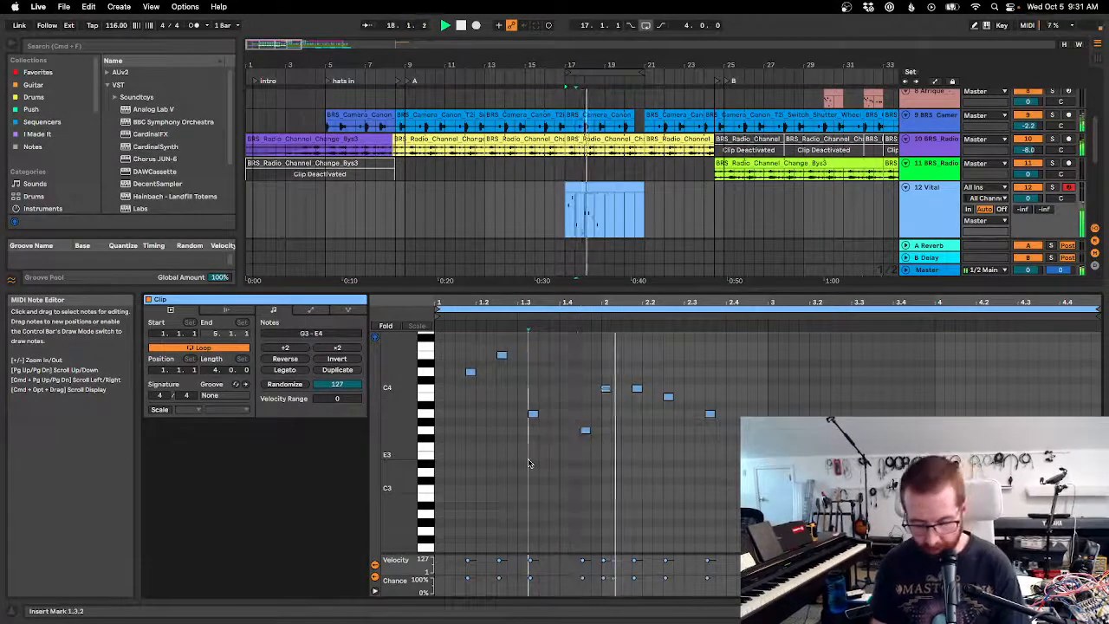
key(super+a)
key(shift+Up)
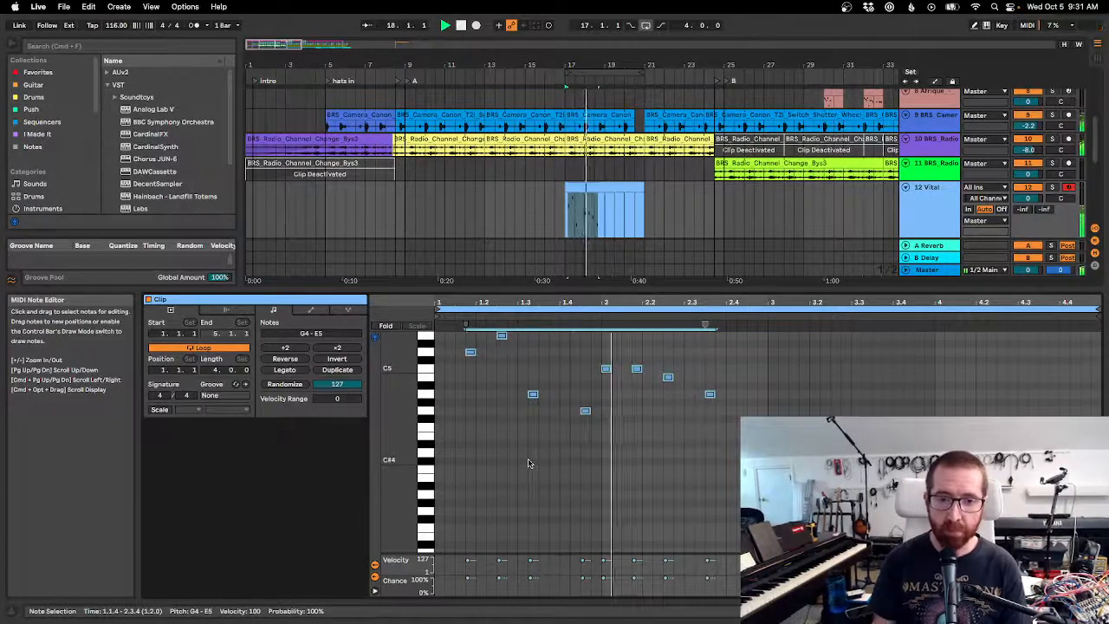
scroll(526, 462, up, 3)
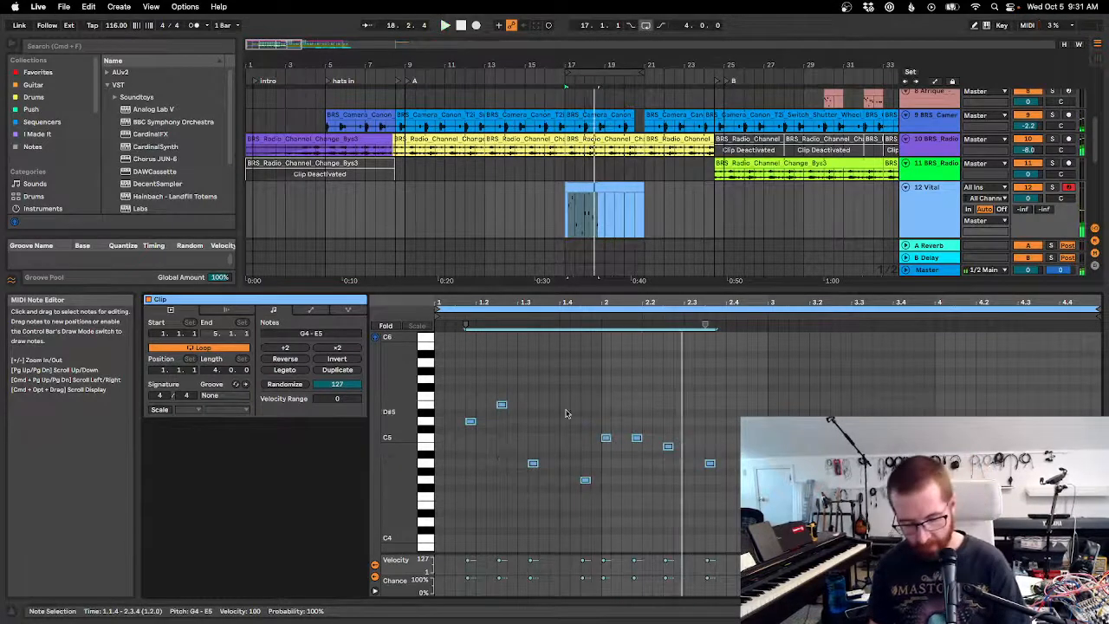
key(shift+Down)
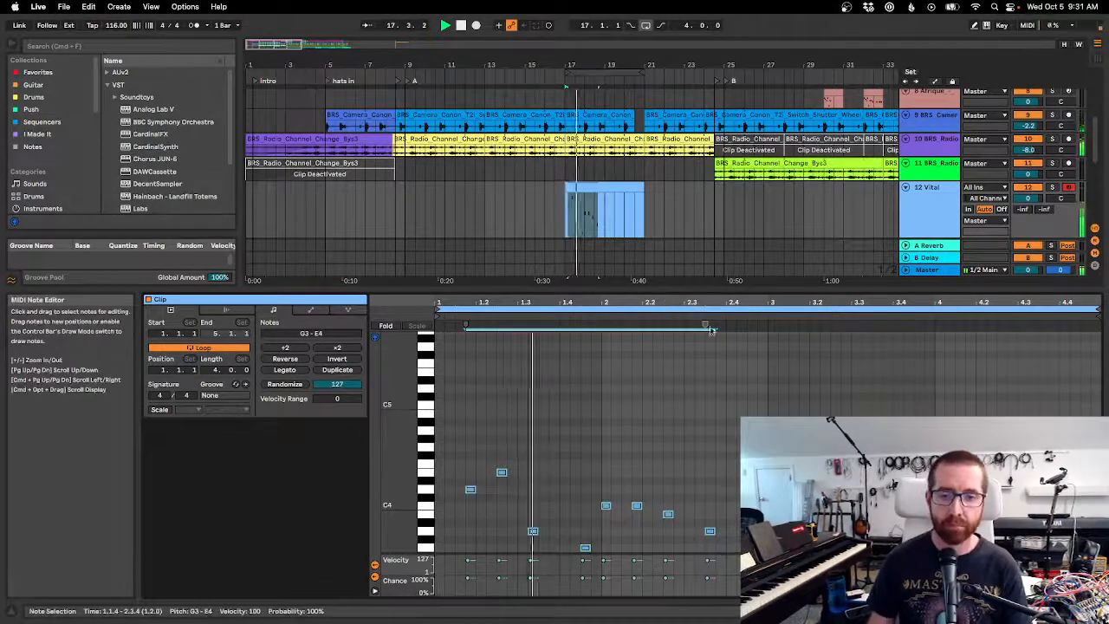
Shorten the Vital clip to two bars, ending at 19.1.1, and duplicate it directly after itself.
drag(730, 303, 730, 313)
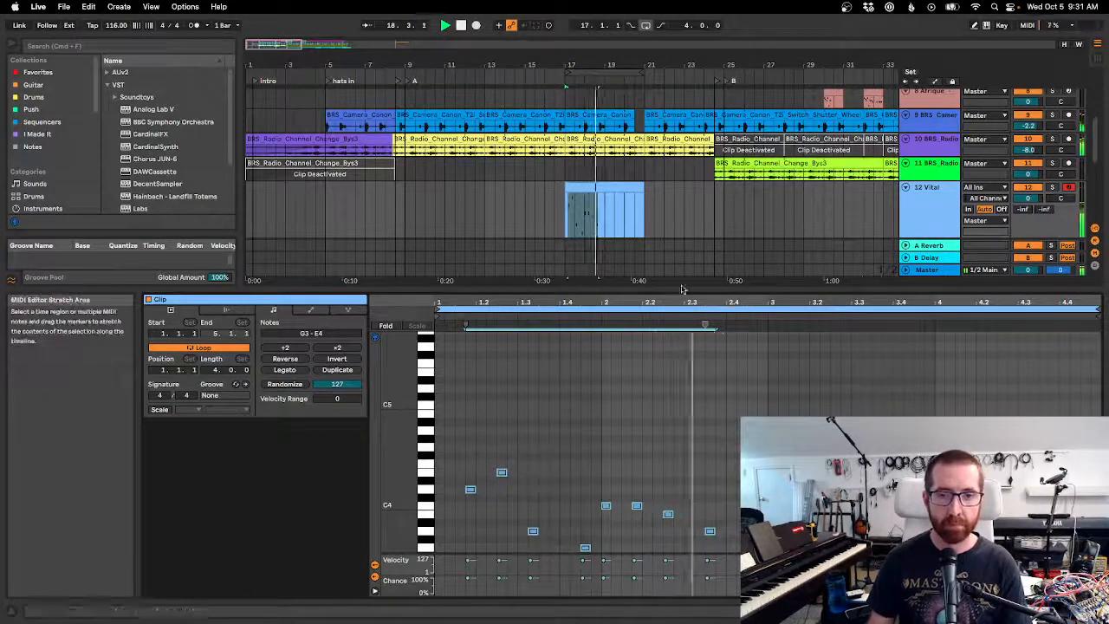
drag(644, 200, 598, 201)
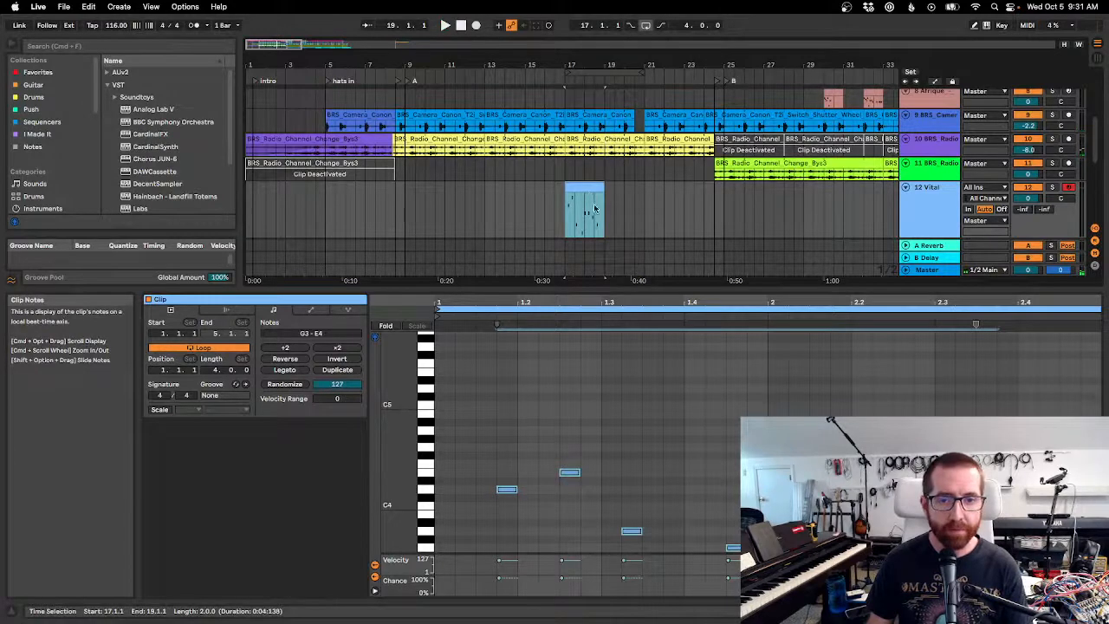
key(super+d)
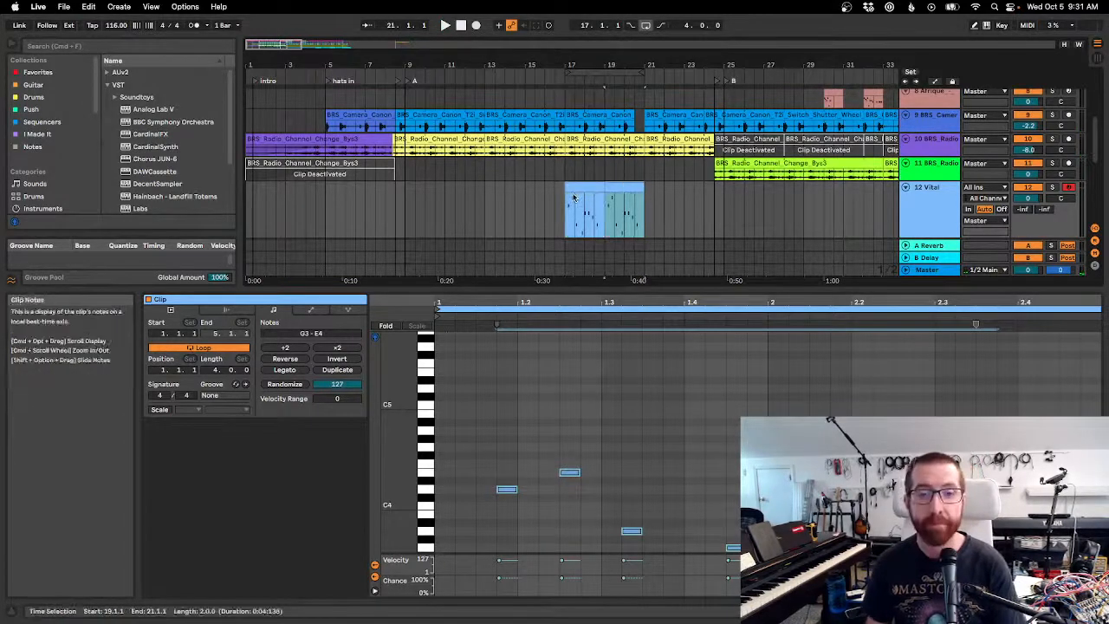
Play the two Vital clips with the arrangement from 17.1.1 and stop in the second clip.
key(space)
click(578, 187)
key(space)
key(space)
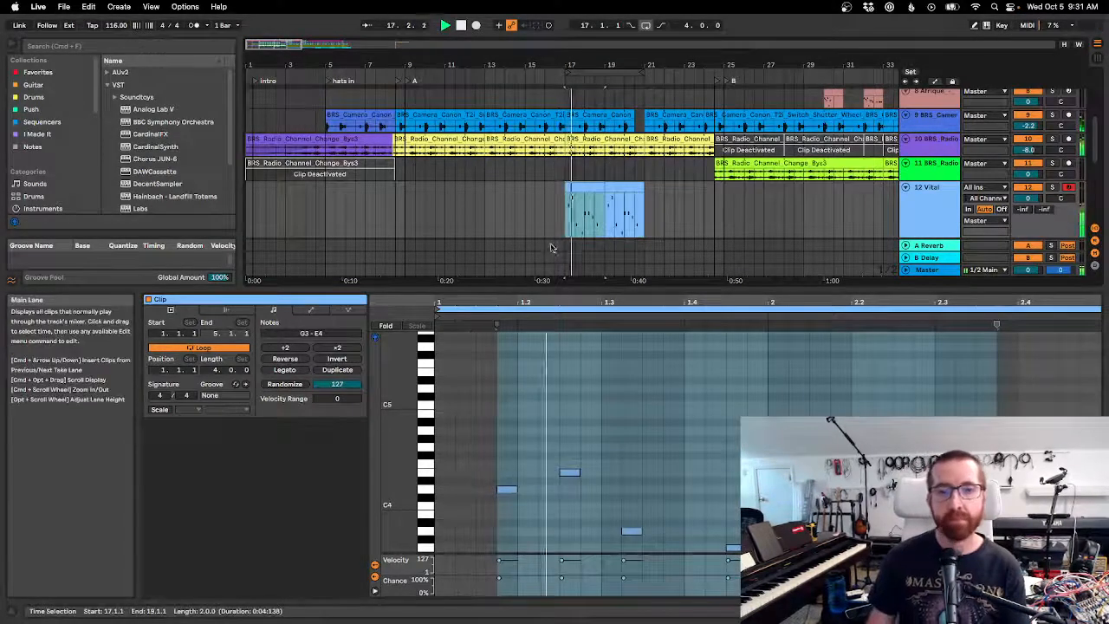
drag(634, 60, 660, 78)
key(space)
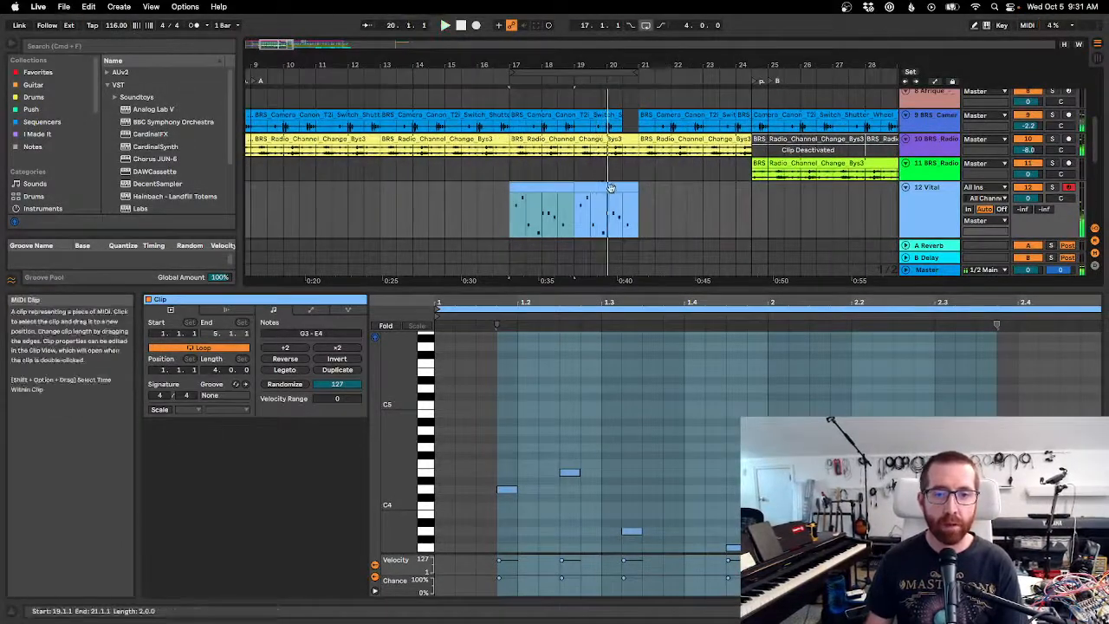
Select both Vital clips for joint note editing and play bars 17 to 21 with arrangement looping on.
double_click(612, 187)
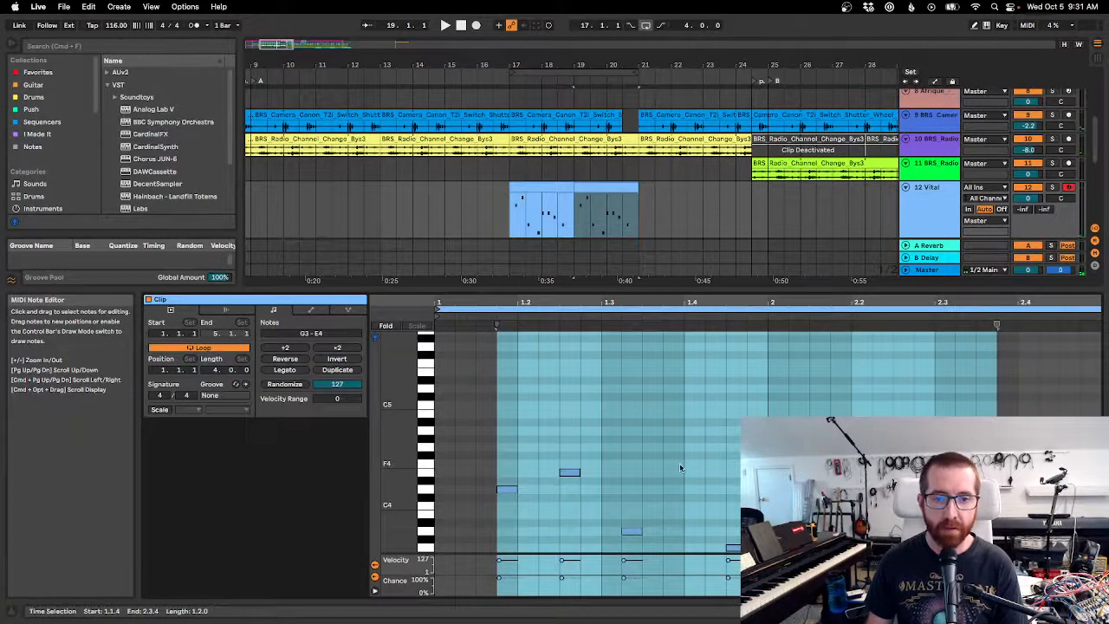
click(588, 197)
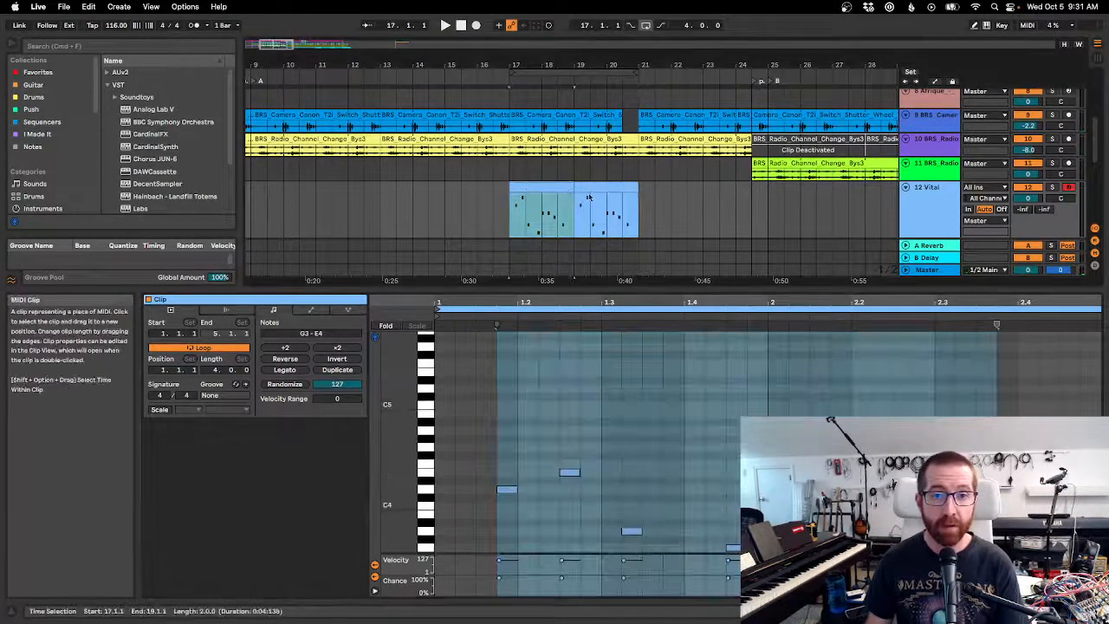
shift+click(596, 187)
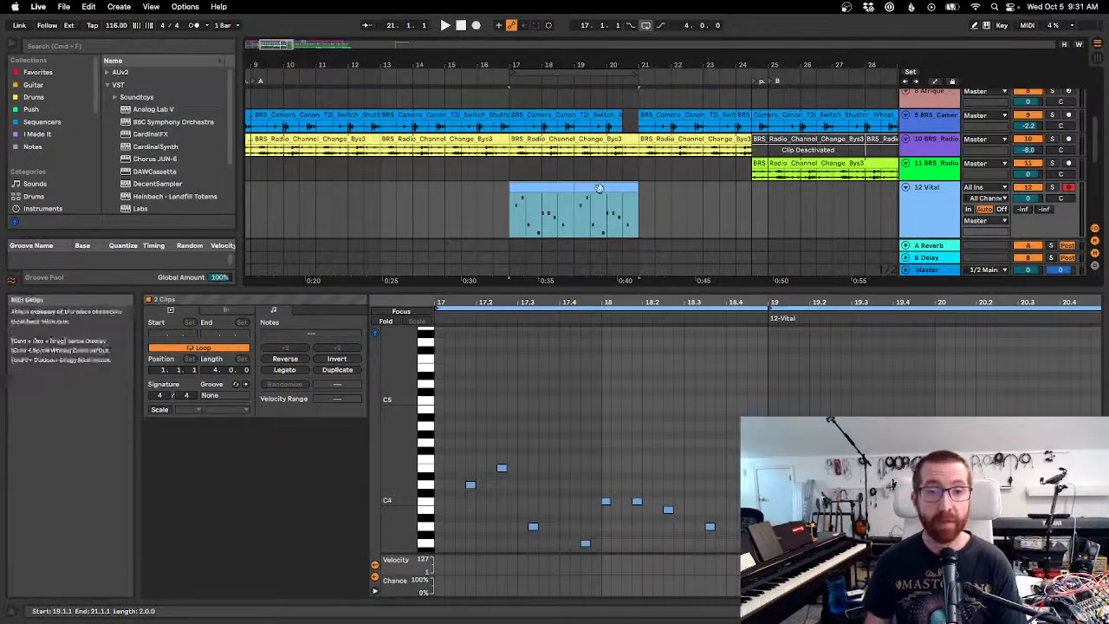
drag(626, 150, 655, 151)
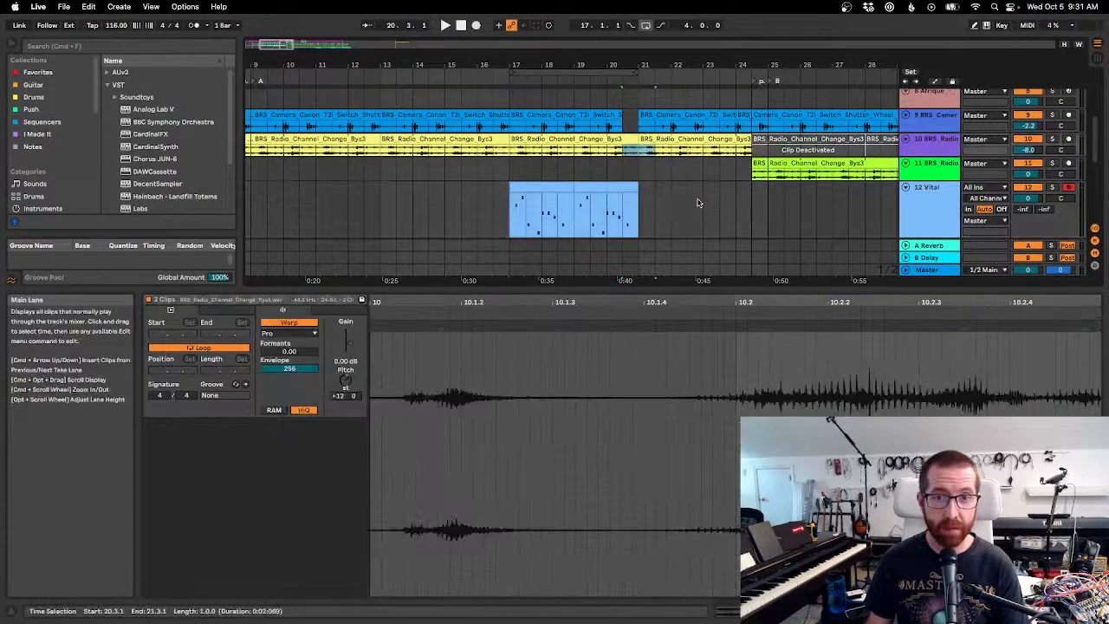
click(583, 187)
shift+click(544, 187)
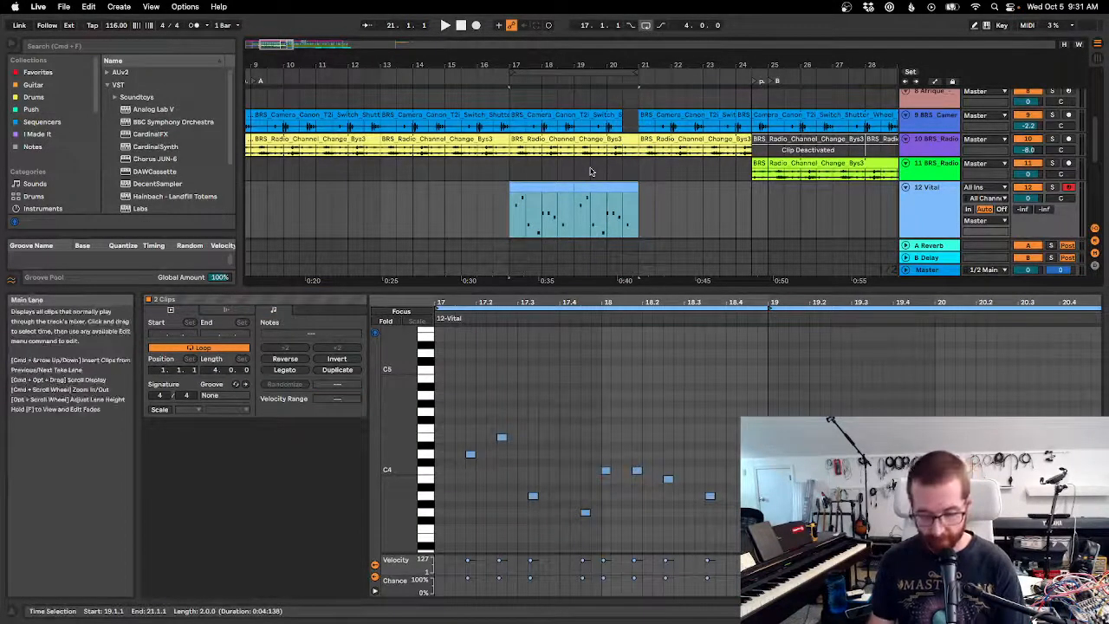
key(space)
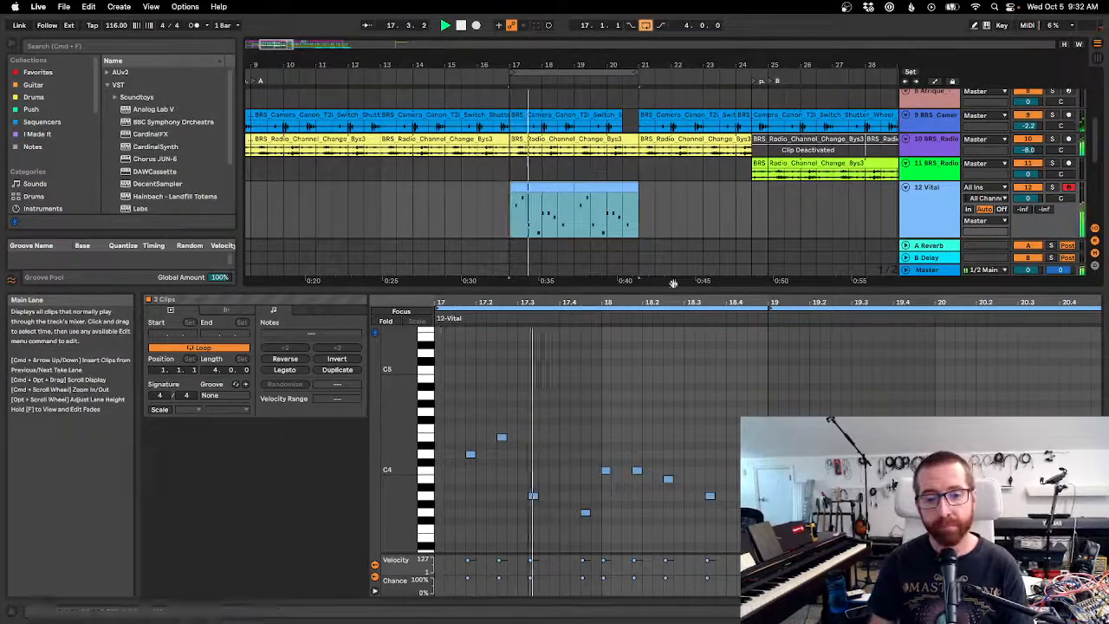
Reverse the melodic direction of the second Vital clip's second-bar notes, set the note at 2.2.3 to B3, and play it back.
click(590, 188)
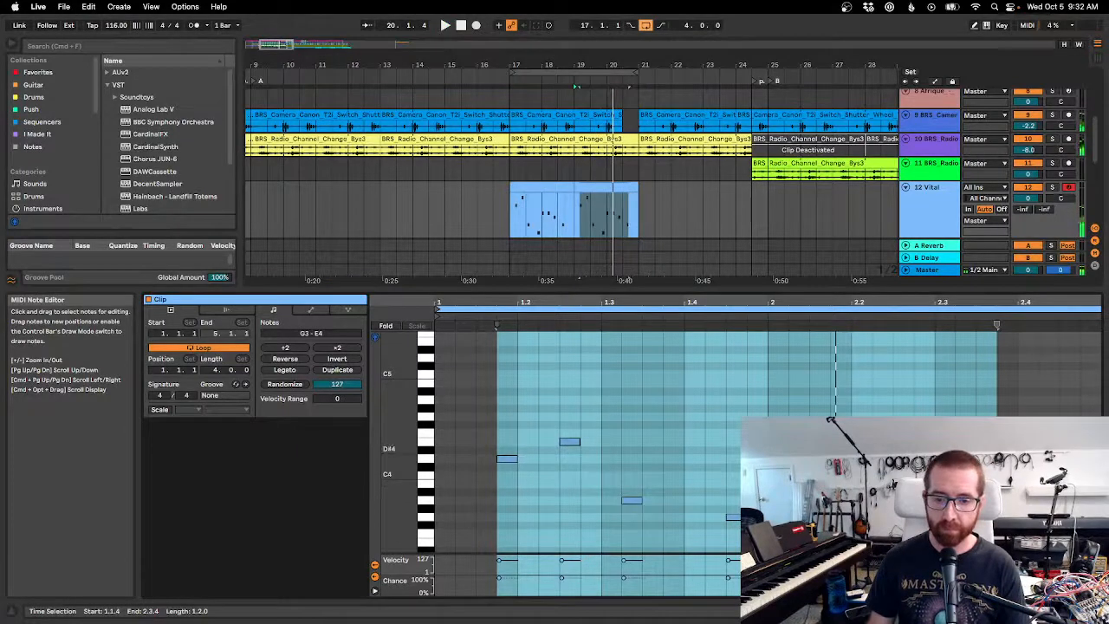
scroll(895, 337, down, 2)
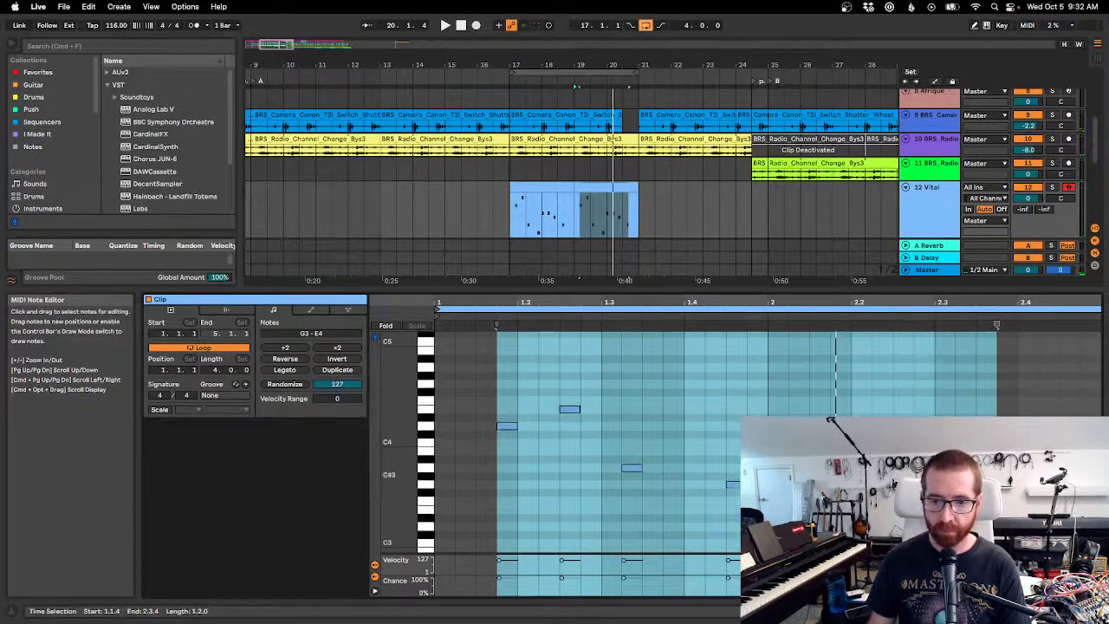
click(767, 425)
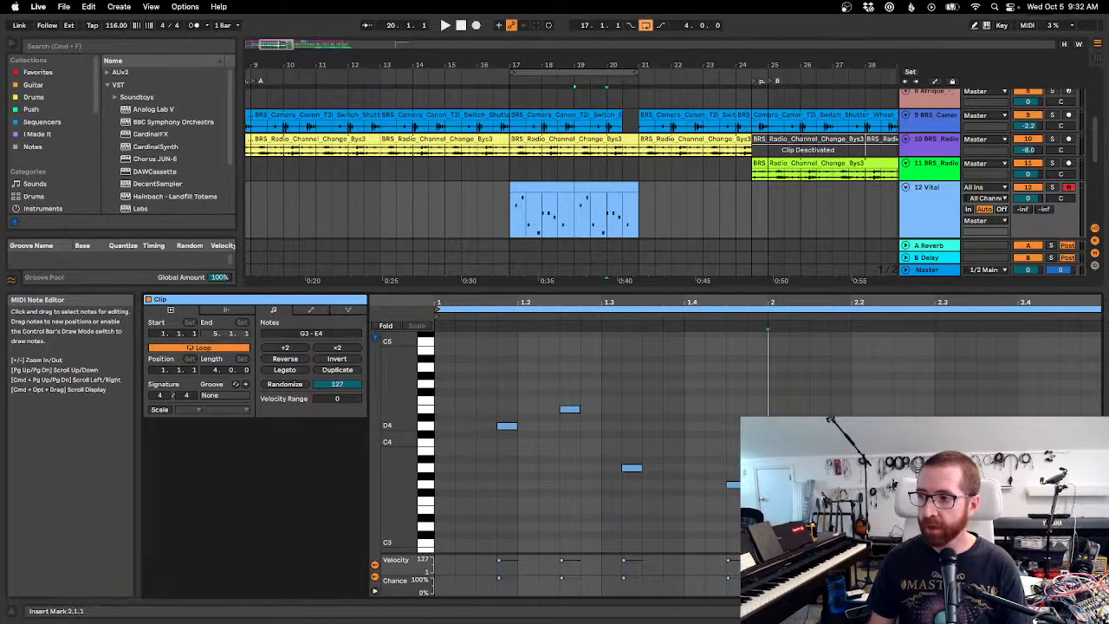
drag(770, 414, 1003, 468)
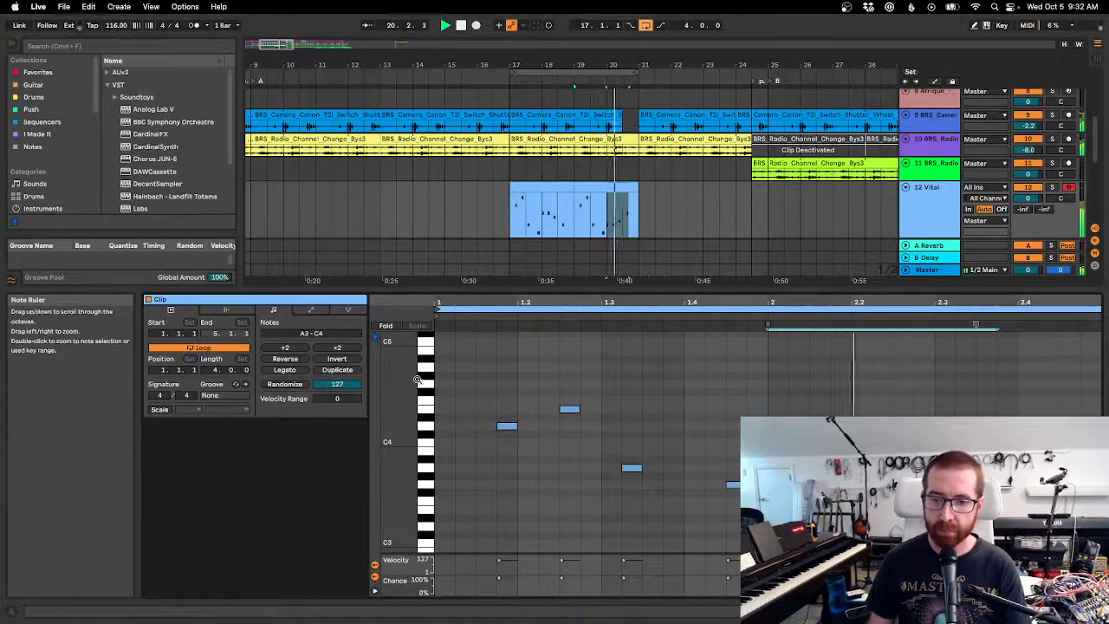
key(space)
click(911, 434)
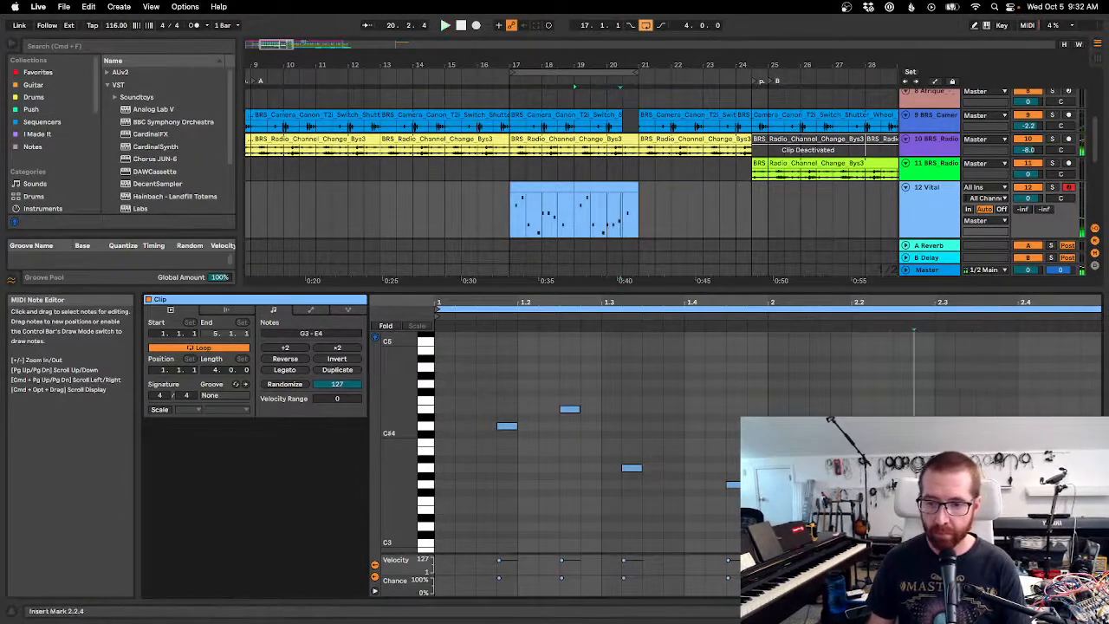
click(903, 459)
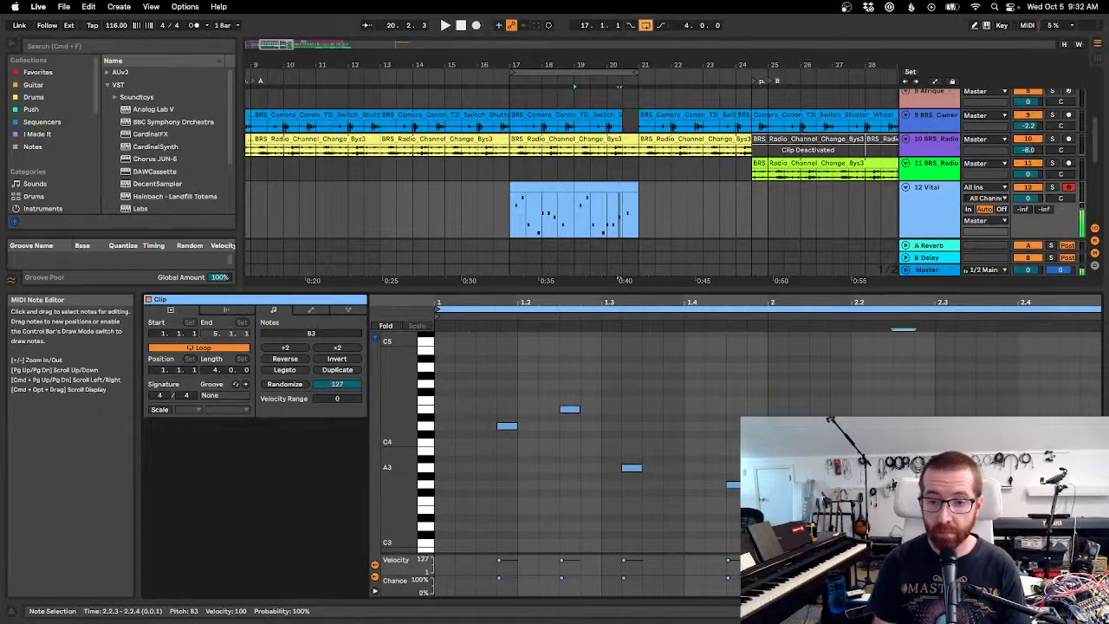
key(space)
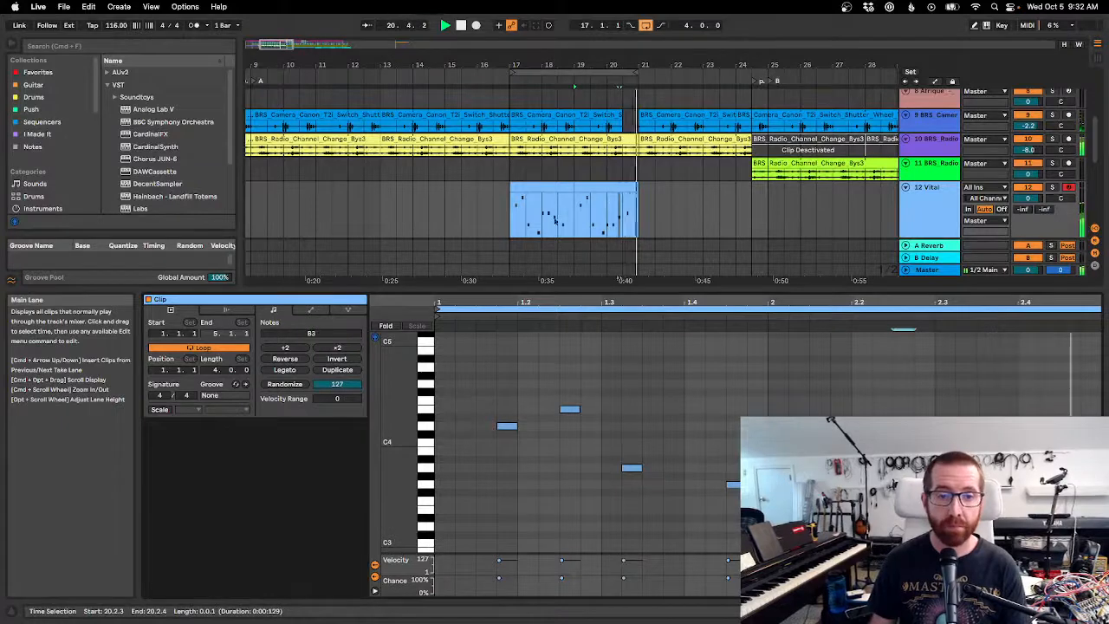
Compare both Vital clips during playback, then set the second clip's note at 2.1.1 to D4.
click(530, 185)
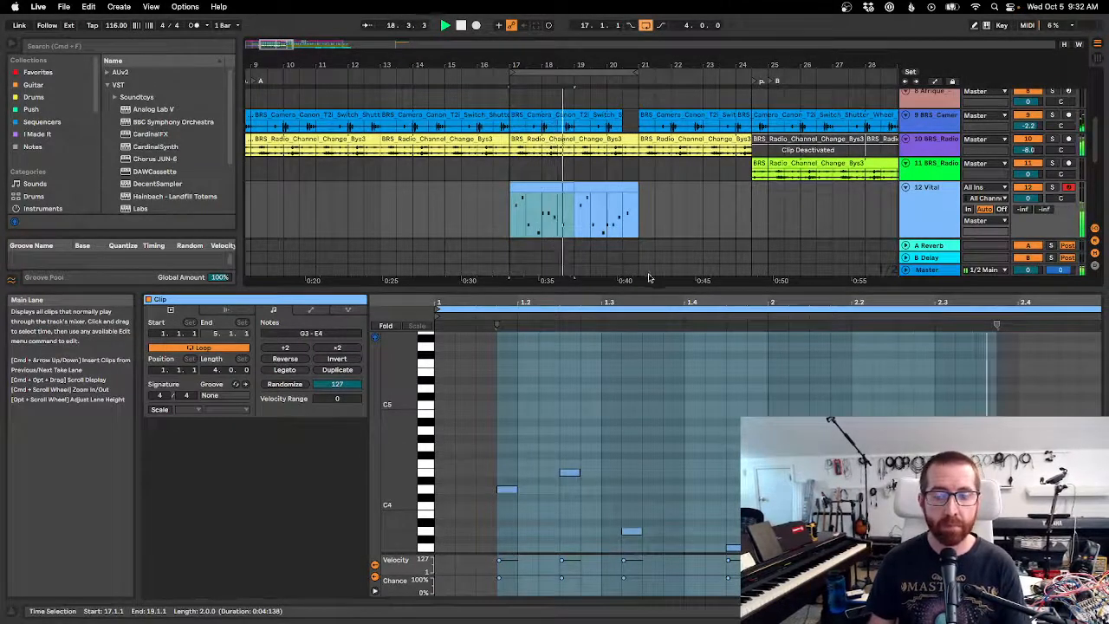
click(593, 188)
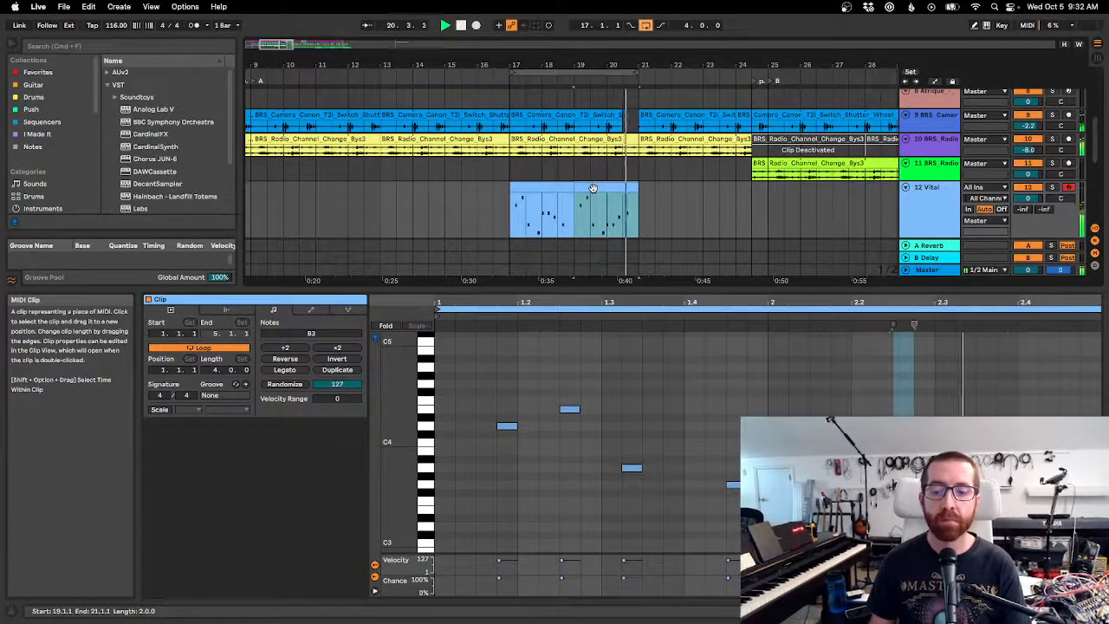
key(space)
click(778, 469)
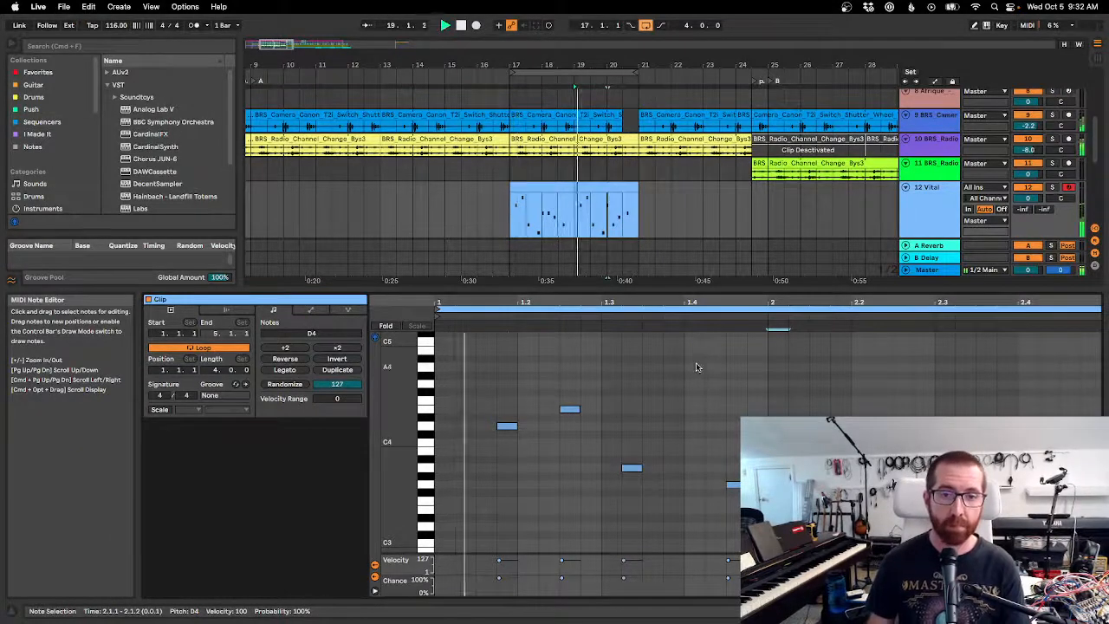
Recolour the second Vital clip, at bars 19 to 21, cyan.
drag(644, 65, 642, 62)
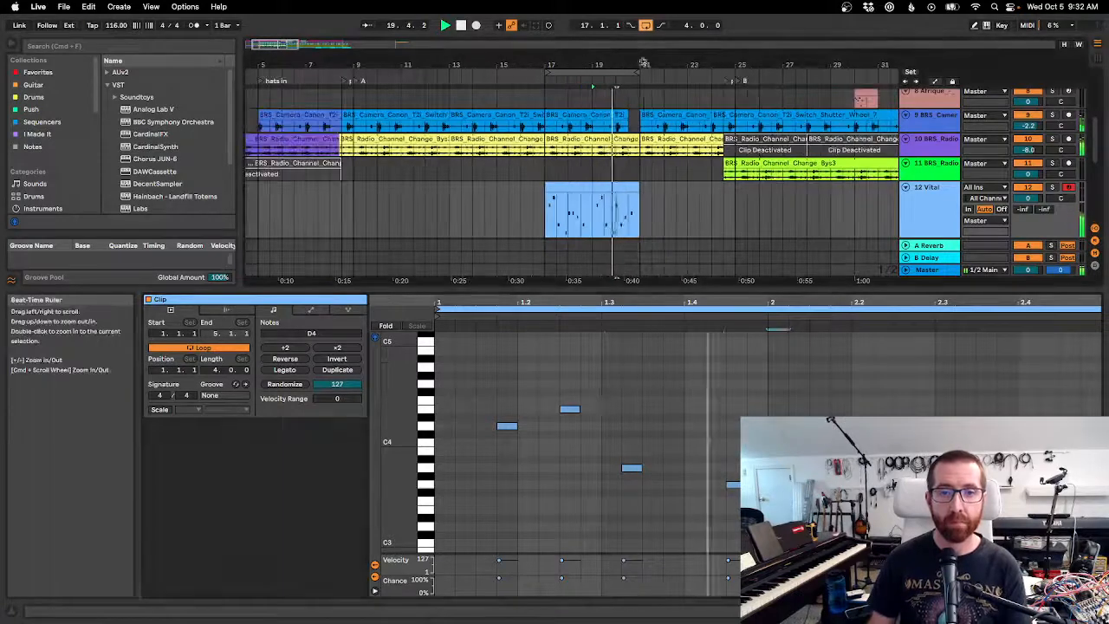
right_click(616, 194)
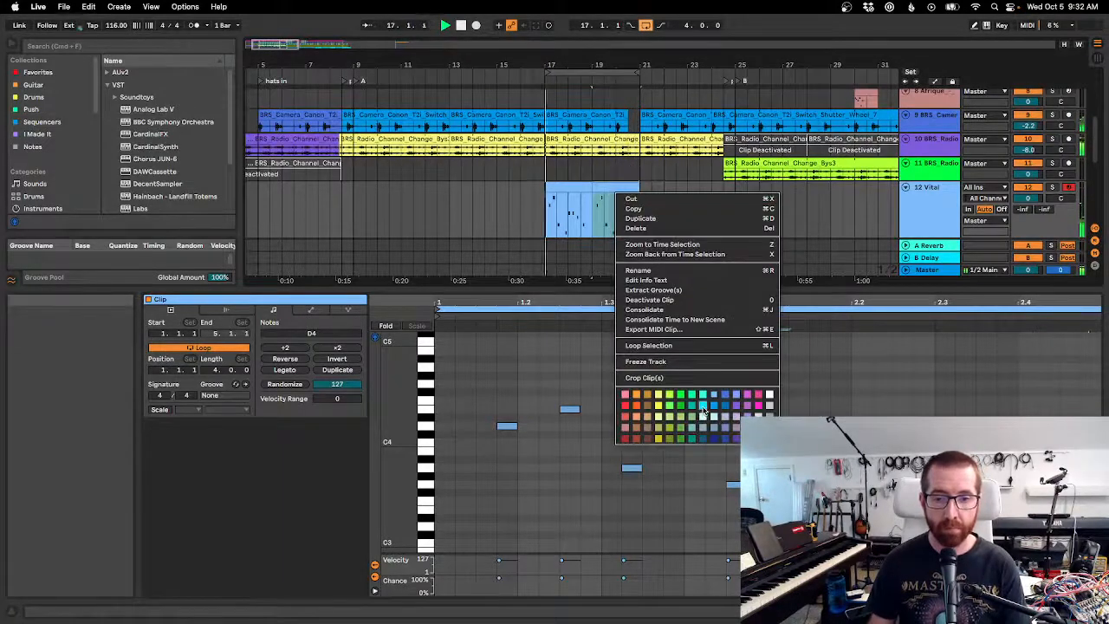
click(703, 406)
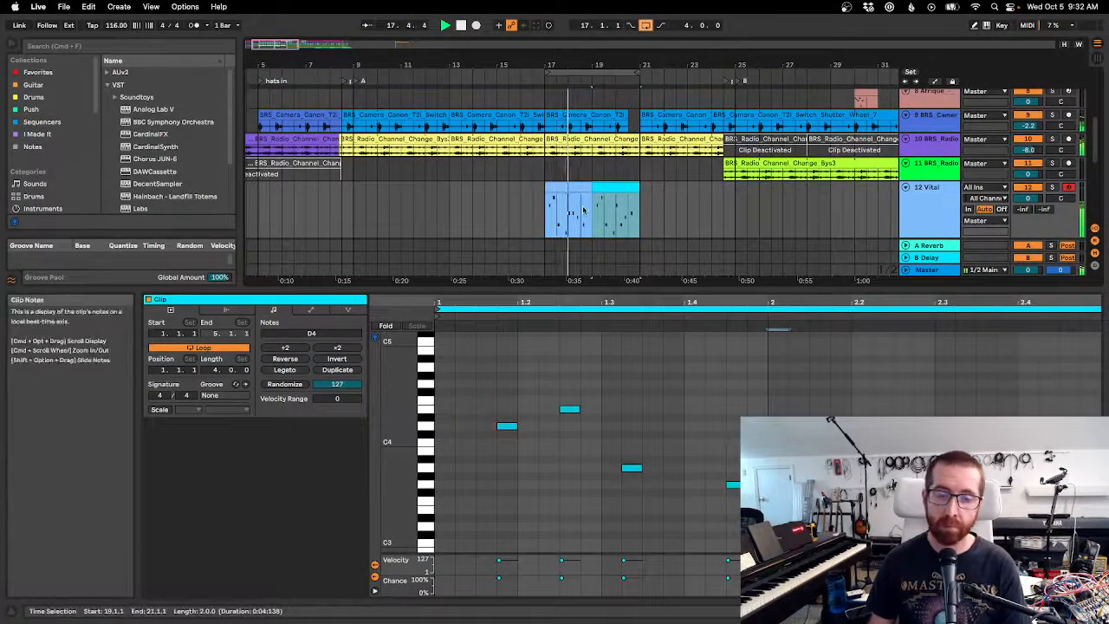
drag(675, 59, 674, 67)
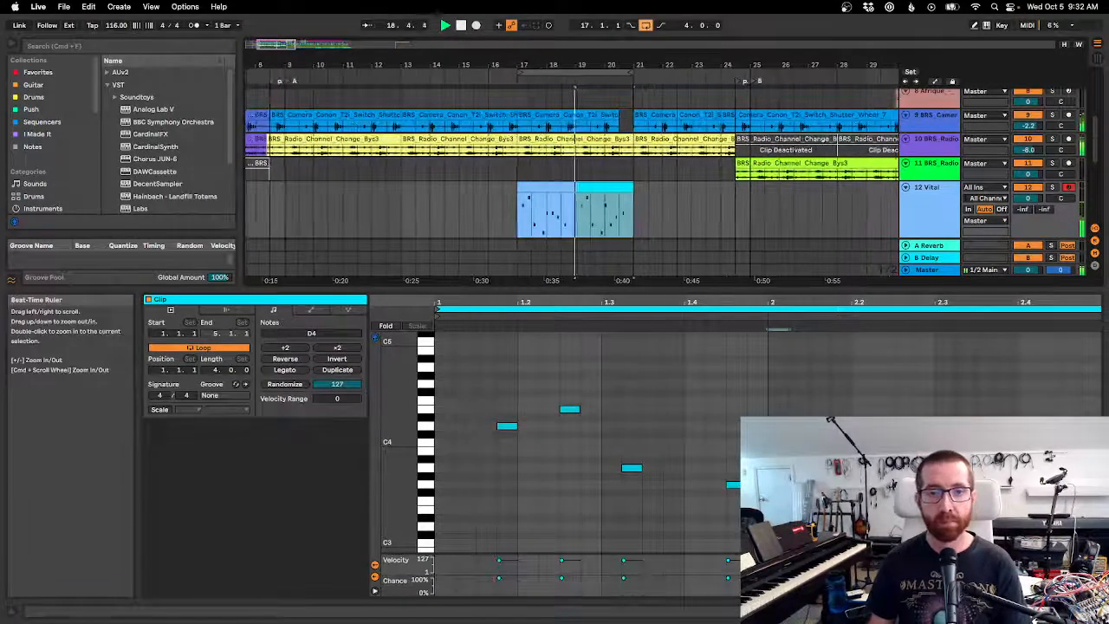
Set Vital's oscillator 1 to the Basic Shapes wavetable with 4 unison voices, lower oscillator 2's level, and close the synth window.
double_click(932, 225)
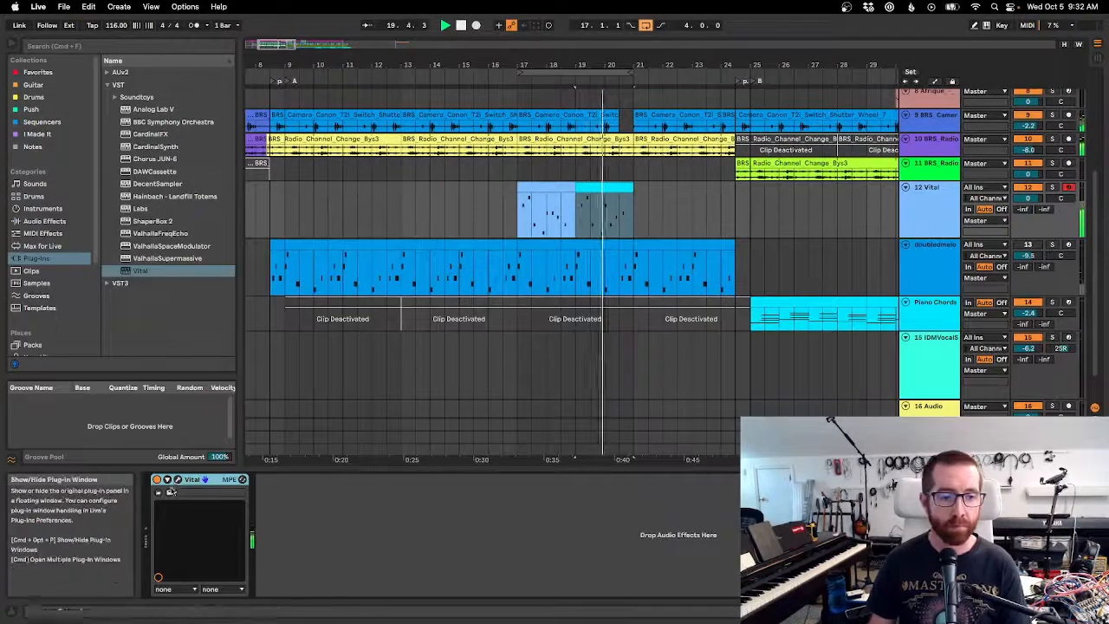
click(170, 491)
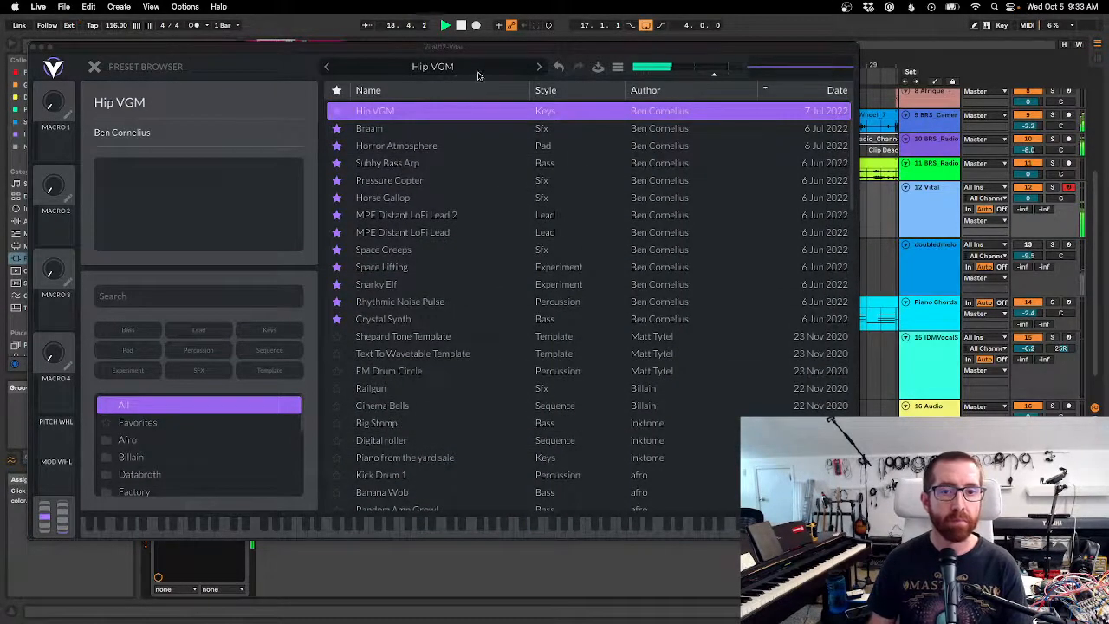
click(434, 73)
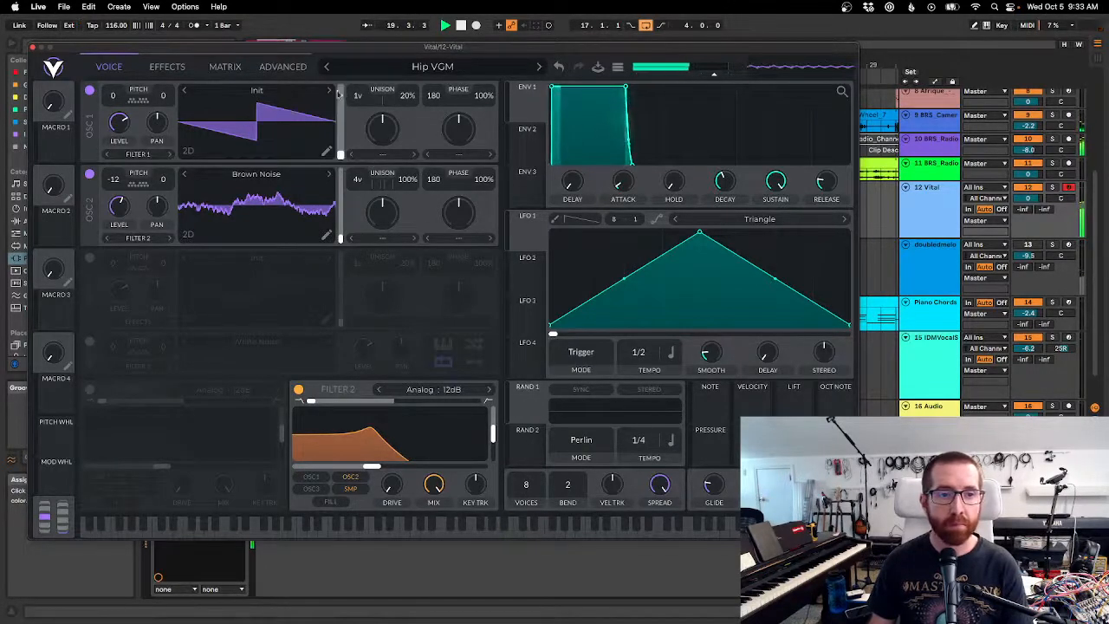
click(329, 93)
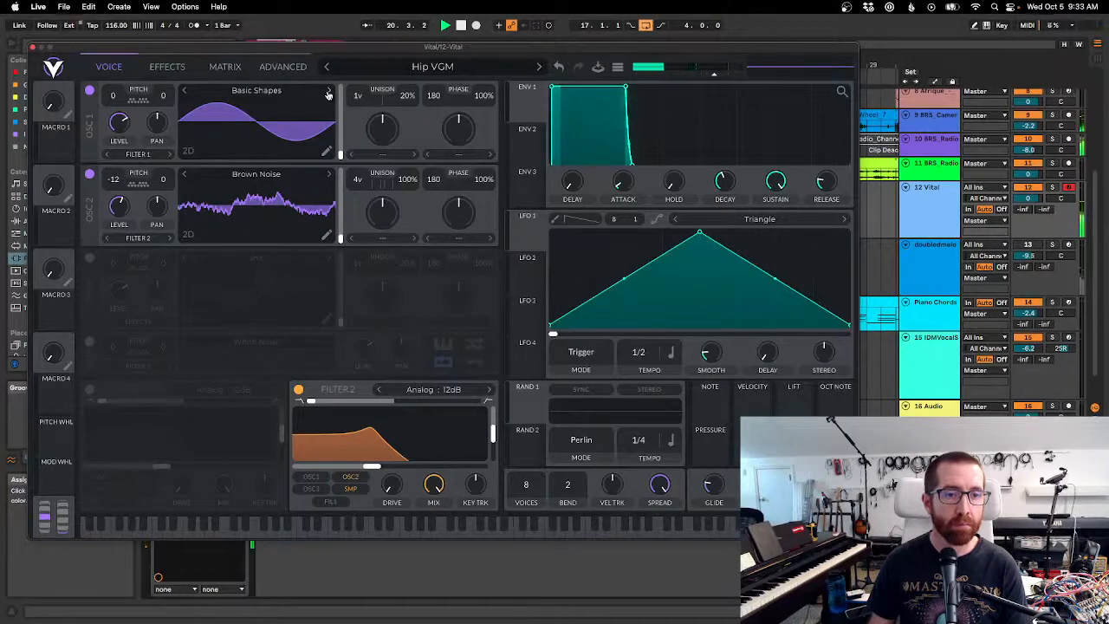
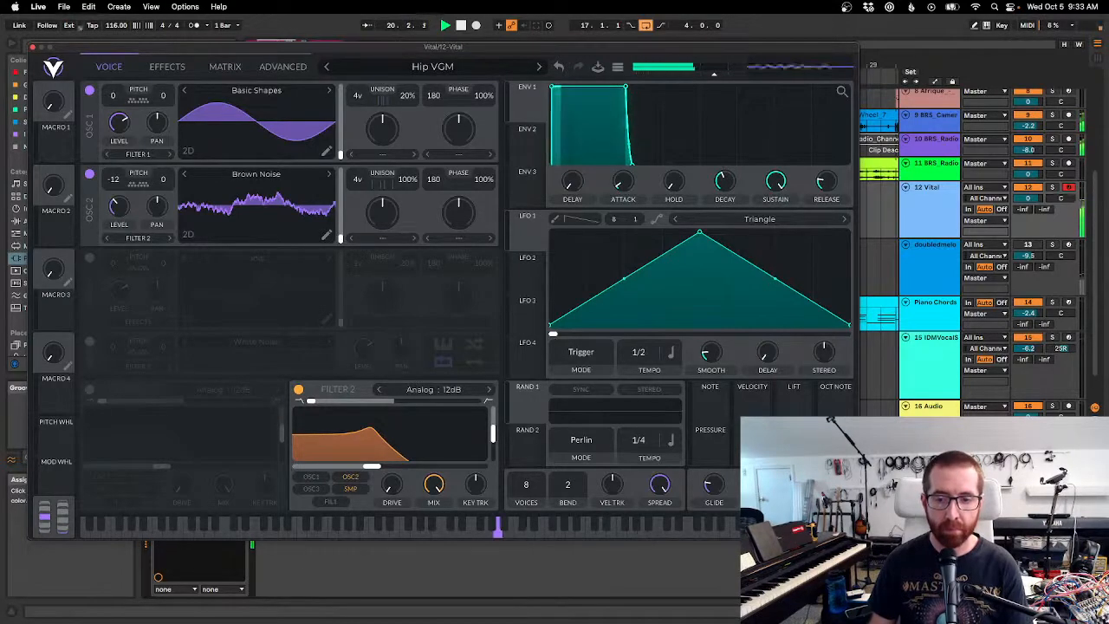
click(33, 49)
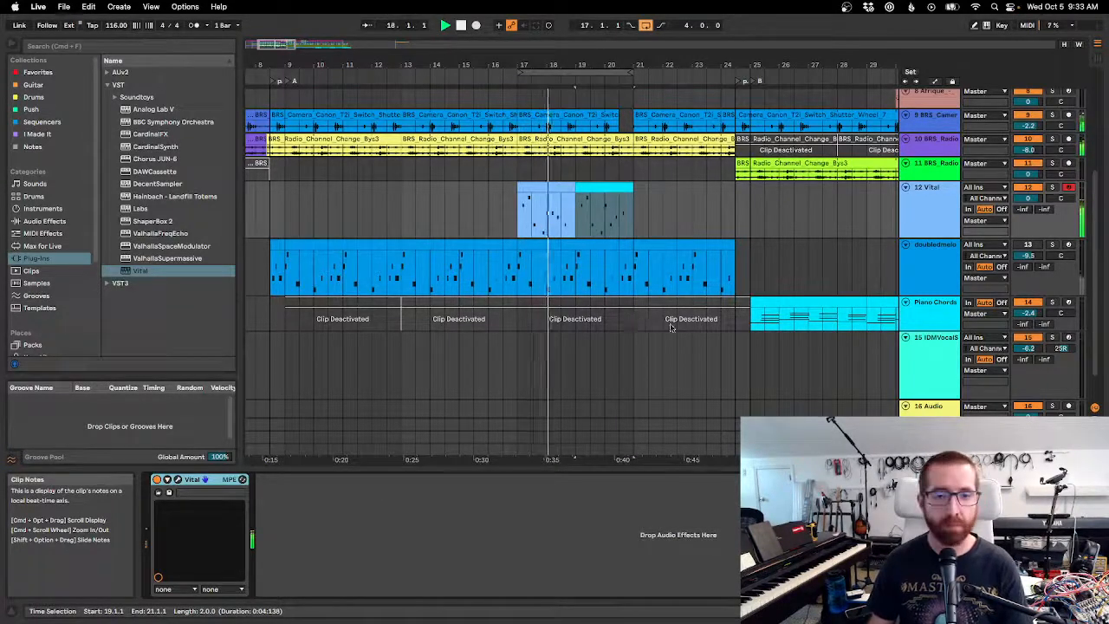
Play section A from bar 9 past the Vital clips with arrangement looping off to hear the melody in context, then stop.
drag(629, 62, 740, 79)
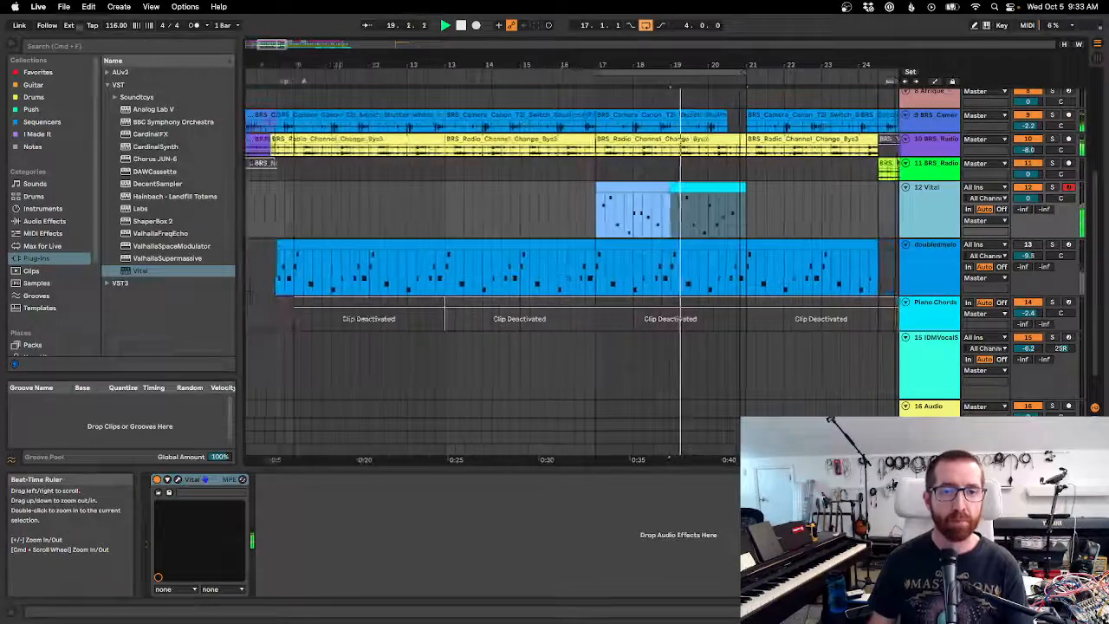
click(301, 81)
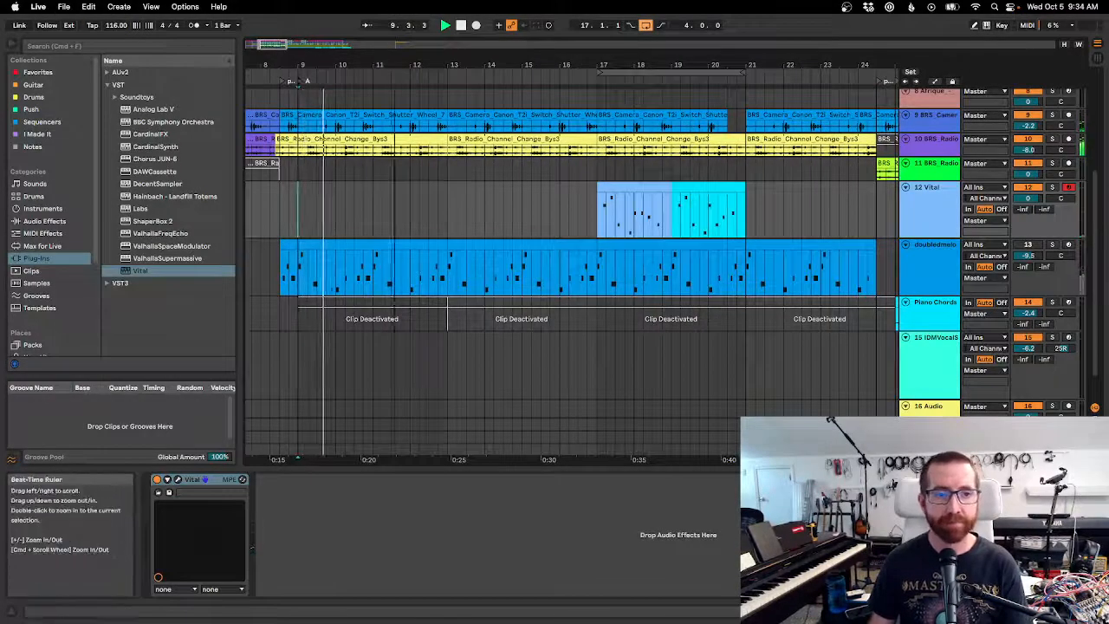
drag(398, 73, 399, 61)
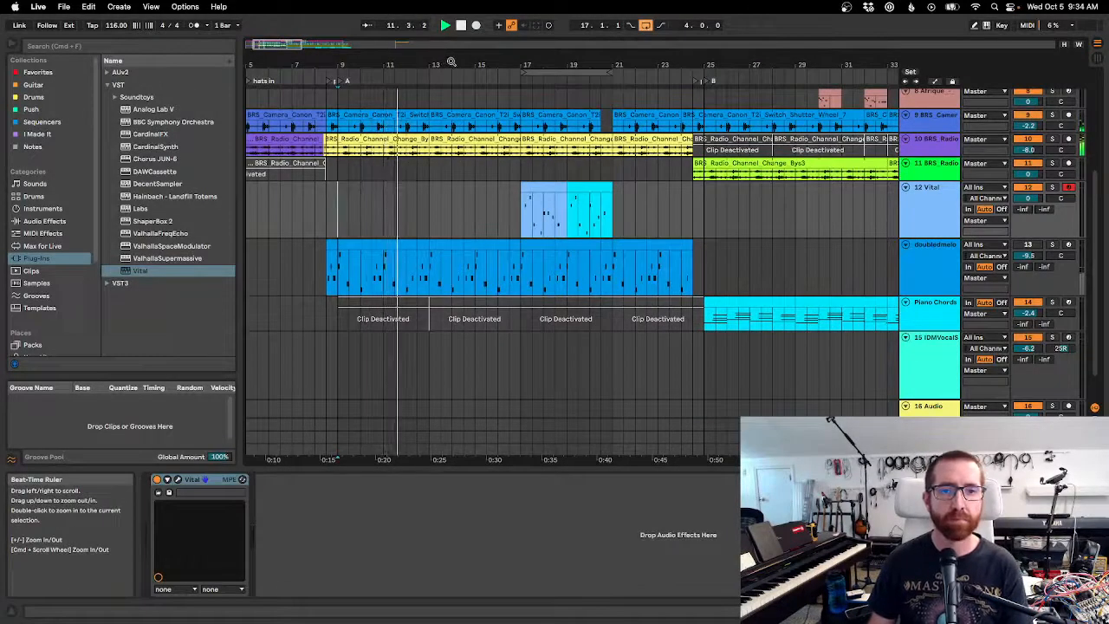
drag(449, 64, 451, 57)
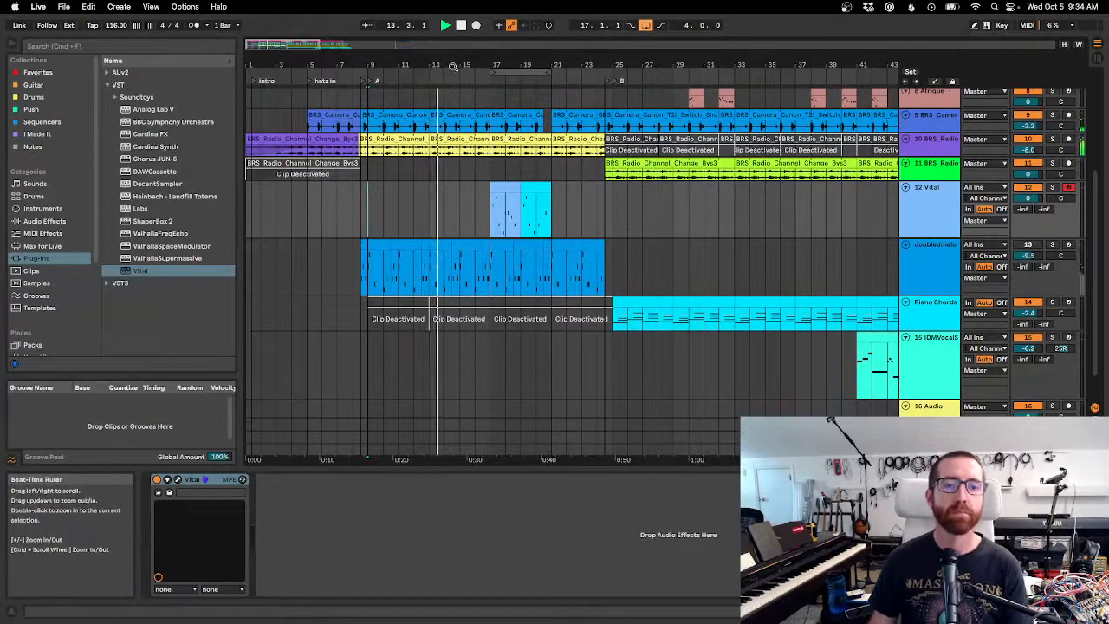
drag(454, 65, 454, 60)
scroll(424, 193, up, 6)
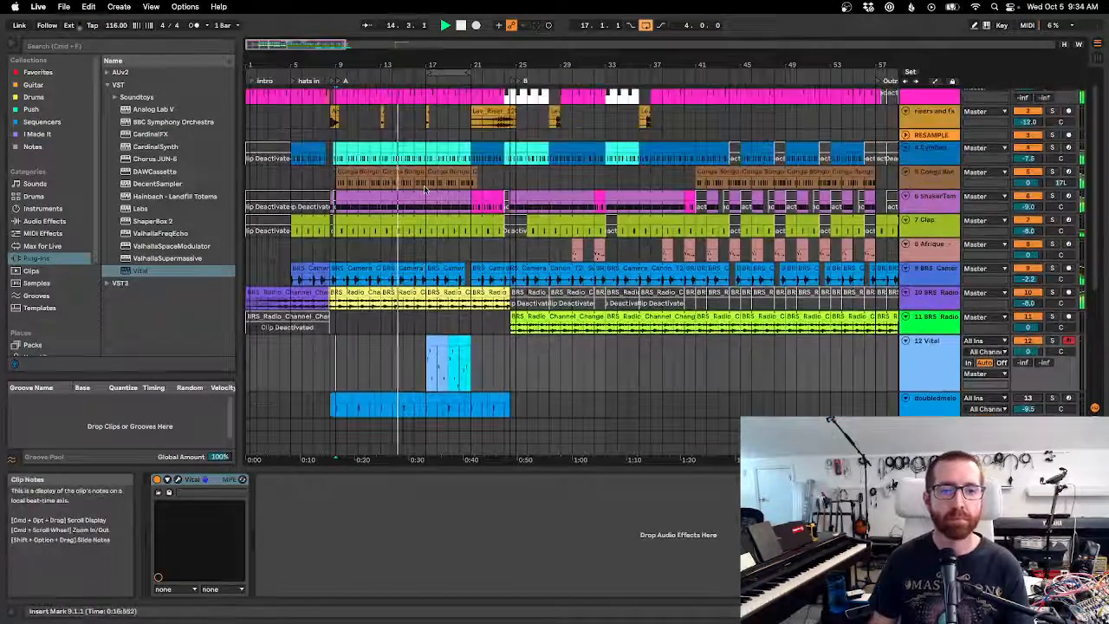
scroll(425, 189, down, 4)
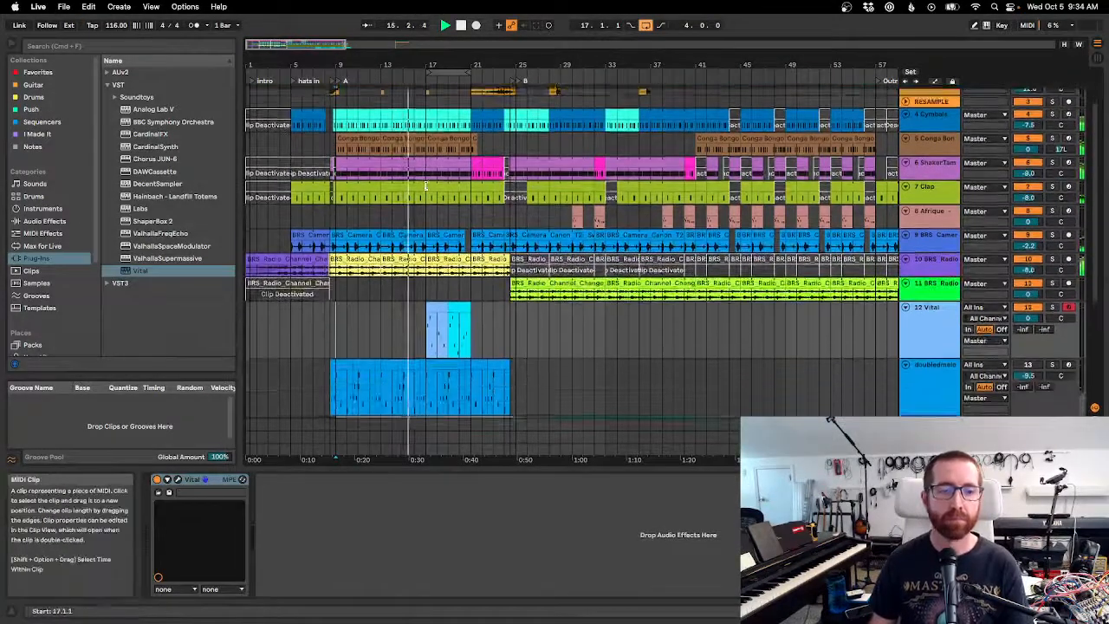
drag(428, 65, 501, 81)
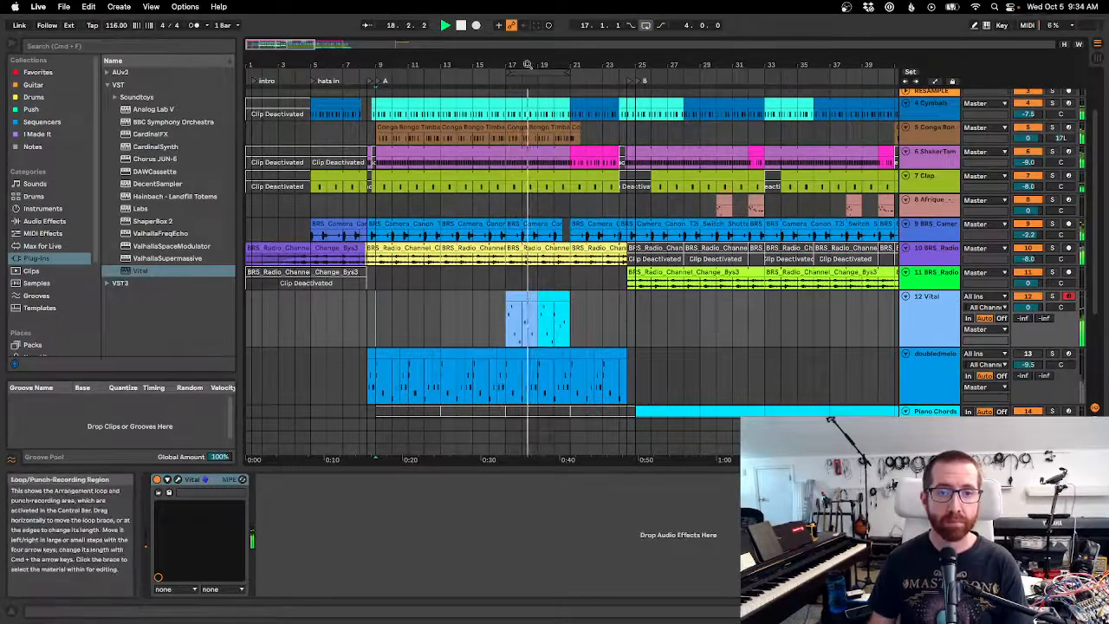
drag(617, 59, 617, 80)
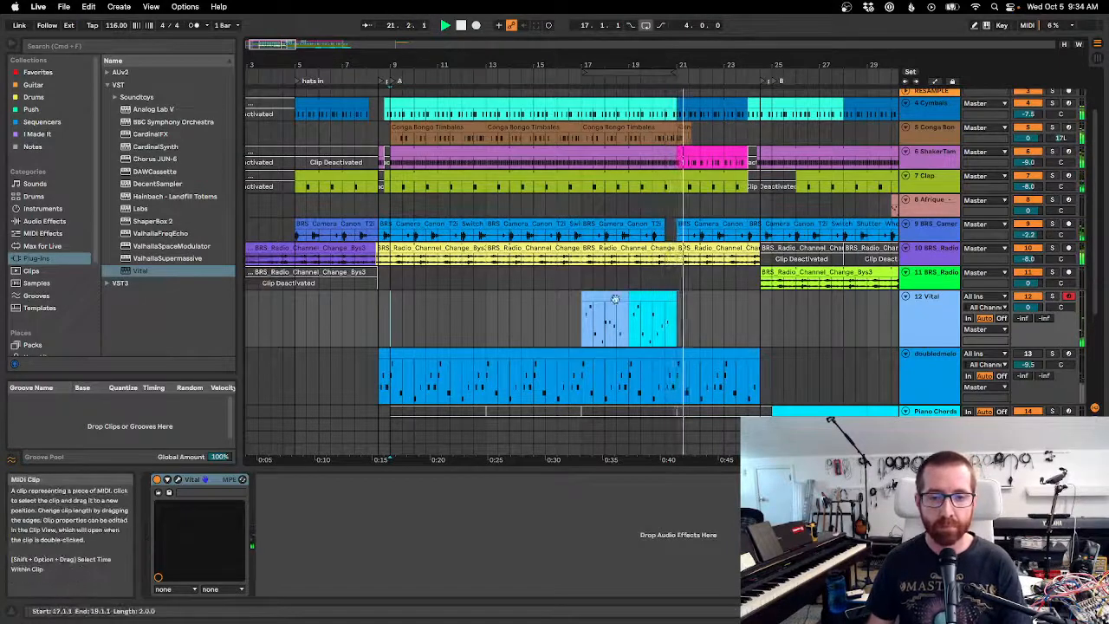
key(space)
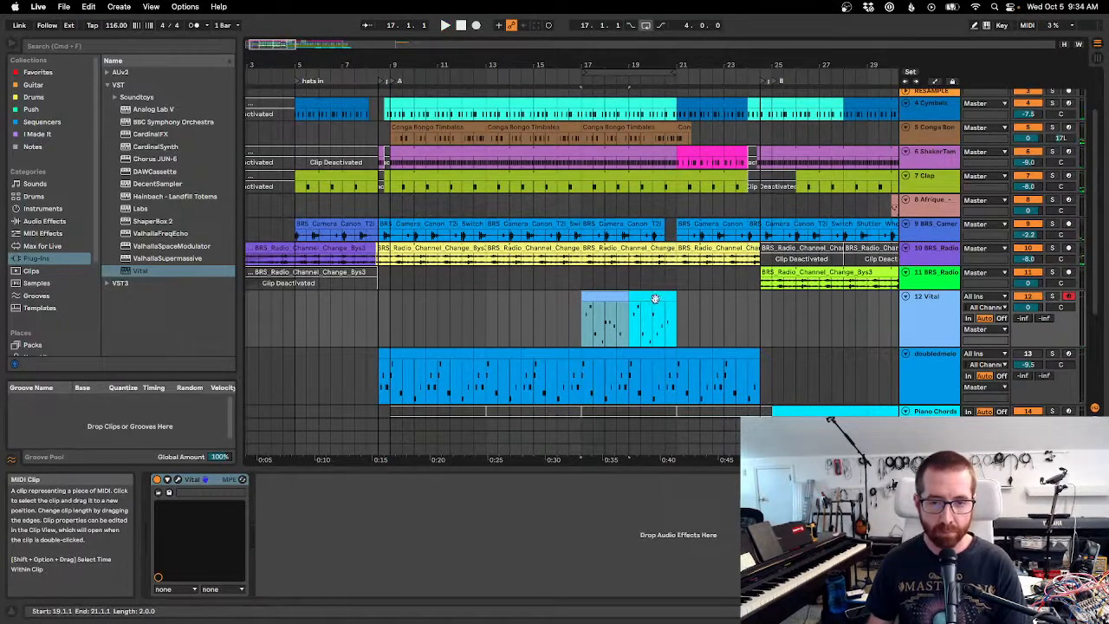
Swap the two Vital clips so the cyan one starts at 17.1.1 and the other at 19.1.1, then play them.
drag(654, 299, 714, 299)
click(629, 309)
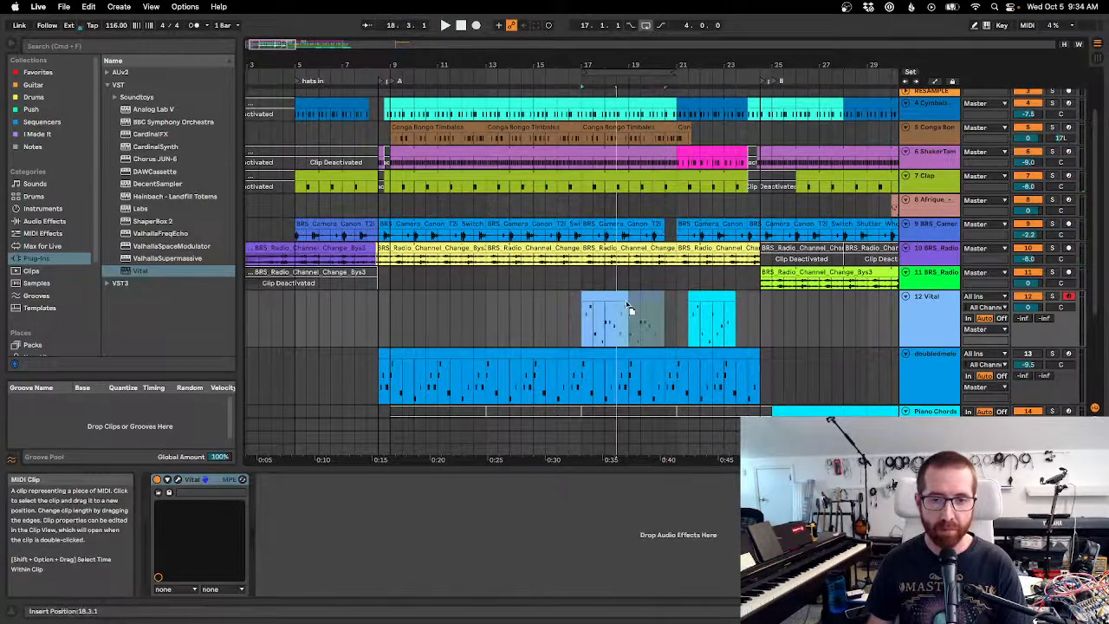
drag(629, 308, 646, 307)
drag(717, 300, 617, 299)
key(space)
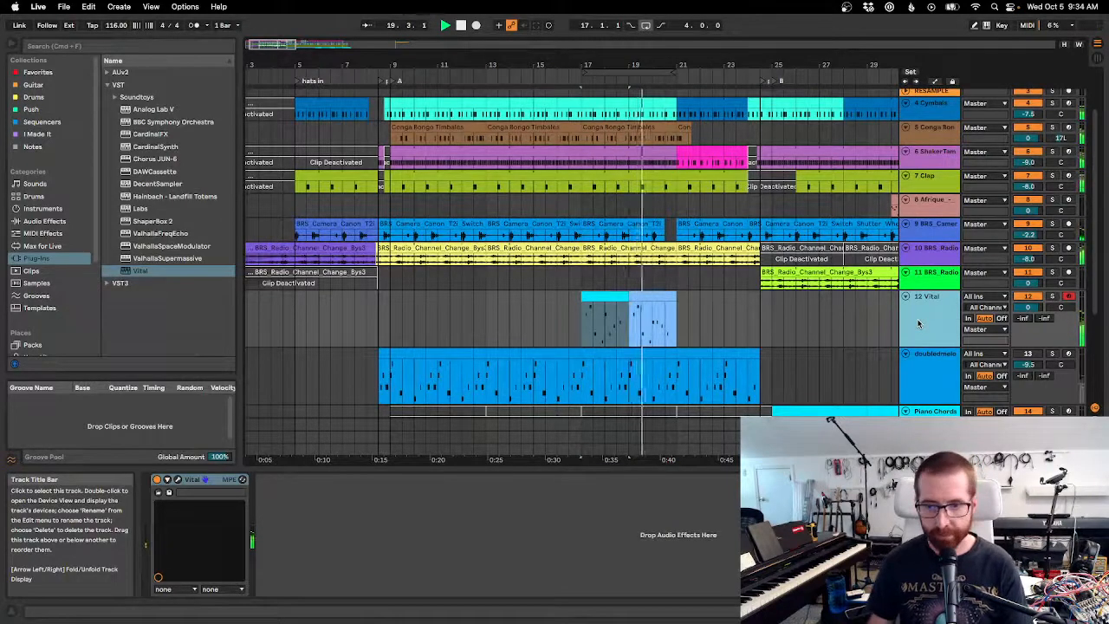
Open the cyan Vital clip at bars 17 to 19 and select all of its notes.
click(606, 306)
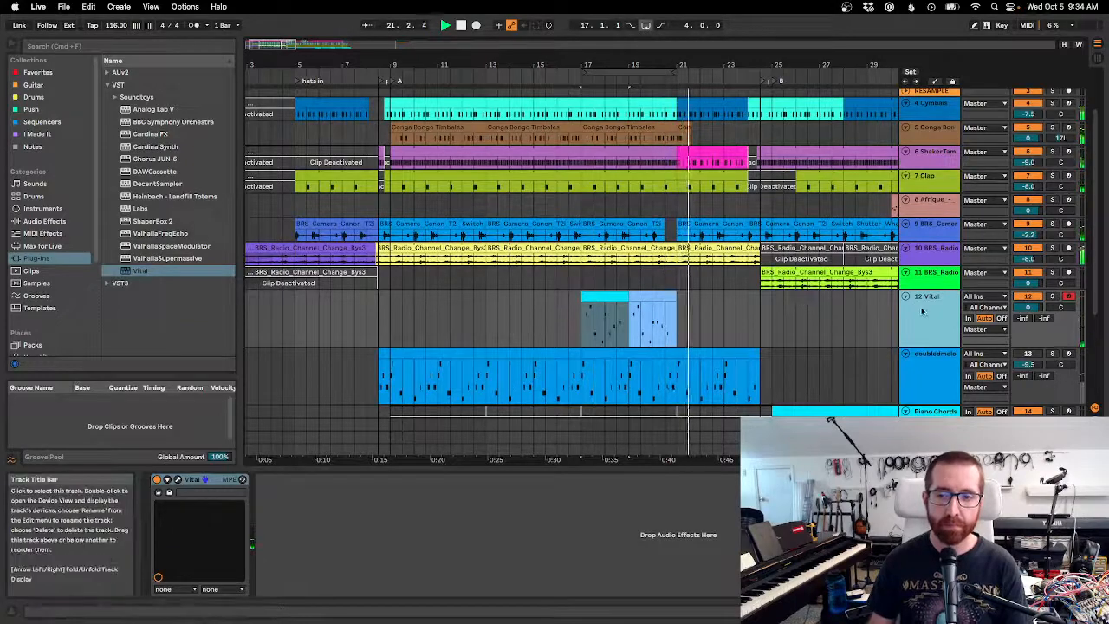
double_click(607, 295)
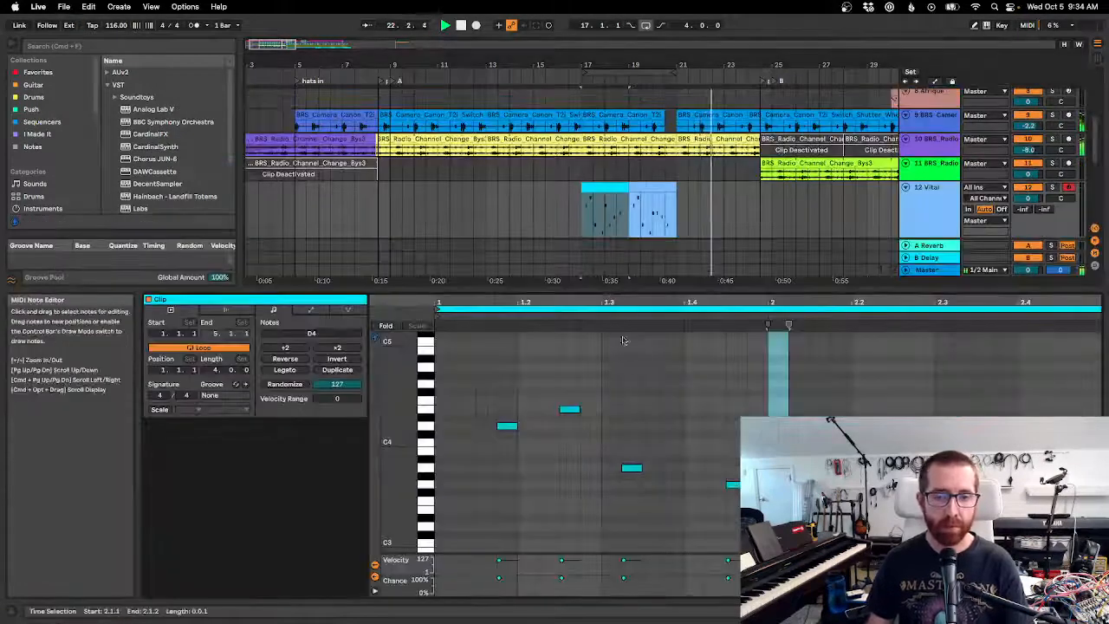
click(832, 309)
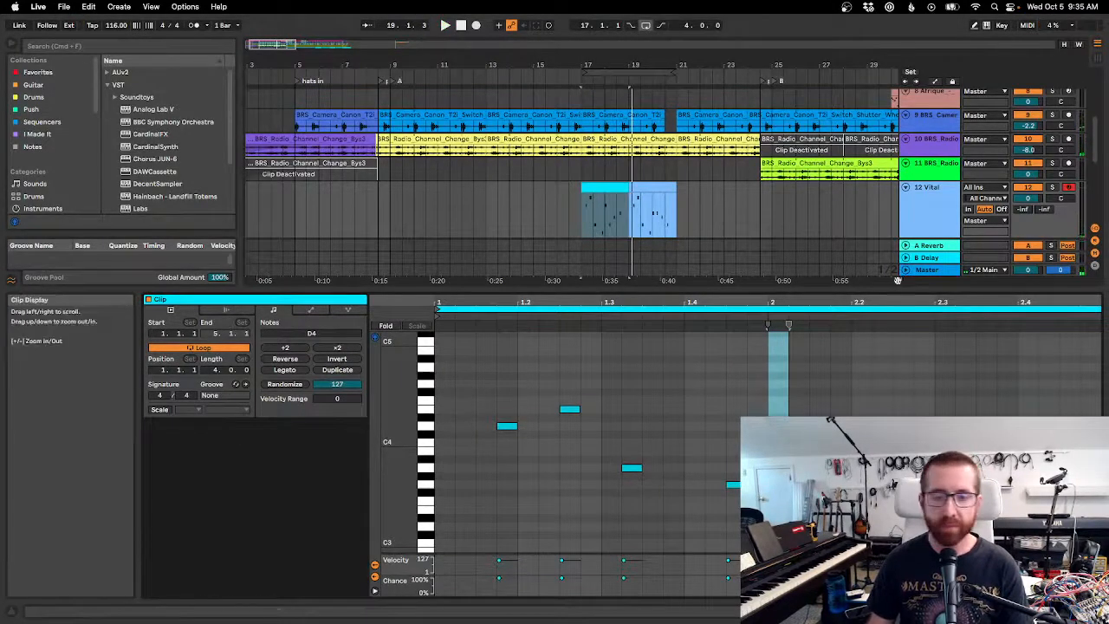
click(482, 449)
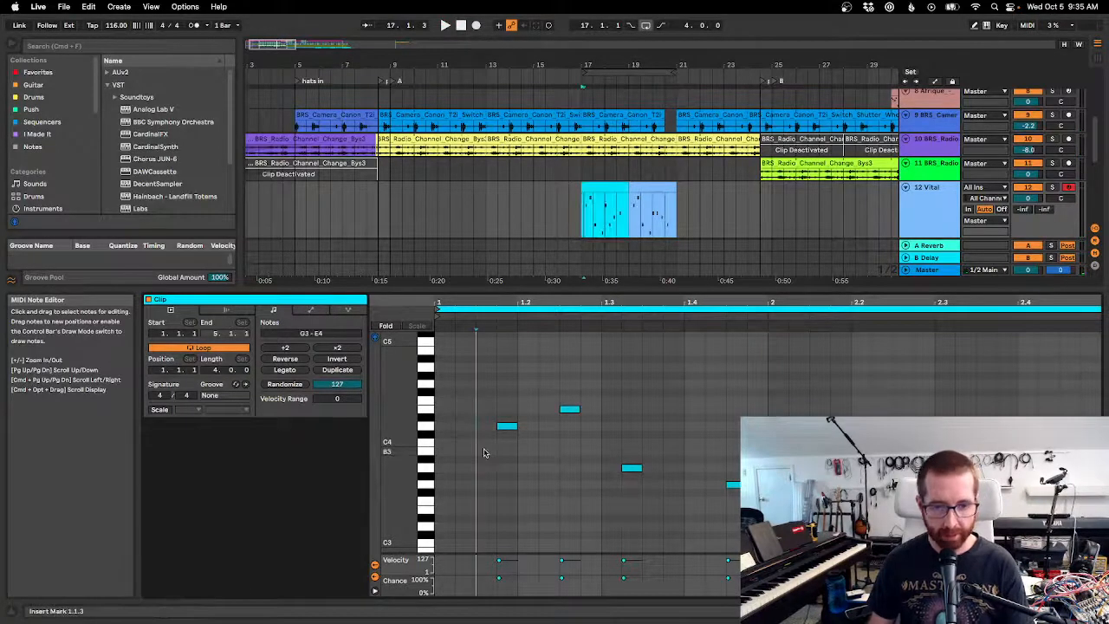
key(super+a)
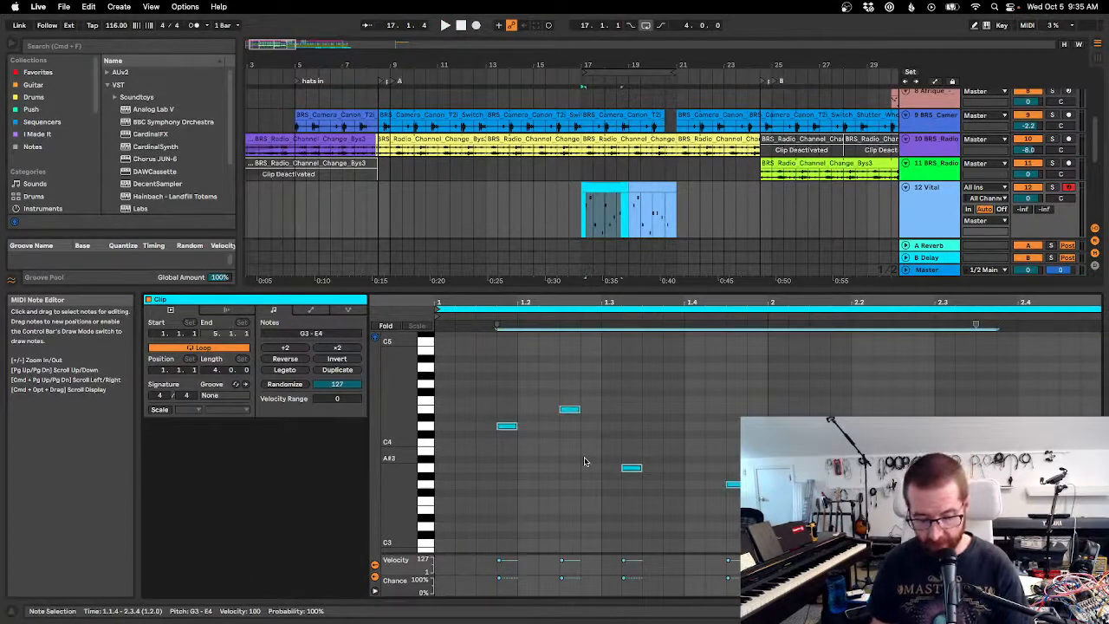
Copy all the selected notes down nine semitones to A#2–G3, keeping the original notes in place, and play the result.
drag(632, 468, 637, 531)
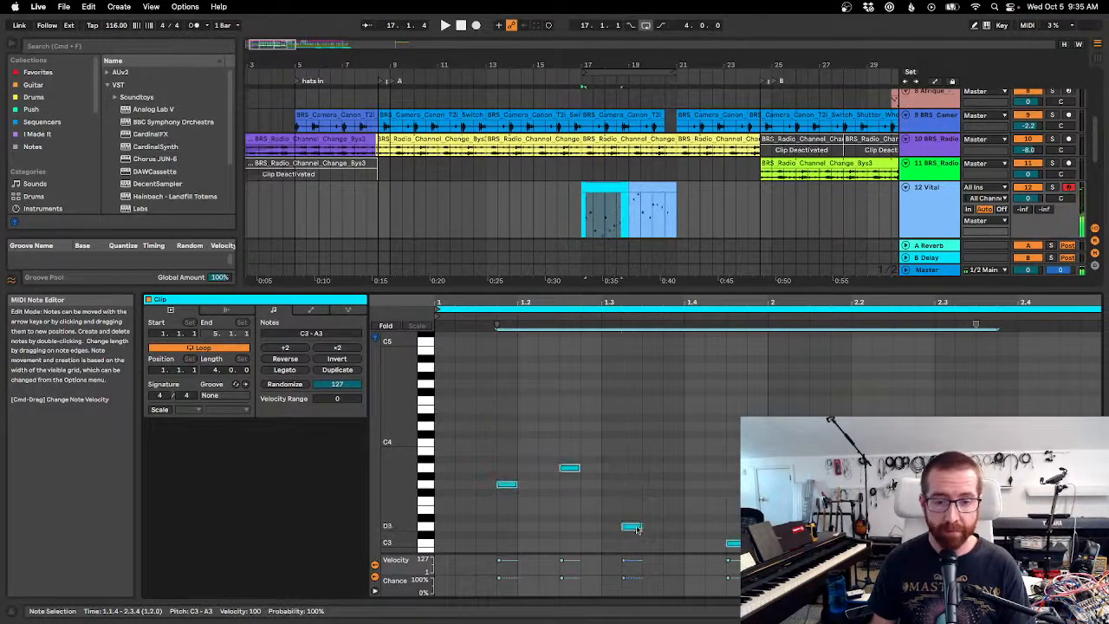
key(super+z)
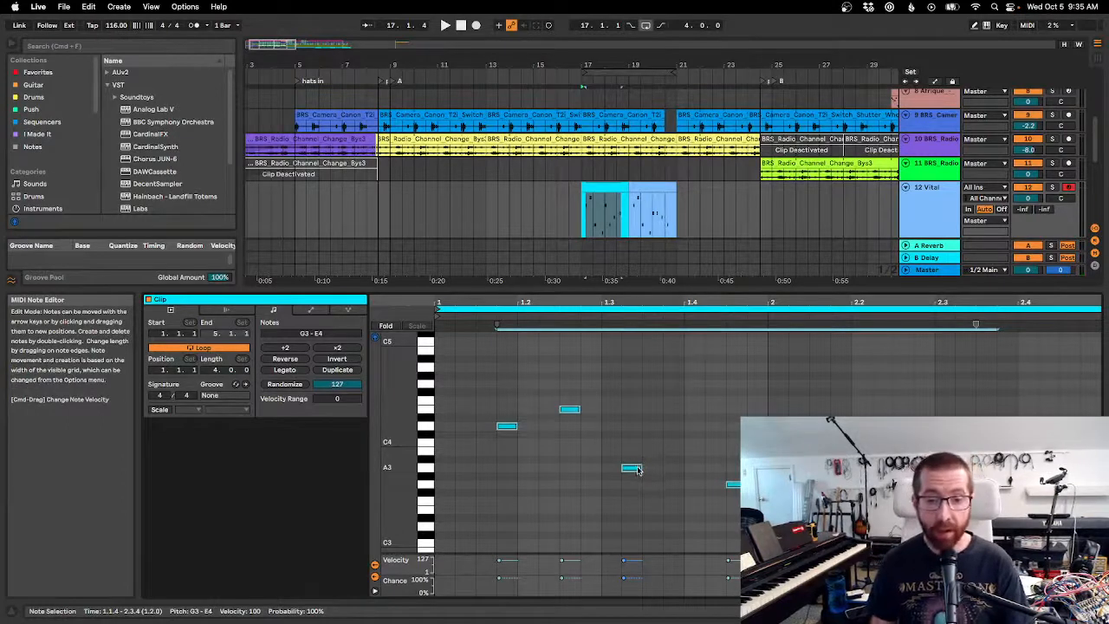
drag(641, 475, 645, 551)
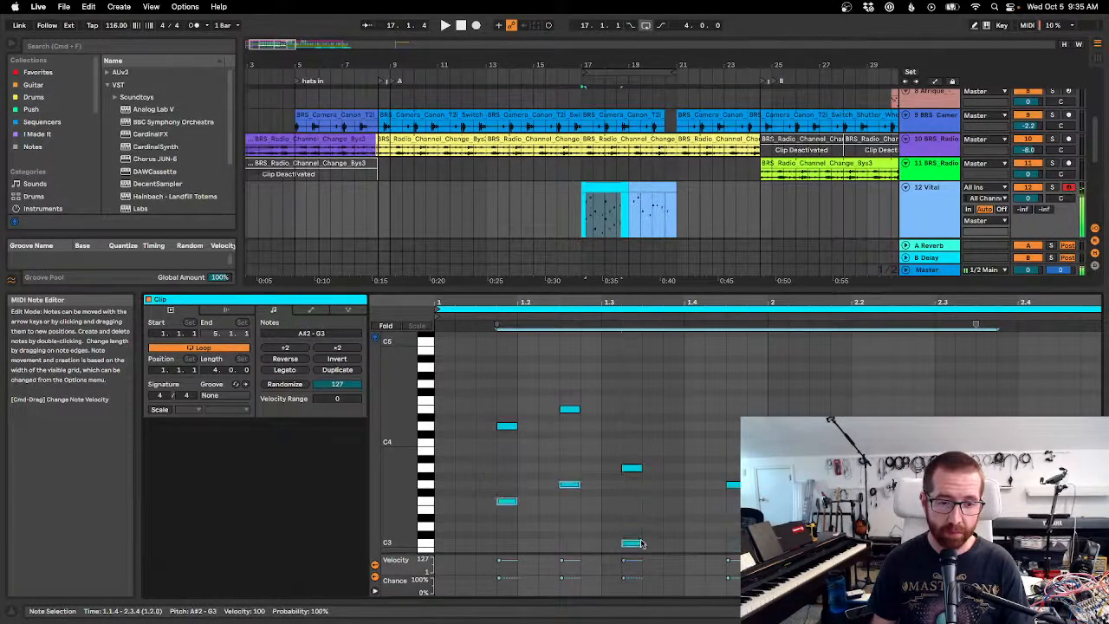
key(space)
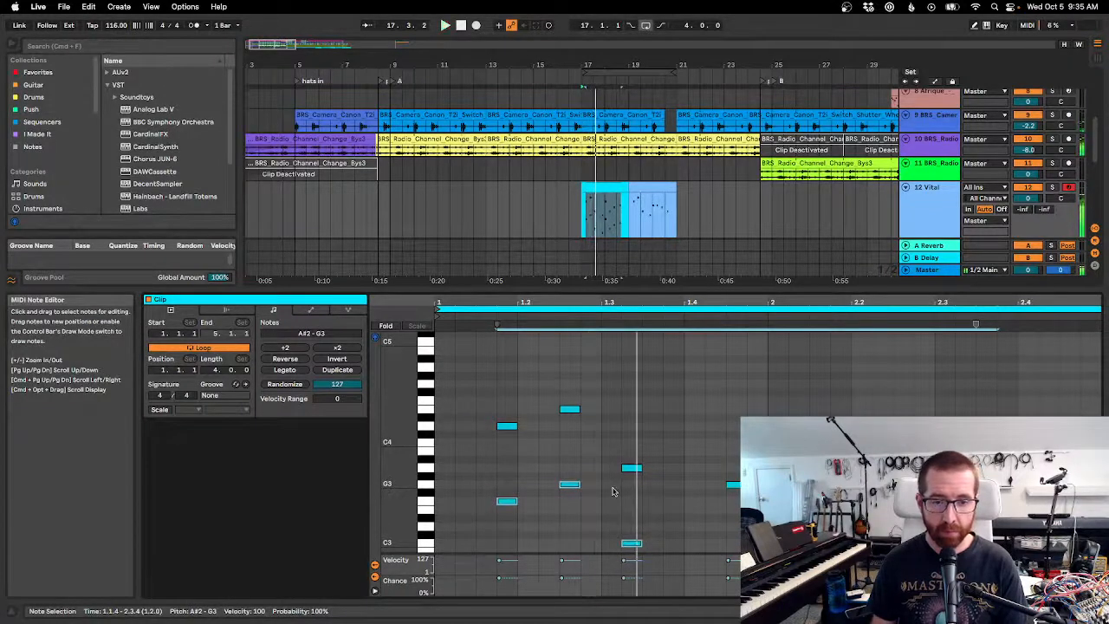
Lower the copied notes to G2–E3, one octave below the originals, and play the Vital melody.
scroll(615, 492, down, 2)
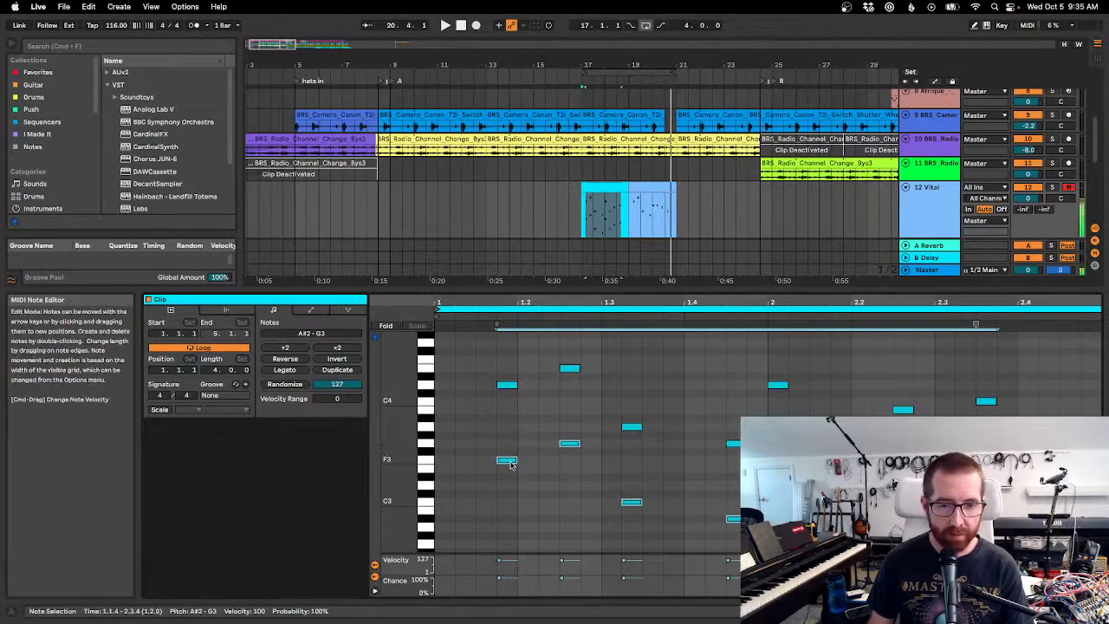
key(Down)
drag(513, 481, 515, 489)
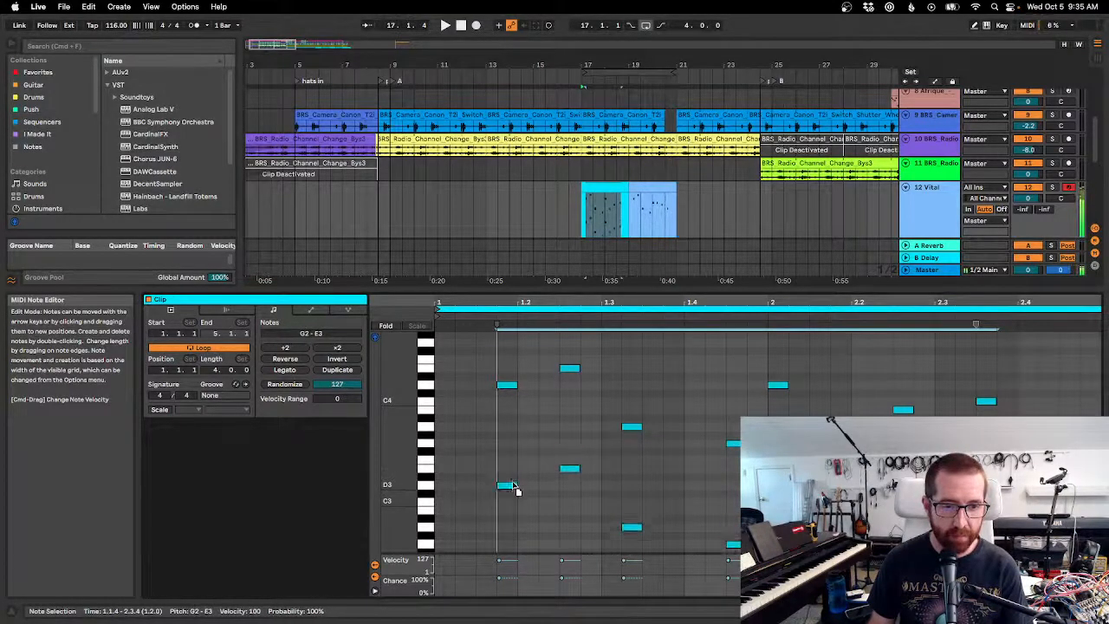
key(space)
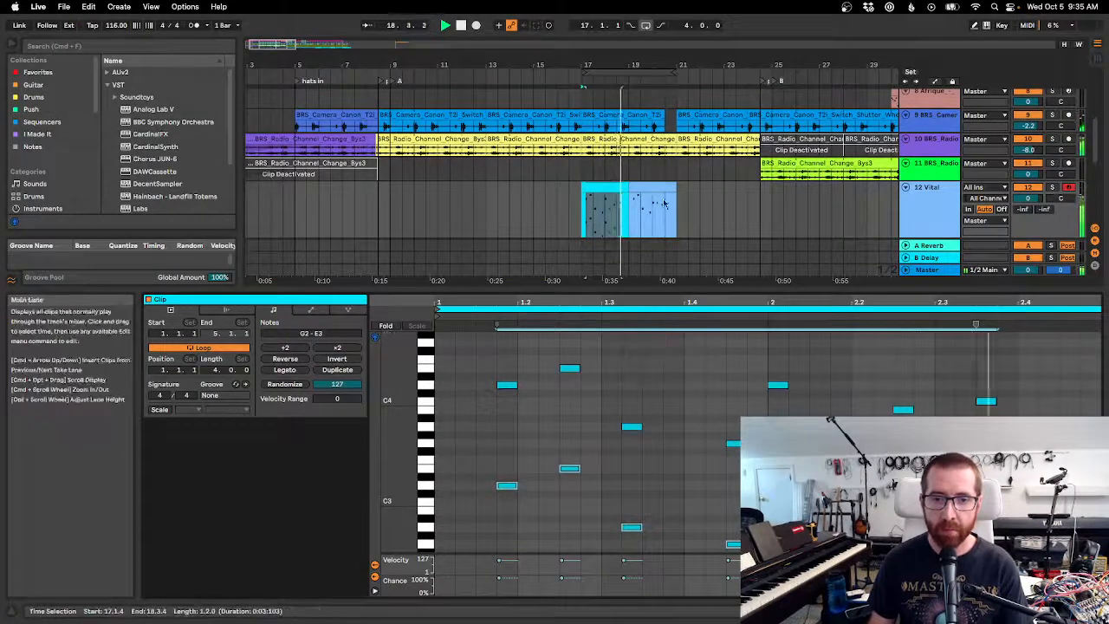
key(space)
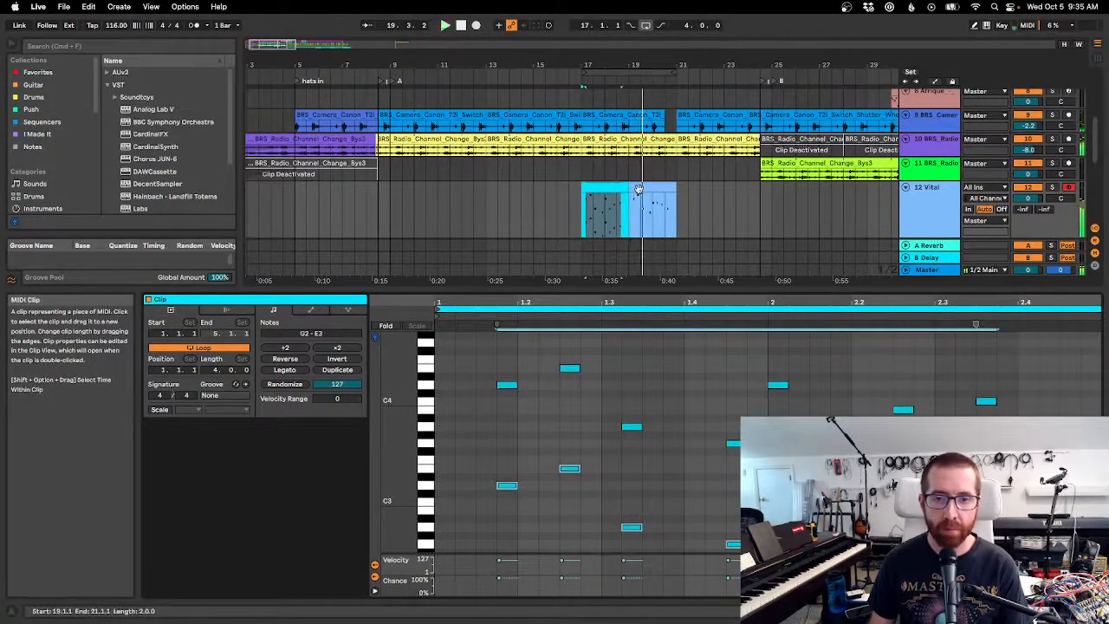
Open the second Vital clip, at bars 19 to 21, copy all its notes one octave lower to G2–E3, and play it.
click(639, 188)
click(528, 464)
scroll(529, 464, down, 5)
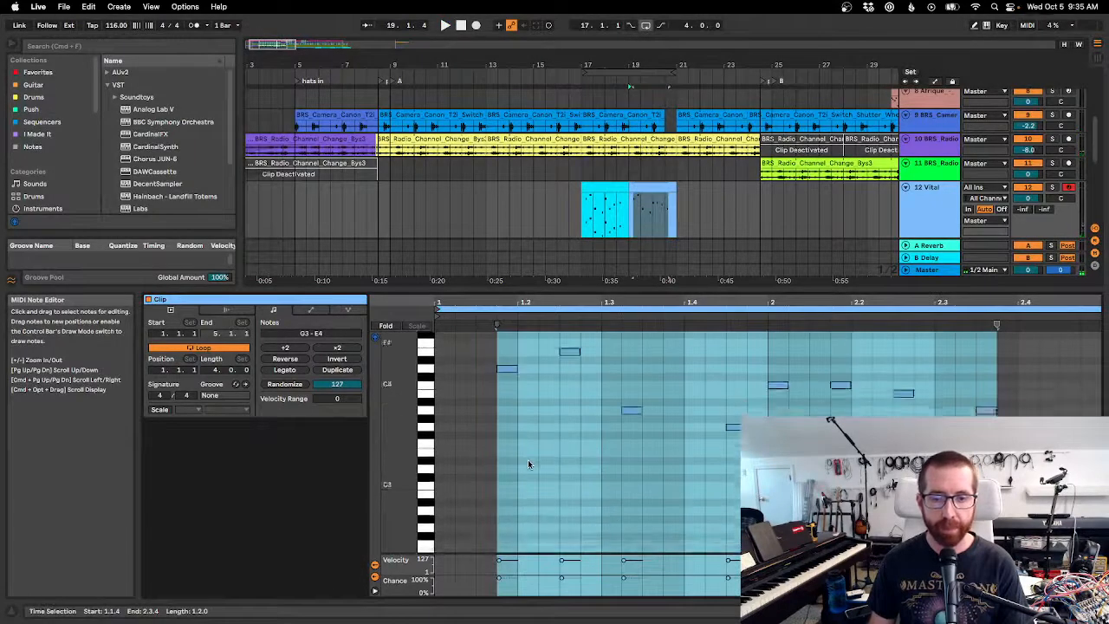
click(528, 464)
key(super+a)
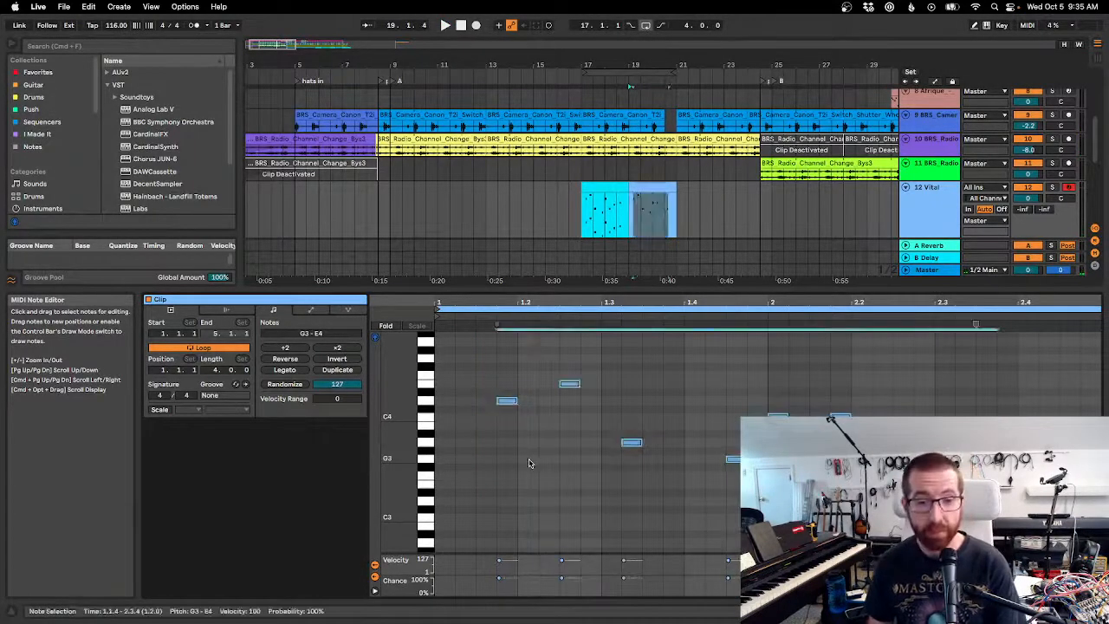
scroll(555, 472, down, 1)
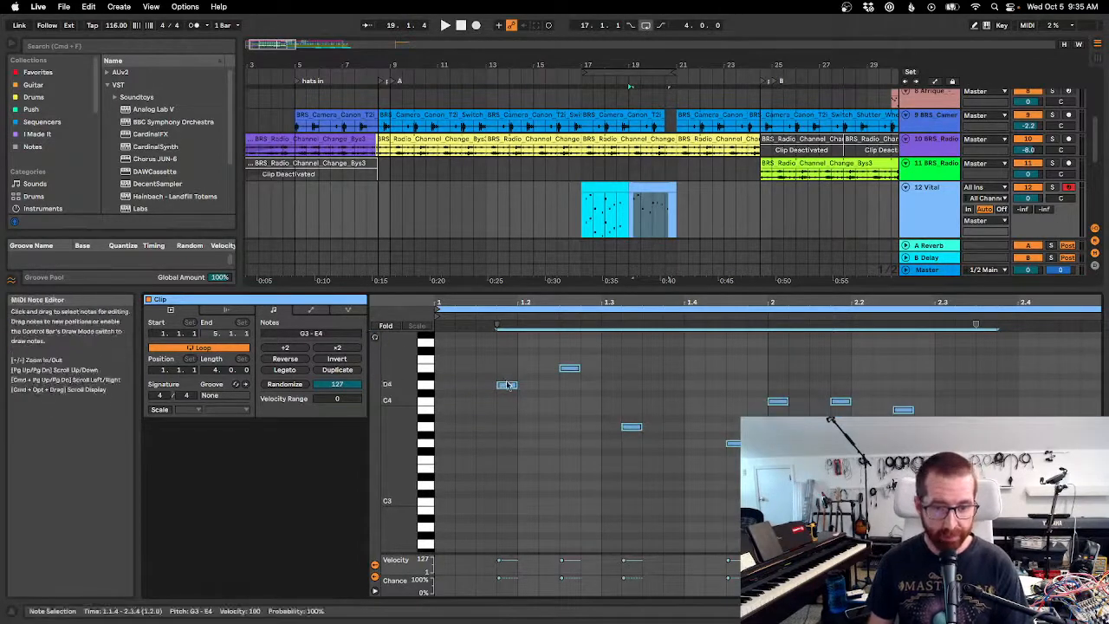
drag(507, 385, 510, 490)
key(space)
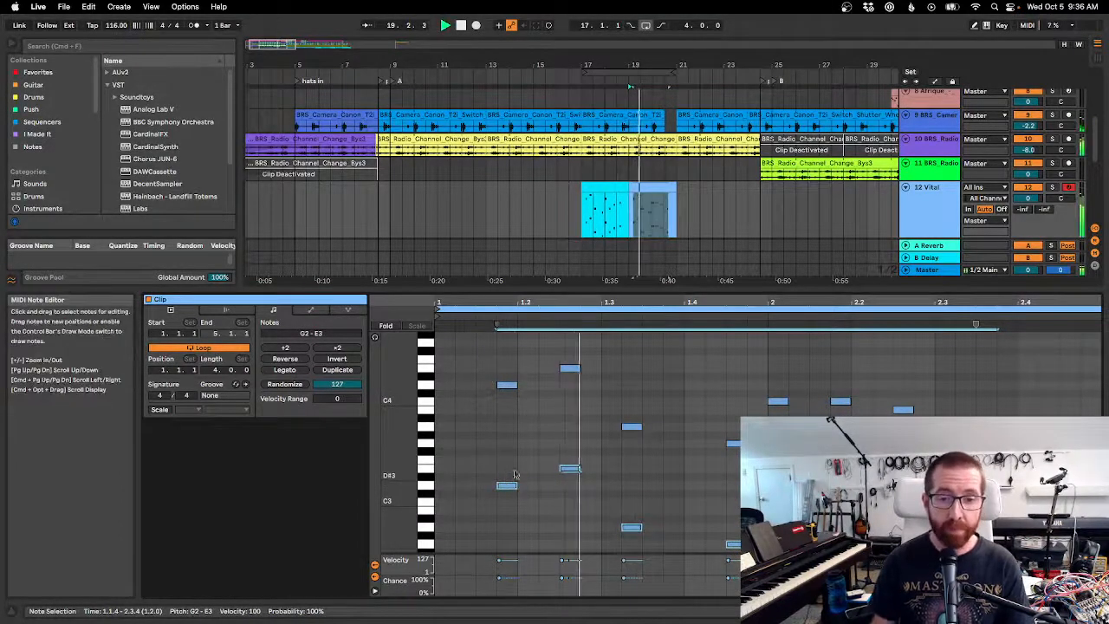
Play both octave-doubled Vital clips from bar 17 and review them against the surrounding arrangement.
key(super+a)
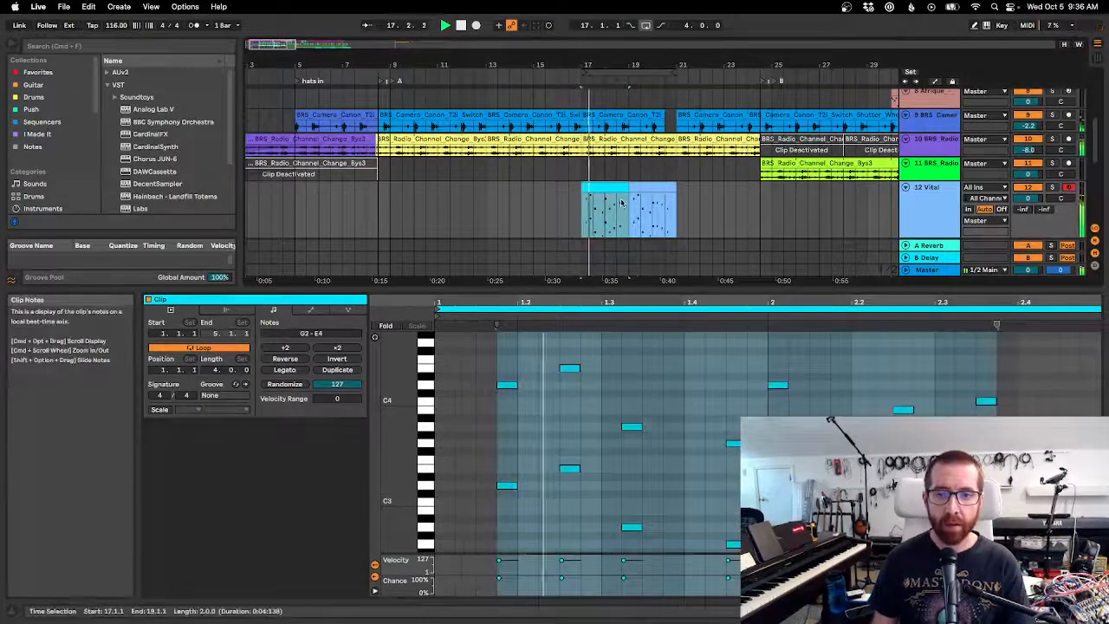
drag(716, 58, 594, 60)
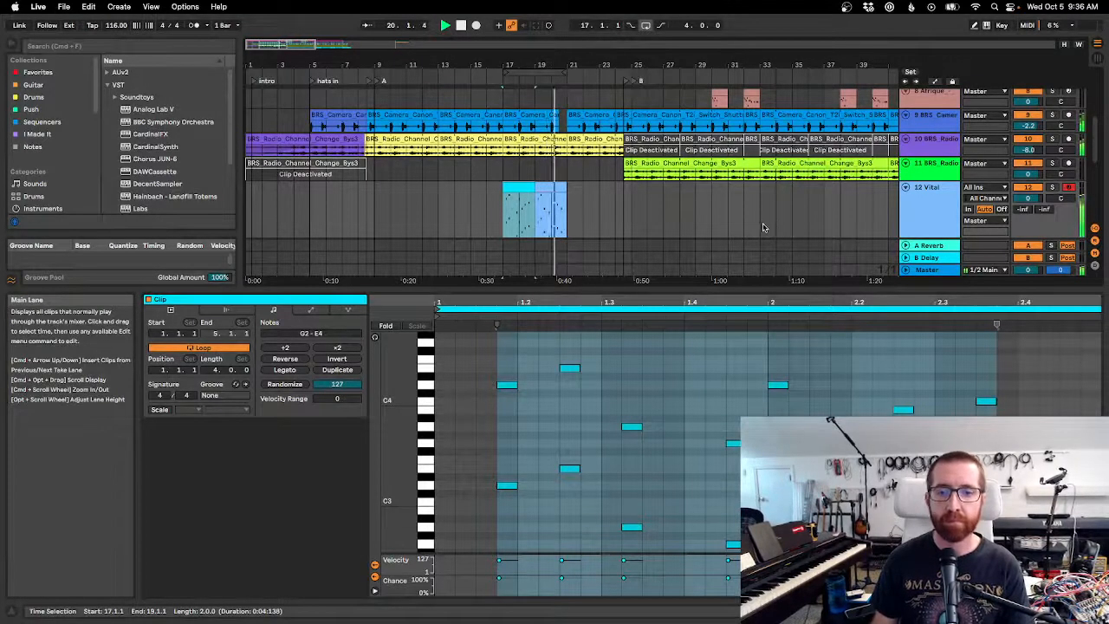
drag(544, 68, 562, 113)
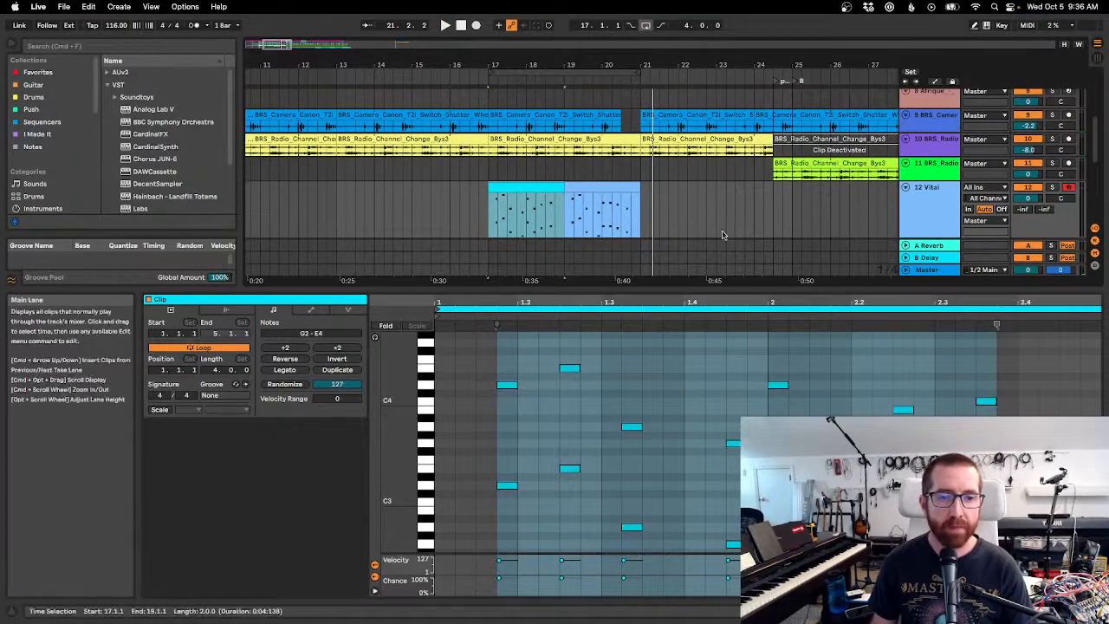
scroll(676, 190, up, 5)
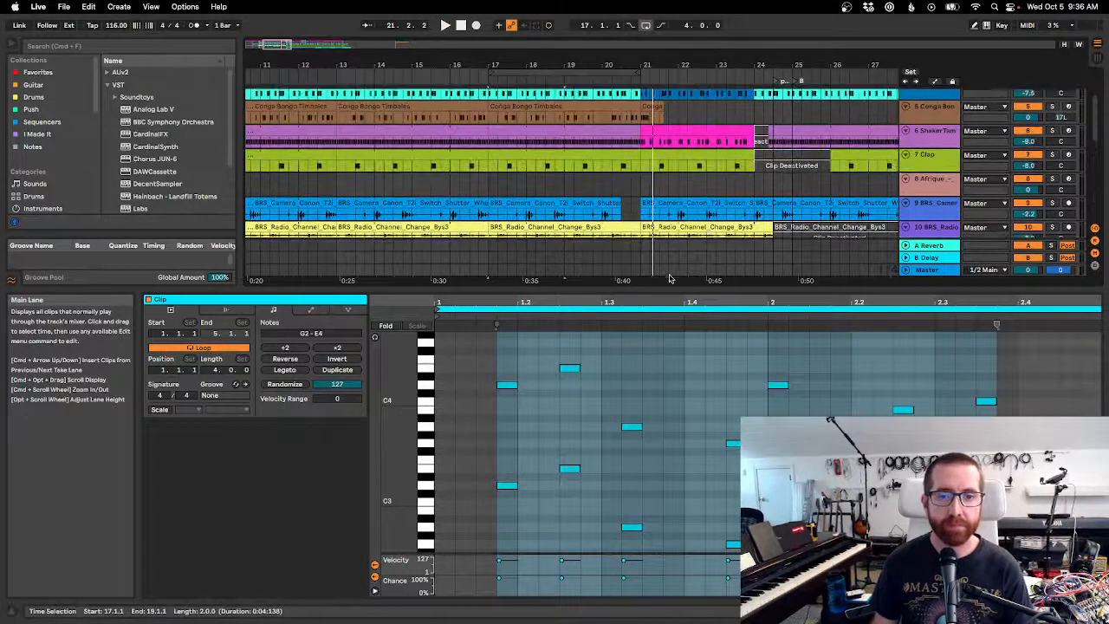
scroll(672, 278, left, 2)
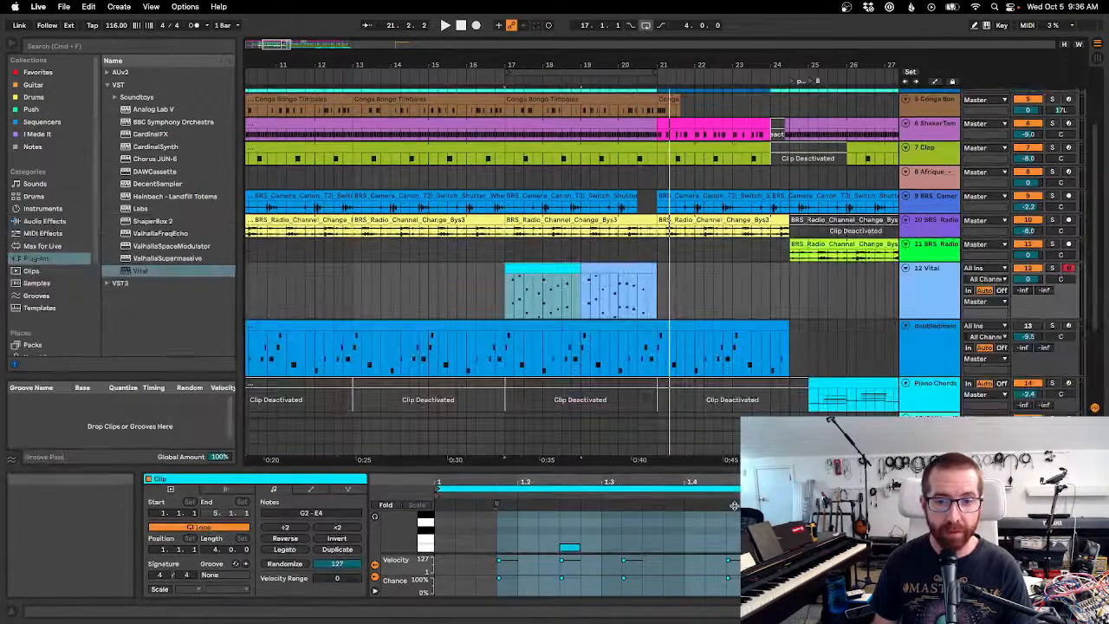
drag(459, 58, 554, 60)
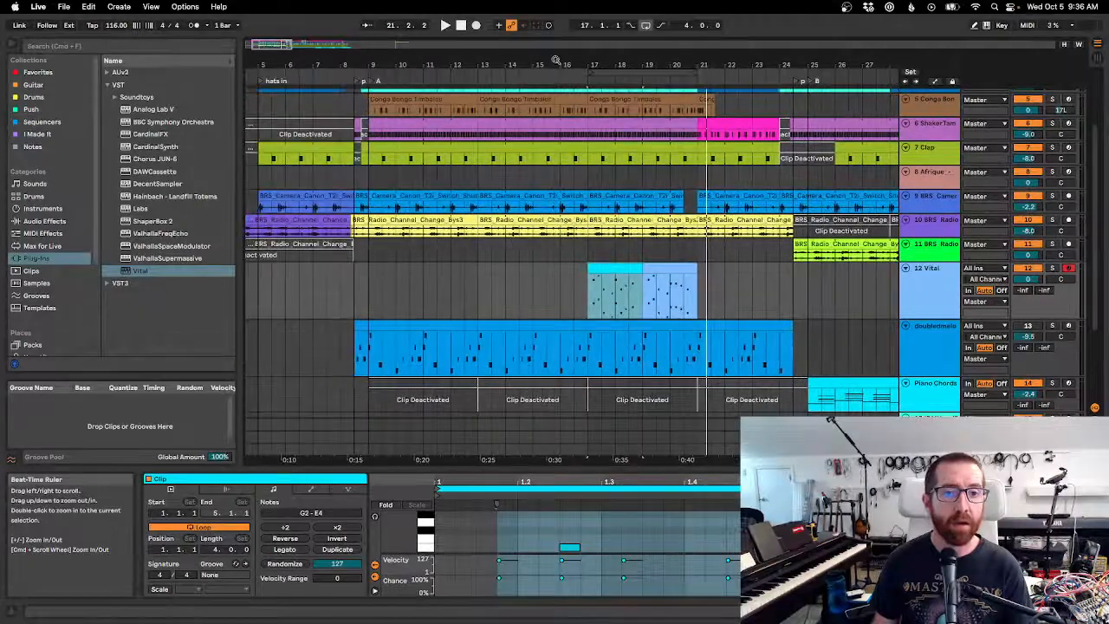
Play section A briefly from bar 9 and look over the arrangement's tracks from Kick down to 16 Audio.
click(379, 111)
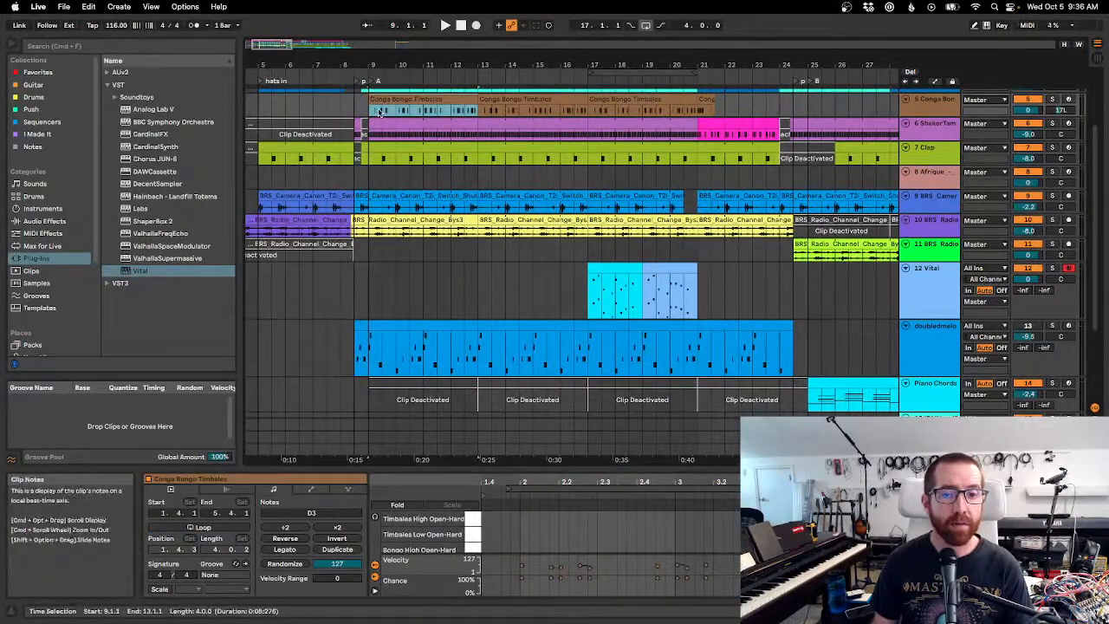
key(space)
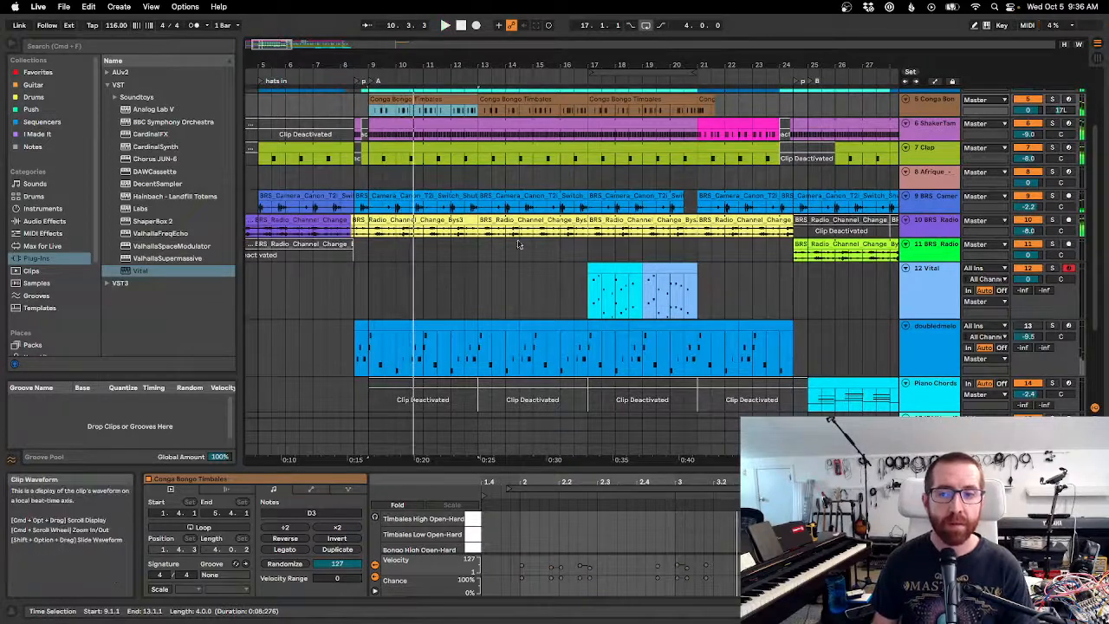
scroll(518, 244, down, 5)
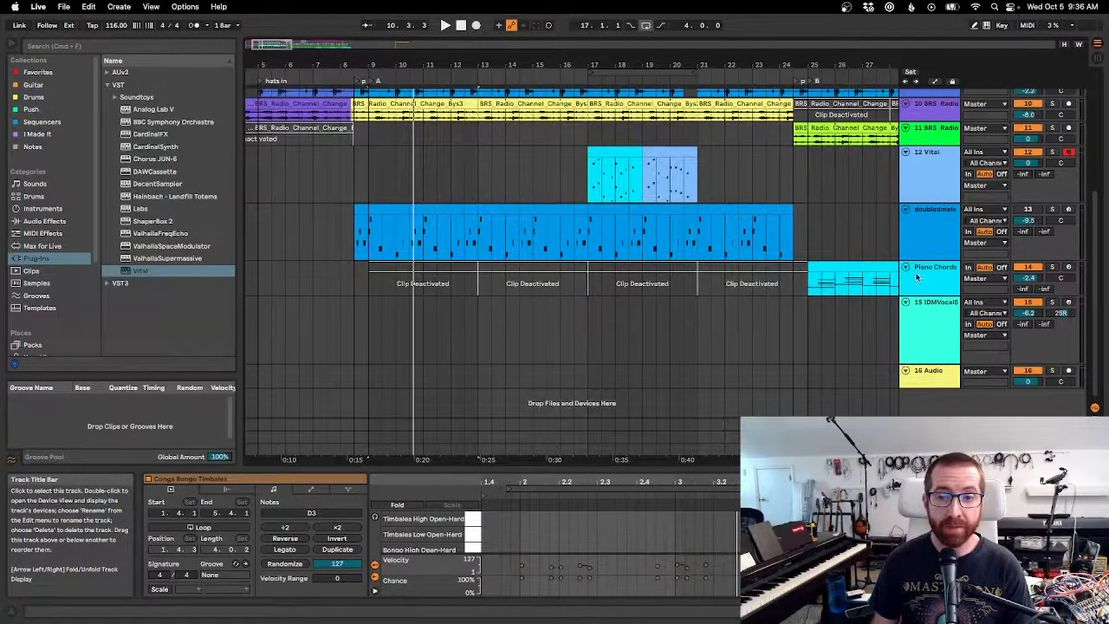
scroll(584, 278, up, 8)
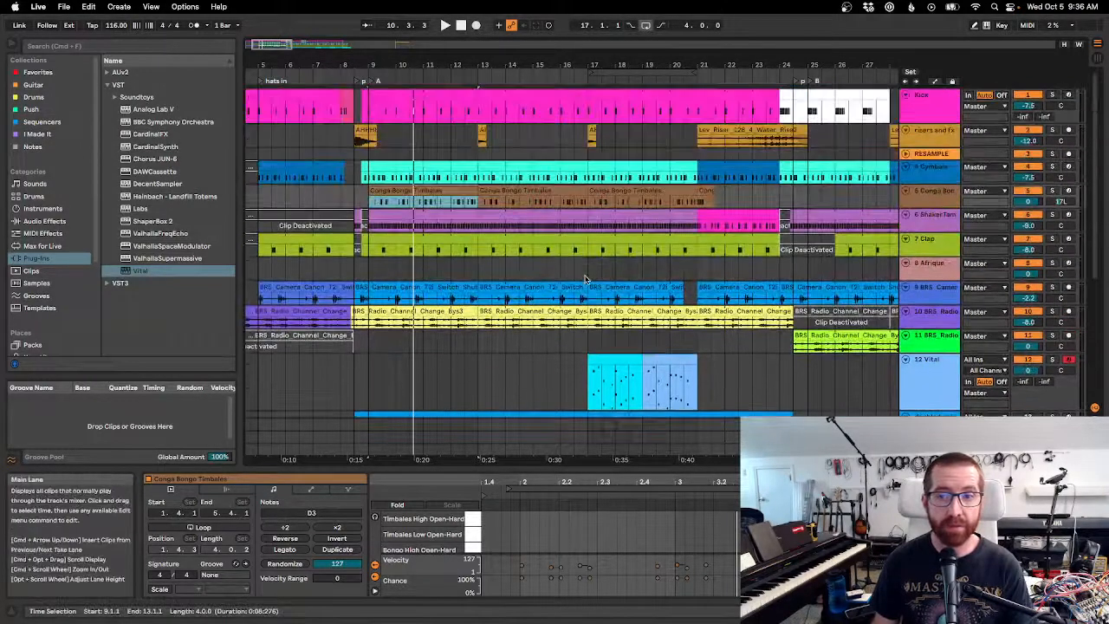
scroll(585, 279, down, 8)
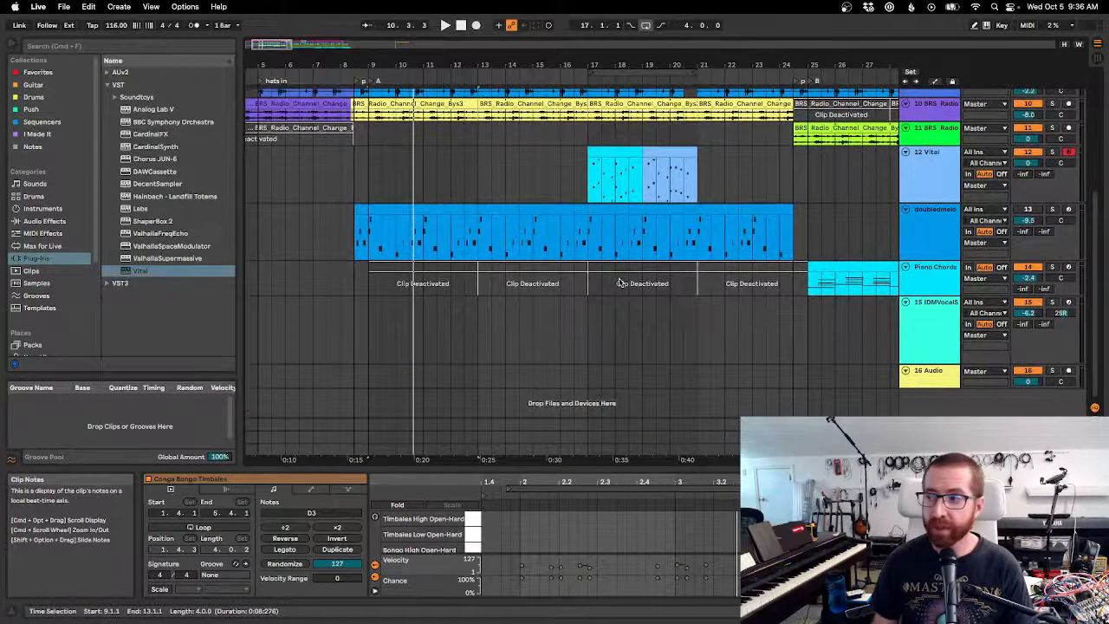
scroll(923, 186, up, 1)
Insert a new MIDI track below track 11 BRS_Radio and play the arrangement from bar 9.
click(929, 167)
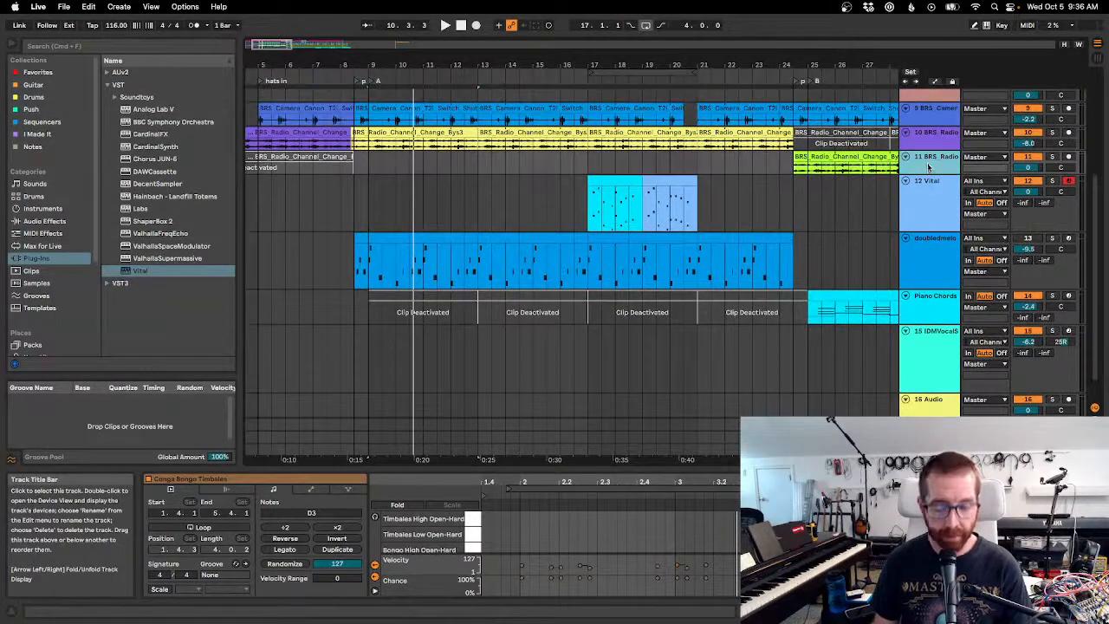
key(super+shift+t)
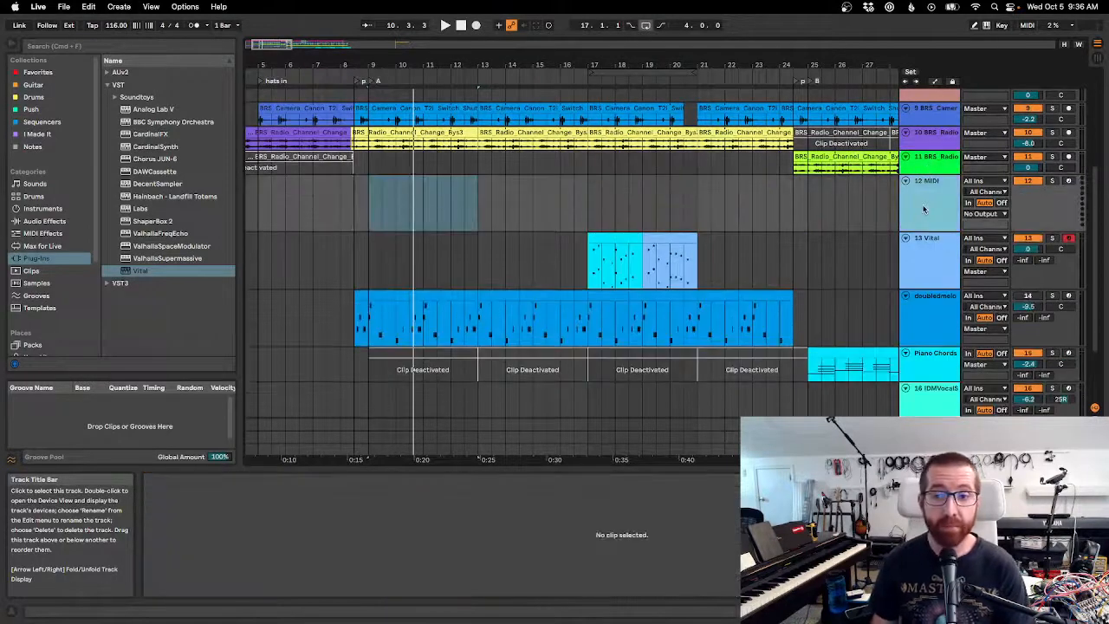
key(space)
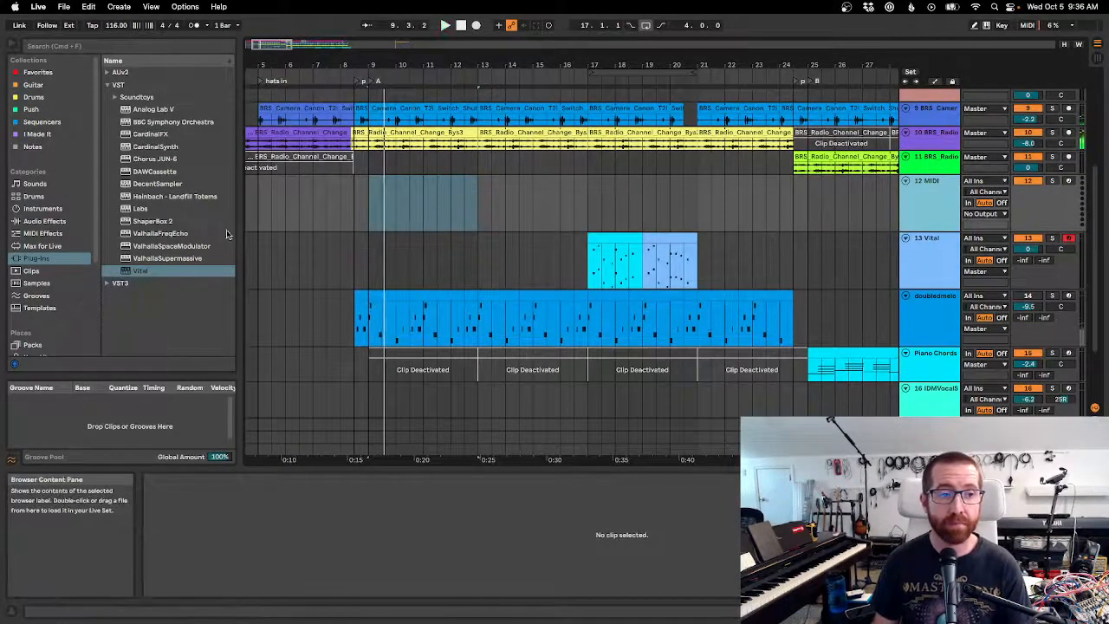
Expand the Soundtoys folder and browse the VST plug-ins for one to load on the new MIDI track.
click(116, 98)
click(112, 85)
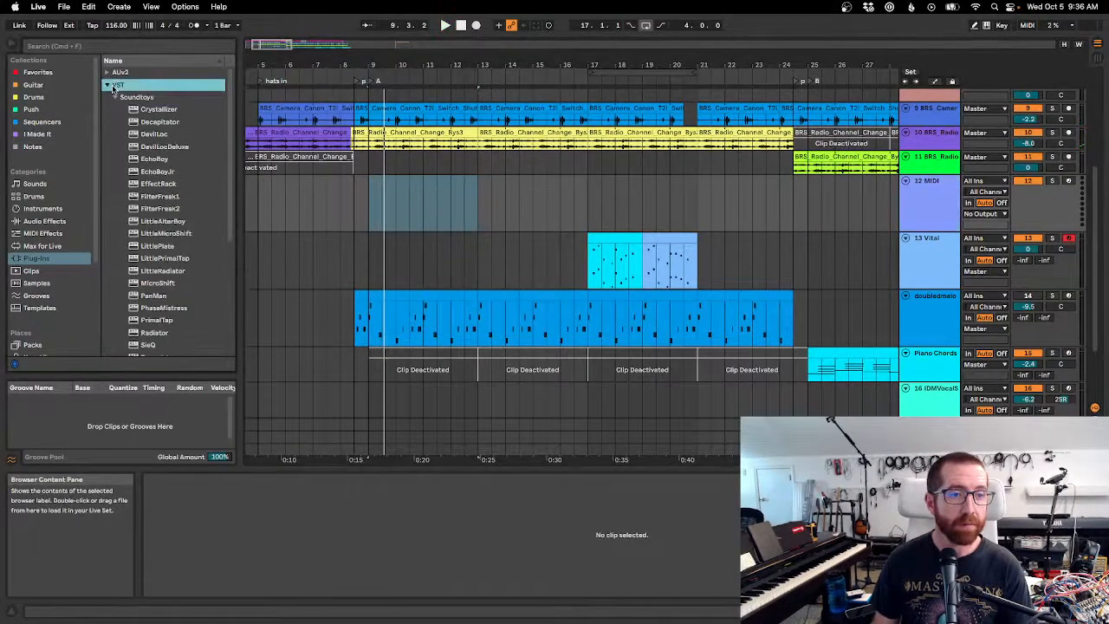
click(109, 86)
click(108, 86)
scroll(136, 246, down, 3)
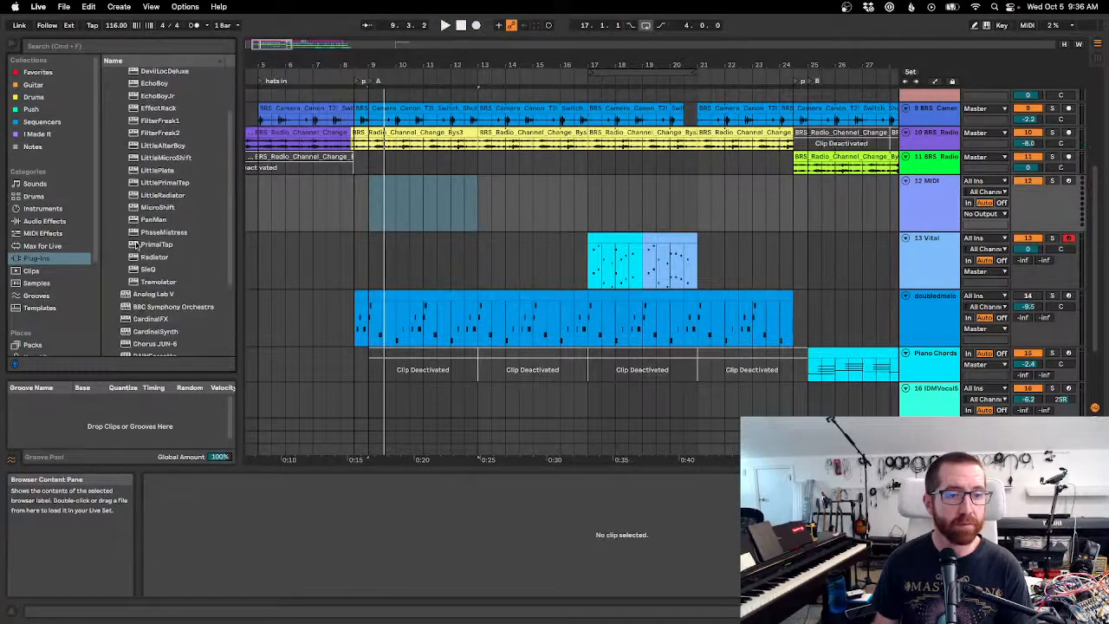
Load the Analog Lab V plug-in onto the empty MIDI track 12 and list its Bass presets.
scroll(136, 246, down, 3)
click(150, 229)
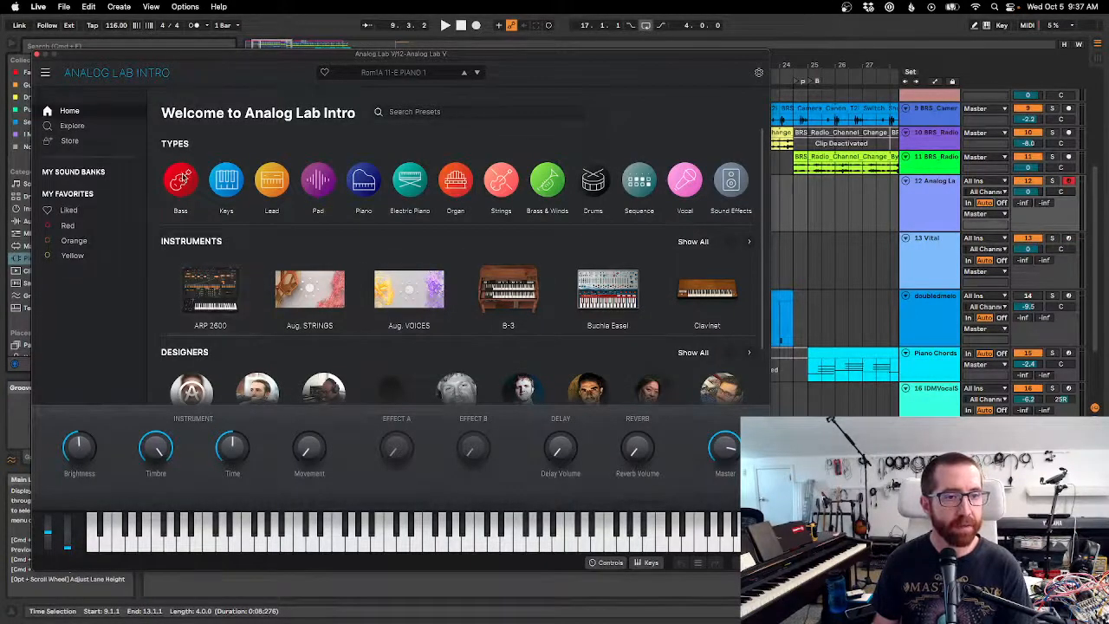
click(185, 176)
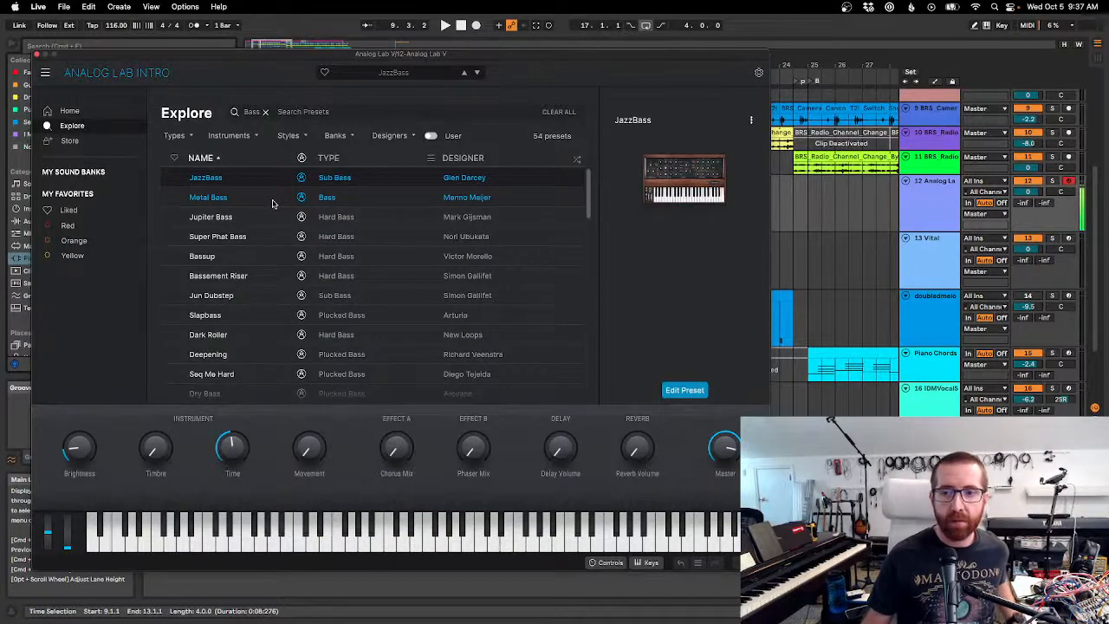
Audition bass presets such as Metal Bass, Jupiter Bass and Slapbass, load Dark Roller, and close the plug-in window.
click(198, 198)
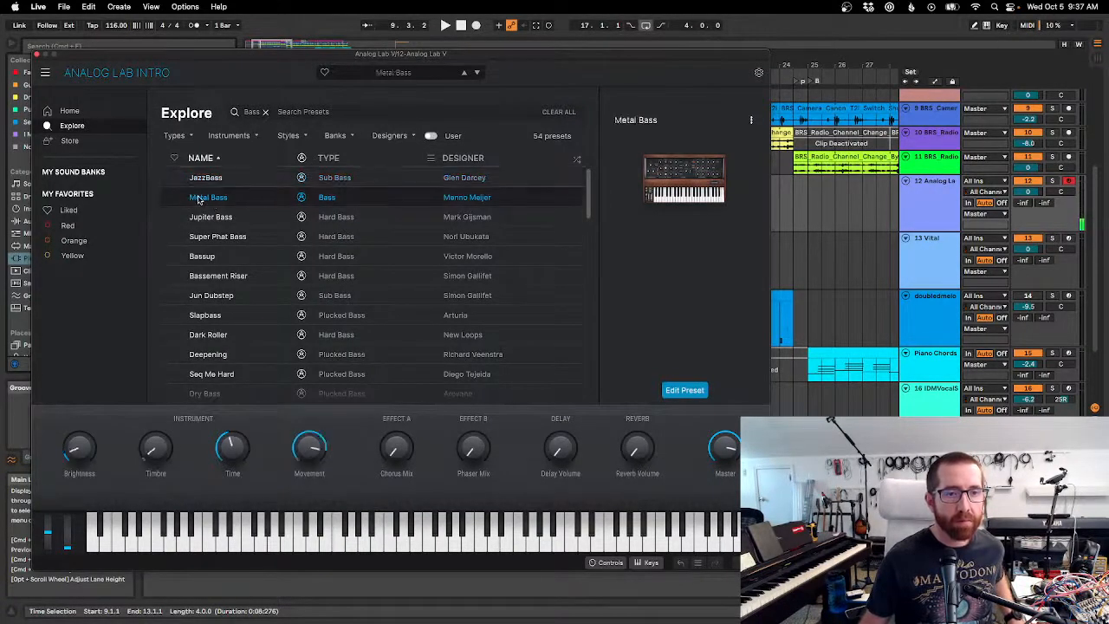
click(233, 223)
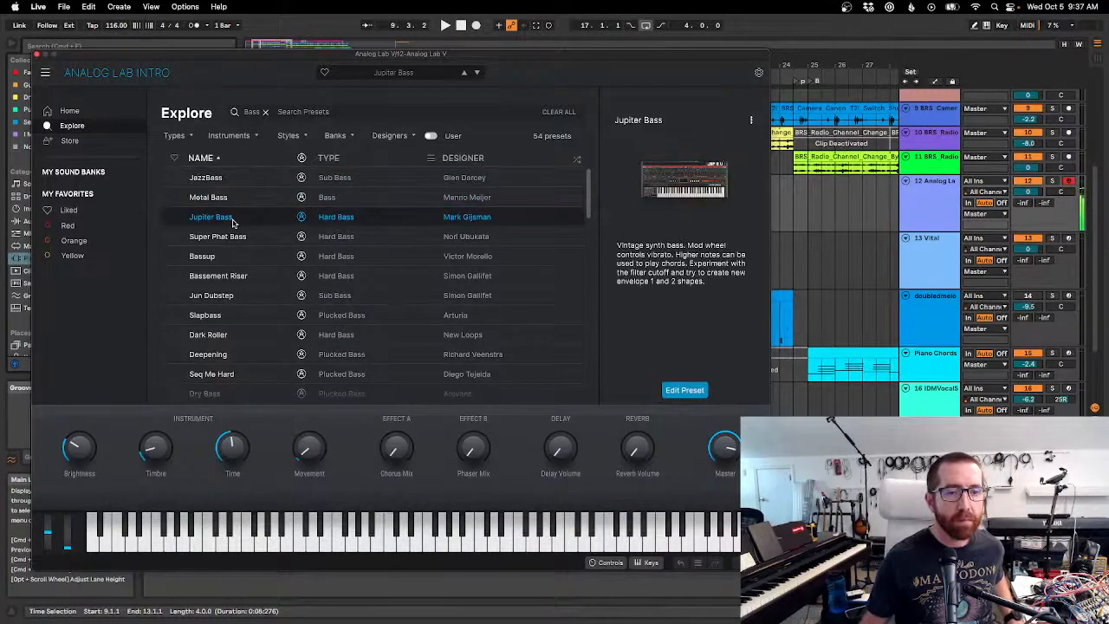
click(229, 238)
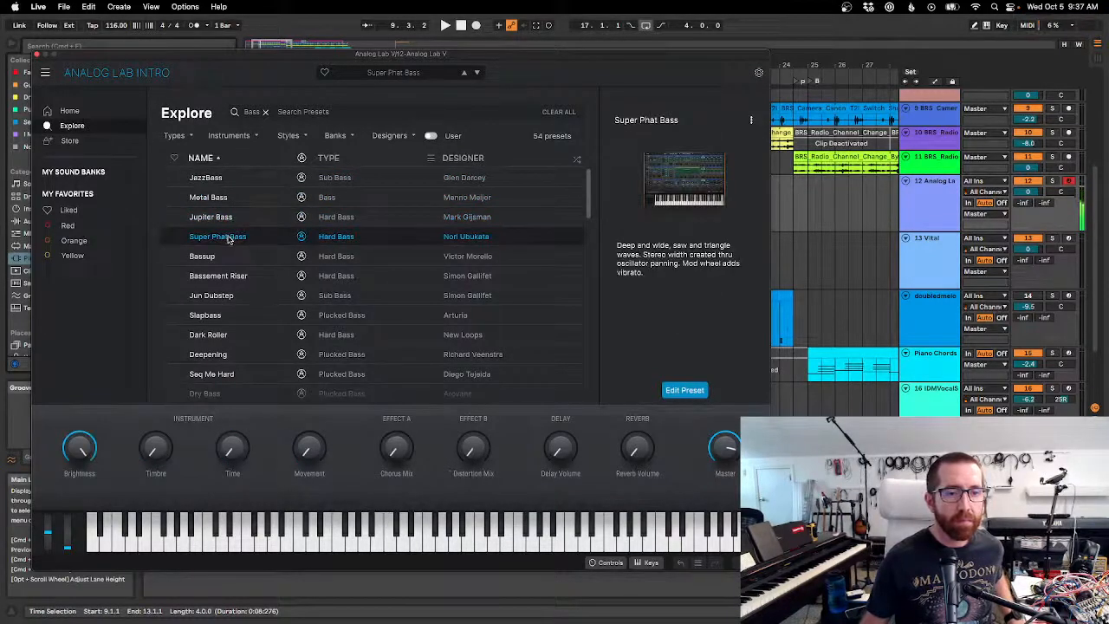
click(225, 279)
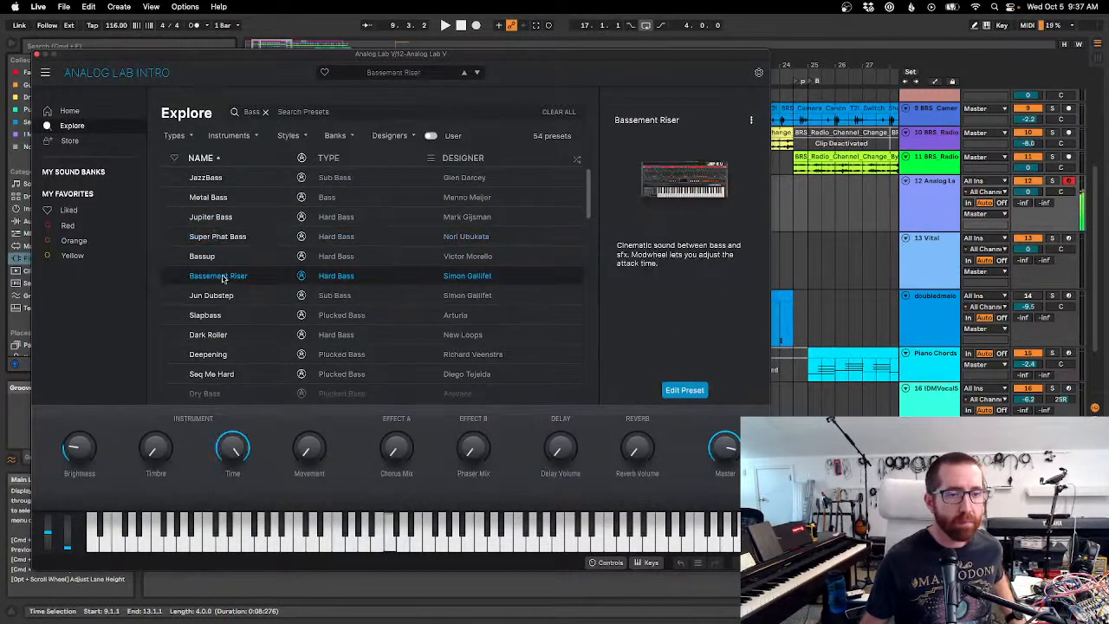
click(218, 297)
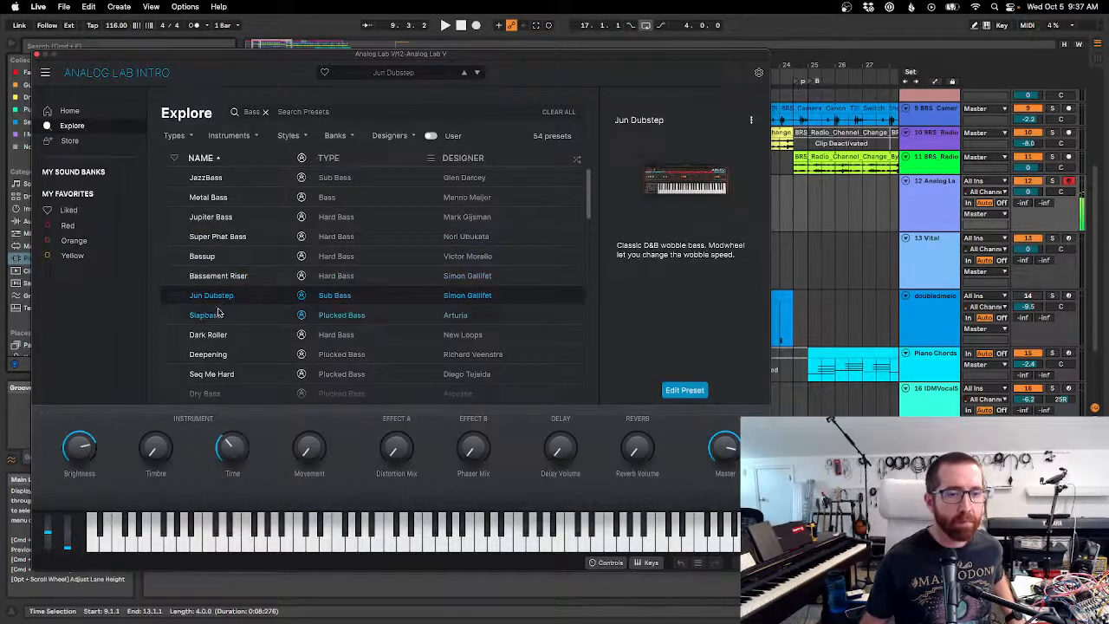
click(216, 317)
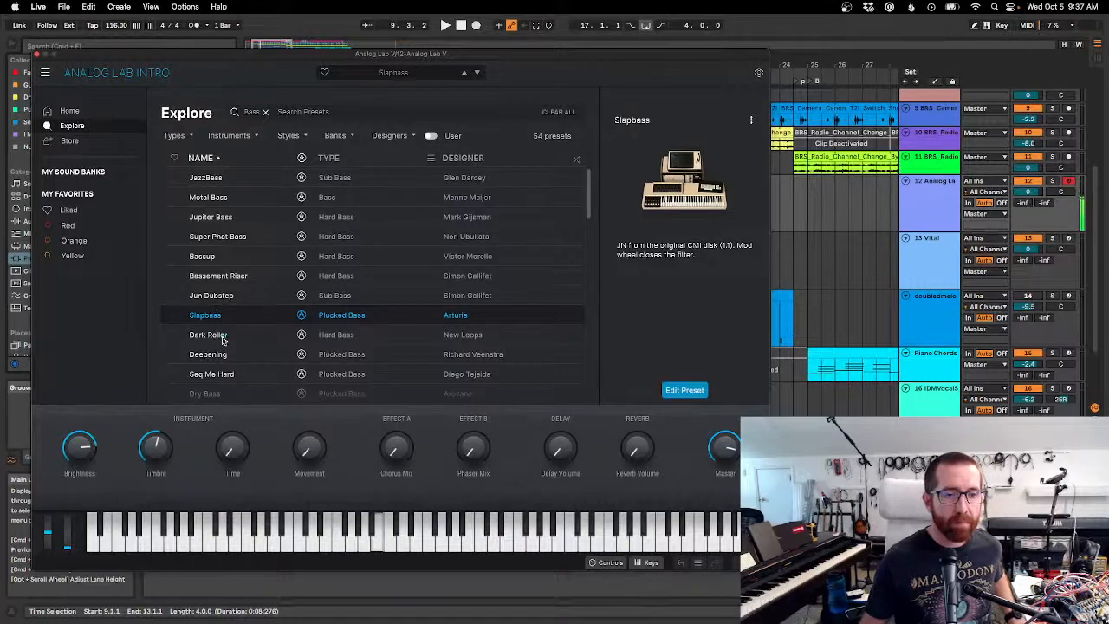
click(223, 338)
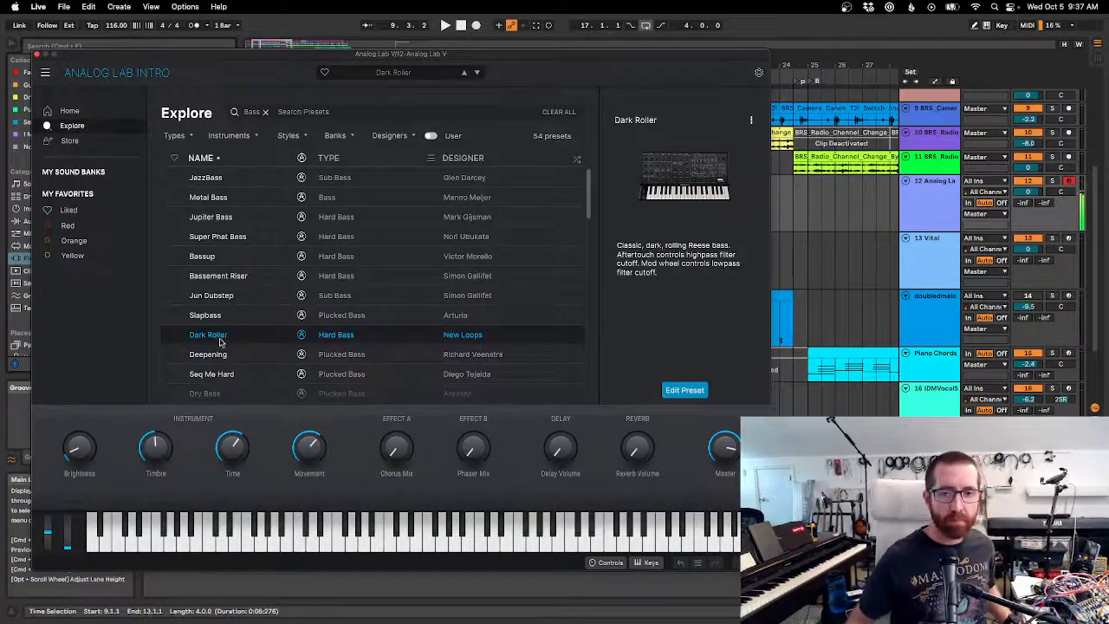
click(38, 55)
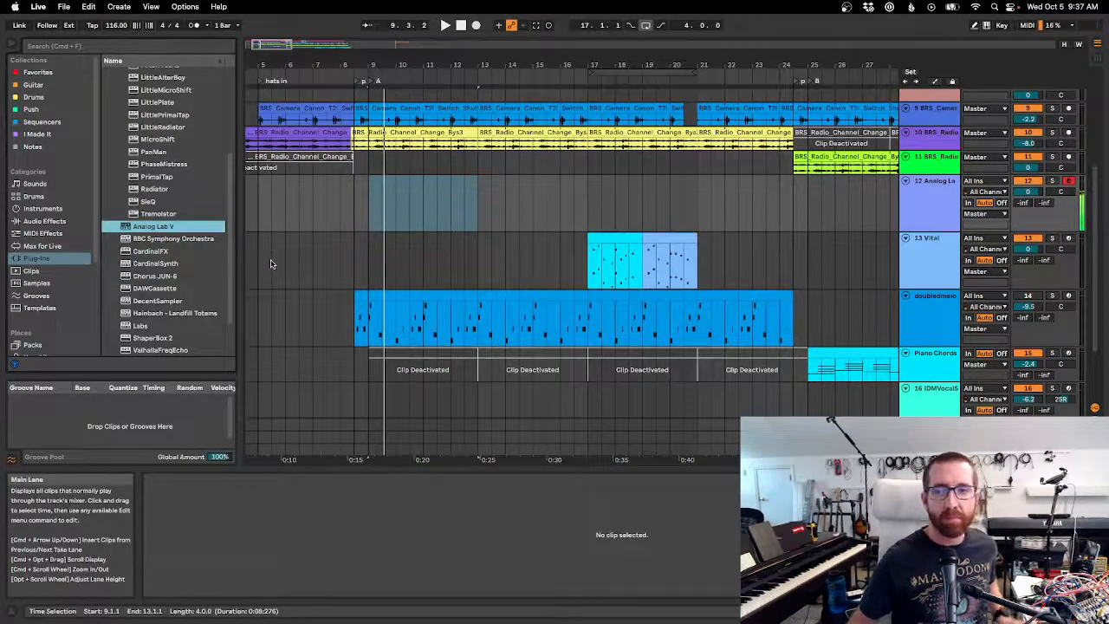
Play the start of section A at bar 9 and look over the lower tracks of the arrangement.
click(390, 161)
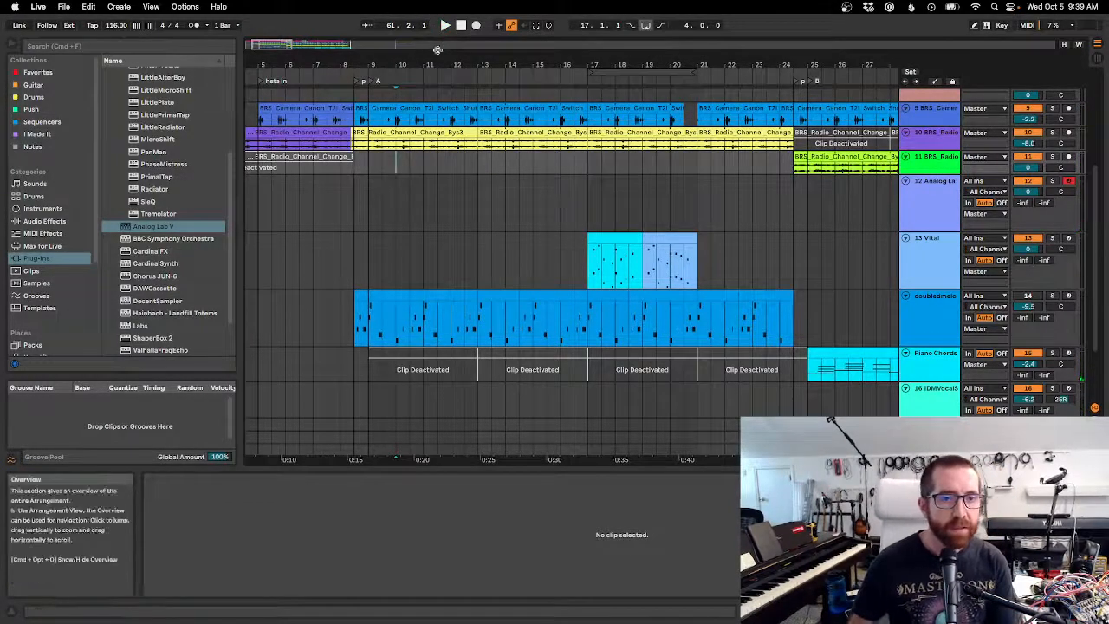
click(369, 87)
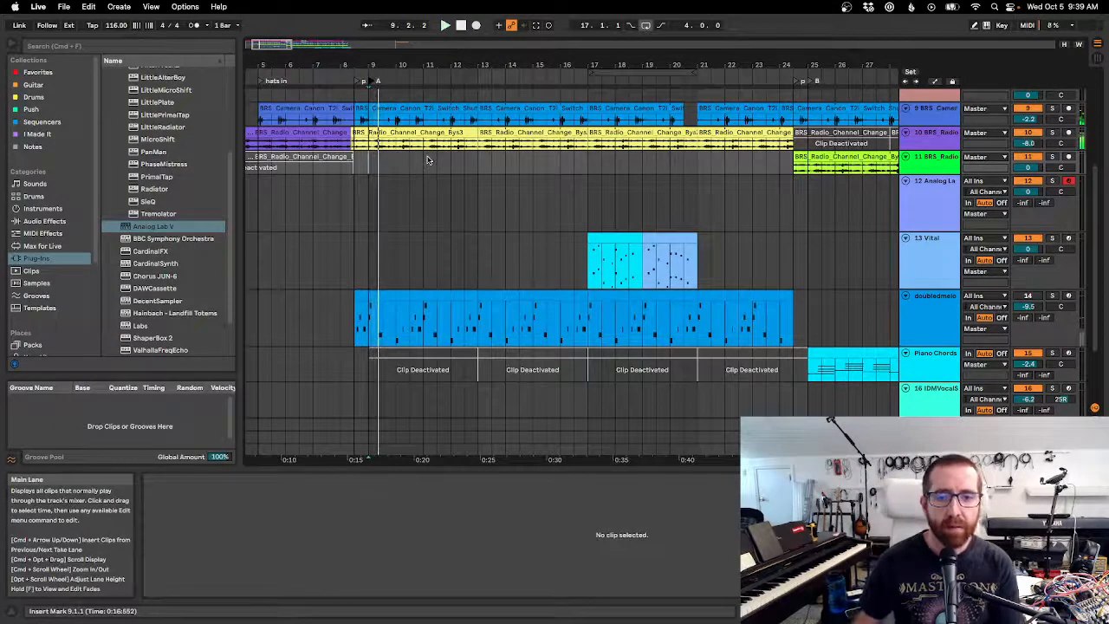
scroll(690, 324, down, 2)
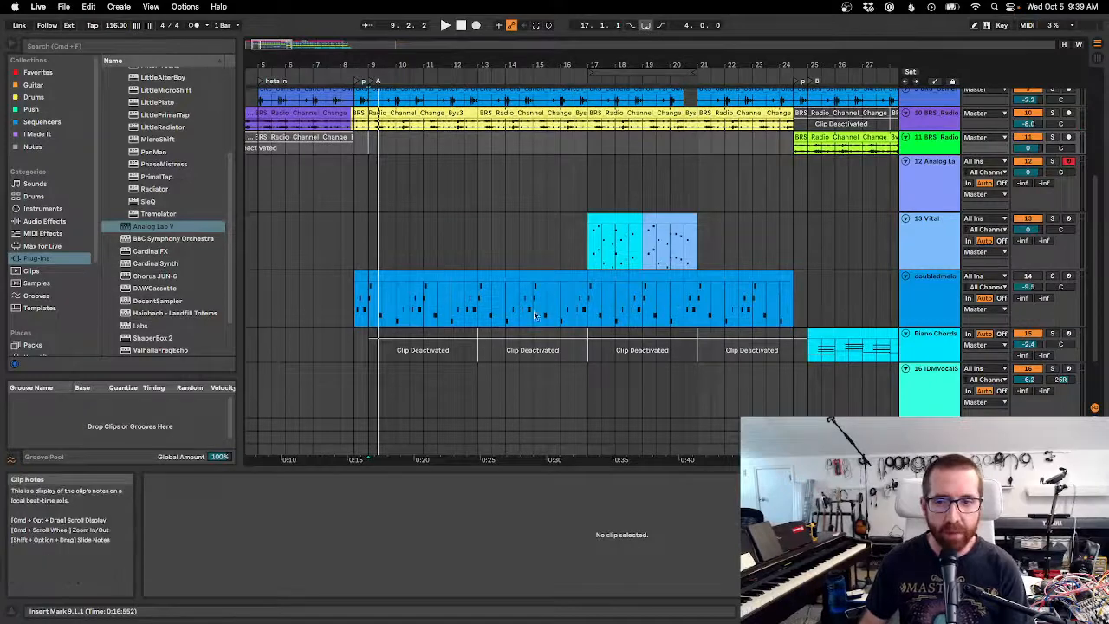
scroll(408, 284, down, 5)
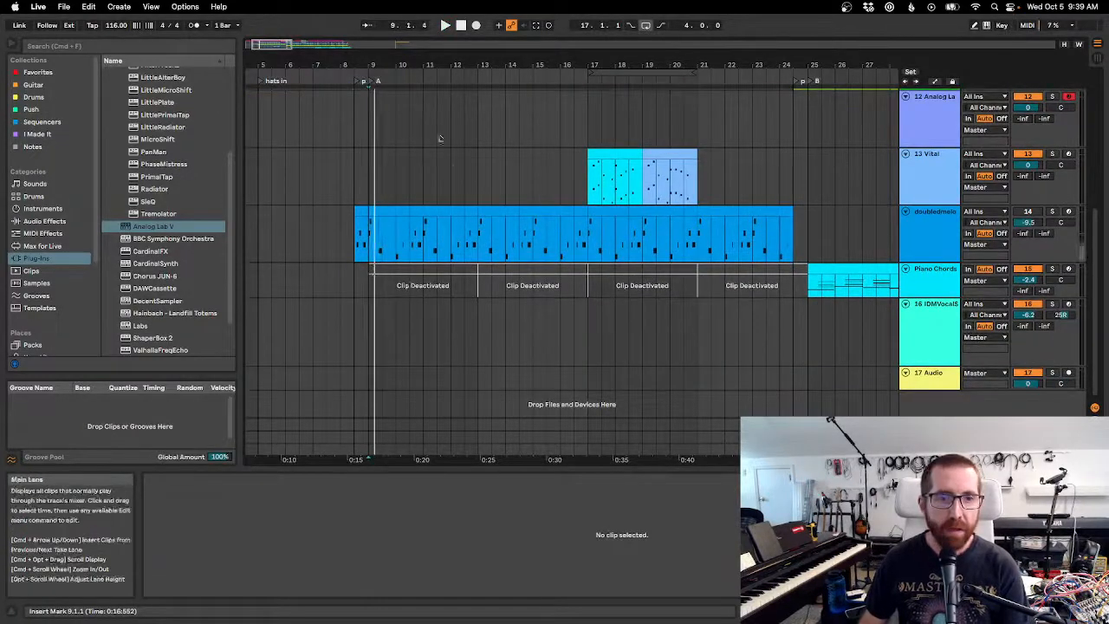
scroll(453, 240, up, 6)
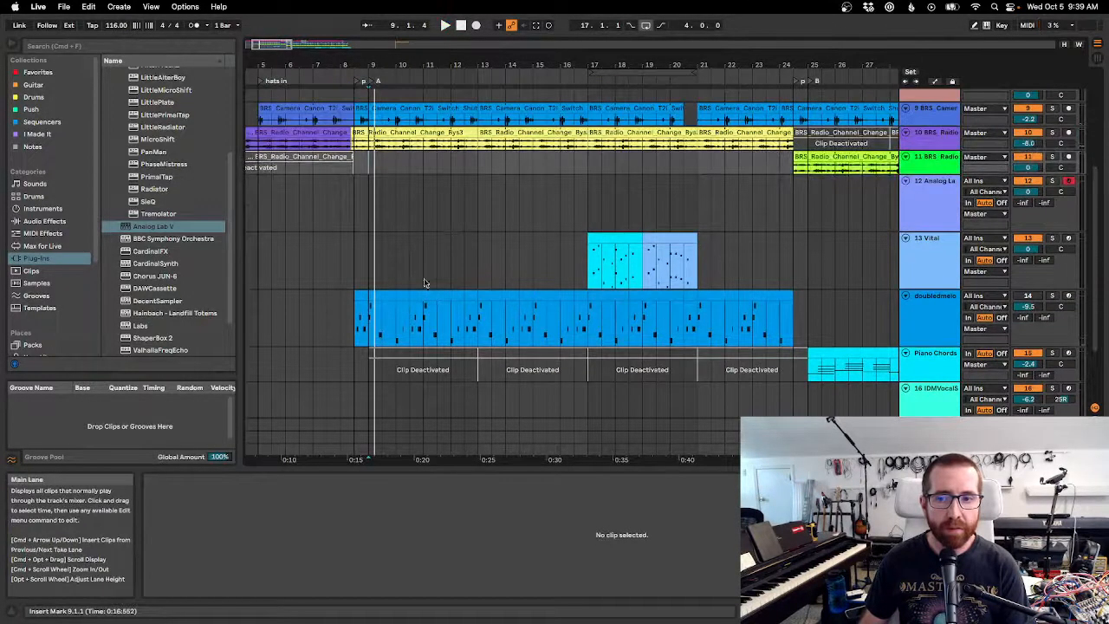
Rename track 12 as Gliding Bass.
right_click(942, 206)
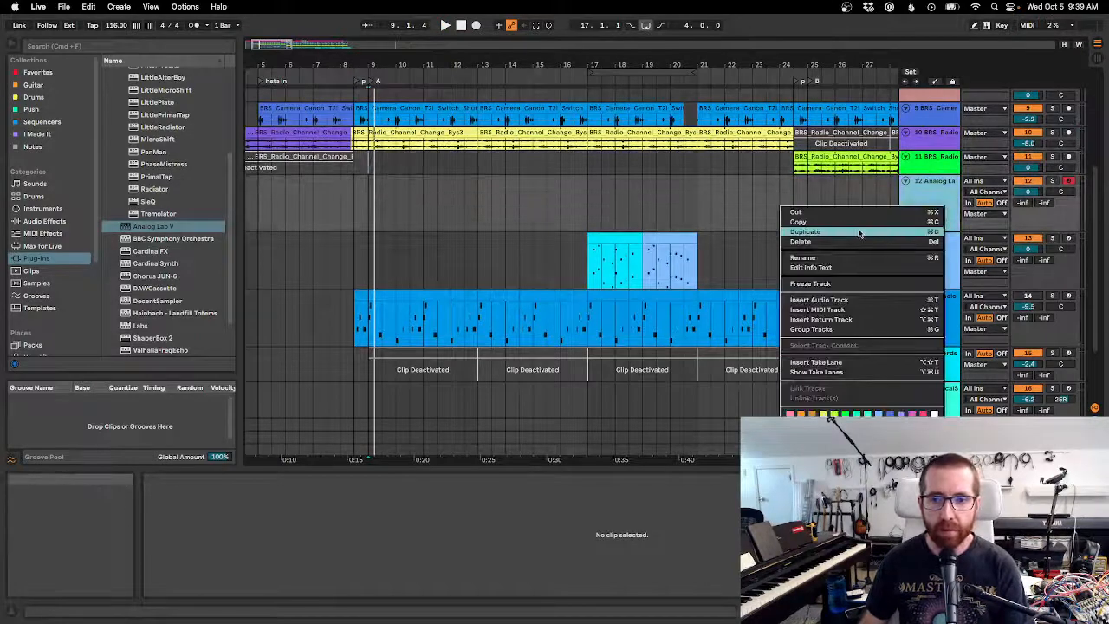
click(838, 257)
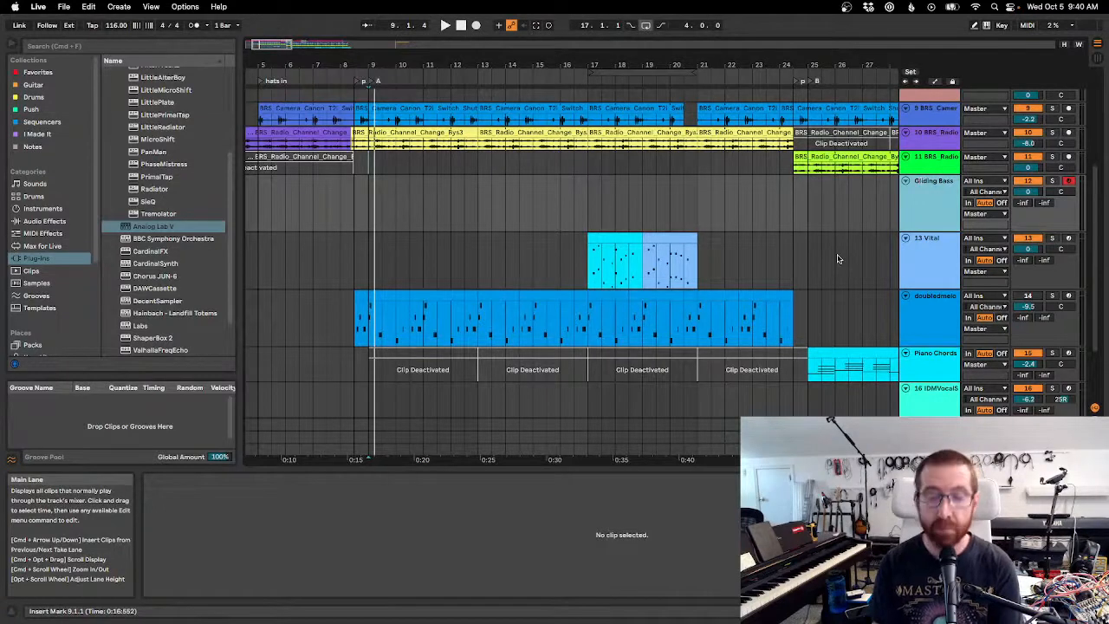
Listen to section A from bar 9 and examine the arrangement around bars 17 to 21.
click(370, 82)
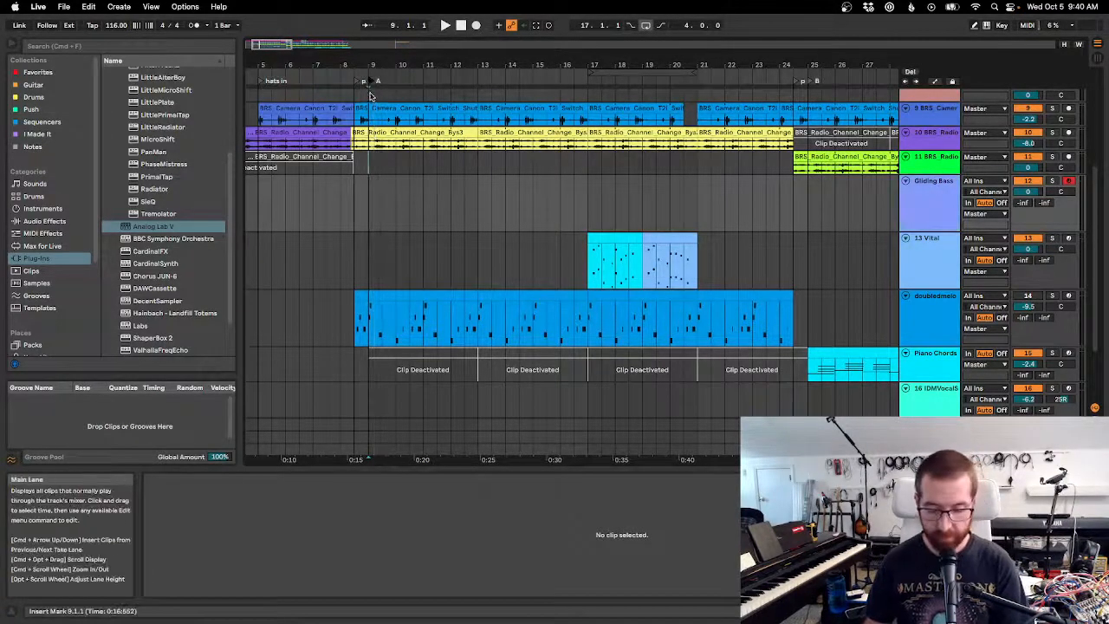
key(space)
drag(414, 64, 560, 50)
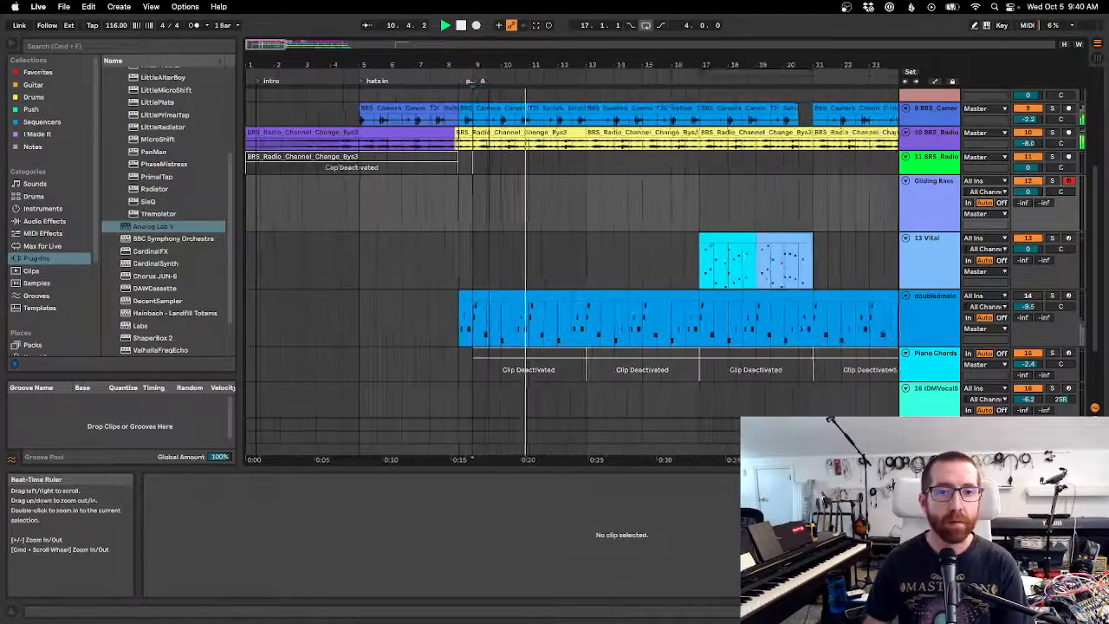
drag(485, 63, 485, 60)
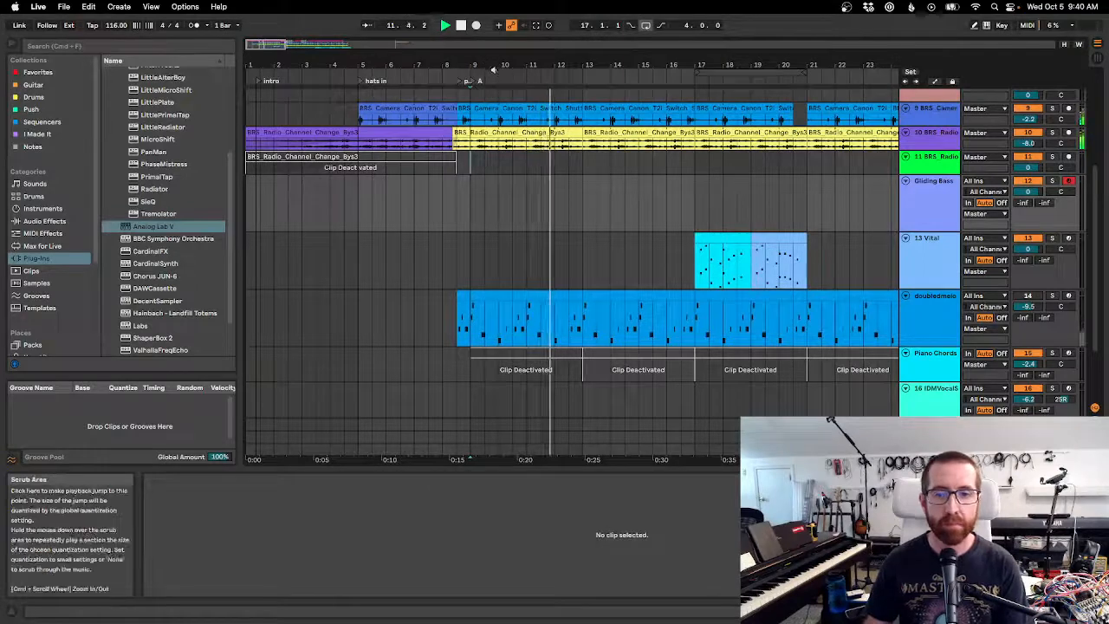
drag(697, 64, 541, 73)
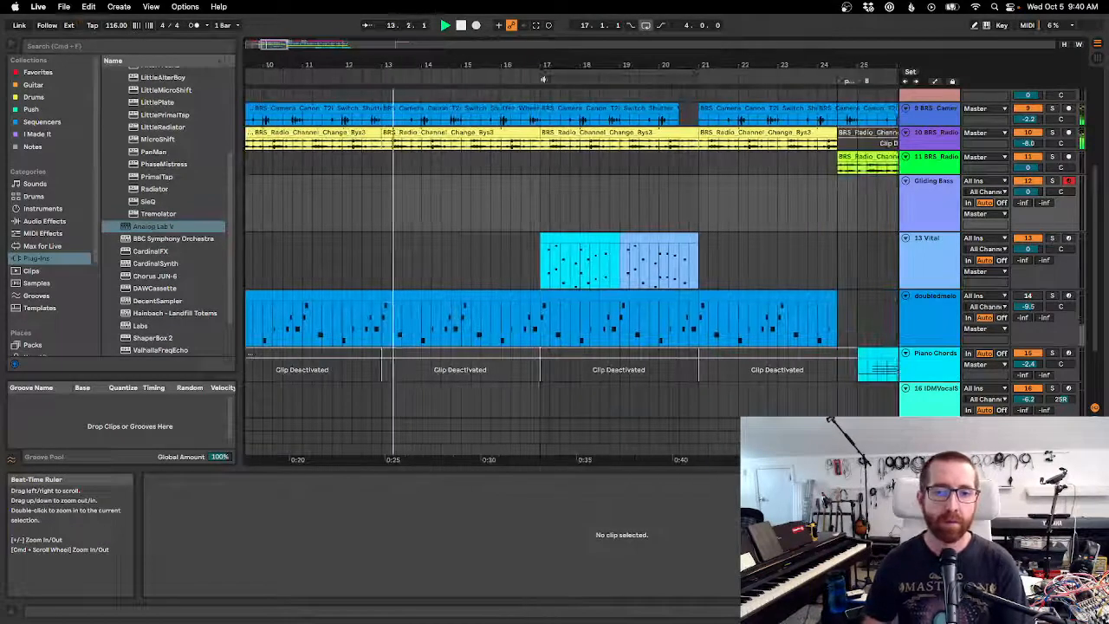
key(space)
Create a MIDI clip from bar 17 to bar 21 on the Gliding Bass track with a loop length of 4.0.0.
double_click(544, 205)
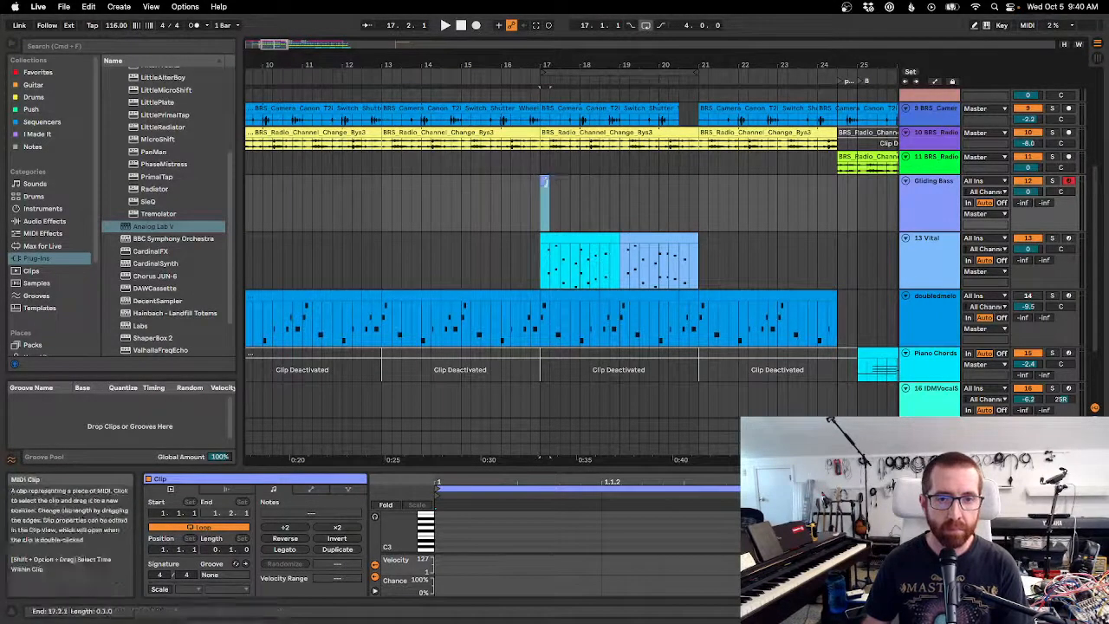
drag(544, 182, 698, 182)
drag(217, 549, 216, 521)
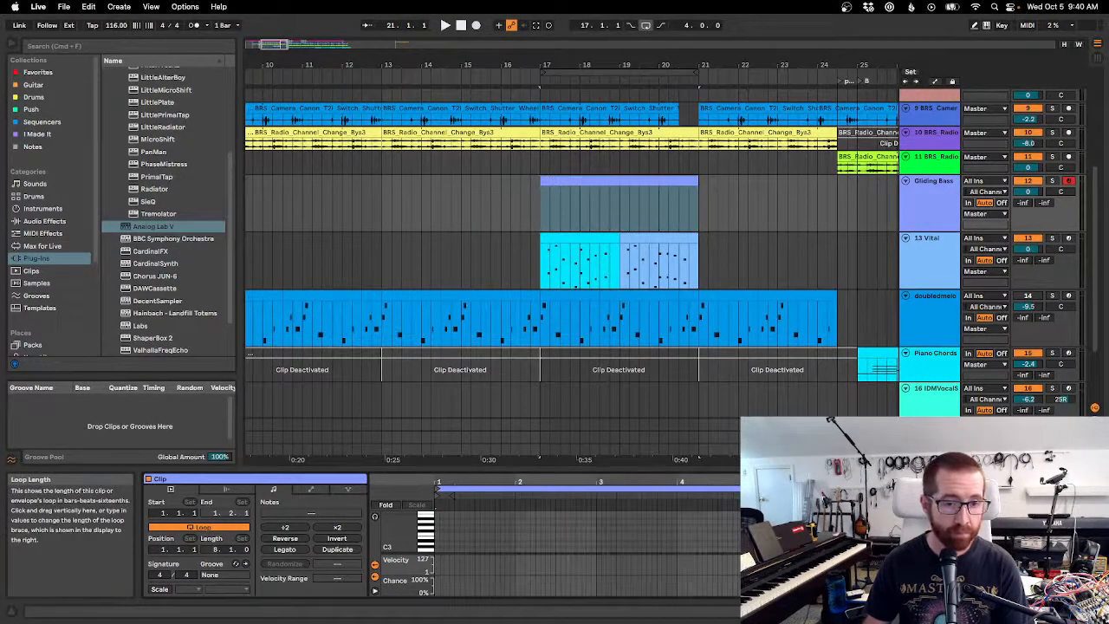
drag(217, 549, 216, 553)
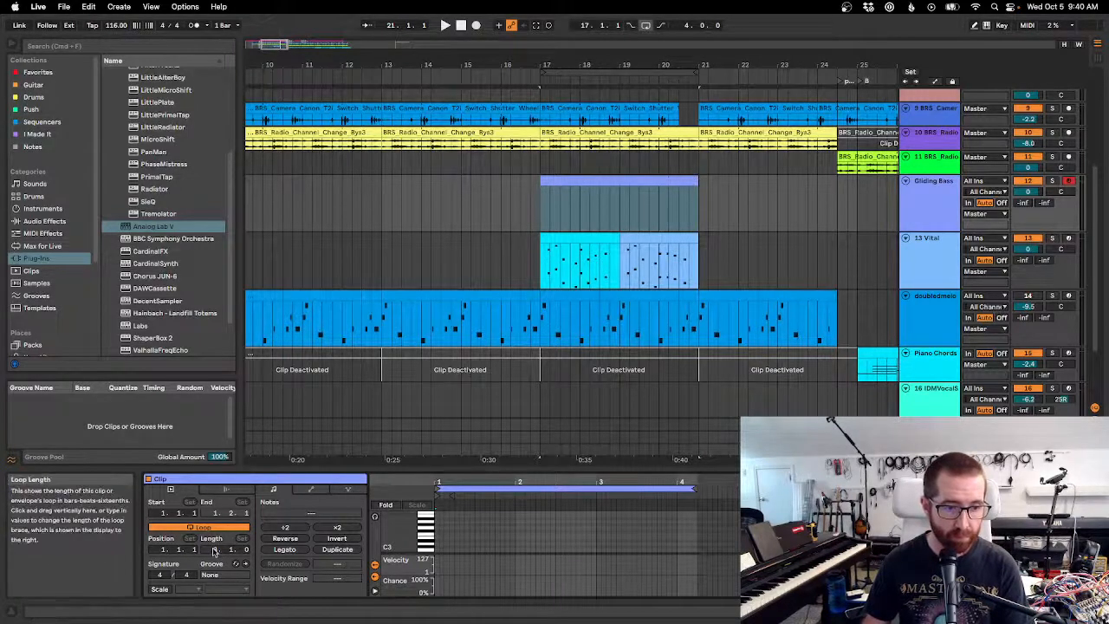
drag(214, 551, 214, 530)
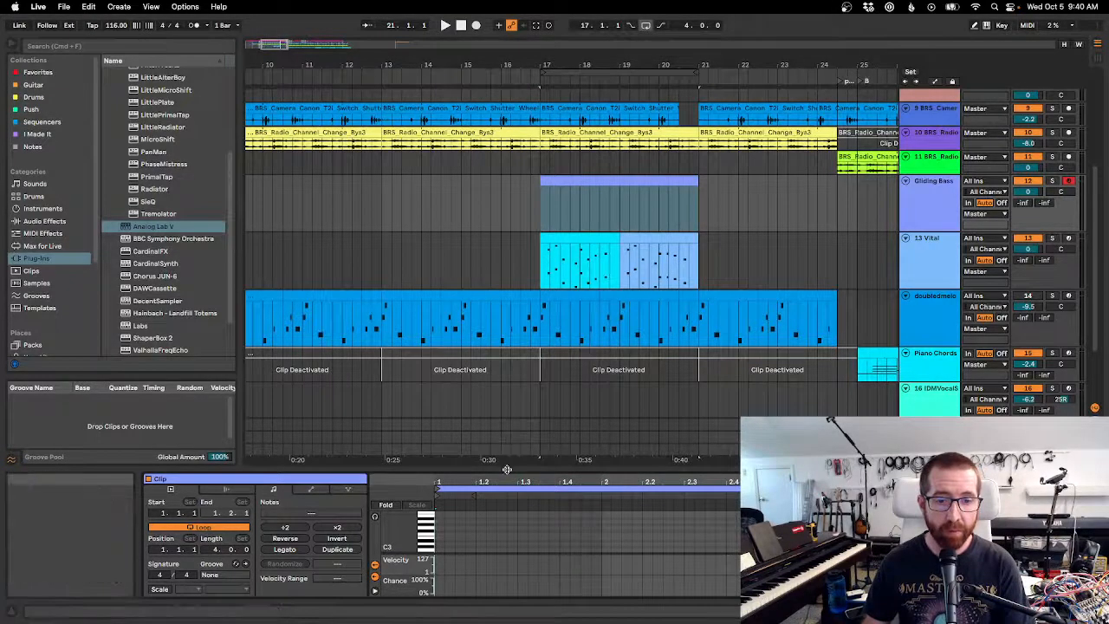
Enlarge the new clip's note editor and test looped playback of the arrangement from bar 17 to bar 21.
drag(507, 471, 542, 274)
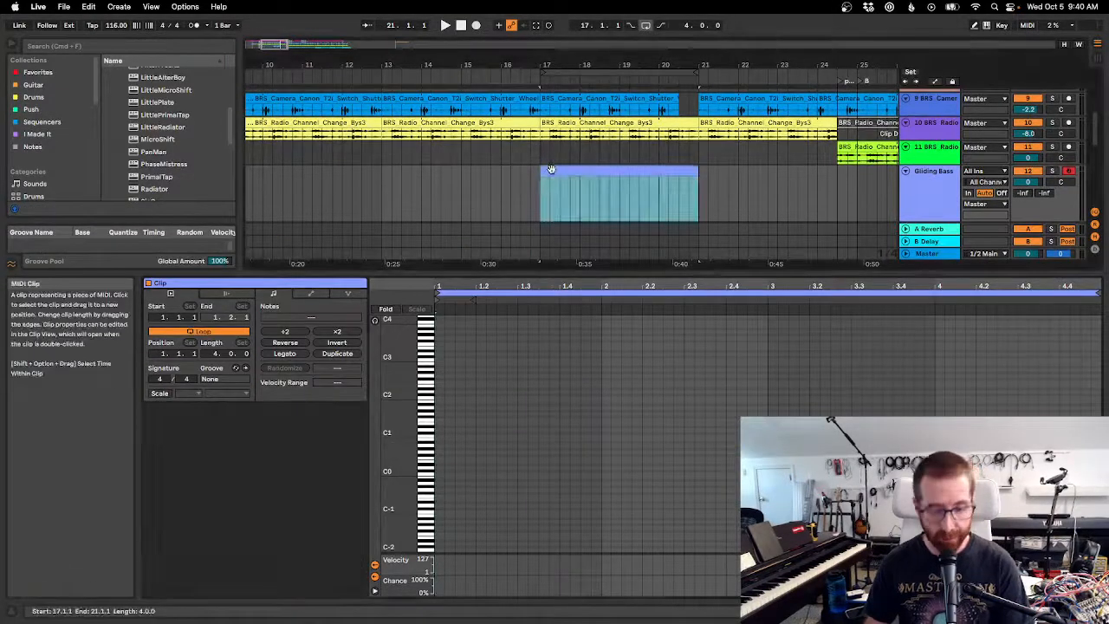
key(space)
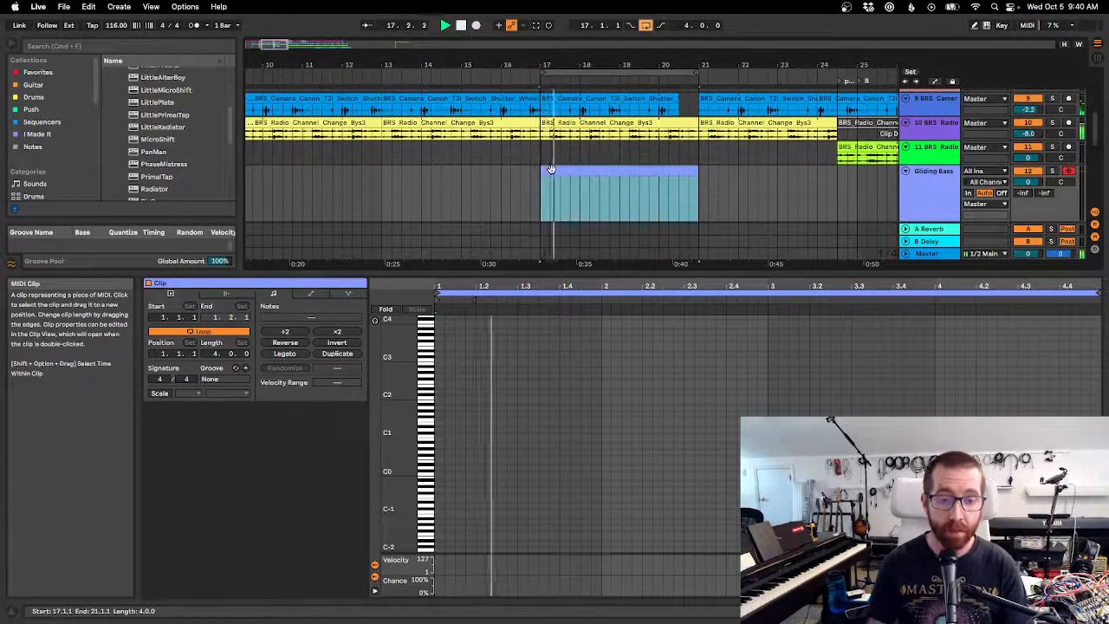
key(space)
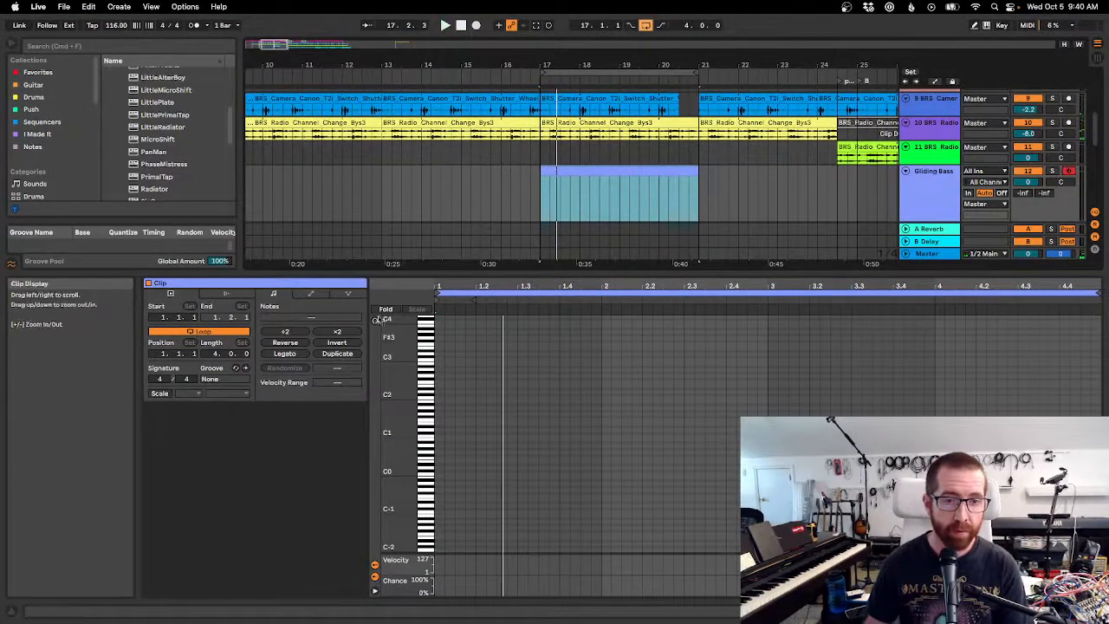
Add one-sixteenth D1 notes at 1.1.1 and 1.2.1 in the Gliding Bass clip, checking them against playback.
click(424, 447)
drag(425, 447, 427, 434)
click(428, 434)
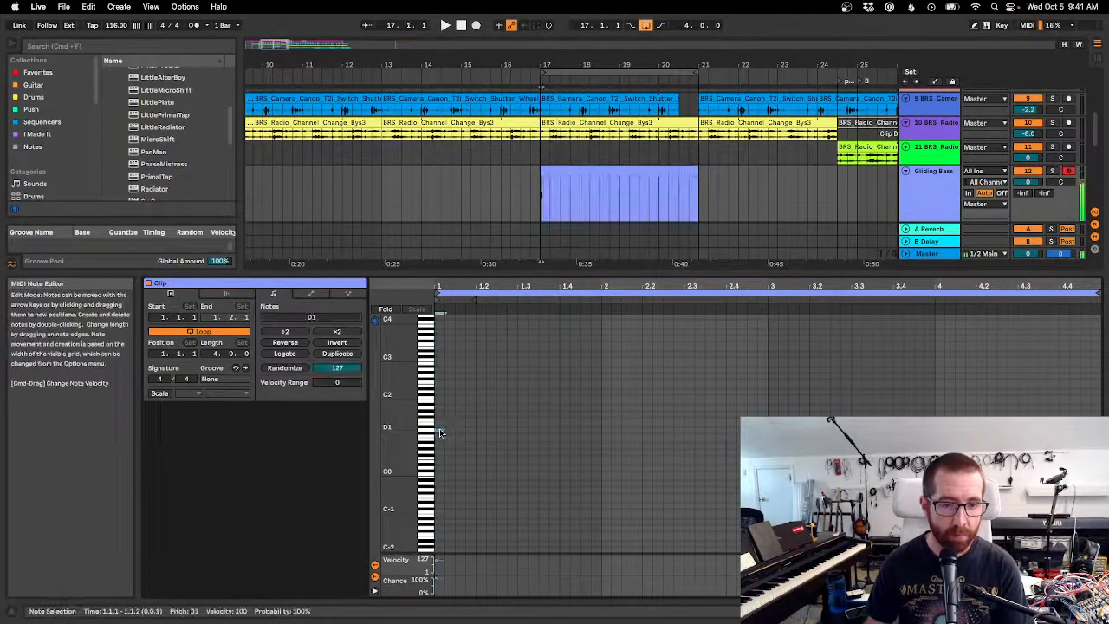
key(space)
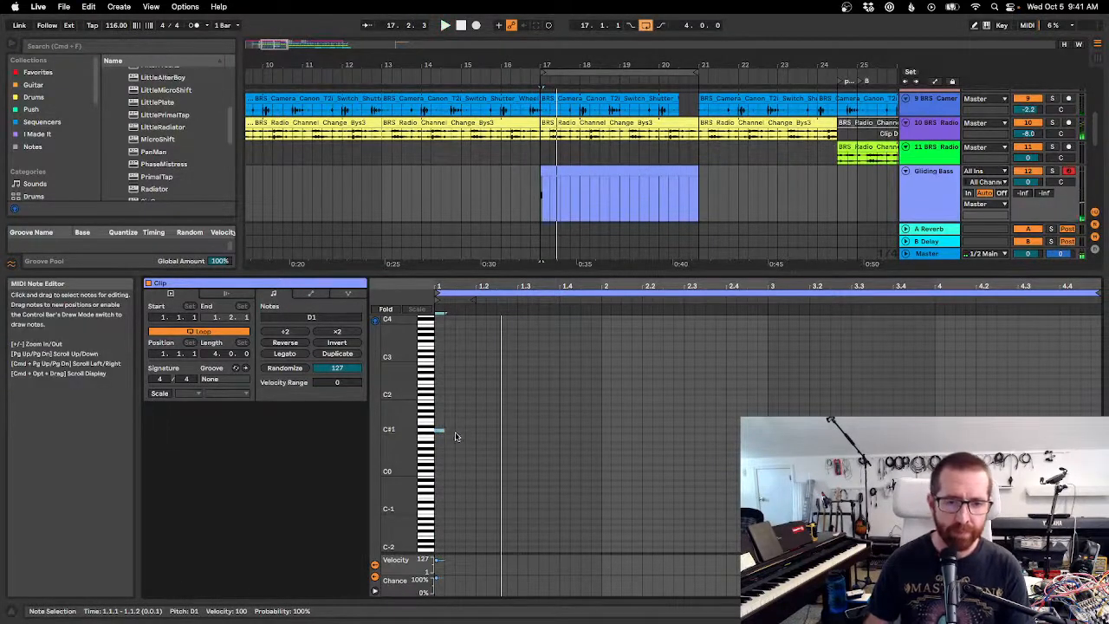
double_click(473, 431)
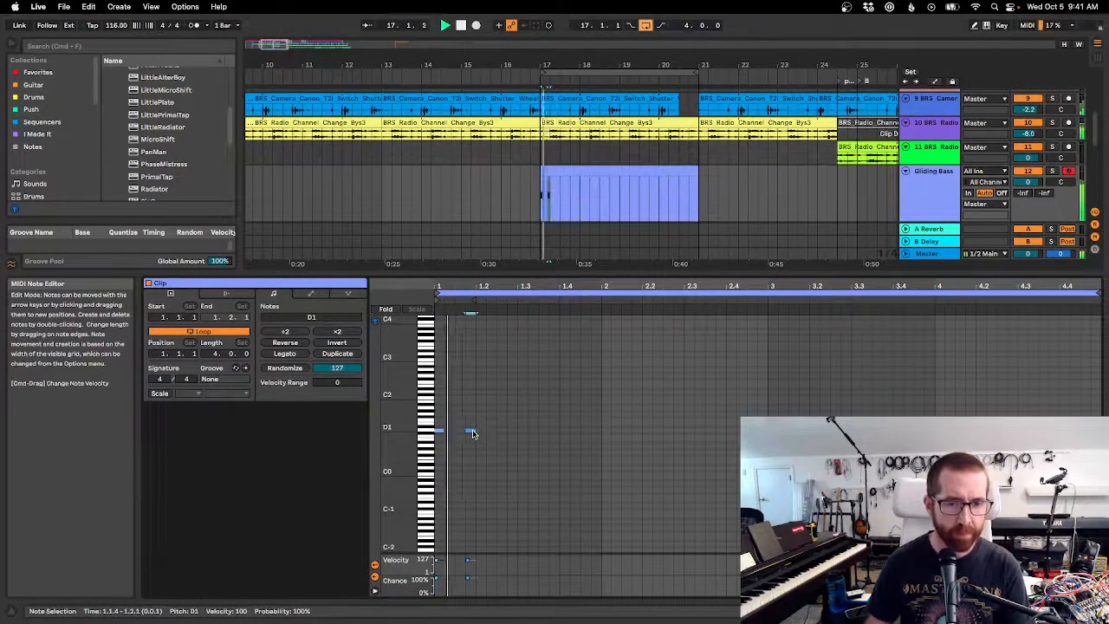
drag(472, 432, 481, 431)
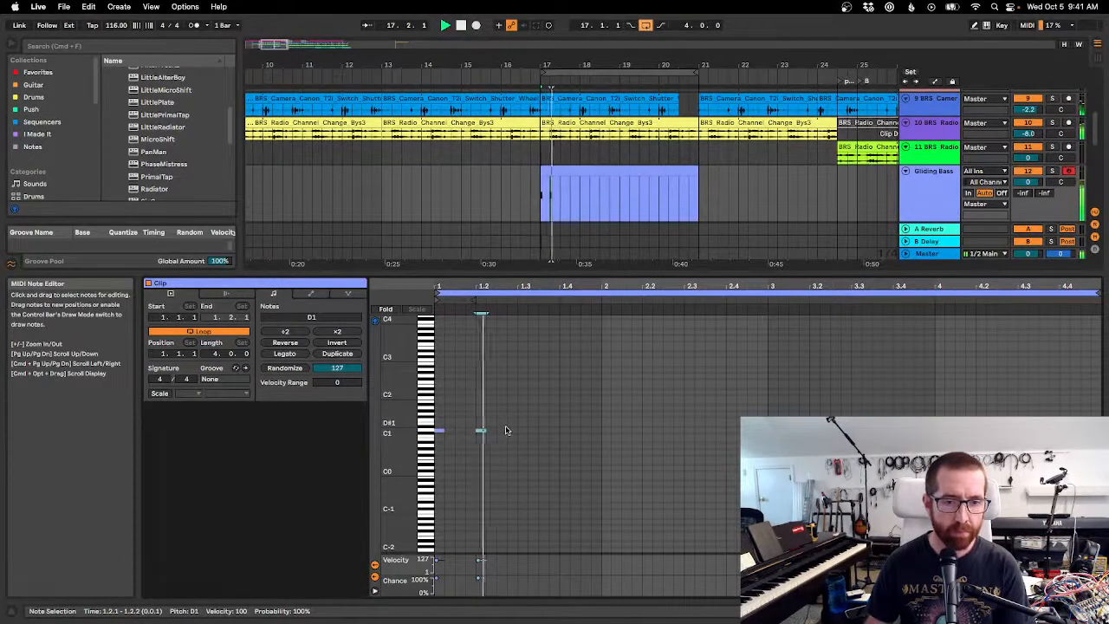
Add a one-sixteenth note at 1.1.3 between the two D1 notes and lower its pitch to C1.
double_click(462, 413)
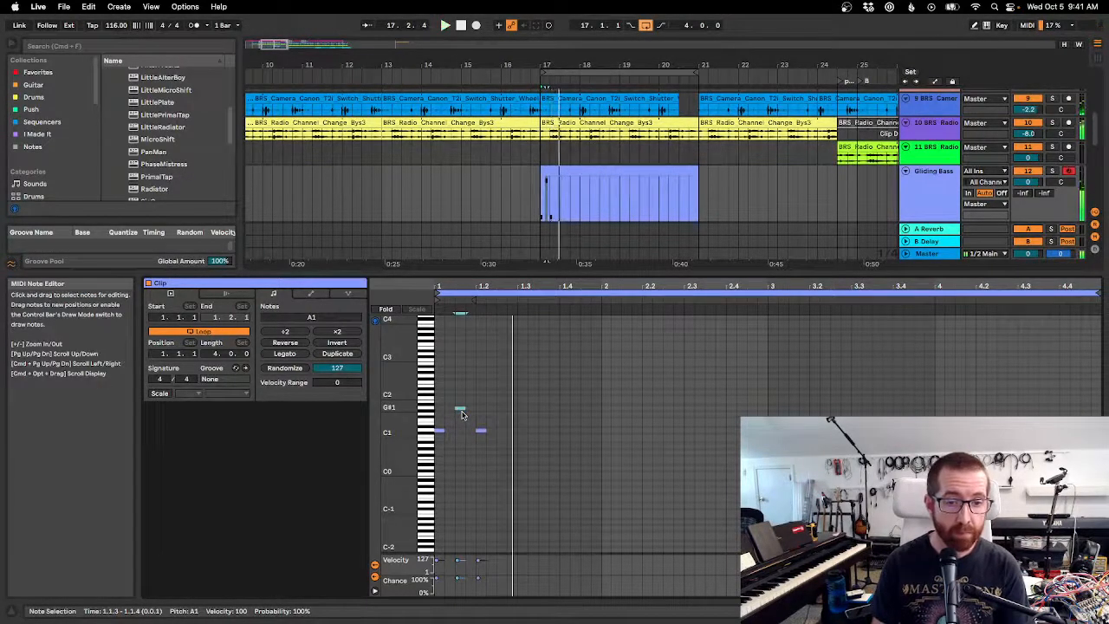
key(Down)
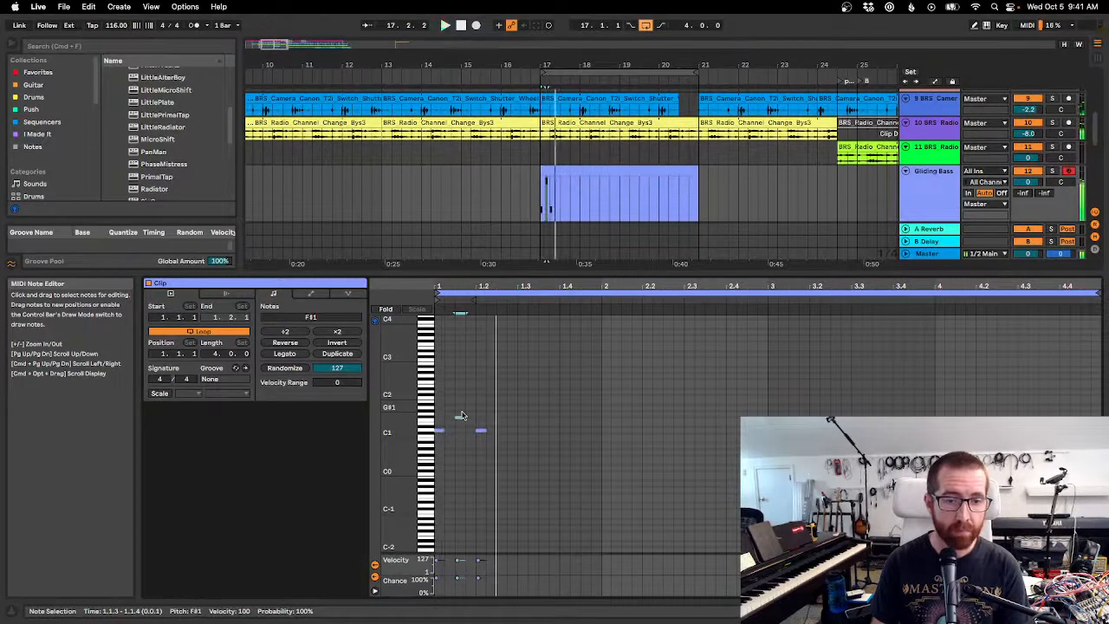
key(Down)
key(Down)
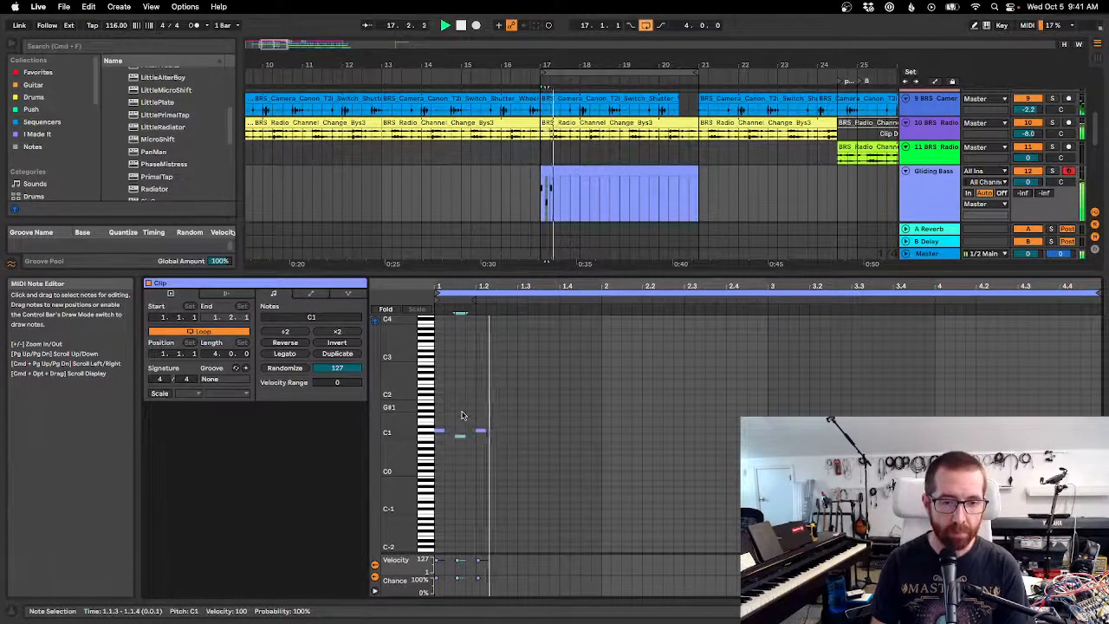
Raise the note at 1.1.3 to D2 and add a one-sixteenth F#2 note at 1.3.1.
key(Up)
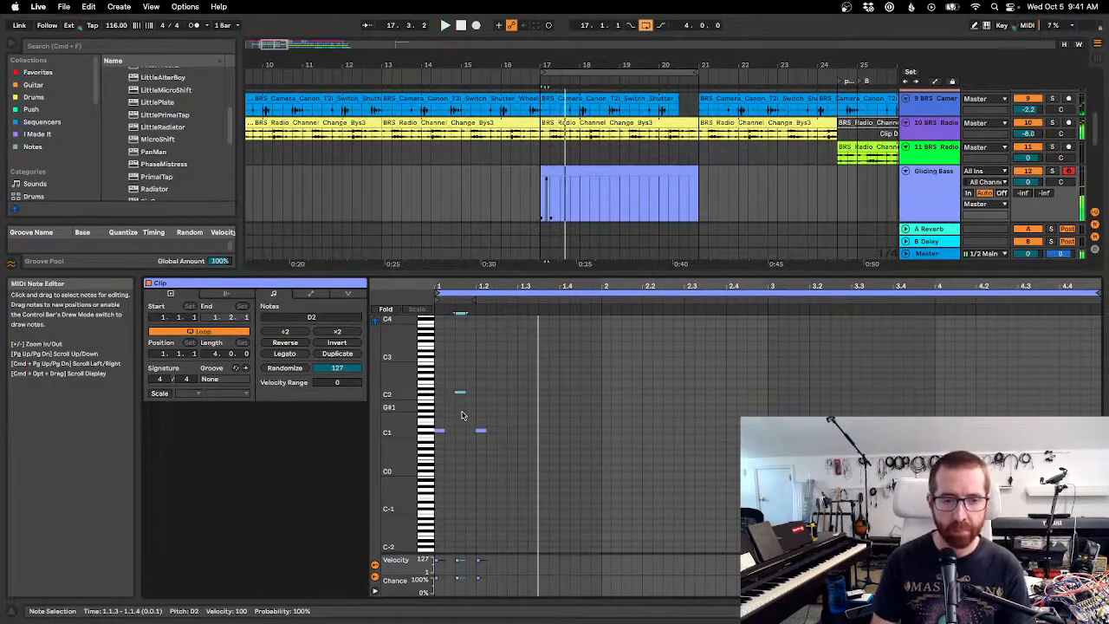
double_click(523, 378)
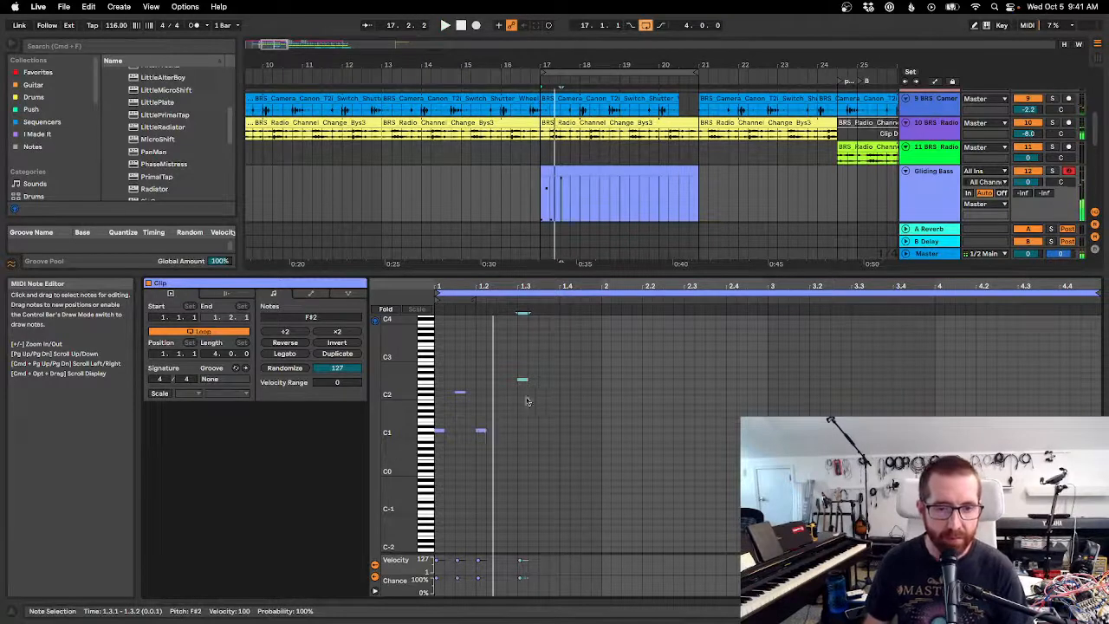
Lengthen the D1 note at 1.2.1 to two sixteenths and add a one-sixteenth A#1 note at 1.3.3 during playback.
drag(485, 430, 495, 431)
key(space)
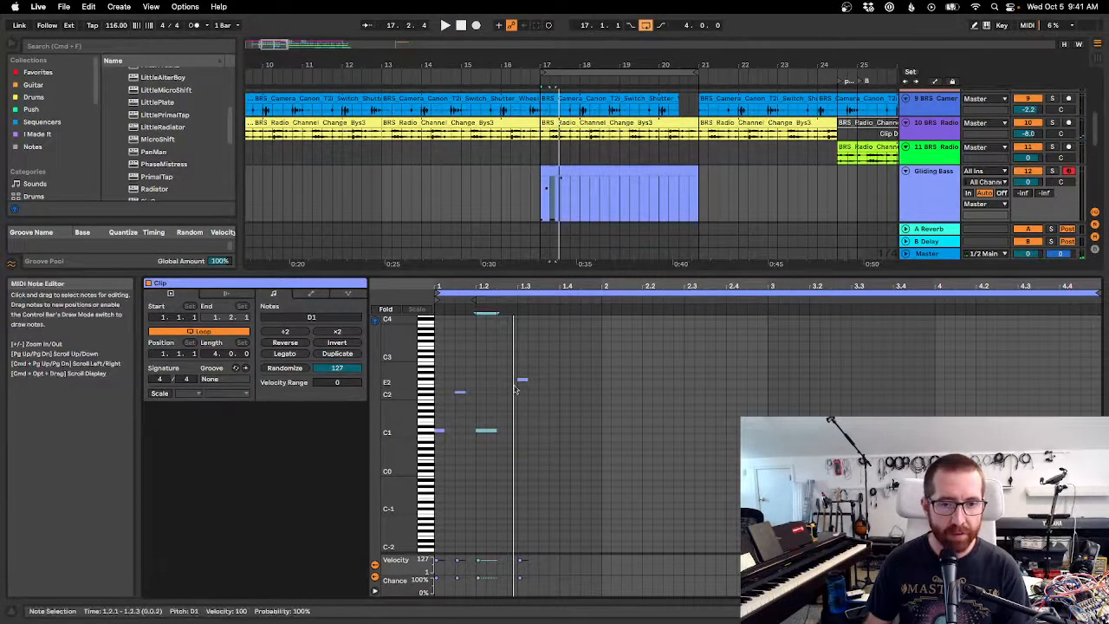
double_click(541, 404)
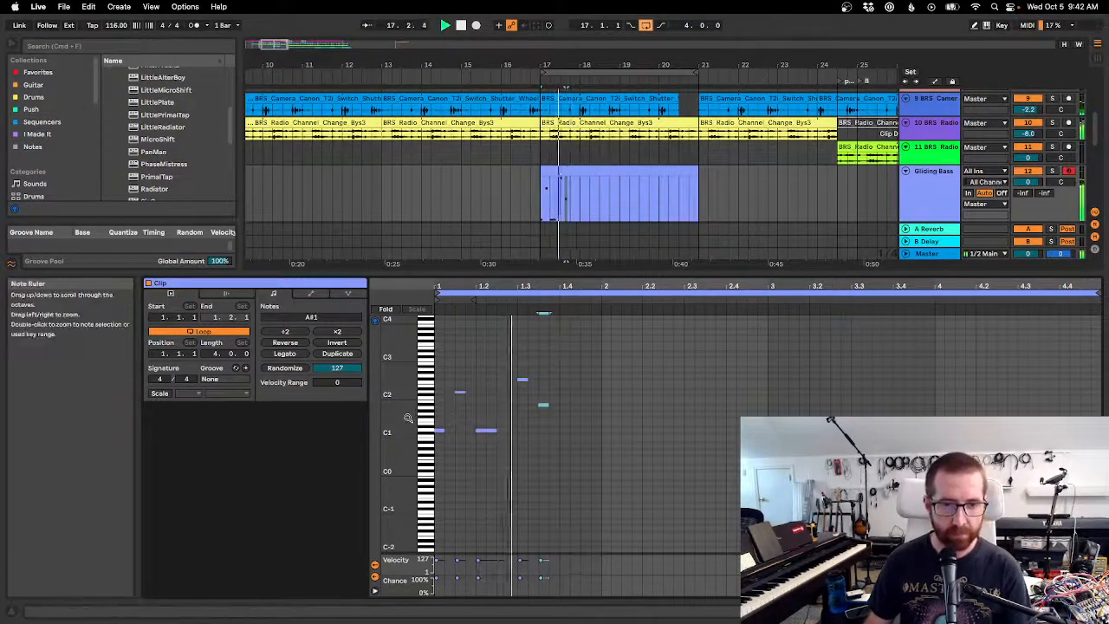
Try transposing all notes in the Gliding Bass clip up one octave against playback.
click(505, 397)
key(super+a)
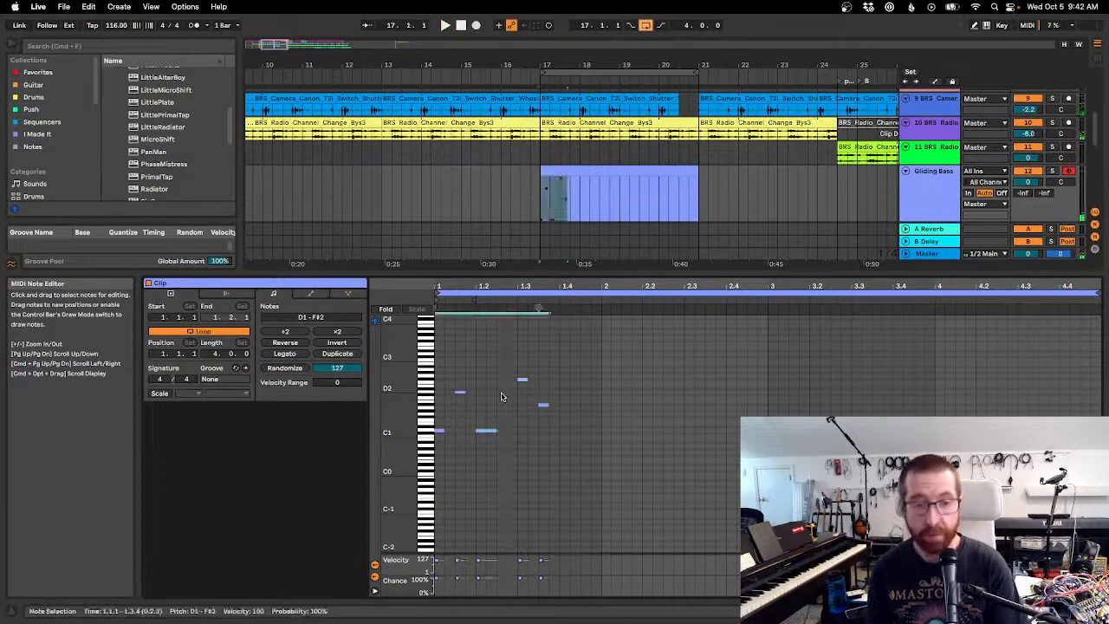
key(shift+Up)
key(space)
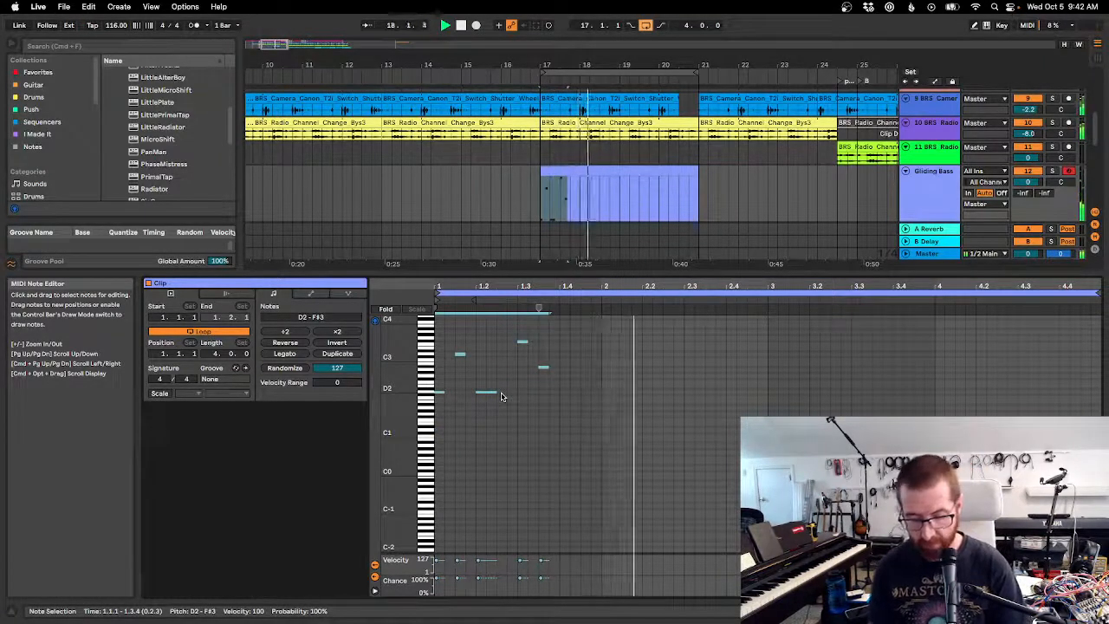
key(shift+Down)
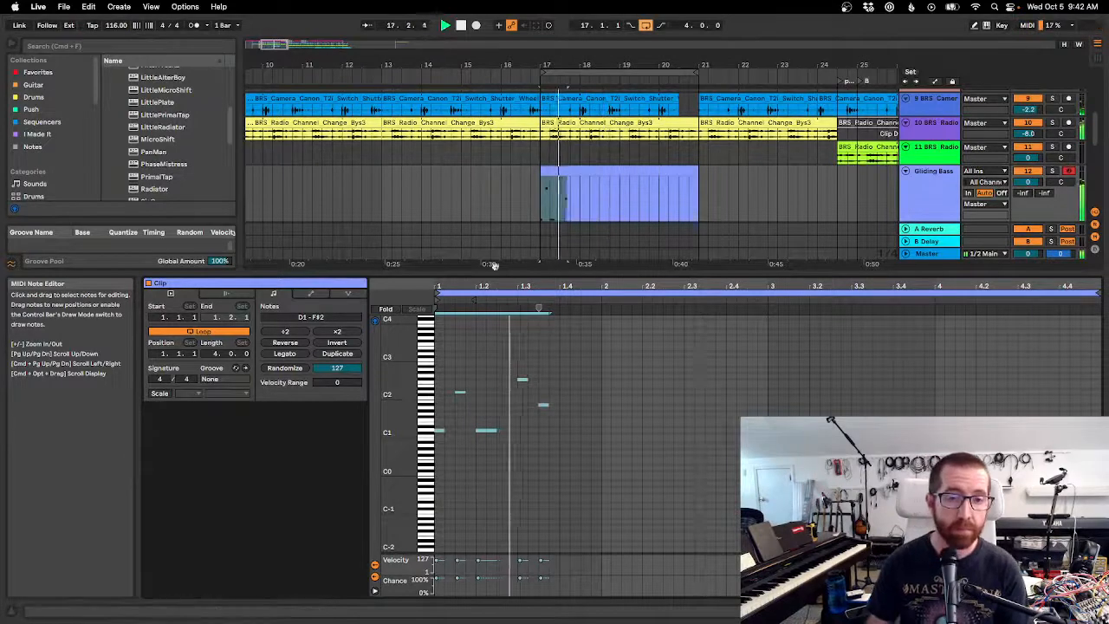
Listen to the loop while checking the notes at 1.3.1, 1.1.3 and 1.2.1 individually.
drag(544, 293, 544, 310)
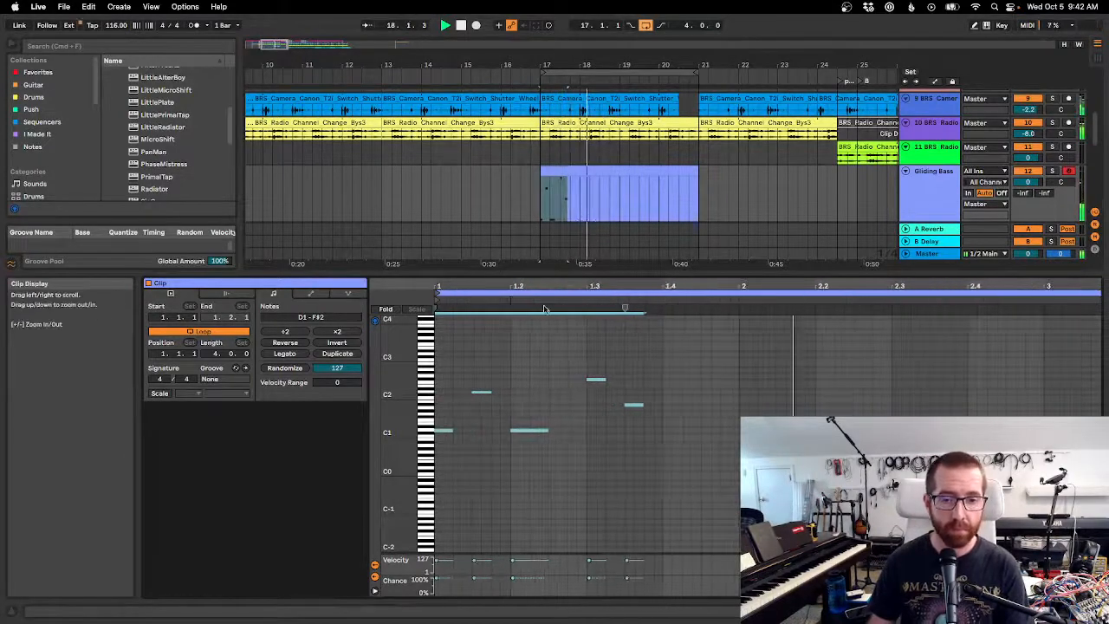
click(593, 393)
click(600, 380)
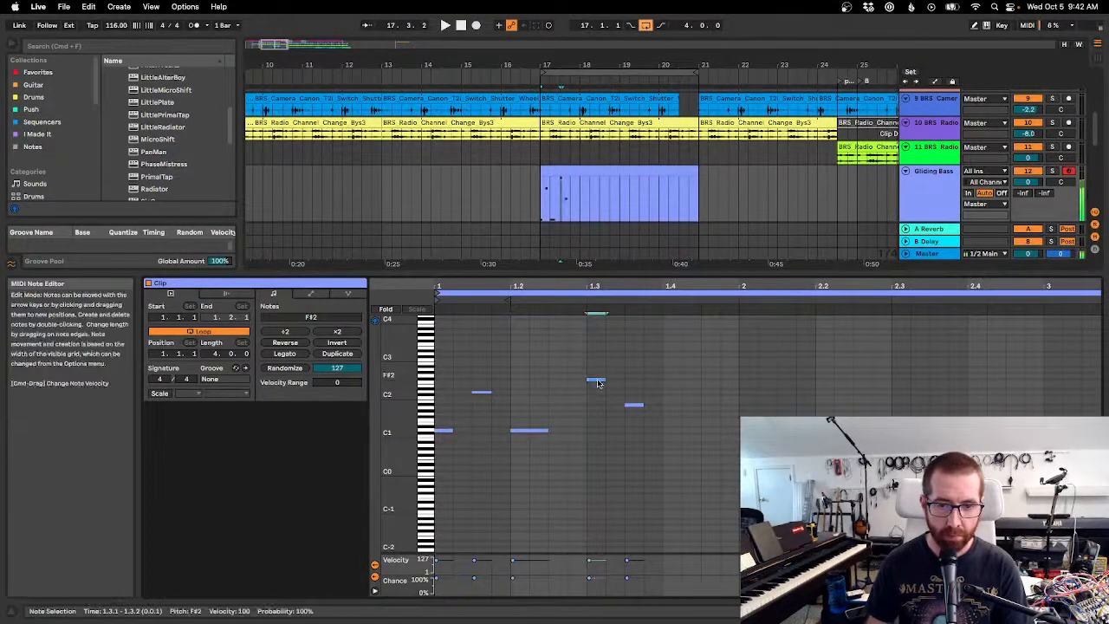
key(space)
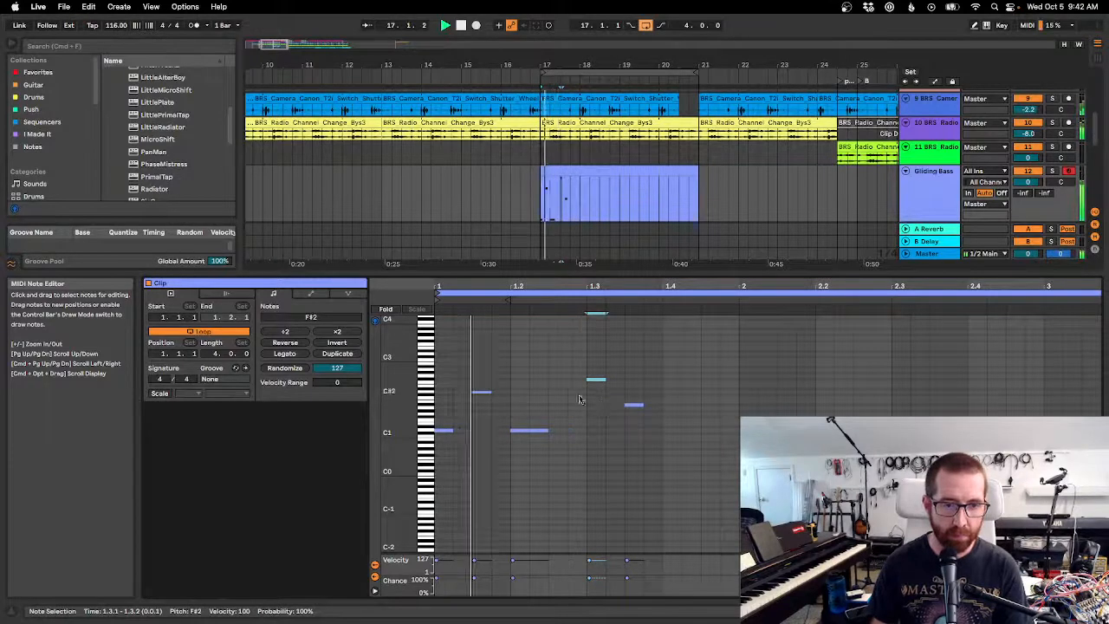
click(478, 395)
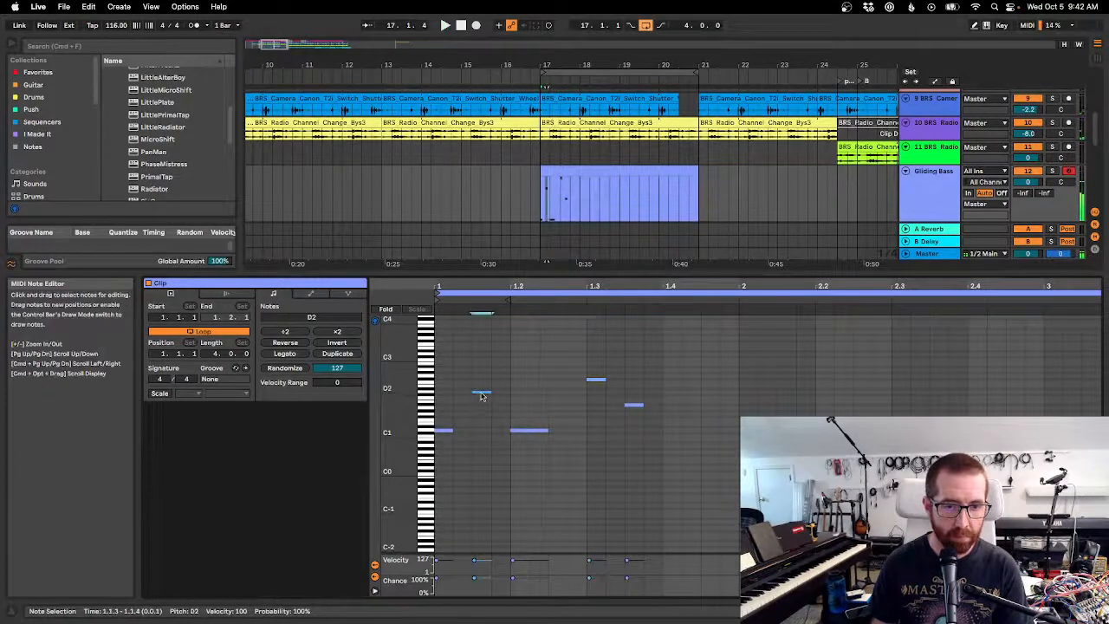
click(523, 434)
key(space)
click(524, 432)
key(space)
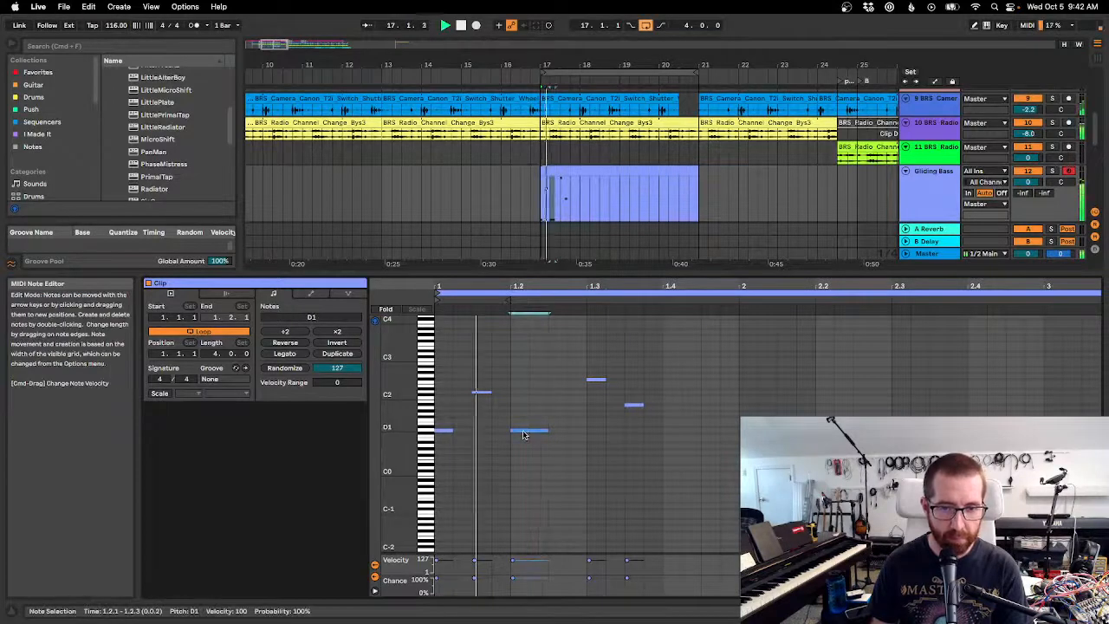
Lower the note at 1.3.1 to F#1 and raise the note at 1.3.3 to D2 while the loop plays.
drag(595, 383, 595, 402)
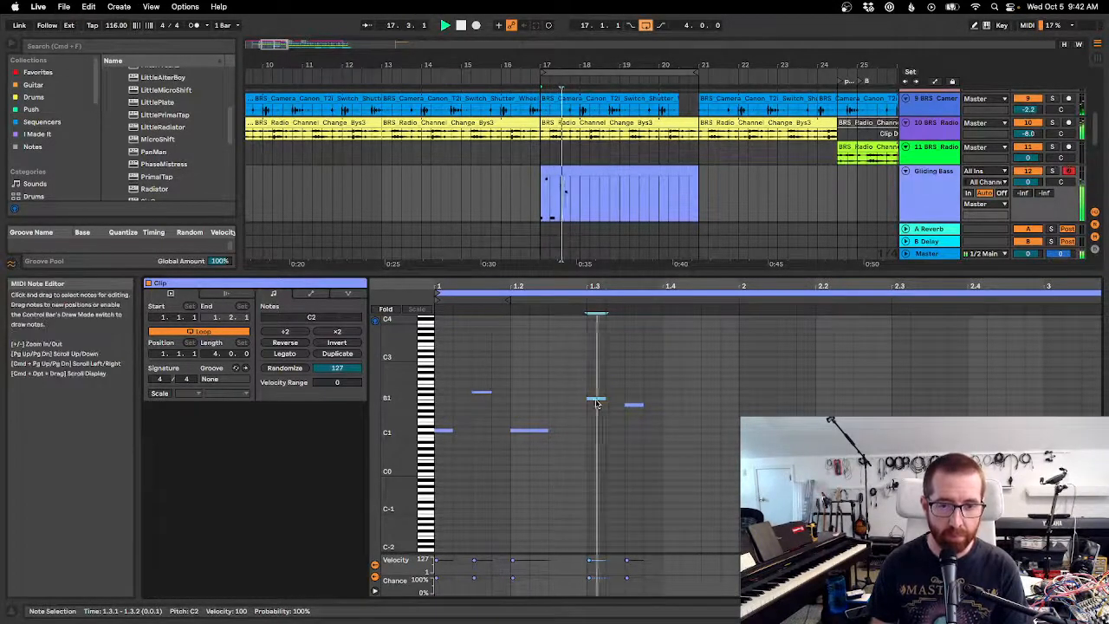
drag(601, 400, 605, 425)
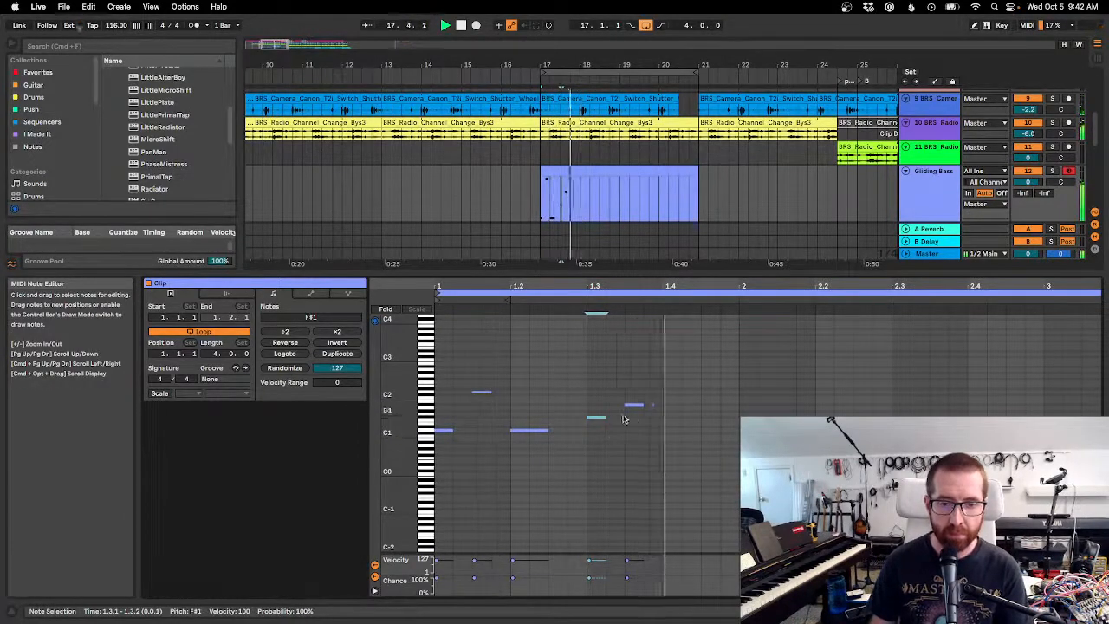
drag(633, 407, 638, 394)
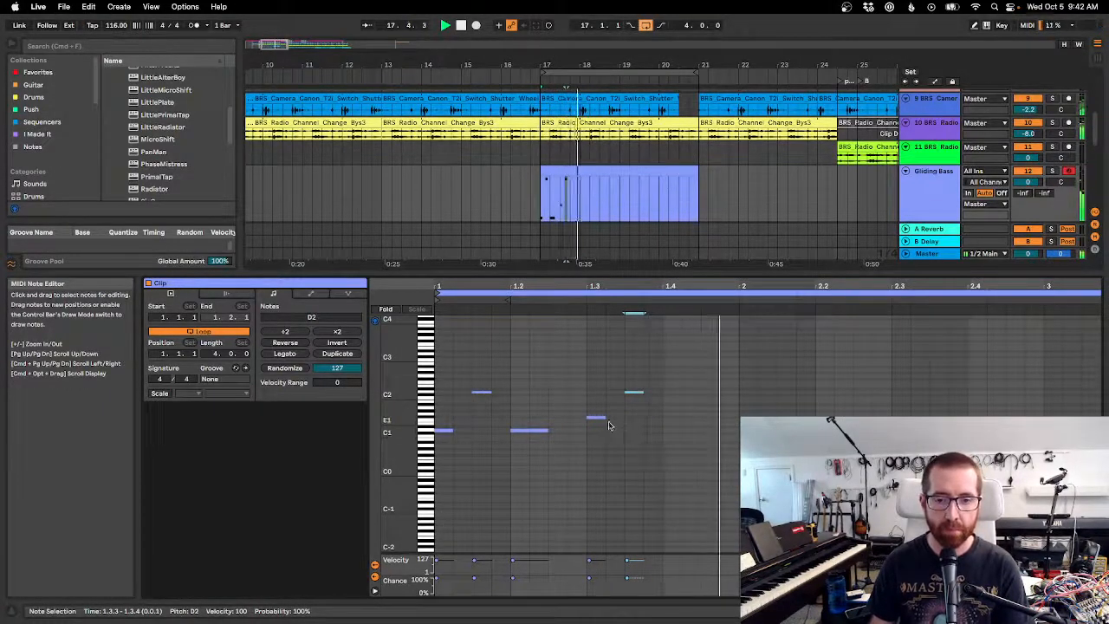
Add a one-sixteenth D2 note at 1.4.3 in the Gliding Bass clip, checking the phrase against playback.
drag(647, 285, 646, 275)
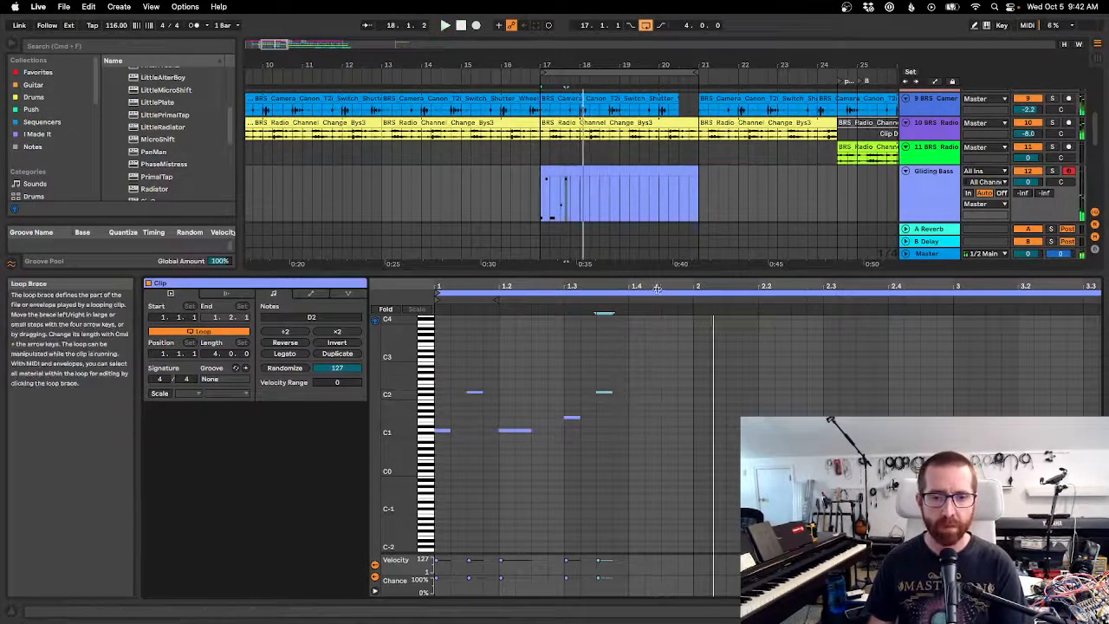
key(space)
click(645, 425)
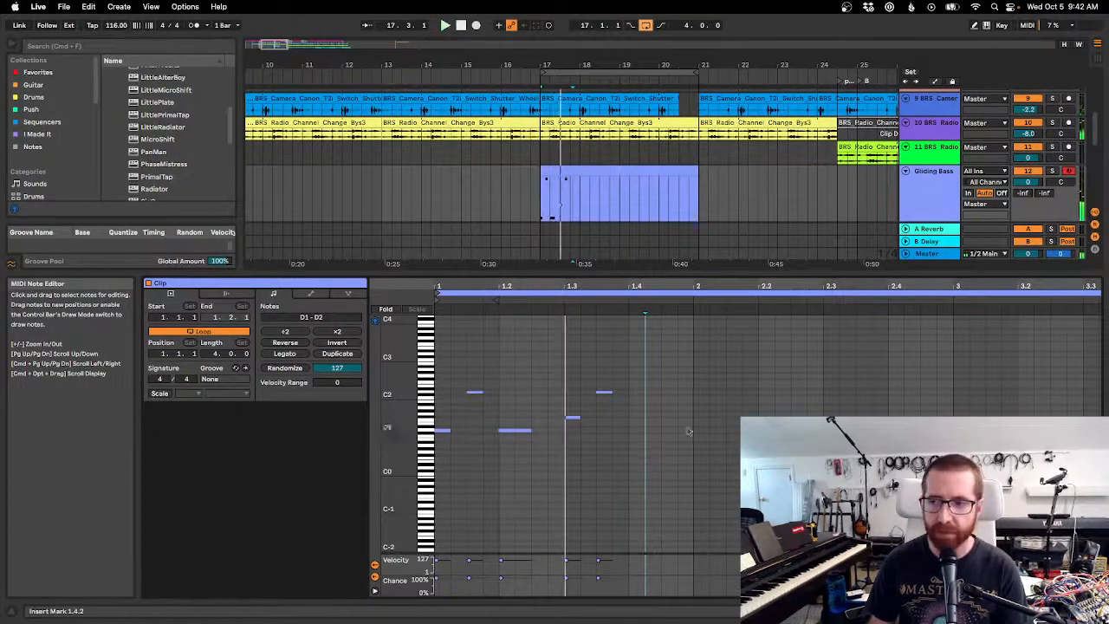
key(space)
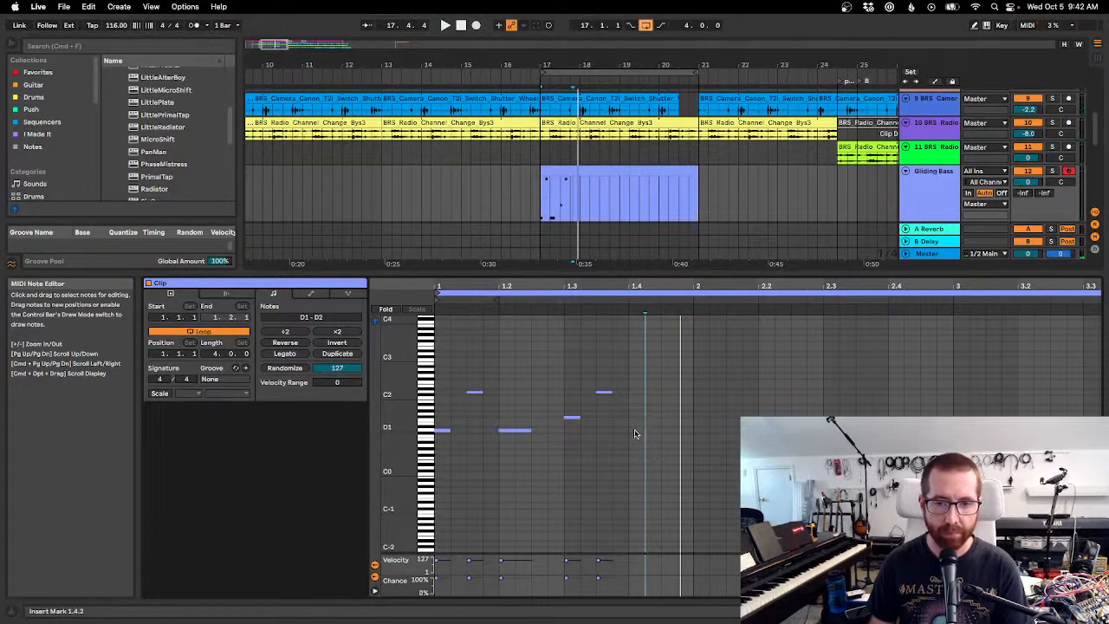
double_click(666, 392)
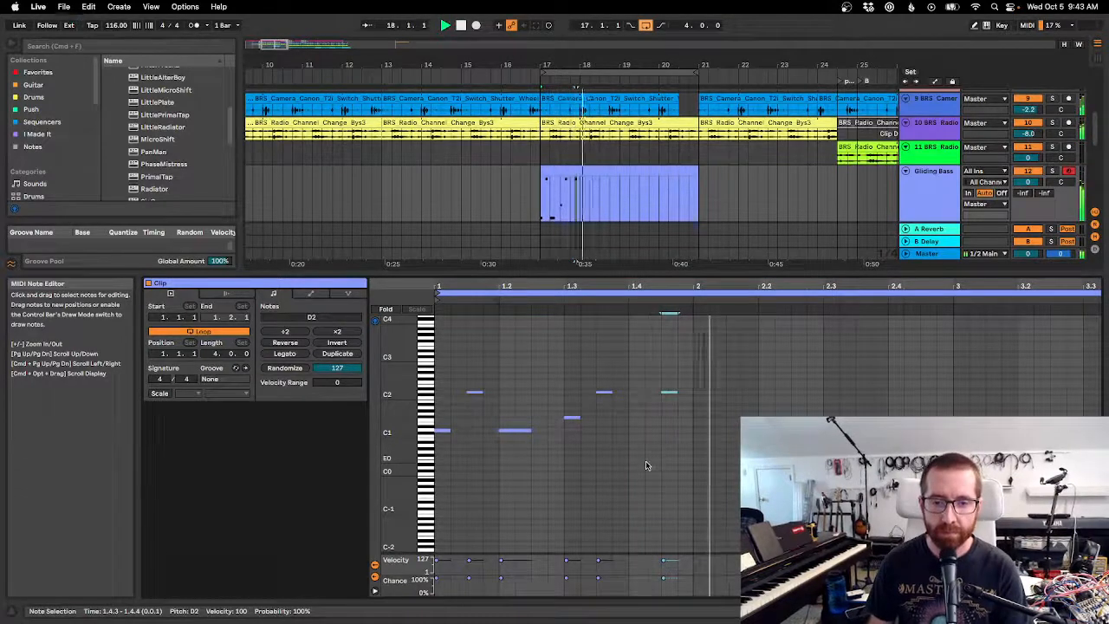
key(space)
Duplicate all notes of the clip's first bar into its second bar and play the result.
drag(693, 446, 439, 382)
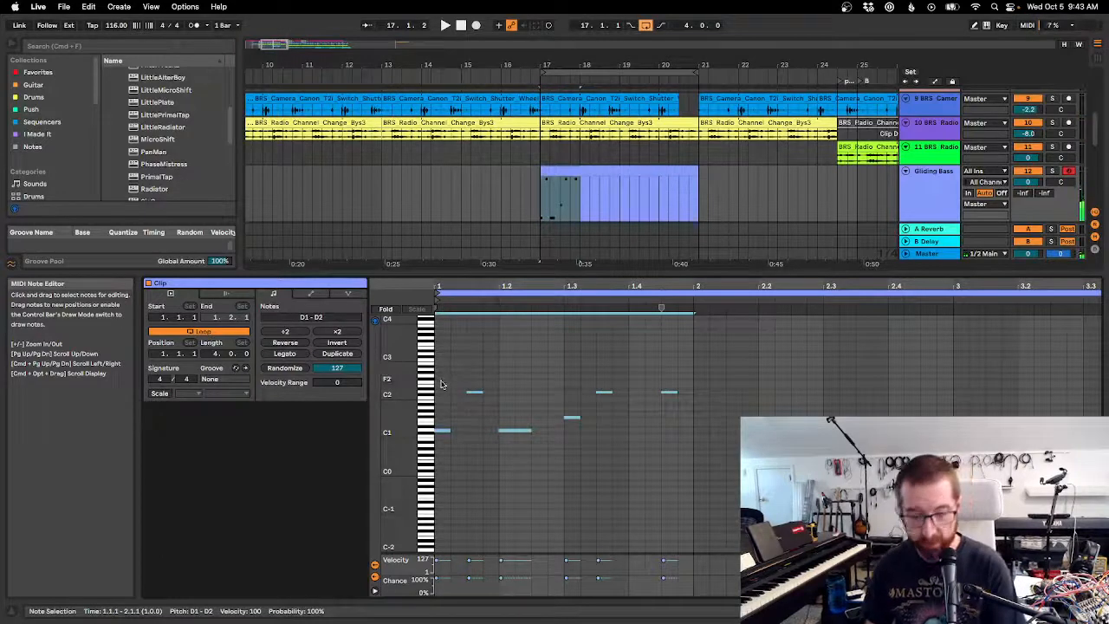
key(super+d)
key(space)
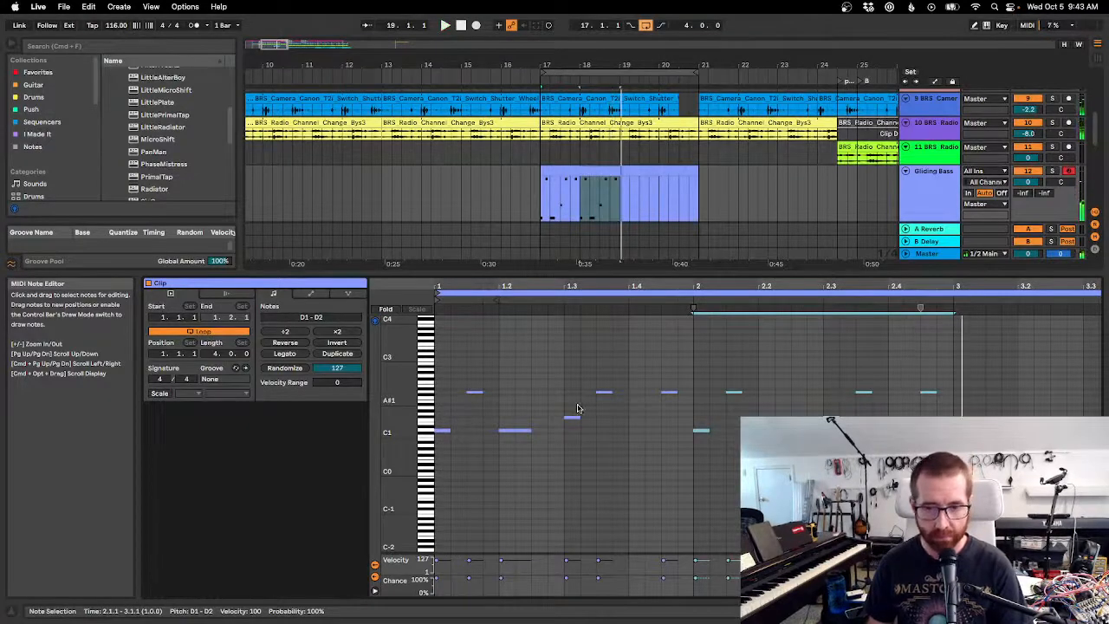
Raise the low D1 notes at 2.1.1 and 2.2.1 to F1, checking them against playback.
click(660, 438)
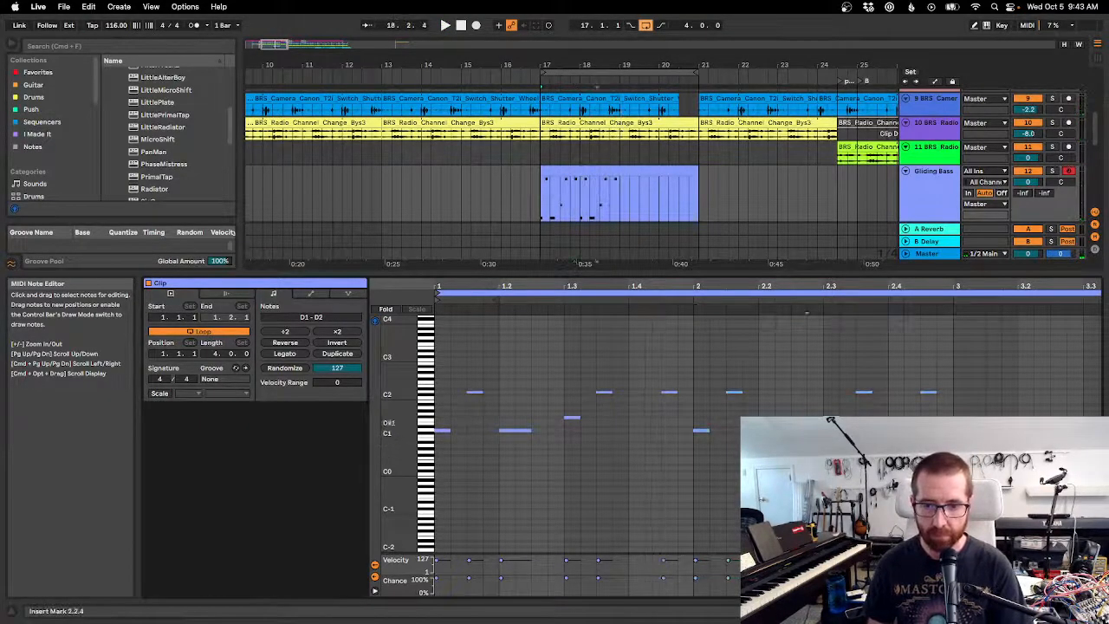
drag(808, 446, 693, 422)
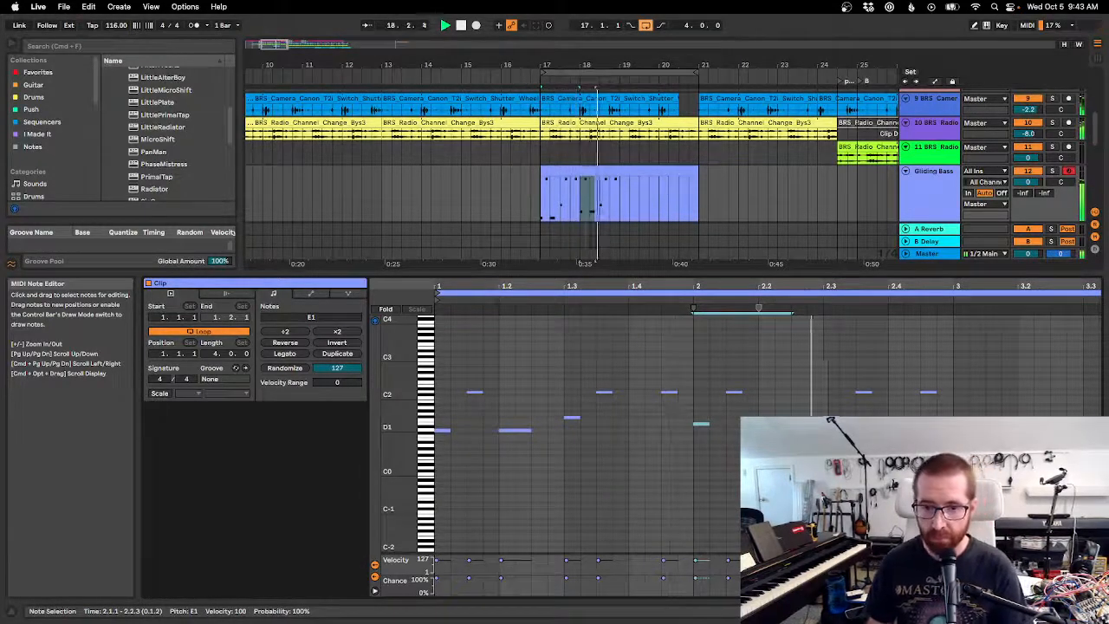
key(space)
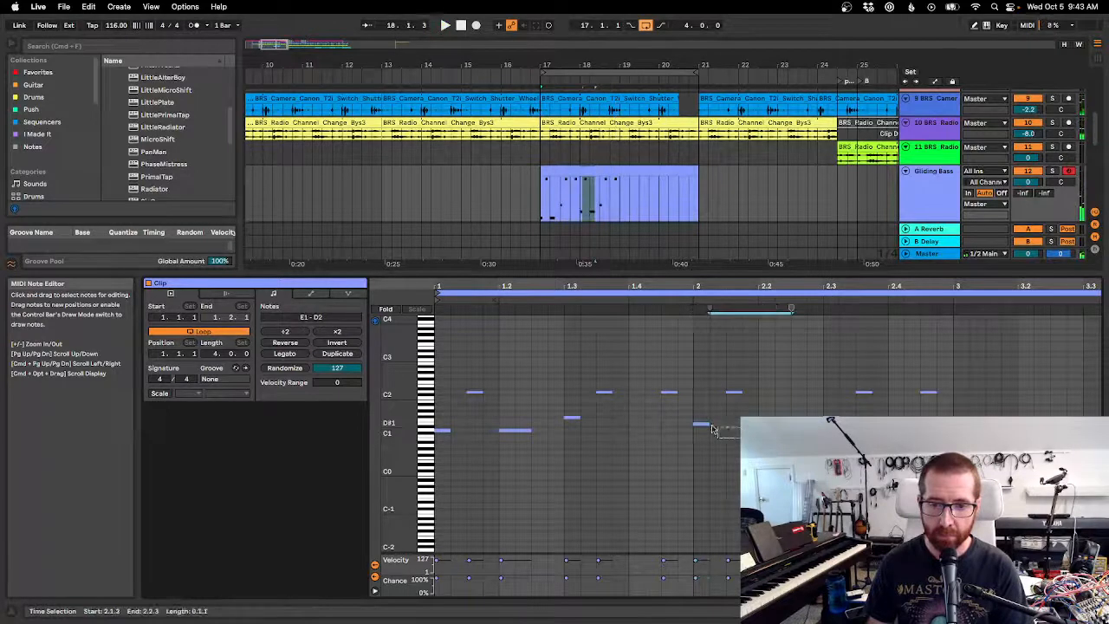
key(Up)
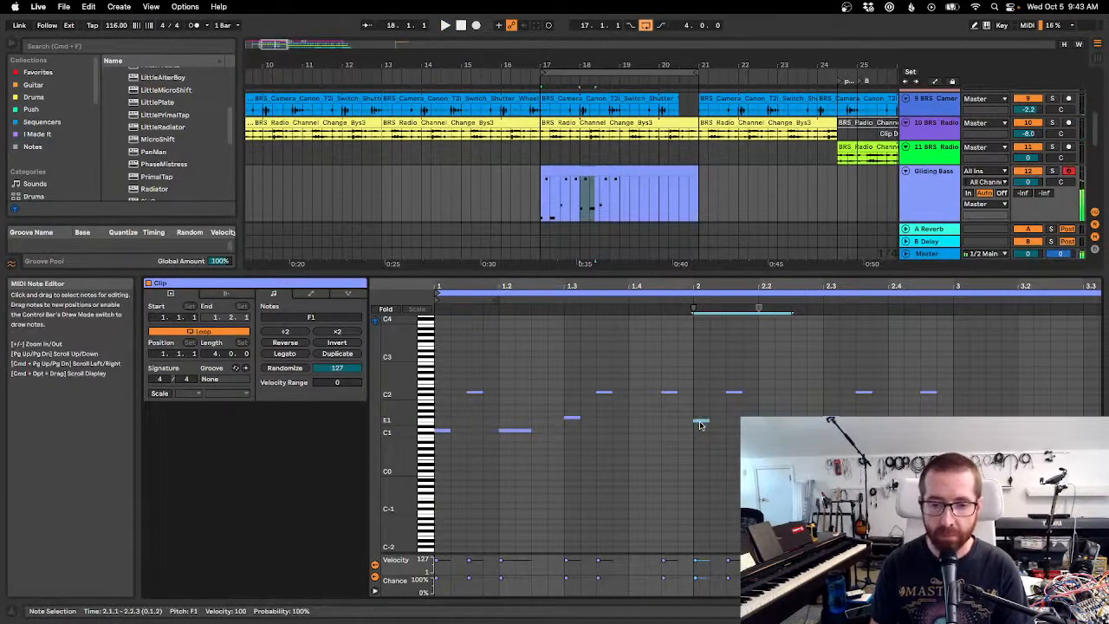
key(space)
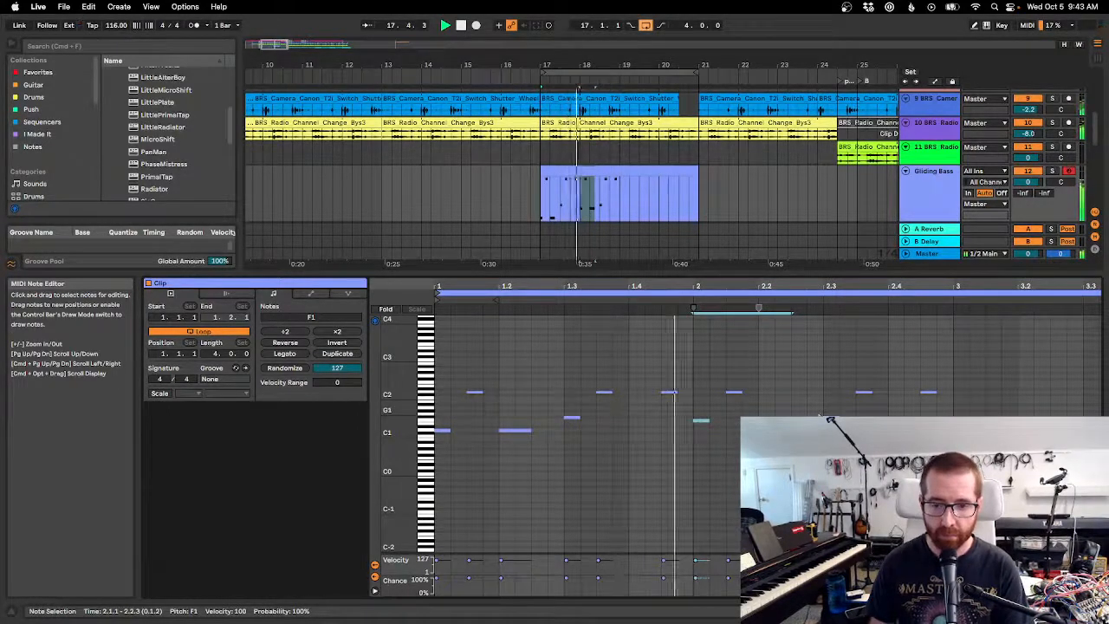
Raise the note at 2.1.3 to F2 and lengthen the last two D2 notes of the second bar to two sixteenths.
click(734, 393)
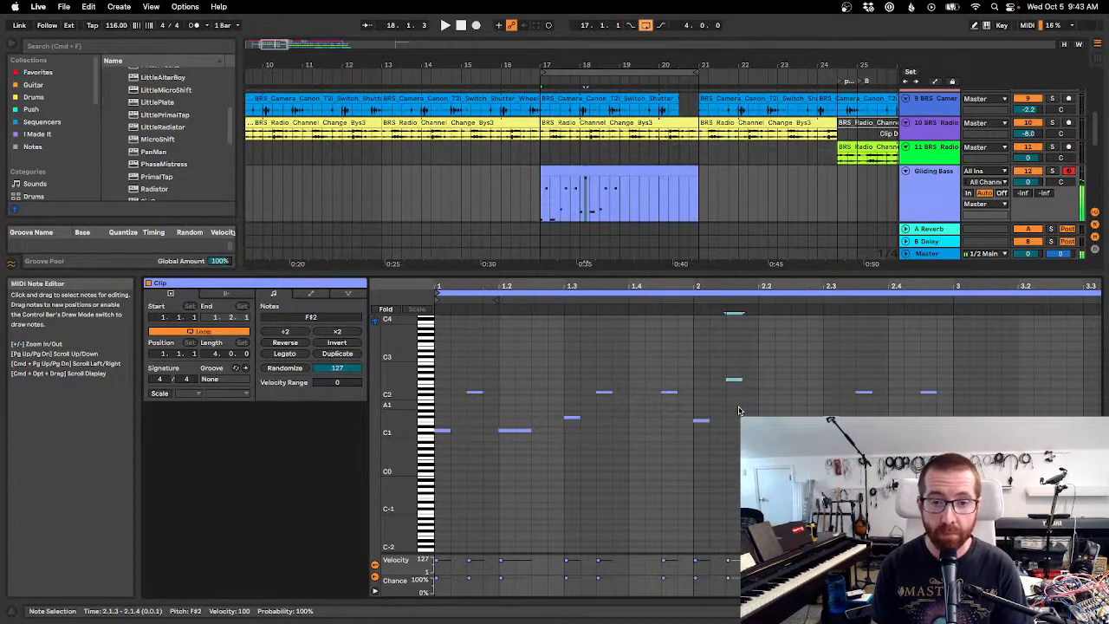
key(space)
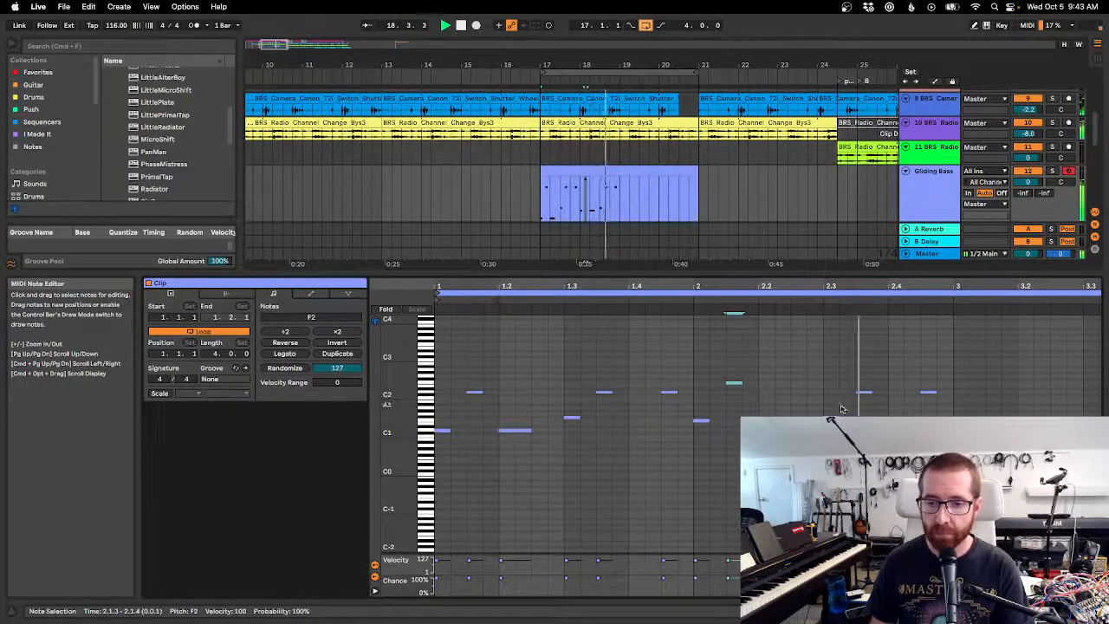
drag(840, 408, 955, 393)
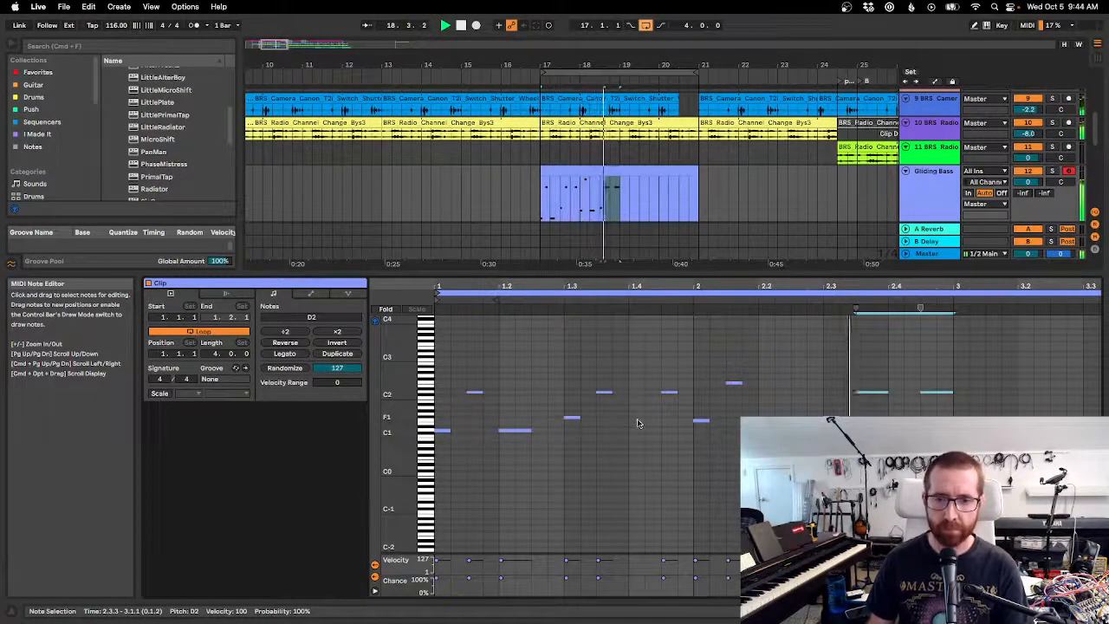
Trim the Gliding Bass clip to its first bar, repeat it up to bar 21, and play the loop.
drag(697, 192, 578, 185)
key(space)
key(space)
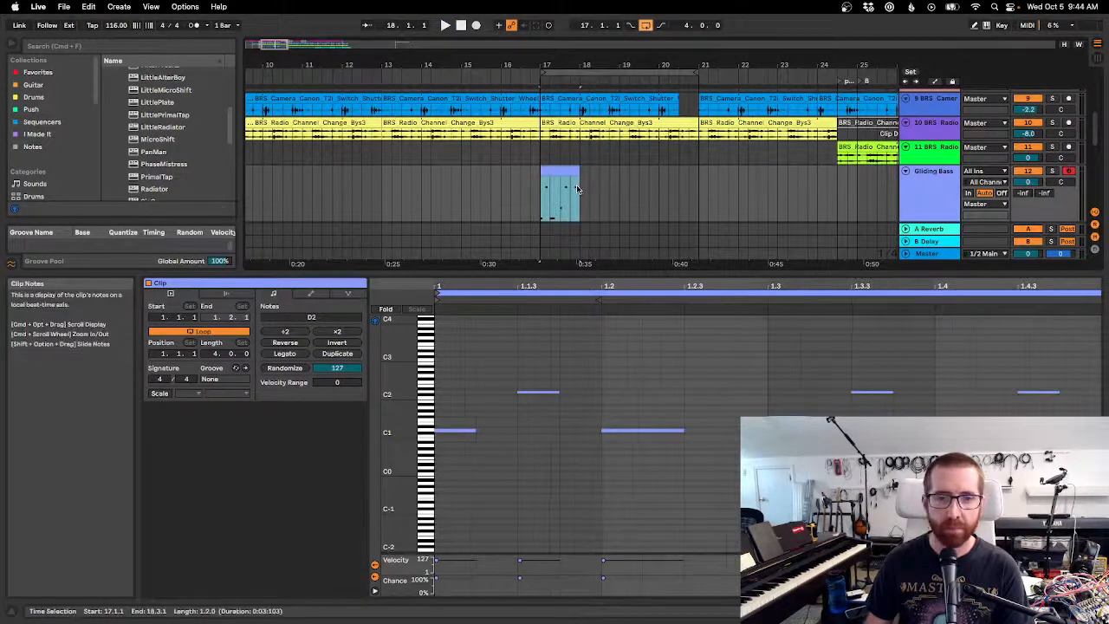
key(space)
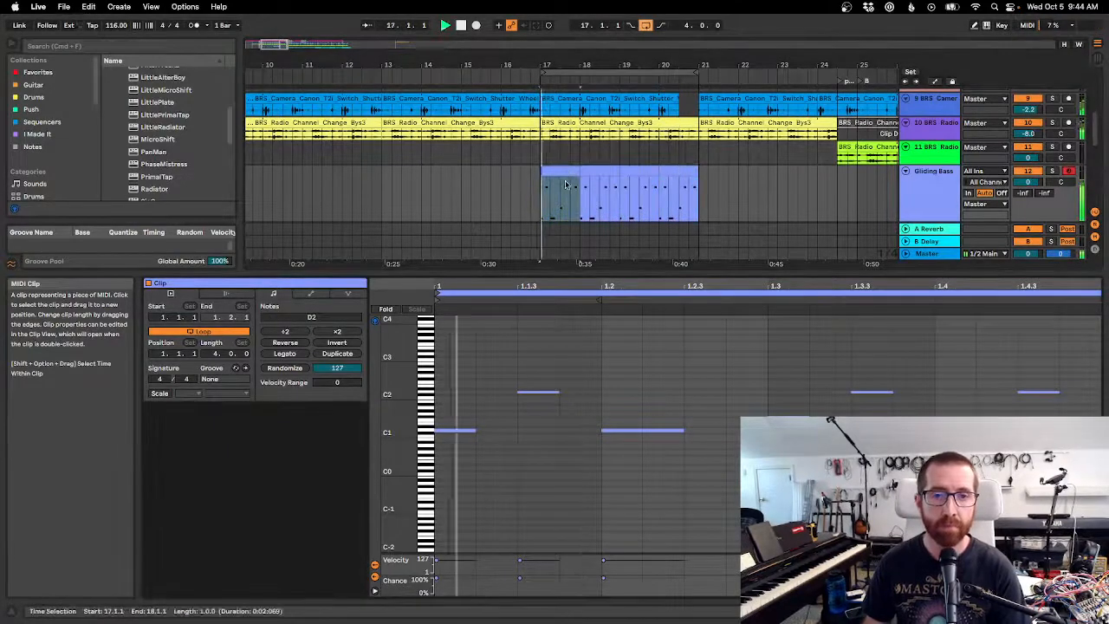
Select the Gliding Bass track and open its Analog Lab V instrument window.
drag(575, 62, 574, 45)
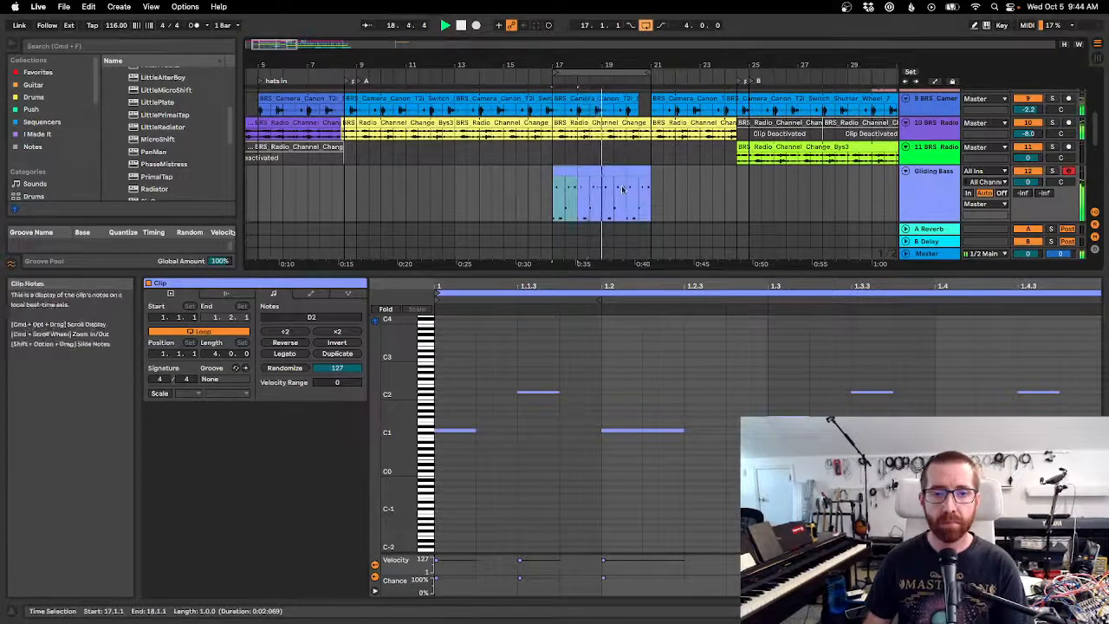
scroll(606, 173, down, 1)
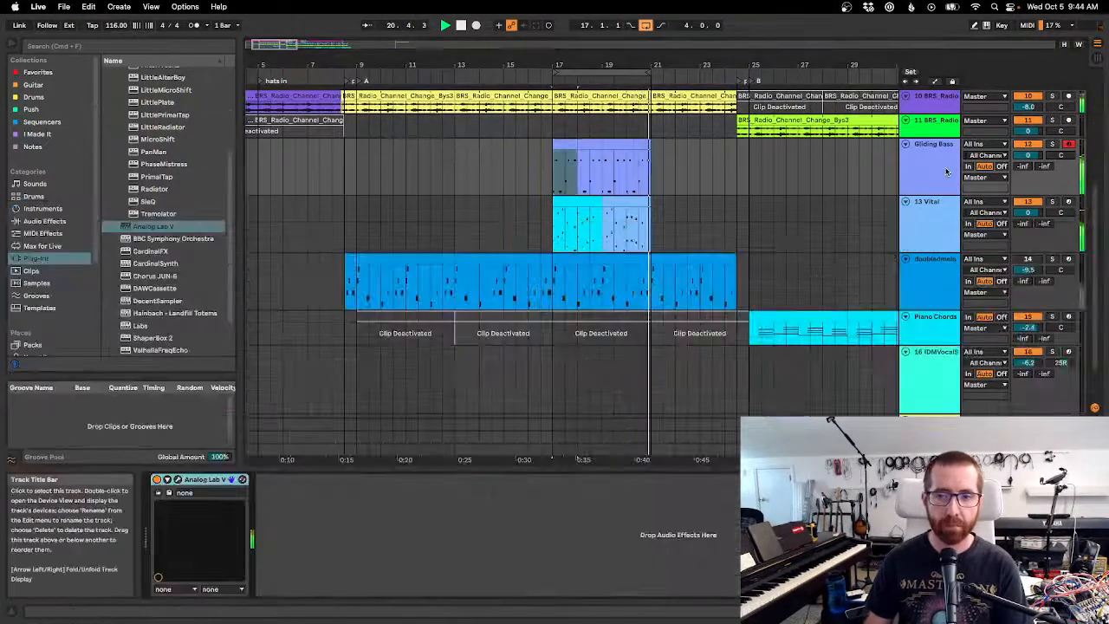
click(947, 171)
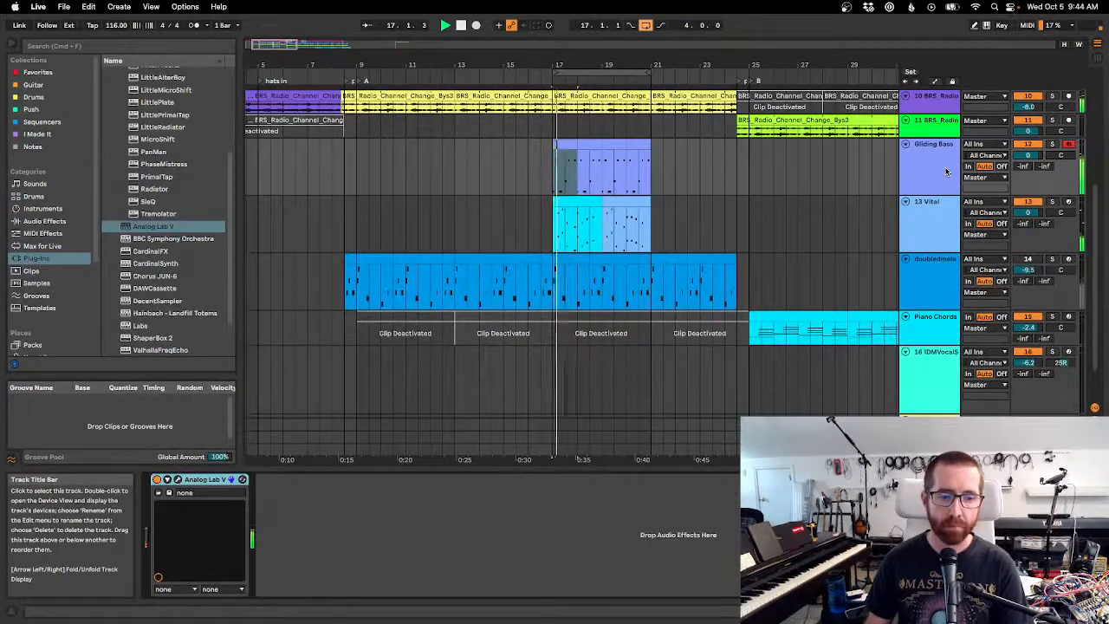
click(178, 480)
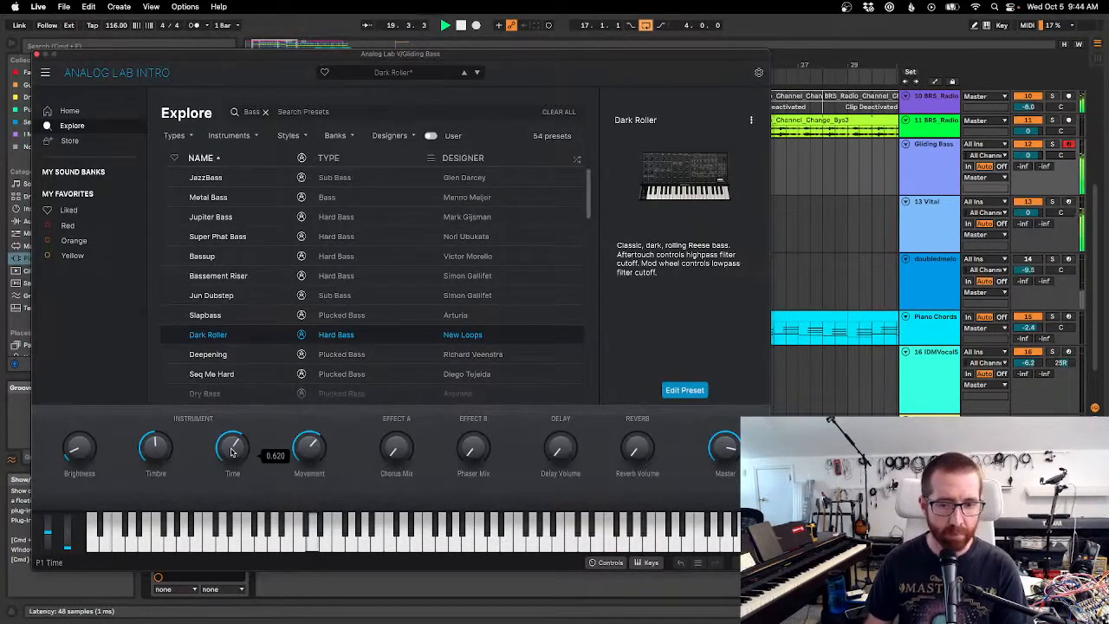
click(602, 564)
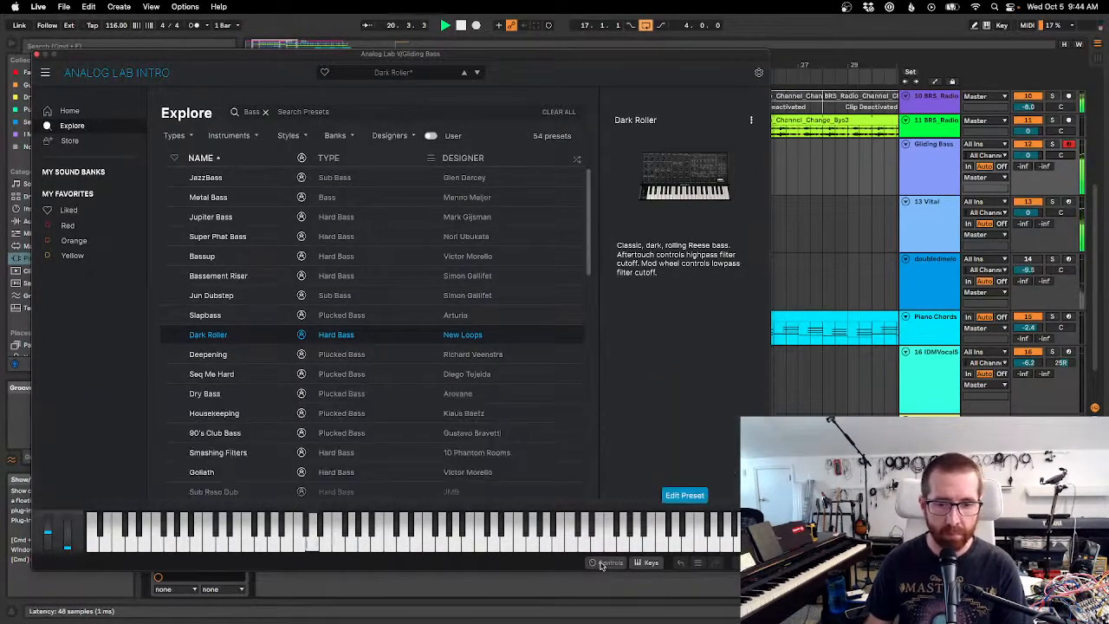
click(607, 563)
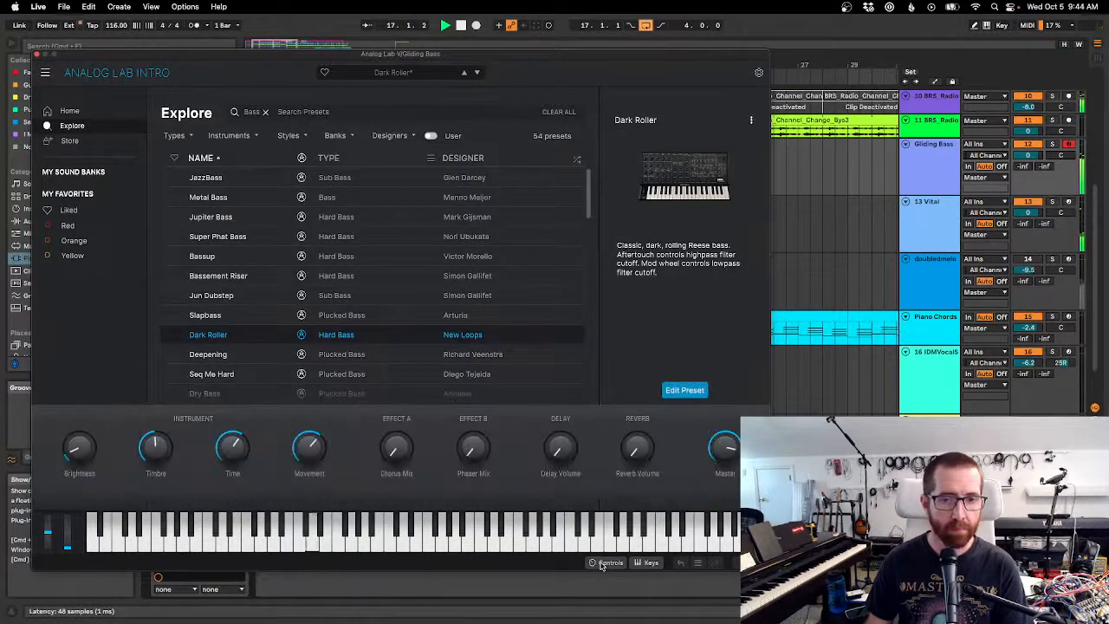
click(651, 563)
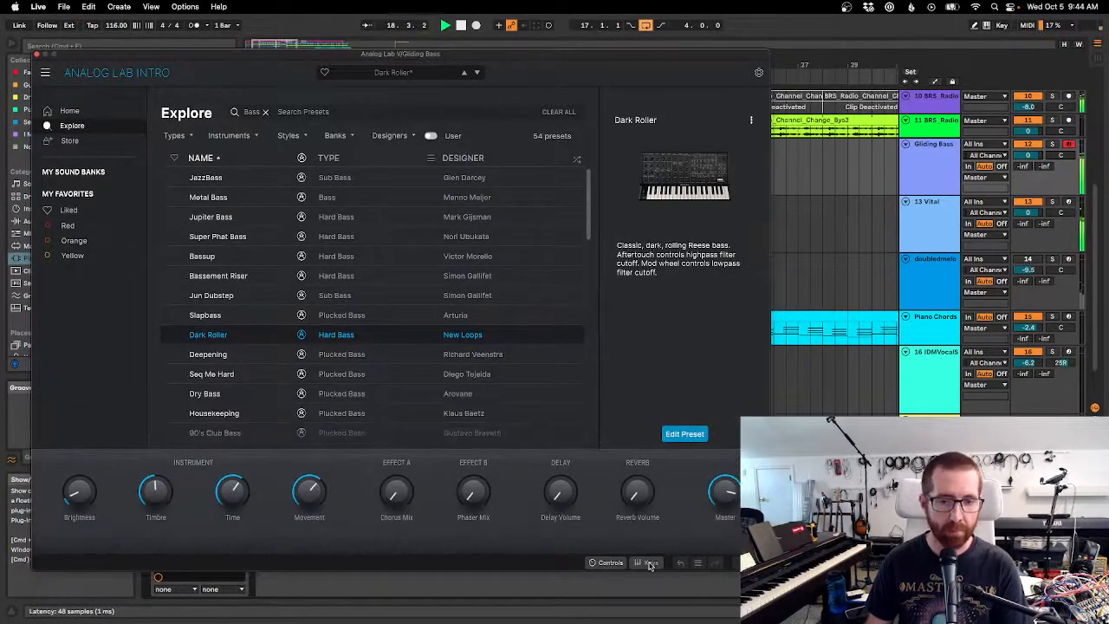
click(651, 563)
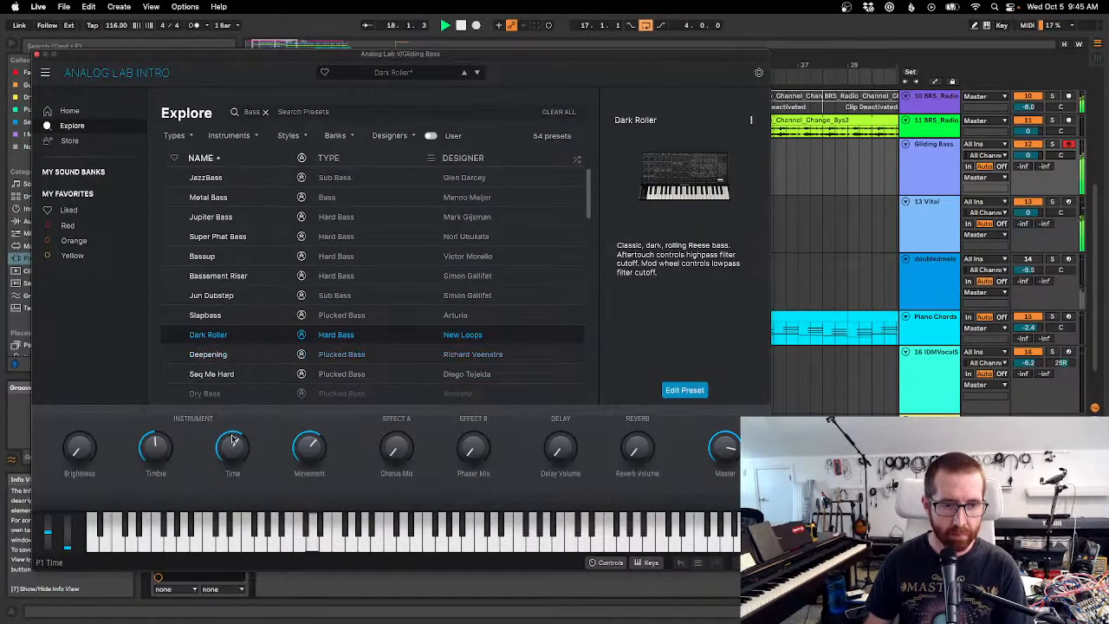
Close the Analog Lab V window and recolour the Gliding Bass track and its clips hot pink.
click(37, 54)
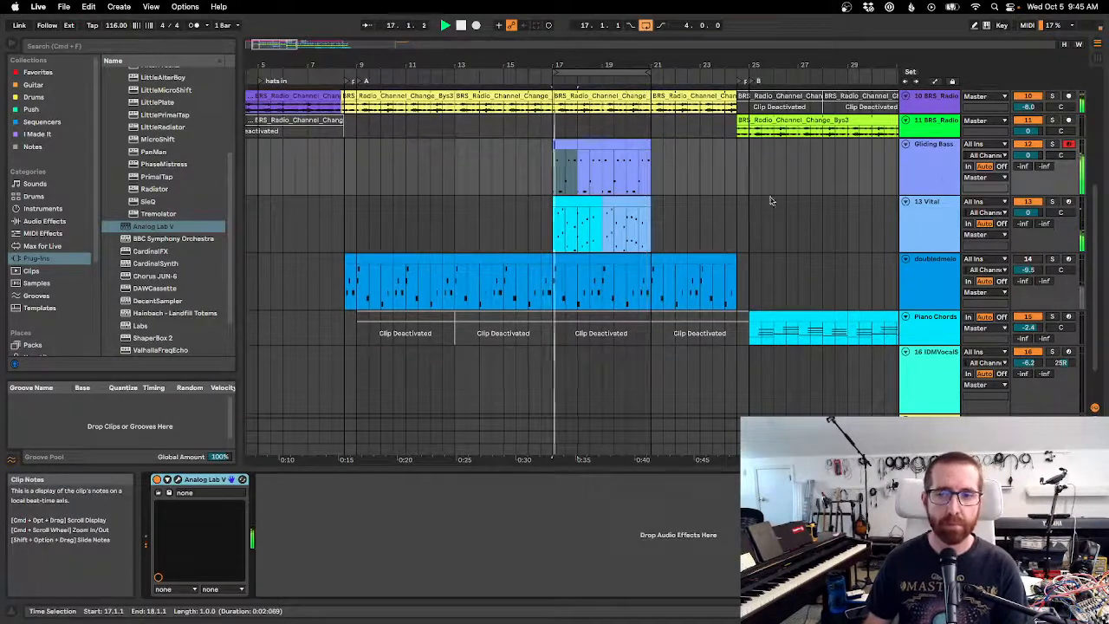
right_click(944, 180)
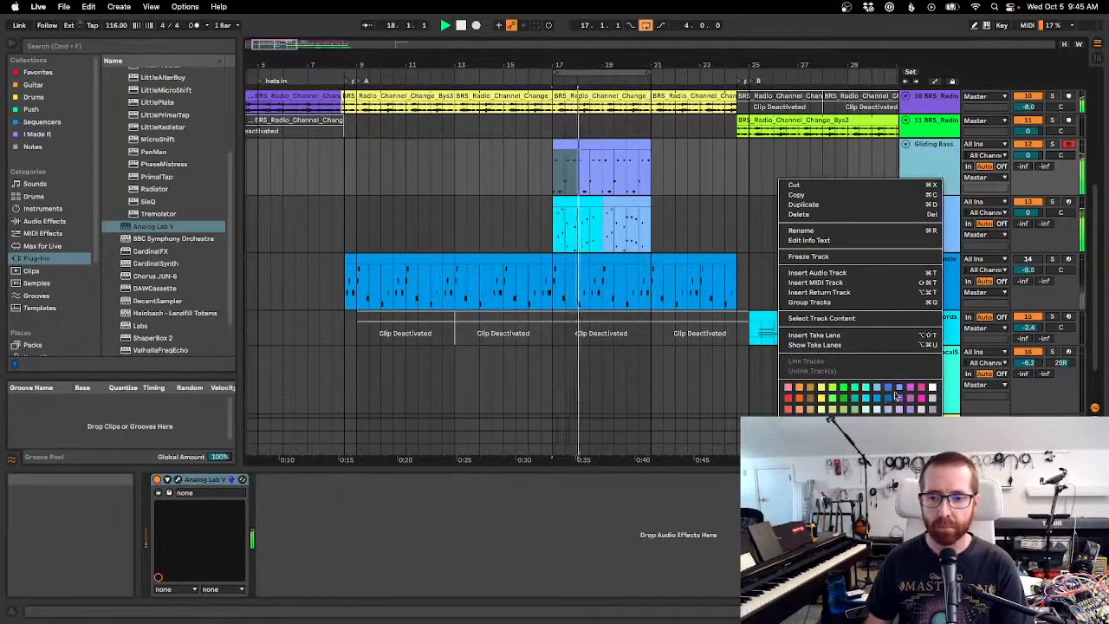
click(920, 388)
right_click(930, 163)
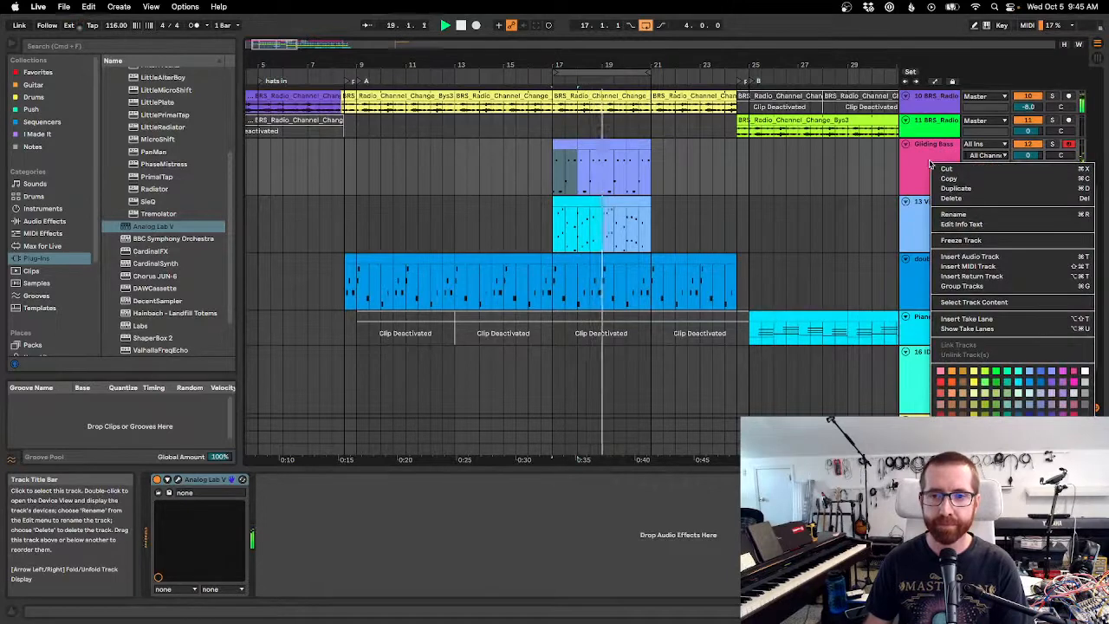
click(940, 371)
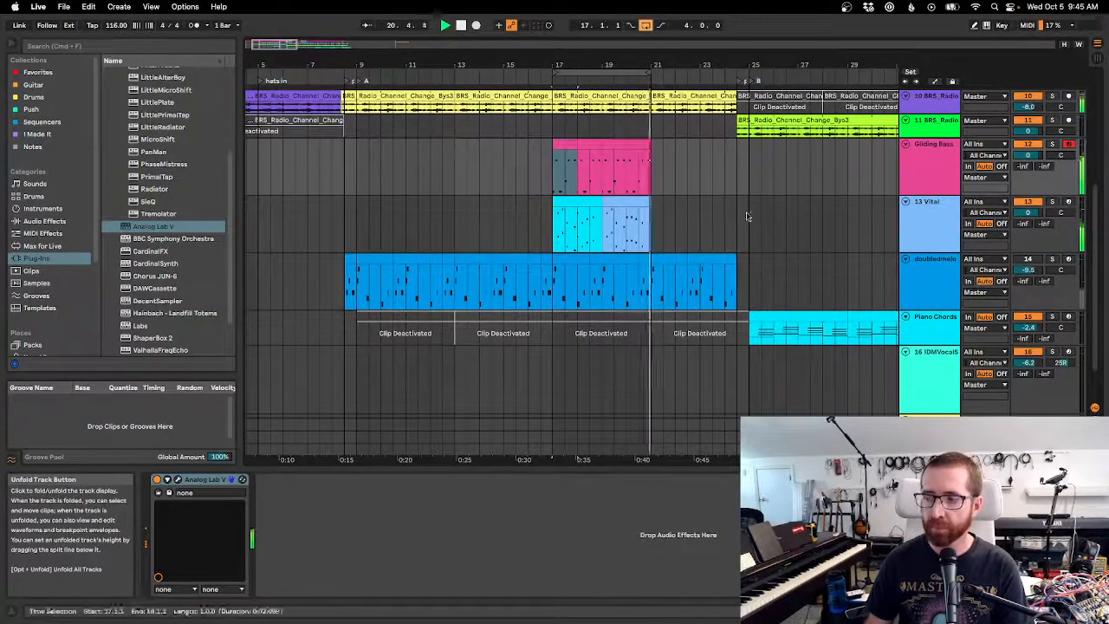
Play the arrangement from locator A at bar 9, then stop and return to the song start.
mouse_move(577, 65)
mouse_down()
mouse_move(578, 82)
mouse_move(614, 83)
mouse_up()
key(space)
click(316, 83)
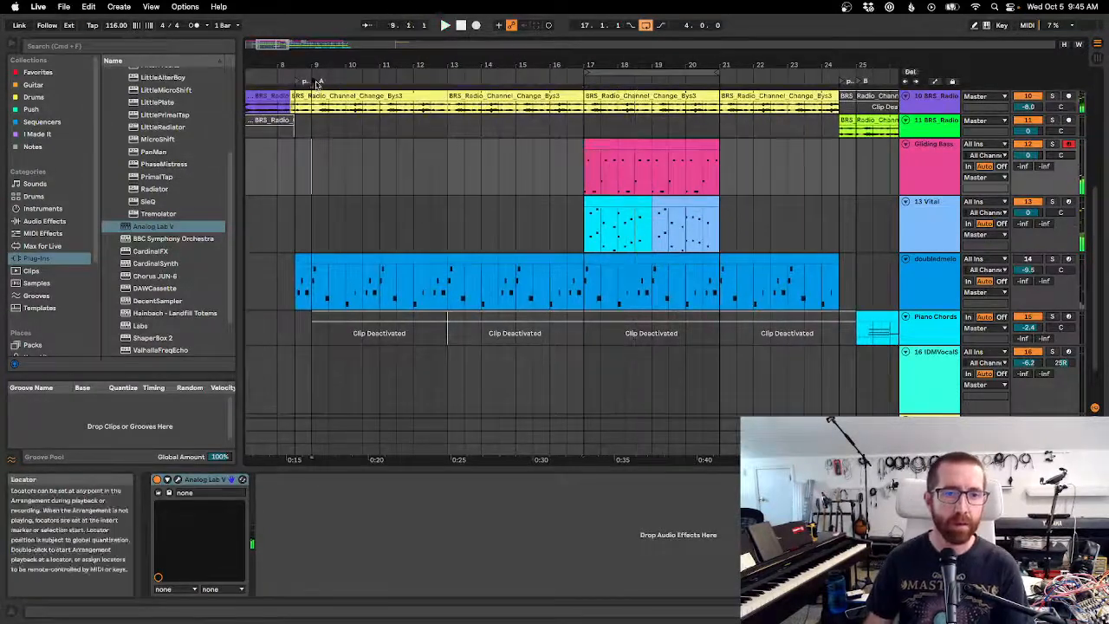
key(space)
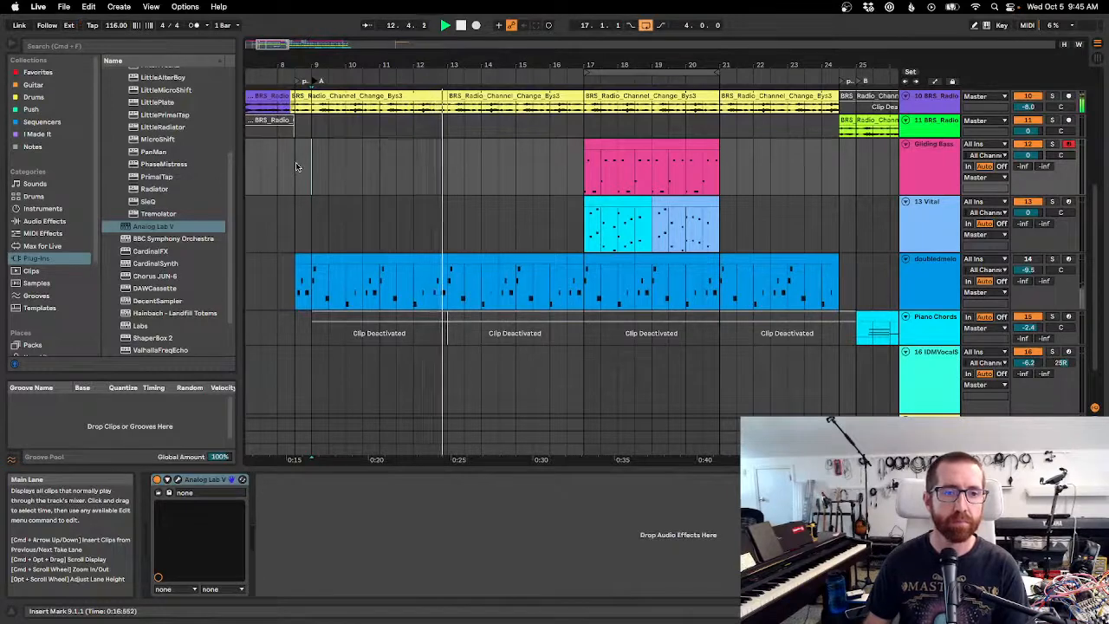
drag(303, 66, 515, 17)
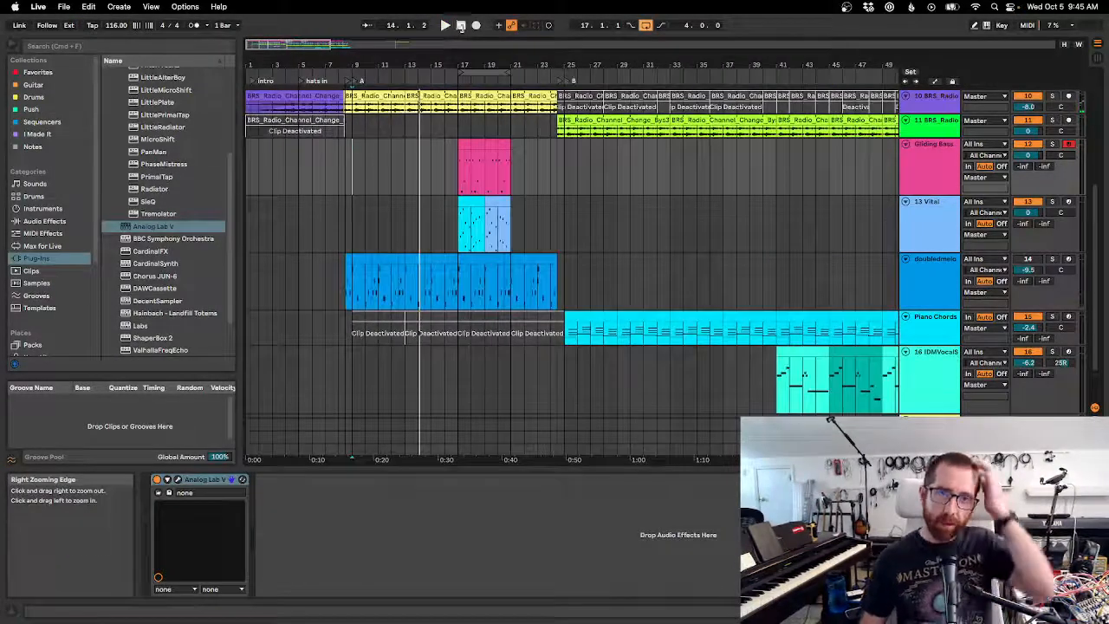
click(461, 25)
click(461, 25)
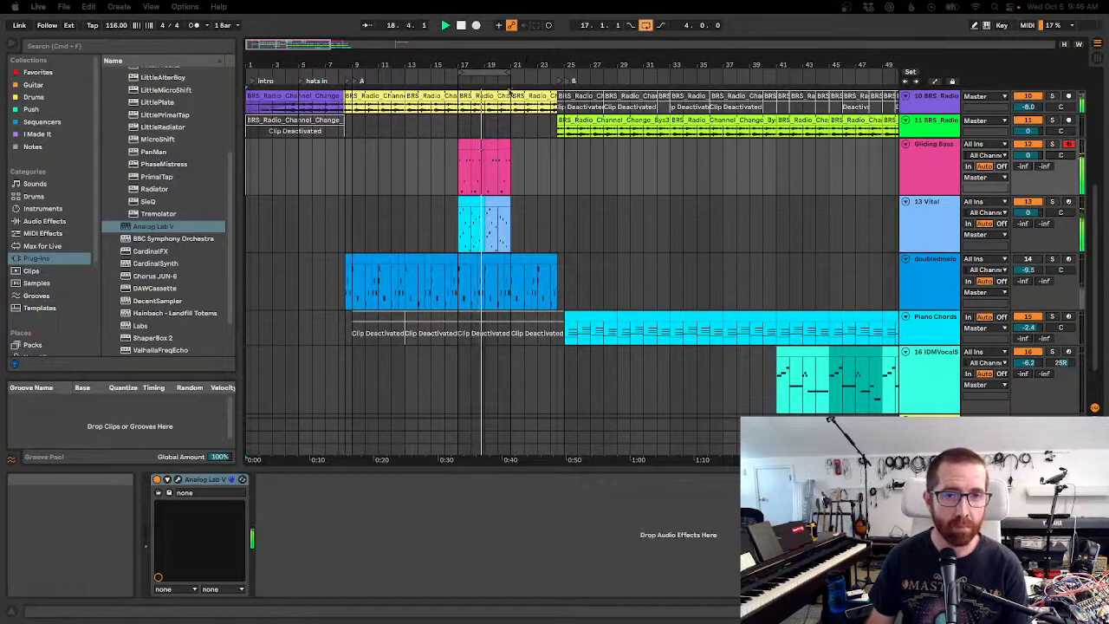
Stop playback and duplicate the Gliding Bass clip at bar 20 three times, extending the part to bar 24.
scroll(495, 178, up, 3)
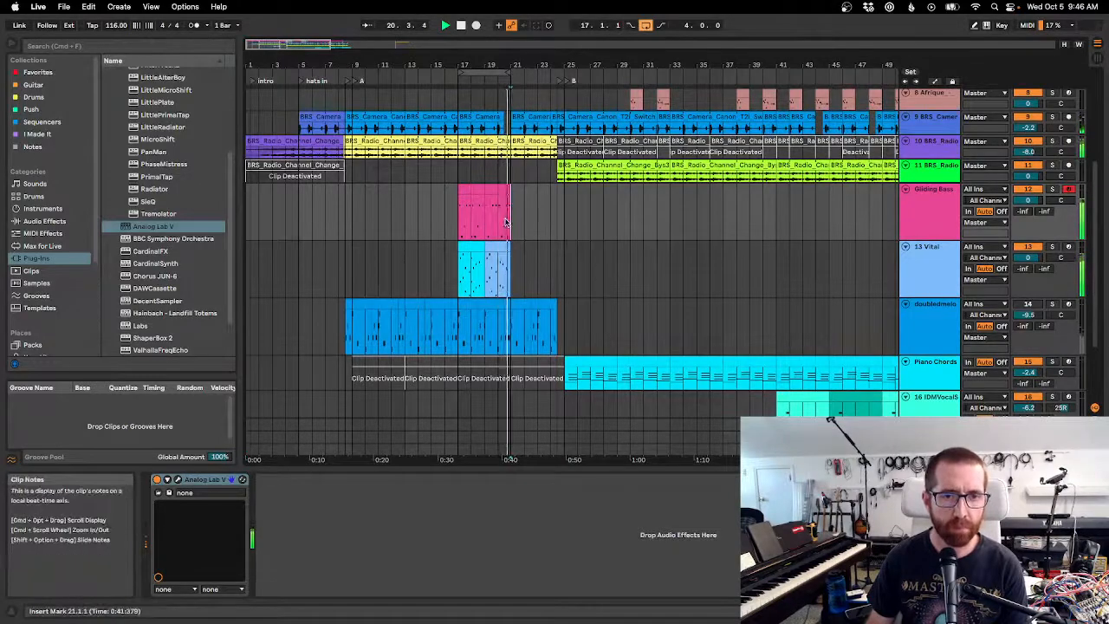
key(space)
drag(534, 63, 606, 114)
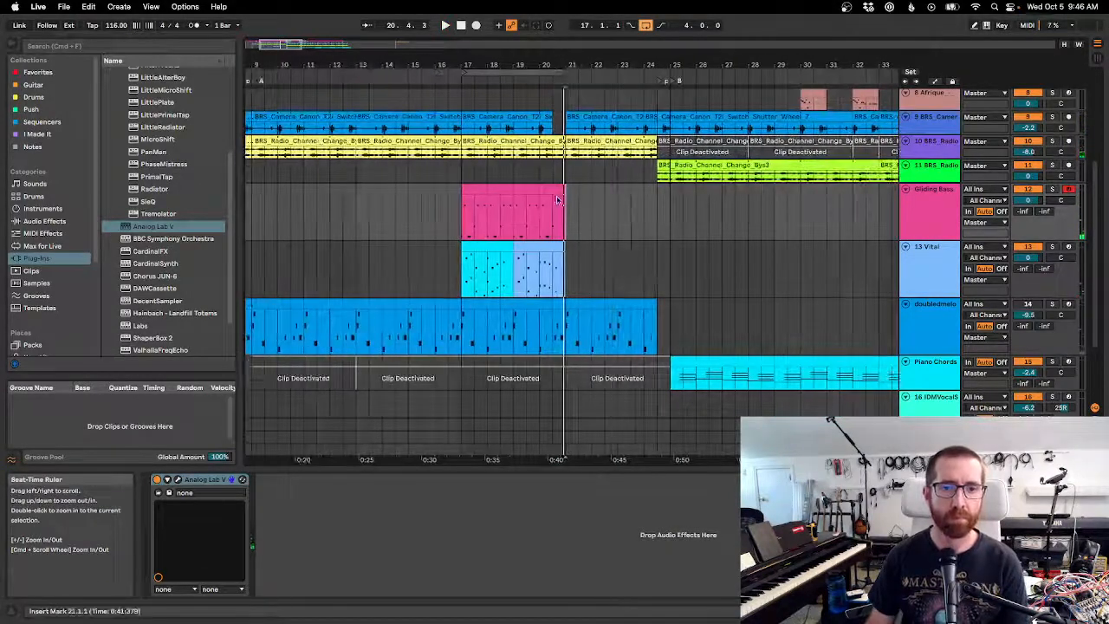
drag(561, 208, 544, 207)
key(super+d)
key(super+d)
key(super+d)
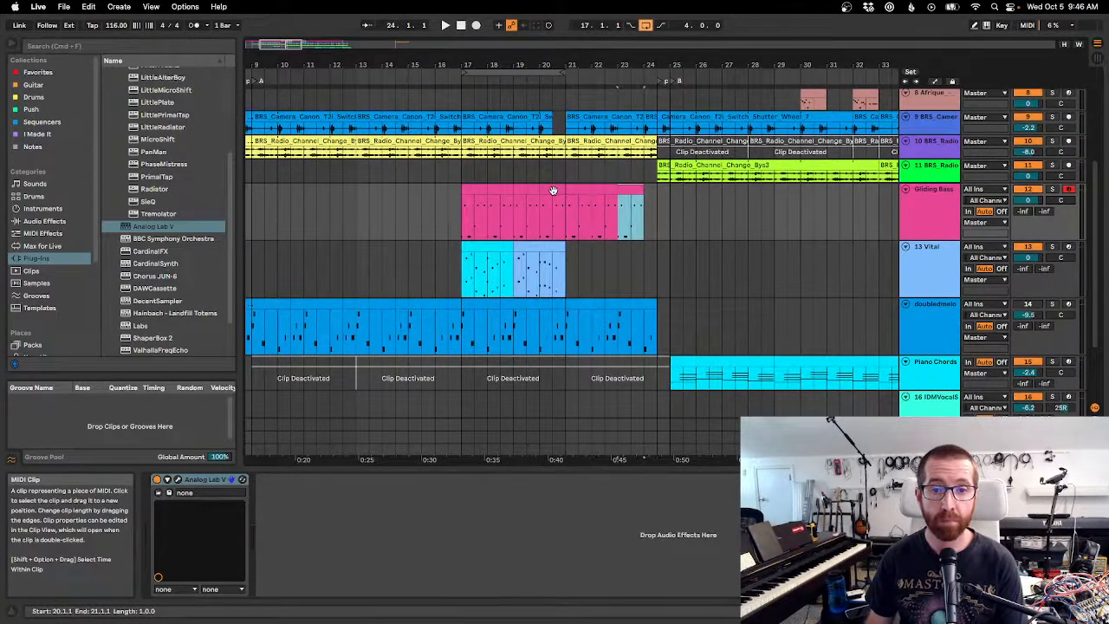
Duplicate the Vital track's two clips from bars 17 to 21 so they also fill bars 21 to 25.
click(532, 248)
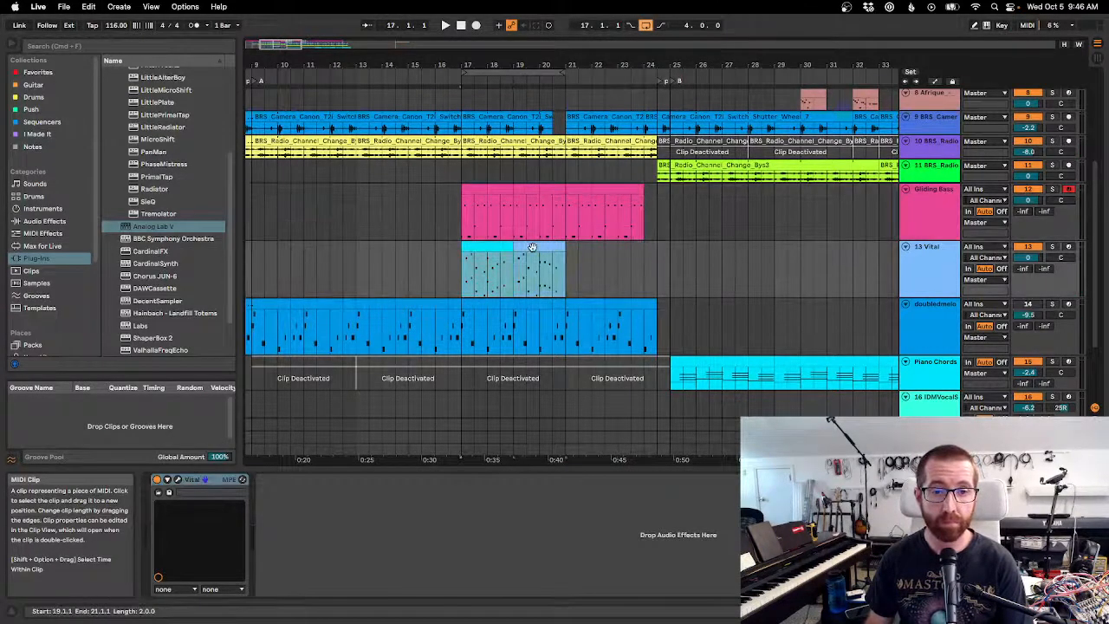
key(super+d)
key(super+d)
click(536, 246)
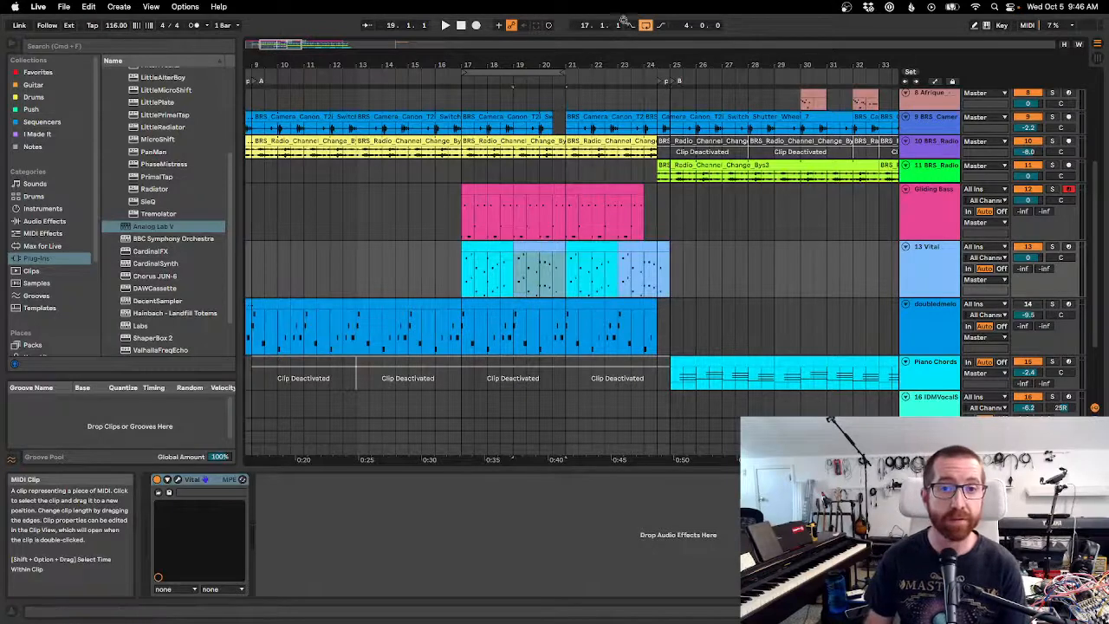
Play the extended Gliding Bass and Vital parts with looping off, first from bar 21 and again from bar 17.
click(585, 198)
key(space)
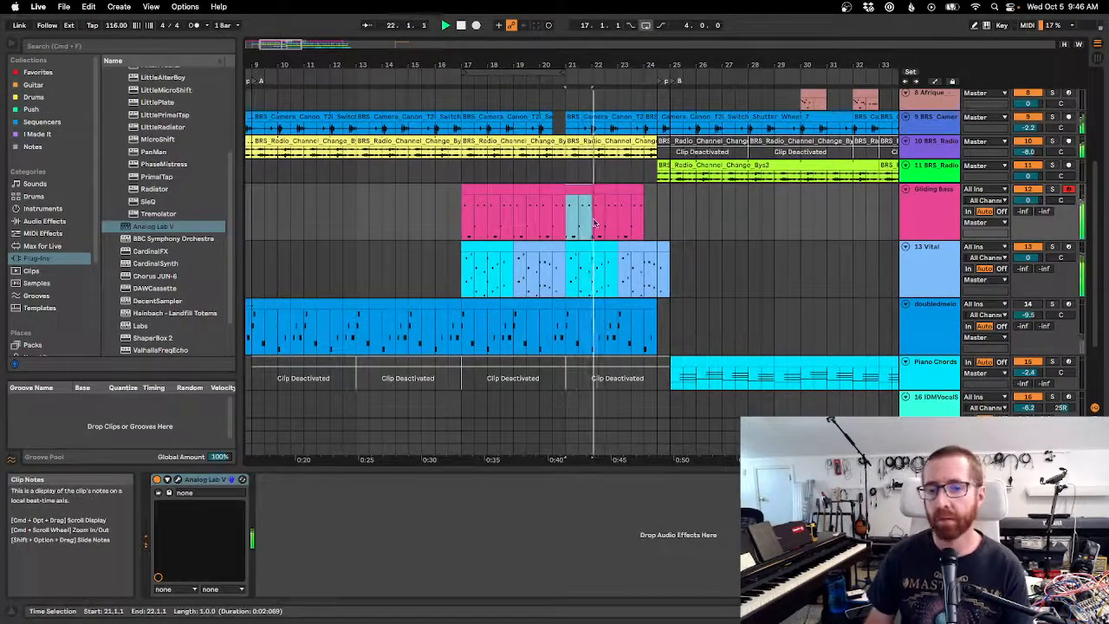
drag(662, 55, 658, 113)
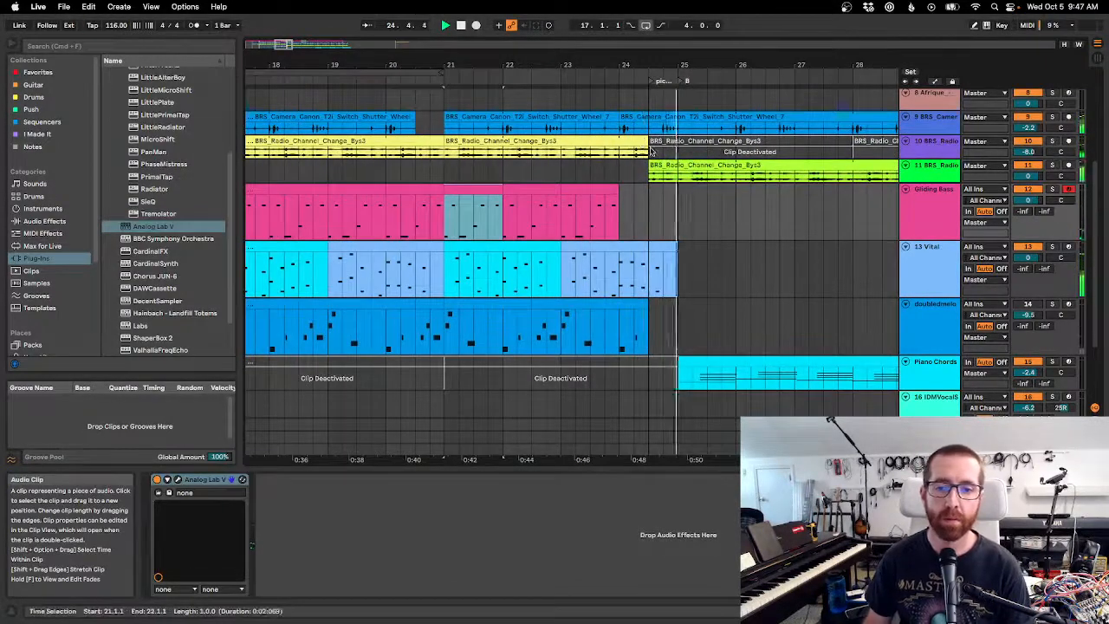
key(minus)
key(minus)
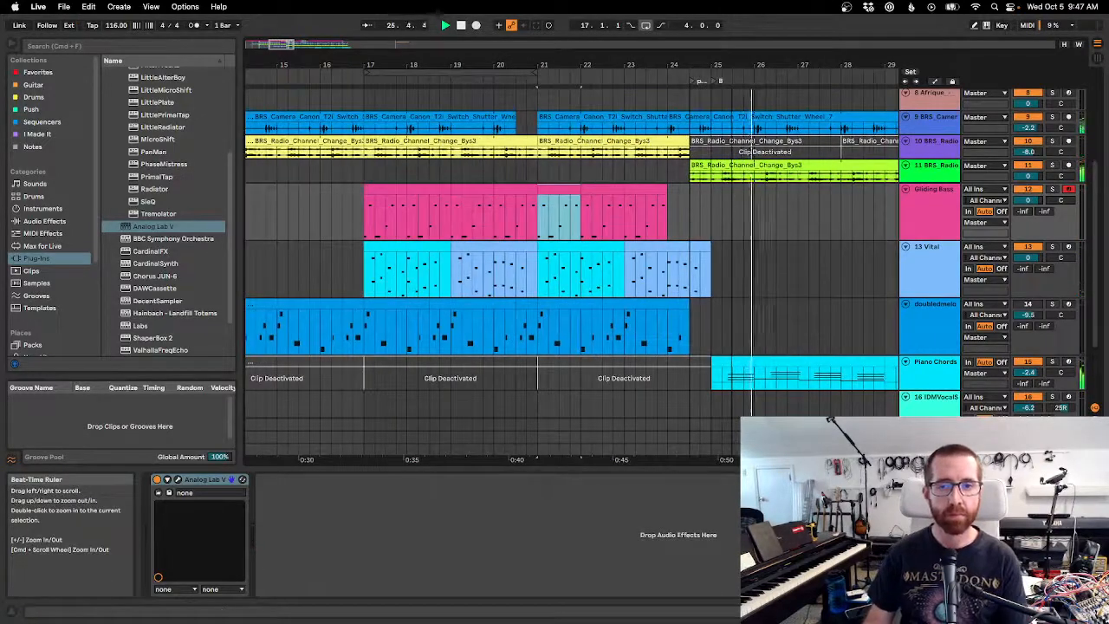
drag(728, 66, 544, 66)
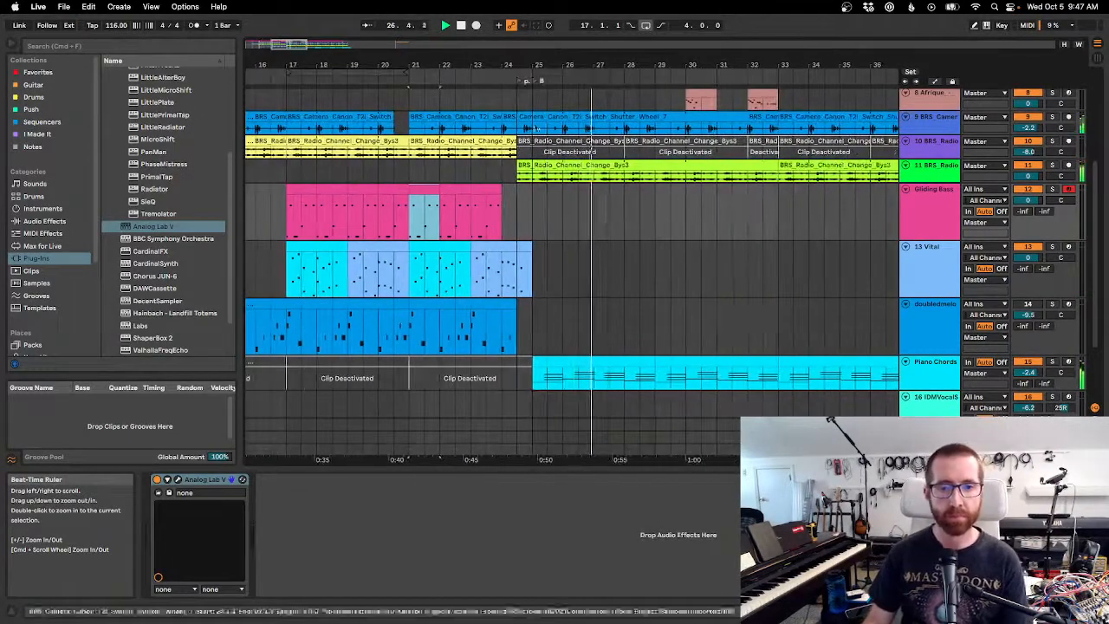
scroll(563, 232, down, 2)
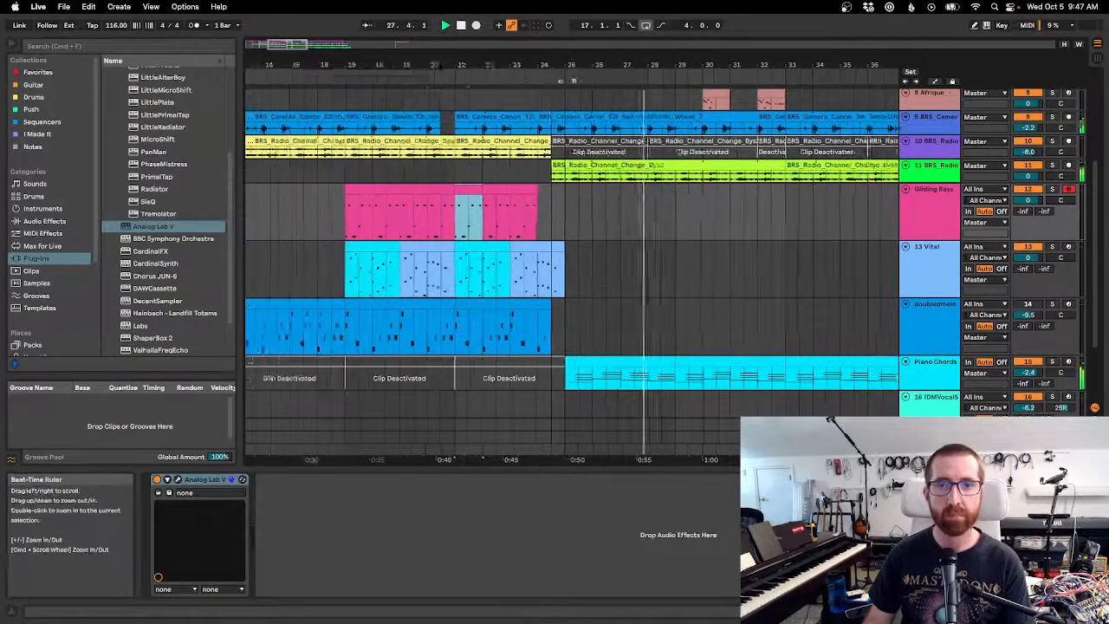
click(374, 203)
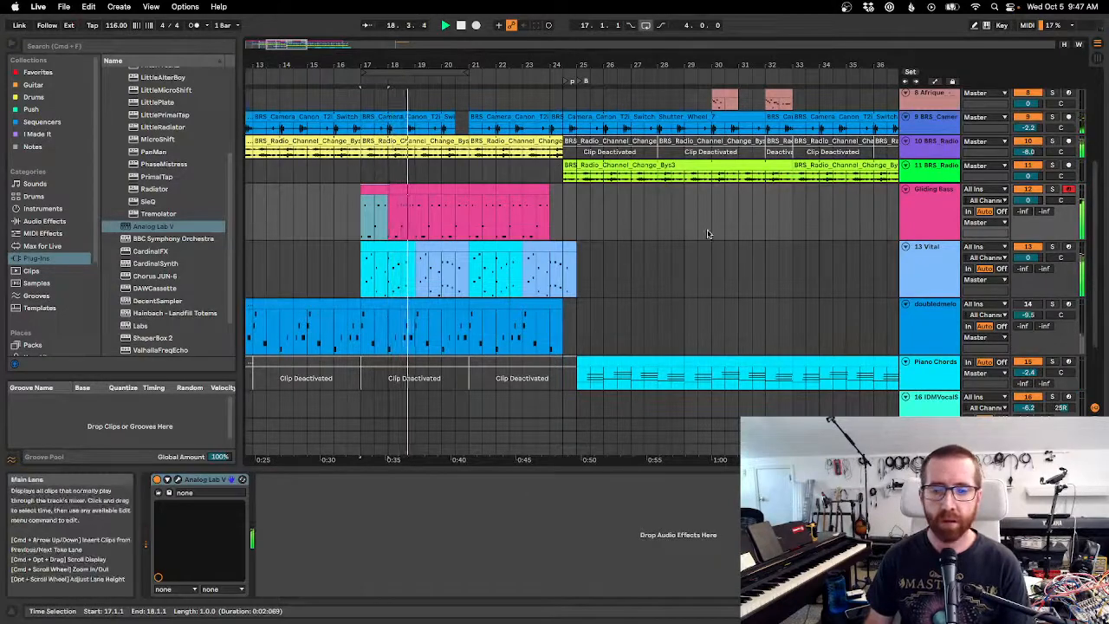
drag(456, 63, 457, 39)
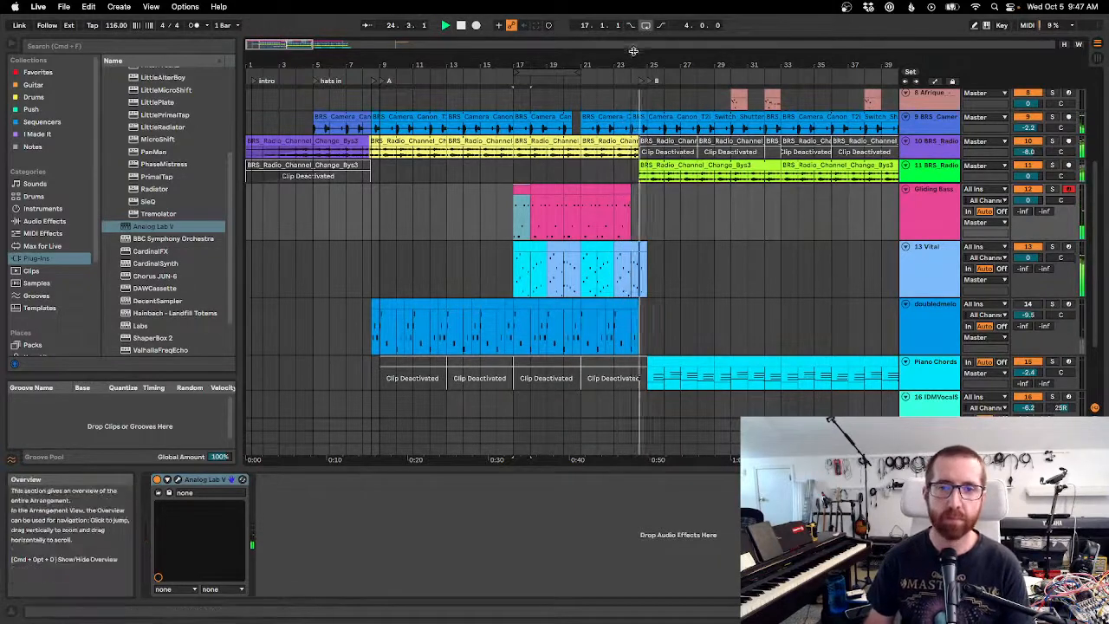
Extend the last Gliding Bass clip, starting at bar 23, to the pickup locator at 24.3.1 and play it.
drag(633, 65, 624, 143)
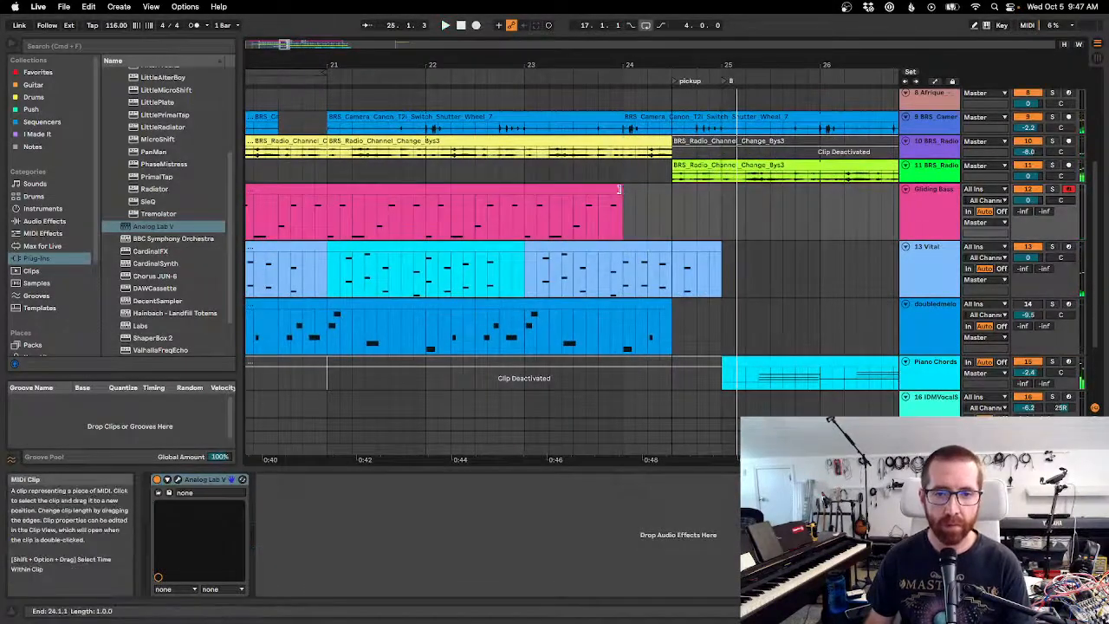
drag(524, 204, 658, 195)
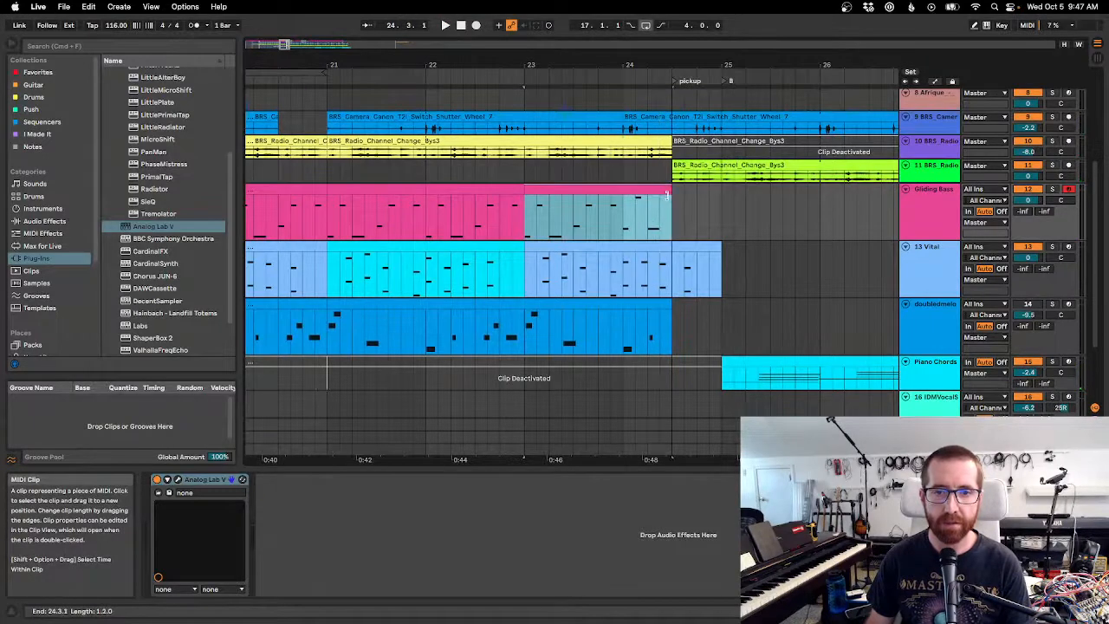
key(space)
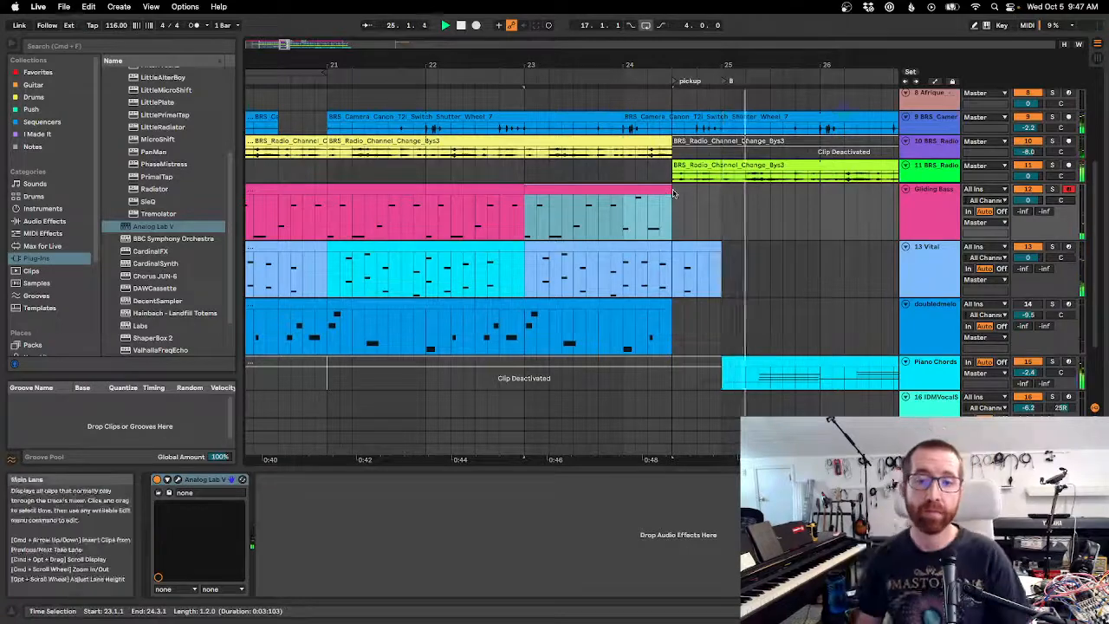
Replay the transition into section B from the last Gliding Bass clip at bar 23.
drag(723, 65, 564, 65)
drag(561, 216, 606, 222)
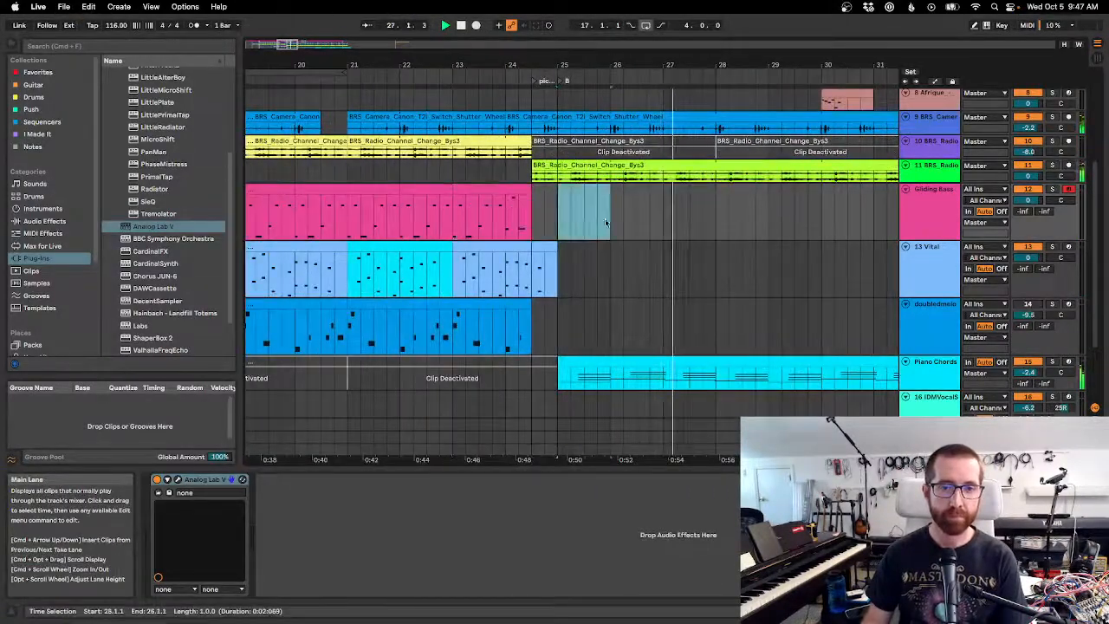
click(463, 189)
key(space)
key(space)
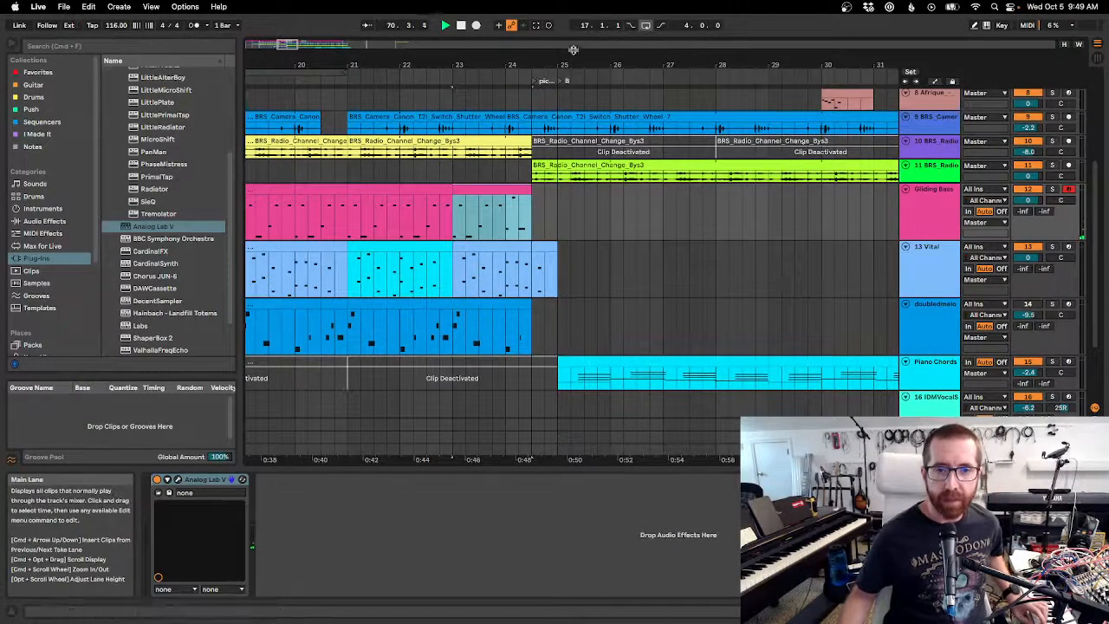
Select the empty four bars from 25.1.1 to 29.1.1 on the Vital track and turn looping on.
drag(586, 64, 586, 97)
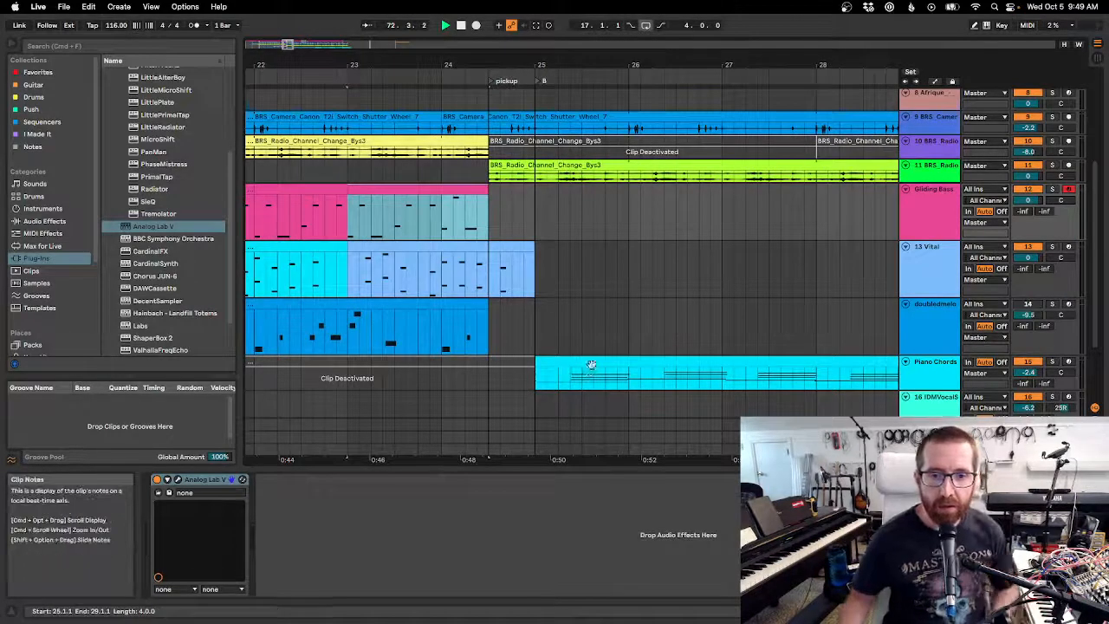
click(569, 254)
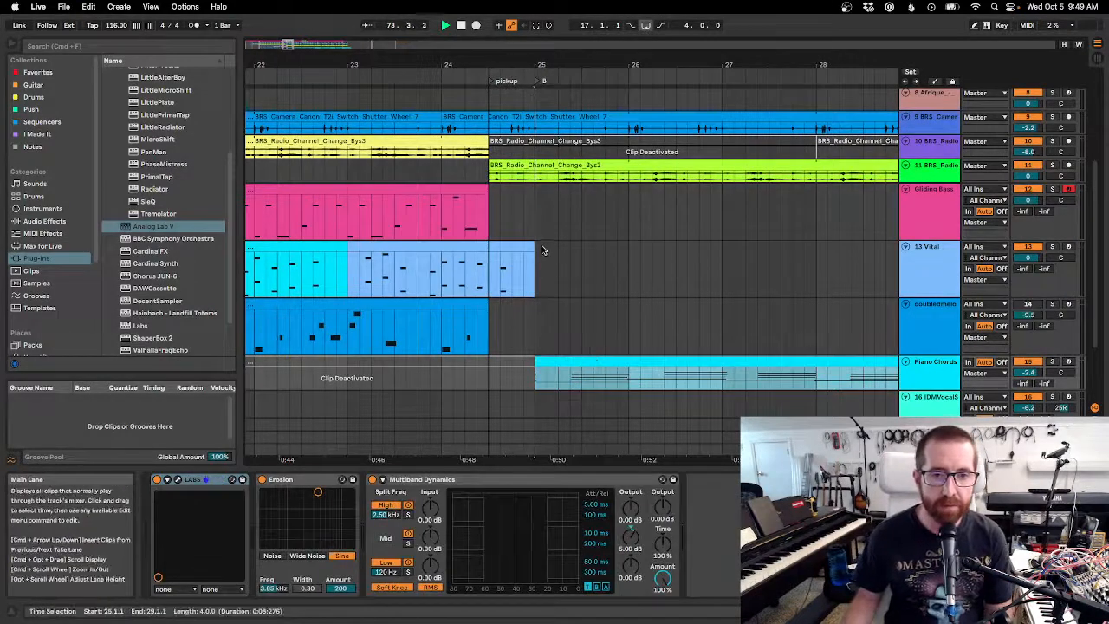
drag(542, 250, 829, 273)
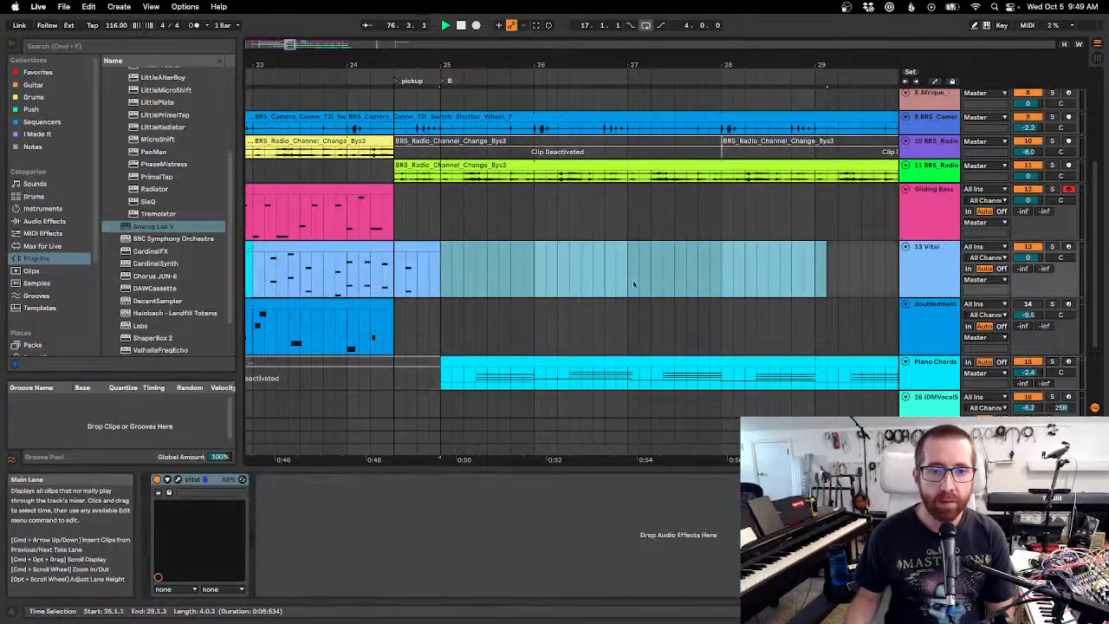
click(439, 279)
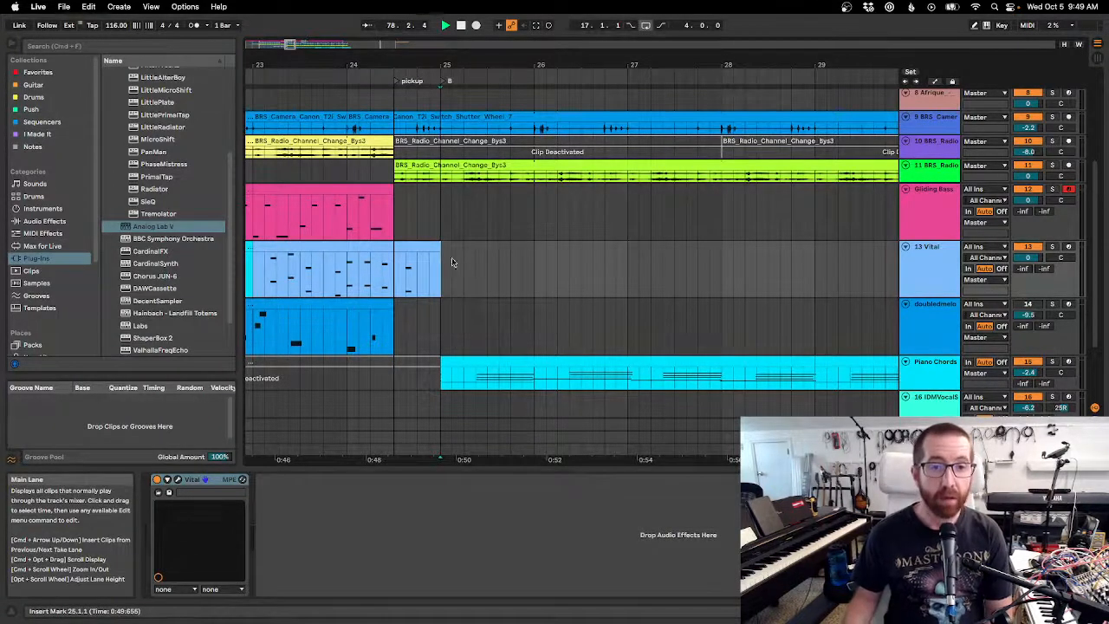
drag(442, 275, 794, 272)
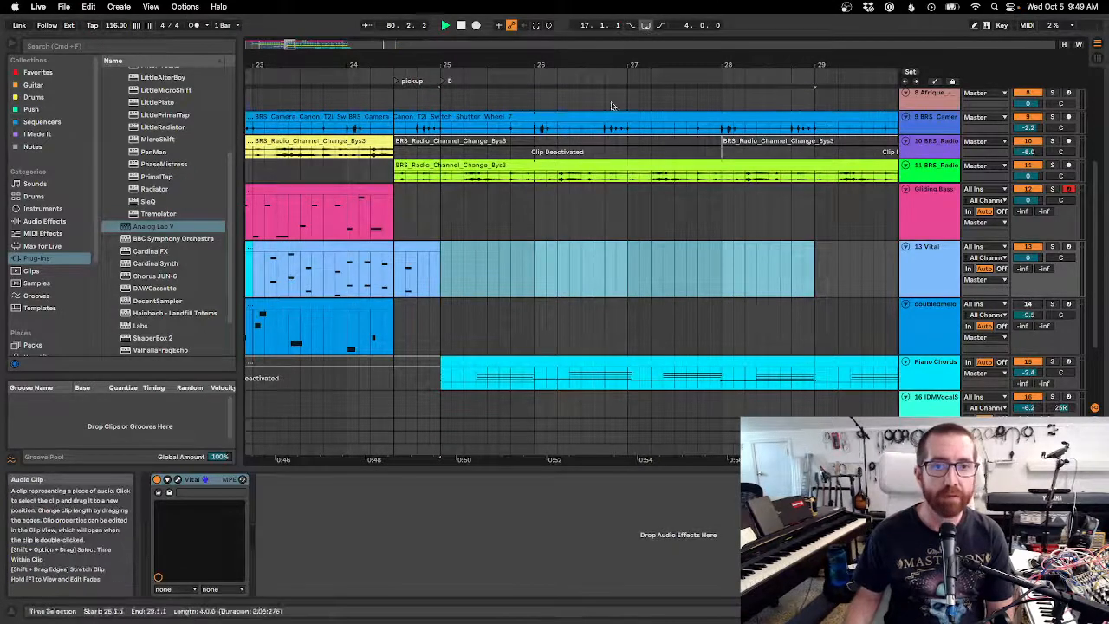
click(646, 27)
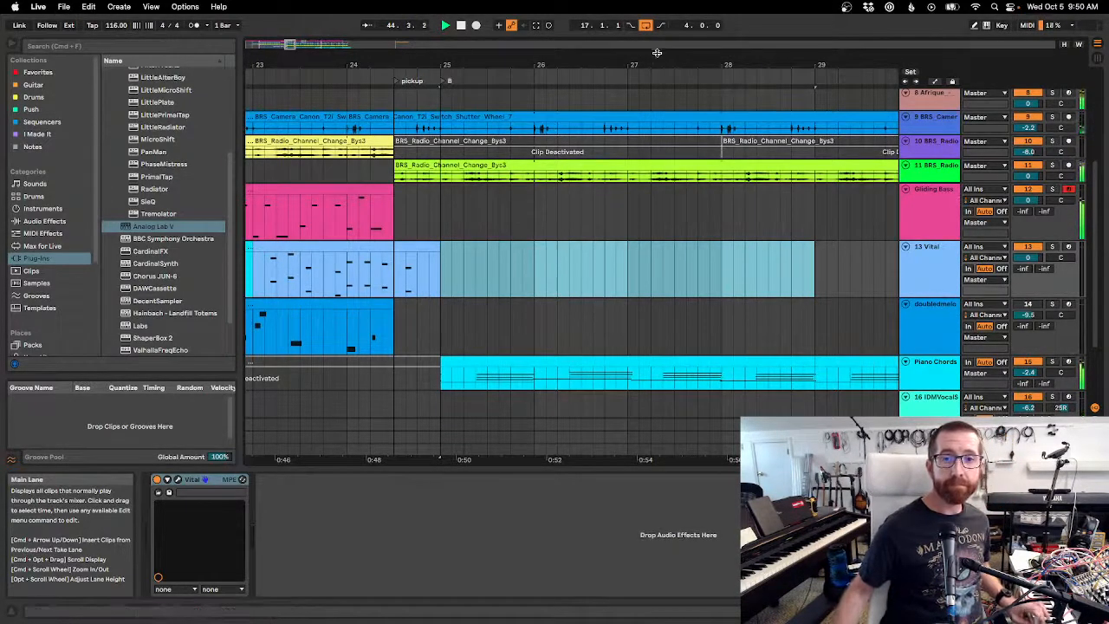
Create an empty four-bar MIDI clip from 25.1.1 to 29.1.1 and move it from the Vital track to the Gliding Bass track.
drag(651, 60, 651, 43)
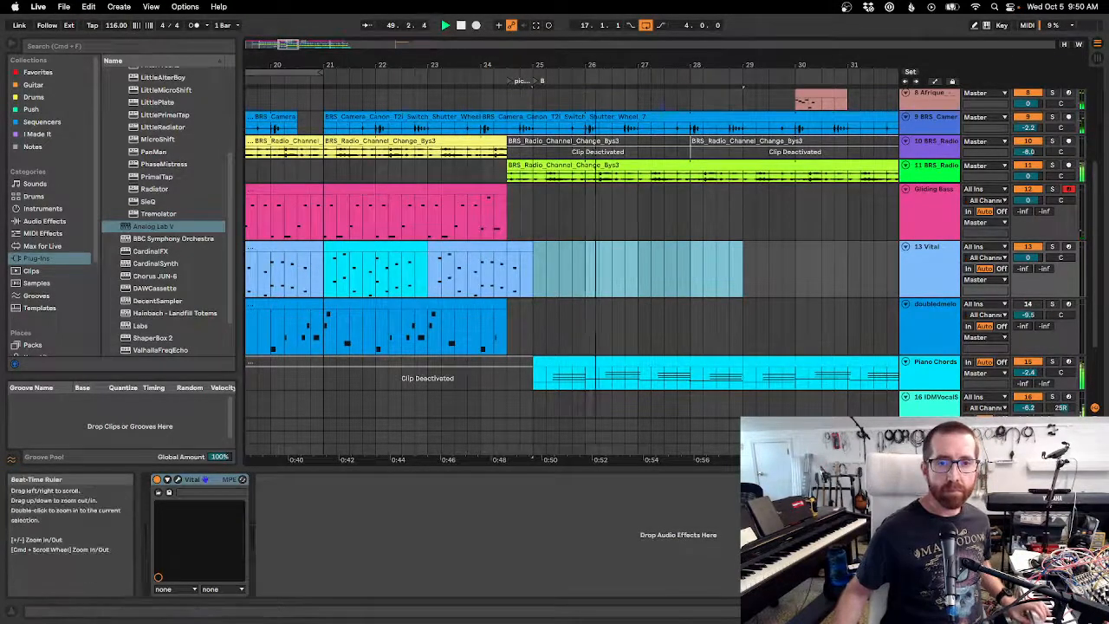
drag(563, 64, 537, 84)
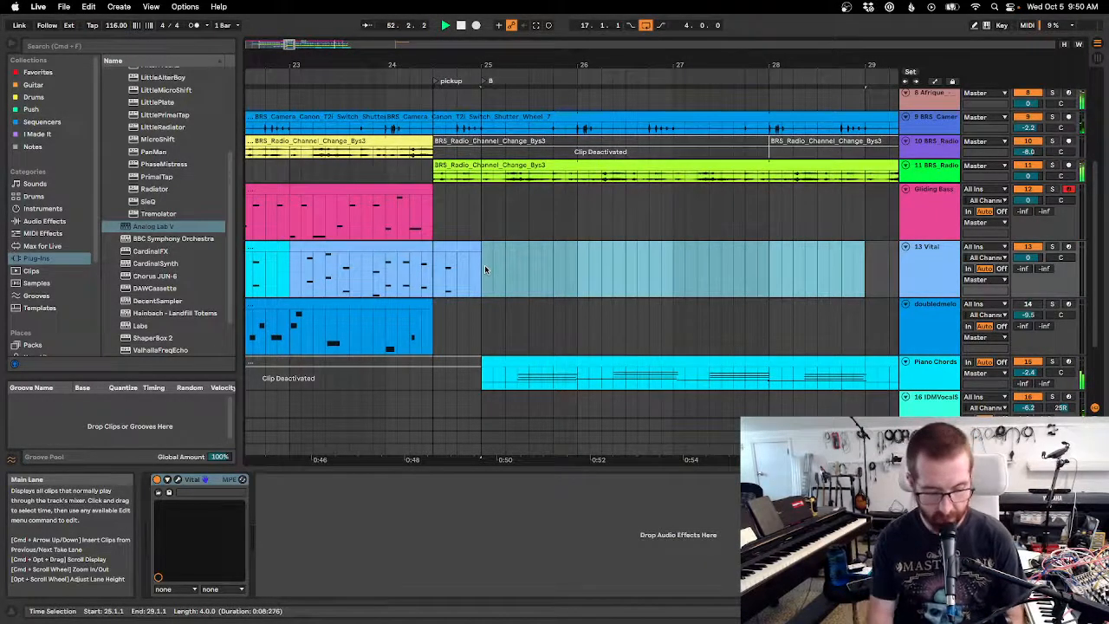
double_click(511, 250)
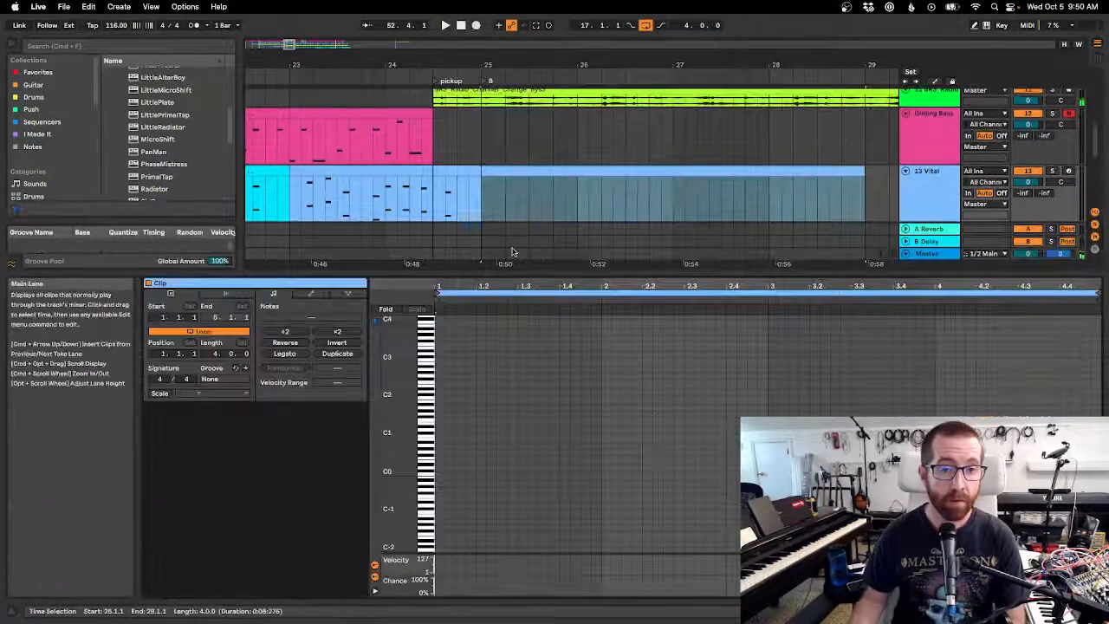
drag(535, 170, 541, 138)
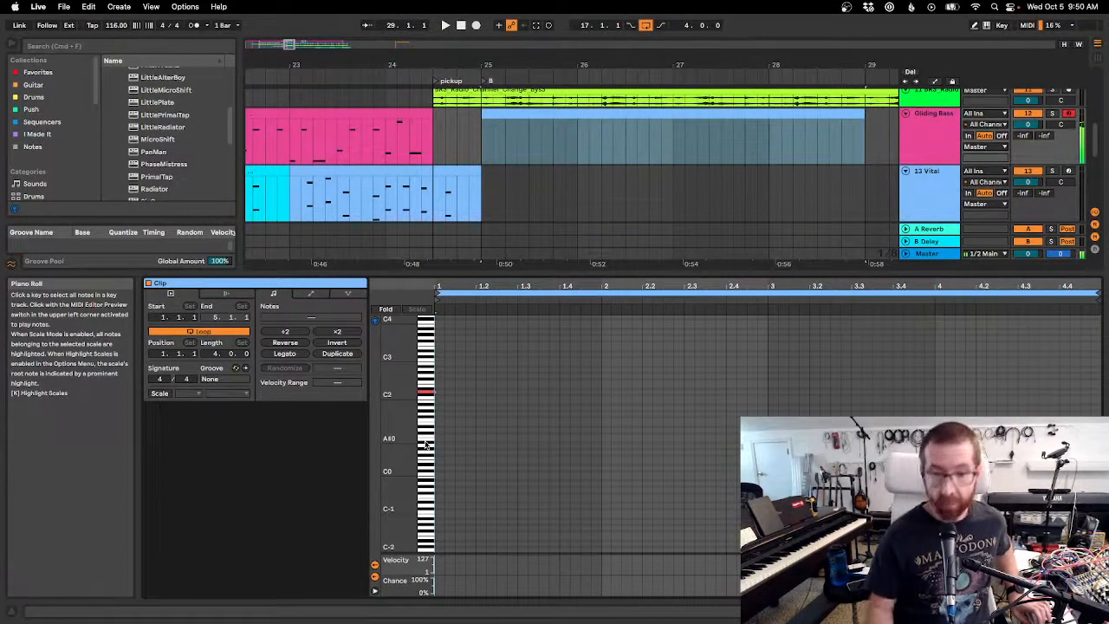
Add a one-bar D2 note at the start of the new Gliding Bass clip and duplicate it to fill all four bars.
key(Right)
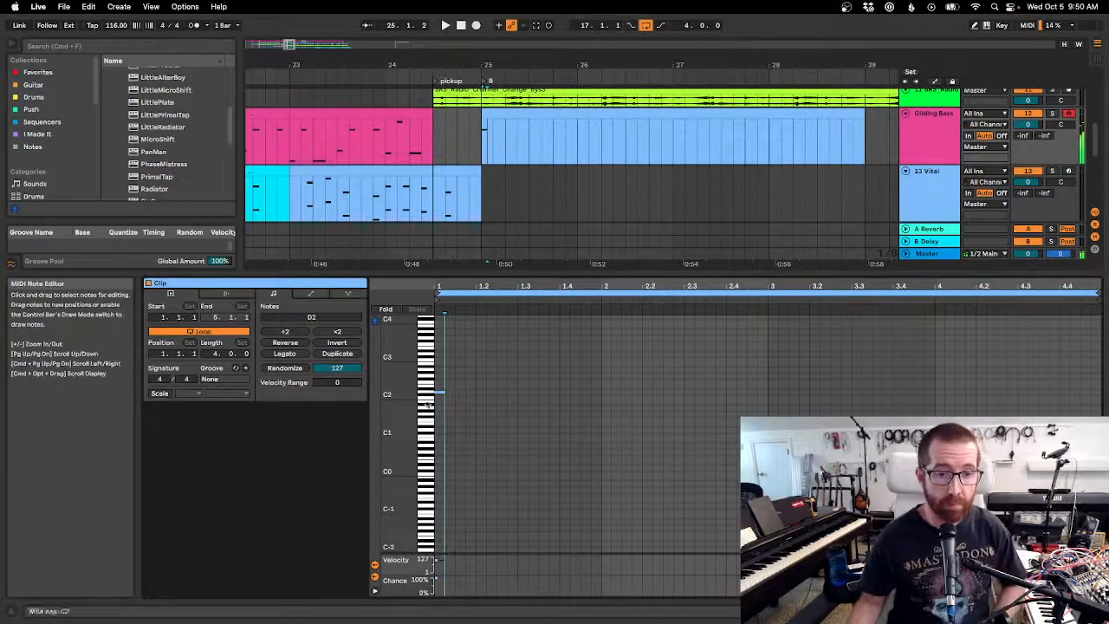
drag(445, 395, 602, 392)
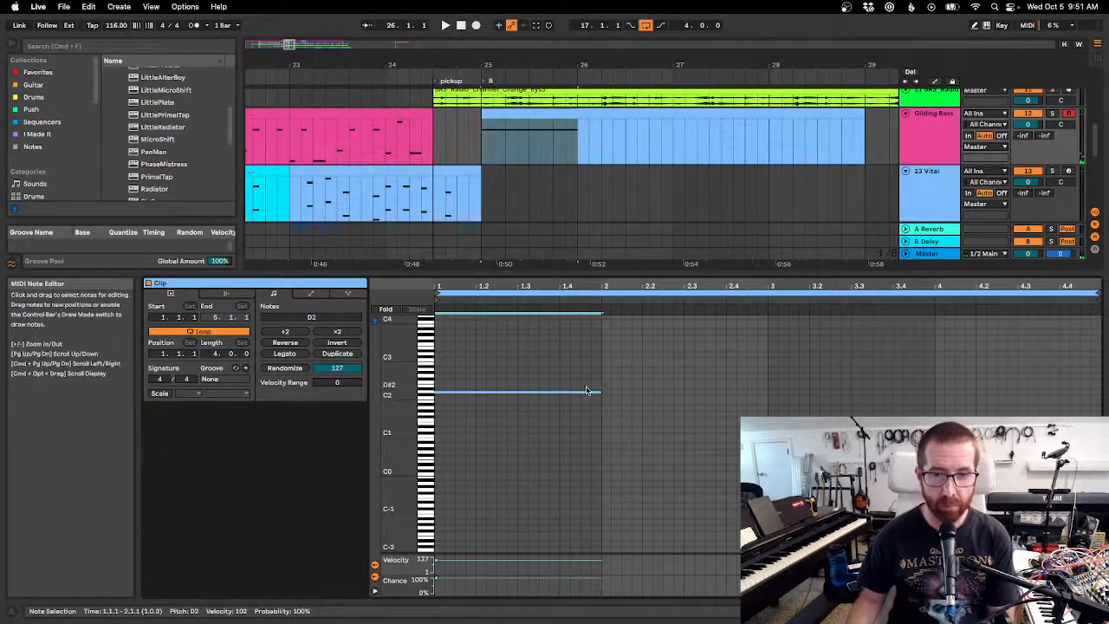
key(space)
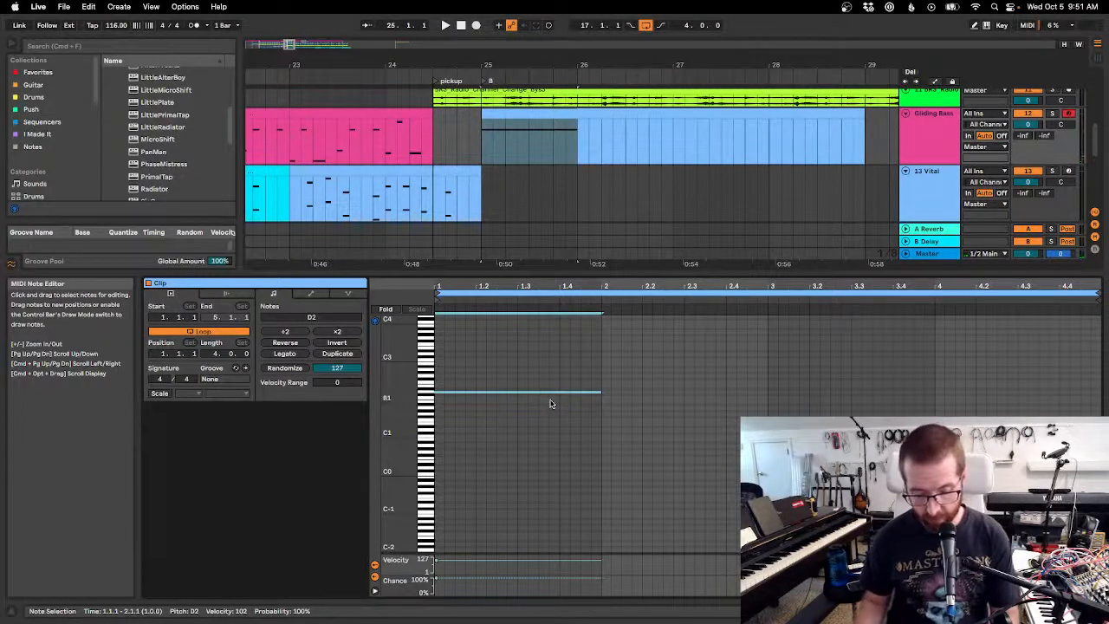
key(super+d)
key(super+d)
key(super+d)
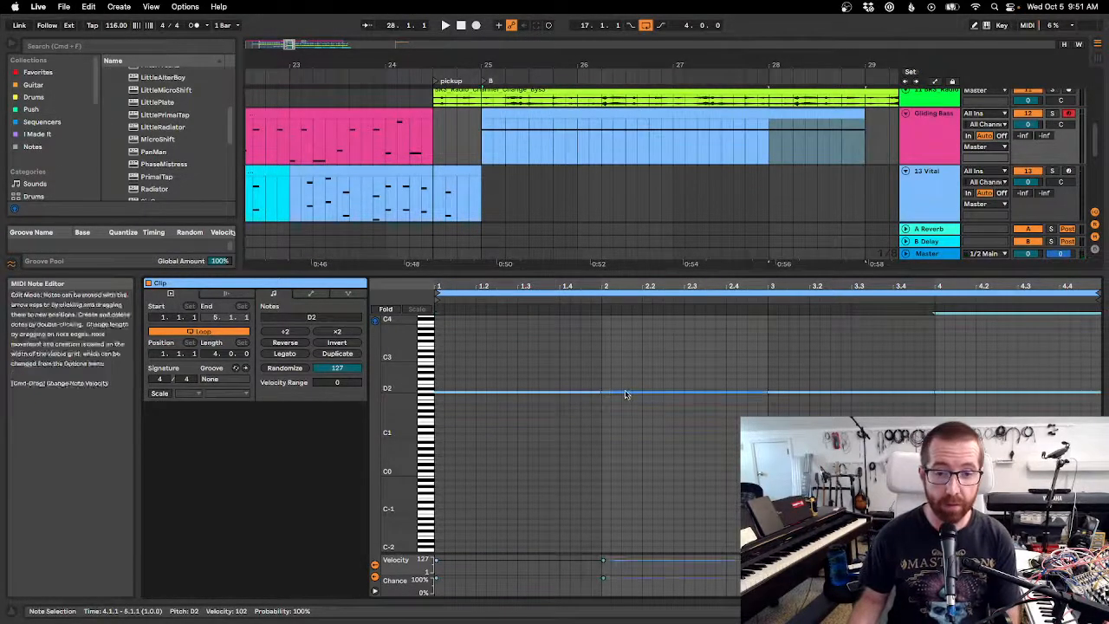
Raise the second bar's note in the new bass clip to G2 while the section plays.
key(space)
click(631, 396)
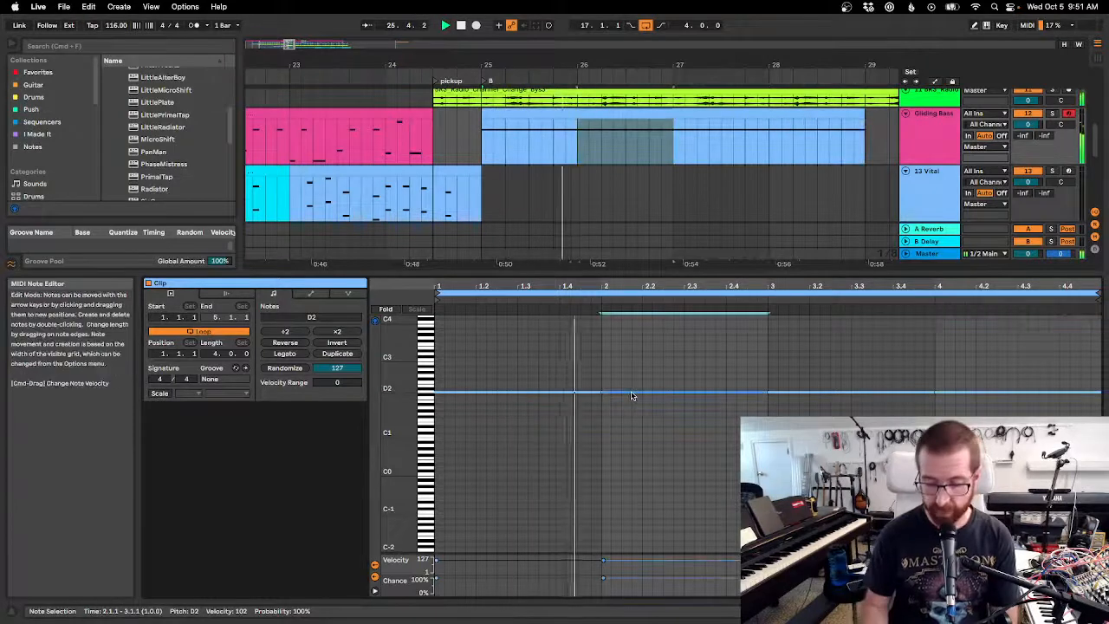
key(Up)
key(Up)
key(Up)
key(Up)
key(Up)
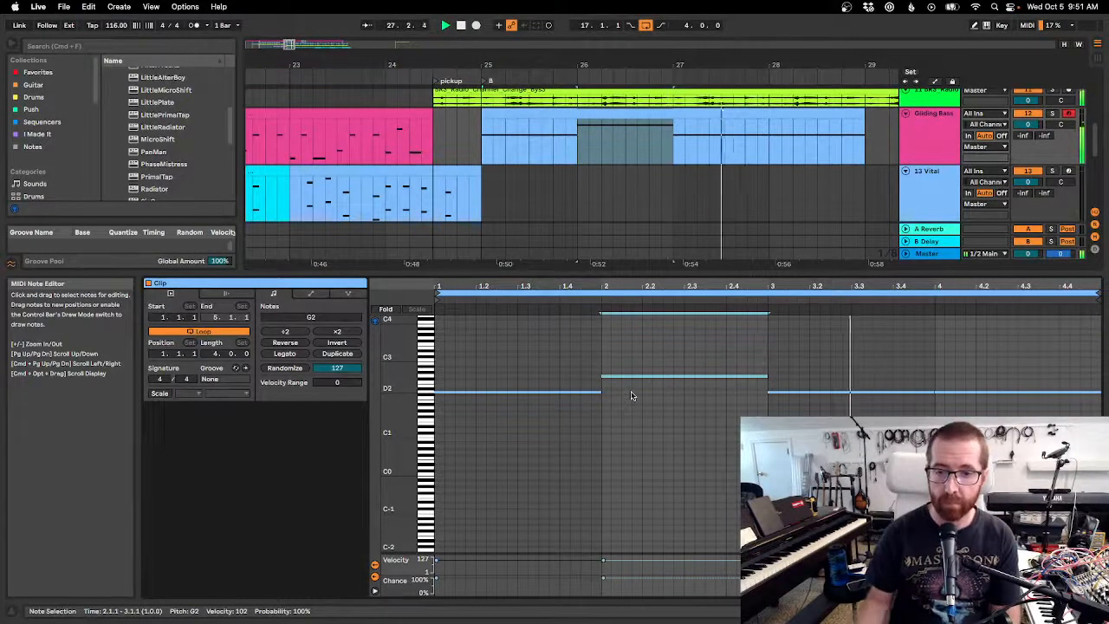
Raise the third bar's note in the bass clip to F2 while listening to the playback.
key(space)
click(814, 393)
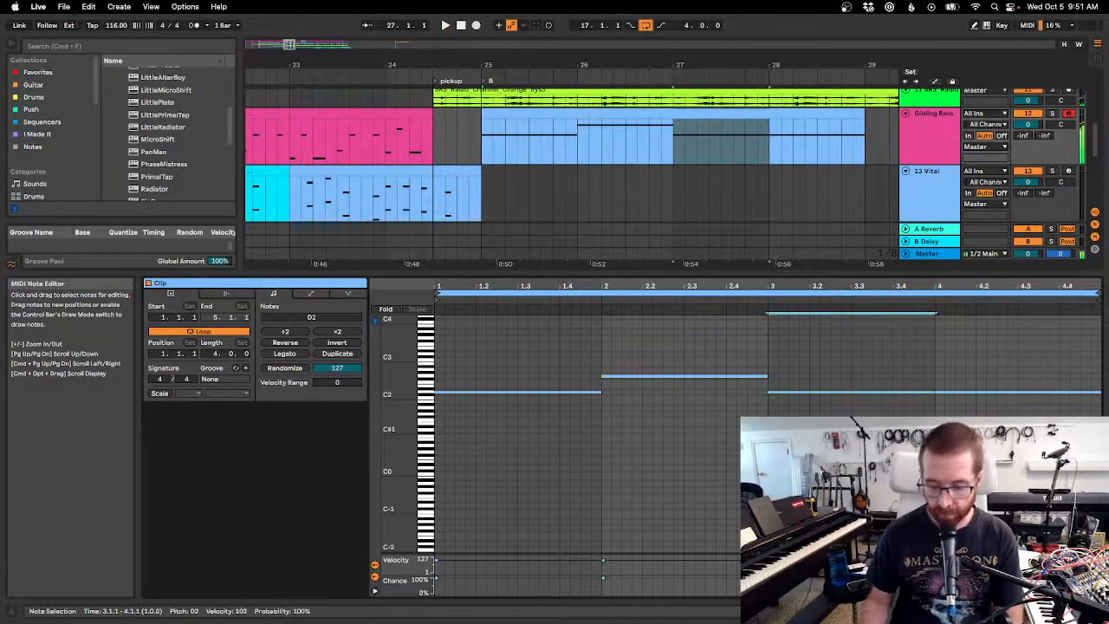
key(space)
key(Up)
key(Up)
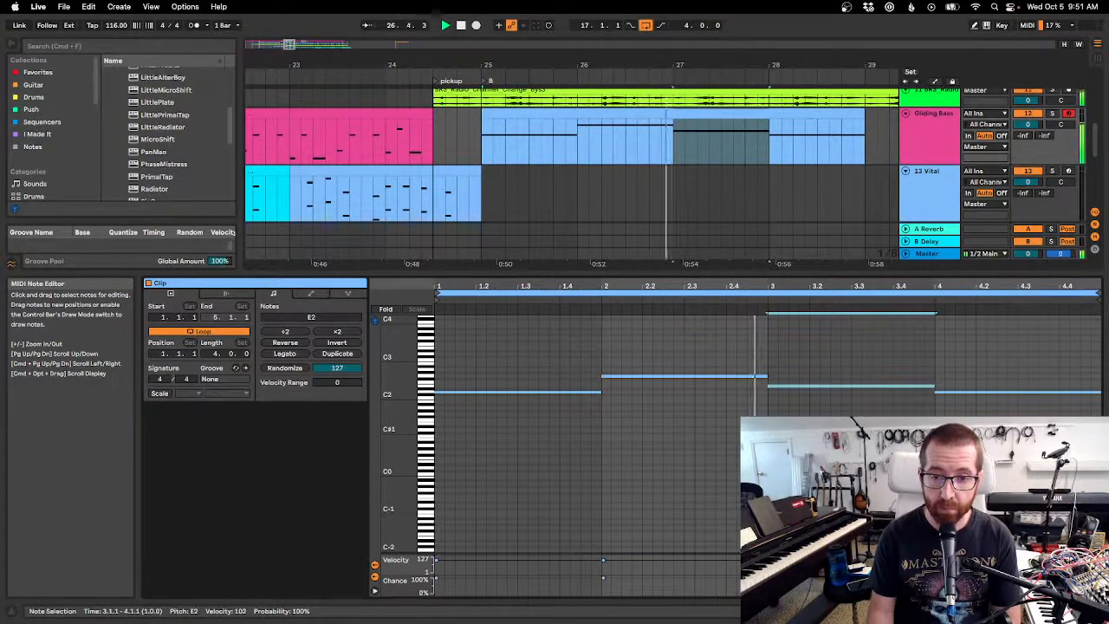
key(Up)
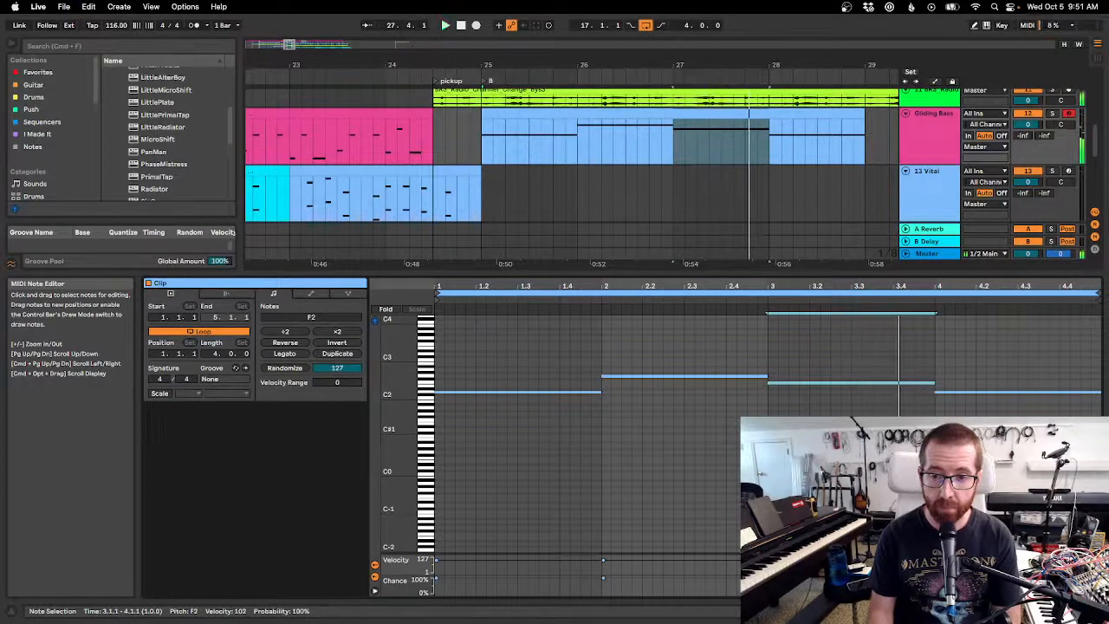
Raise the fourth bar's note in the bass clip to C3 and play the four-bar line.
key(alt+Right)
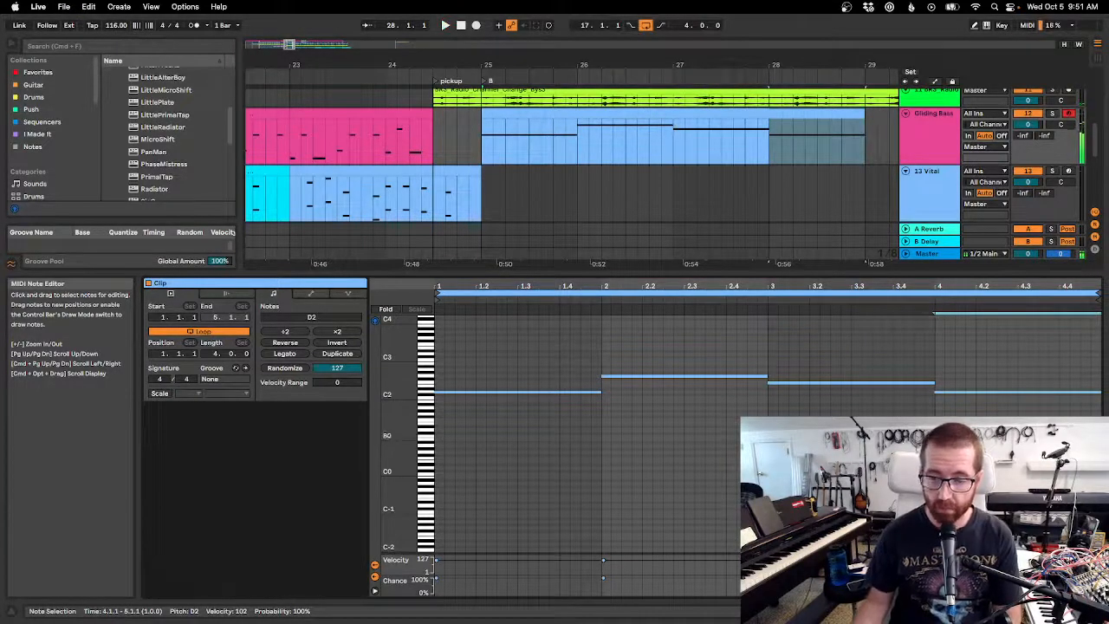
key(Up)
key(Up)
key(Up)
key(Up)
key(Up)
key(Up)
key(Up)
key(Up)
key(Up)
key(Up)
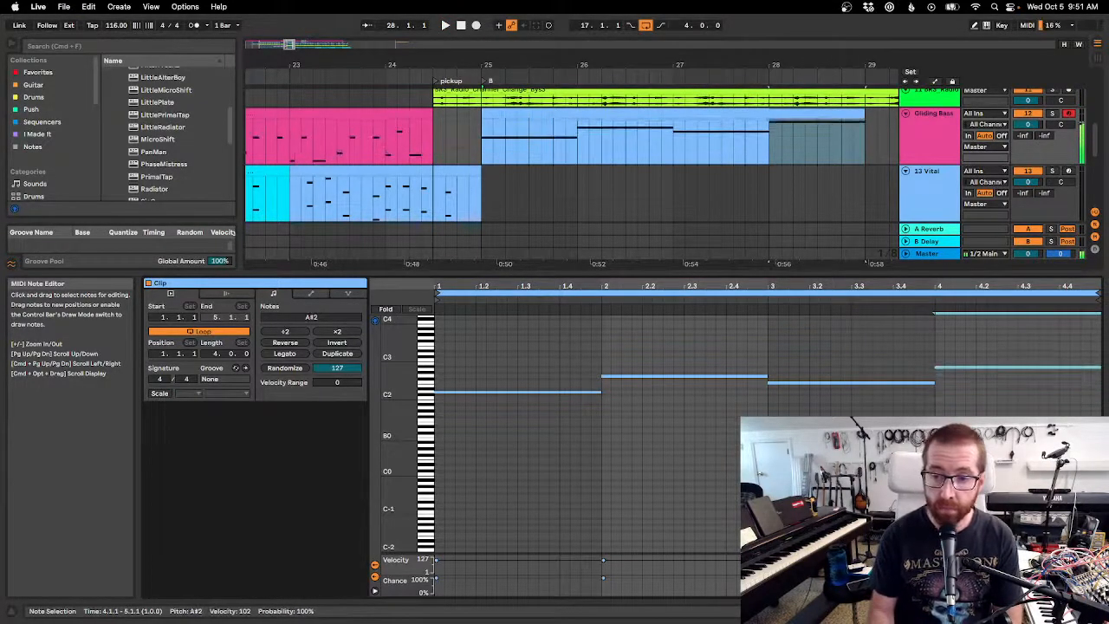
key(space)
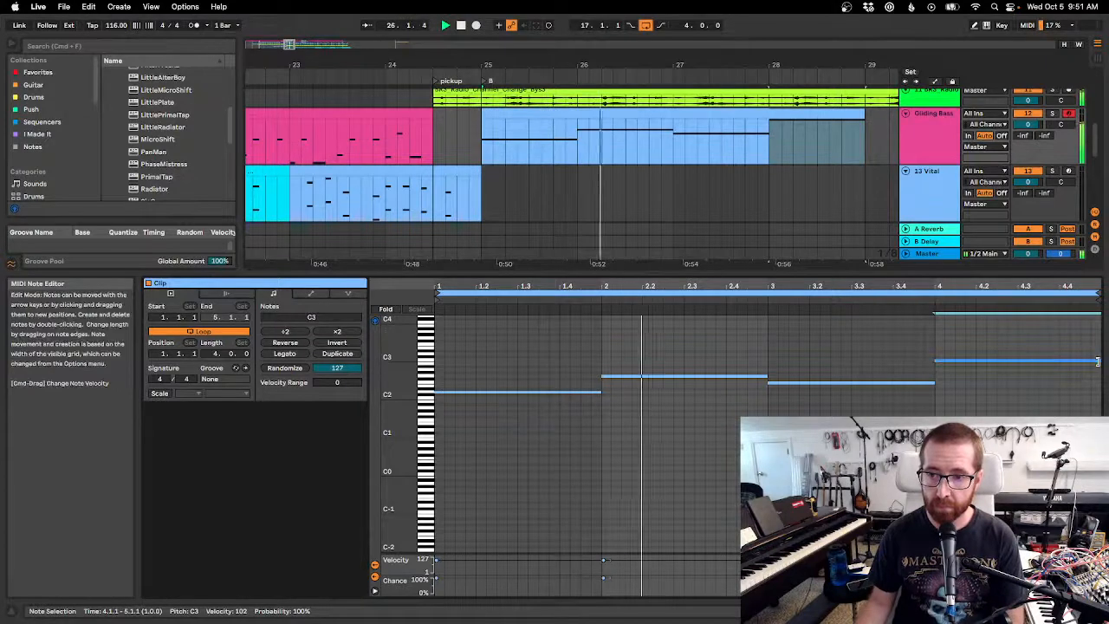
Shorten the C3 note to end at 4.4.1 and add a D3 note filling the last beat to 5.1.1, checking it in playback.
drag(1099, 362, 1062, 363)
double_click(1066, 349)
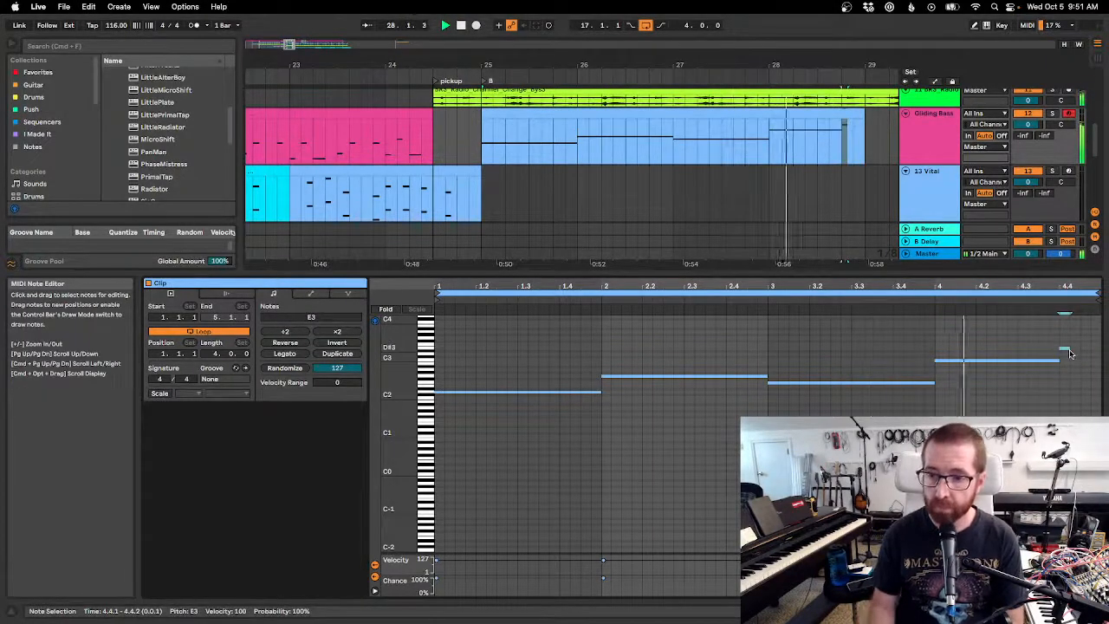
key(shift+Right)
key(shift+Right)
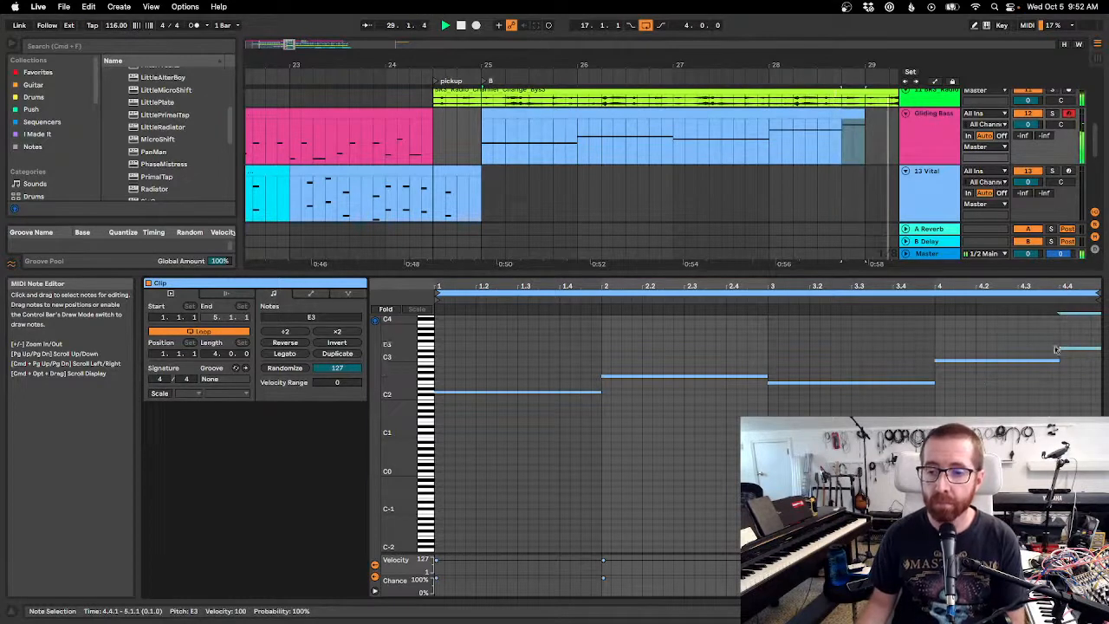
key(Down)
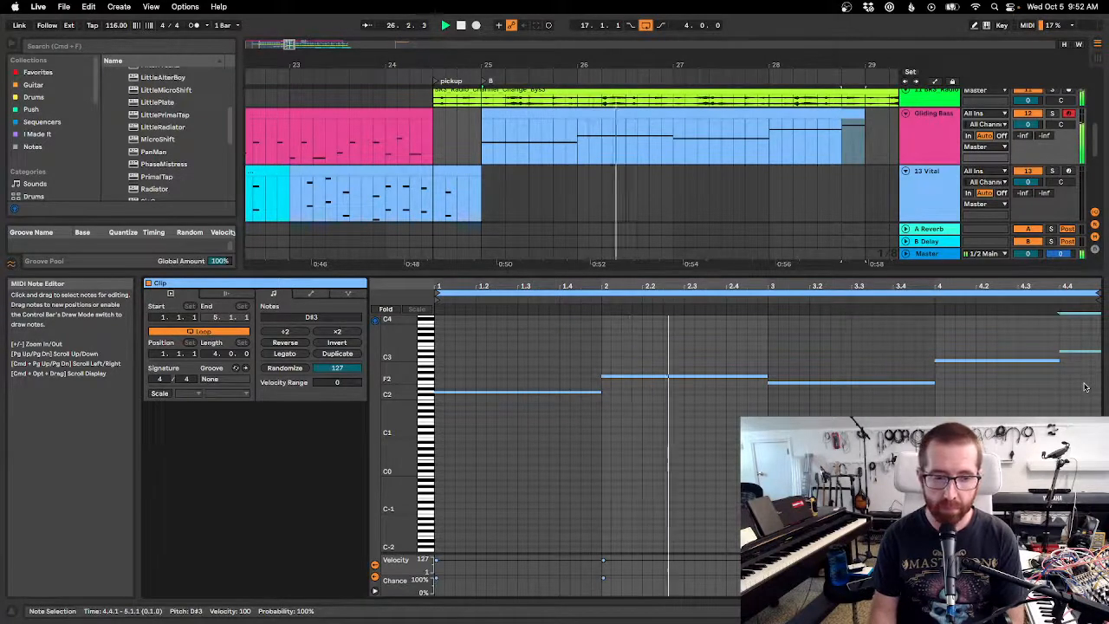
key(Down)
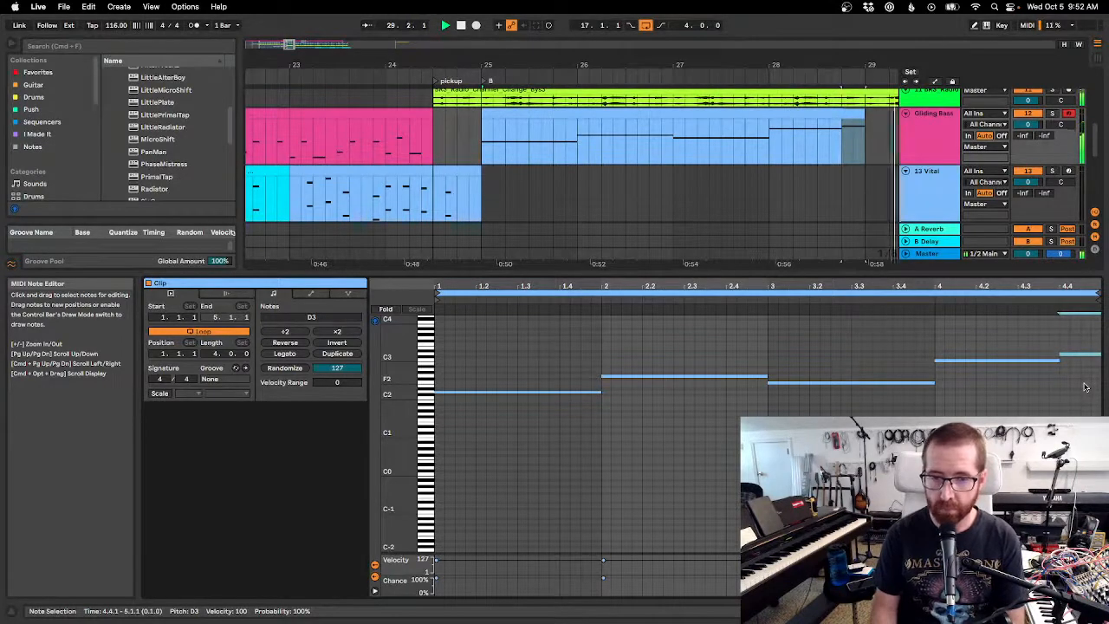
key(space)
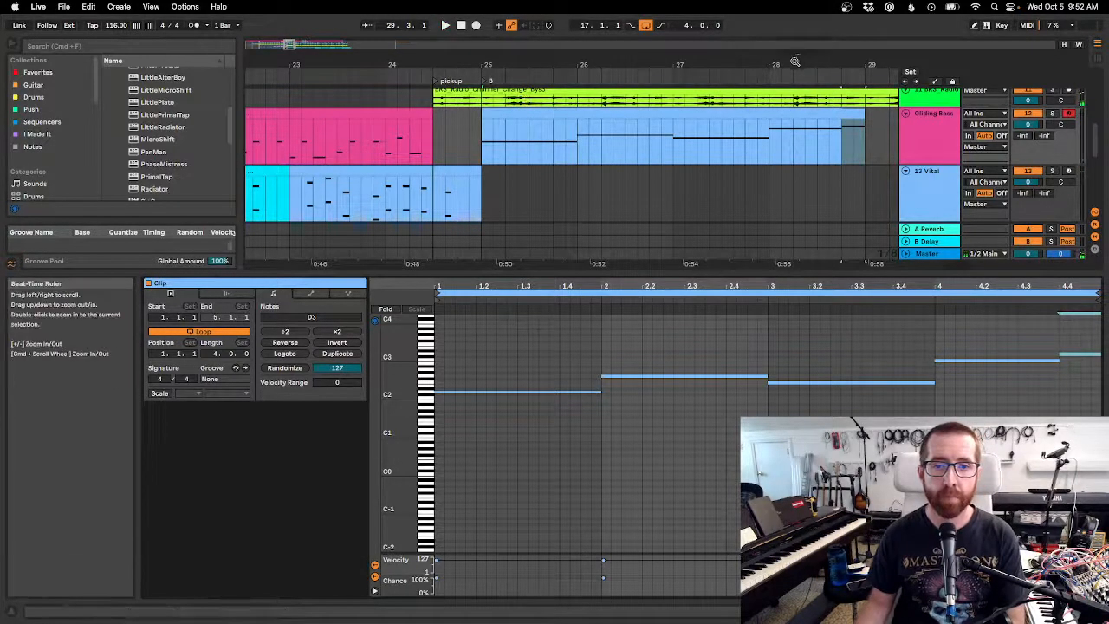
Duplicate the four-bar Gliding Bass clip at bar 25 twice so the line runs to bar 37.
drag(792, 64, 509, 36)
click(459, 115)
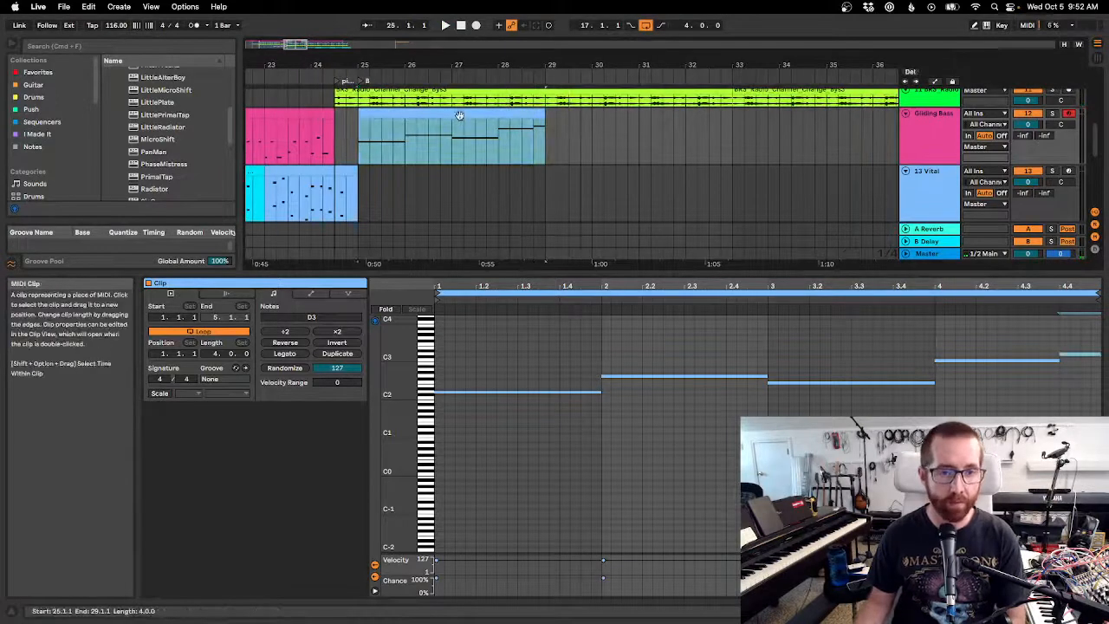
key(super+d)
key(super+d)
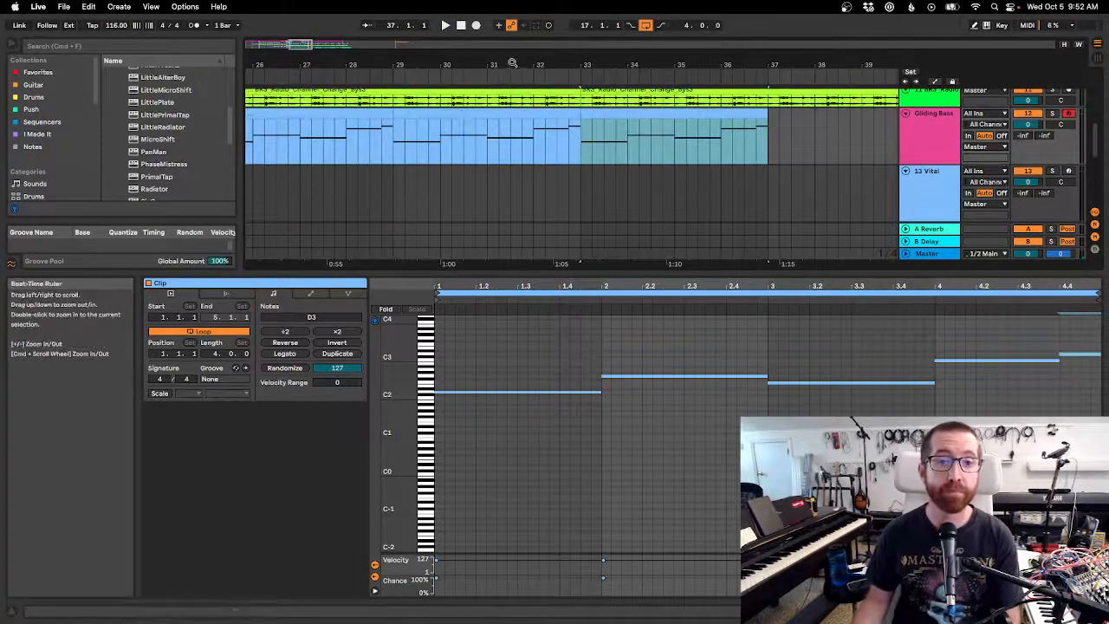
Play the transition from bar 22 into section B with the new bass line, enlarging the arrangement to show the lower tracks.
drag(513, 63, 699, 36)
click(503, 80)
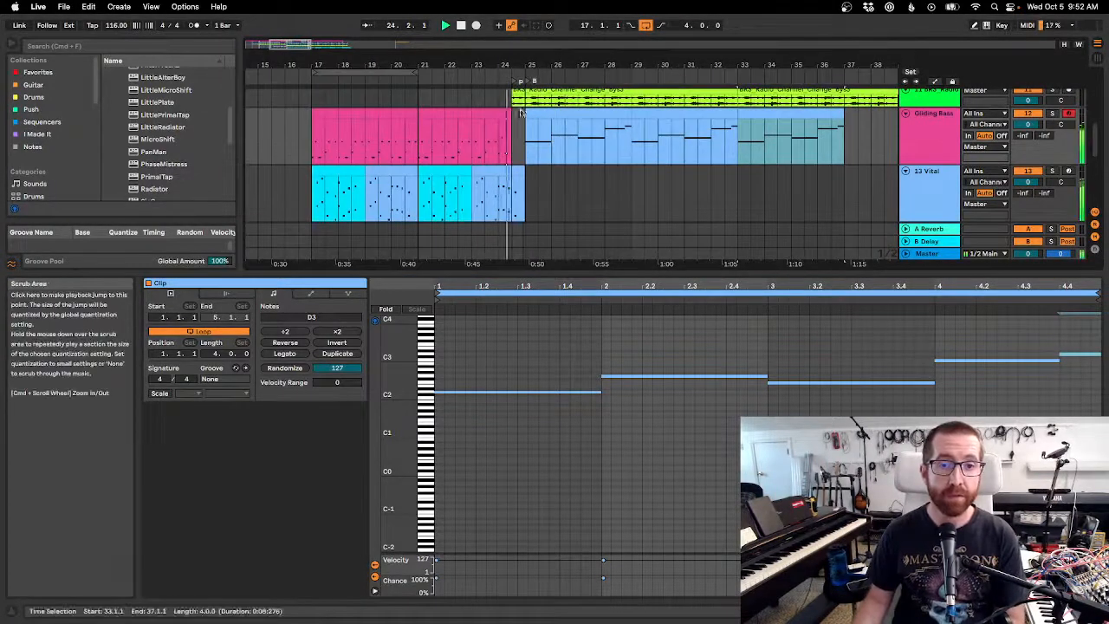
click(456, 139)
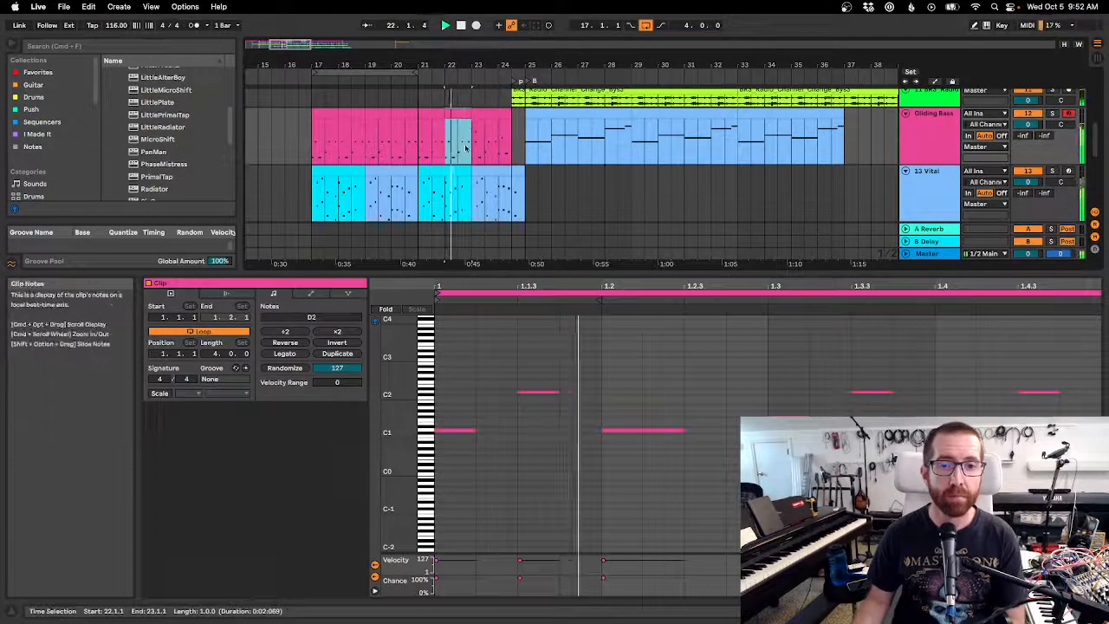
mouse_move(533, 65)
mouse_down()
mouse_move(520, 85)
mouse_move(535, 63)
mouse_up()
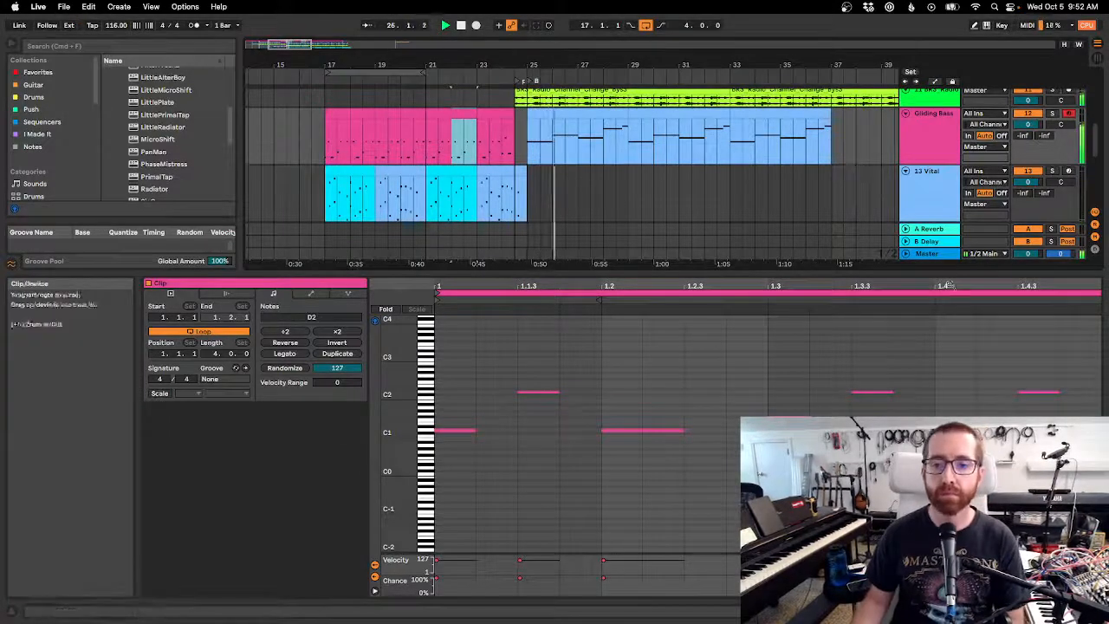
drag(949, 271, 919, 409)
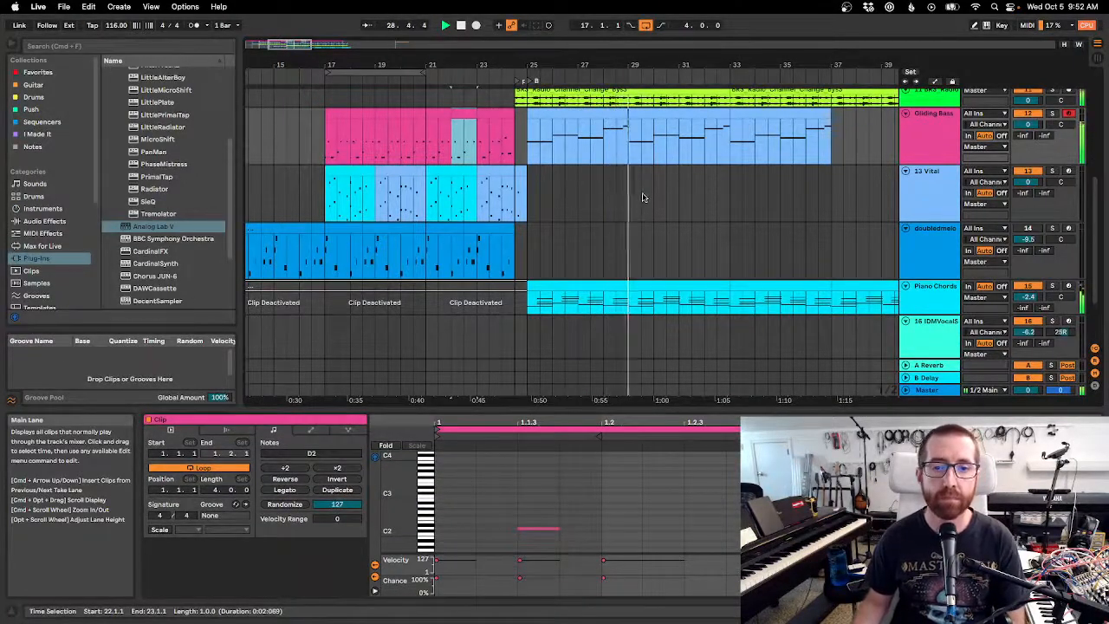
Lower the C3 note in the fourth bar of the second section B bass clip, starting at bar 29, to A2 and play it.
click(708, 116)
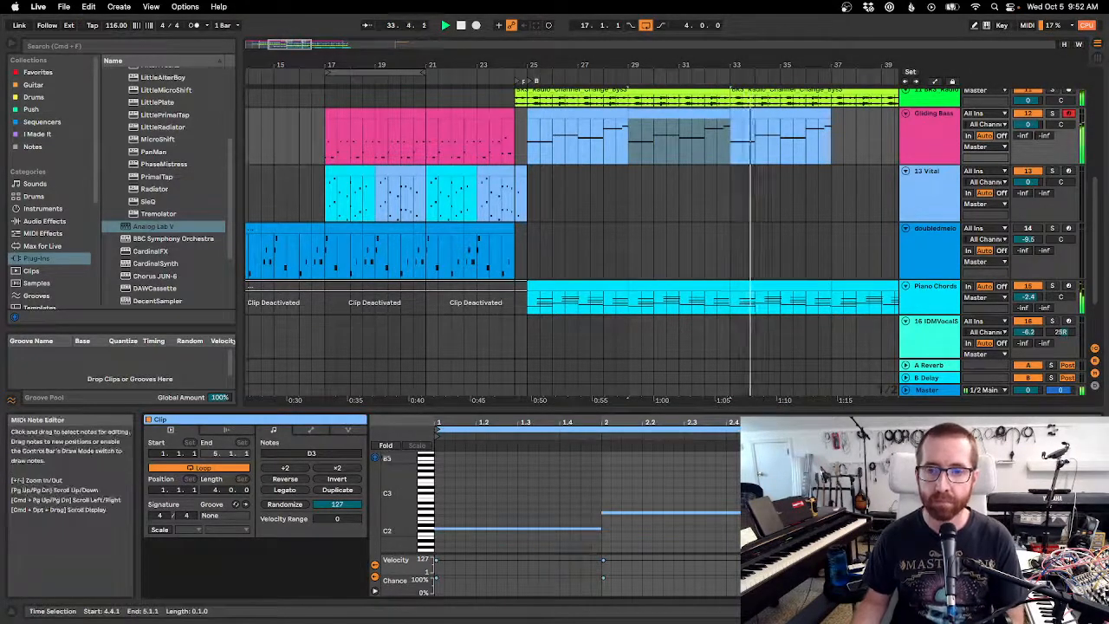
key(space)
click(996, 494)
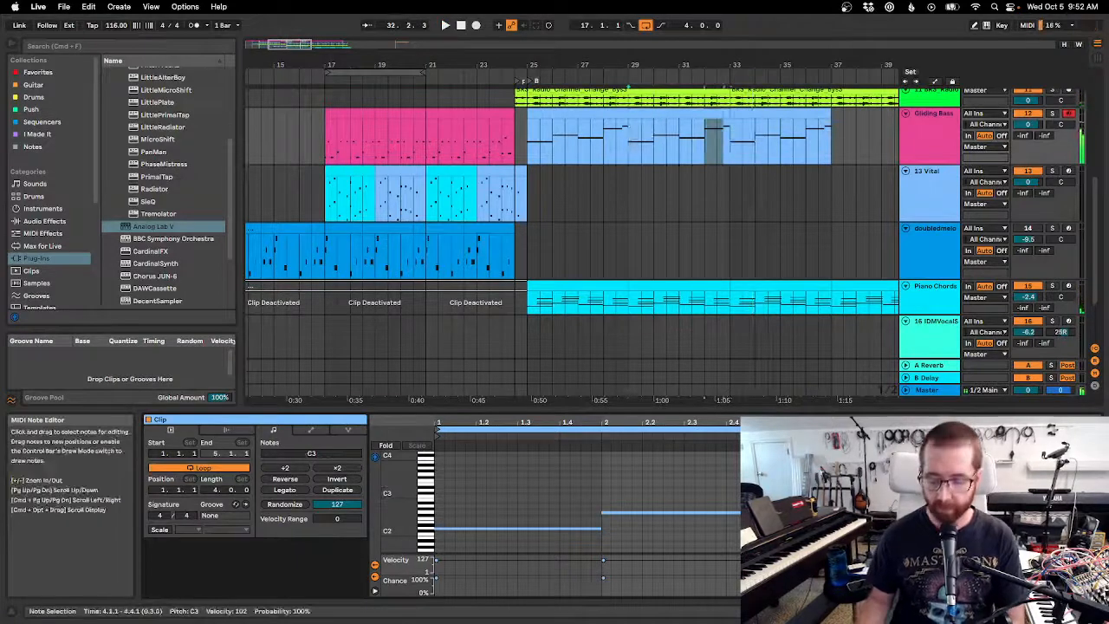
key(space)
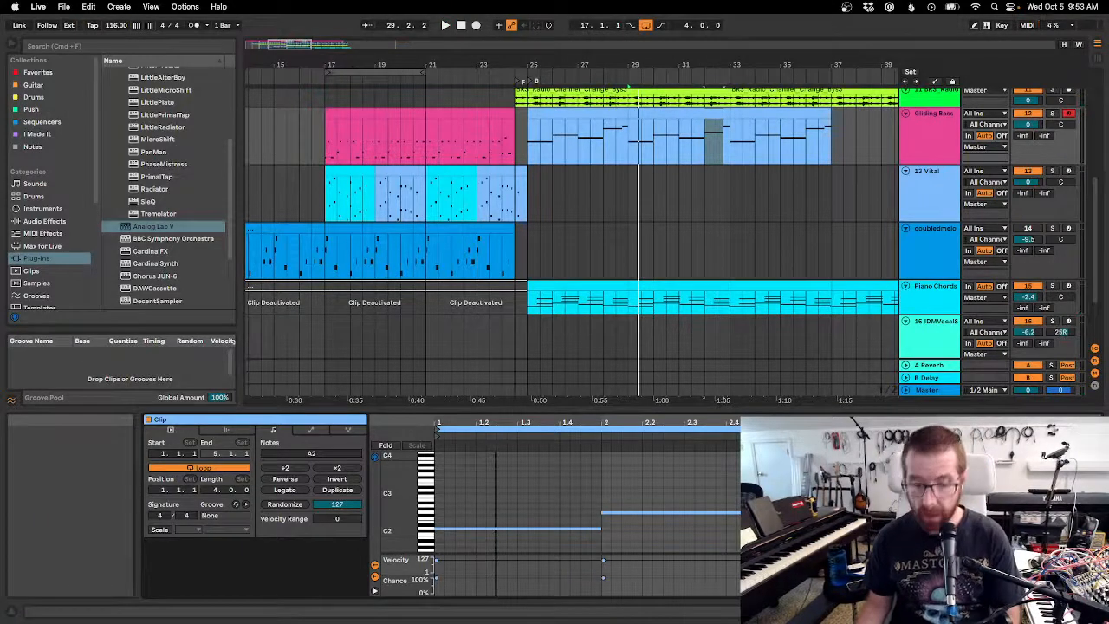
key(space)
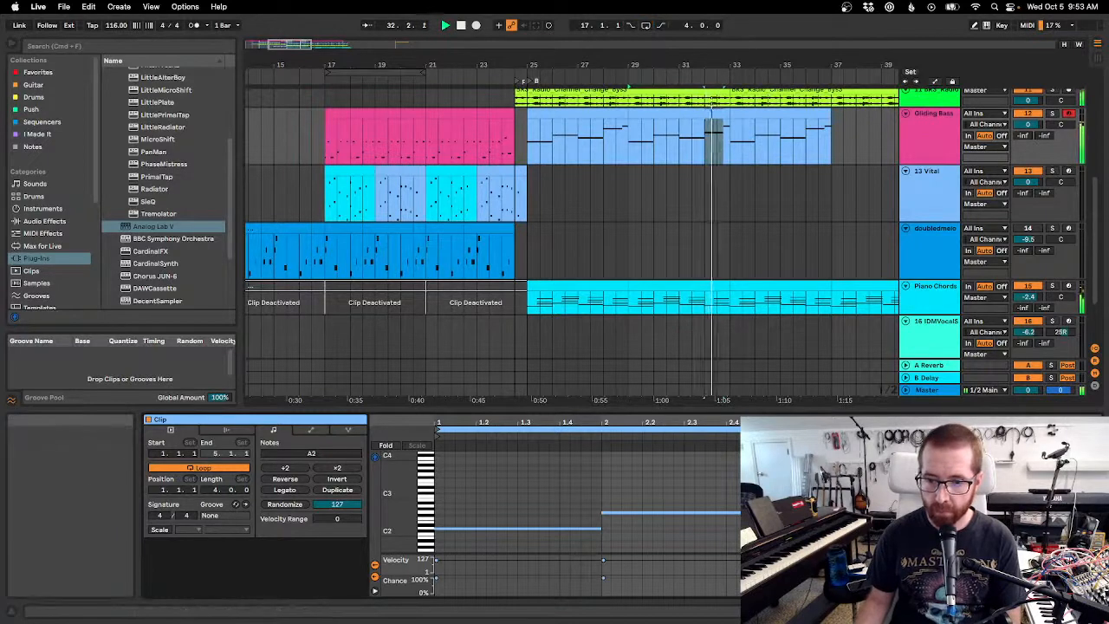
key(super+l)
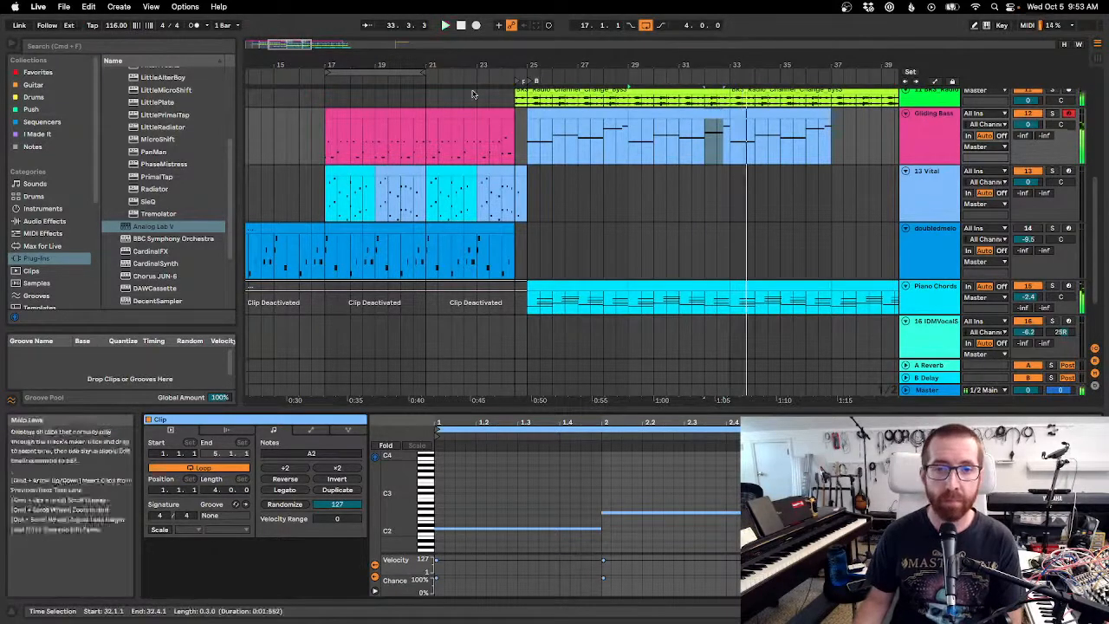
Try lowering the last-beat D3 note of the first section B bass clip, starting at bar 25, to G2 and play it.
click(542, 110)
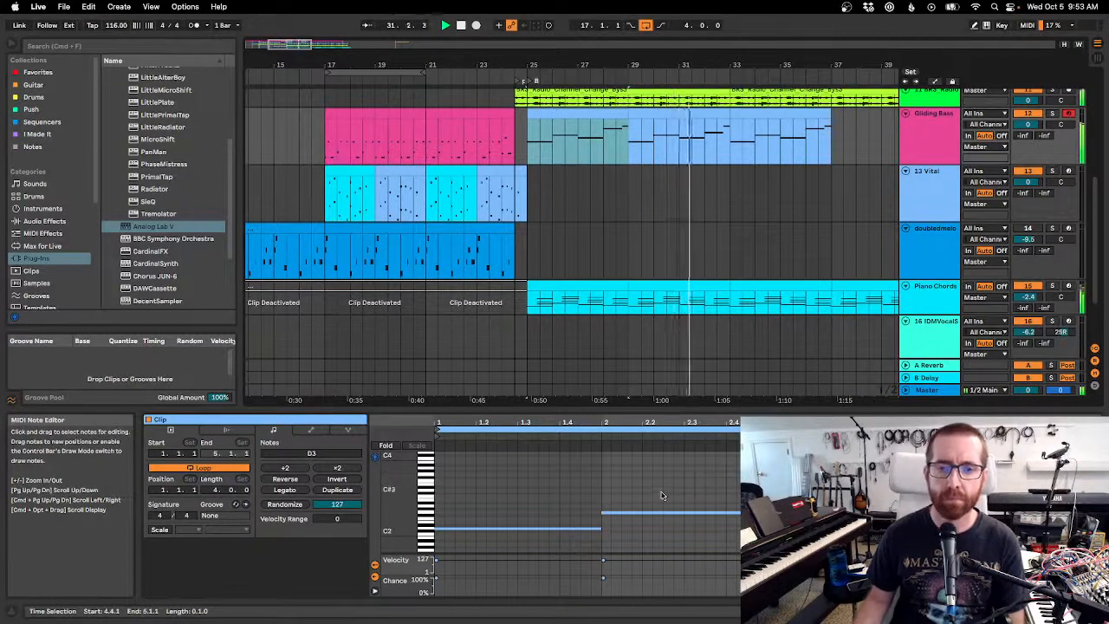
scroll(660, 495, down, 2)
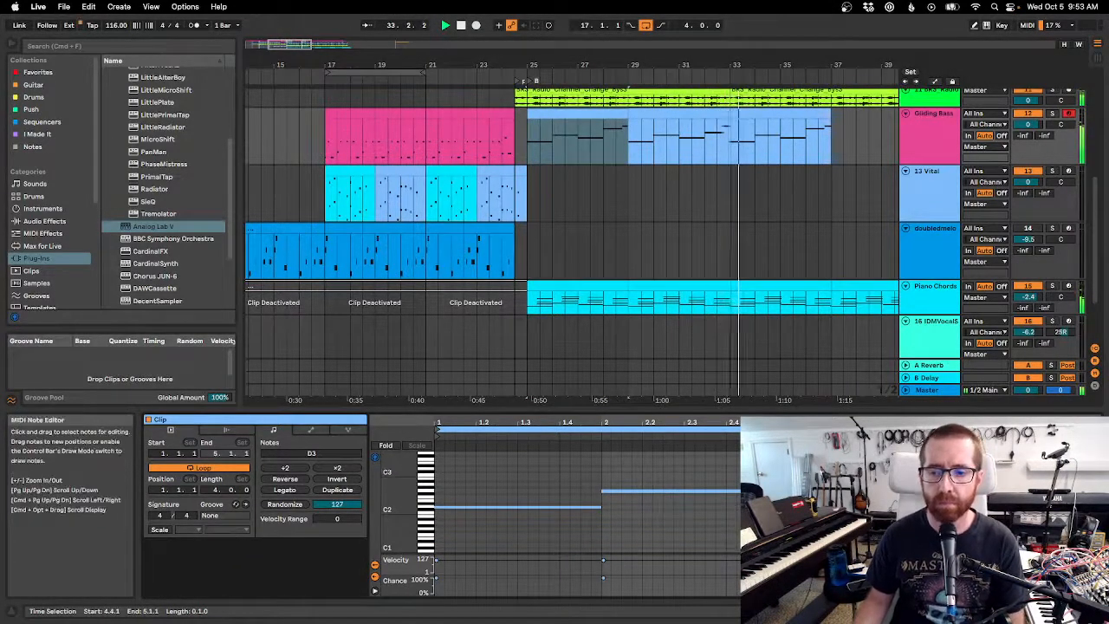
scroll(665, 500, up, 1)
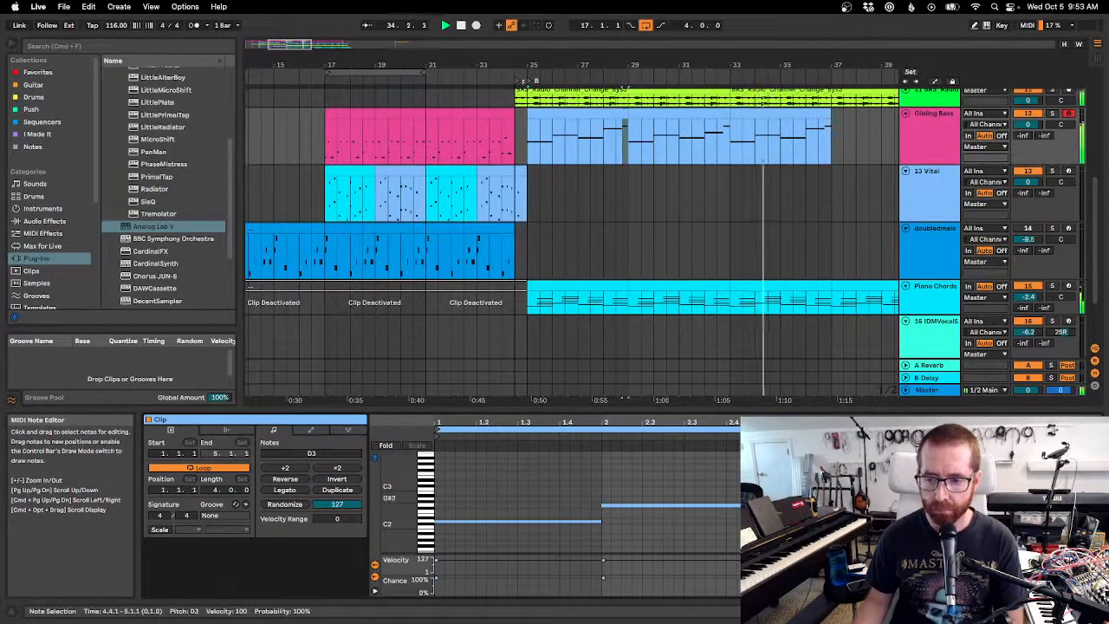
key(Down)
key(Down)
key(Down)
key(Down)
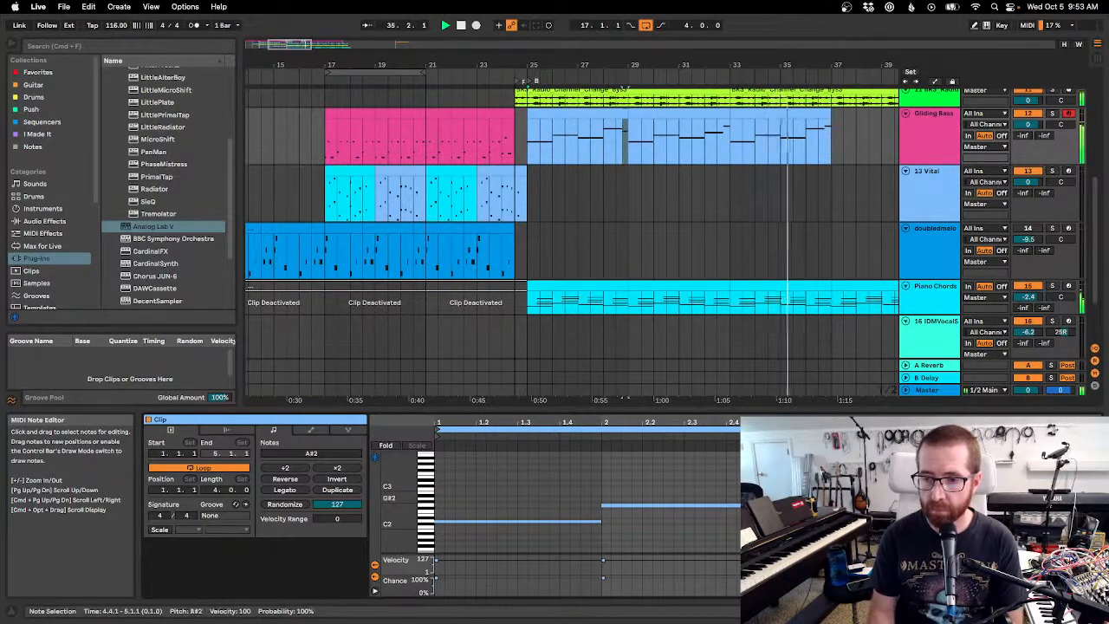
key(Down)
key(Down)
key(Down)
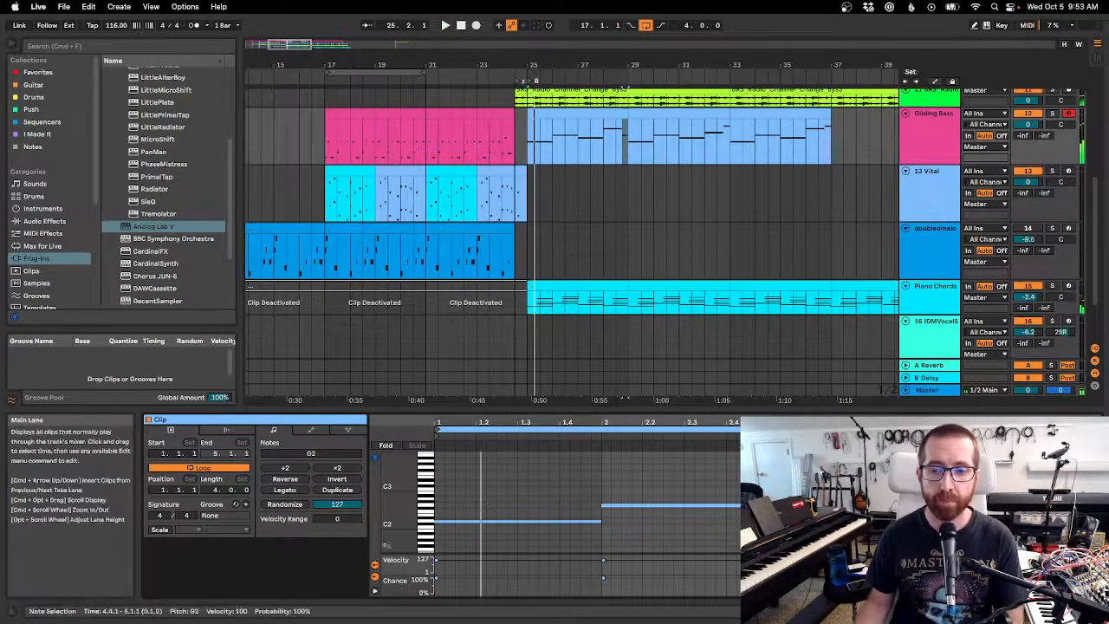
click(613, 83)
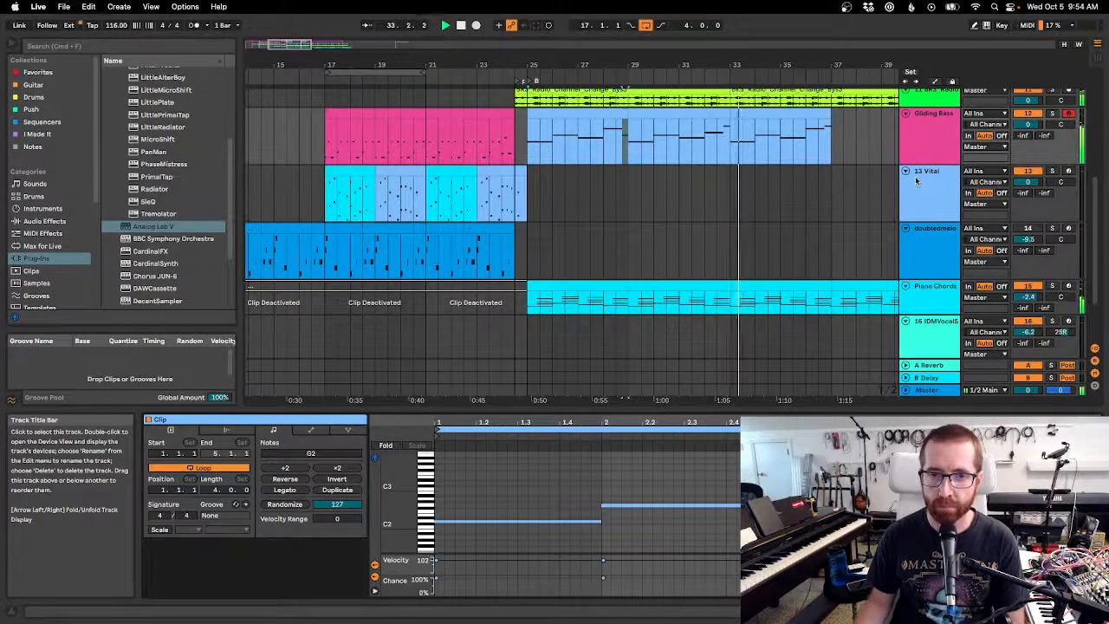
click(575, 117)
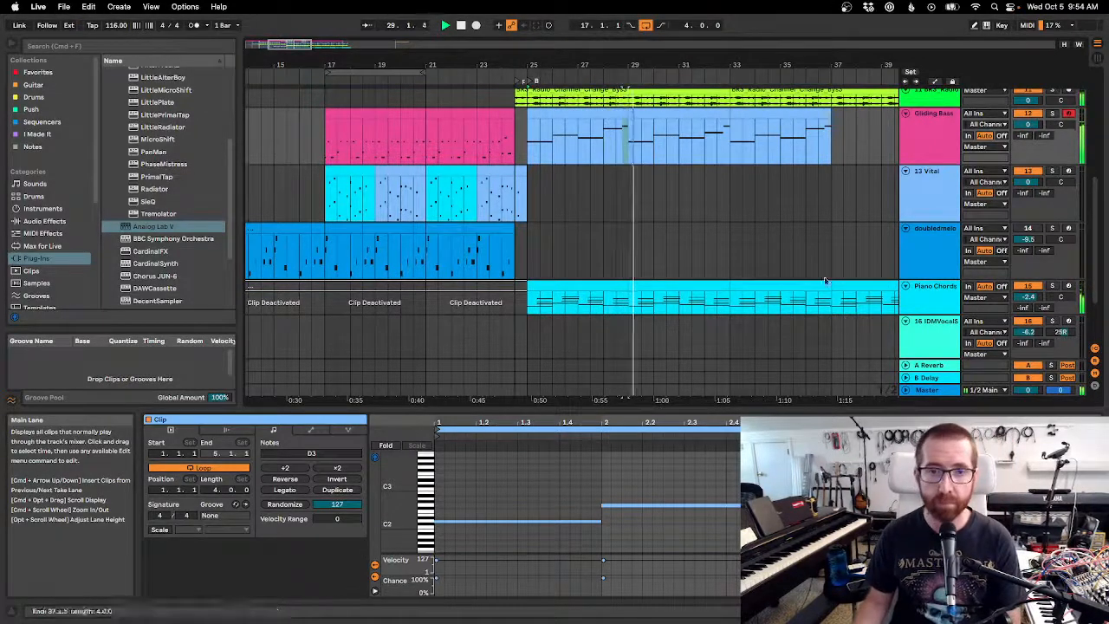
Lower the last-beat note of the second section B bass clip, starting at bar 29, to G2.
click(697, 114)
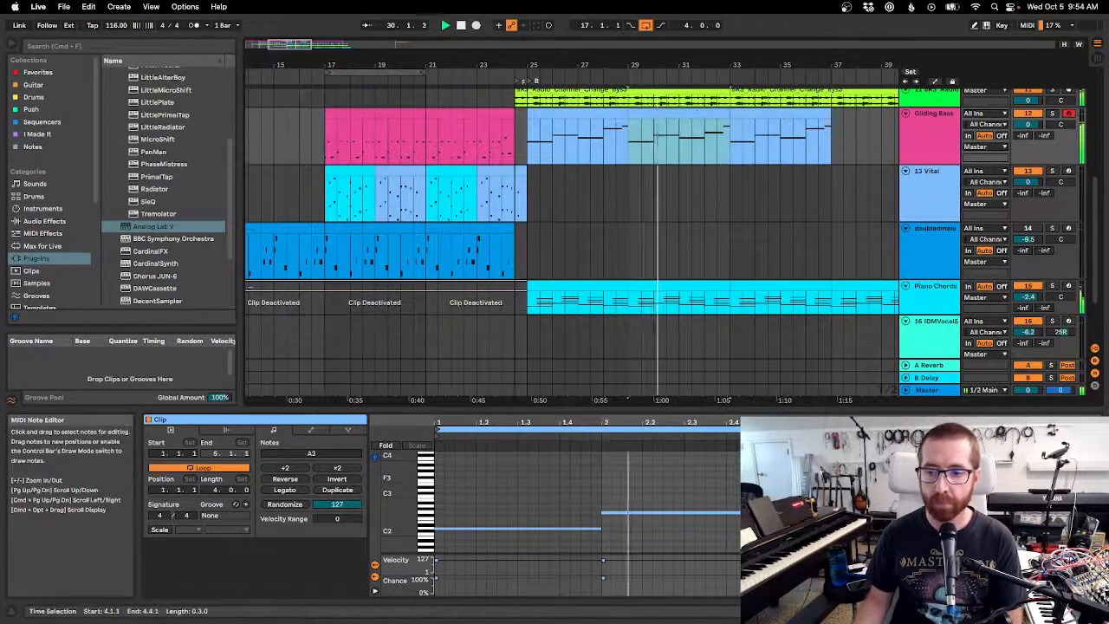
click(1072, 491)
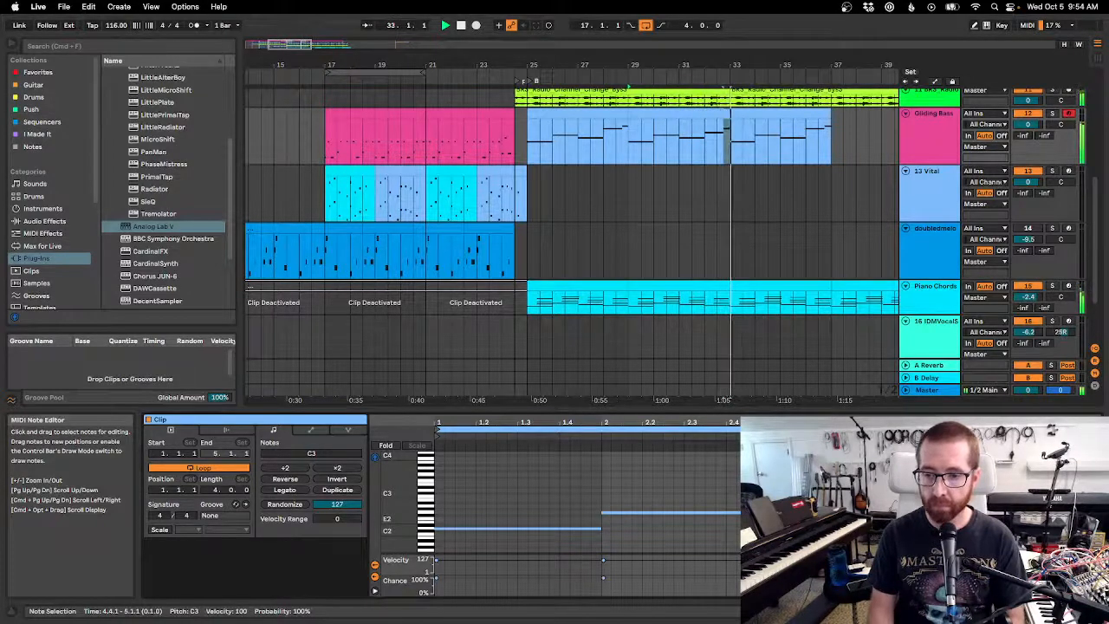
key(Down)
key(Down)
key(Down)
key(Down)
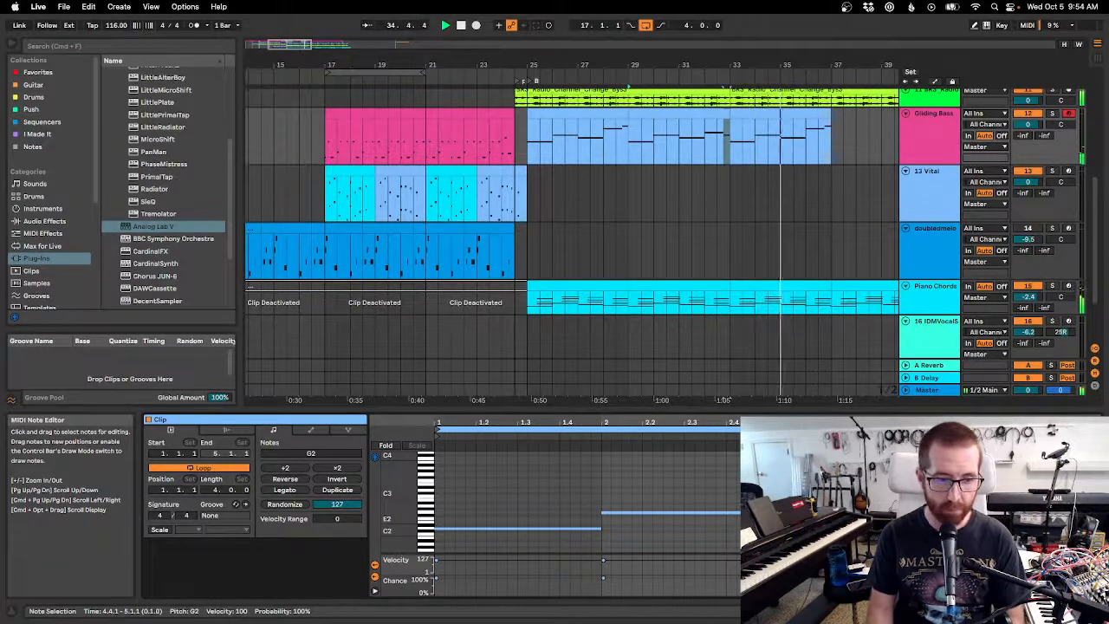
Play the edited bass clip from bar 29 and recolor it green.
click(632, 130)
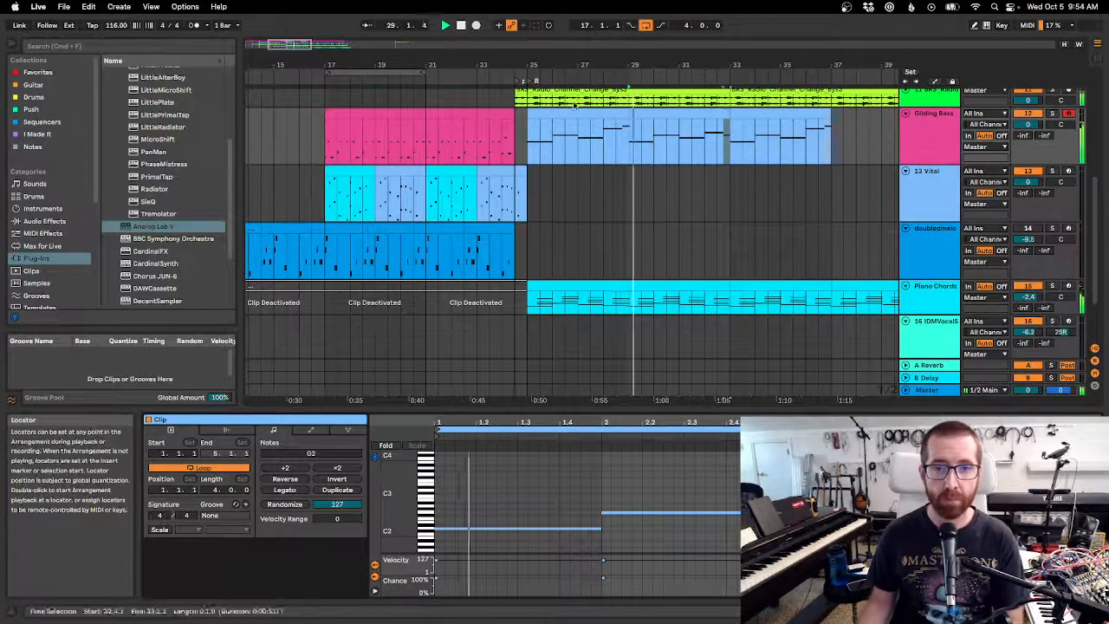
right_click(656, 118)
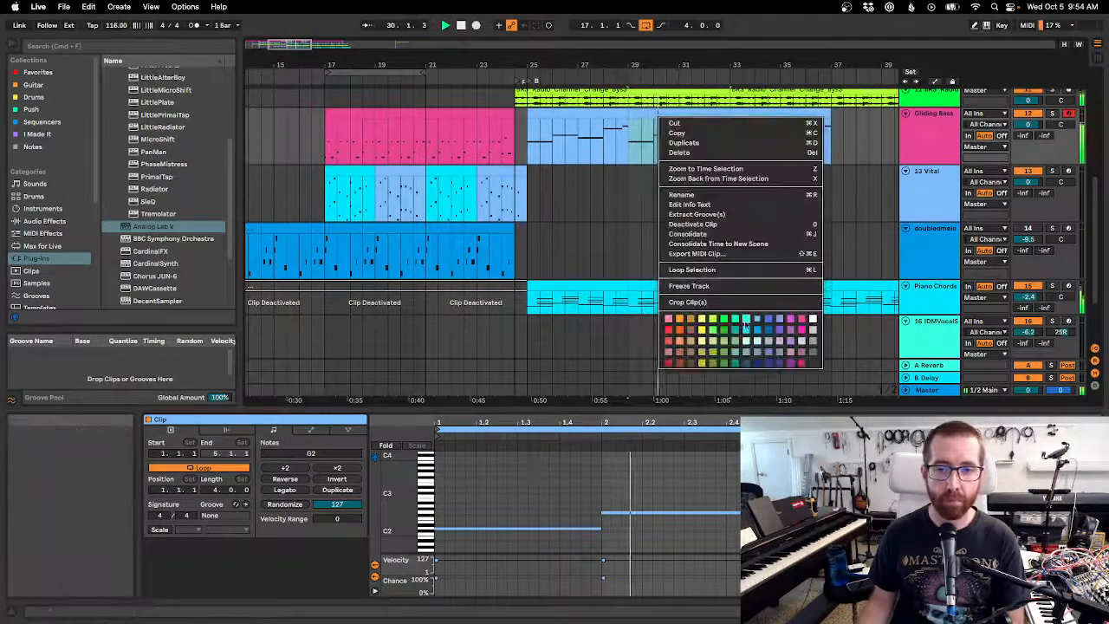
click(737, 320)
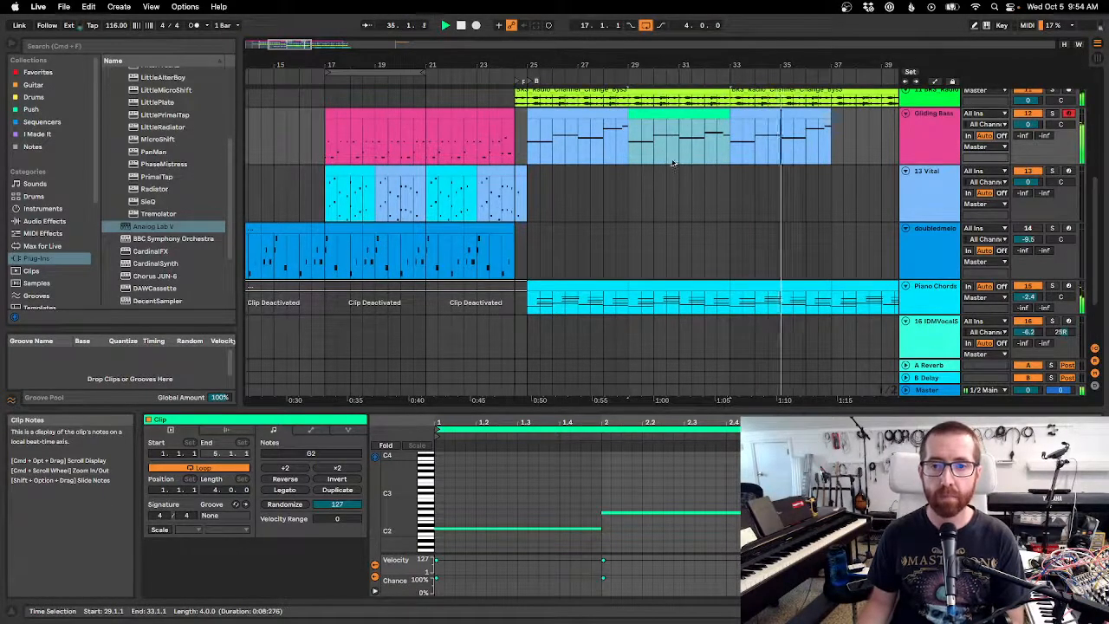
Duplicate the blue and green bass clips spanning bars 25 to 33 so the pair repeats from bar 33 to 41.
drag(762, 79, 762, 62)
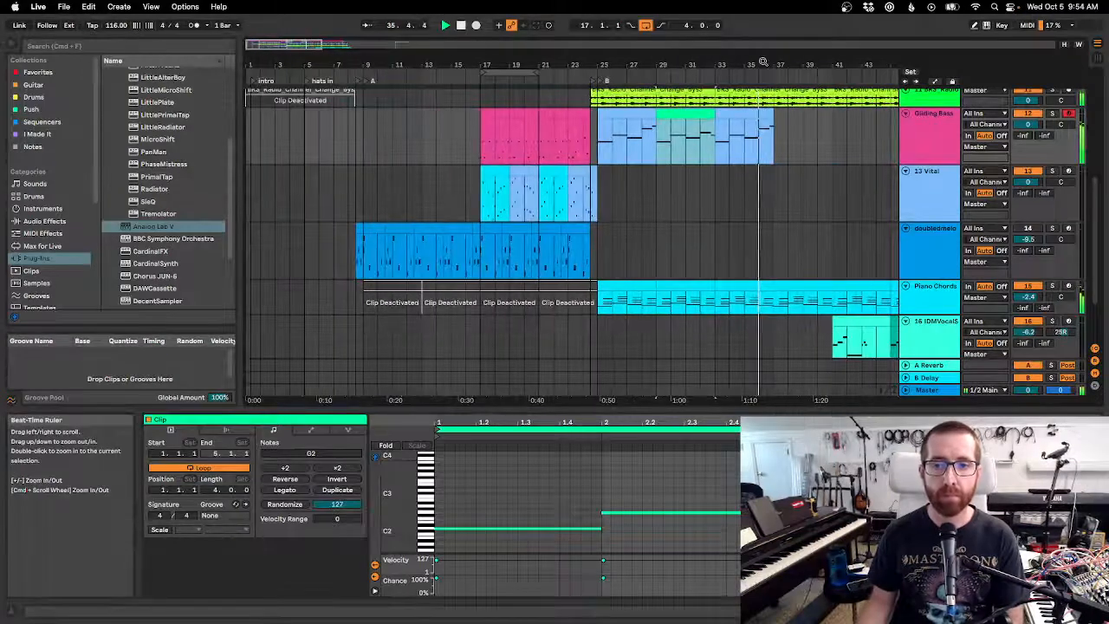
click(673, 117)
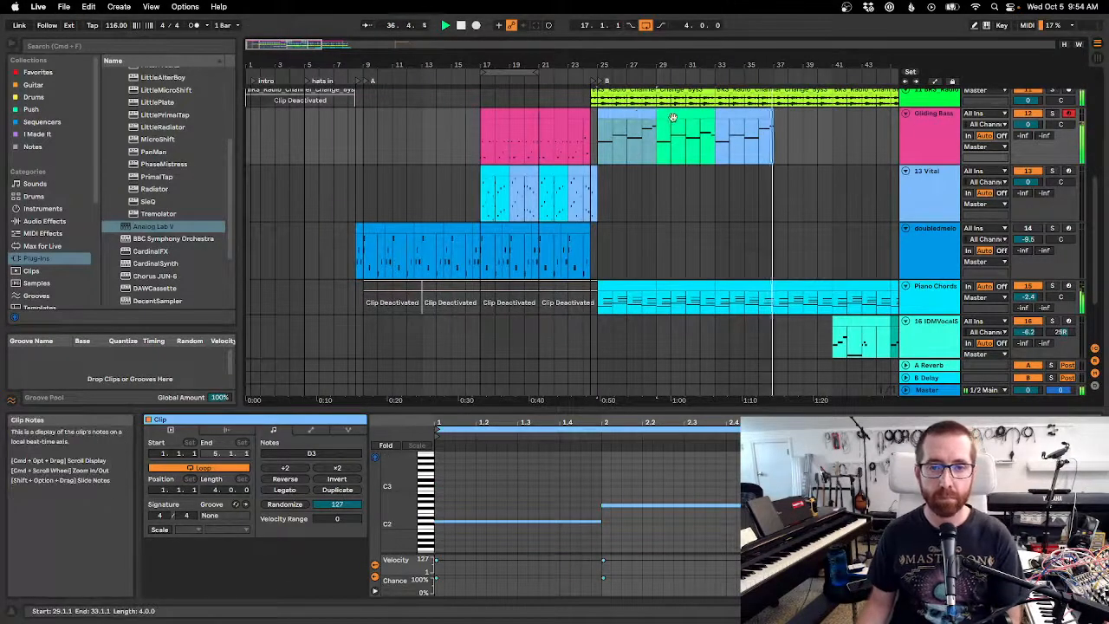
shift+click(672, 116)
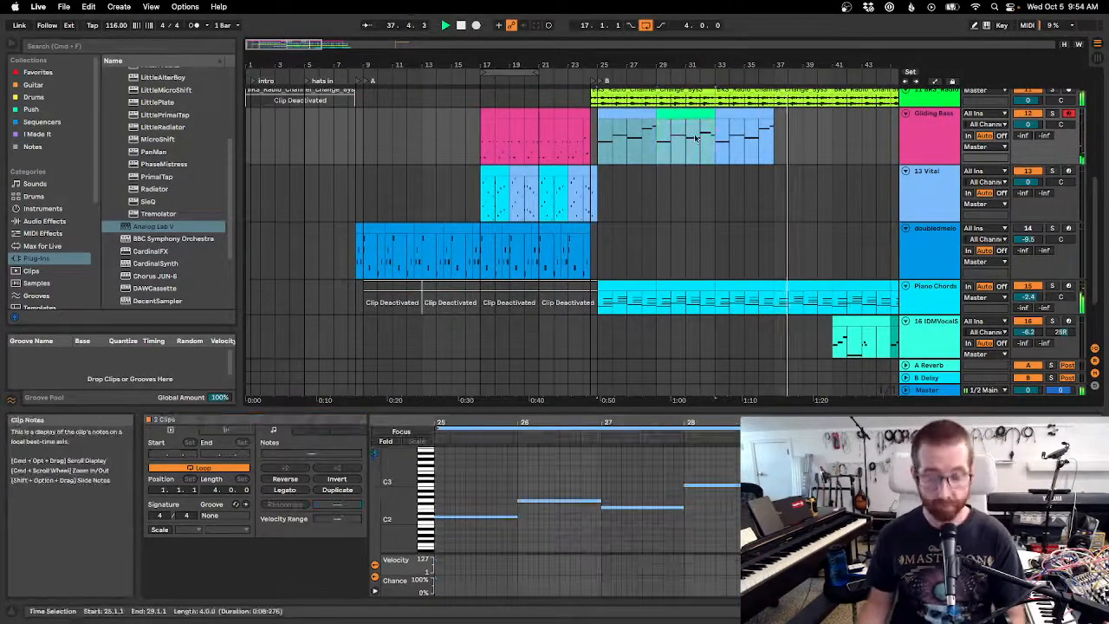
key(super+d)
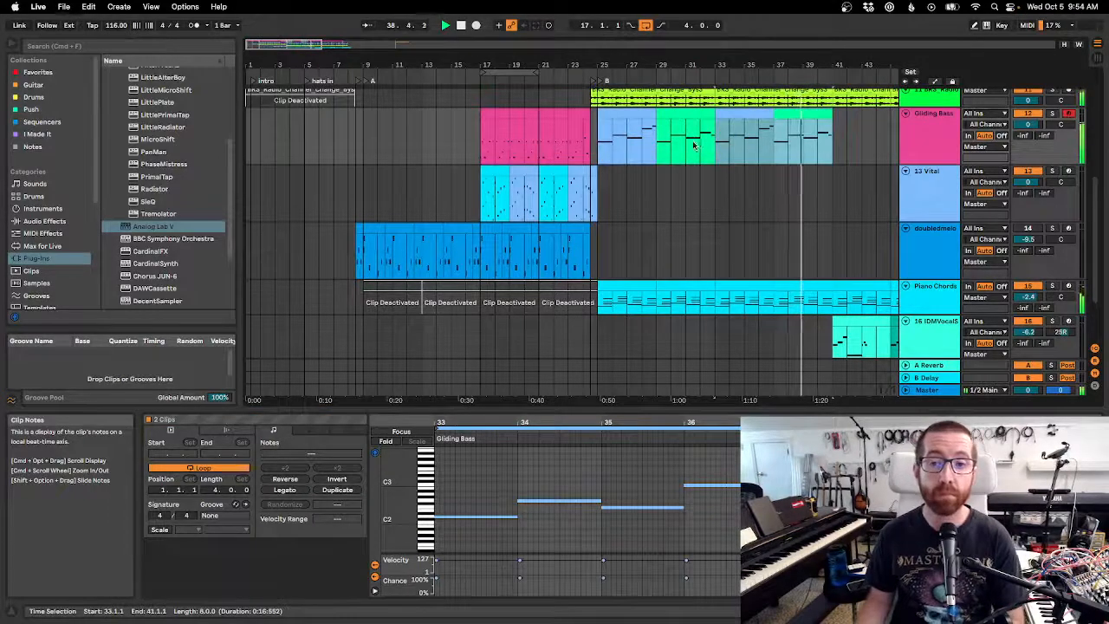
Duplicate the pair of bass clips spanning bars 33 to 41 twice so the gliding bass line runs to bar 57.
drag(695, 145, 710, 135)
drag(751, 64, 557, 64)
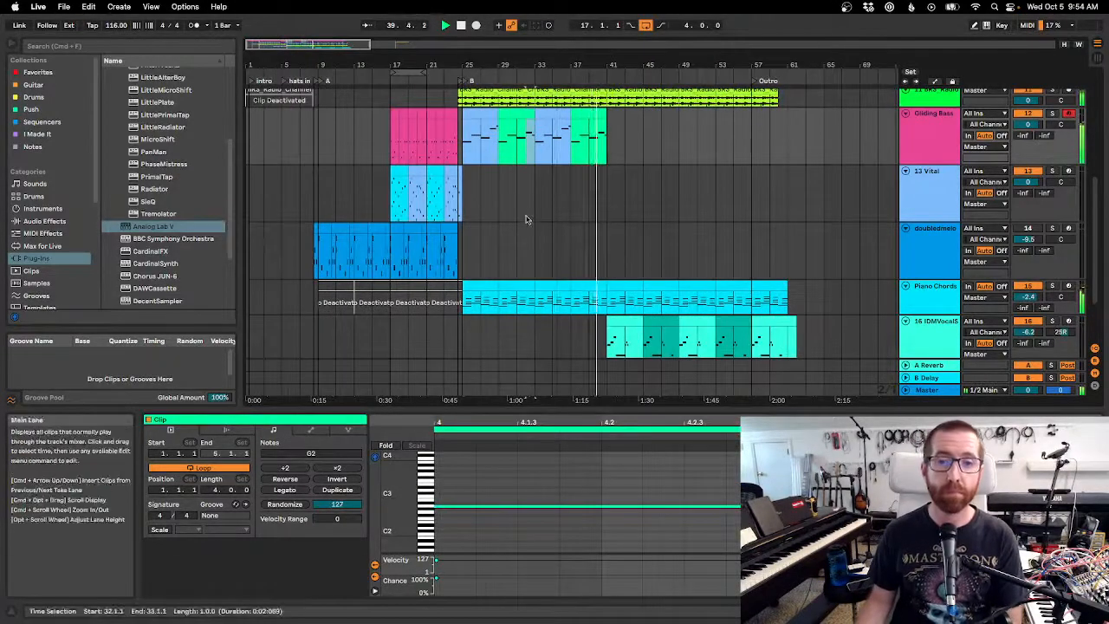
scroll(525, 219, up, 5)
scroll(525, 219, down, 1)
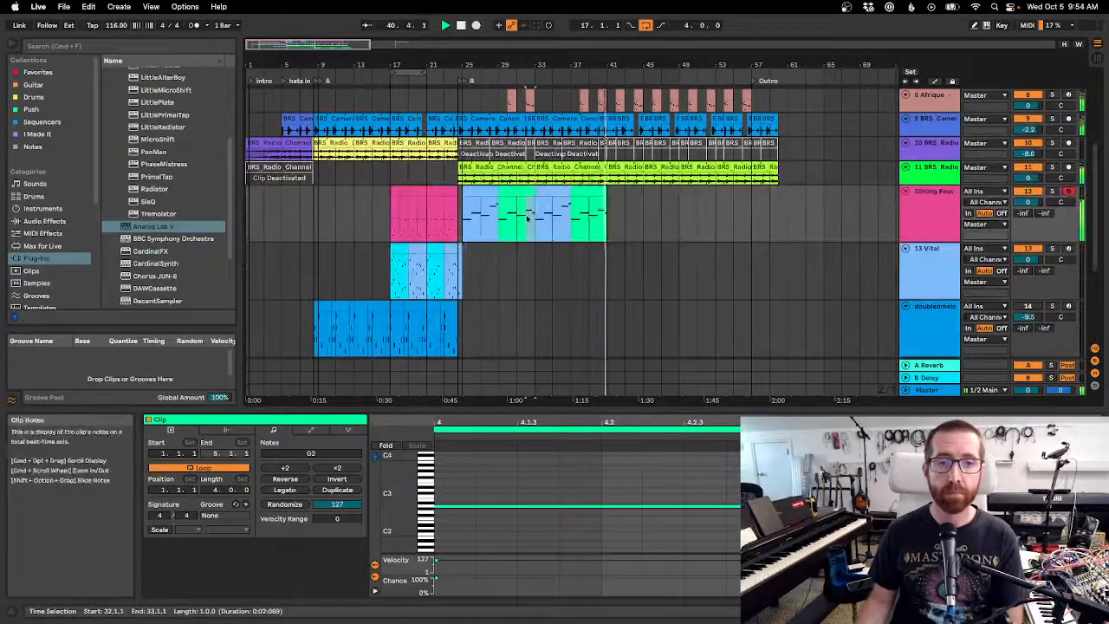
click(586, 192)
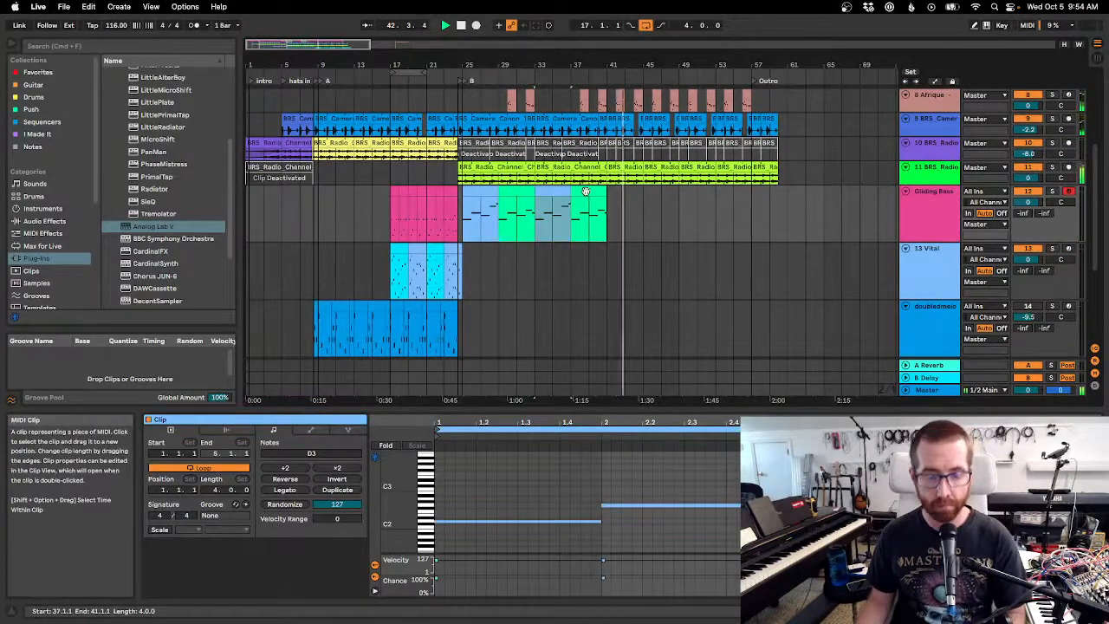
key(super+d)
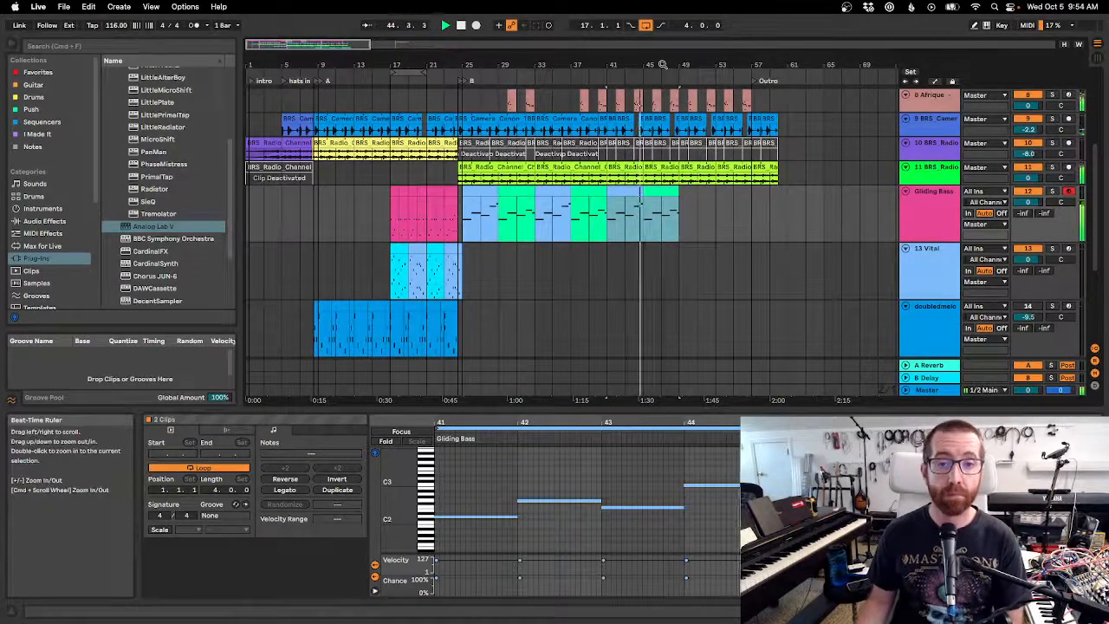
drag(663, 64, 637, 66)
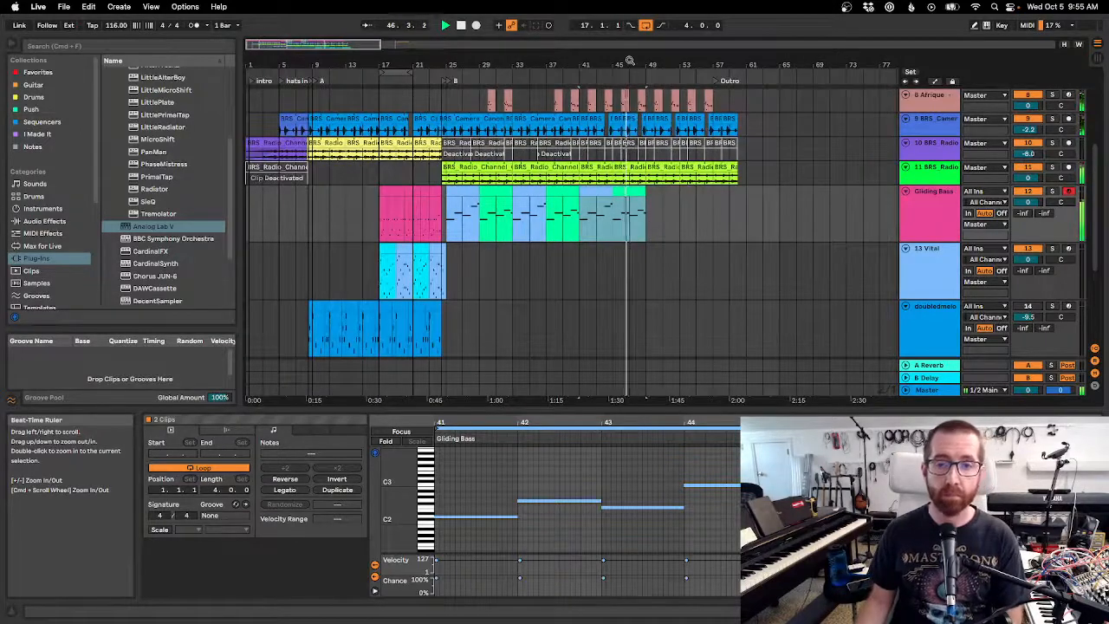
key(super+d)
Listen to the extended bass line through the end of section B into the Outro and review the surrounding arrangement.
click(611, 95)
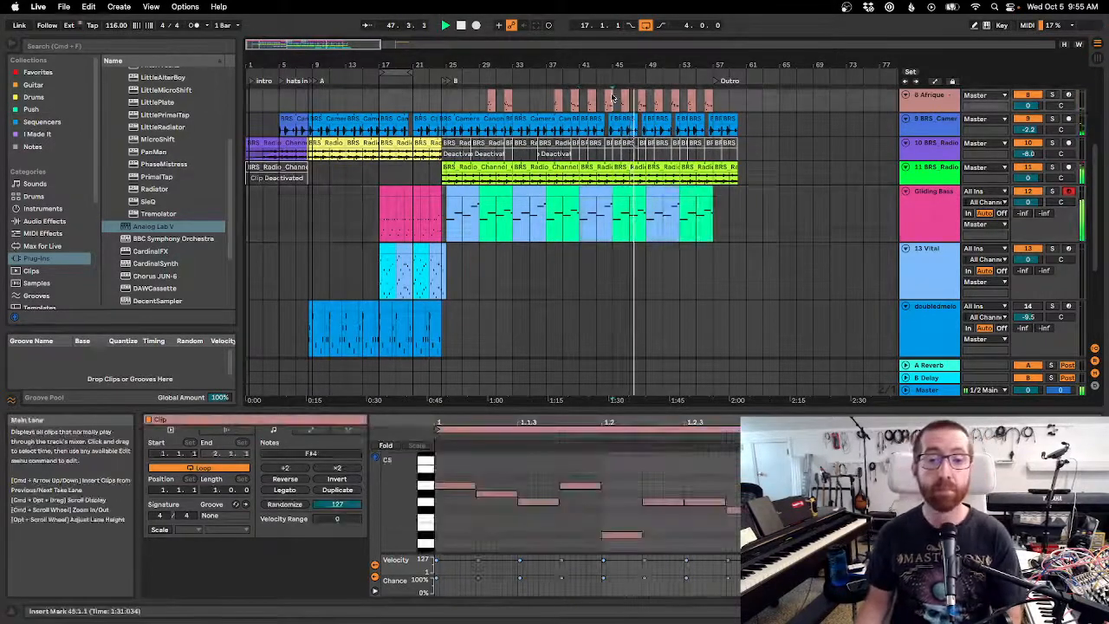
drag(642, 69, 641, 53)
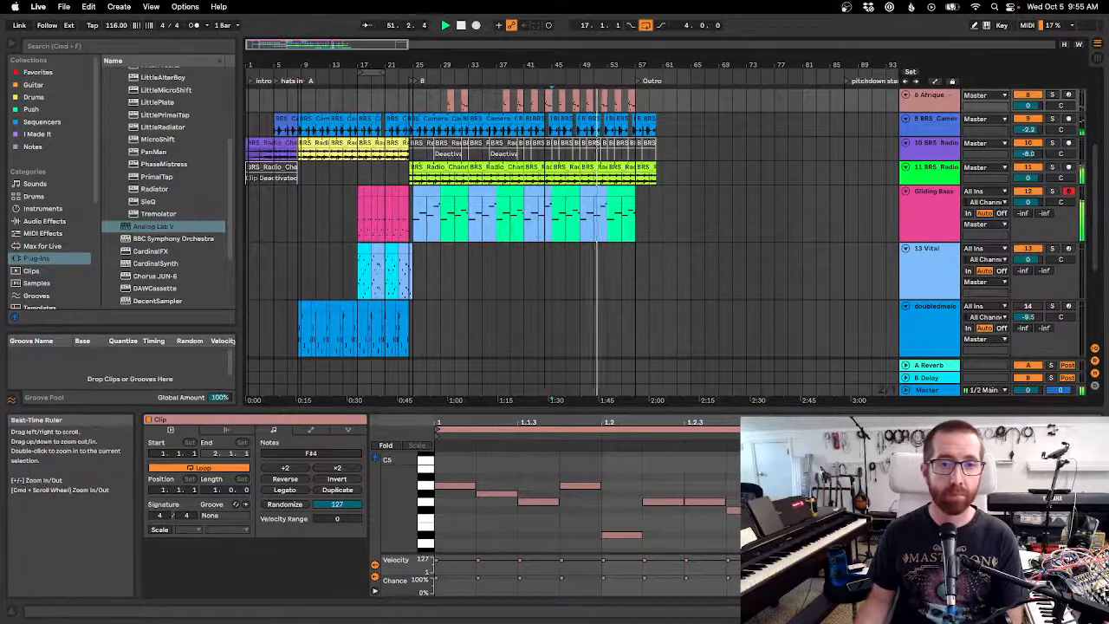
drag(547, 66, 548, 53)
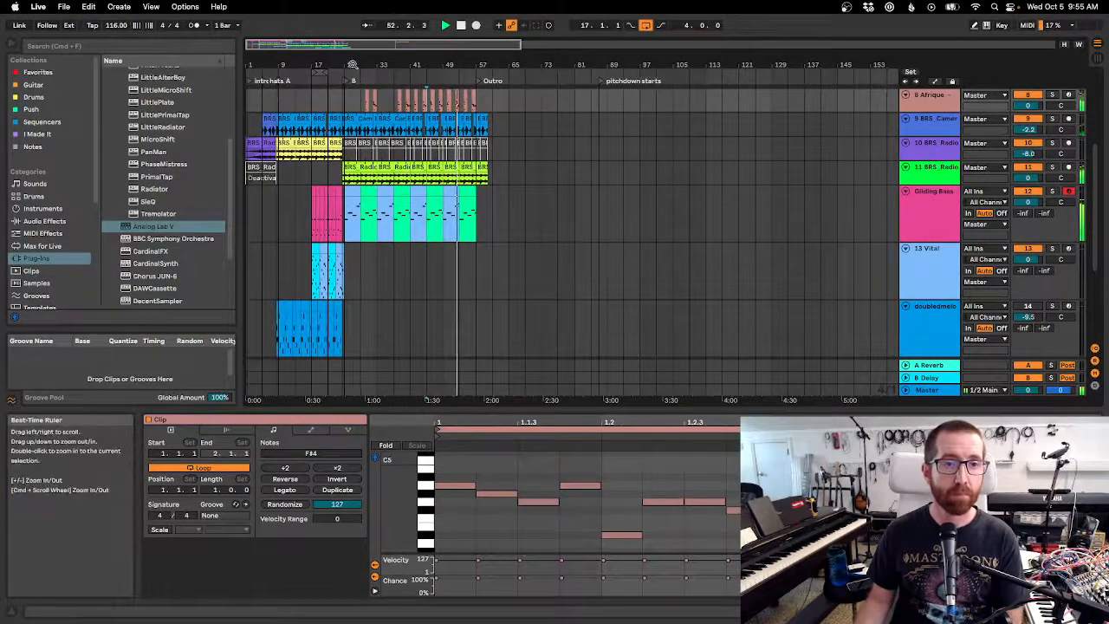
drag(440, 57, 440, 65)
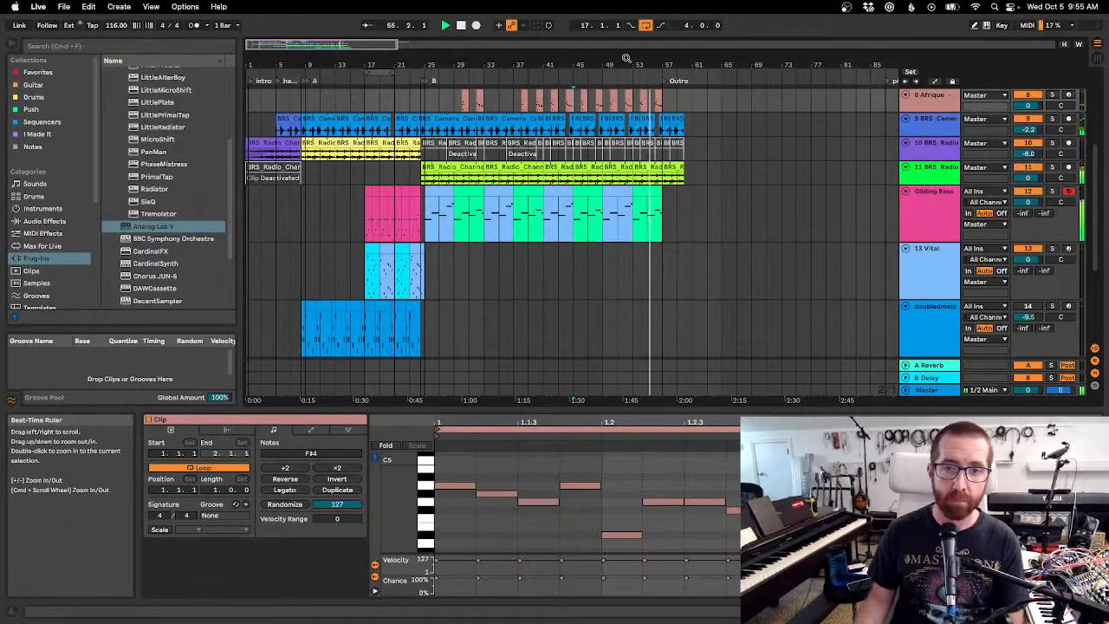
drag(631, 60, 612, 130)
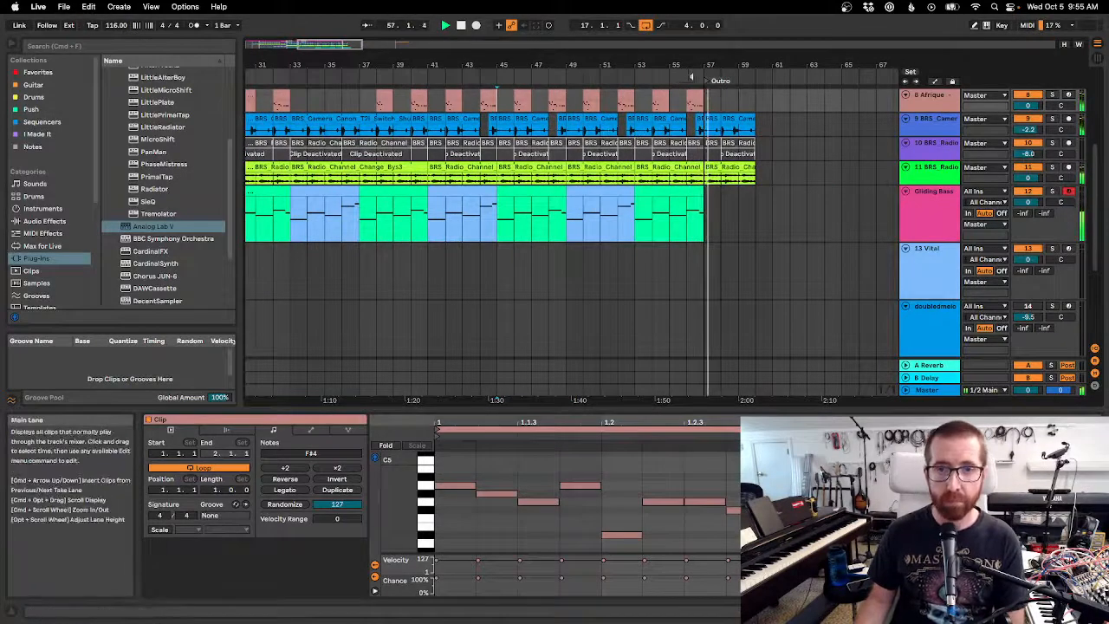
drag(537, 403, 538, 399)
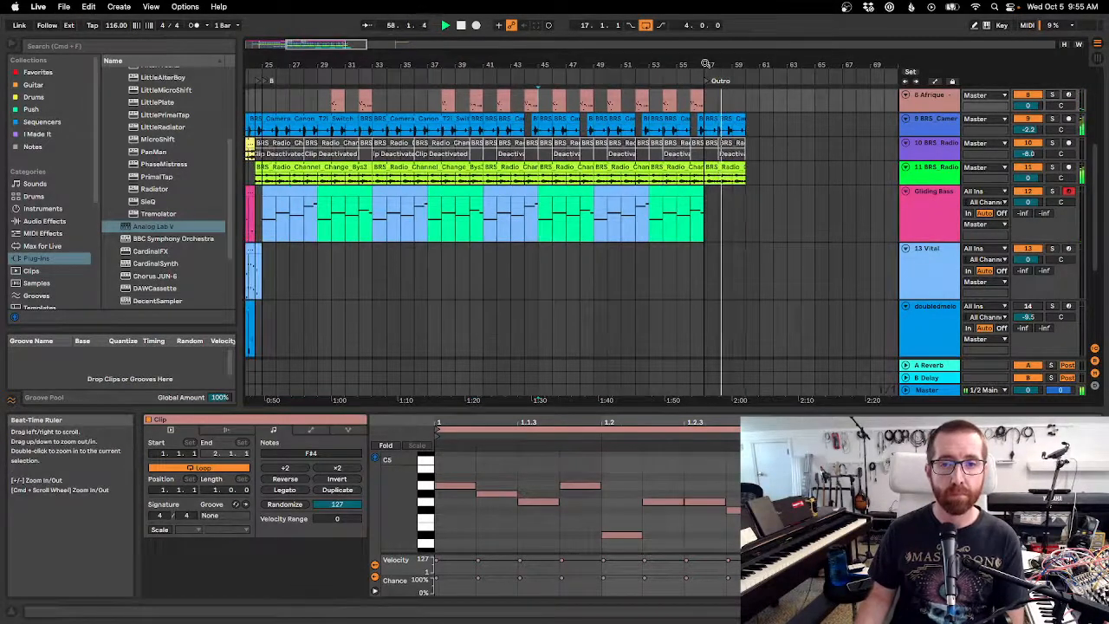
drag(706, 64, 706, 57)
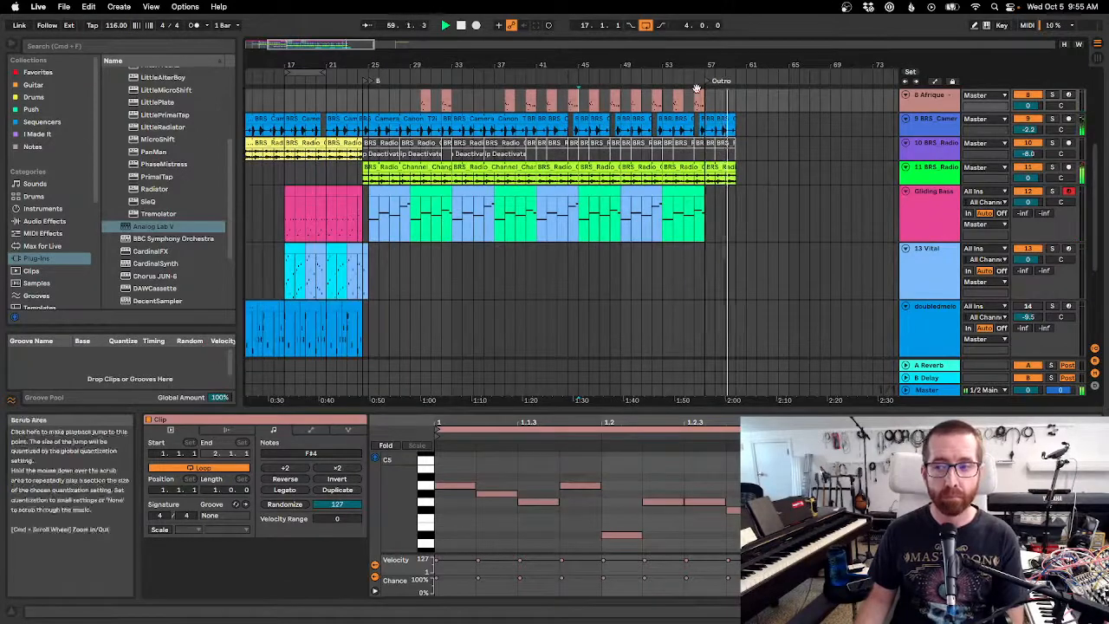
drag(671, 62, 632, 57)
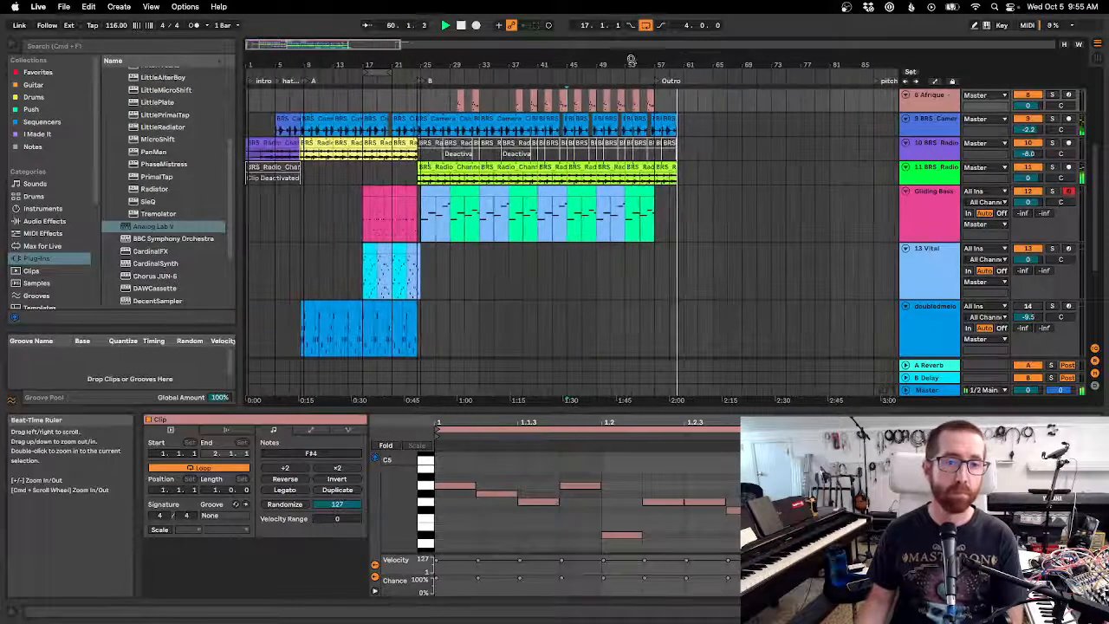
Play the arrangement from the beginning and replay section A from about bar 9, examining its clips.
double_click(460, 26)
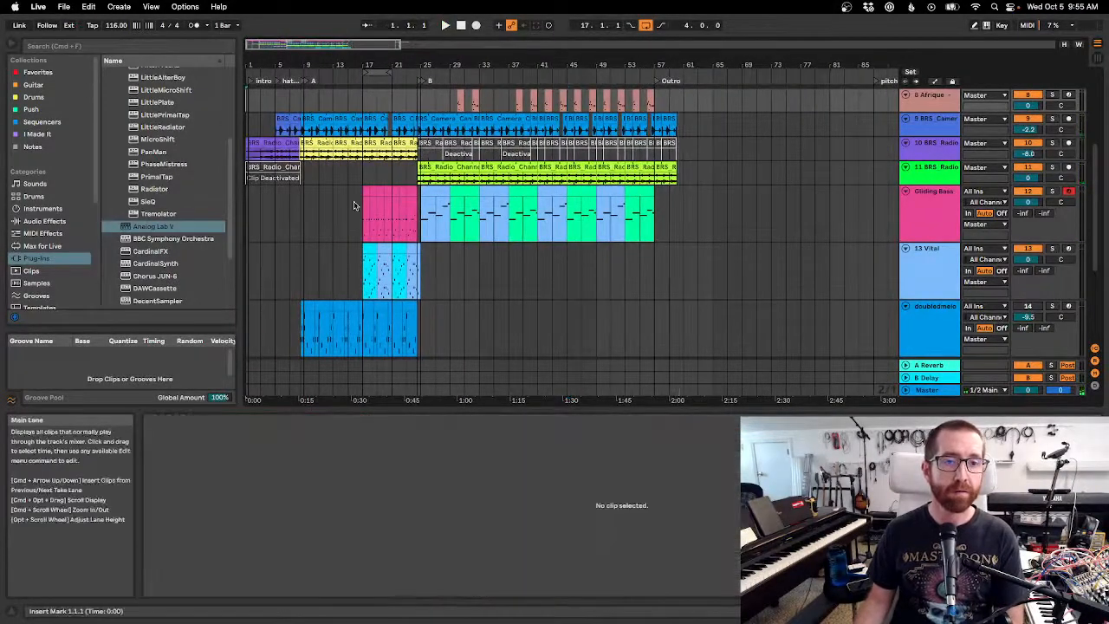
key(space)
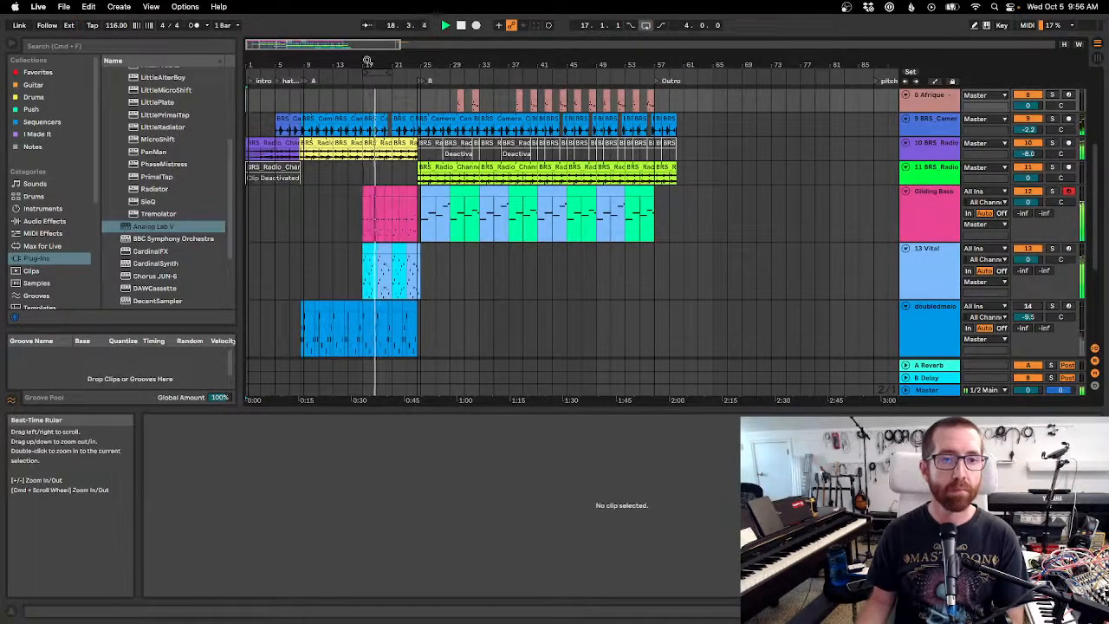
drag(368, 61, 372, 82)
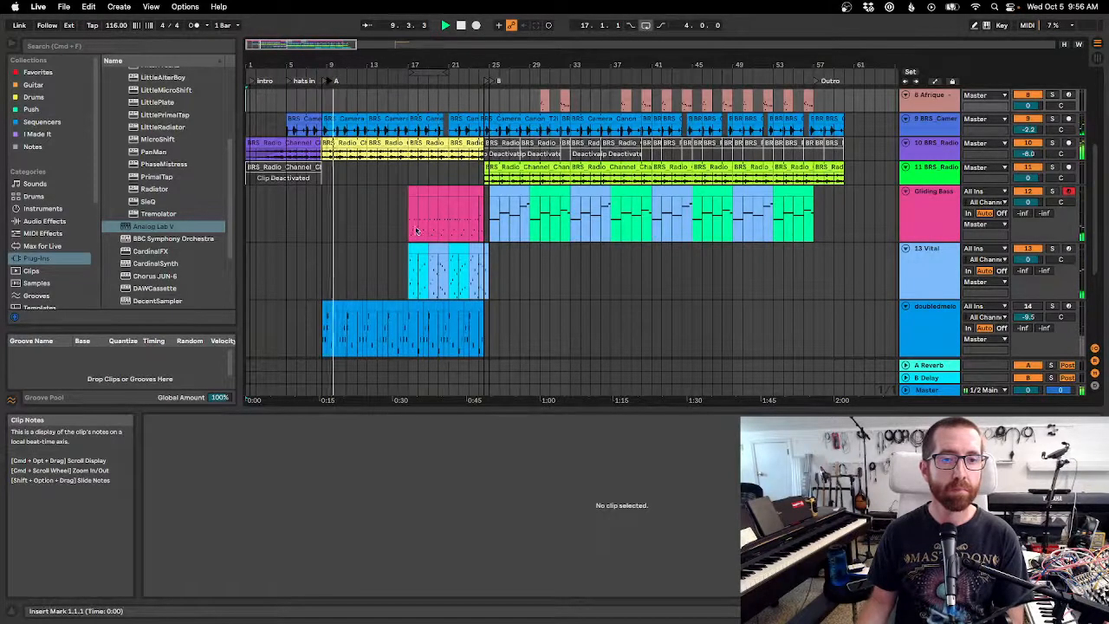
drag(339, 61, 340, 66)
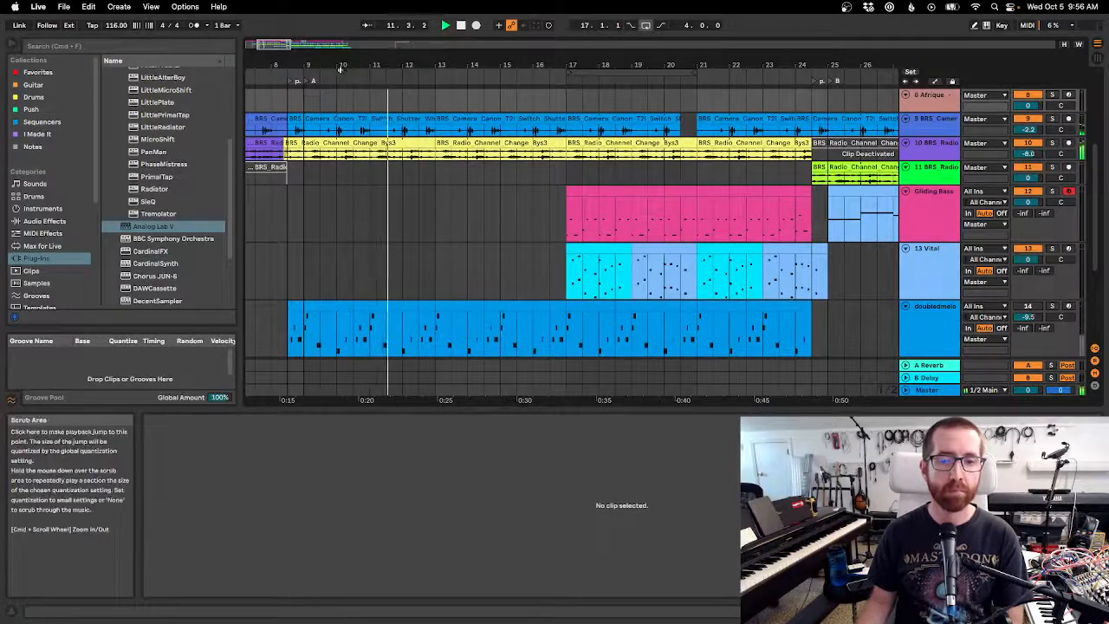
drag(416, 67, 417, 65)
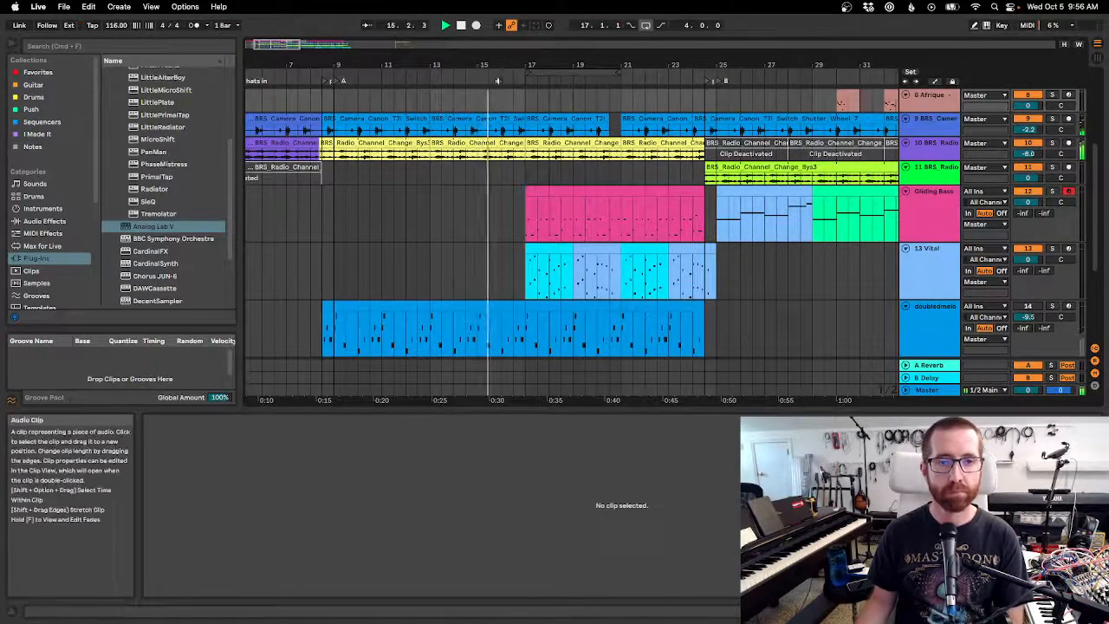
Listen to section A from about bar 15 to the start of section B and examine the clips across all tracks.
drag(535, 64, 549, 57)
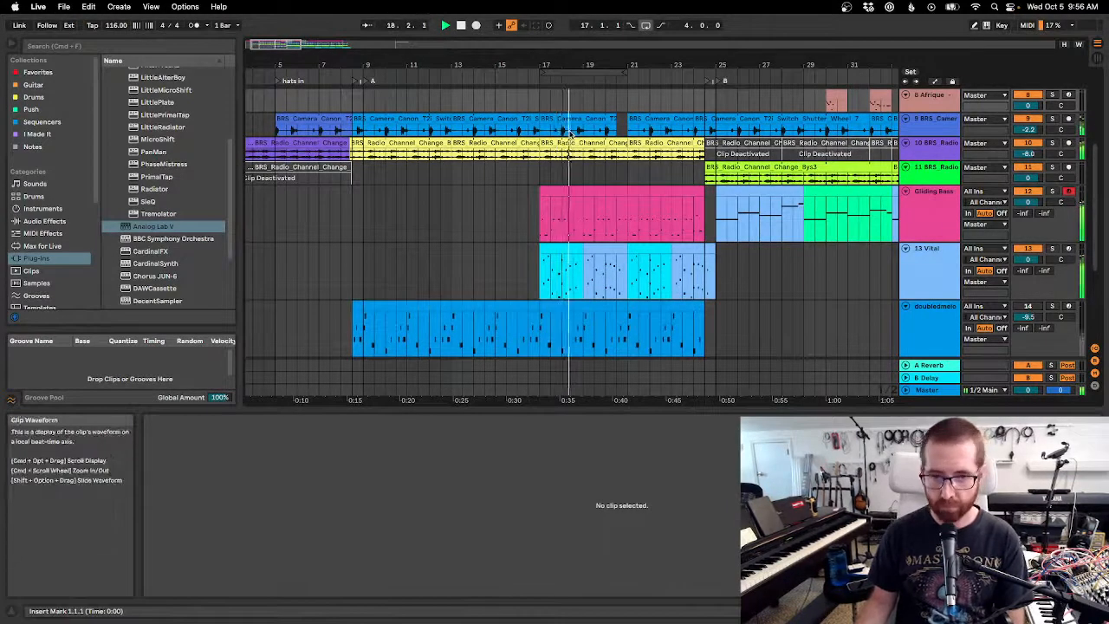
mouse_move(615, 64)
mouse_down()
mouse_move(616, 84)
mouse_move(616, 54)
mouse_up()
scroll(644, 243, down, 3)
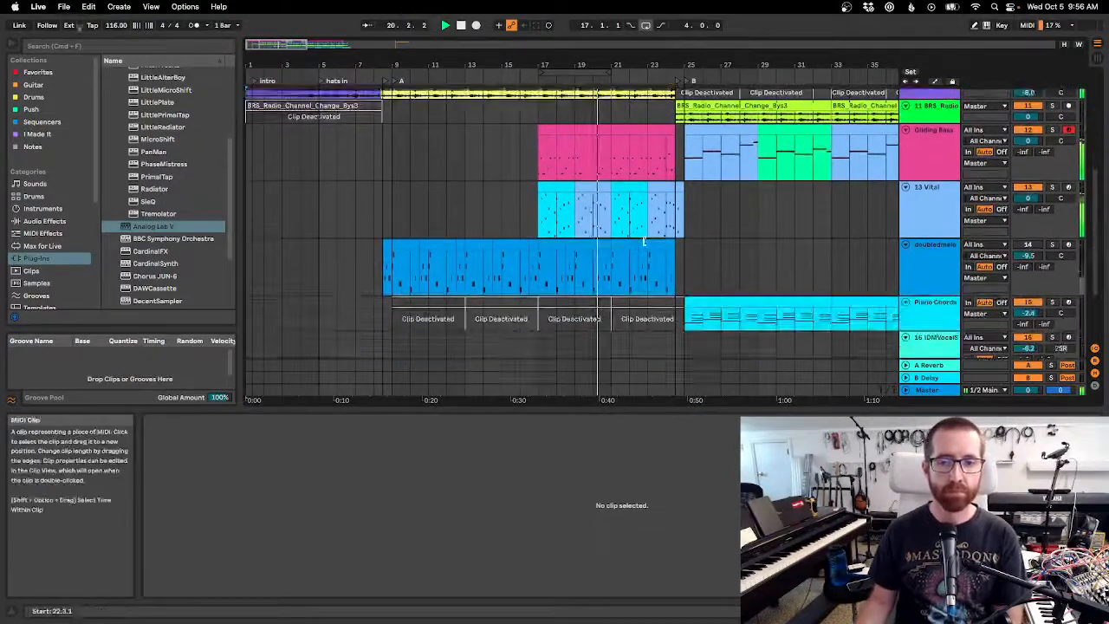
scroll(645, 244, down, 2)
scroll(646, 246, up, 3)
mouse_move(645, 64)
mouse_down()
mouse_move(646, 82)
mouse_move(645, 52)
mouse_up()
scroll(646, 140, up, 2)
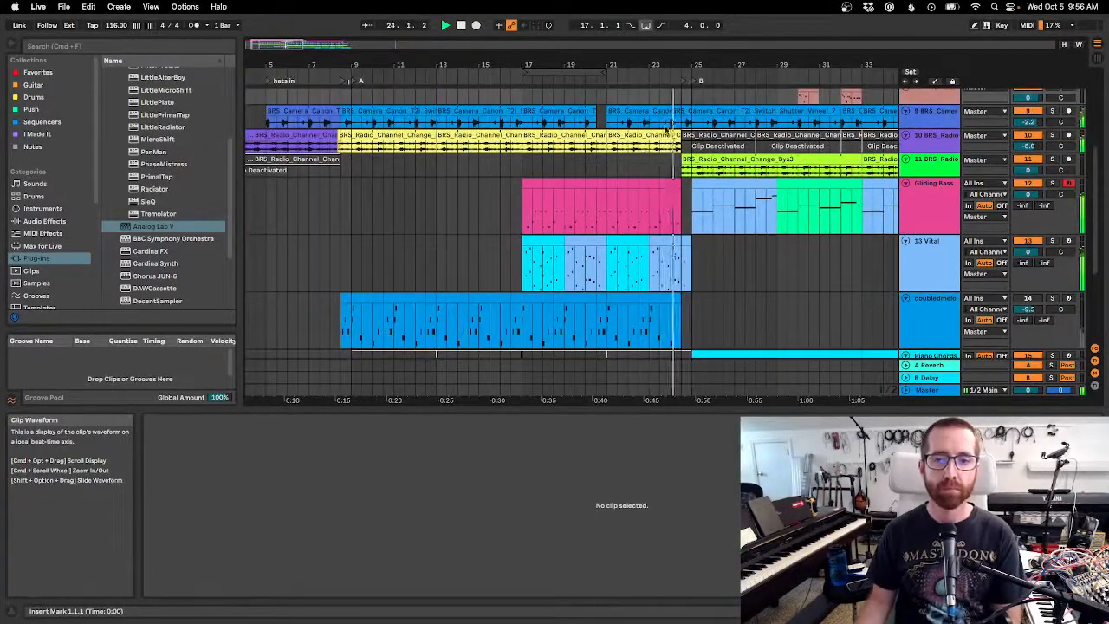
key(space)
drag(709, 56, 709, 67)
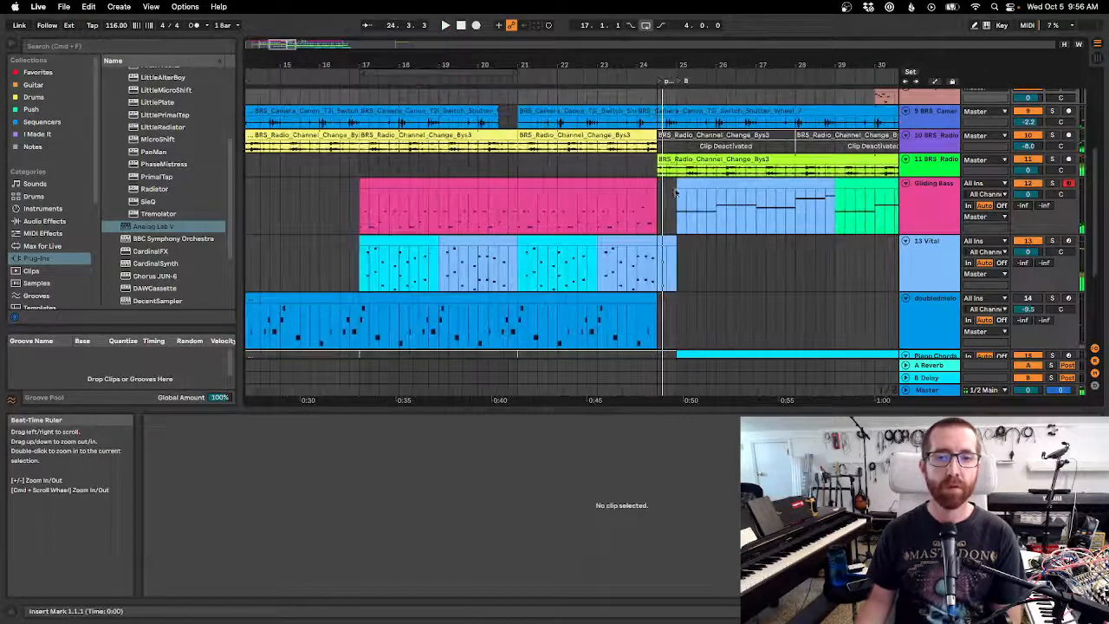
scroll(677, 180, up, 5)
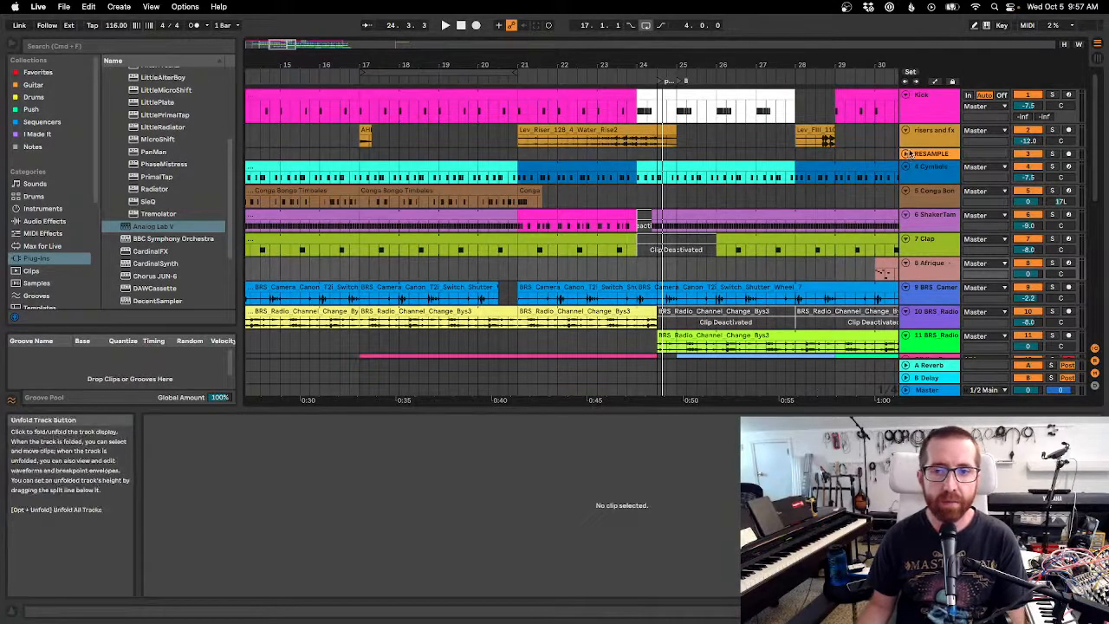
drag(523, 69, 521, 59)
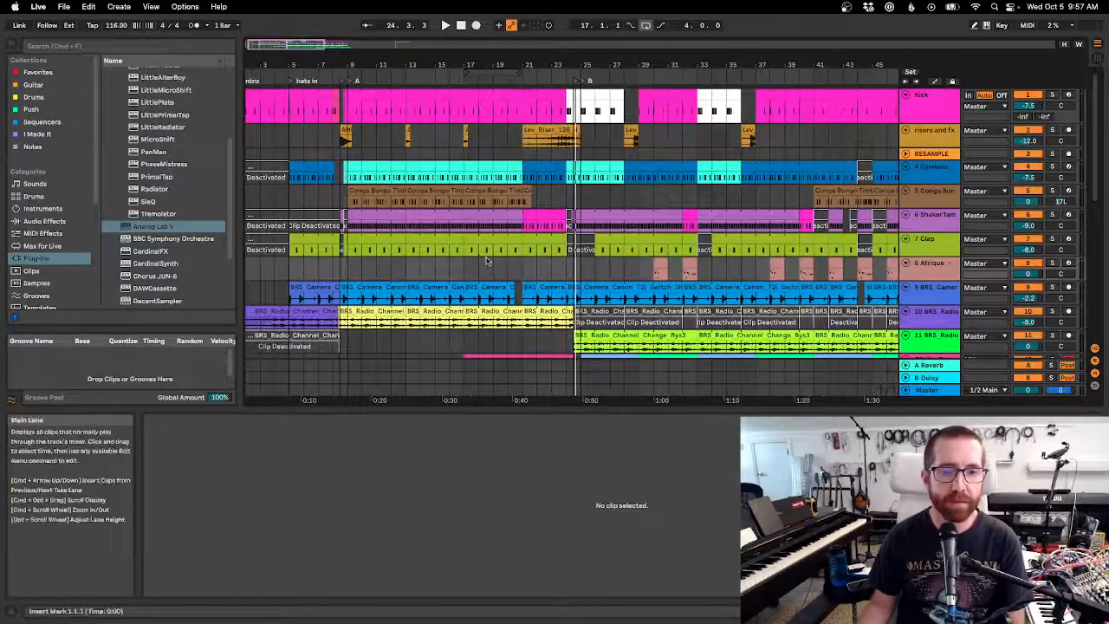
scroll(488, 260, down, 3)
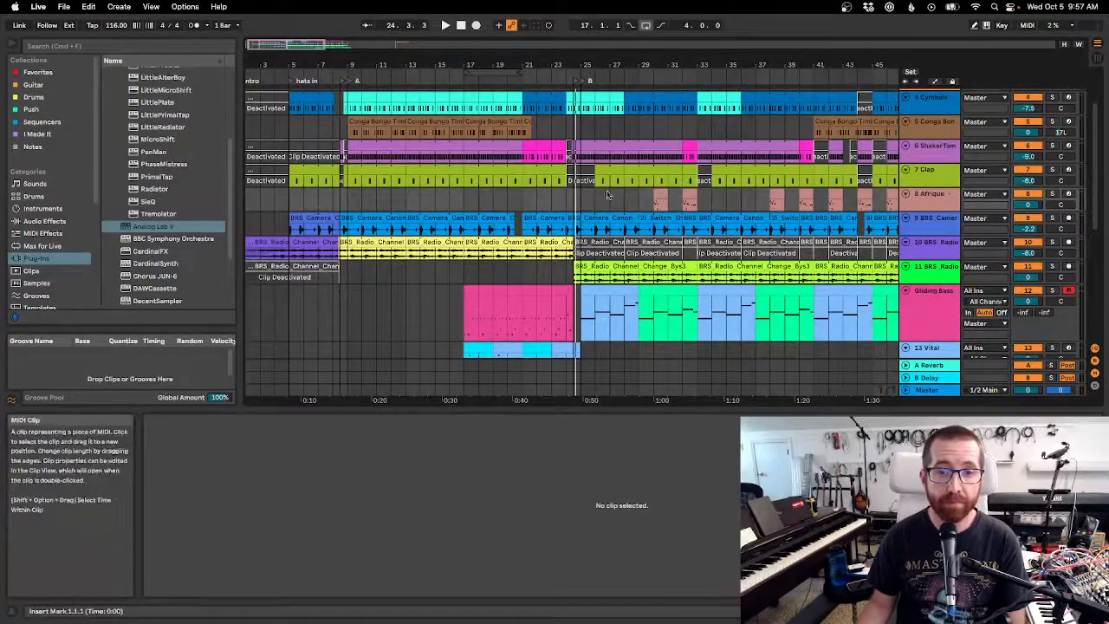
Replay the transition from the hats in locator through the pickup into section A and inspect the AHHHH clip on the risers and fx track.
click(365, 156)
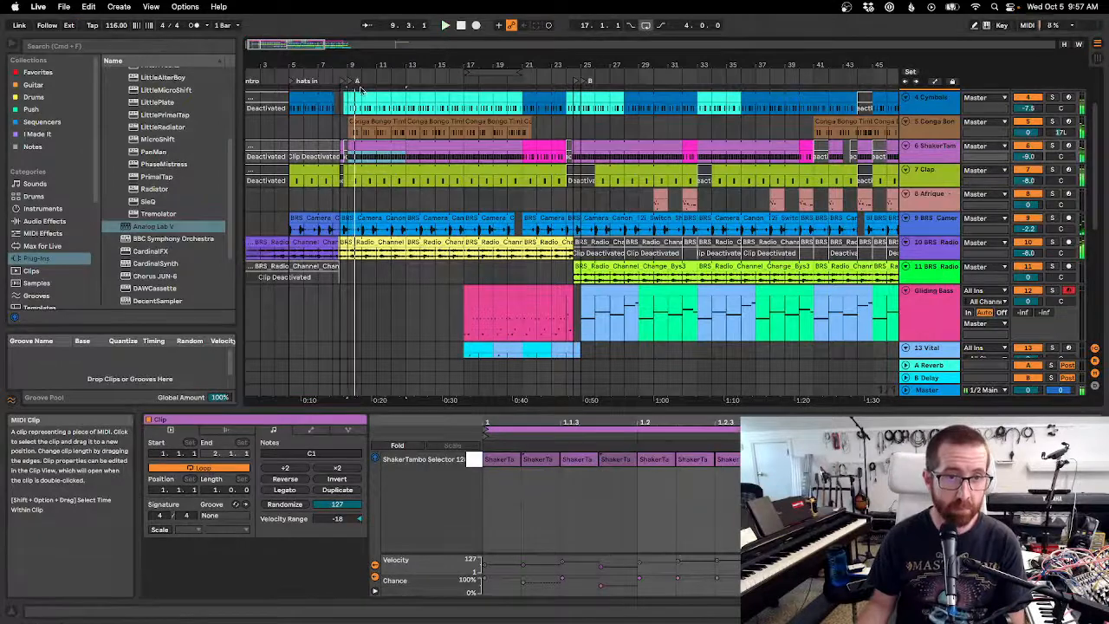
drag(443, 65, 444, 83)
double_click(336, 81)
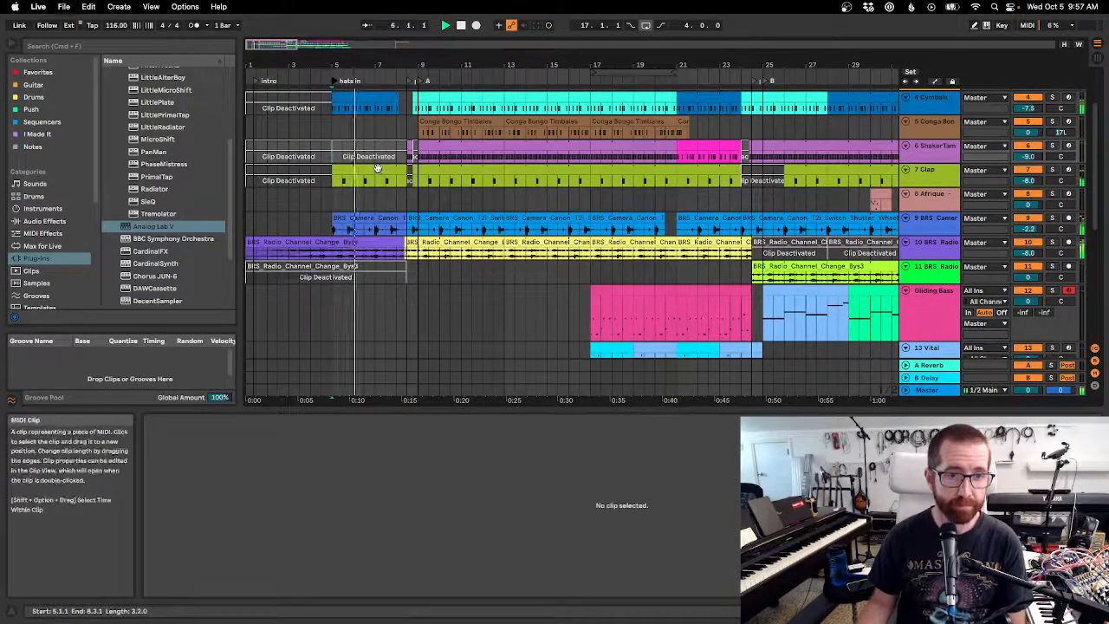
drag(440, 68, 588, 92)
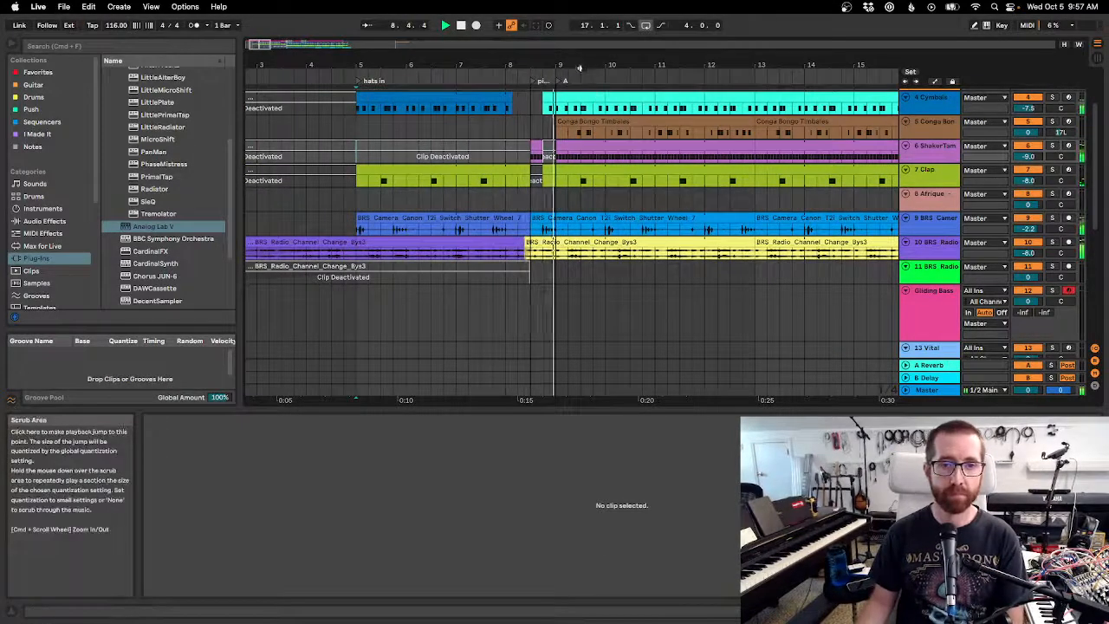
drag(585, 68, 585, 83)
scroll(514, 130, up, 3)
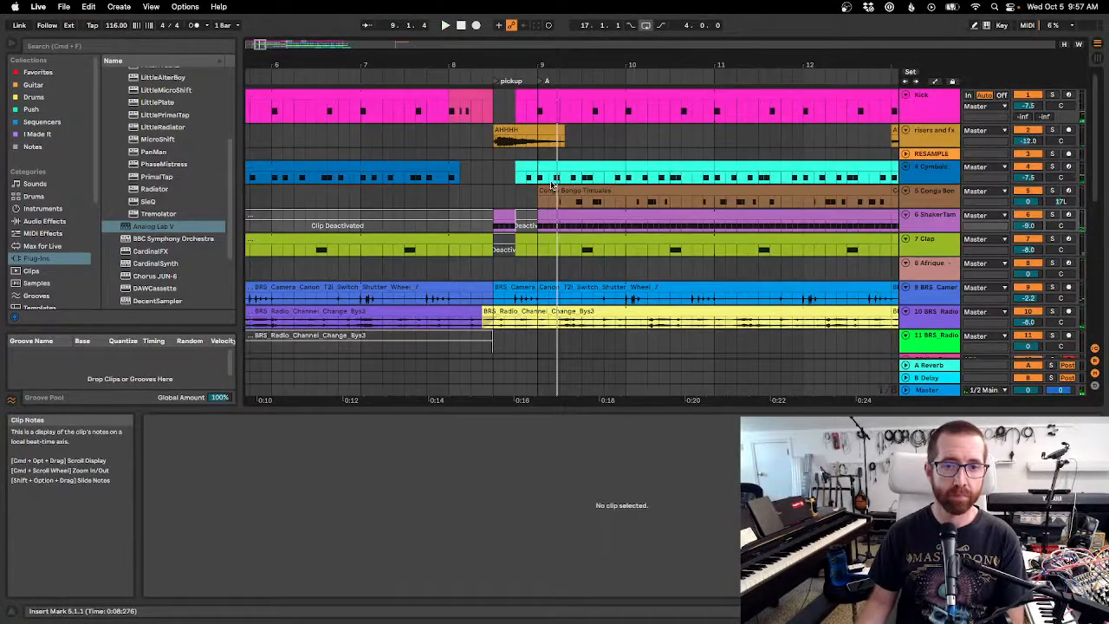
click(514, 129)
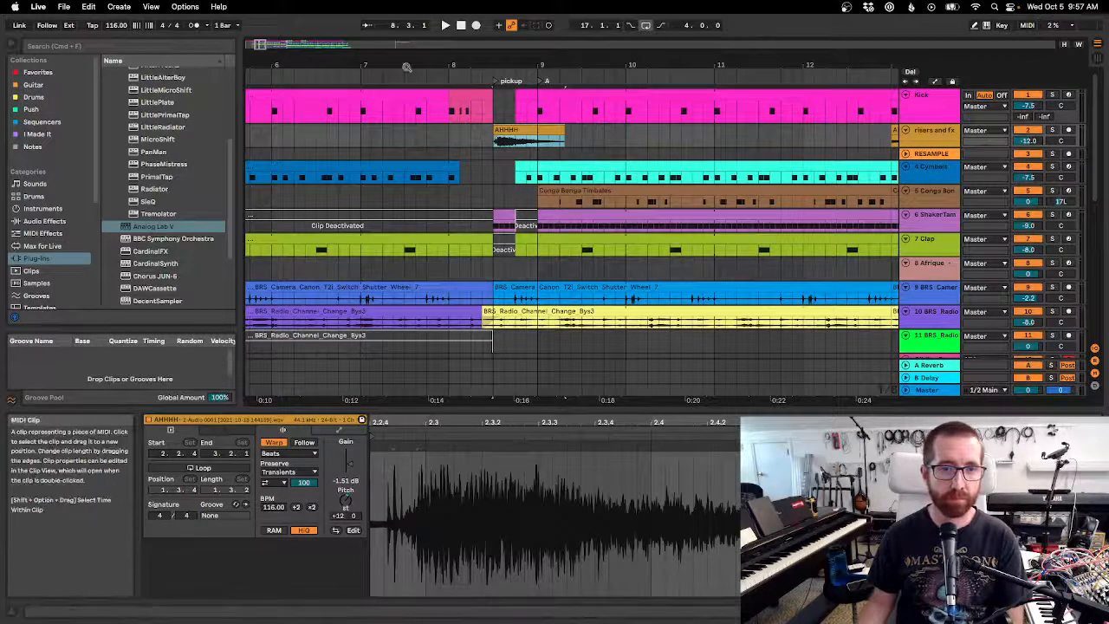
Play the arrangement from the intro locator to about bar 16 and review how the parts build.
click(462, 27)
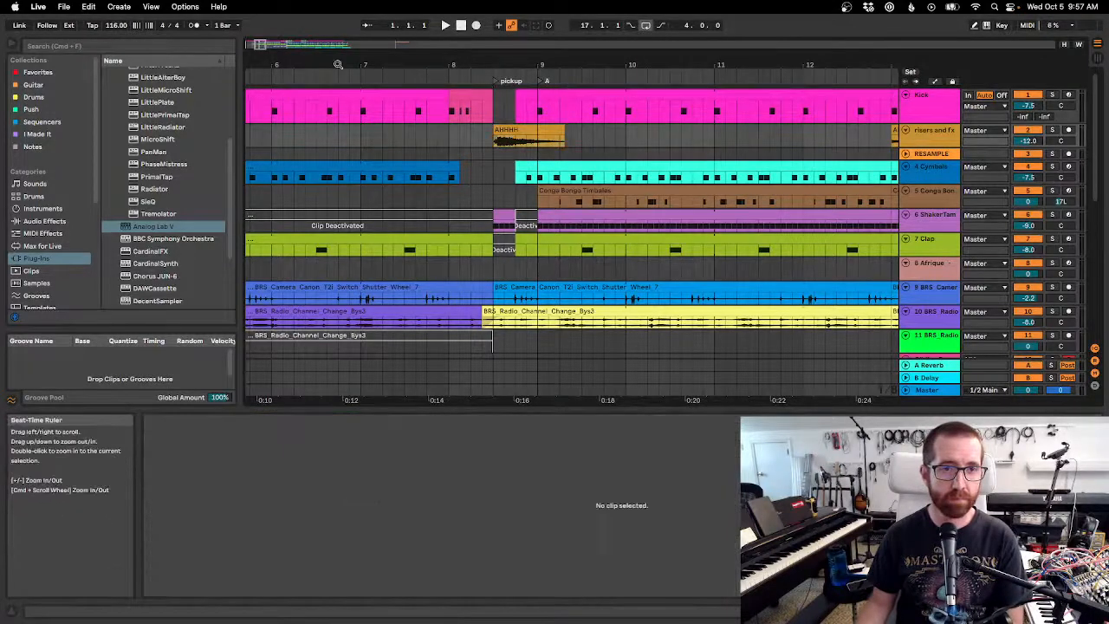
drag(338, 64, 538, 64)
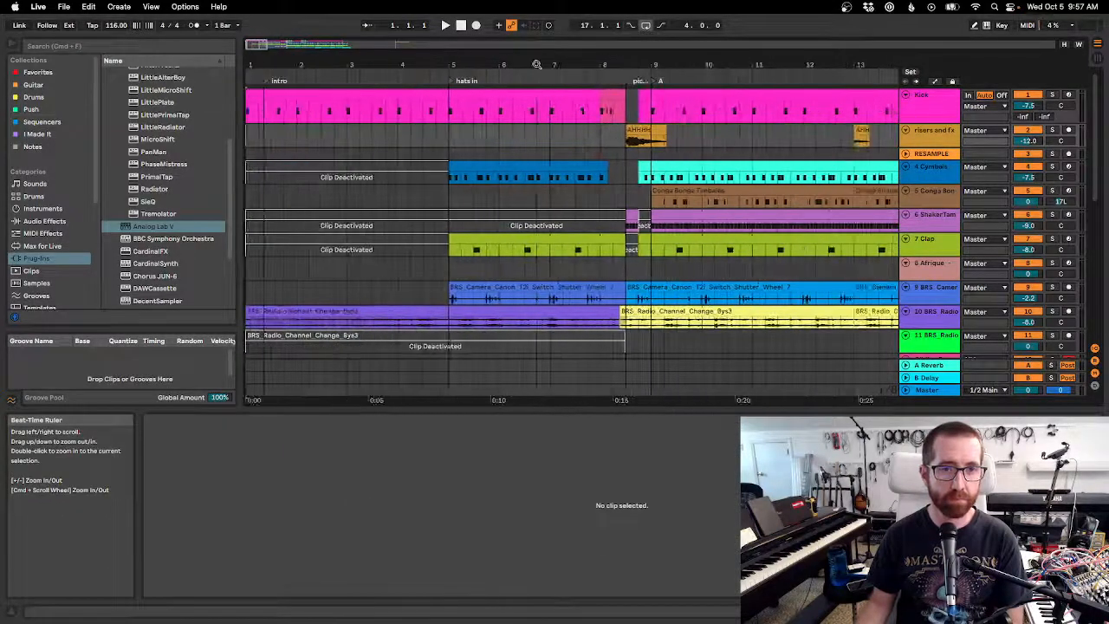
click(267, 82)
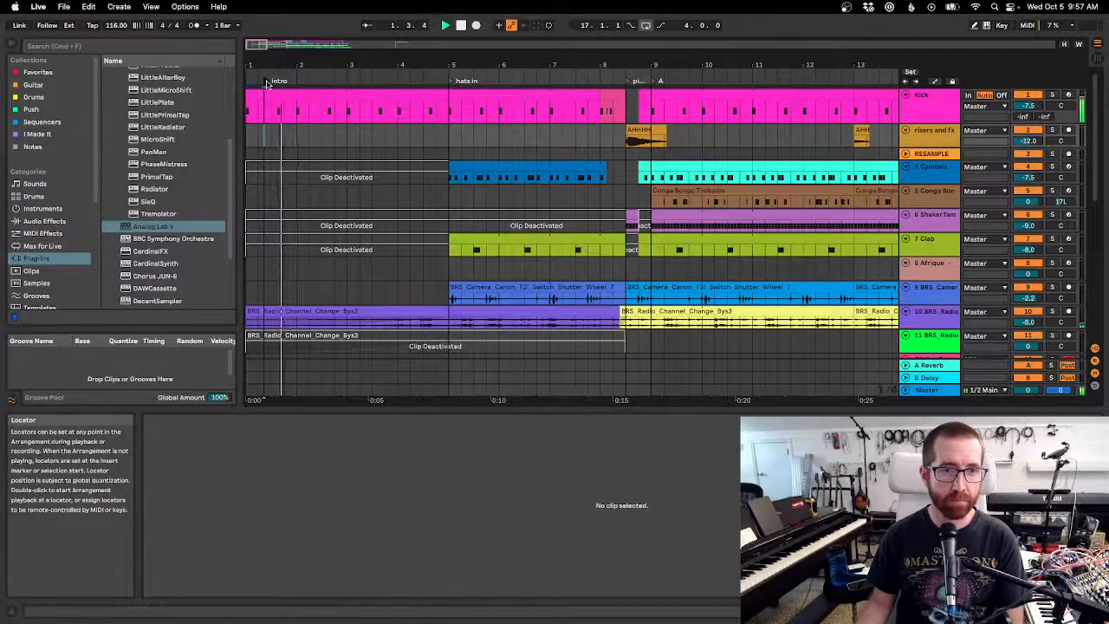
drag(308, 65, 308, 47)
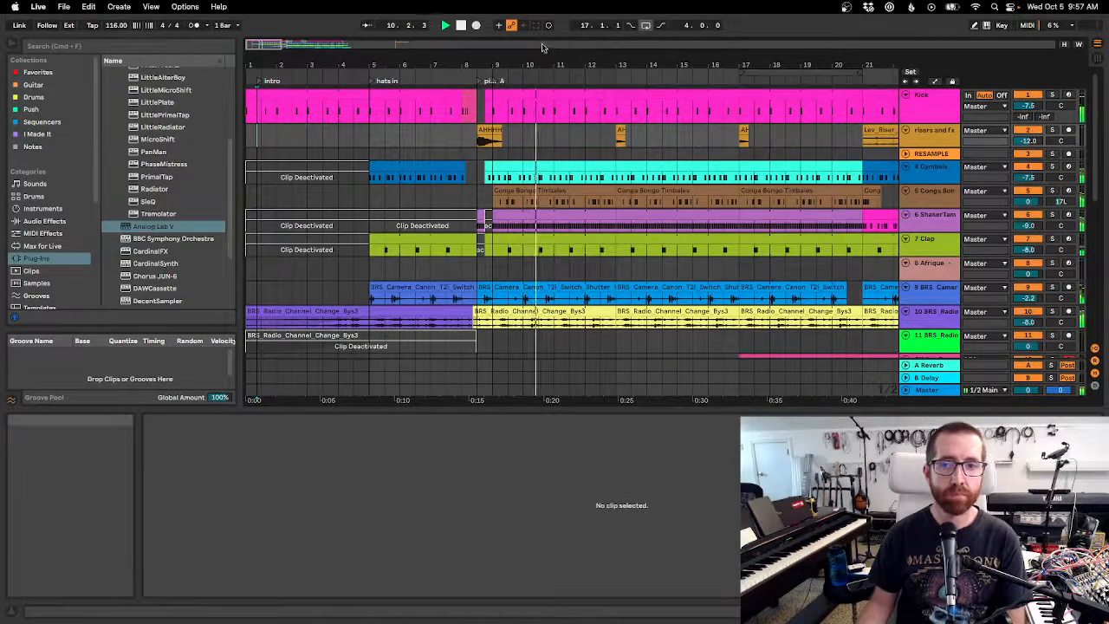
scroll(598, 147, down, 3)
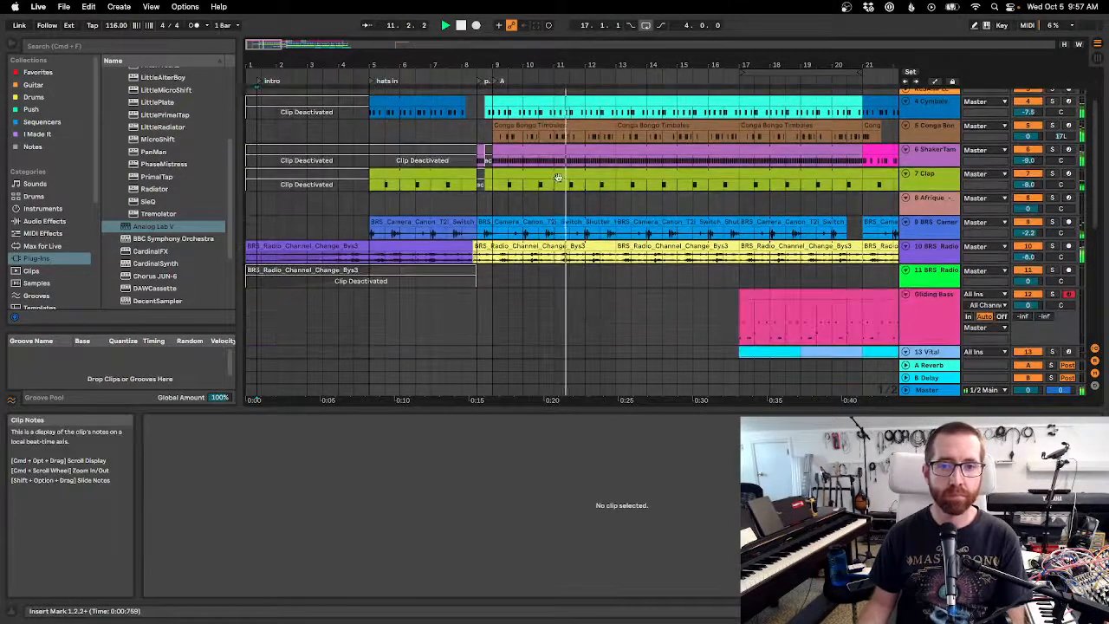
drag(673, 61, 466, 63)
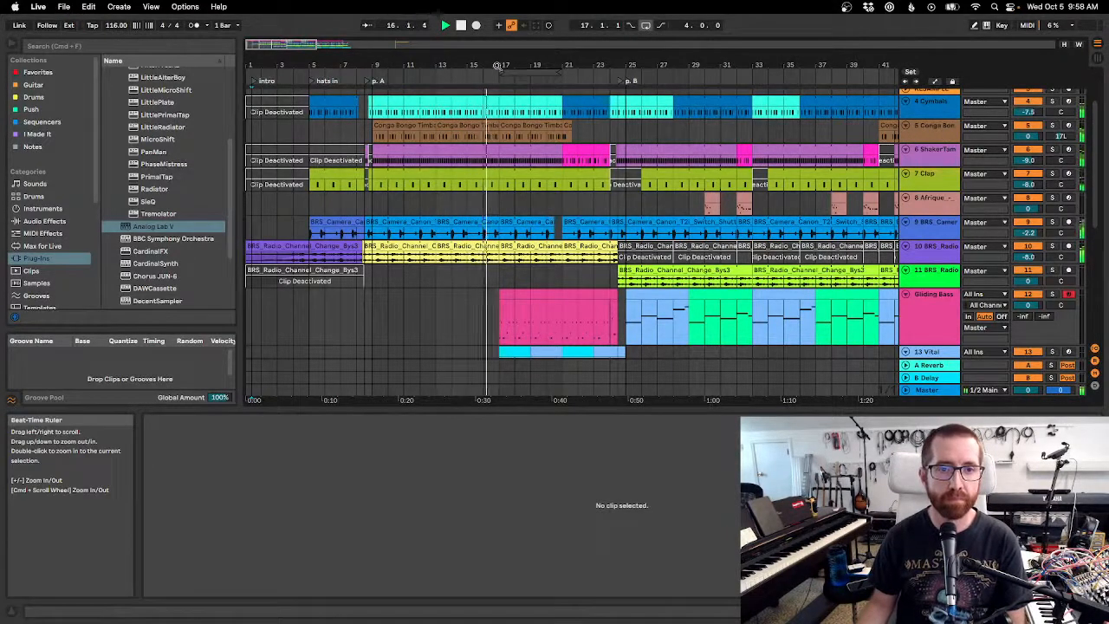
key(space)
scroll(475, 130, up, 4)
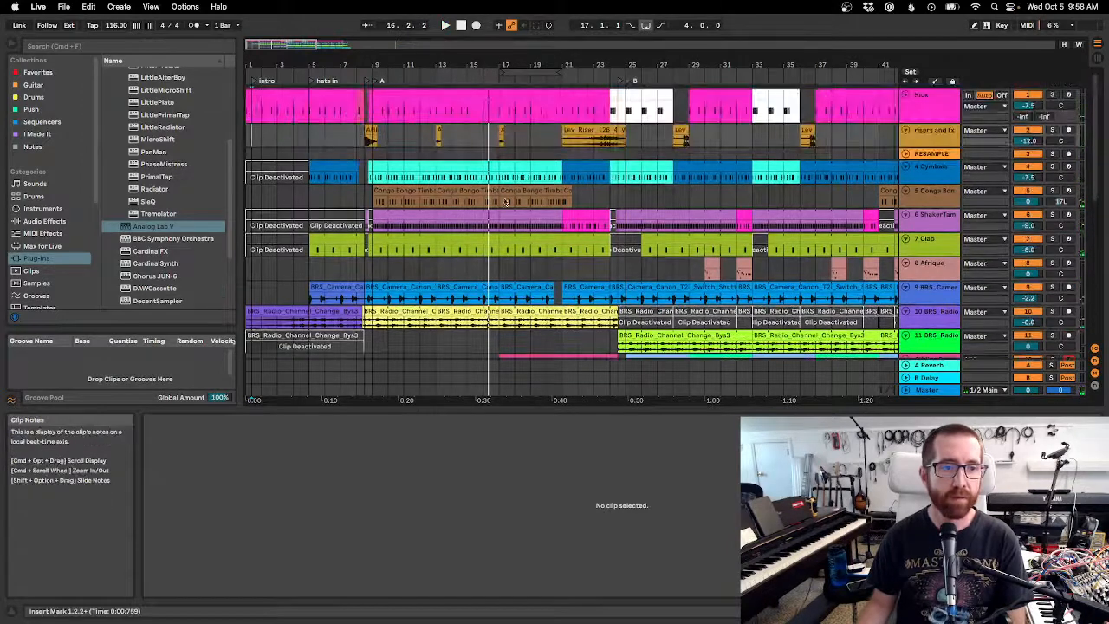
Browse the BAP Samples folder and preview the Cymatics chant and 128 BPM samples in its Vocal folder.
scroll(52, 225, down, 5)
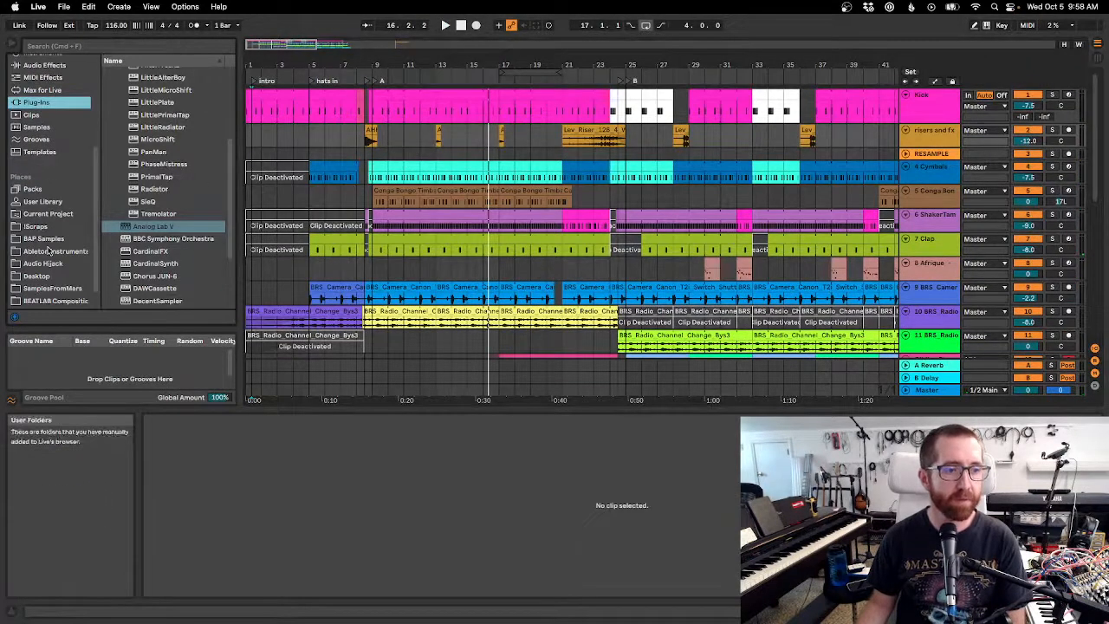
click(40, 251)
click(40, 238)
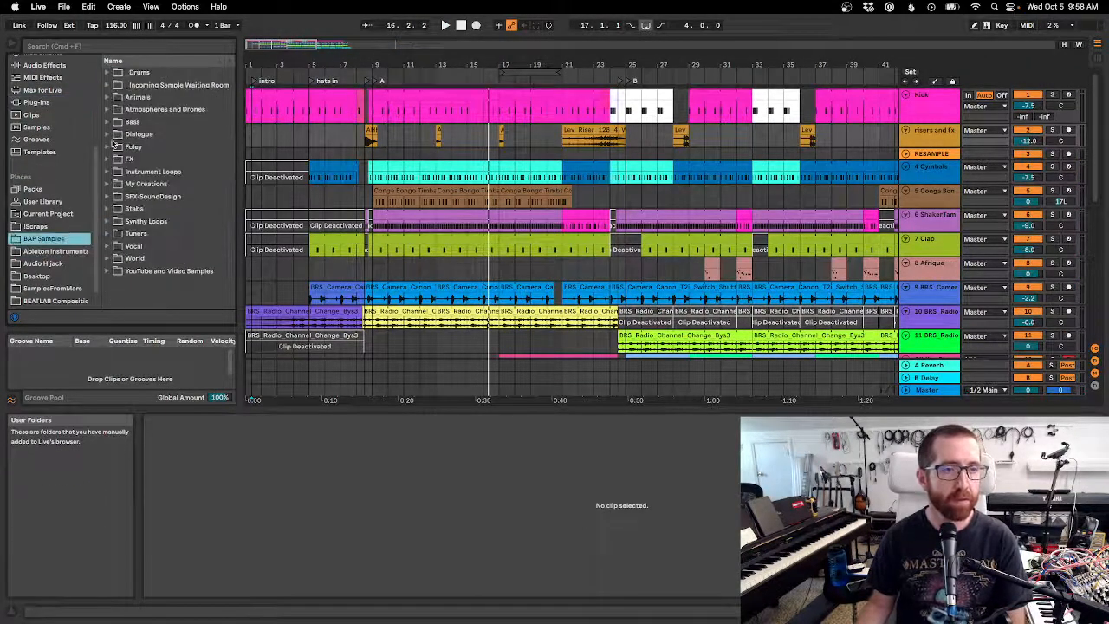
click(227, 184)
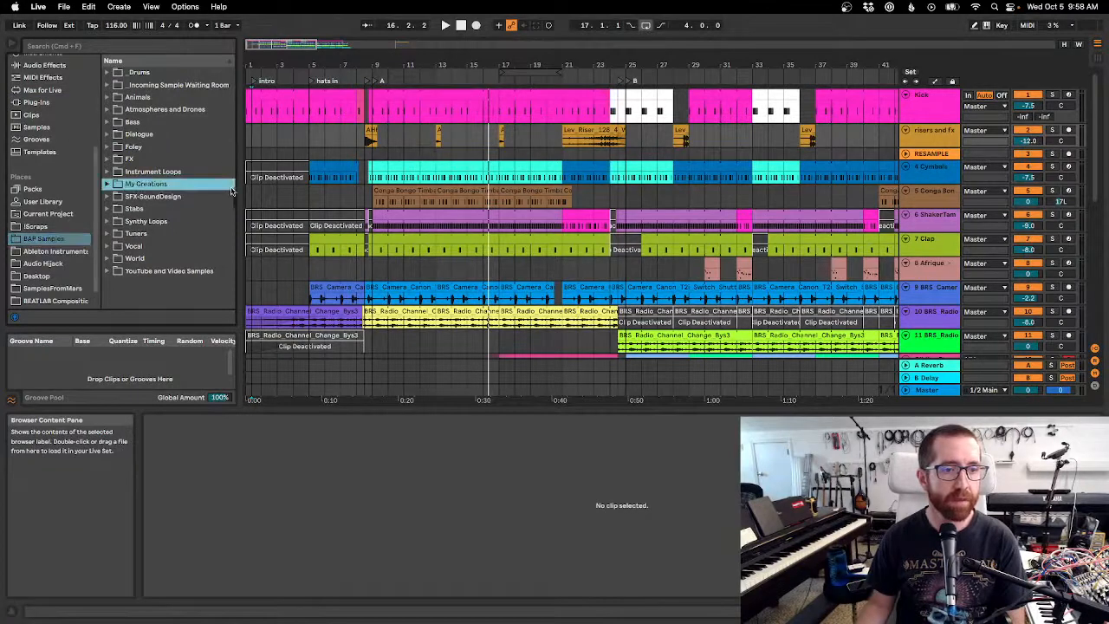
click(108, 246)
click(141, 260)
click(152, 271)
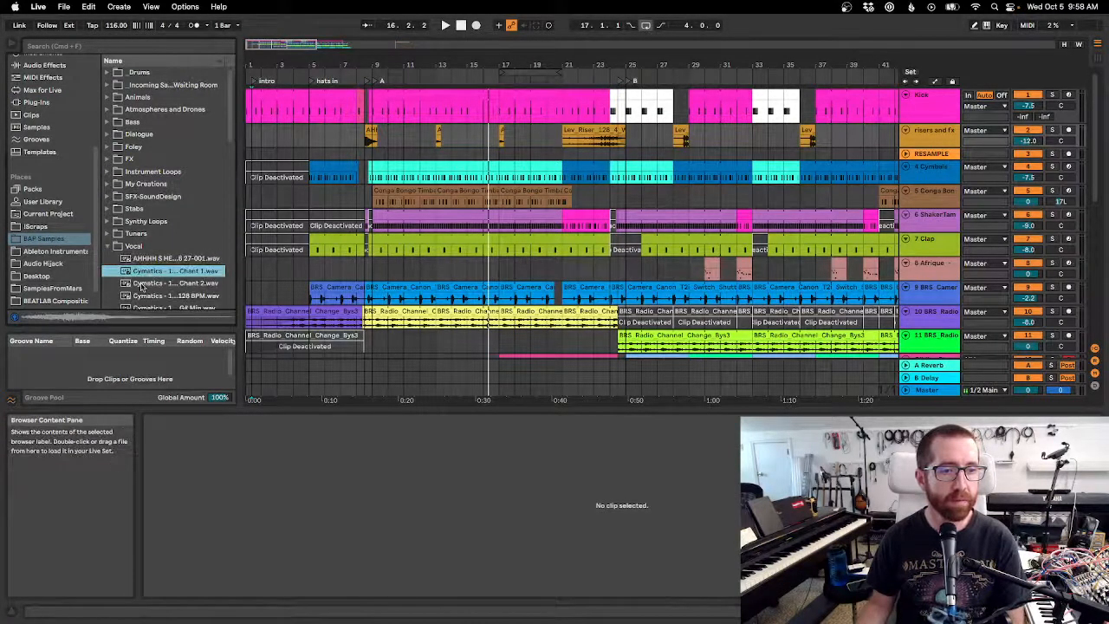
scroll(142, 288, down, 3)
click(146, 262)
scroll(143, 286, down, 5)
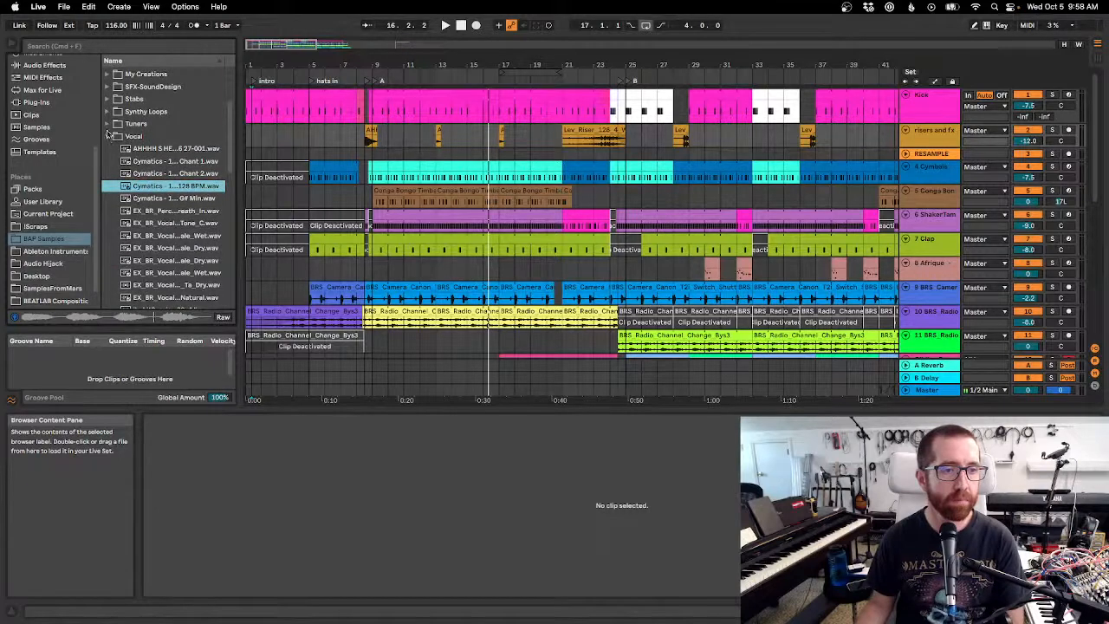
click(108, 136)
Preview a sound effect sample from the FX folder of BAP Samples.
click(107, 160)
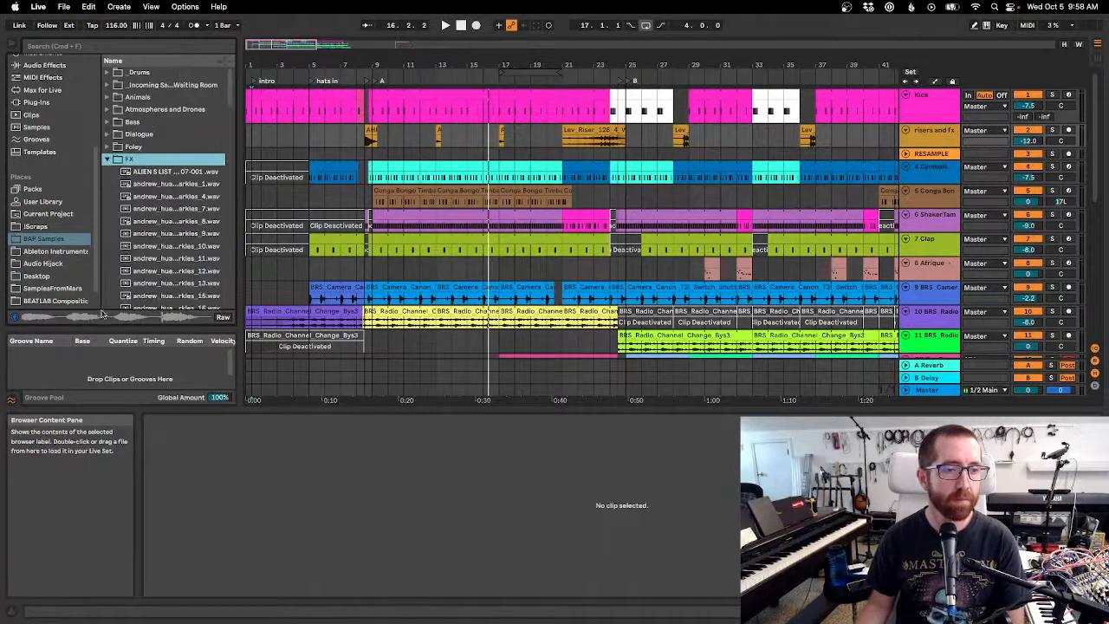
click(151, 234)
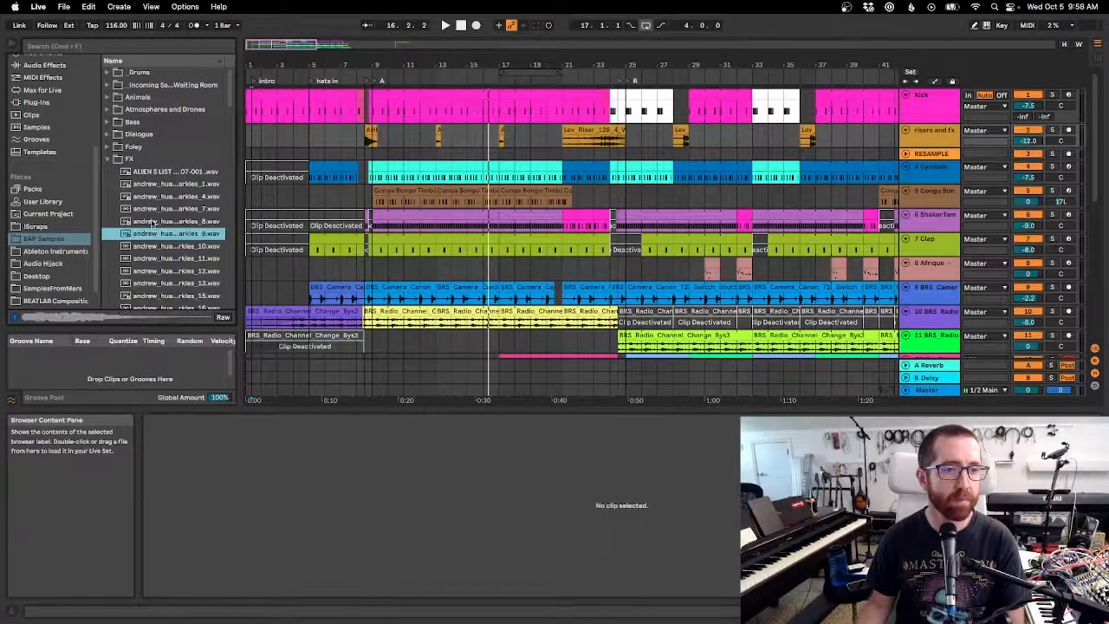
click(108, 159)
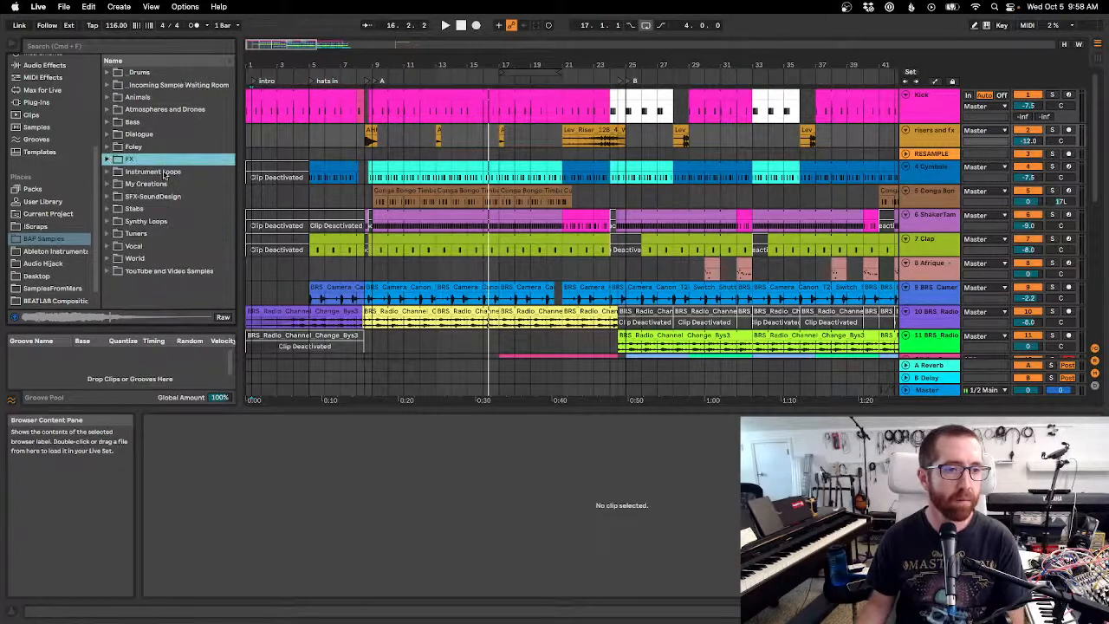
Preview the BPE_120 Gmin loop in the Ambient folder of Instrument Loops.
click(154, 174)
click(107, 172)
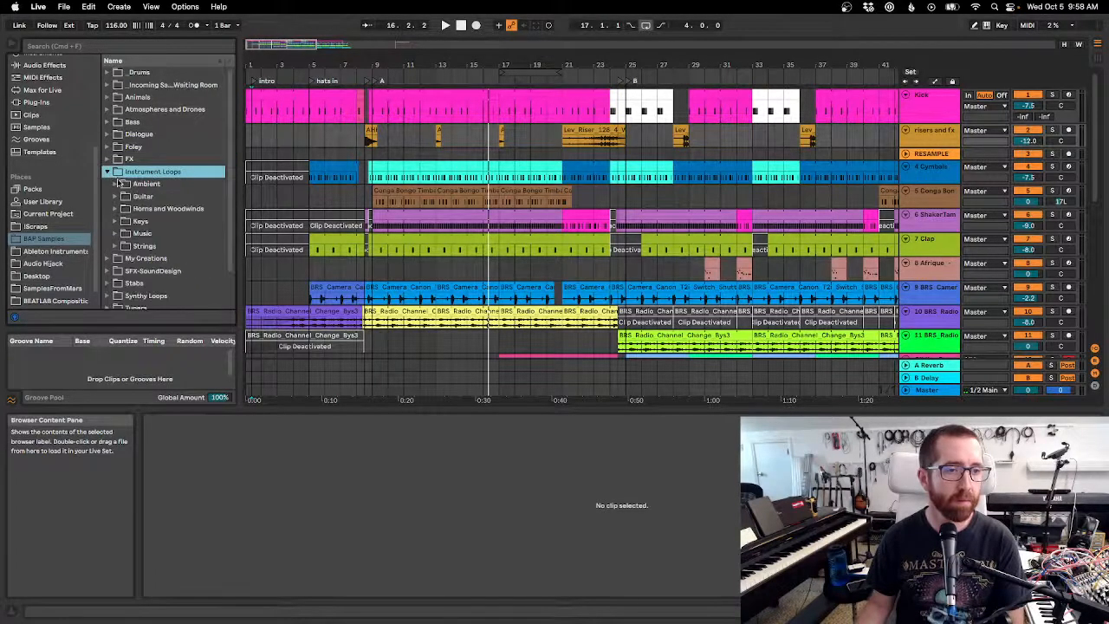
click(122, 185)
click(136, 197)
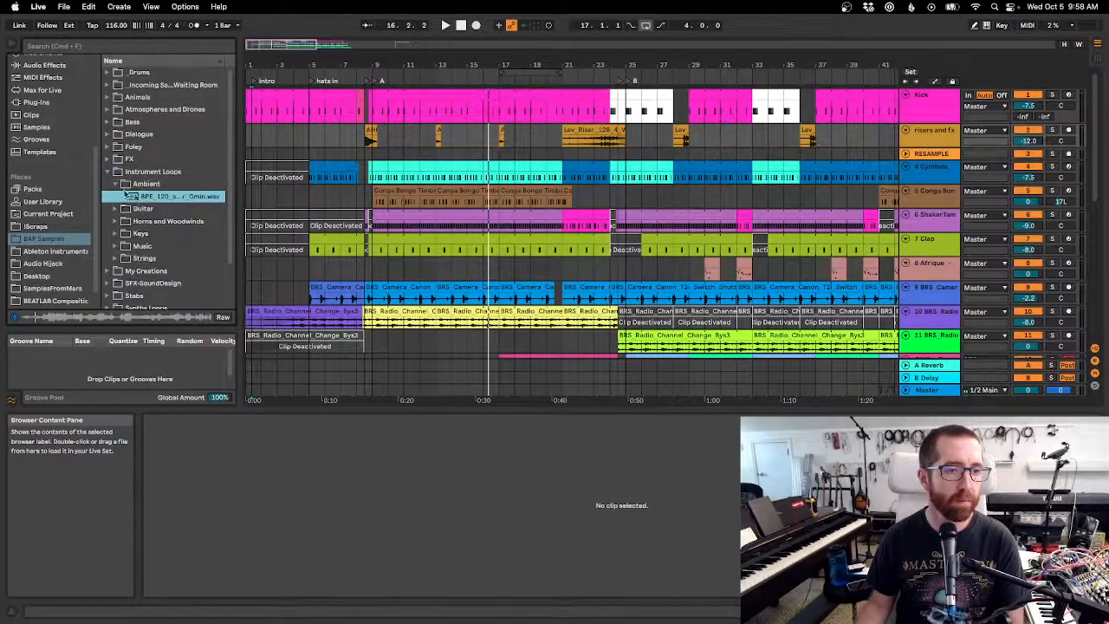
right_click(156, 199)
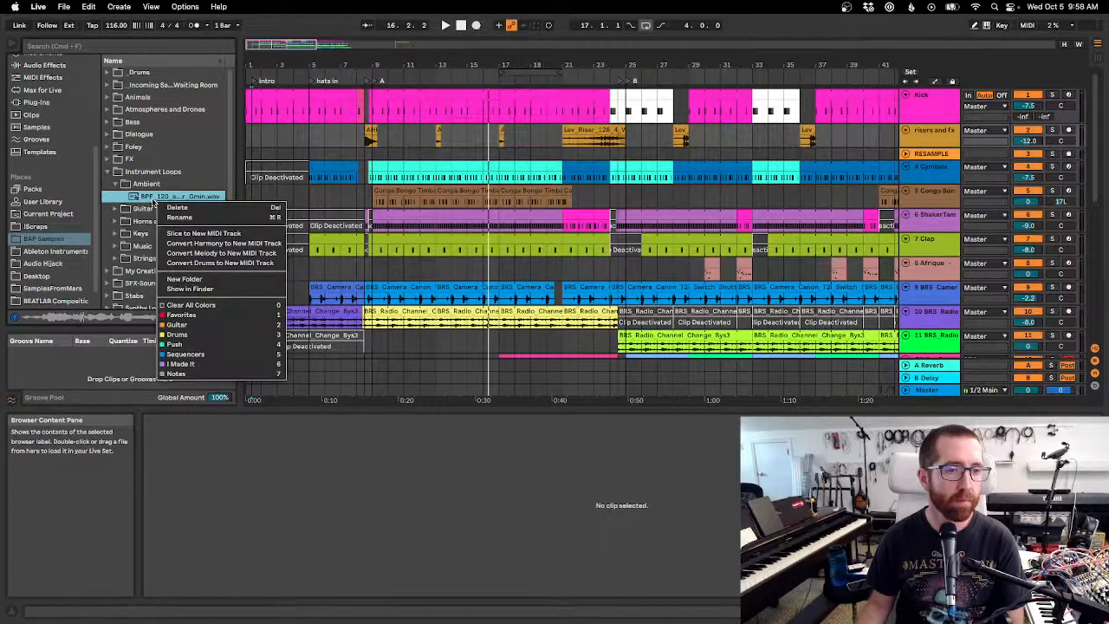
click(144, 200)
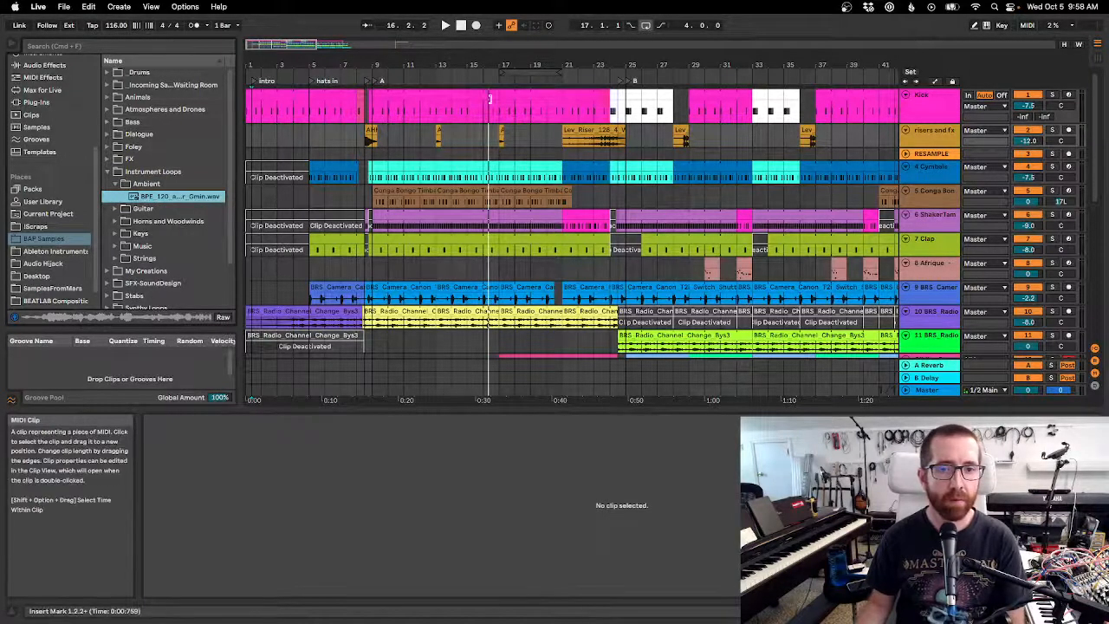
Insert a new audio track below the risers and fx track and play the arrangement from the intro.
drag(474, 65, 399, 58)
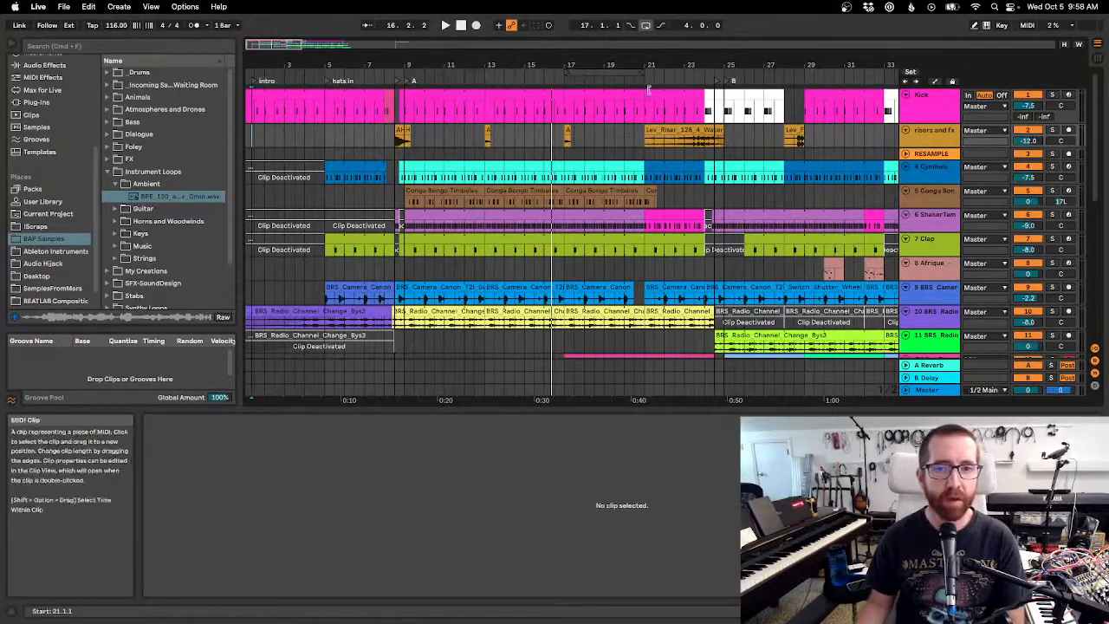
click(933, 134)
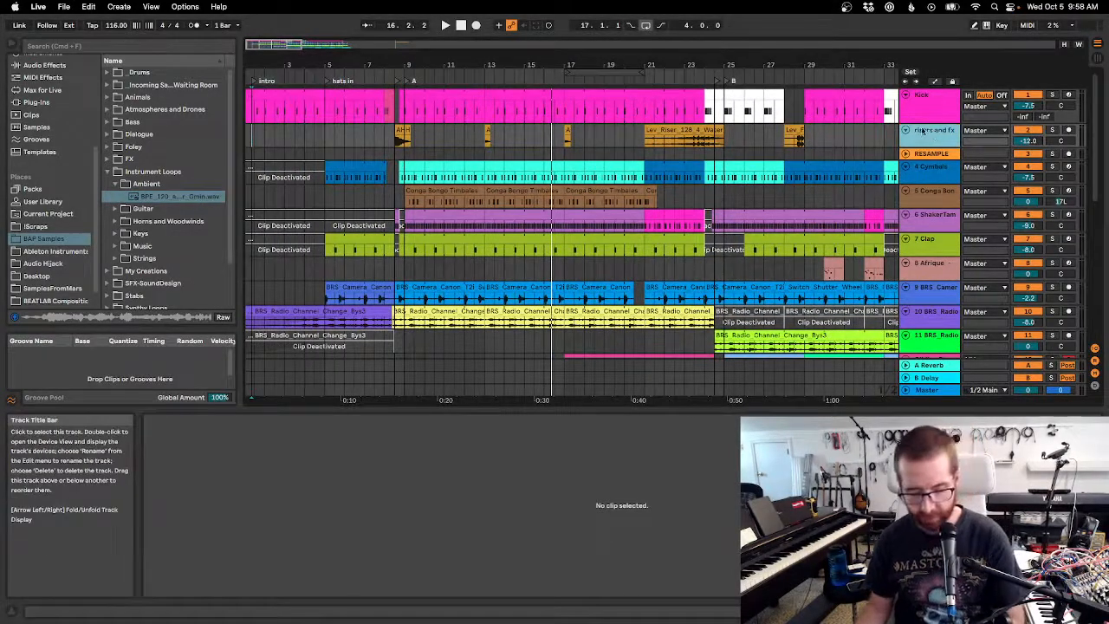
key(super+t)
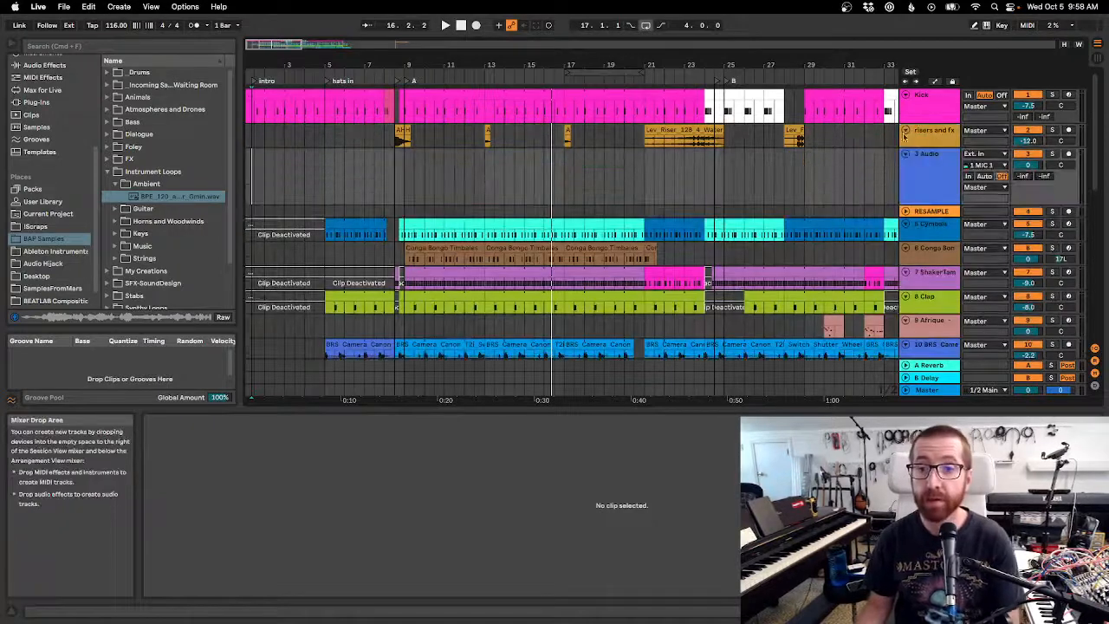
click(528, 72)
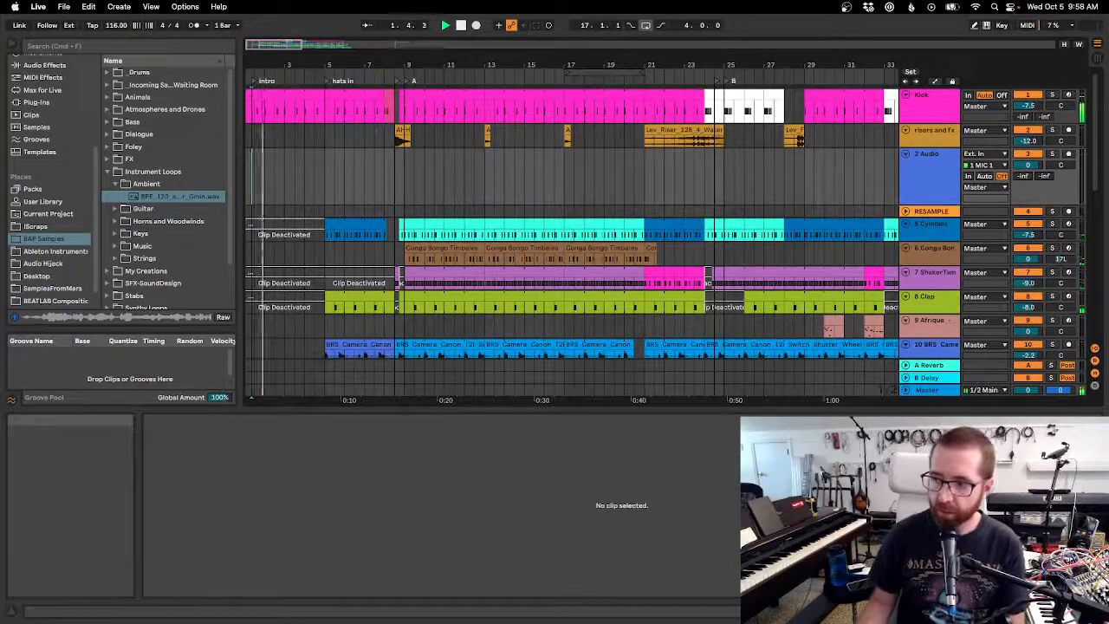
Stop the playback and collapse the Instrument Loops folder in the BAP Samples browser.
key(space)
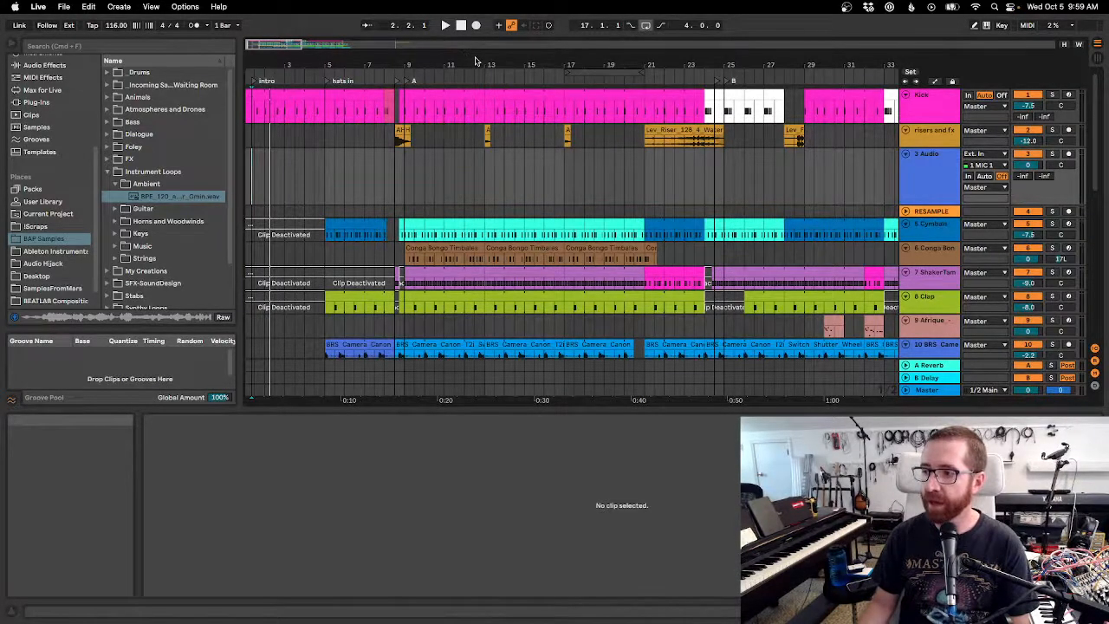
scroll(430, 69, left, 1)
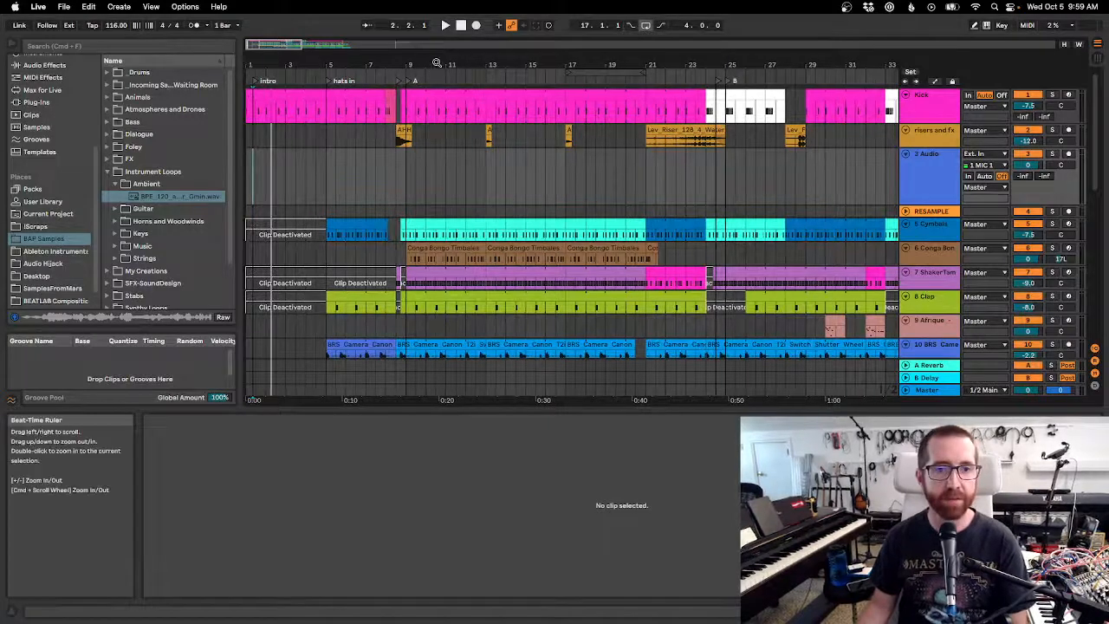
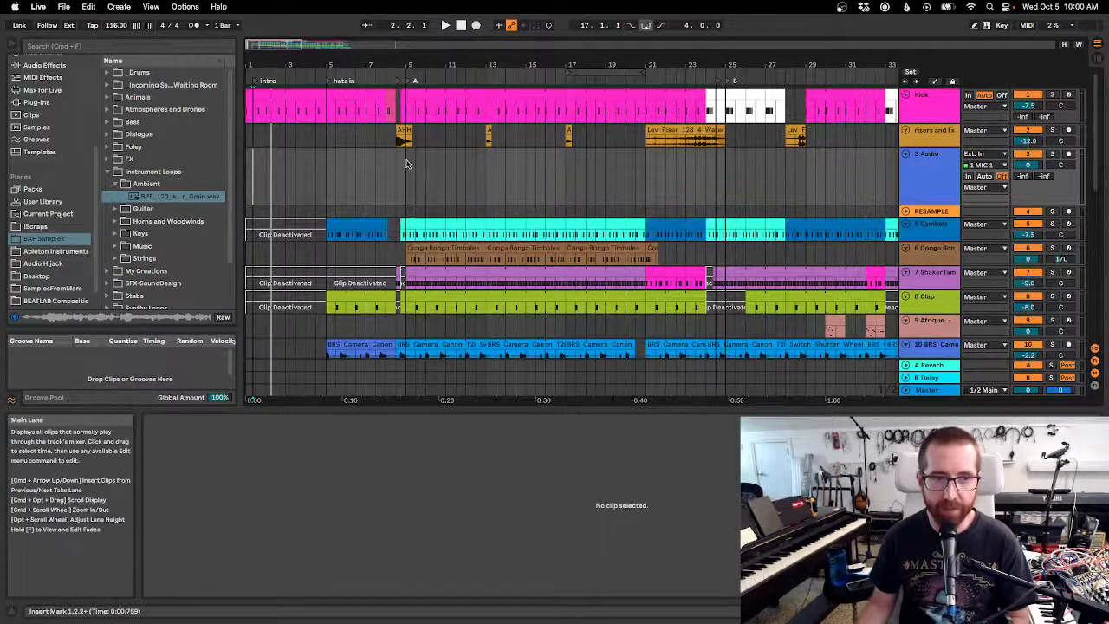
click(106, 173)
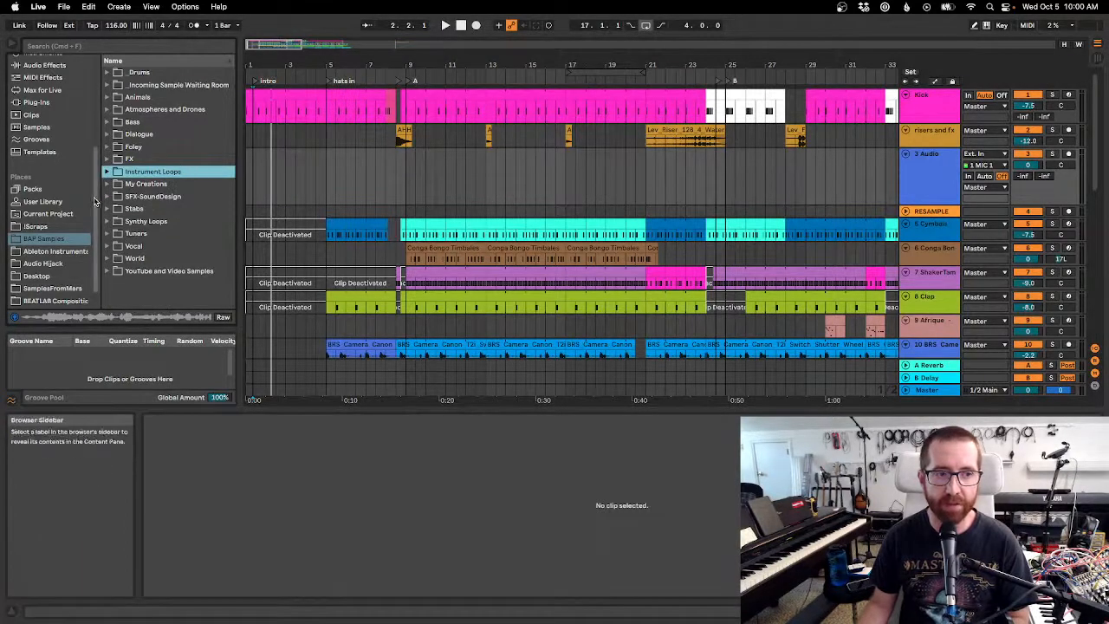
scroll(98, 124, up, 4)
scroll(97, 124, up, 1)
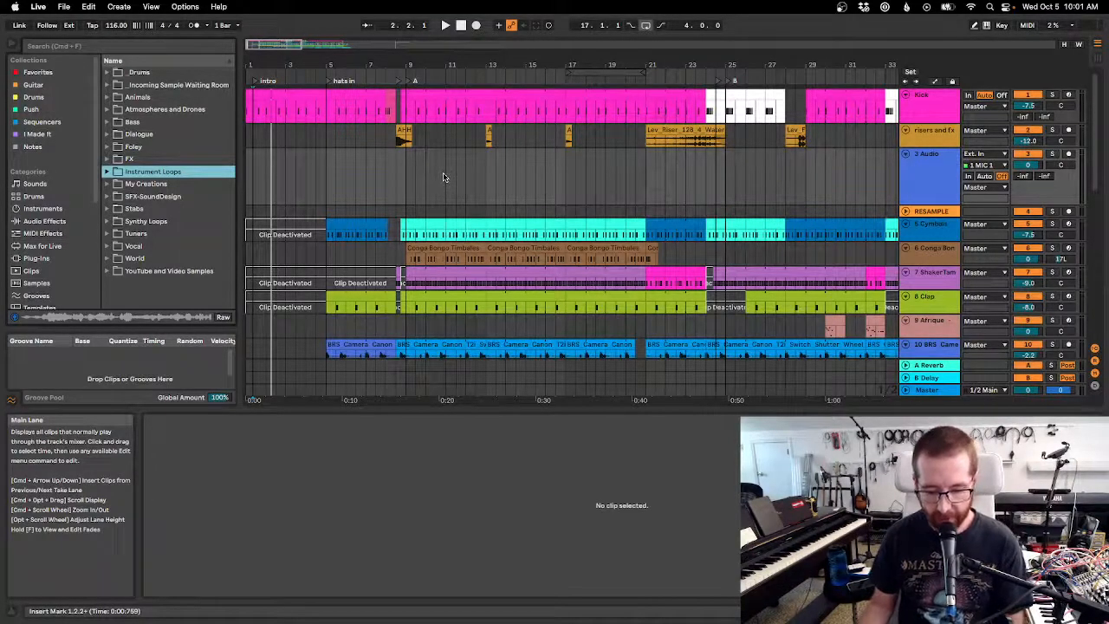
Search the browser for "oper", clear the search and look through the browser's collections and categories.
key(super+f)
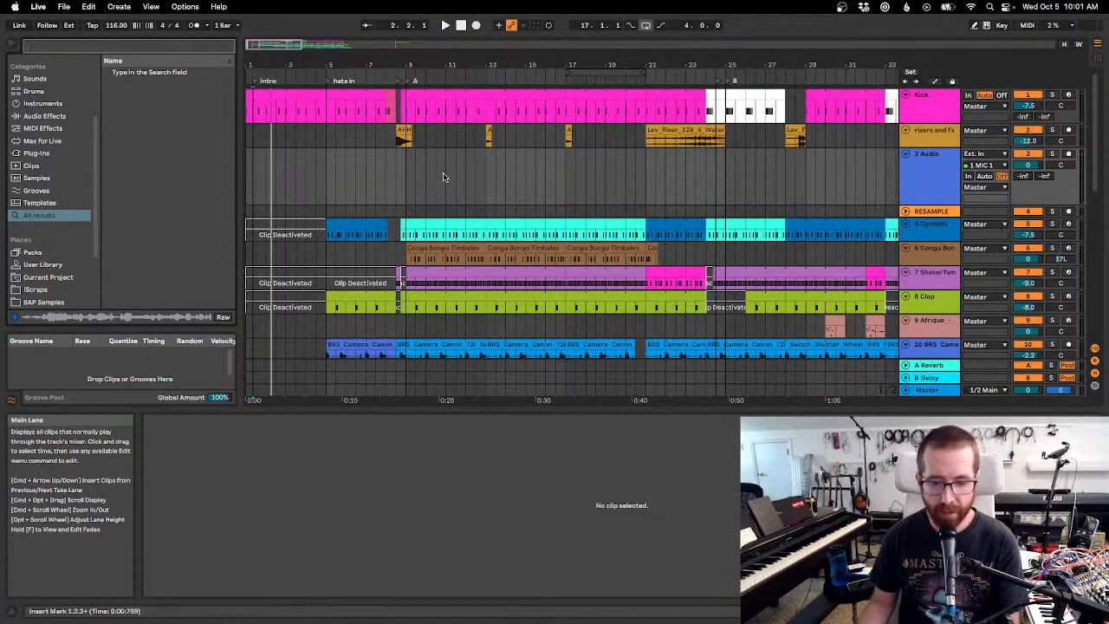
text(oper)
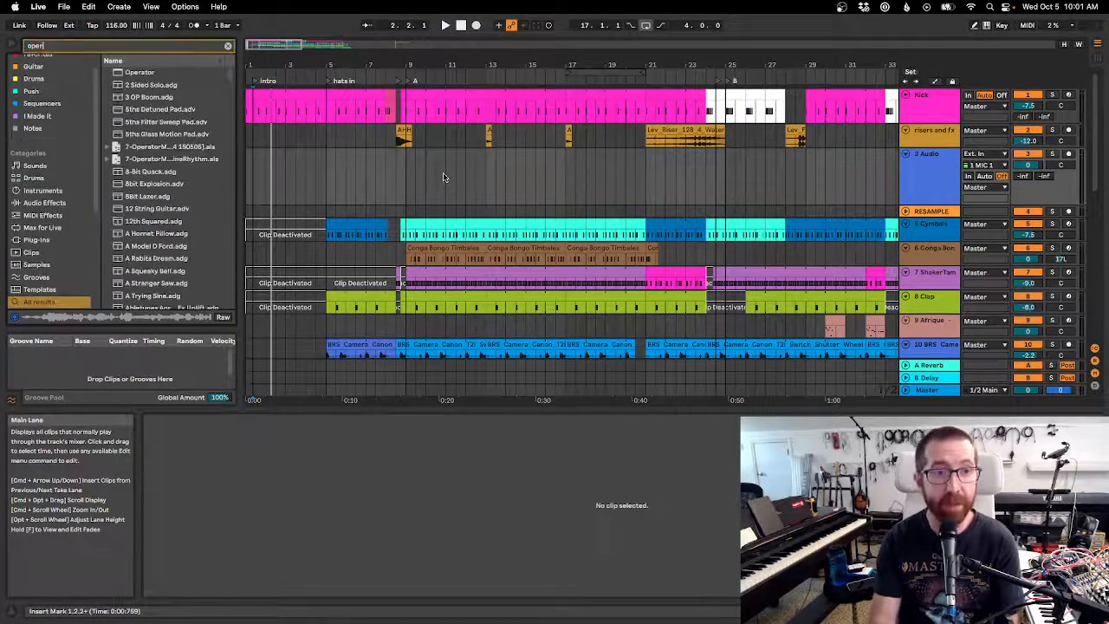
key(Down)
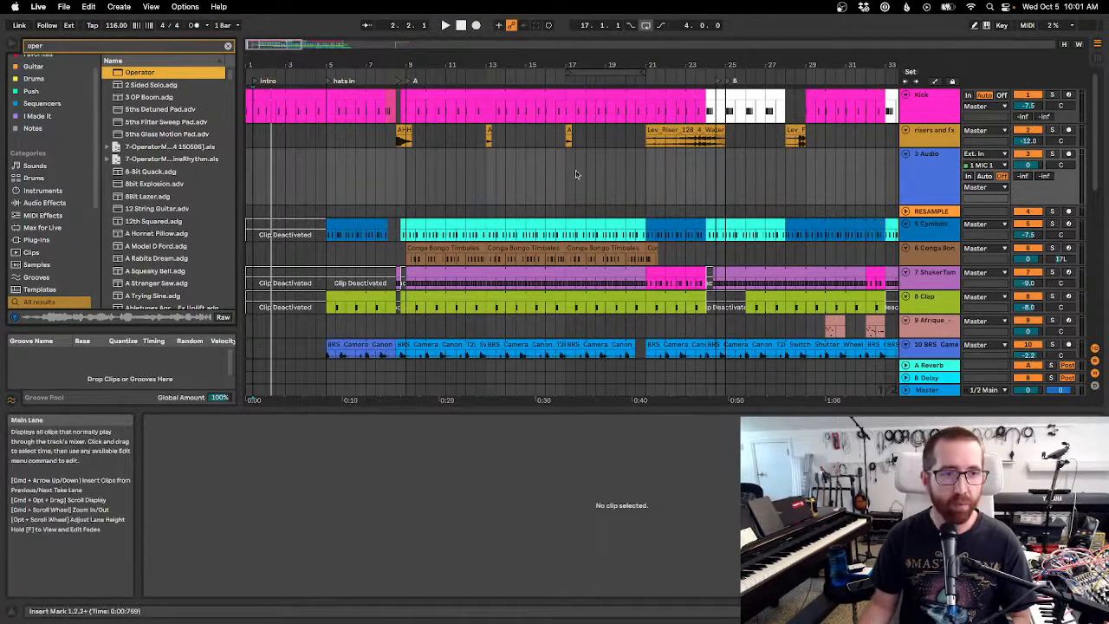
click(228, 45)
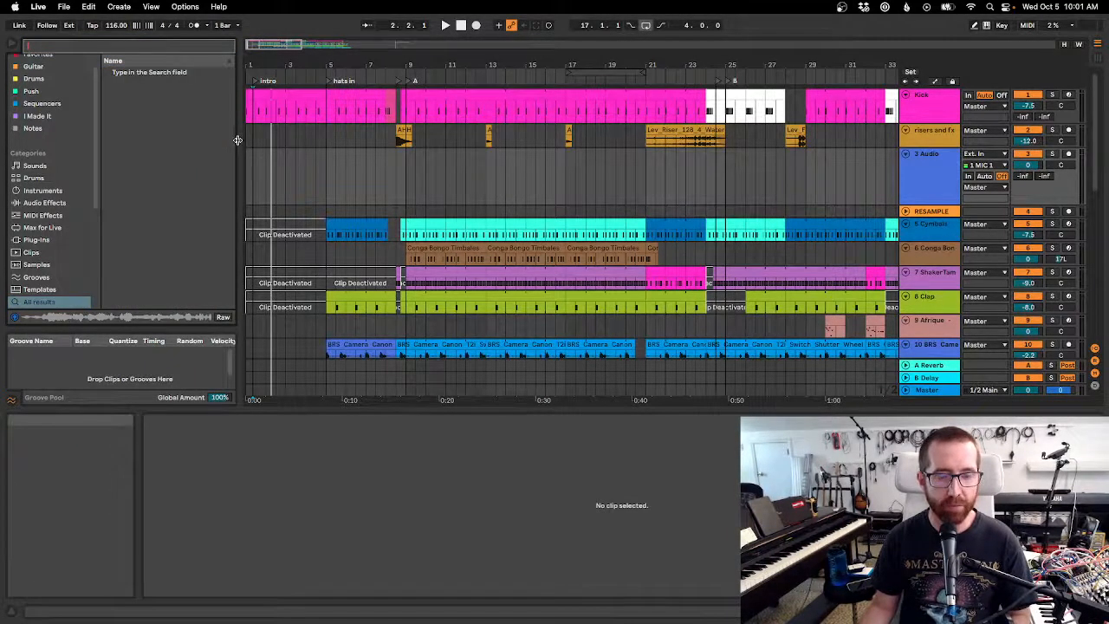
scroll(52, 191, down, 5)
scroll(60, 173, up, 6)
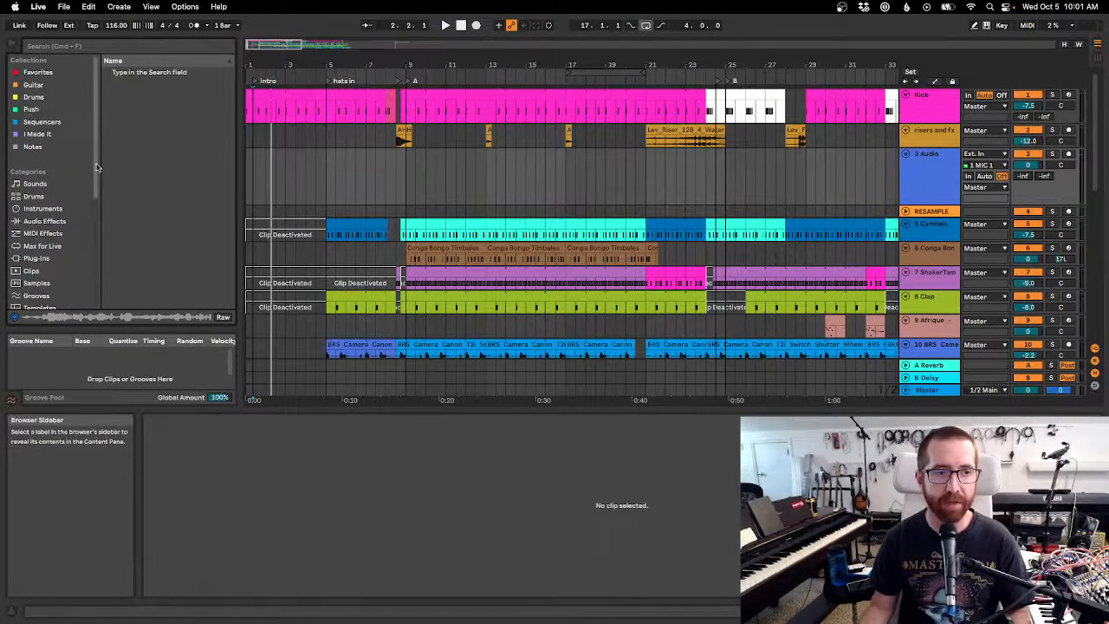
scroll(95, 214, down, 3)
scroll(95, 212, down, 1)
scroll(96, 206, up, 3)
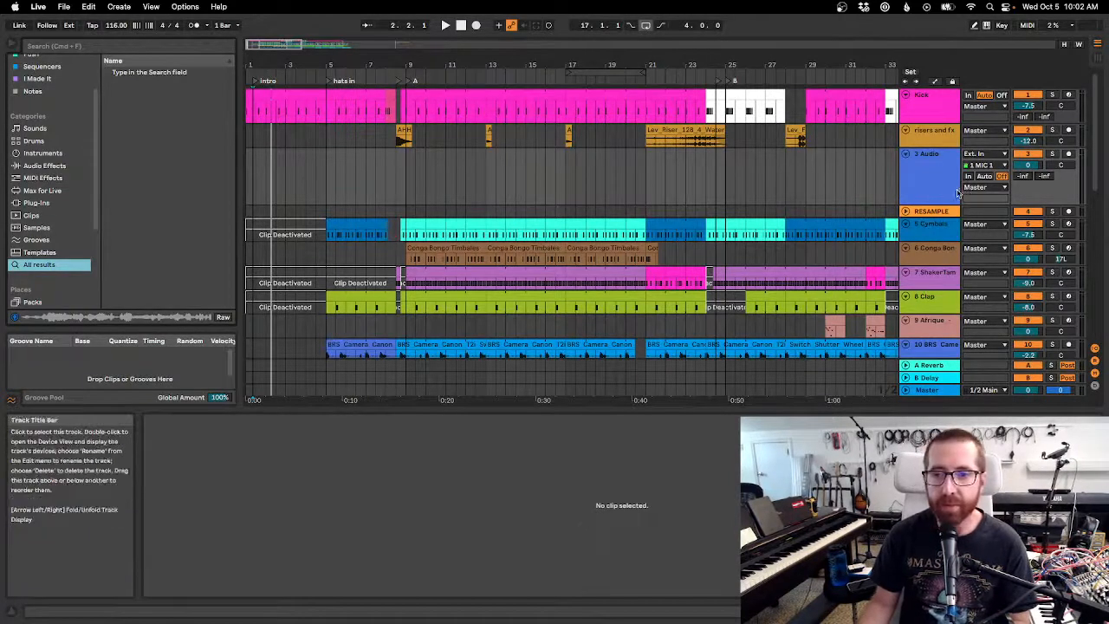
Add a soloed MIDI track with the Operator instrument below the last audio track.
click(922, 178)
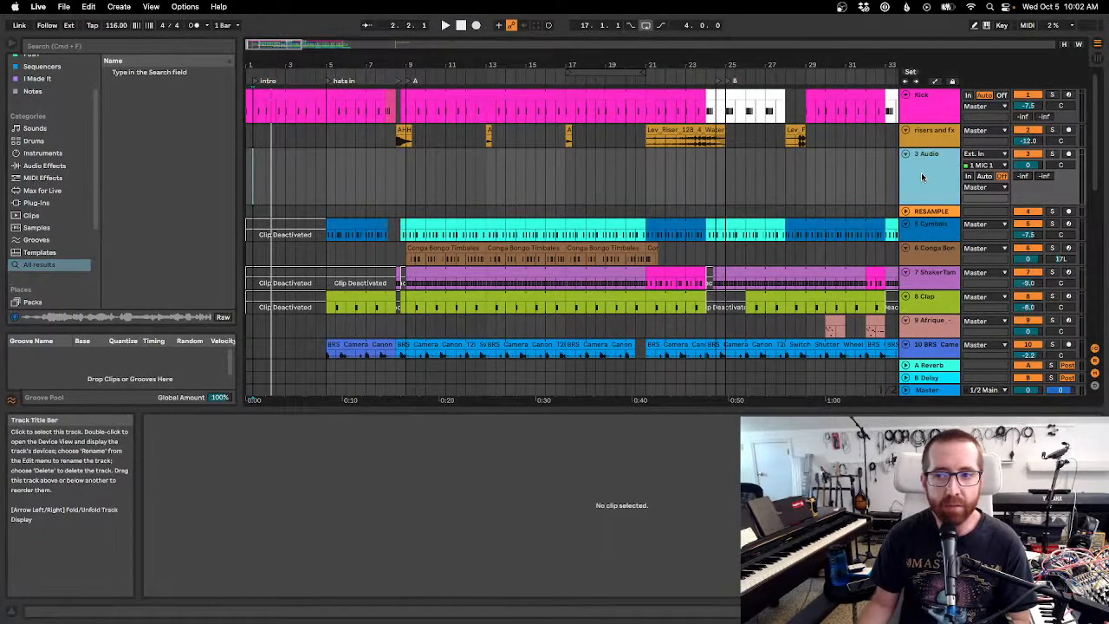
click(936, 129)
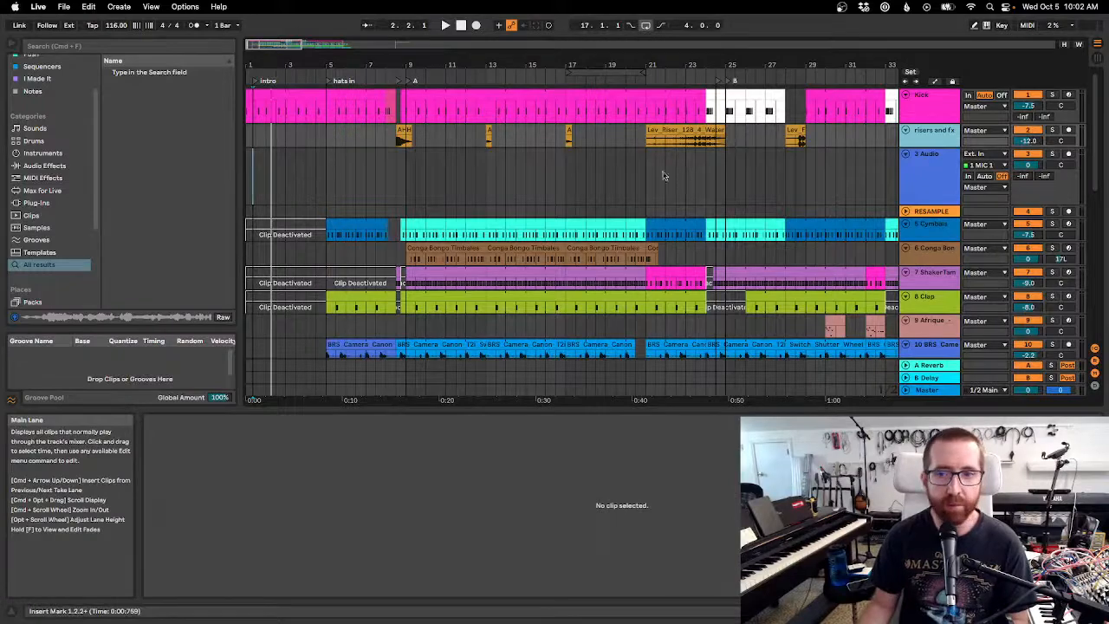
scroll(838, 257, down, 5)
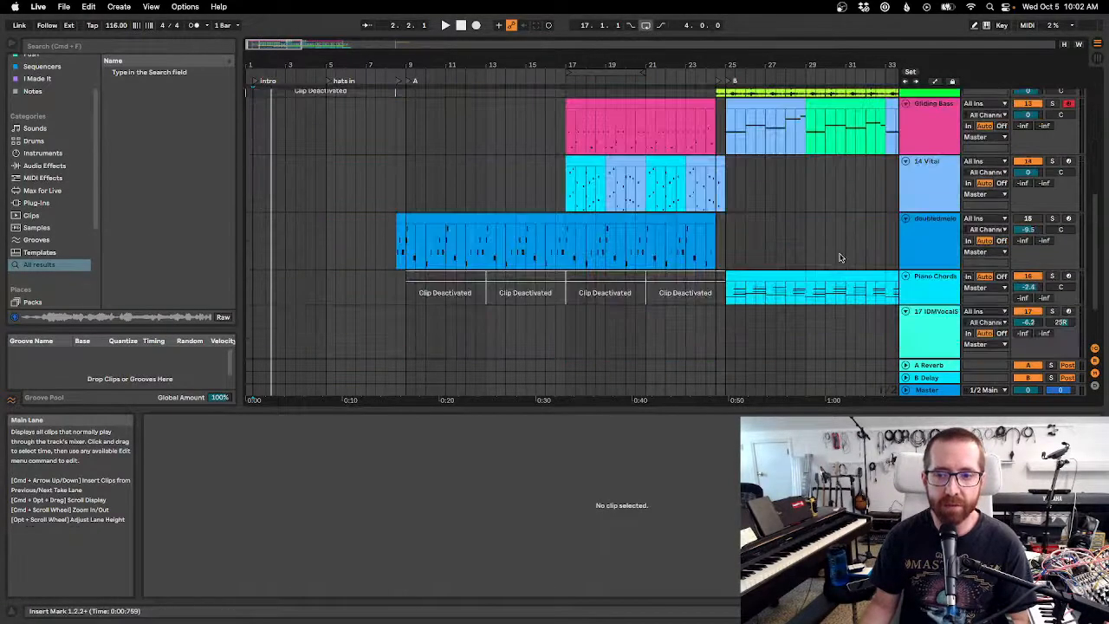
scroll(839, 258, down, 2)
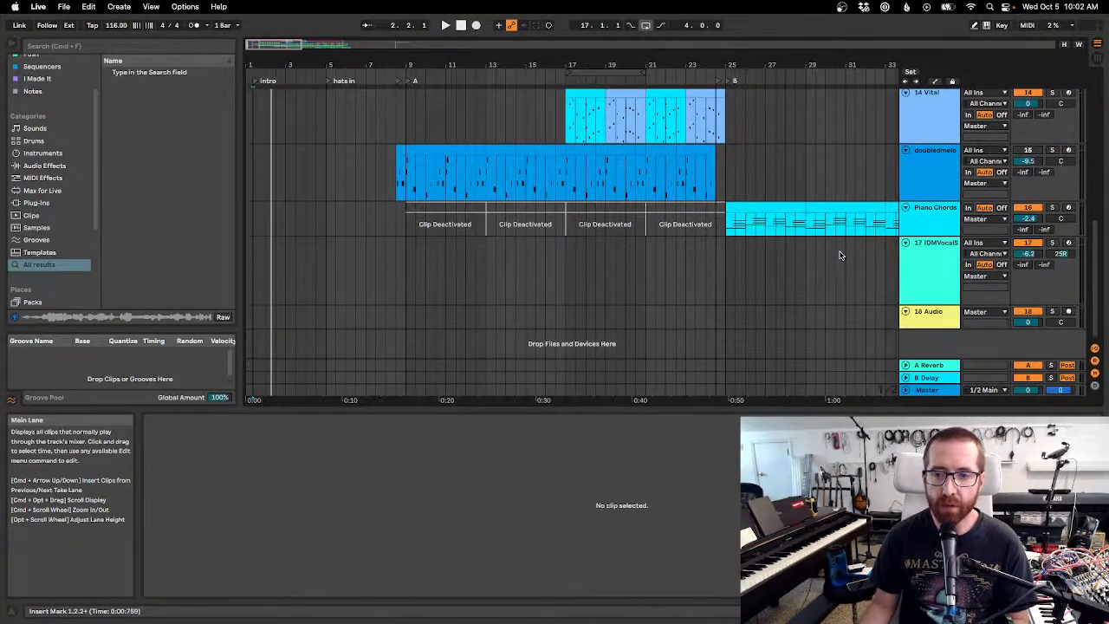
click(927, 317)
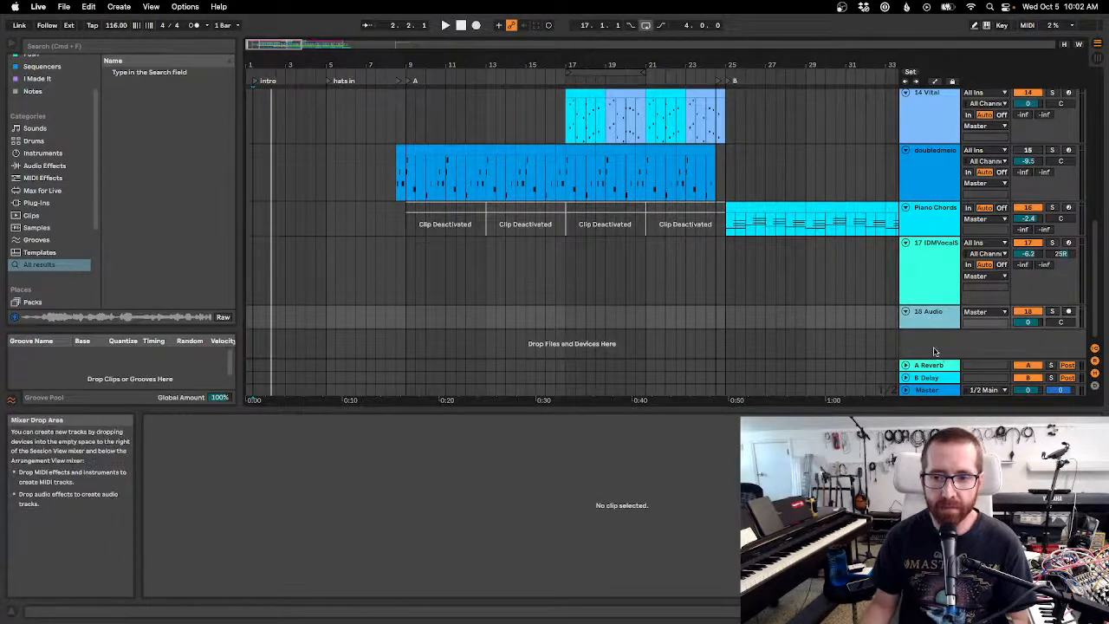
double_click(936, 347)
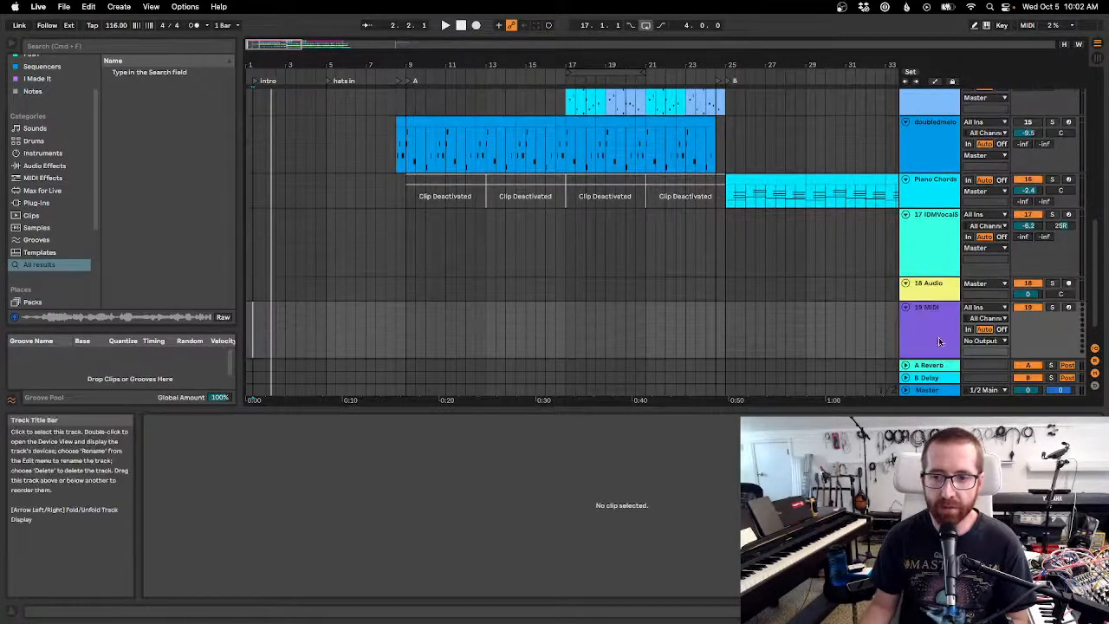
click(1052, 307)
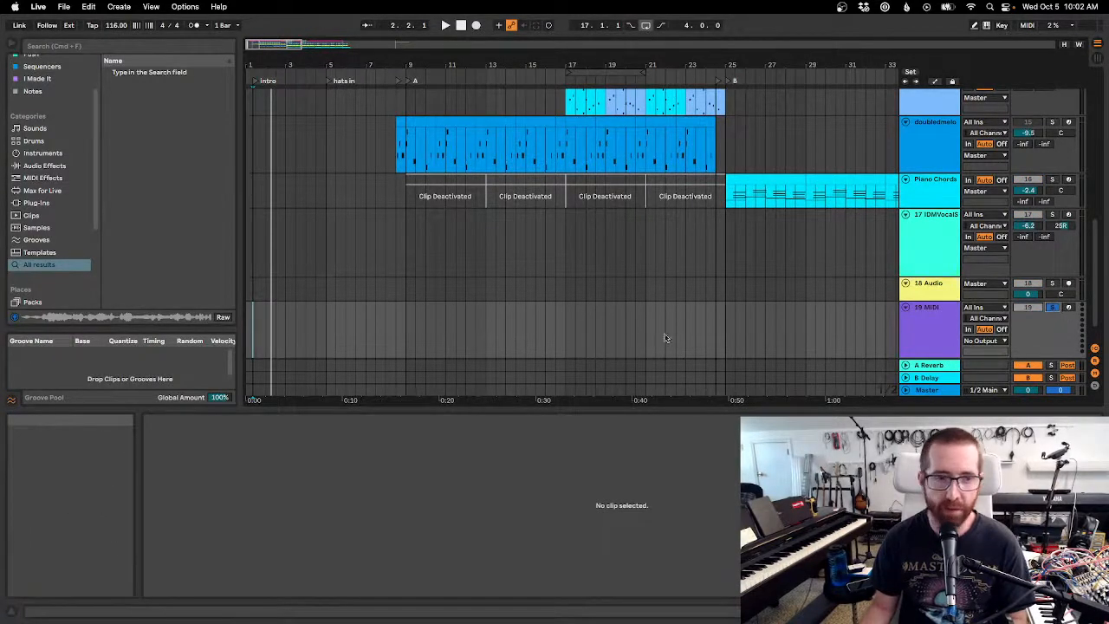
click(32, 154)
drag(138, 221, 441, 347)
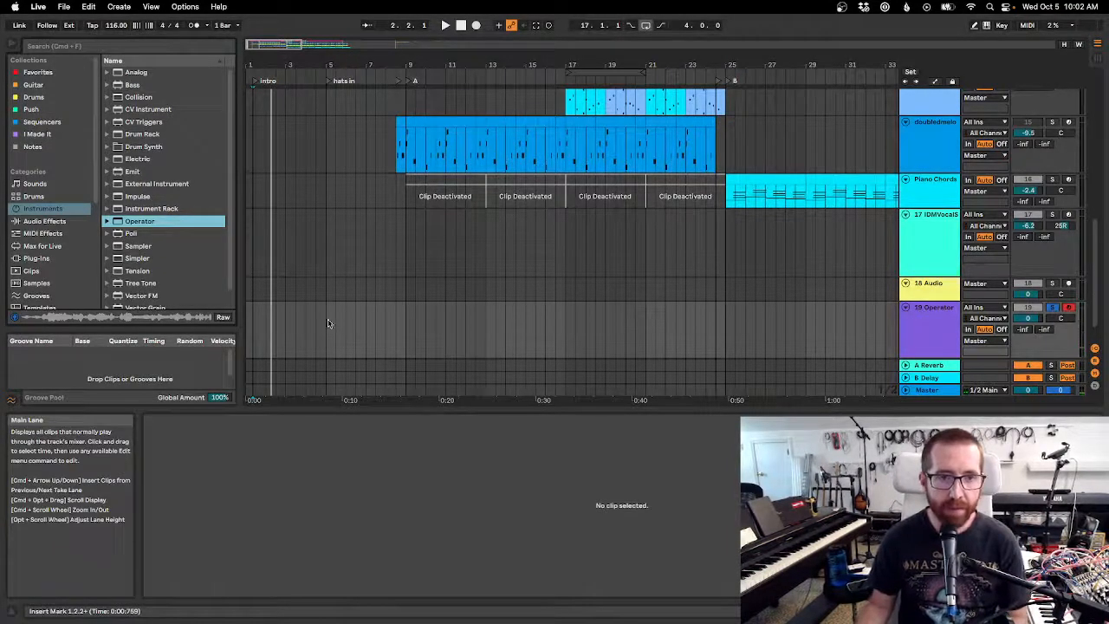
Create a four-bar MIDI clip at bar 5 on the Operator track and enter C4, A3 and two E3 notes in its first bar.
drag(328, 328, 402, 333)
key(super+shift+m)
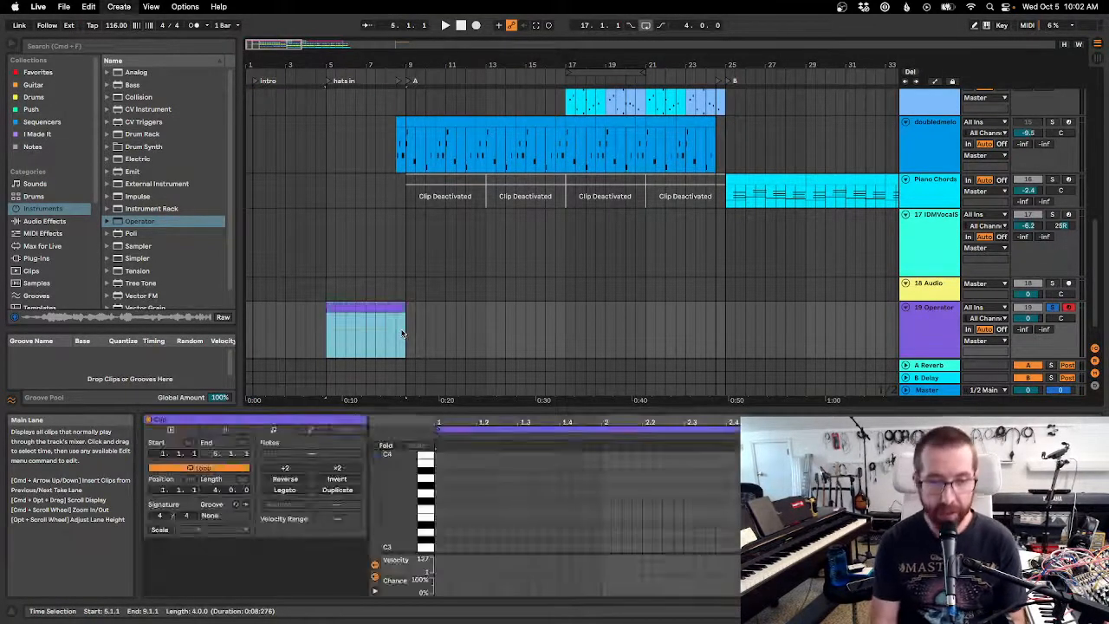
double_click(440, 454)
double_click(480, 477)
double_click(544, 517)
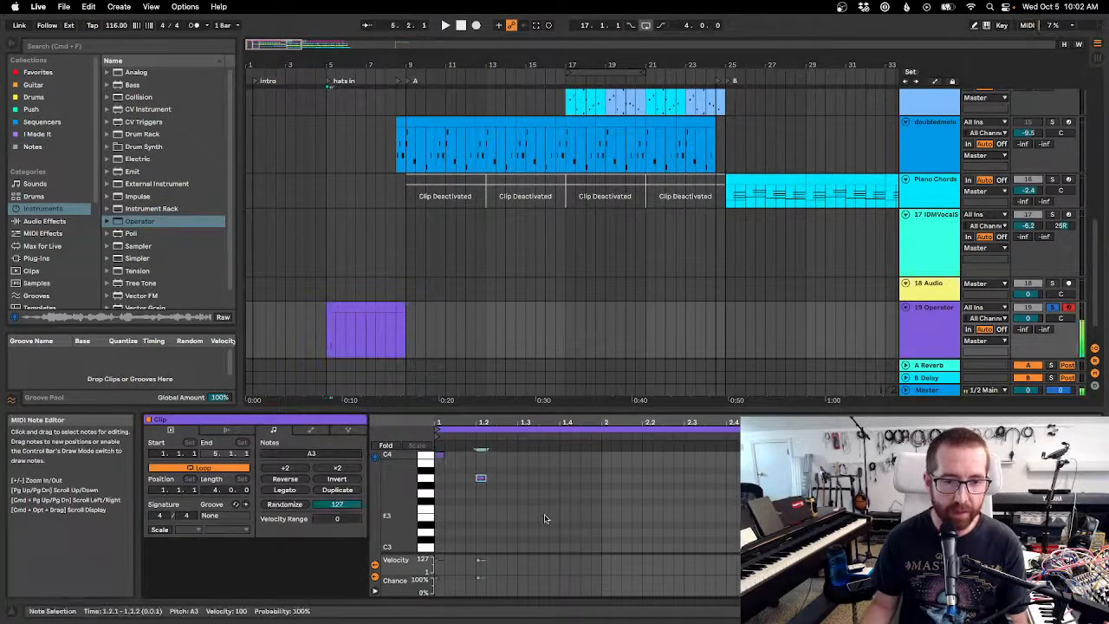
double_click(512, 517)
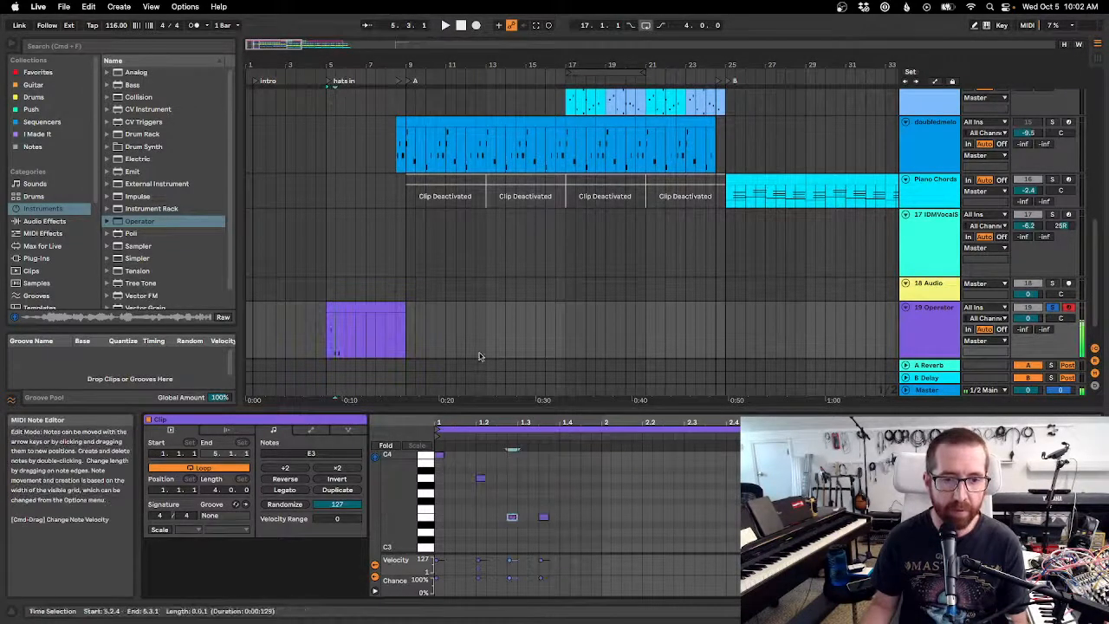
Audition the Operator clip and loop its first two bars, from bar 5 to bar 7.
click(394, 317)
key(space)
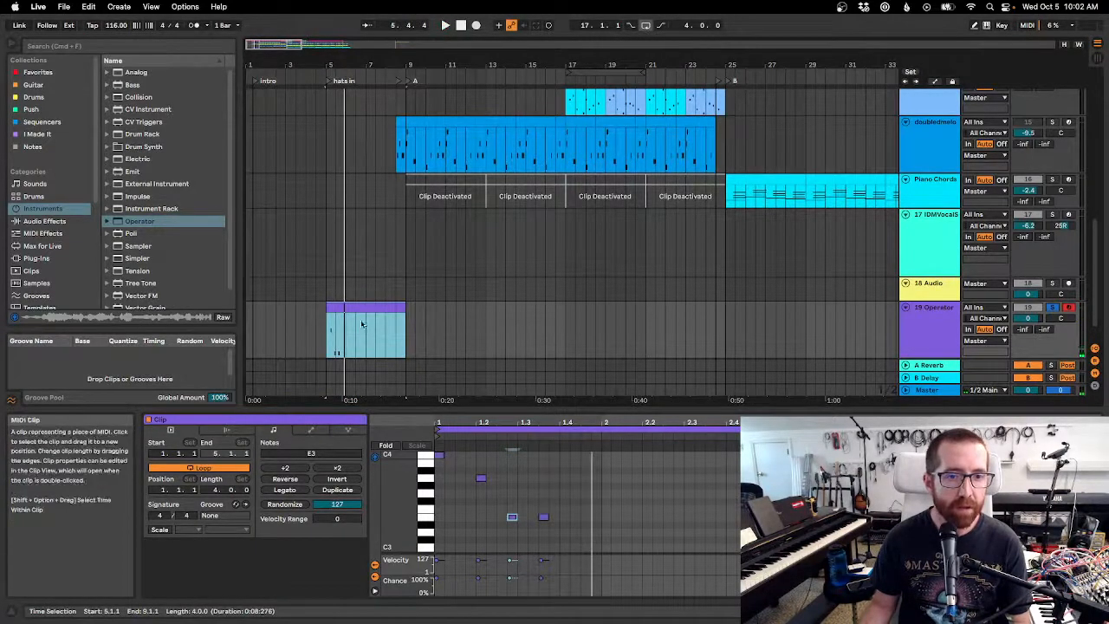
drag(366, 332, 327, 338)
key(space)
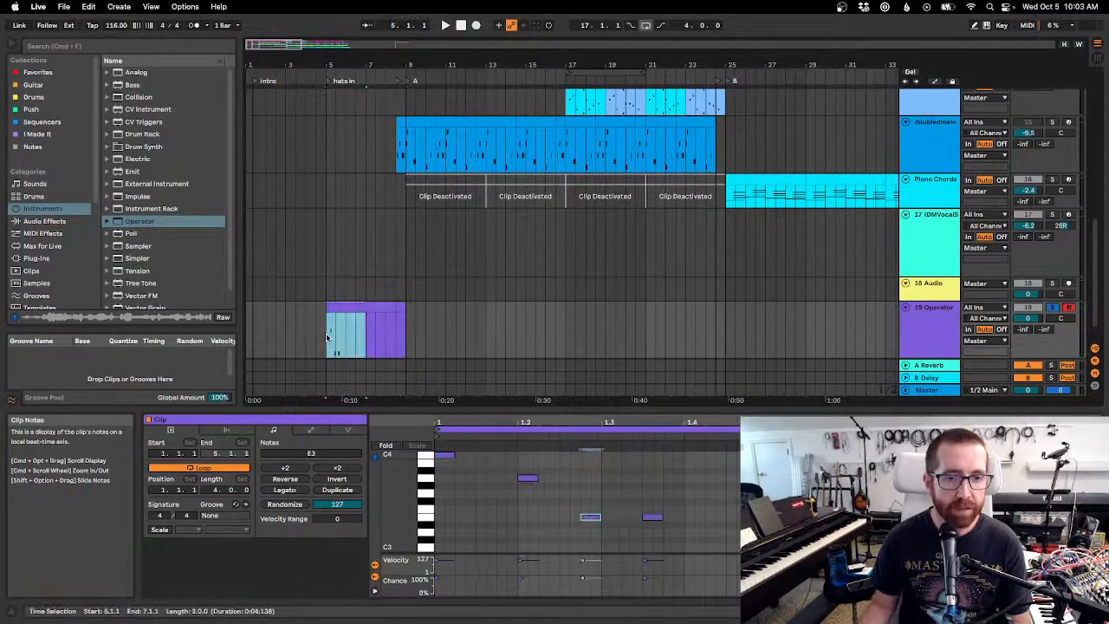
key(space)
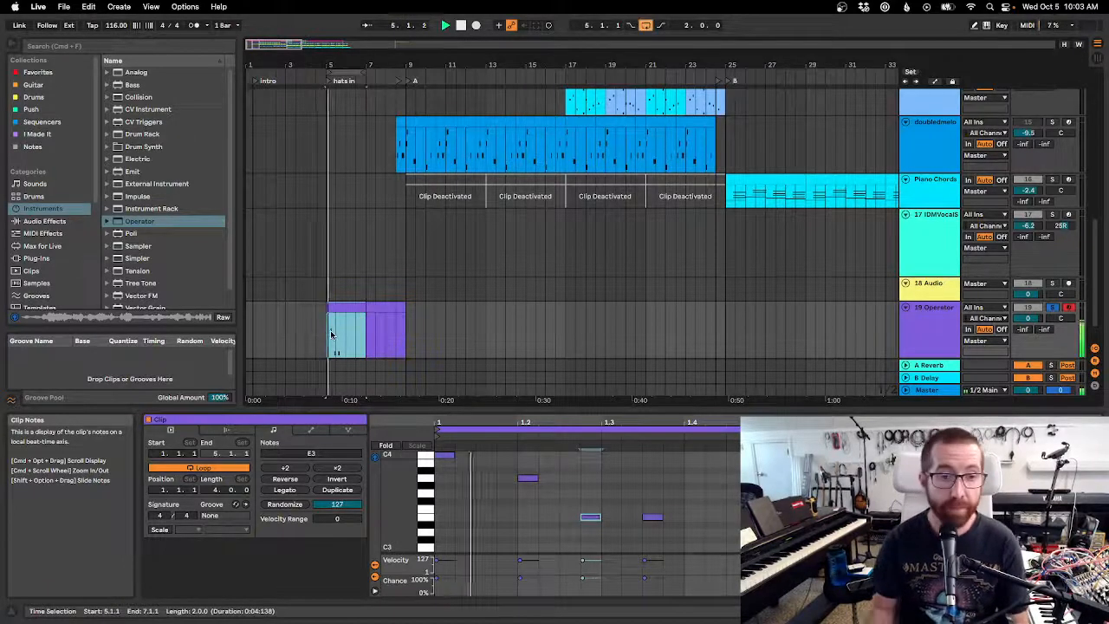
Add an A3 note and an E3 note in the second bar of the Operator clip while it loops.
click(895, 480)
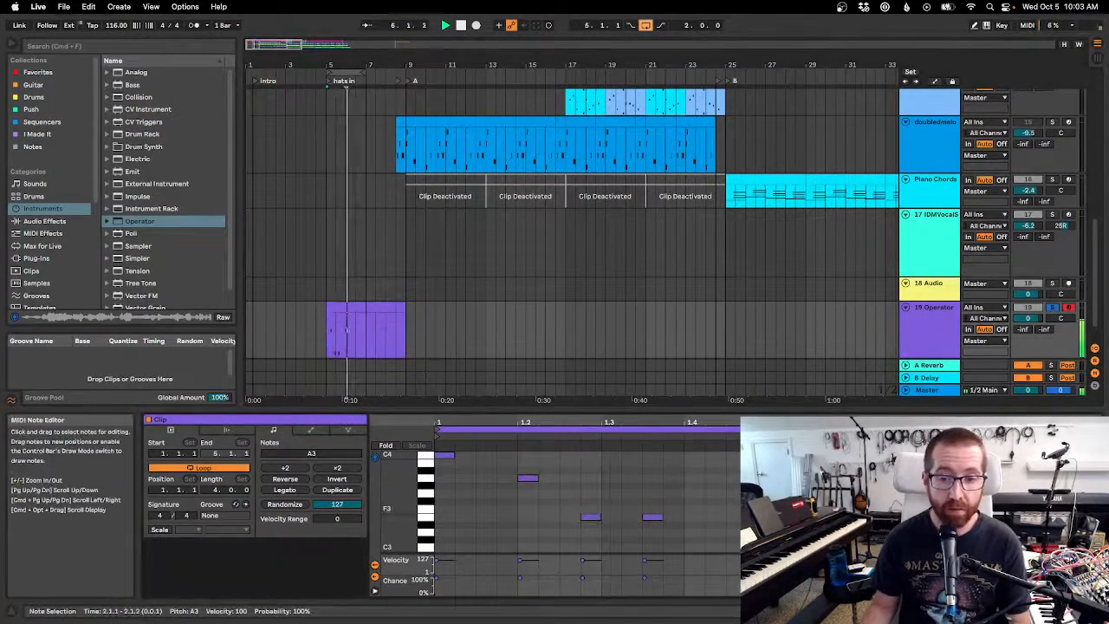
double_click(889, 485)
double_click(843, 517)
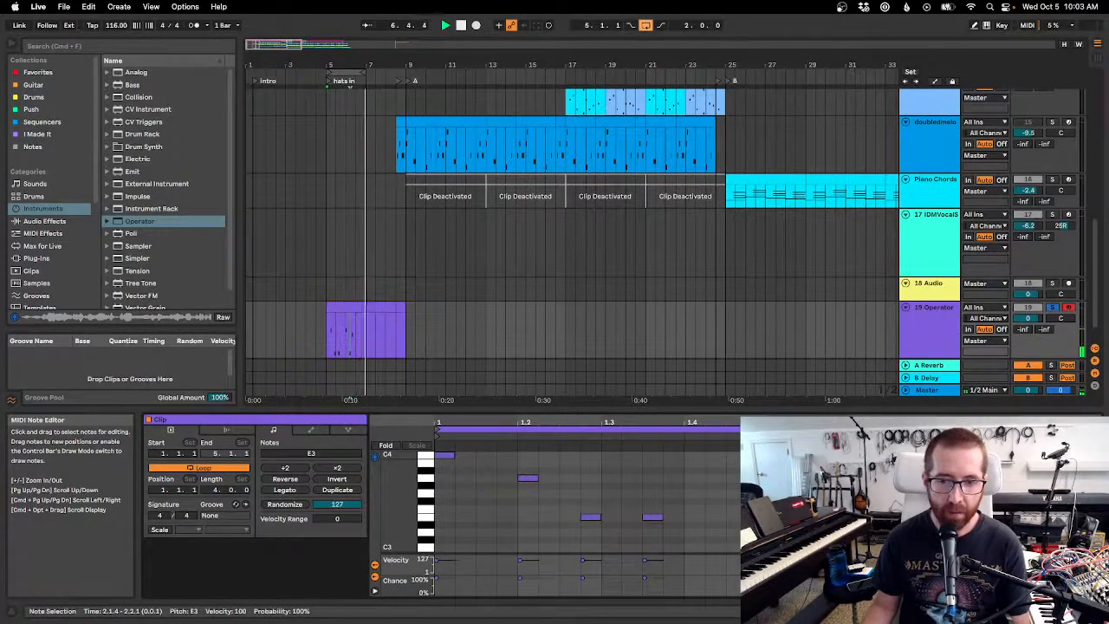
Examine the Operator track by alternating between its clip notes and its device settings, including a brief look at the Session View.
click(887, 353)
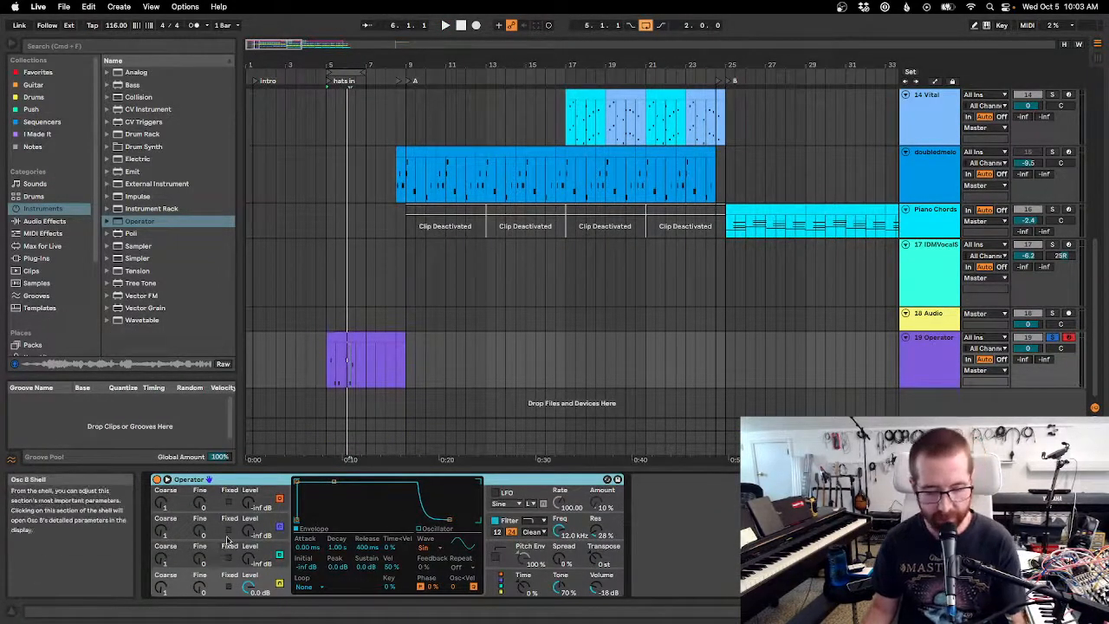
key(shift+Tab)
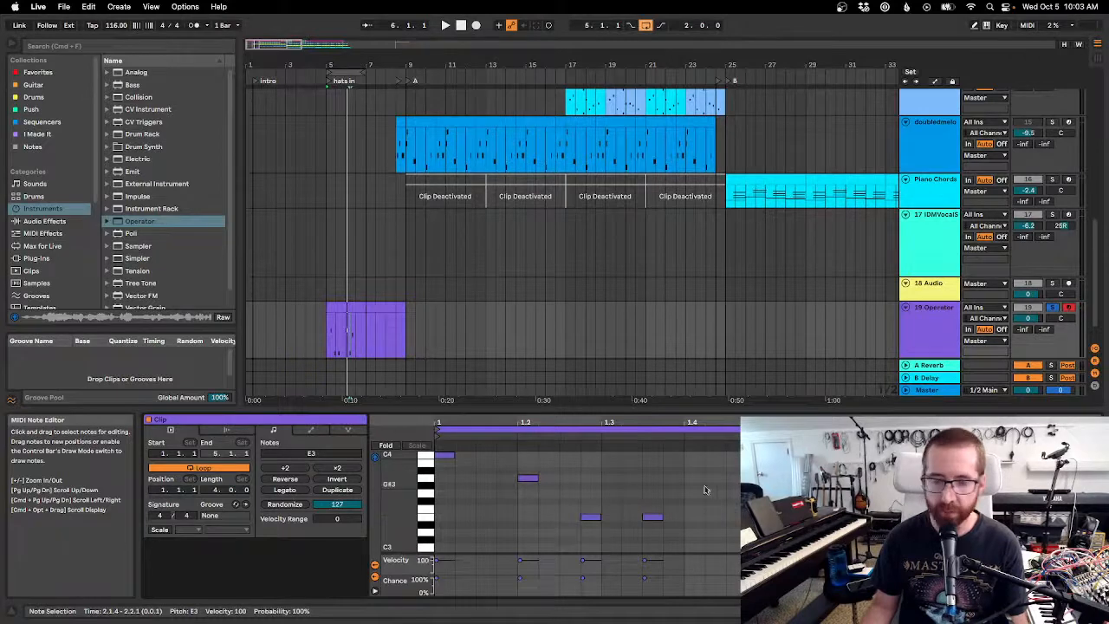
key(shift+Tab)
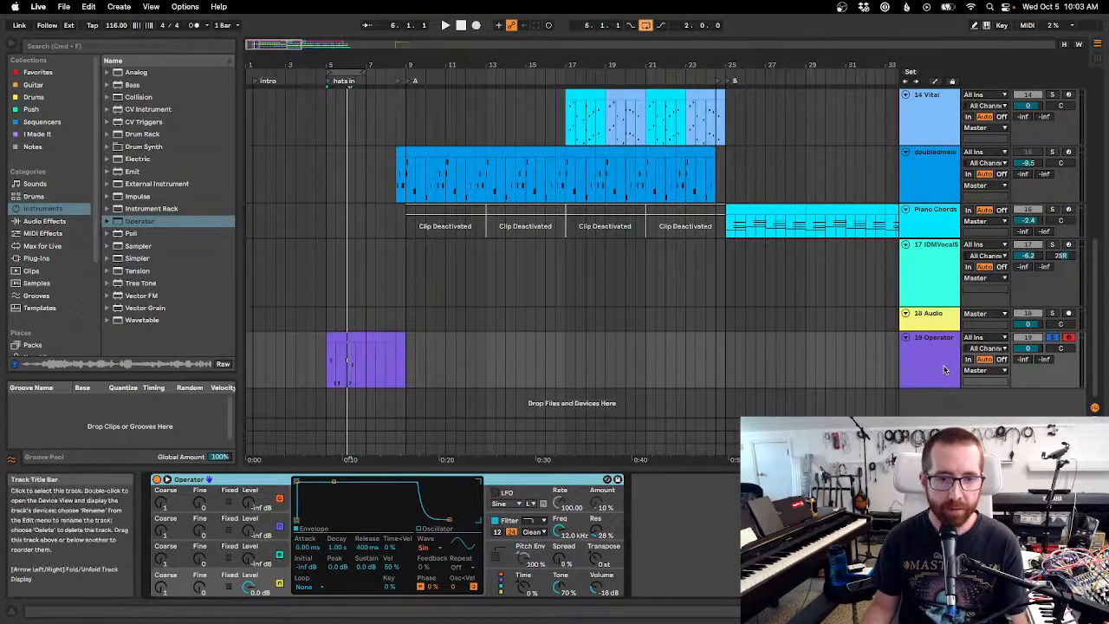
key(shift+Tab)
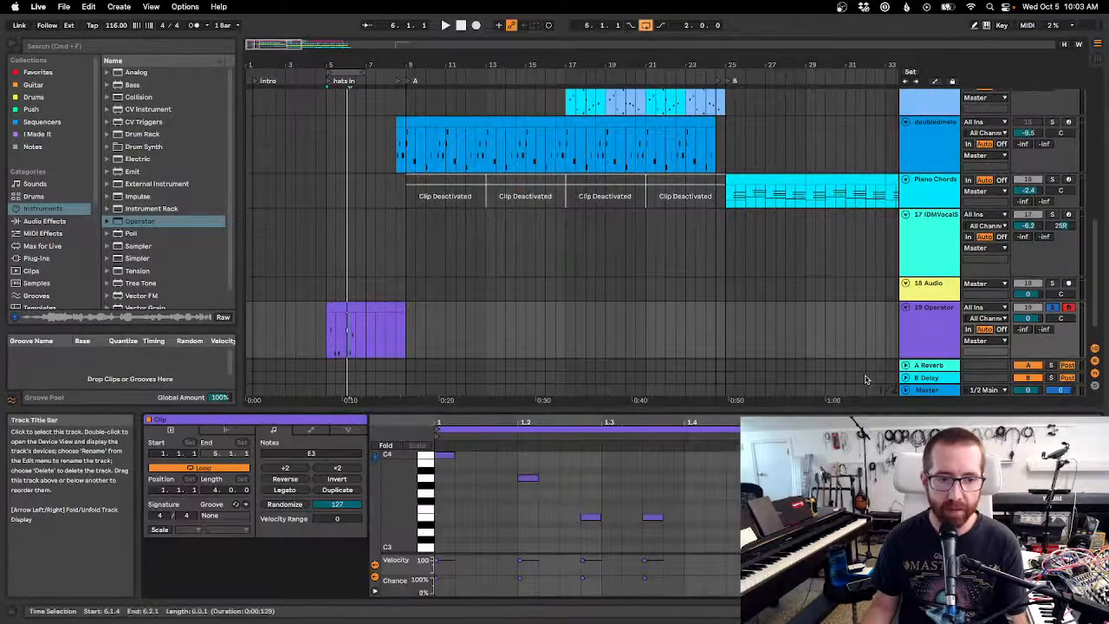
key(shift+Tab)
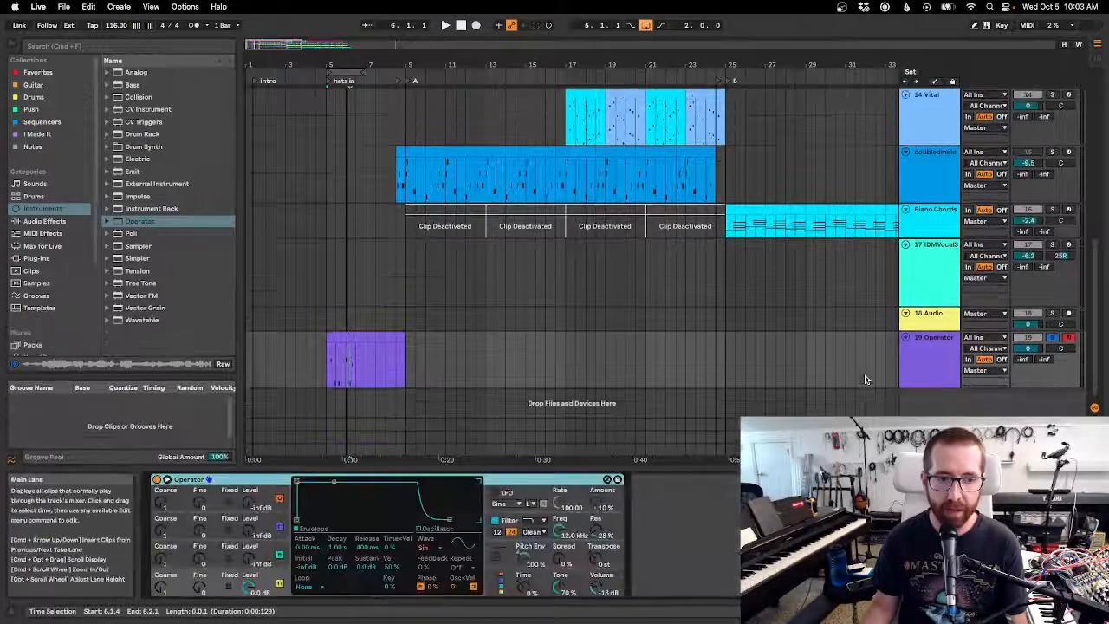
click(936, 369)
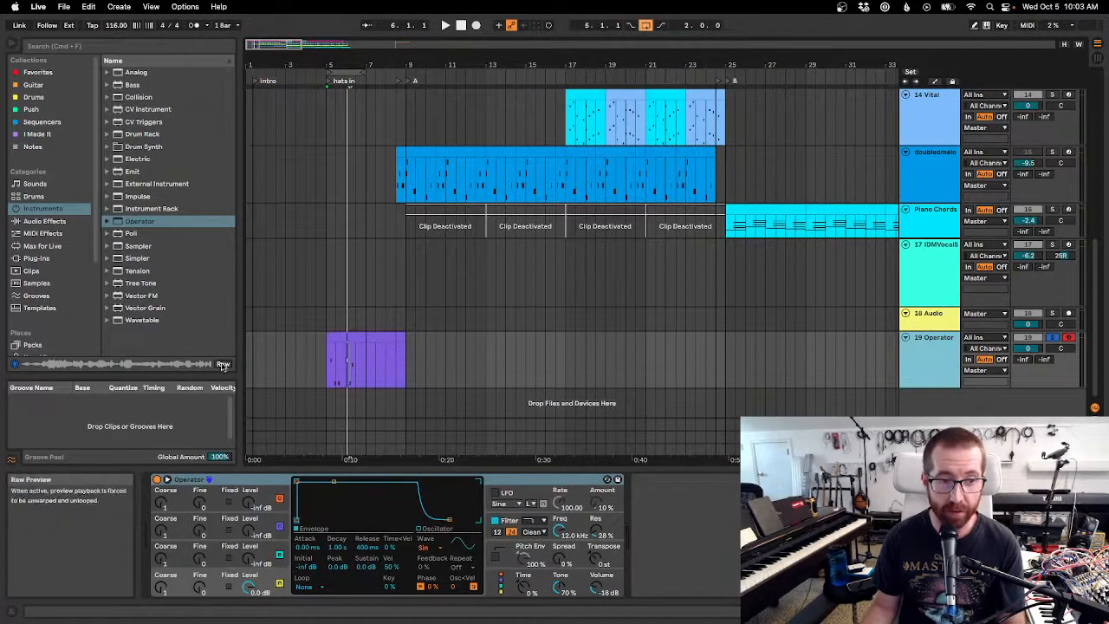
key(Tab)
key(Tab)
key(shift+Tab)
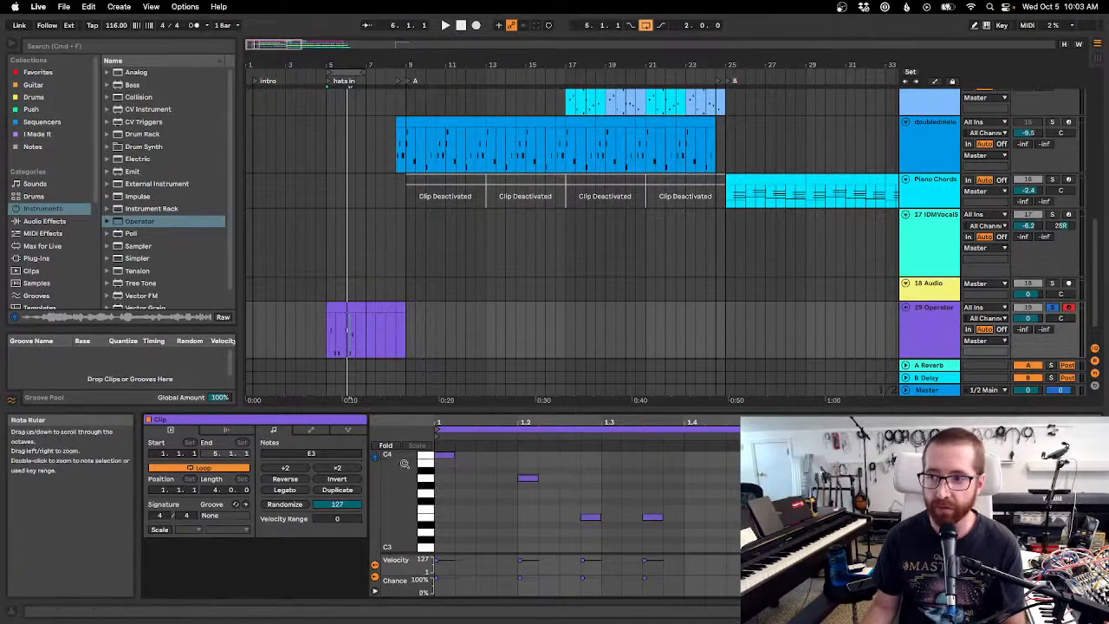
key(shift+Tab)
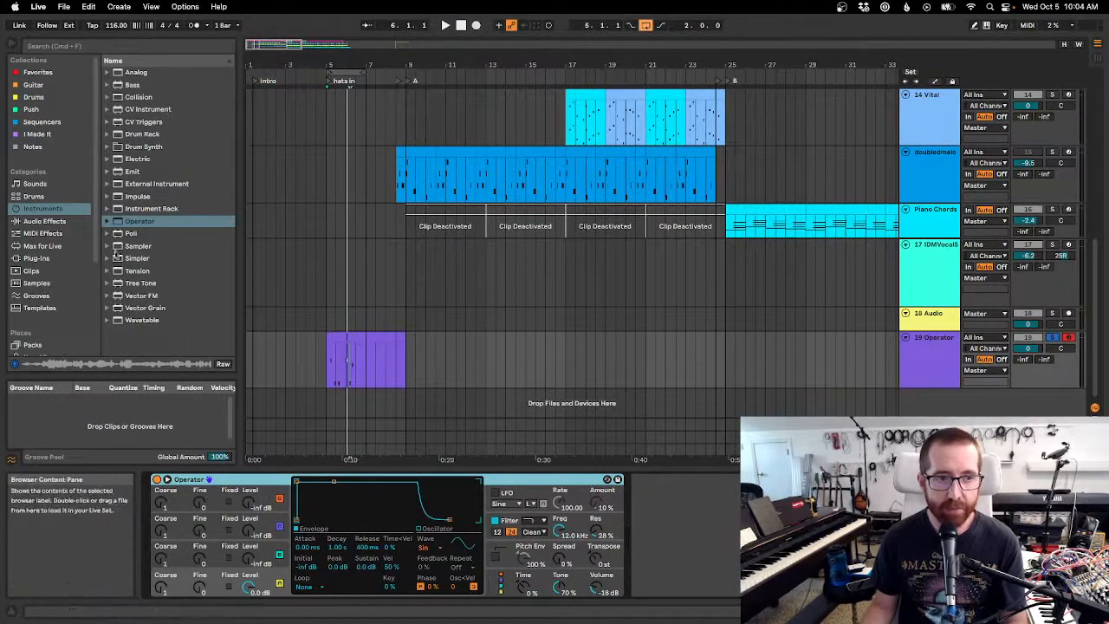
Add the Redux preset Chiptune Filter after Operator on the Operator track while its clip loops.
click(48, 222)
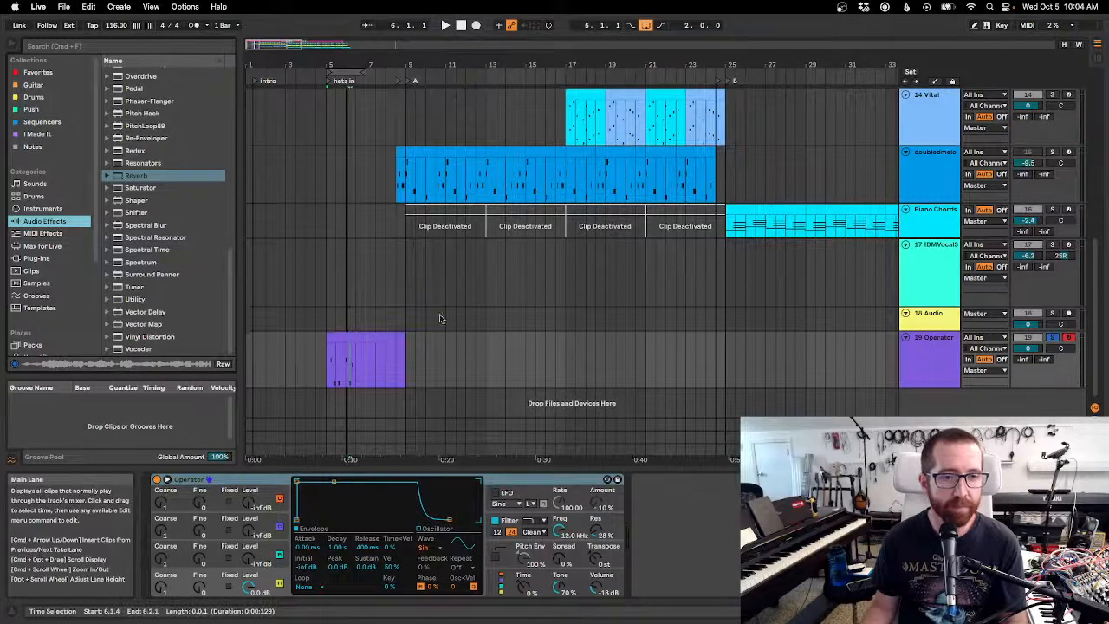
click(343, 340)
key(space)
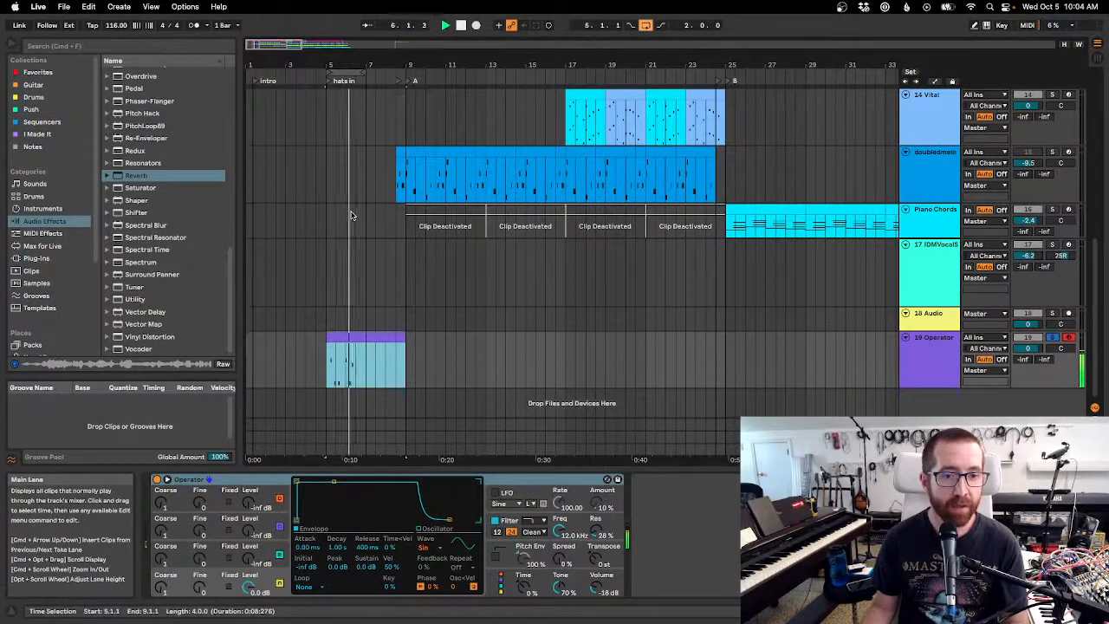
click(117, 151)
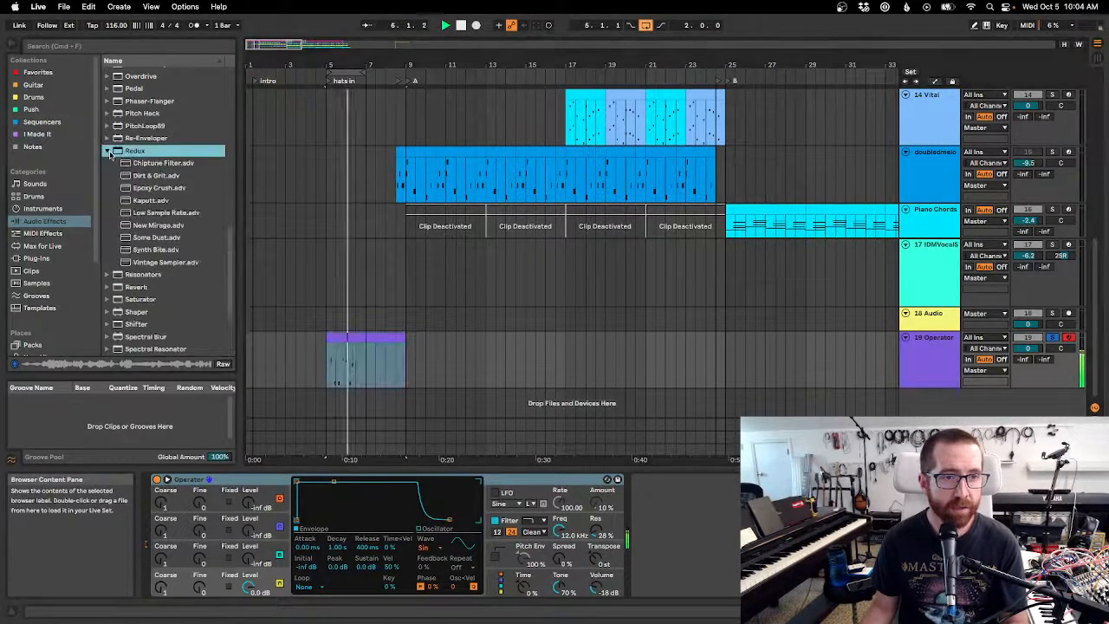
click(154, 176)
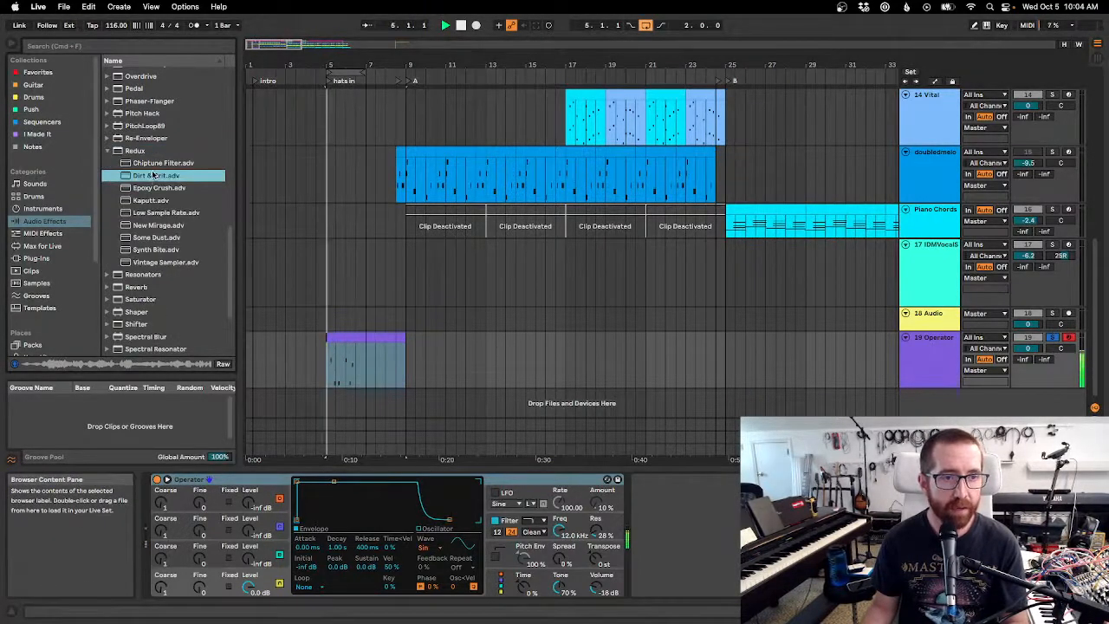
click(149, 164)
drag(693, 518, 693, 520)
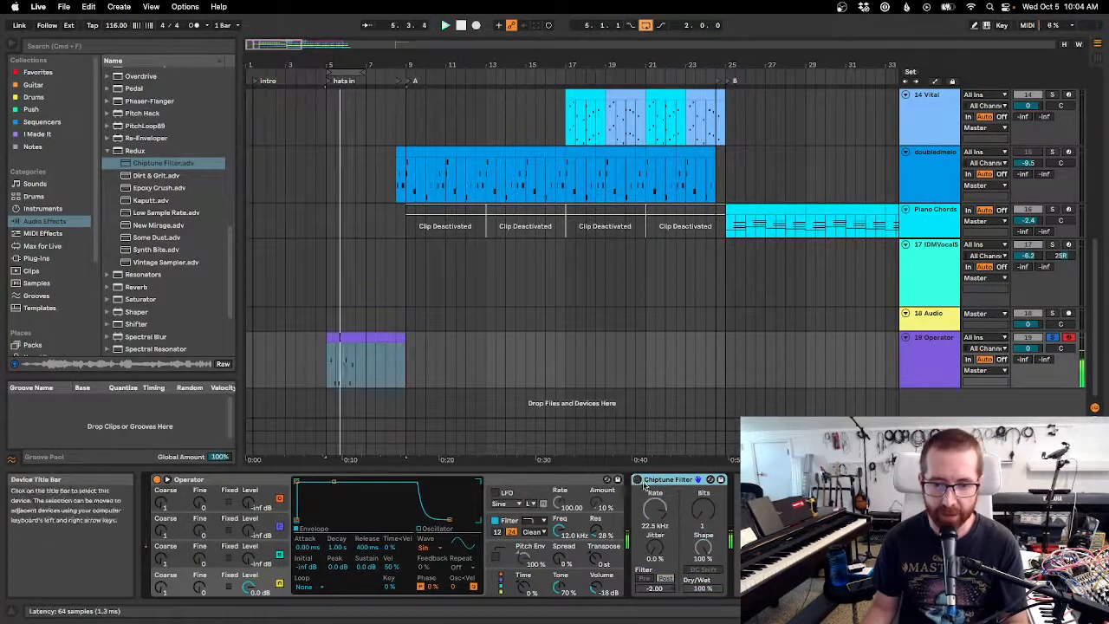
Compare the looped Operator clip with Chiptune Filter on and off, leaving the effect deactivated.
click(639, 481)
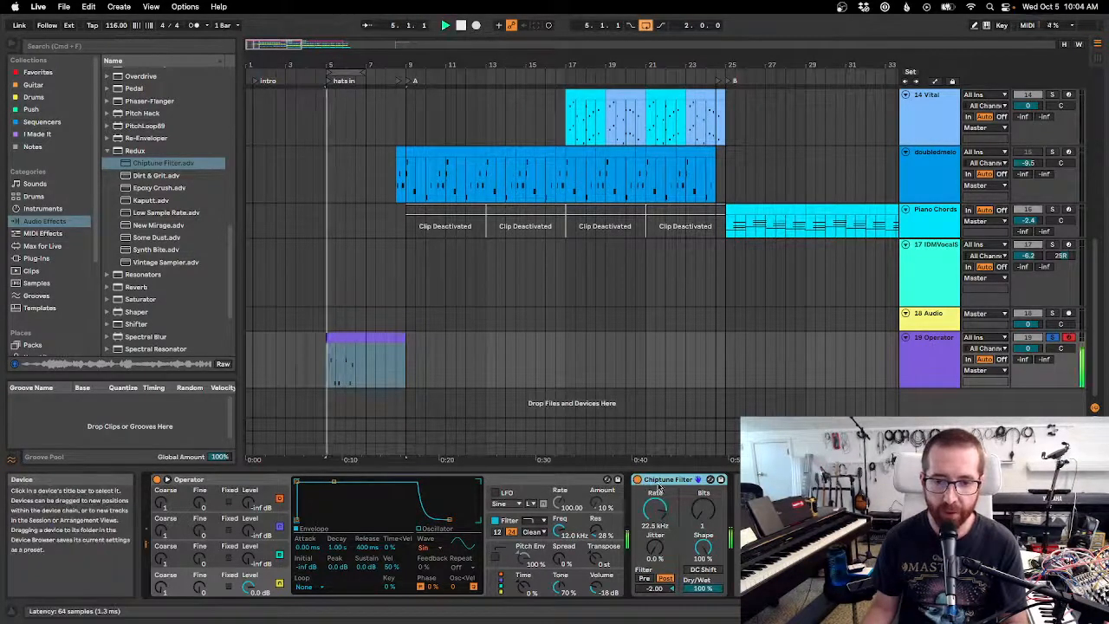
click(639, 480)
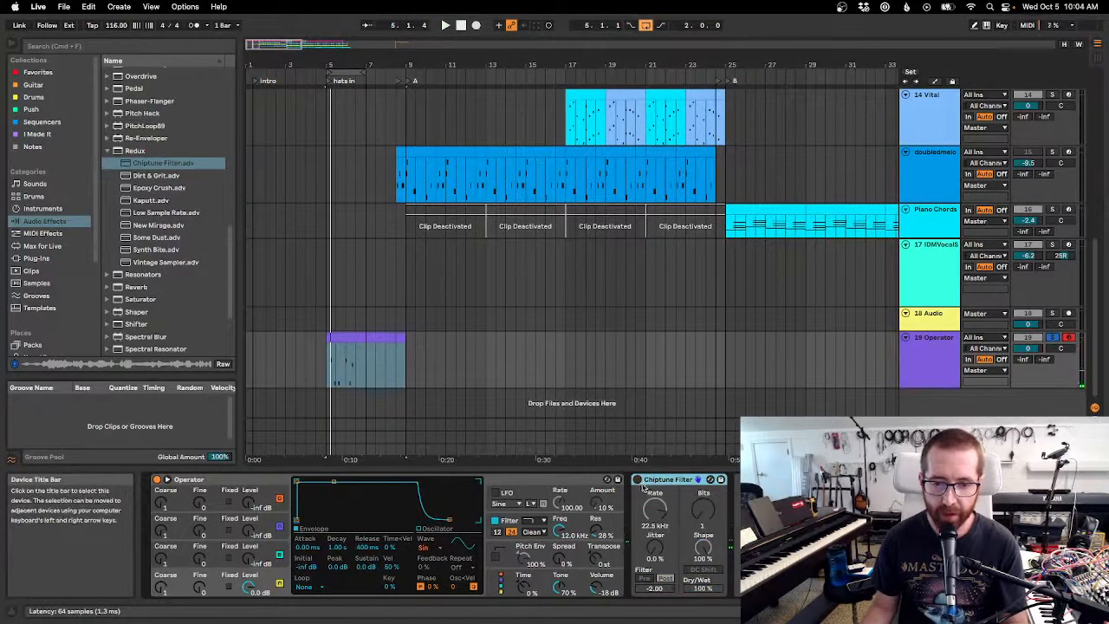
click(638, 481)
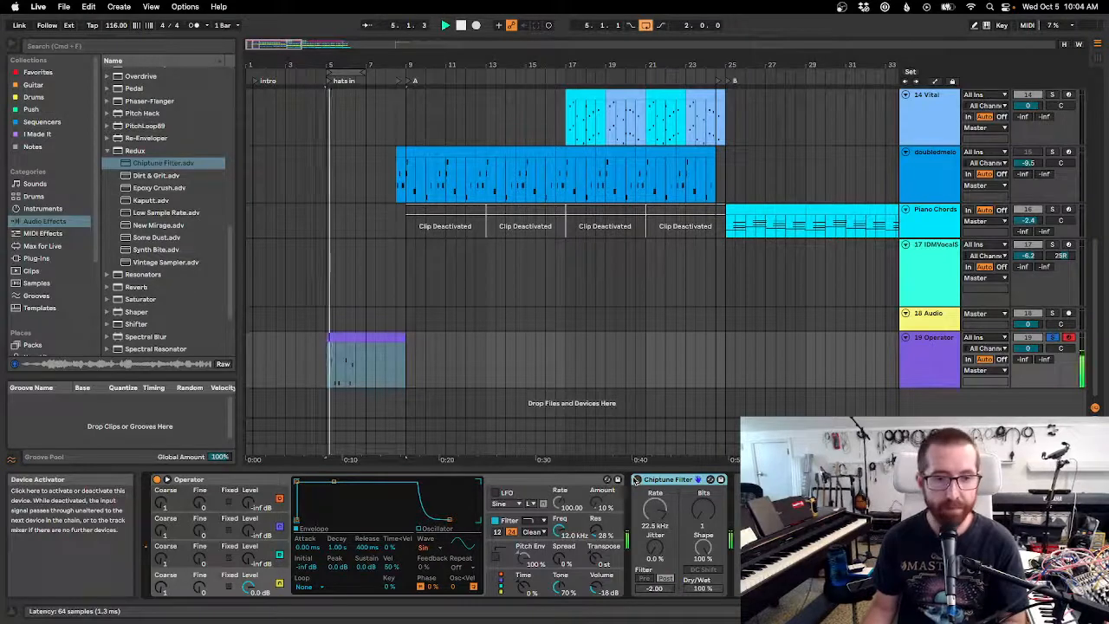
Add a Delay audio effect after Chiptune Filter in the Operator track's device chain.
click(107, 152)
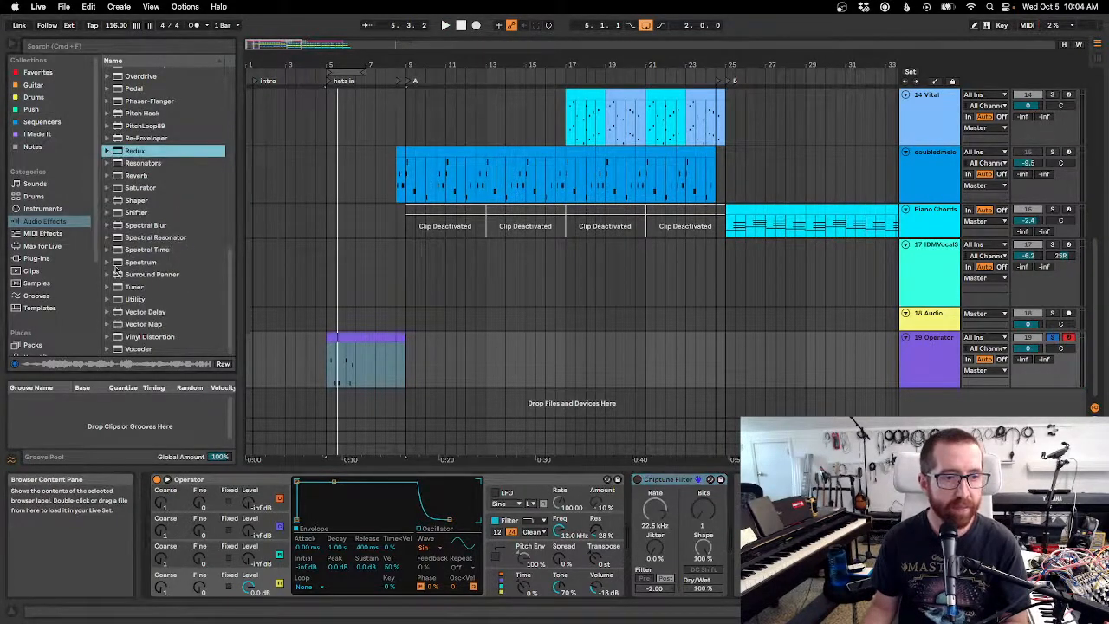
scroll(127, 209, up, 6)
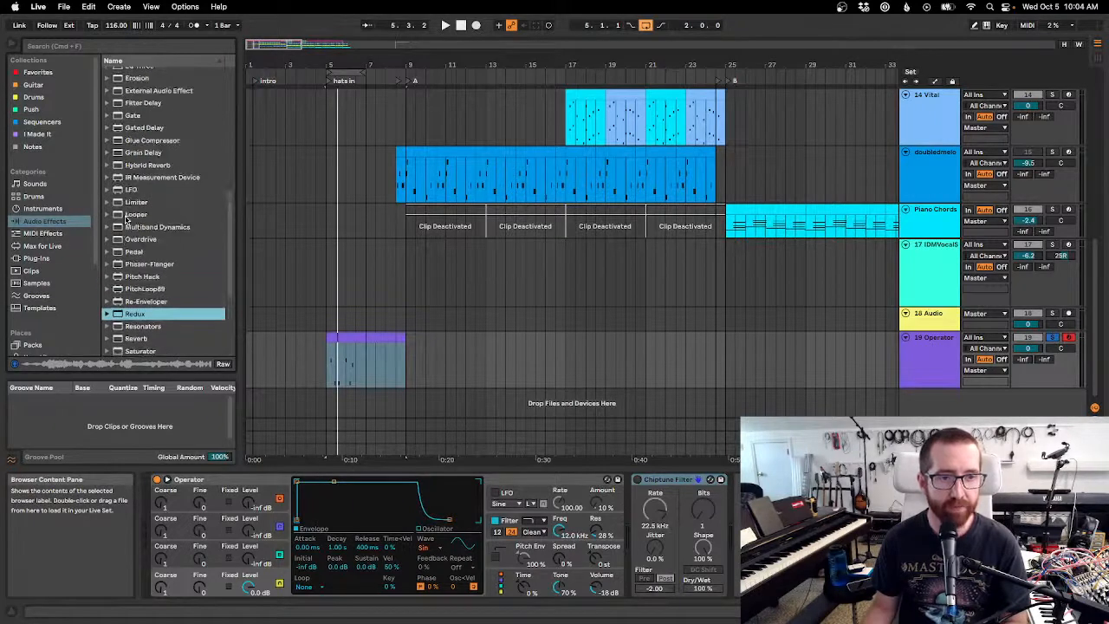
scroll(127, 217, up, 6)
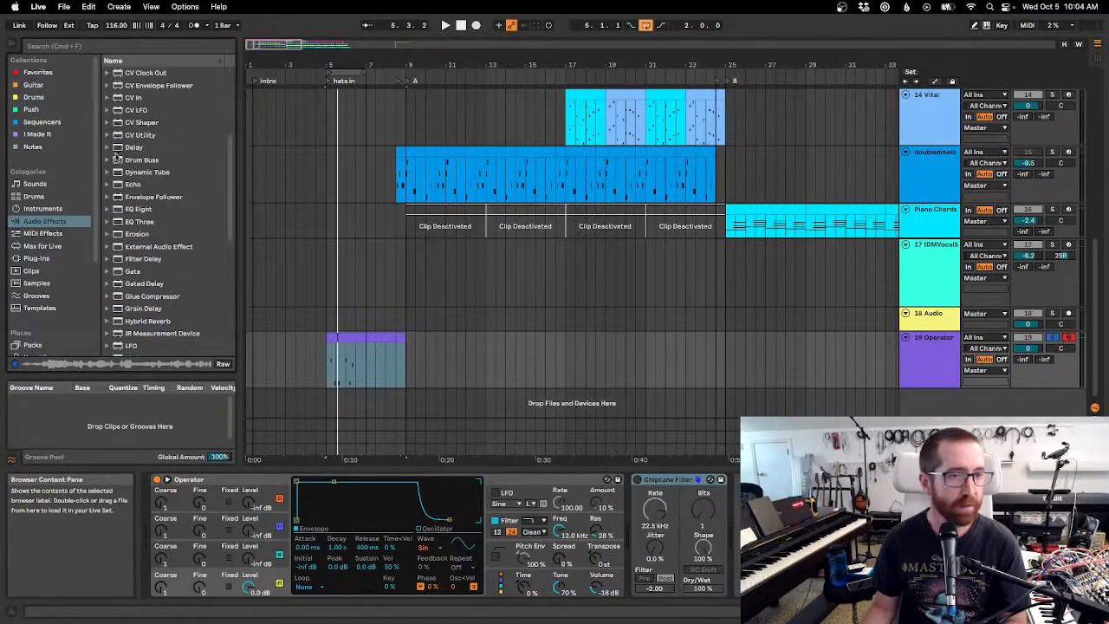
click(130, 148)
drag(130, 148, 780, 533)
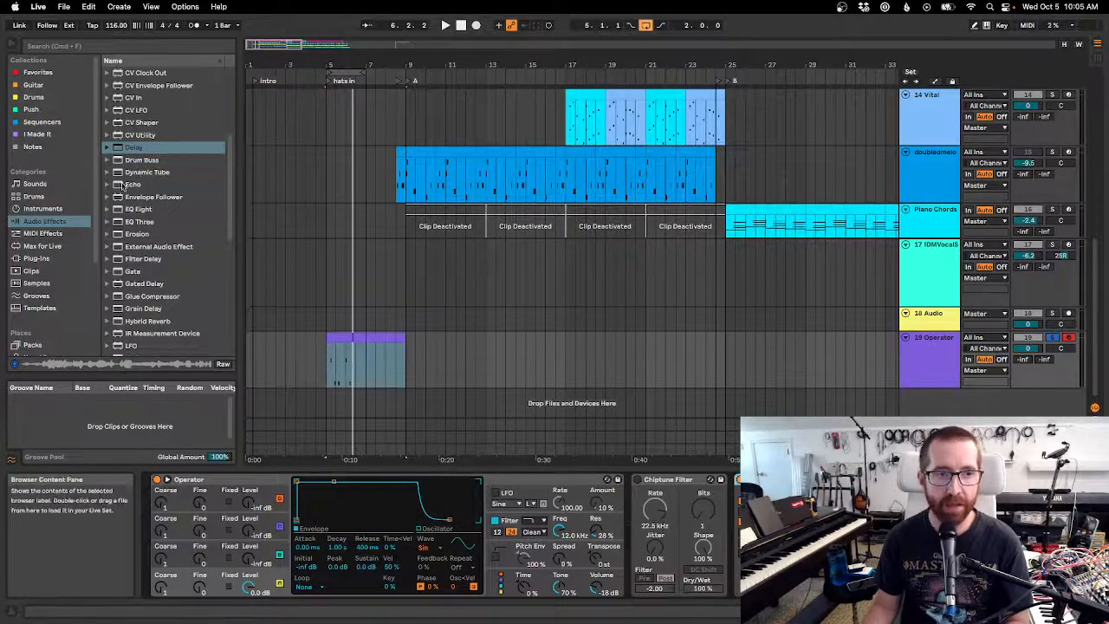
Try a Filter Delay at the end of the Operator track's device chain and delete it.
click(132, 262)
drag(132, 261, 1044, 511)
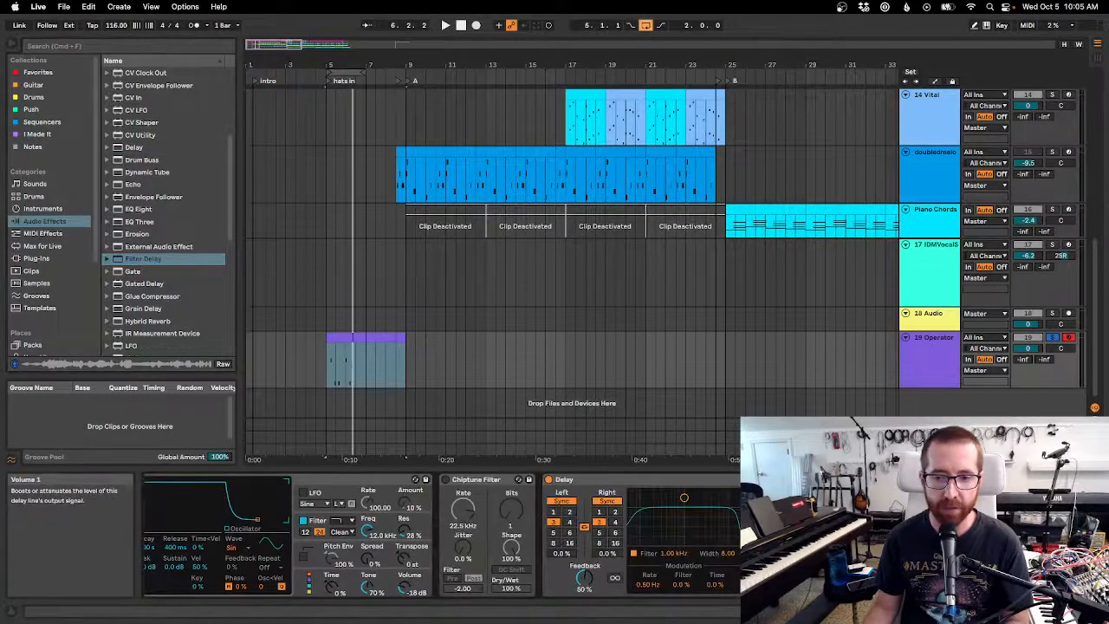
key(Delete)
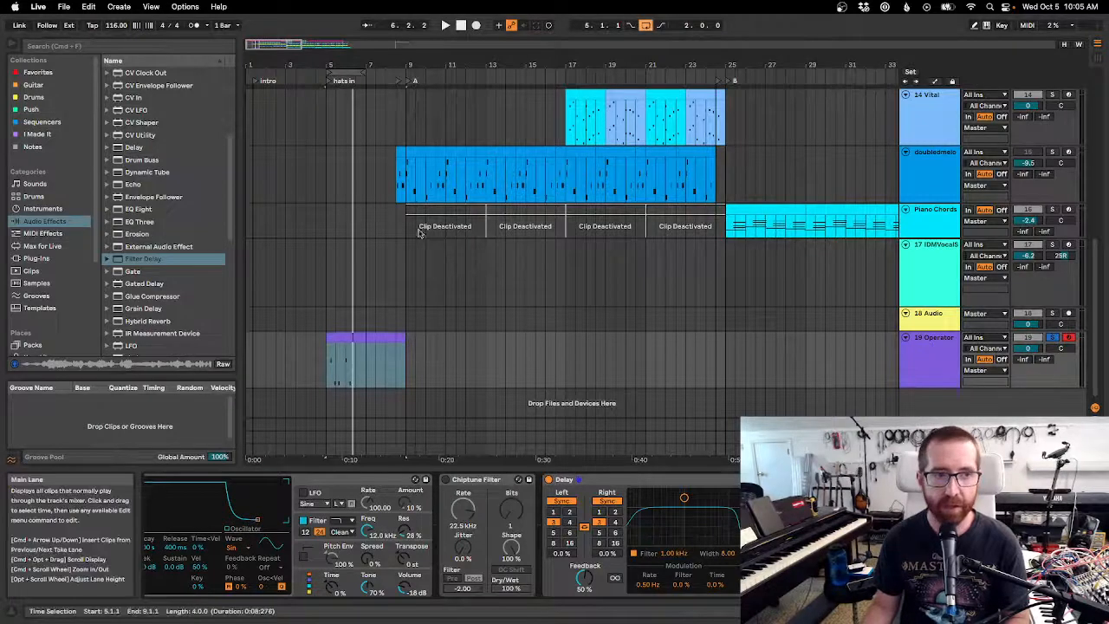
Look through the full list of audio effects for another effect to use on the Operator track.
click(33, 224)
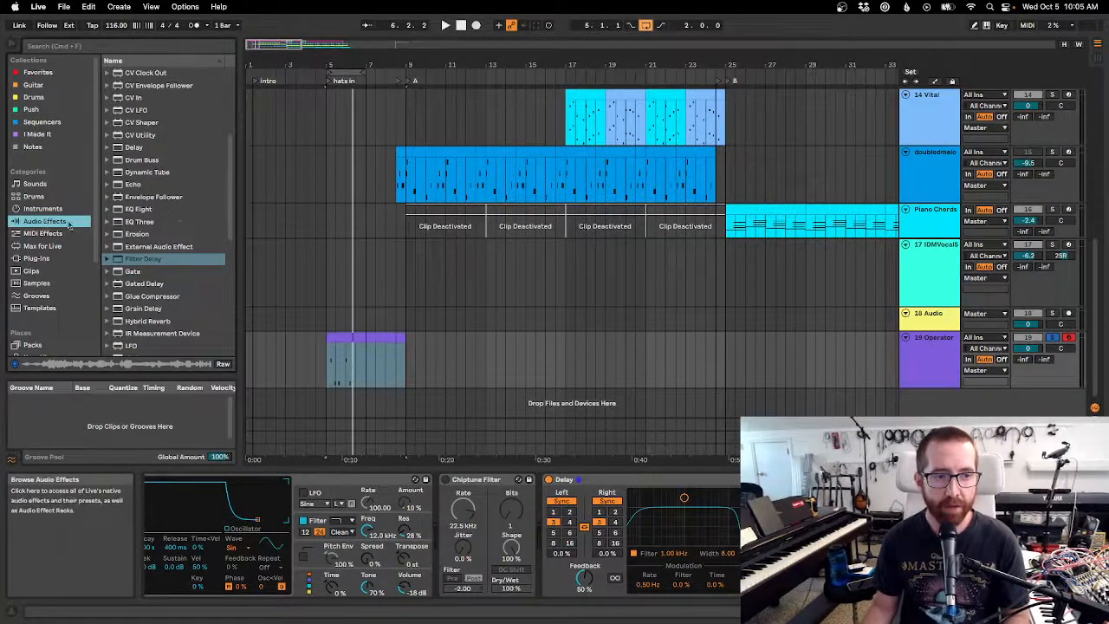
scroll(169, 234, up, 5)
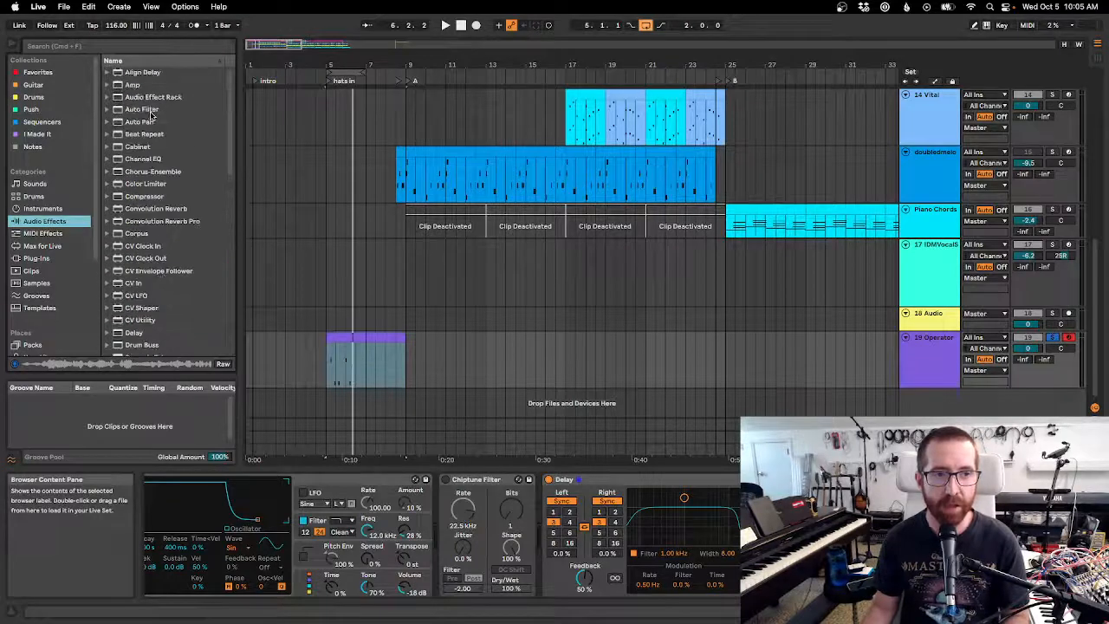
scroll(151, 115, down, 10)
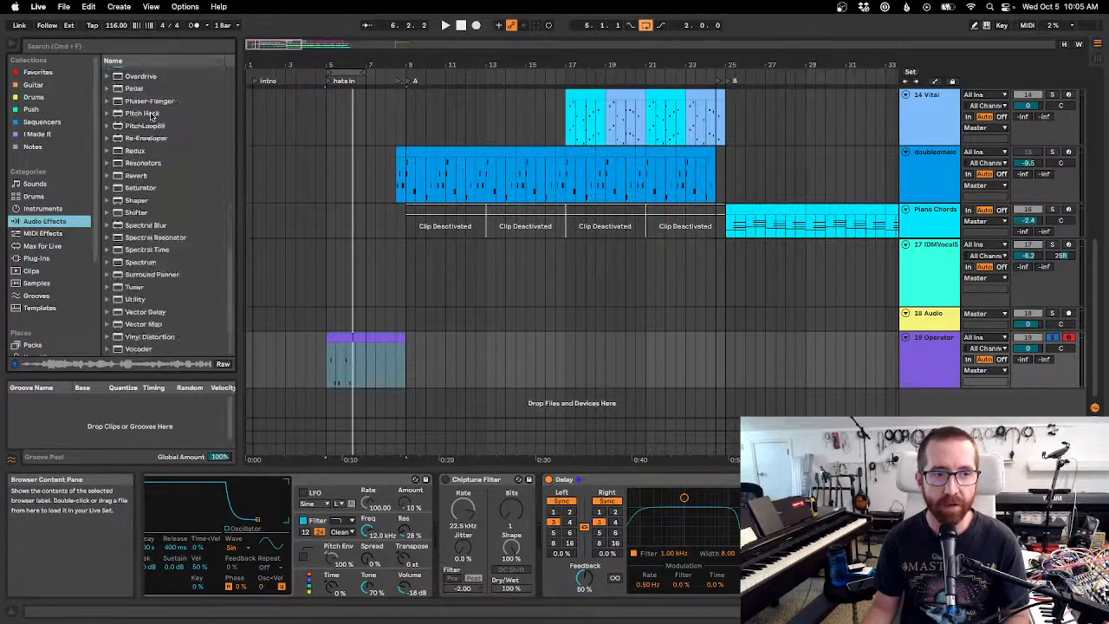
scroll(182, 213, up, 10)
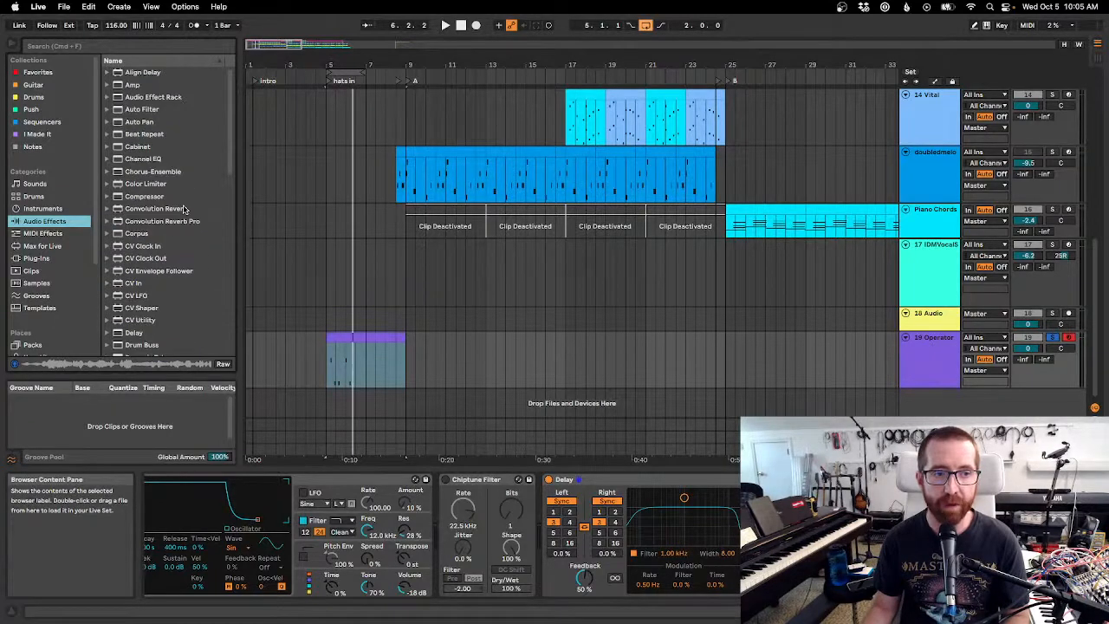
scroll(184, 209, down, 15)
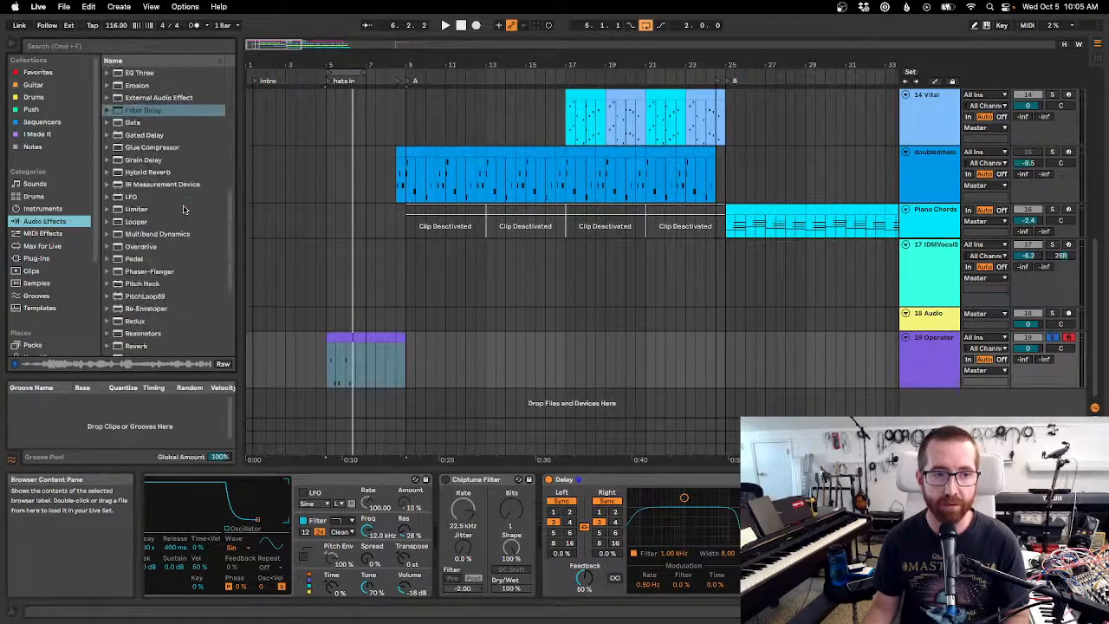
scroll(184, 210, down, 3)
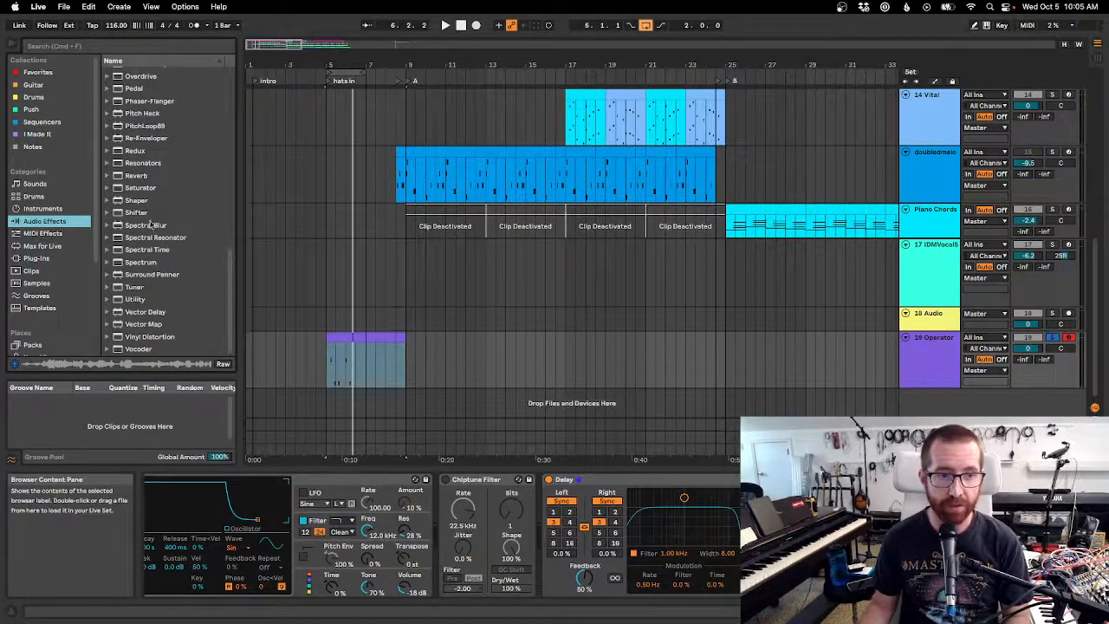
scroll(155, 212, up, 15)
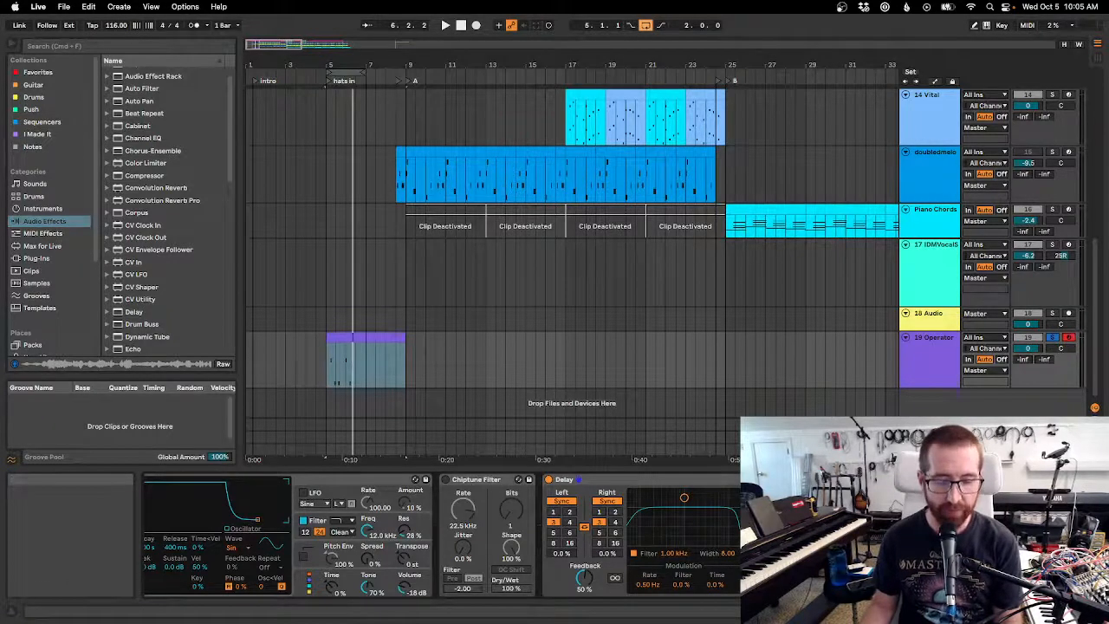
Review the Operator clip's notes and the track's device chain, and audition the looped clip.
key(shift+Tab)
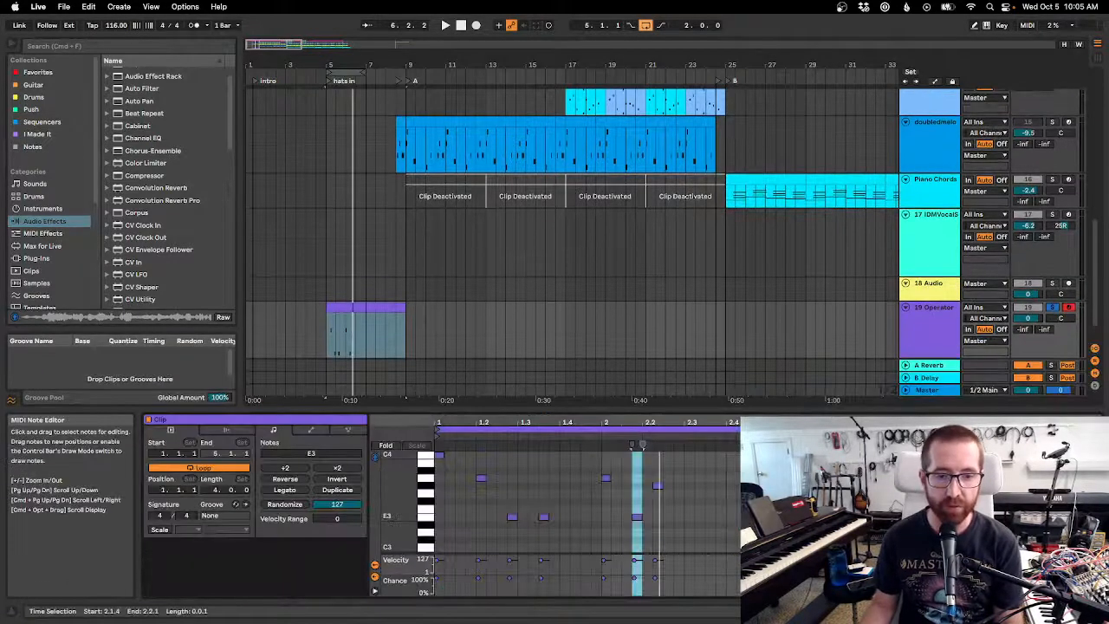
click(338, 310)
key(shift+Tab)
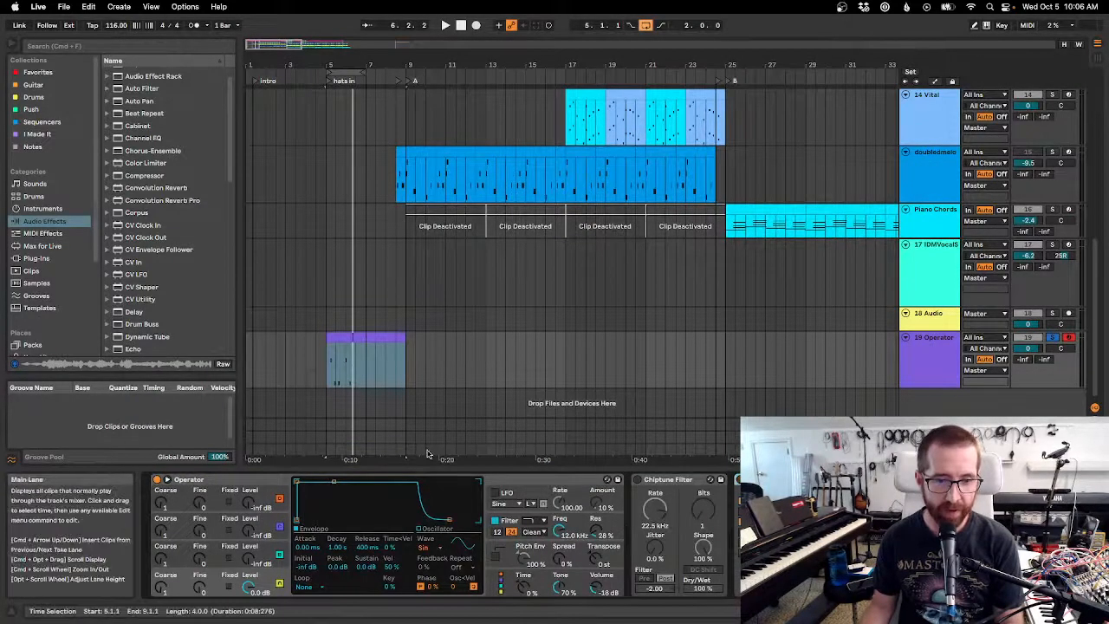
key(shift+Tab)
click(359, 310)
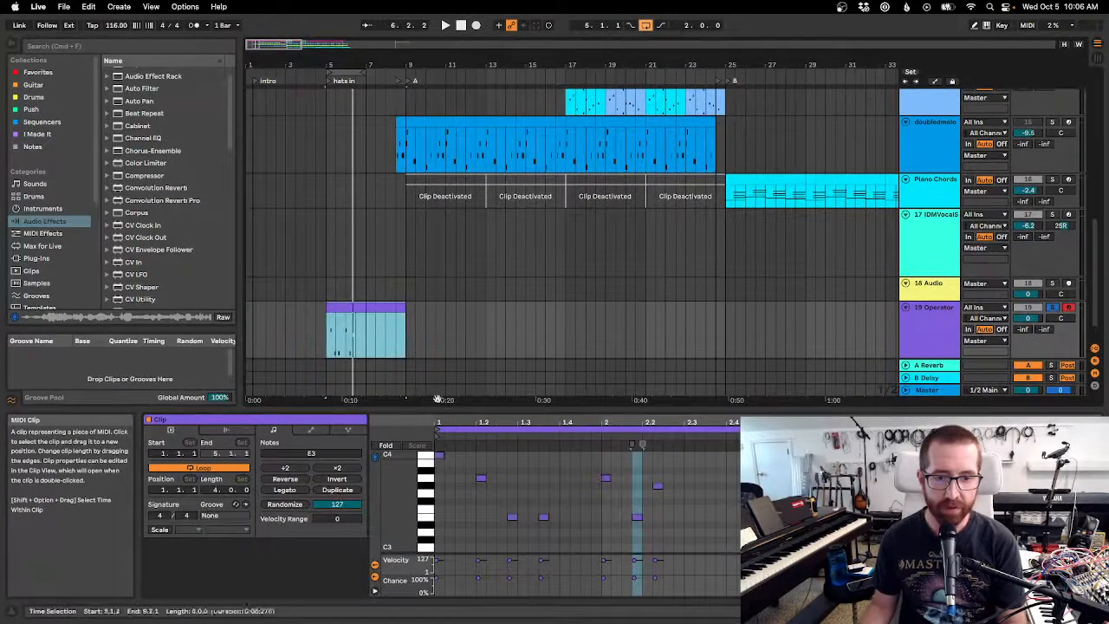
key(space)
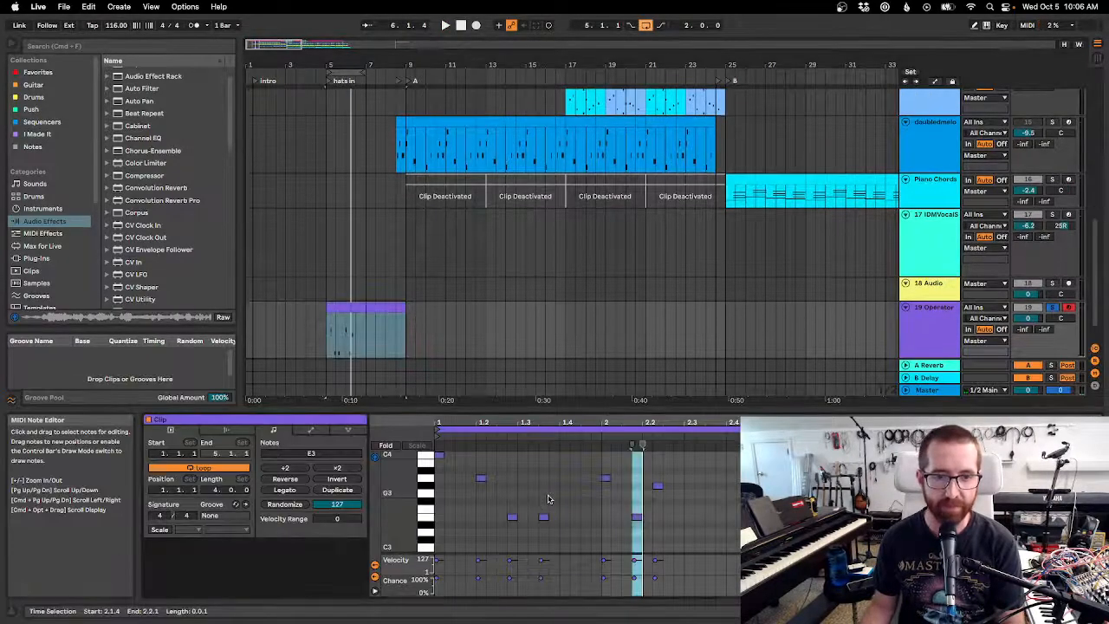
Open the BRS_Radio_Channel_Change clip leading into section A on track 11 and increase that track's height.
scroll(572, 481, up, 5)
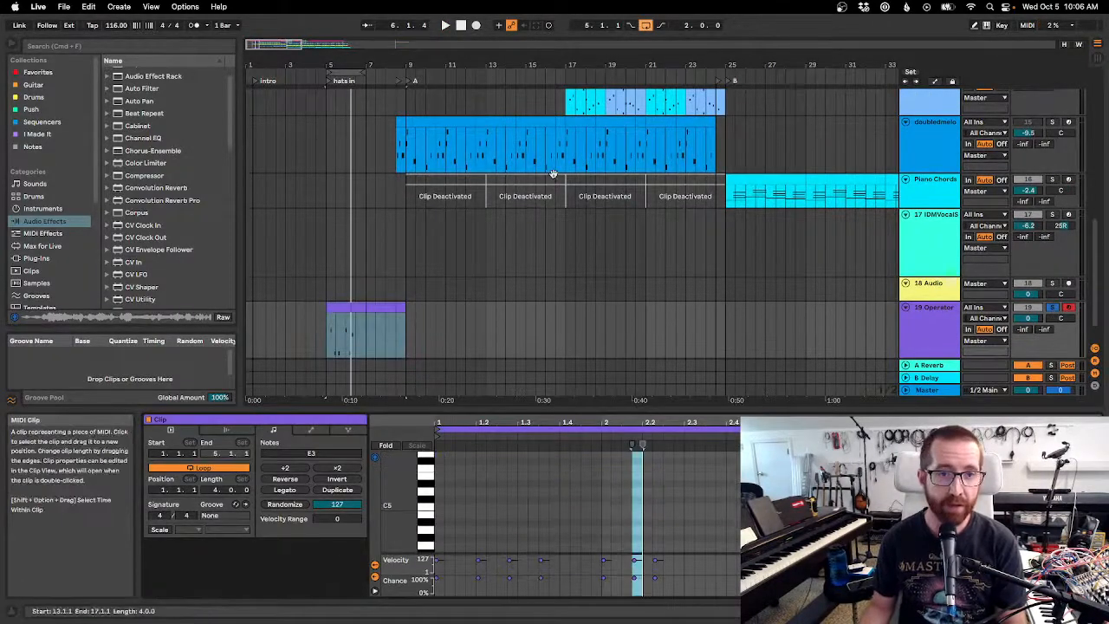
scroll(968, 258, up, 1)
scroll(826, 336, up, 10)
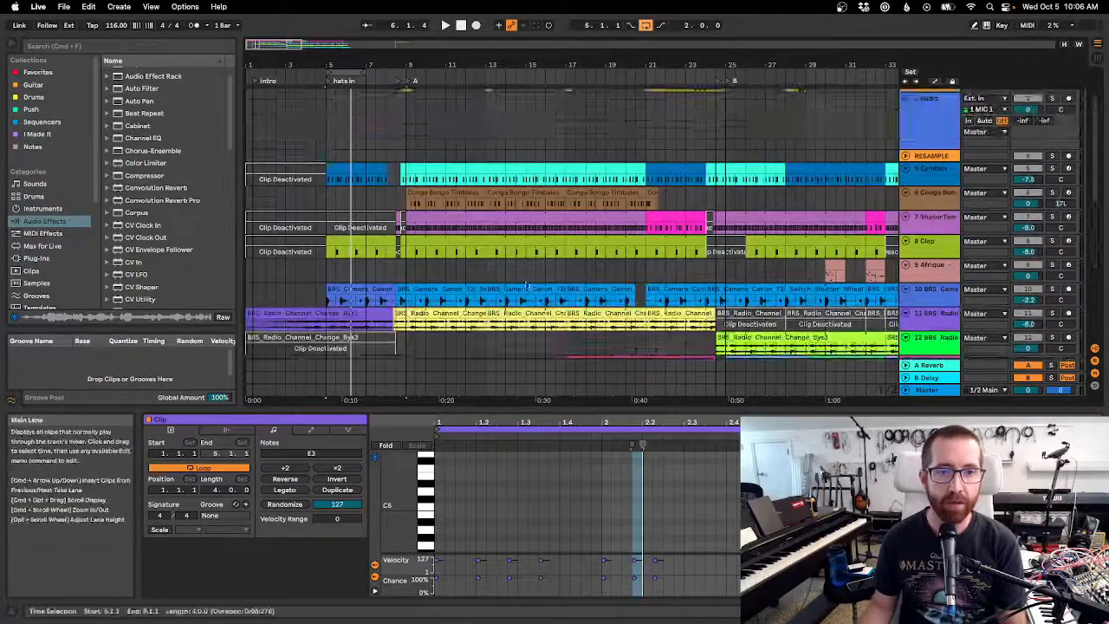
click(409, 315)
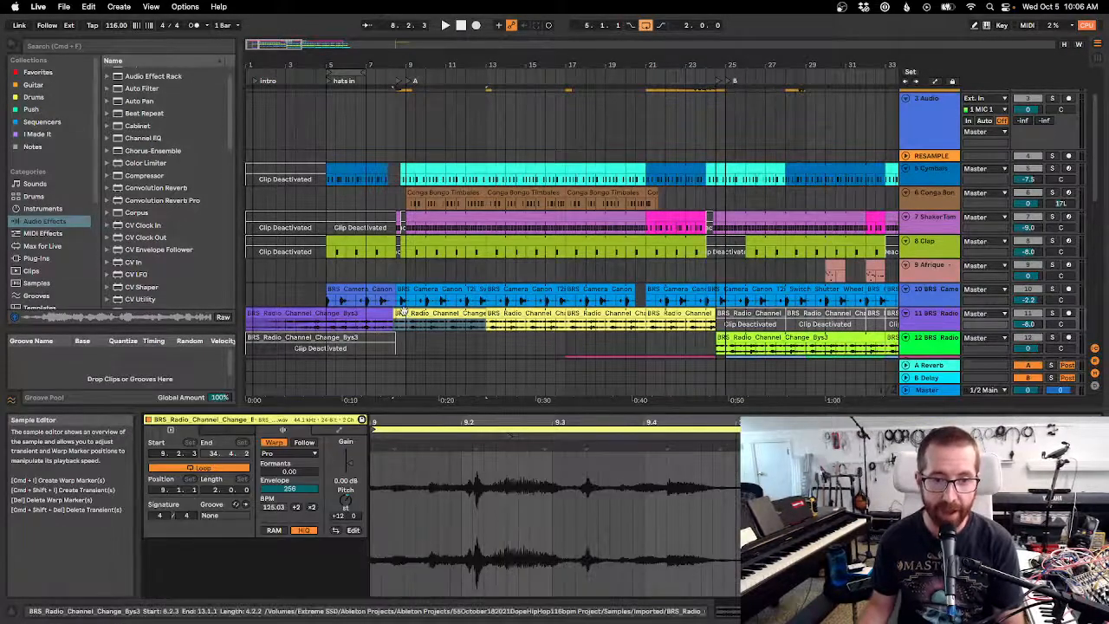
drag(953, 332, 953, 396)
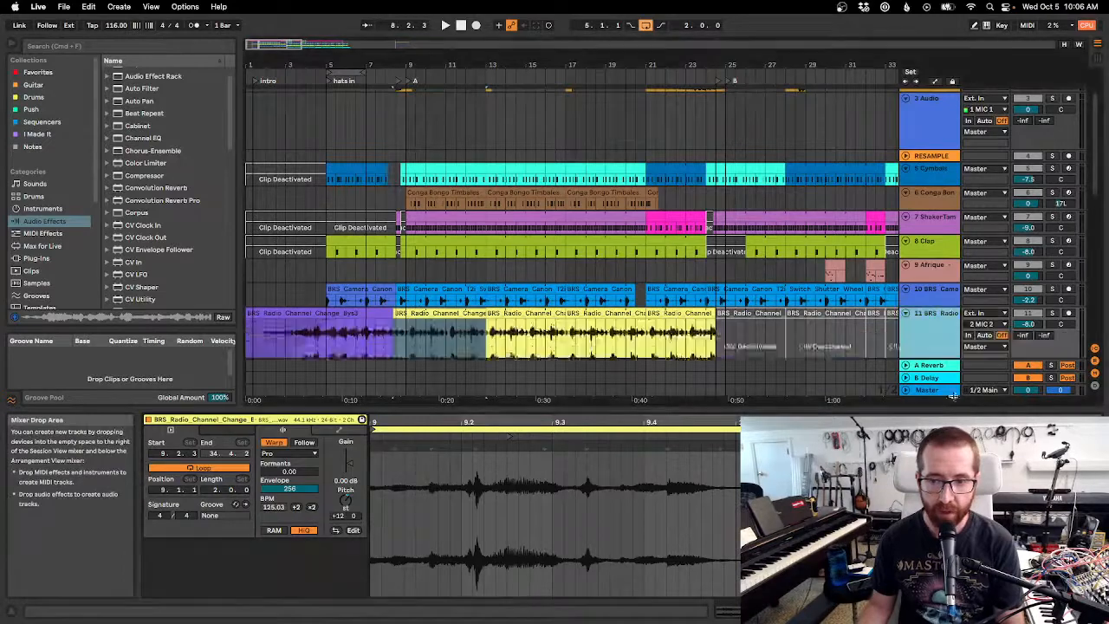
Examine the device chain of track 11, including its two Auto Filters and Multiband Dynamics.
scroll(433, 262, down, 5)
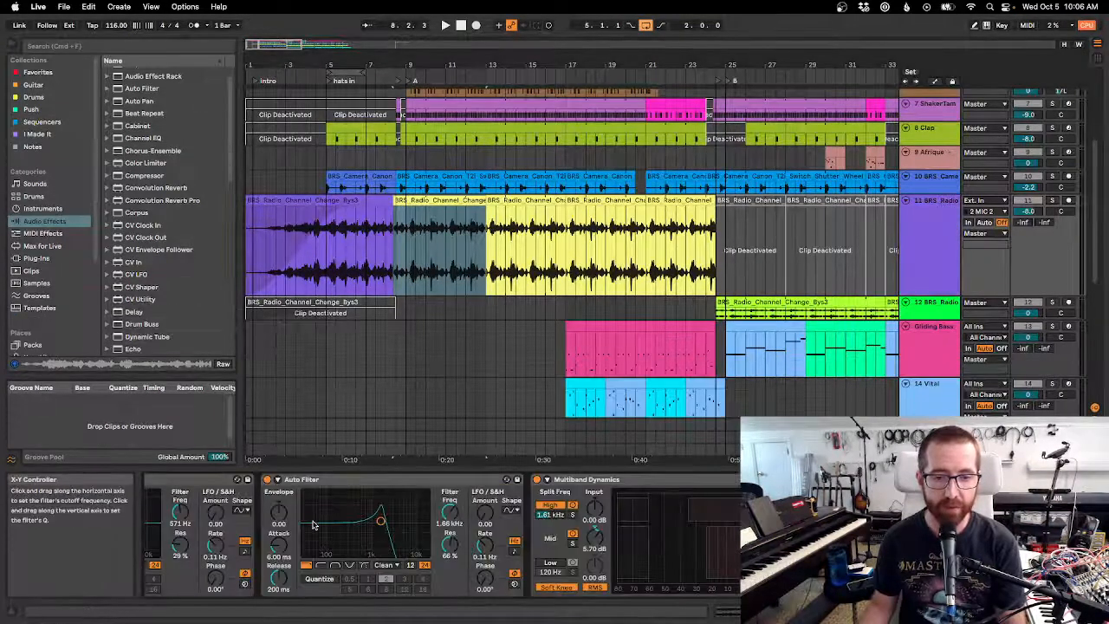
scroll(313, 524, left, 4)
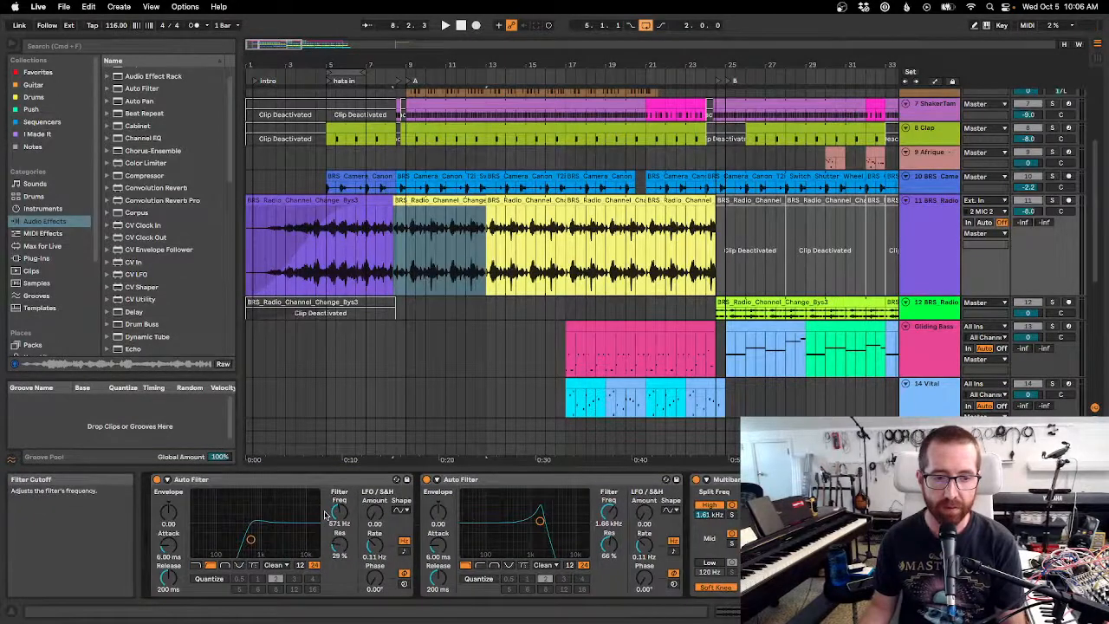
scroll(325, 515, right, 6)
scroll(325, 515, left, 4)
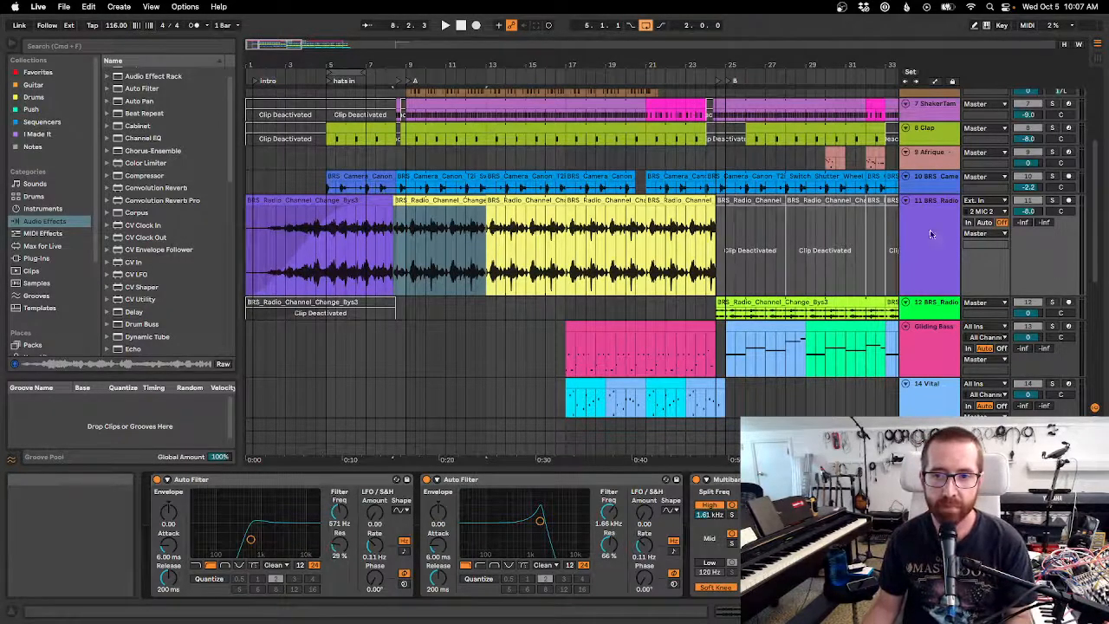
Select the empty 18 Audio track above the Operator track.
scroll(900, 242, down, 5)
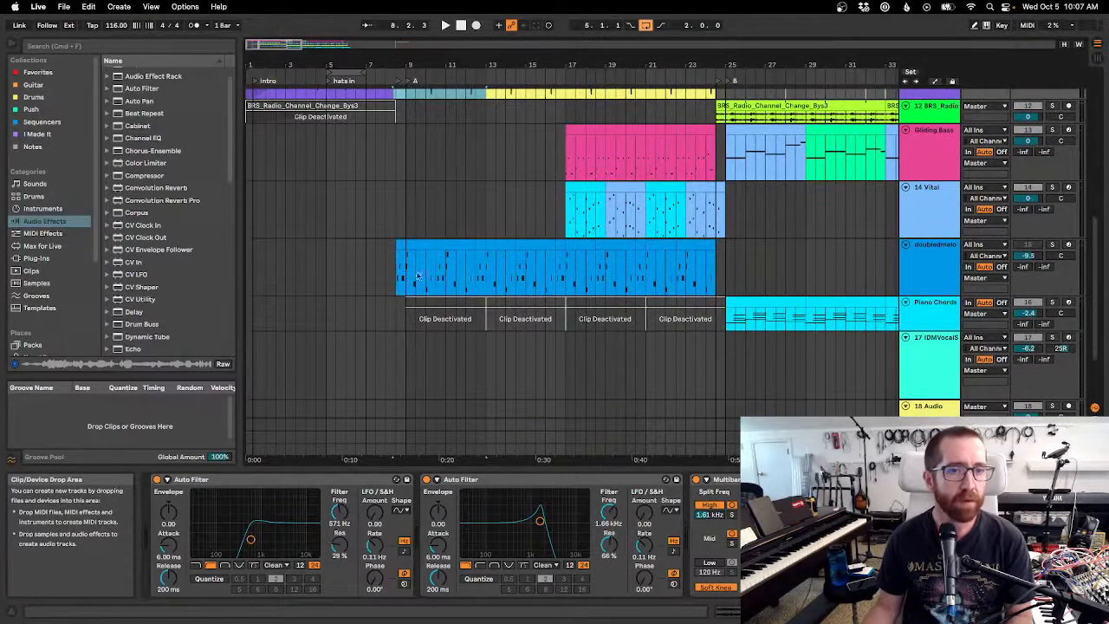
scroll(416, 287, down, 2)
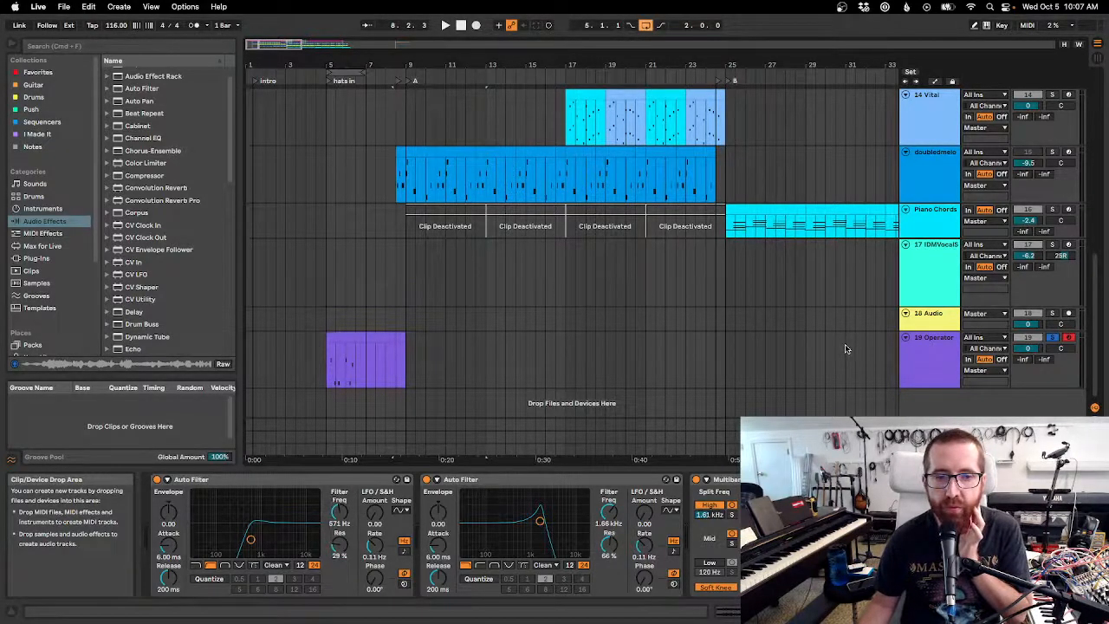
click(931, 322)
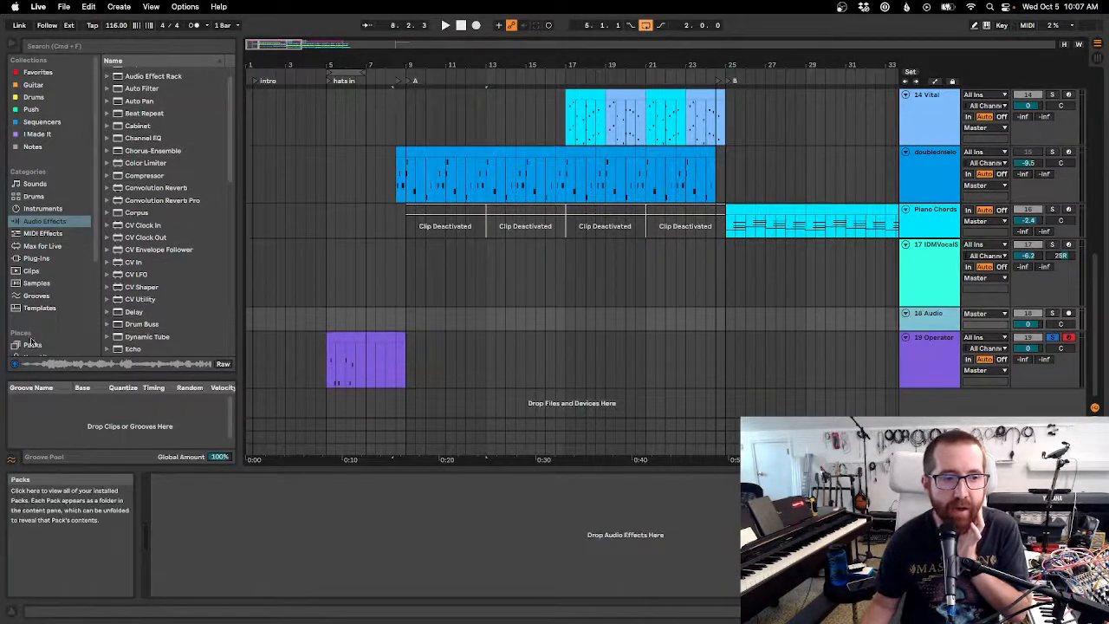
Place the grizzly-bear-growl-eating sample from the Animals folder of BAP Samples on the 18 Audio track, starting at bar 5.
scroll(35, 259, down, 5)
click(36, 267)
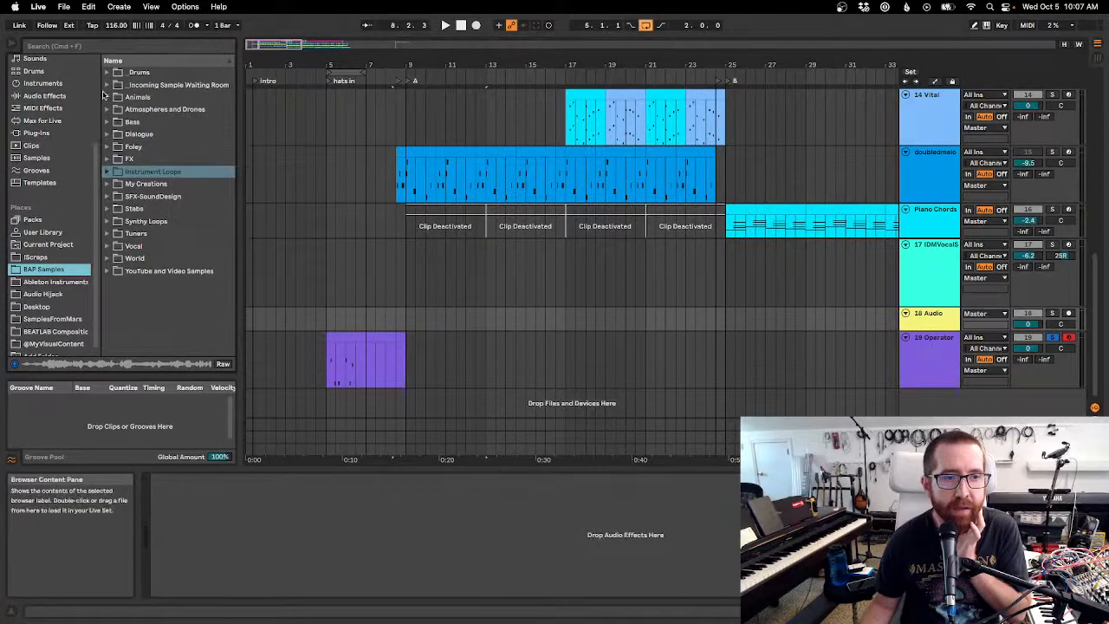
click(108, 96)
click(134, 110)
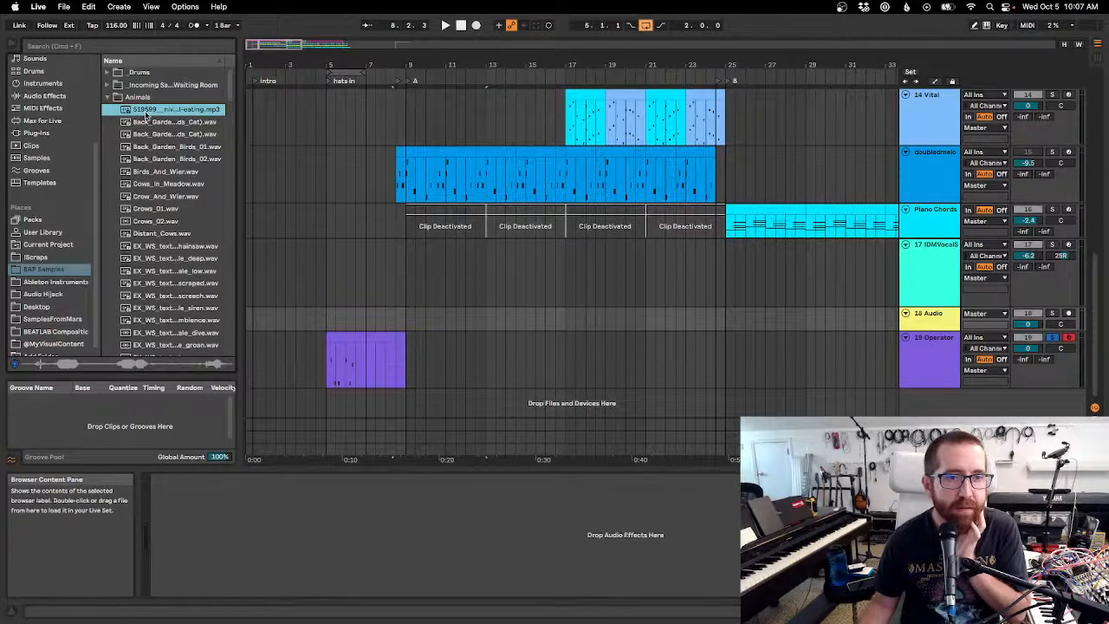
drag(147, 115, 329, 314)
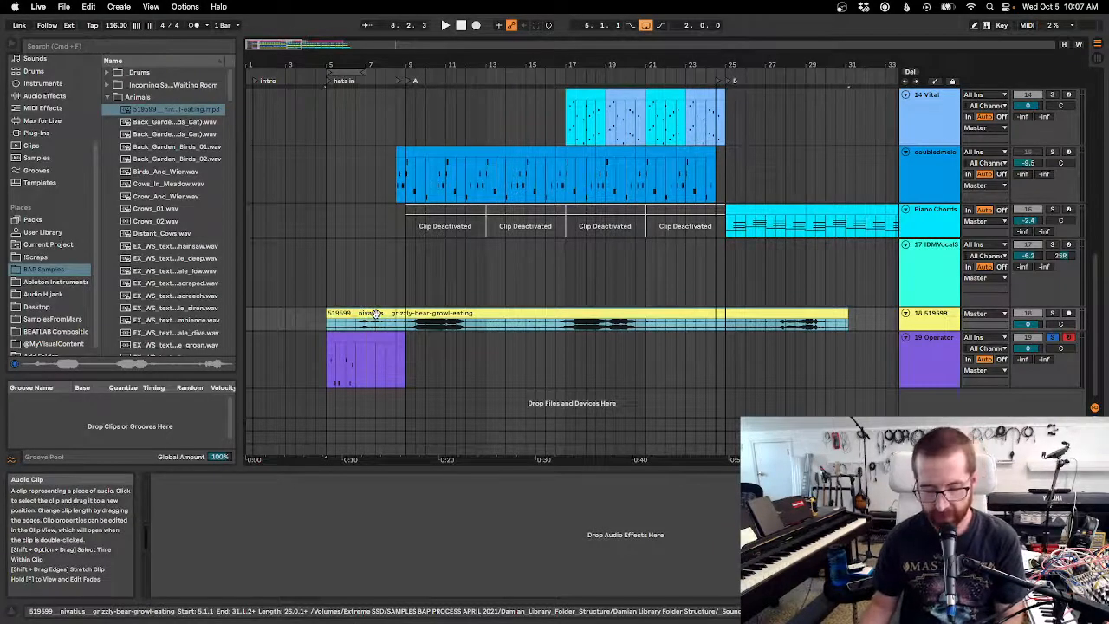
Solo track 18 to audition the grizzly-bear growl clip, and increase the track's height.
key(space)
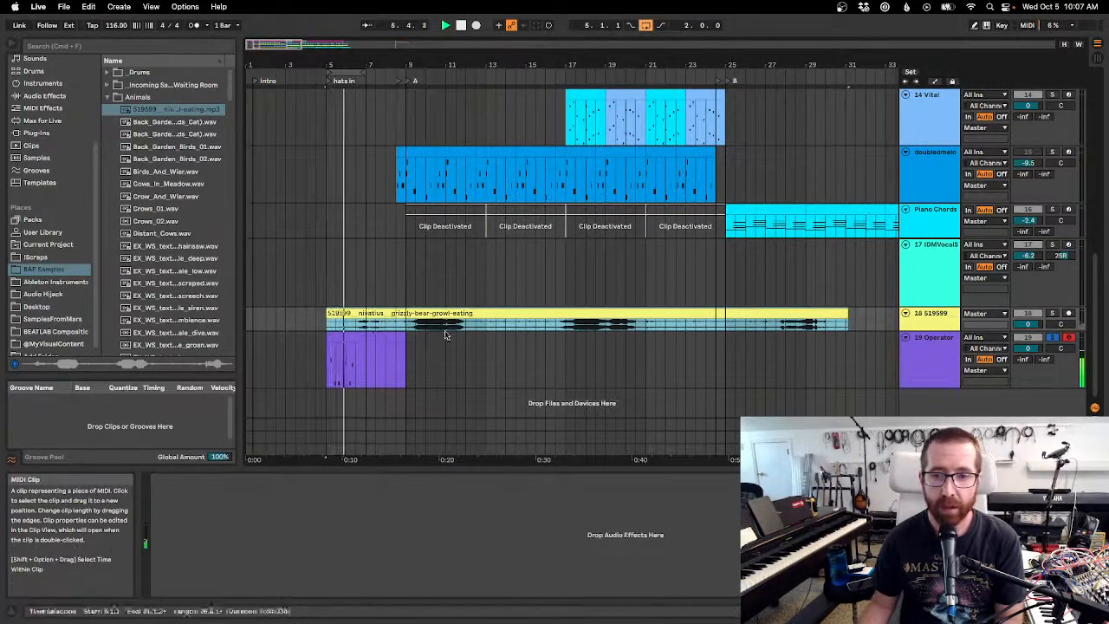
key(space)
click(1051, 314)
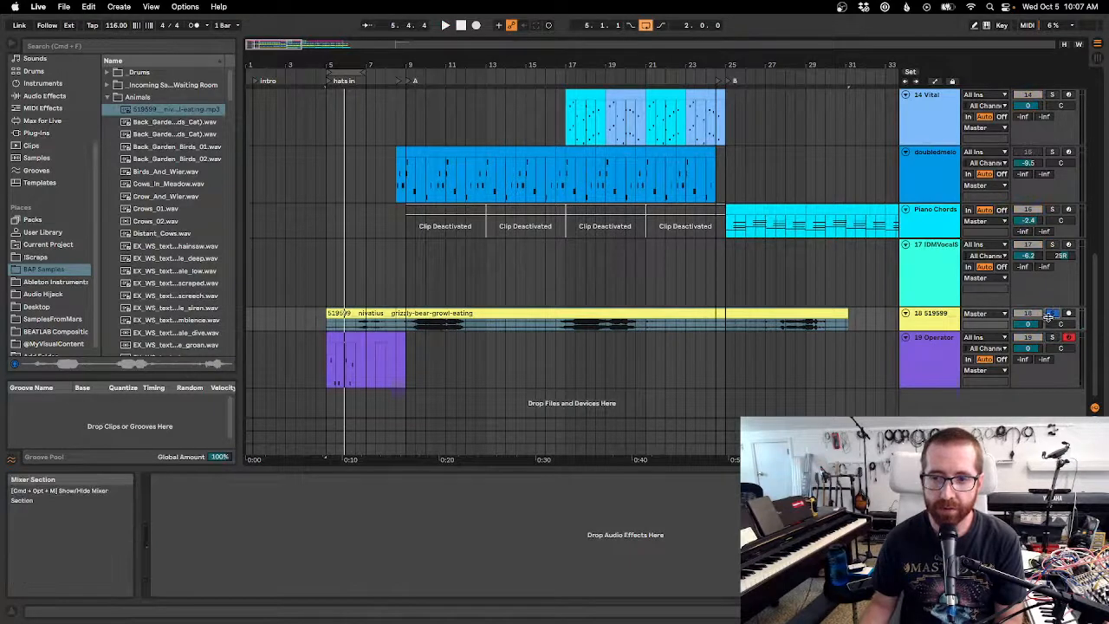
key(space)
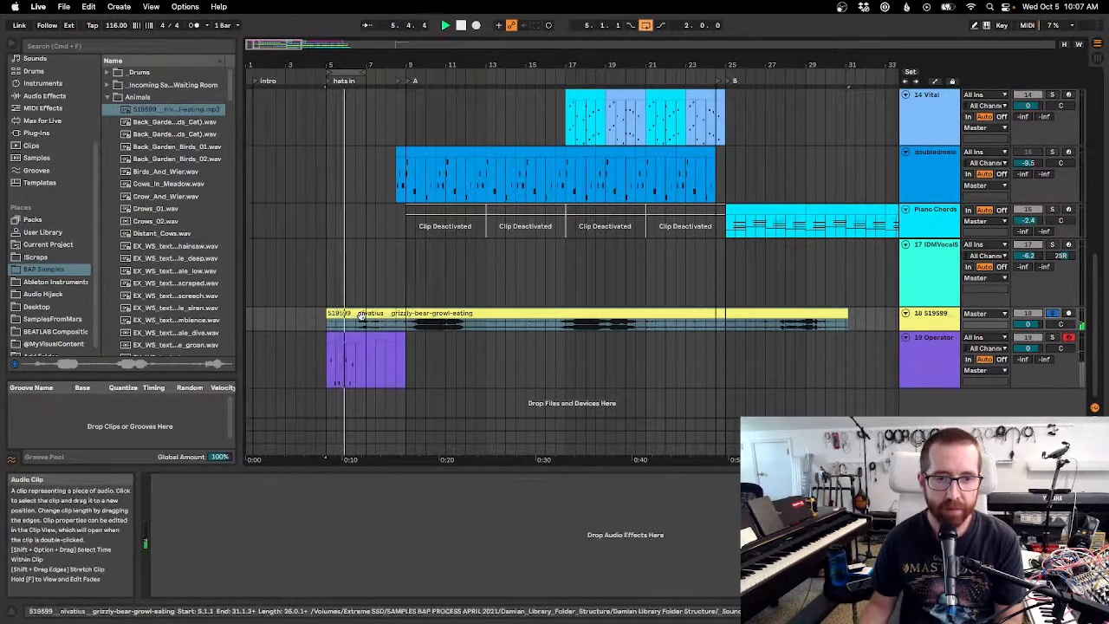
drag(947, 331, 948, 375)
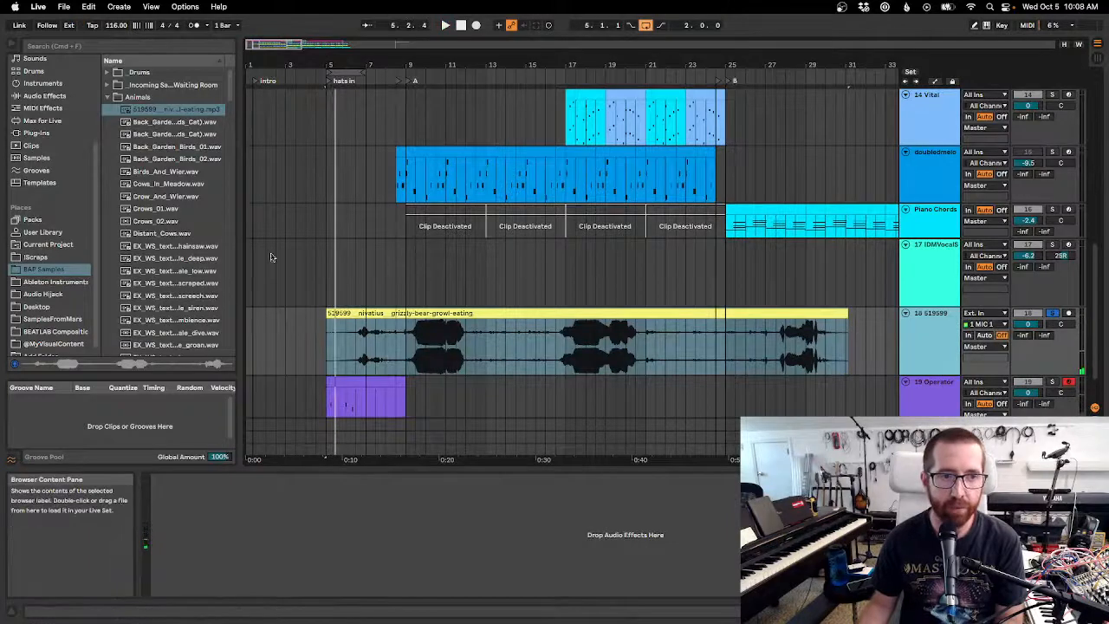
Bring up the list of audio effects and look over the Session view and the whole arrangement from intro to Outro.
click(43, 95)
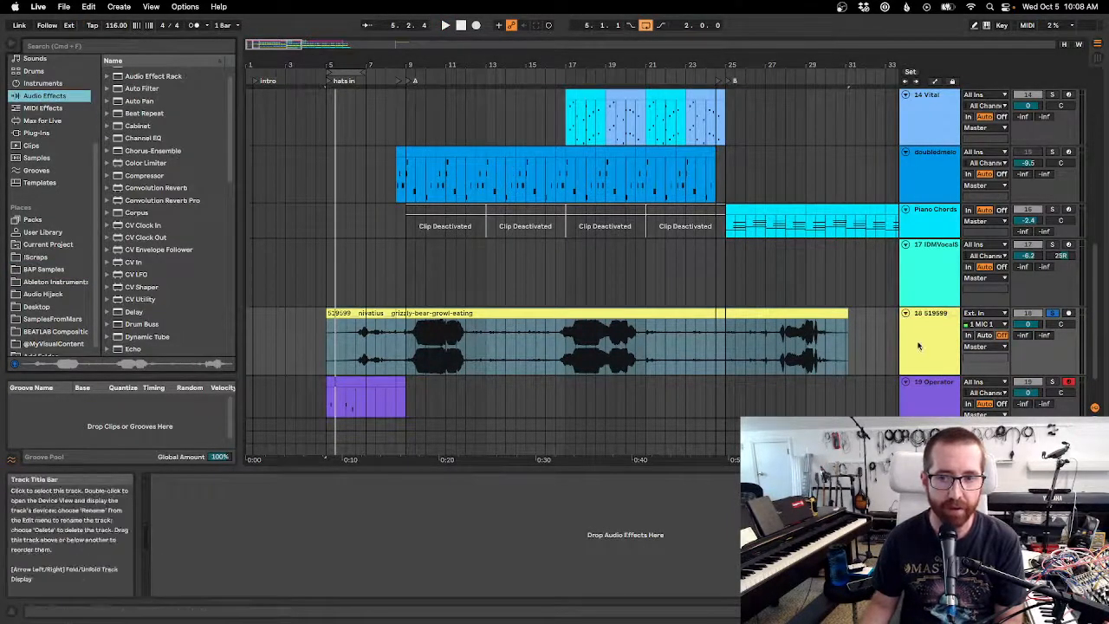
key(space)
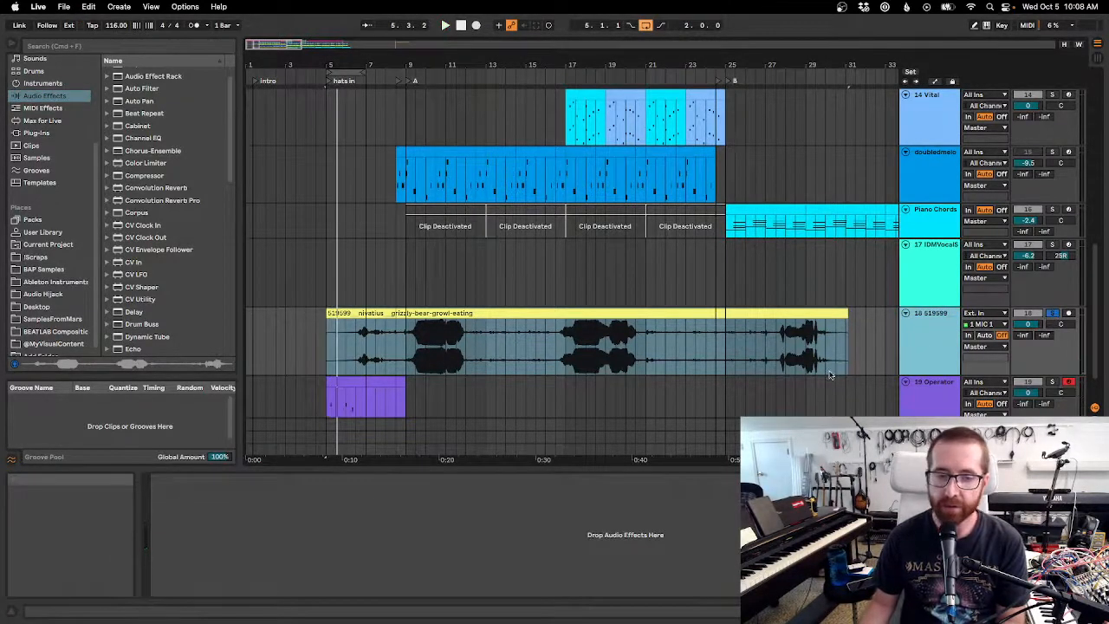
key(Tab)
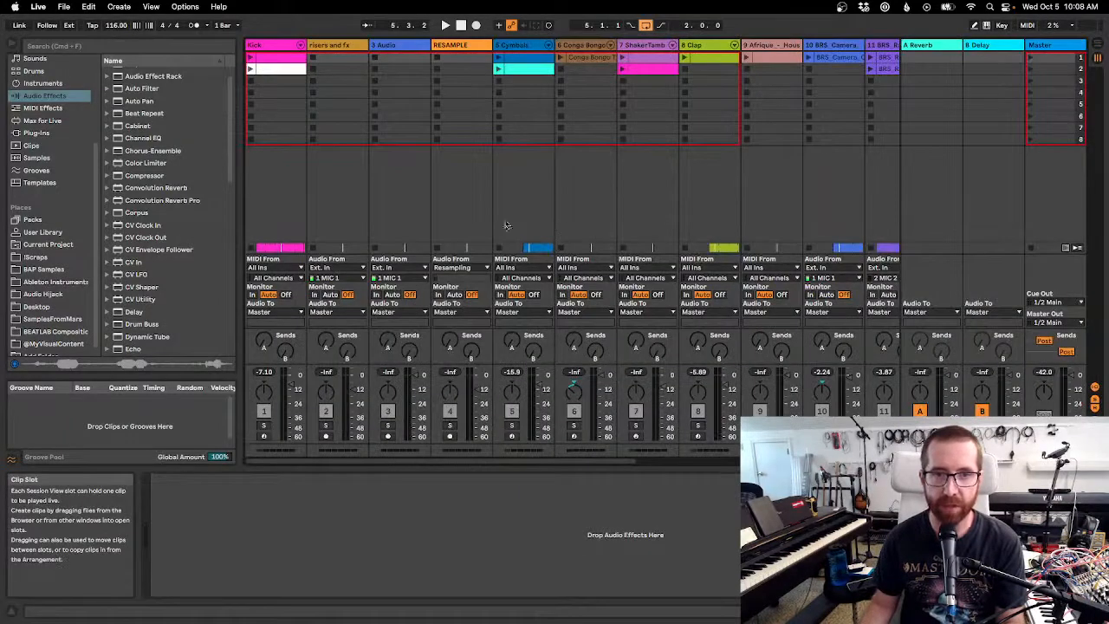
key(Tab)
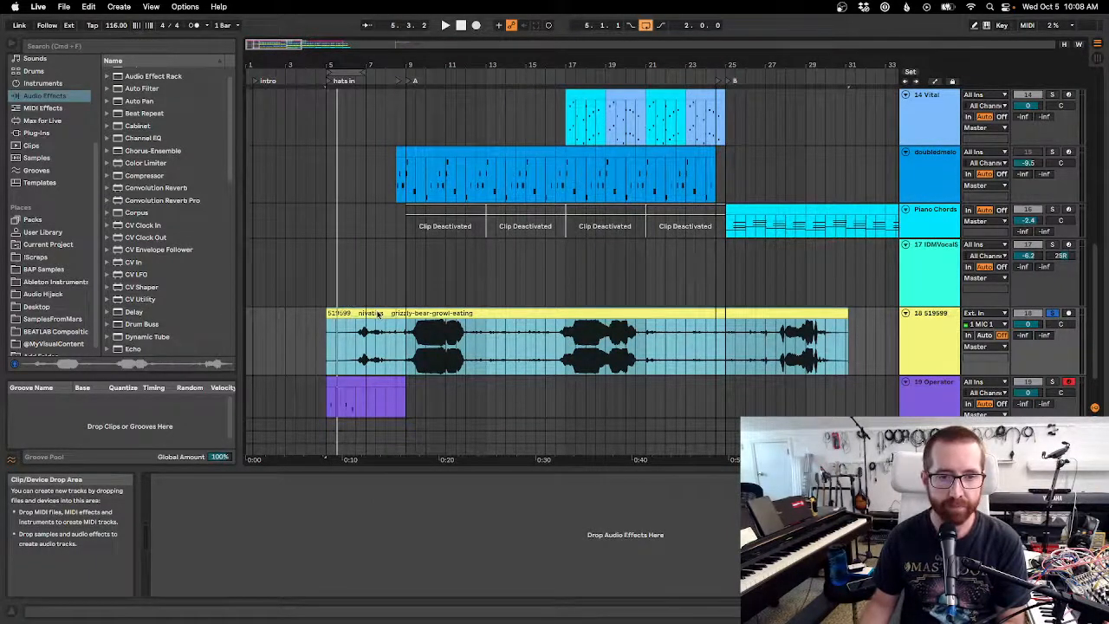
scroll(378, 314, up, 10)
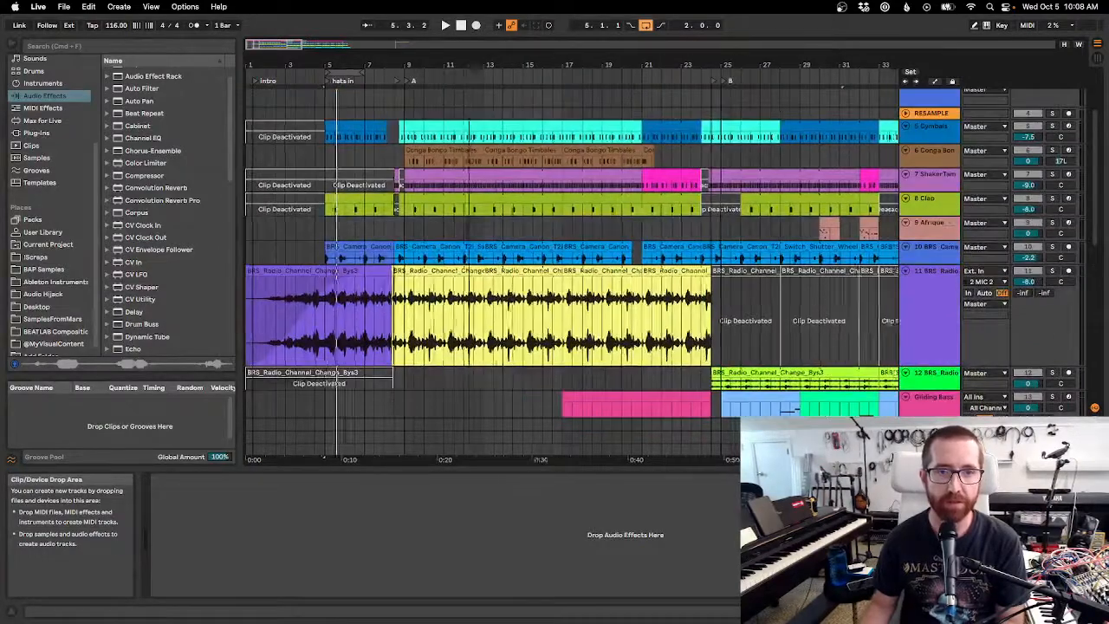
scroll(378, 315, down, 8)
scroll(378, 314, up, 3)
scroll(378, 314, down, 3)
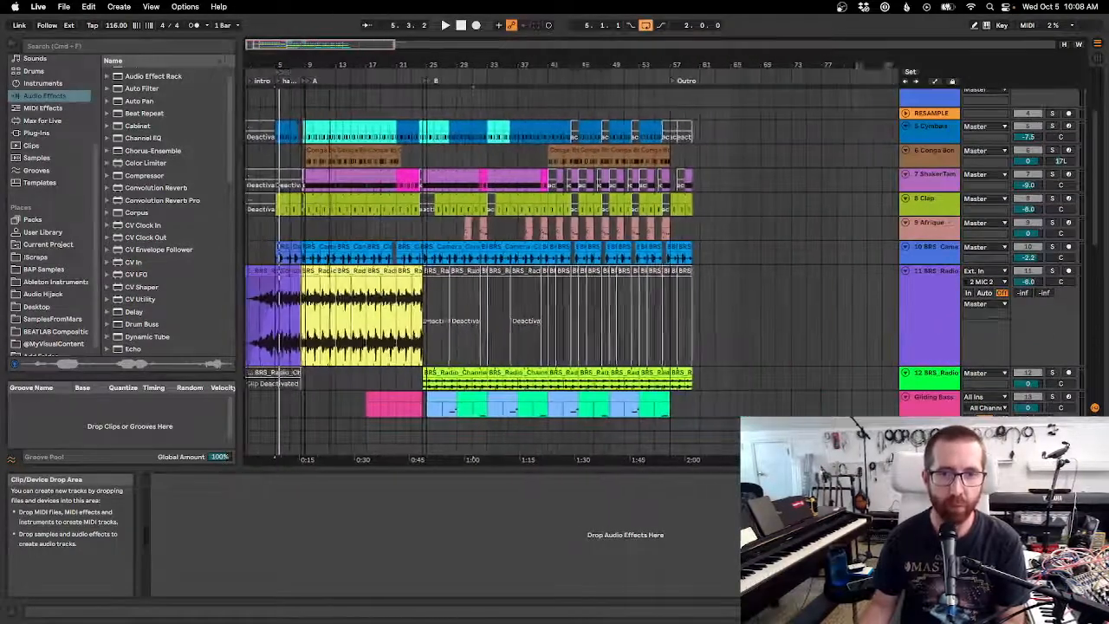
drag(335, 65, 334, 80)
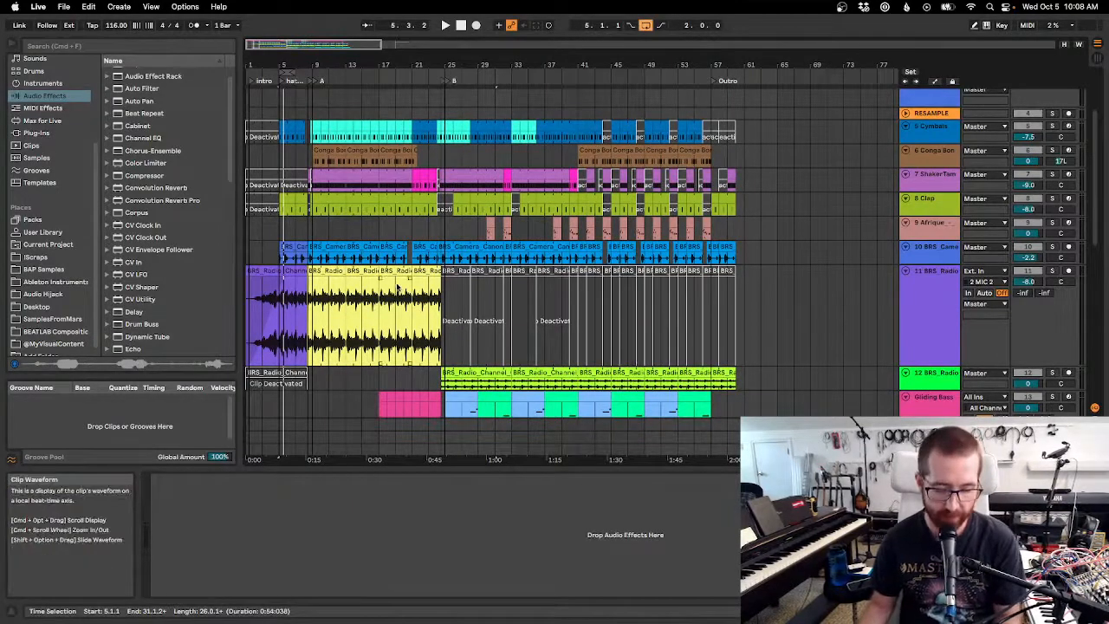
key(Tab)
scroll(221, 154, up, 1)
key(Tab)
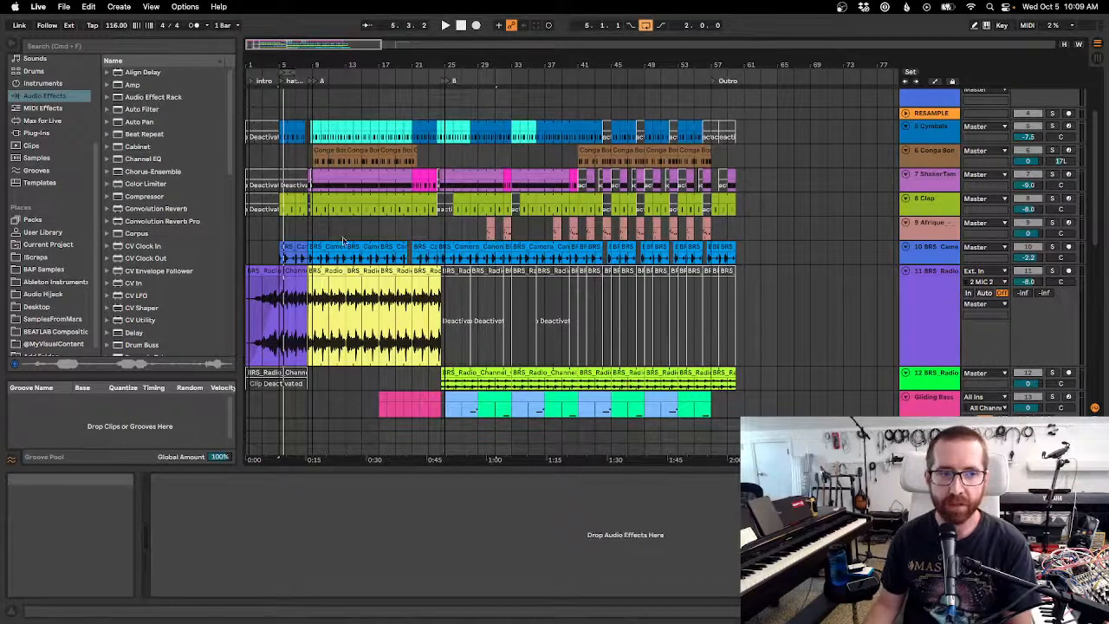
Browse the list of instrument devices and look through the arrangement's tracks from the Kick downward.
click(40, 111)
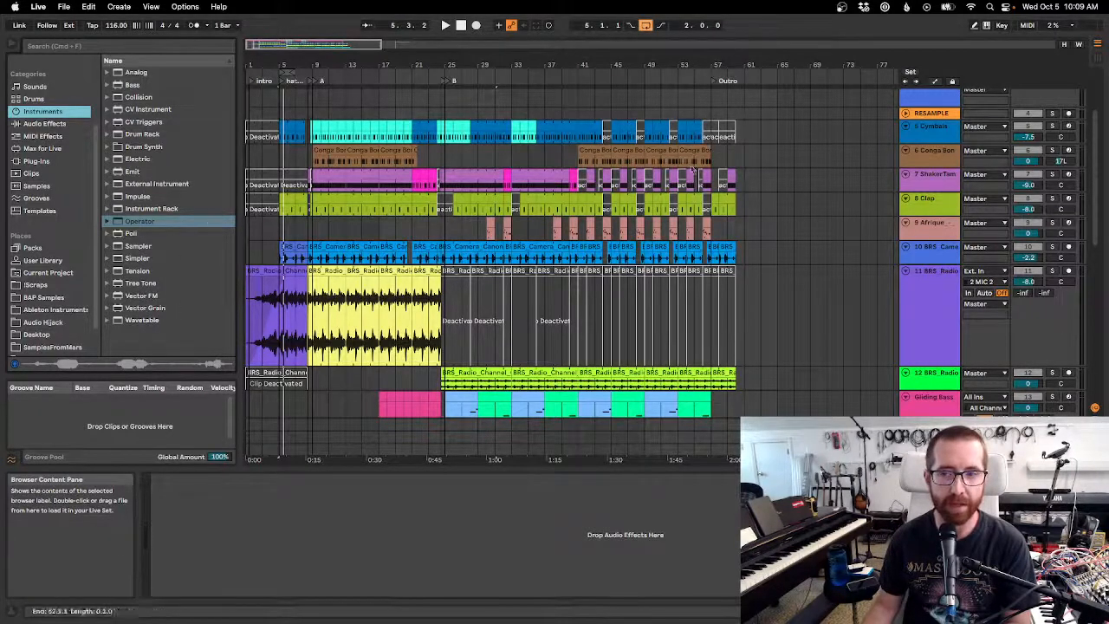
scroll(934, 347, up, 5)
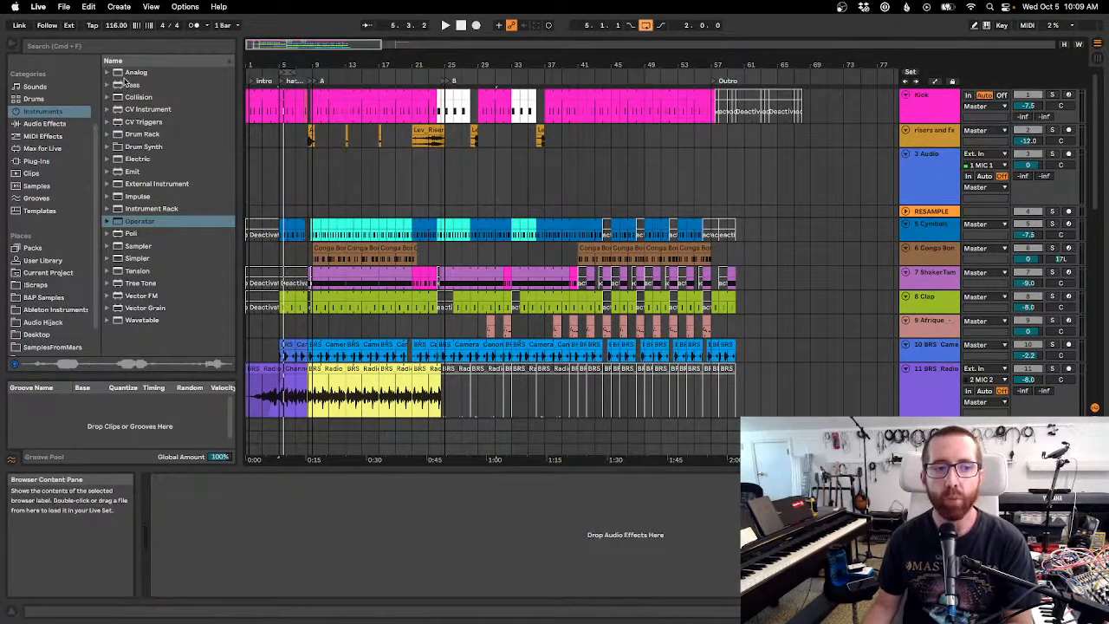
click(173, 110)
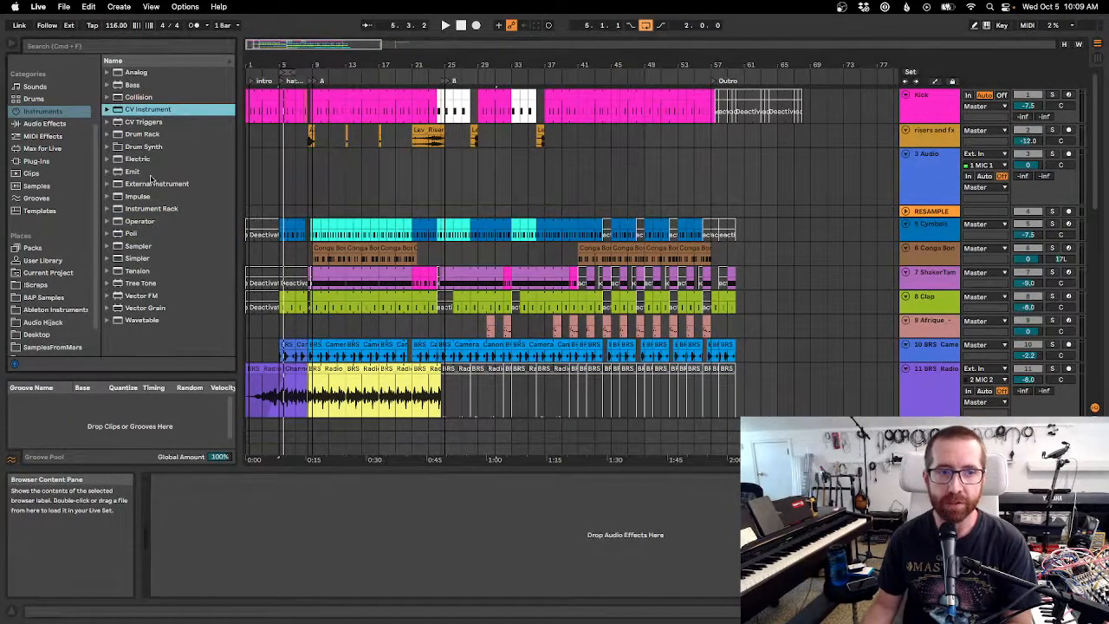
drag(322, 55, 312, 96)
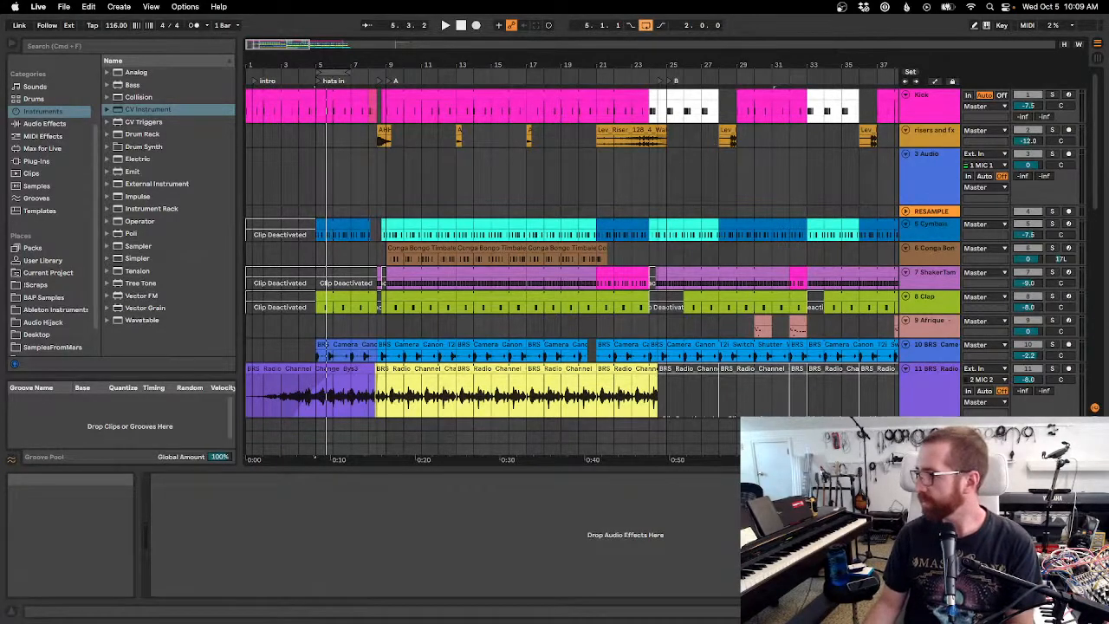
scroll(918, 269, down, 5)
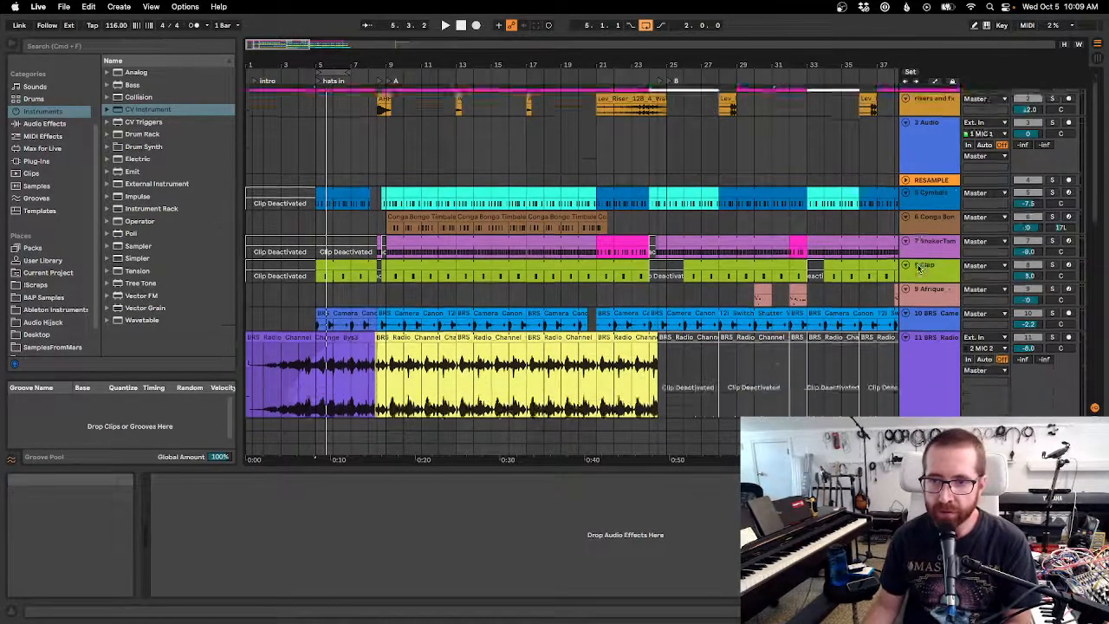
scroll(918, 268, down, 5)
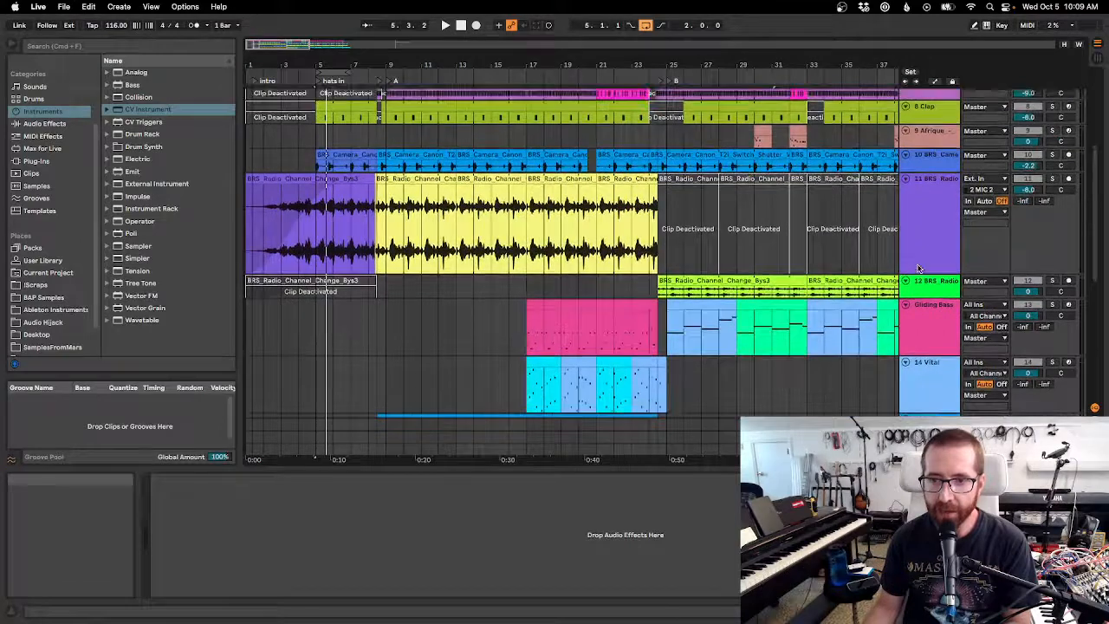
Open the Vital synth on track 14 and examine the oscillators, filter, envelope and LFO of its Hip VGM preset.
click(926, 248)
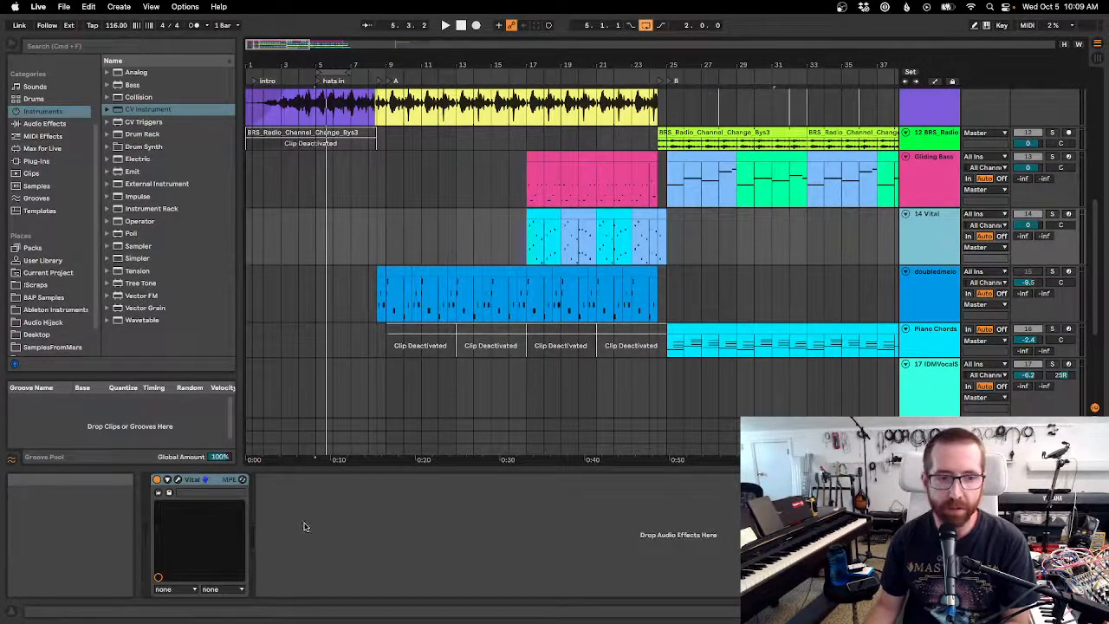
click(179, 479)
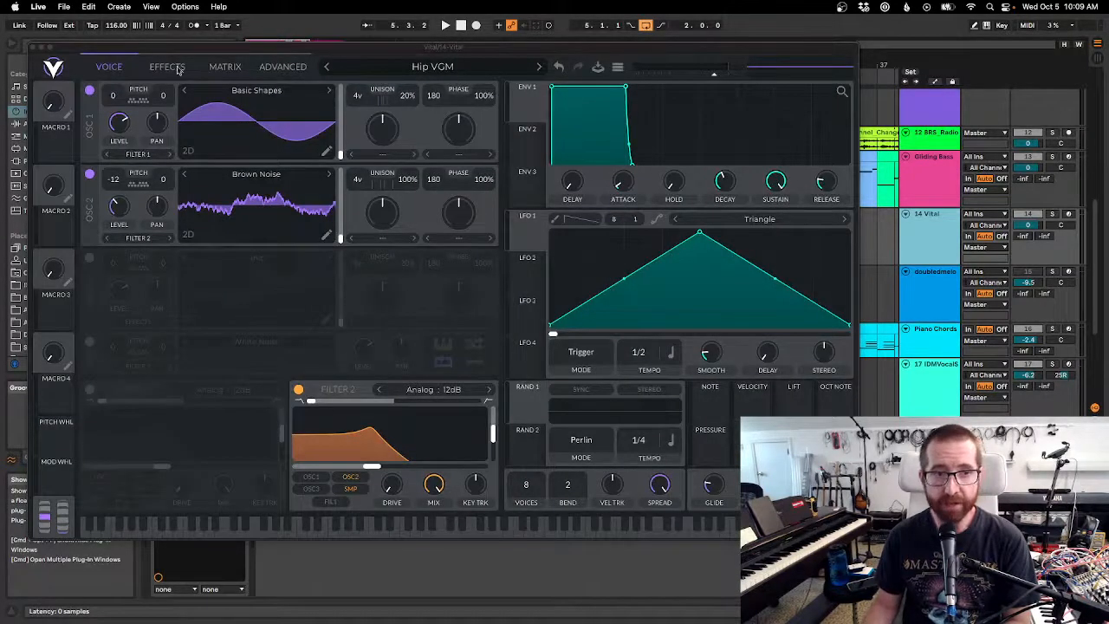
click(33, 49)
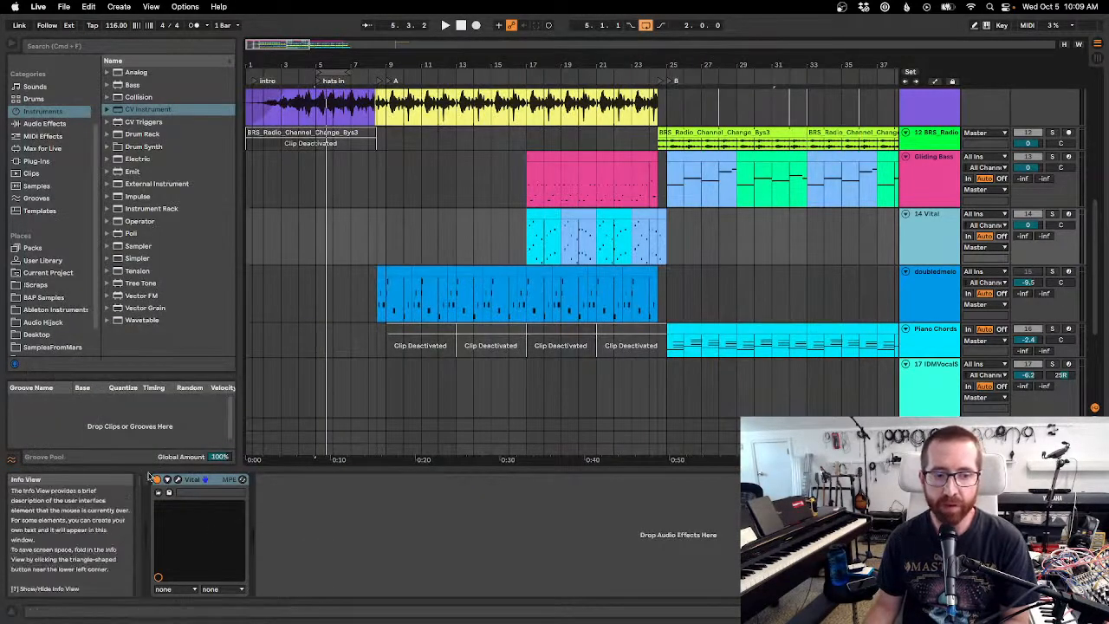
click(217, 479)
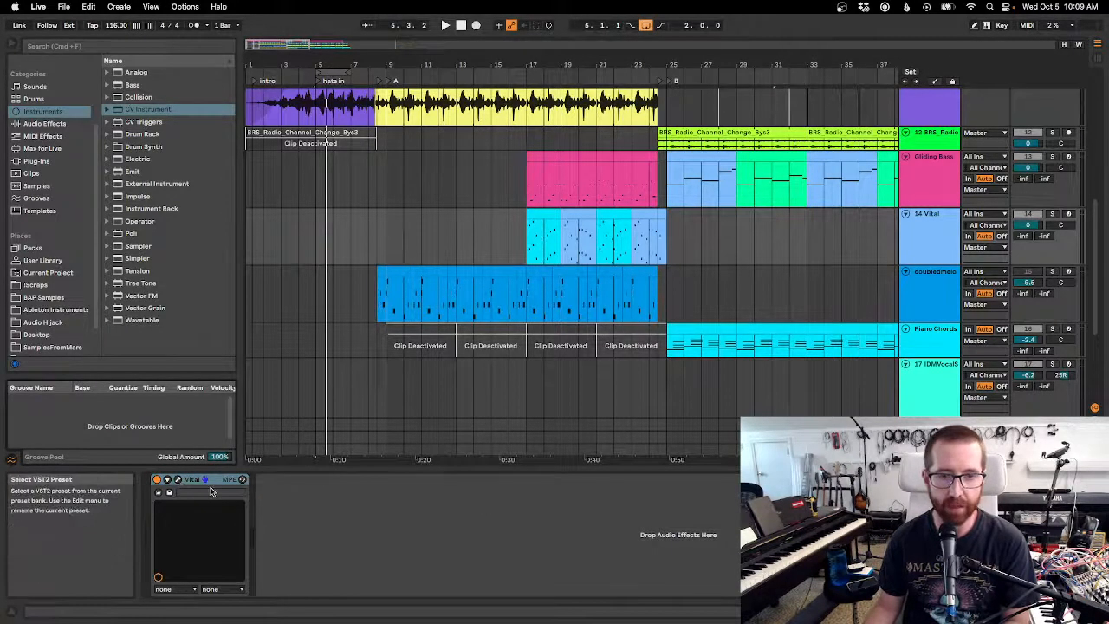
click(157, 491)
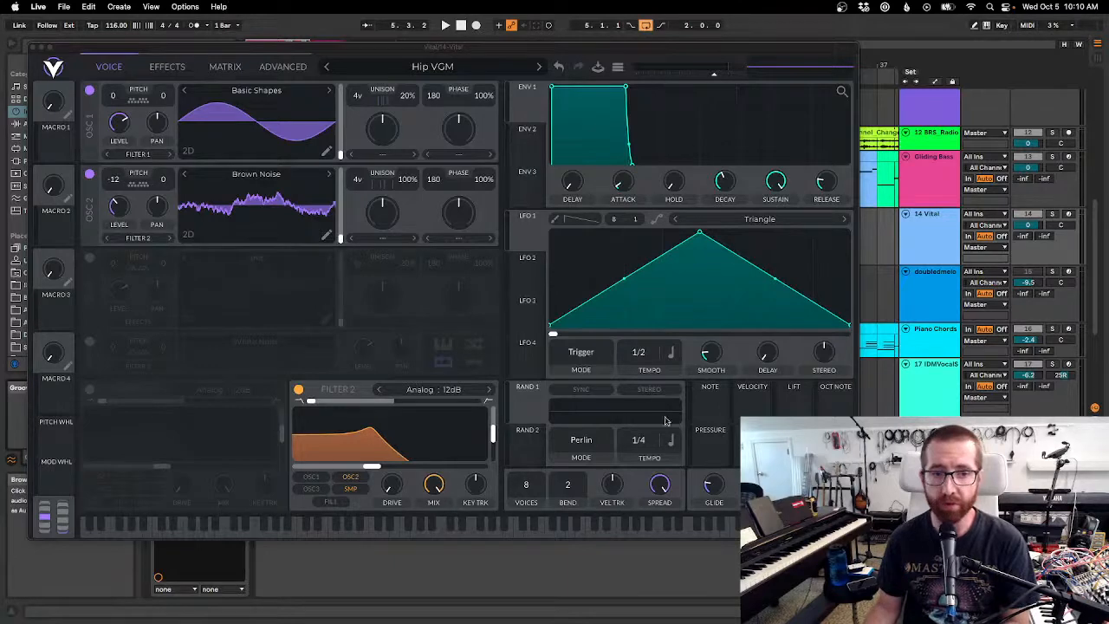
click(32, 47)
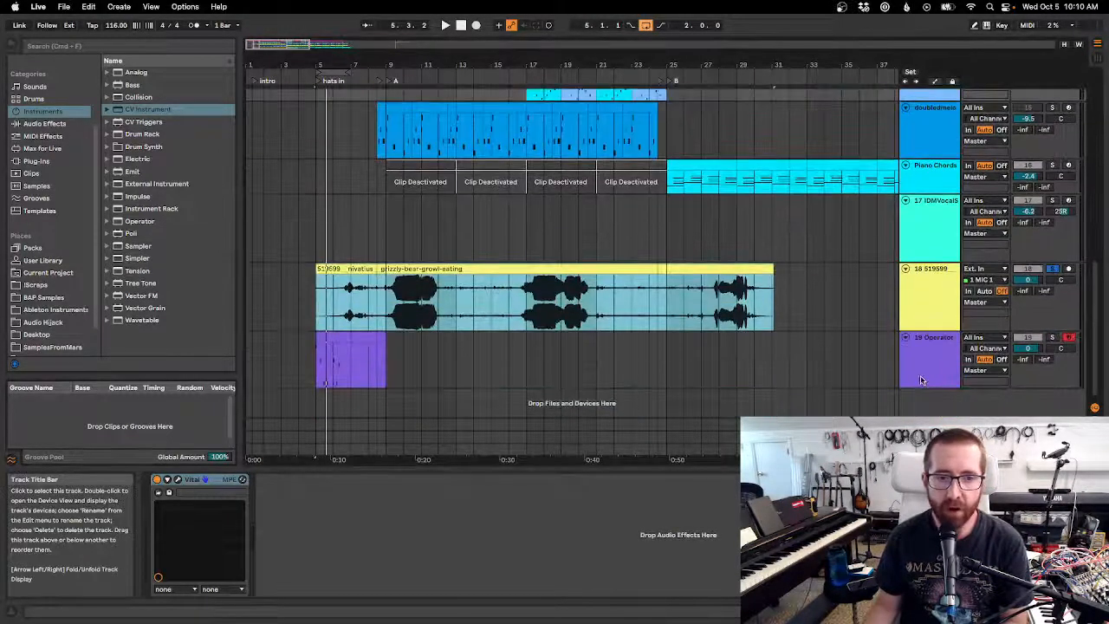
Return to track 18 with the grizzly-bear growl clip and select that track.
click(937, 325)
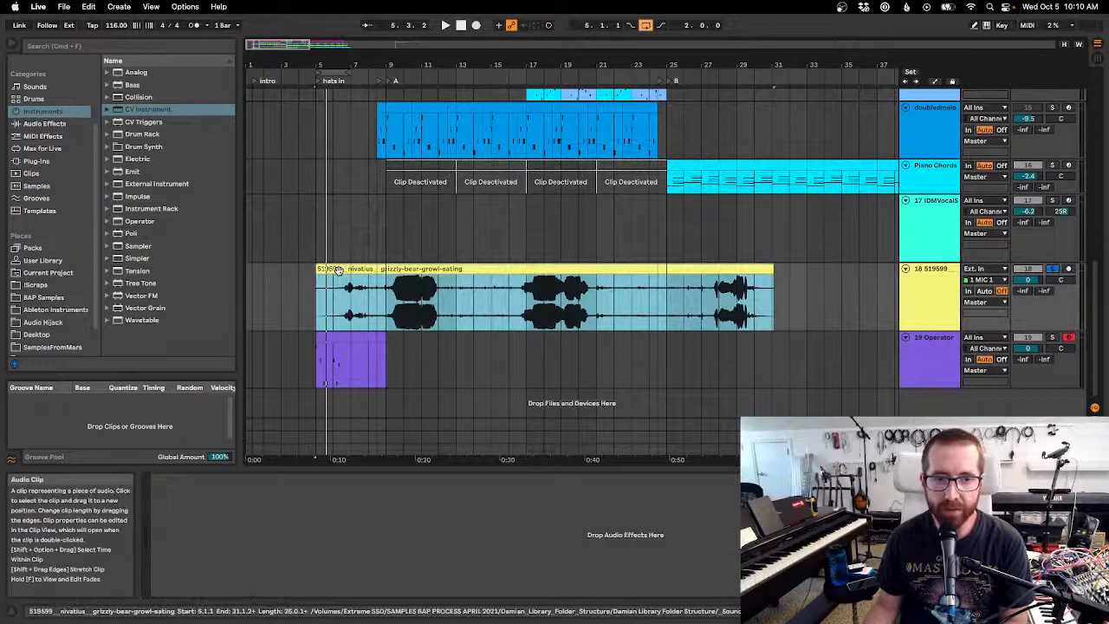
click(936, 323)
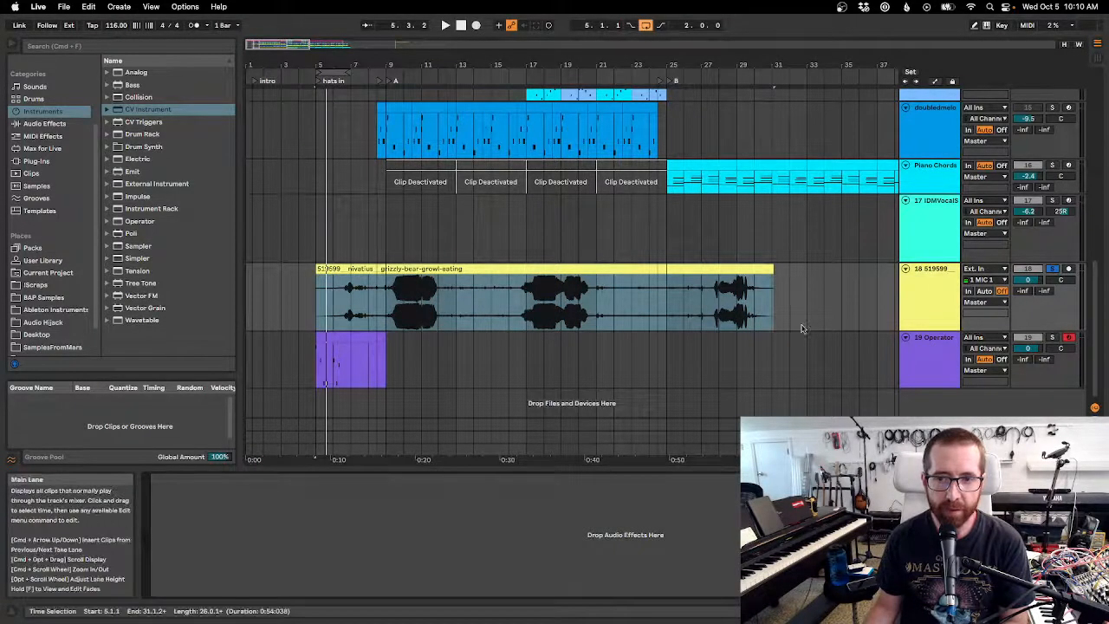
scroll(785, 320, up, 3)
scroll(785, 319, up, 2)
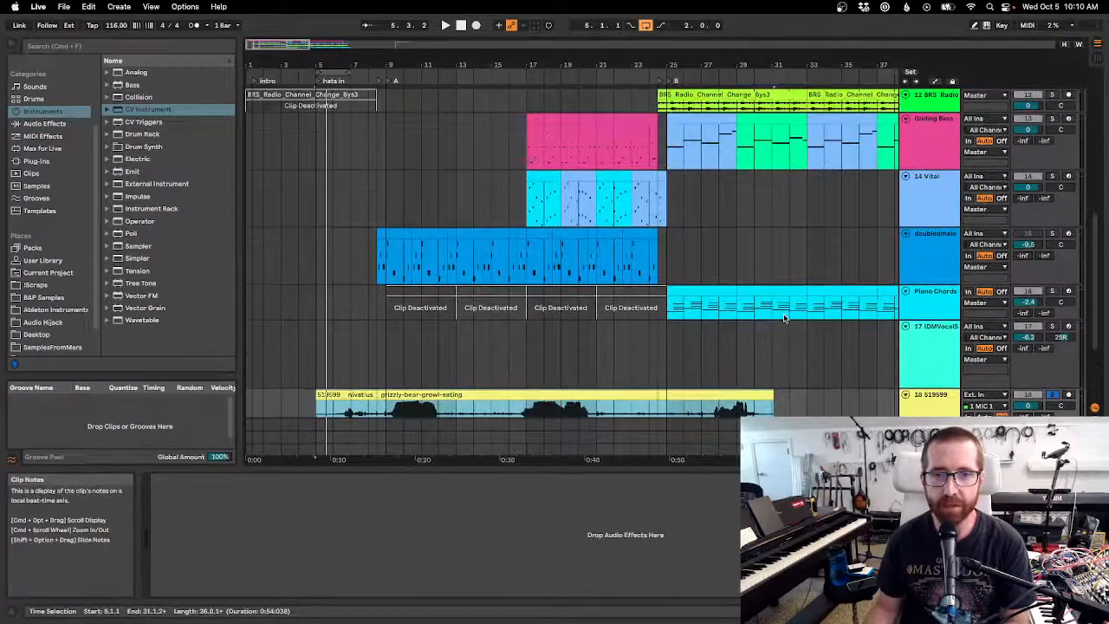
scroll(784, 318, down, 5)
click(920, 299)
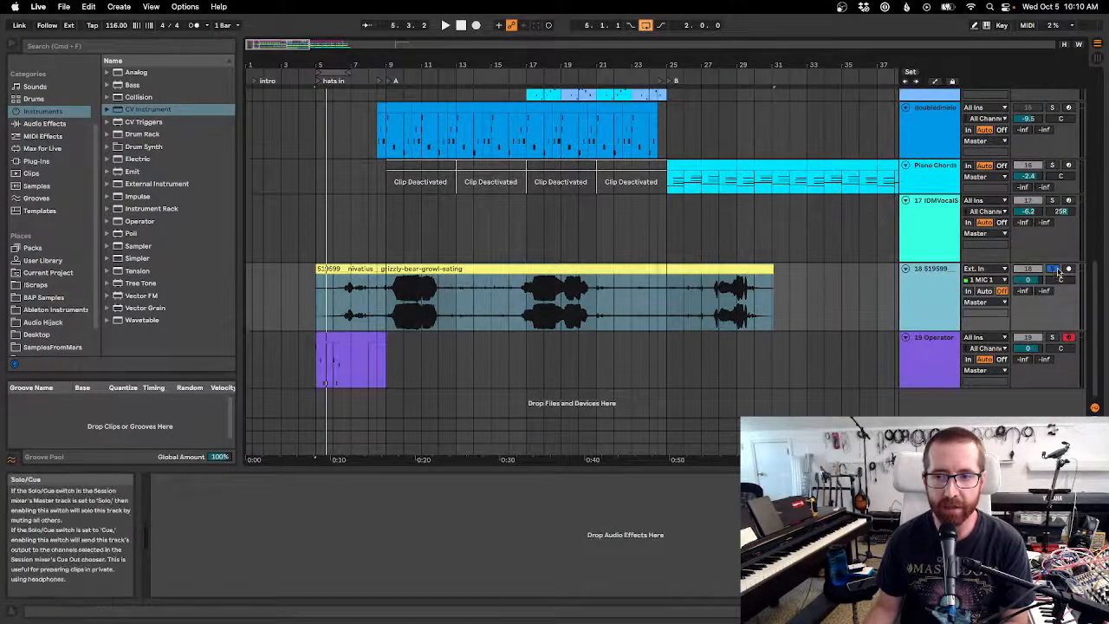
Turn off solo on the grizzly-bear-growl track and look over the clips on the tracks above it.
click(1055, 269)
scroll(677, 265, up, 6)
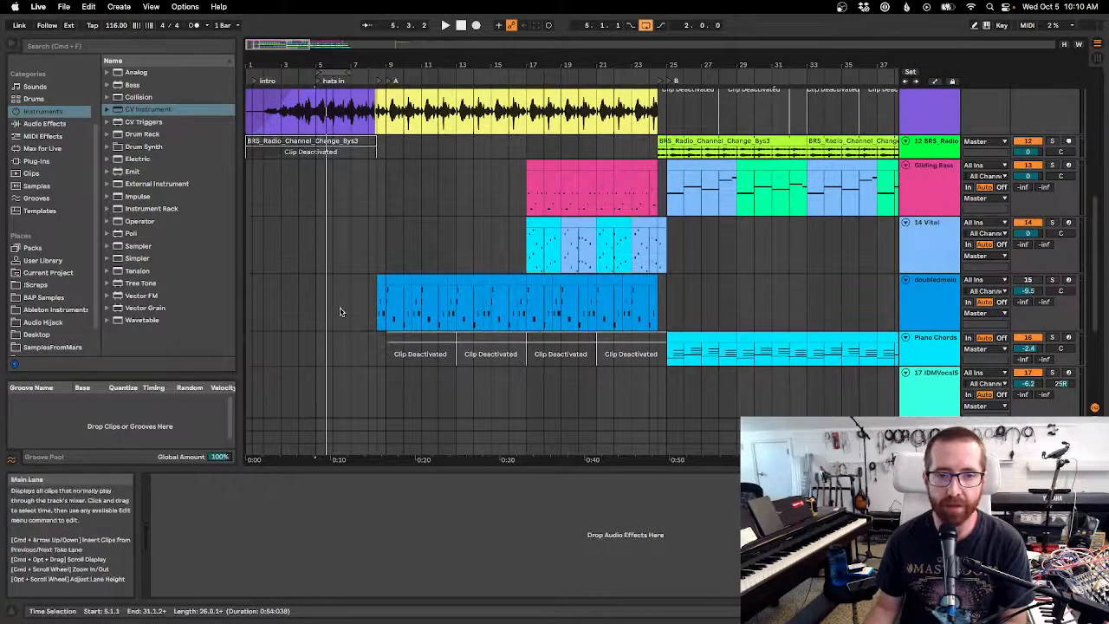
scroll(342, 314, up, 6)
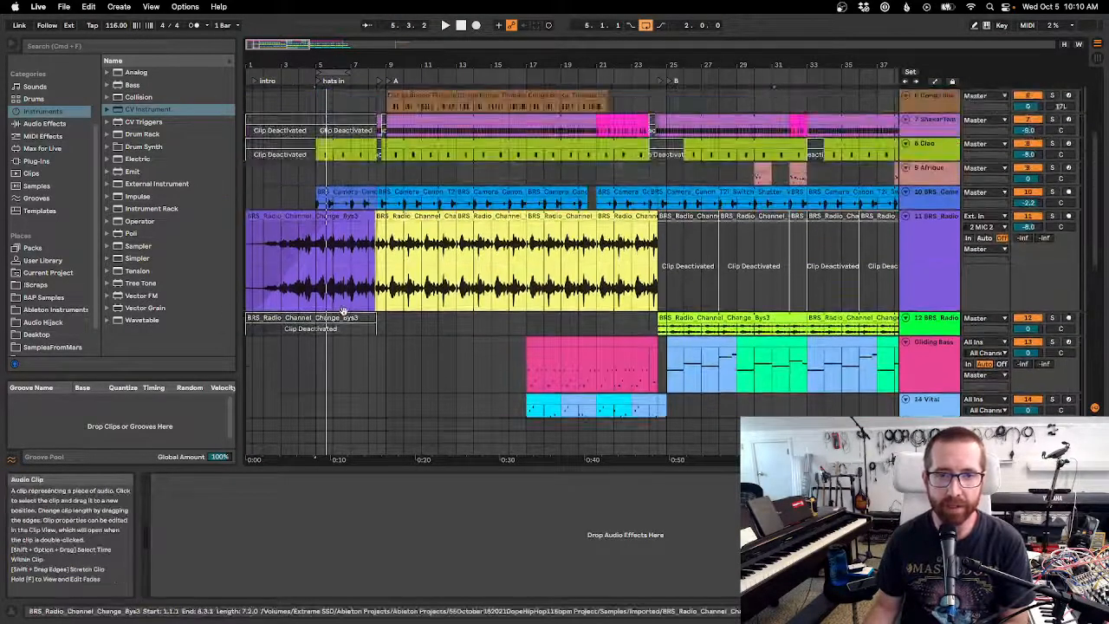
scroll(342, 315, up, 3)
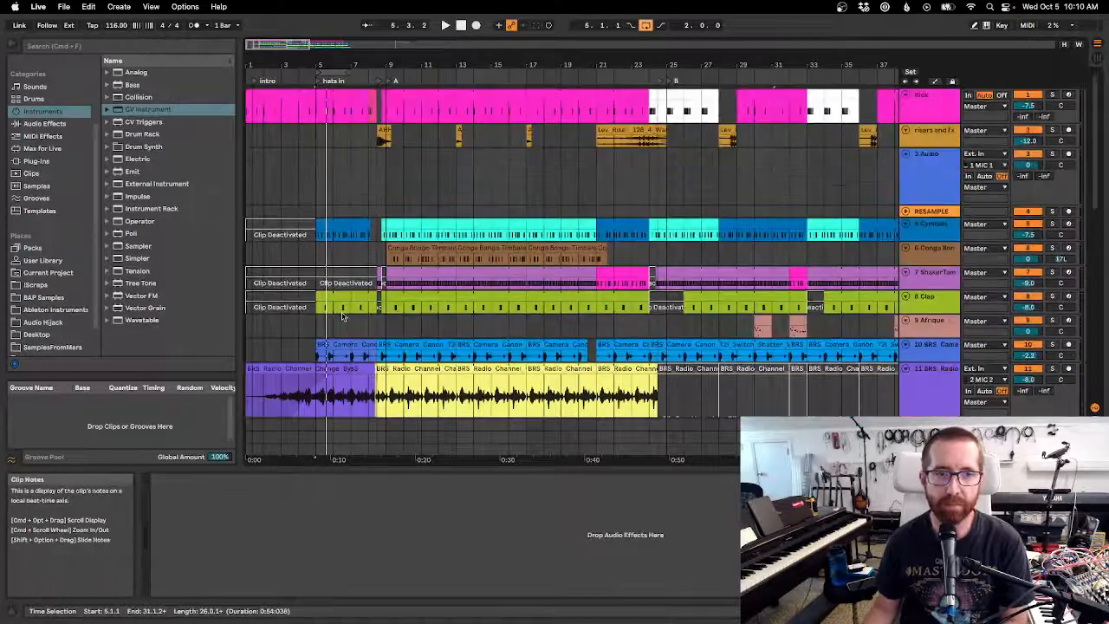
scroll(344, 311, down, 15)
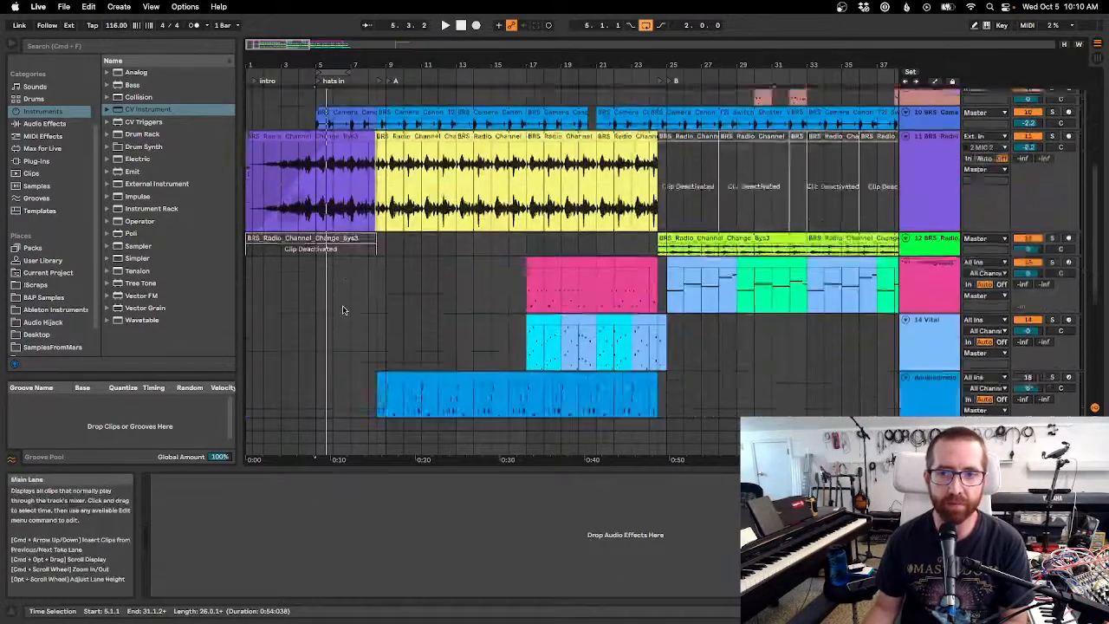
scroll(589, 235, up, 9)
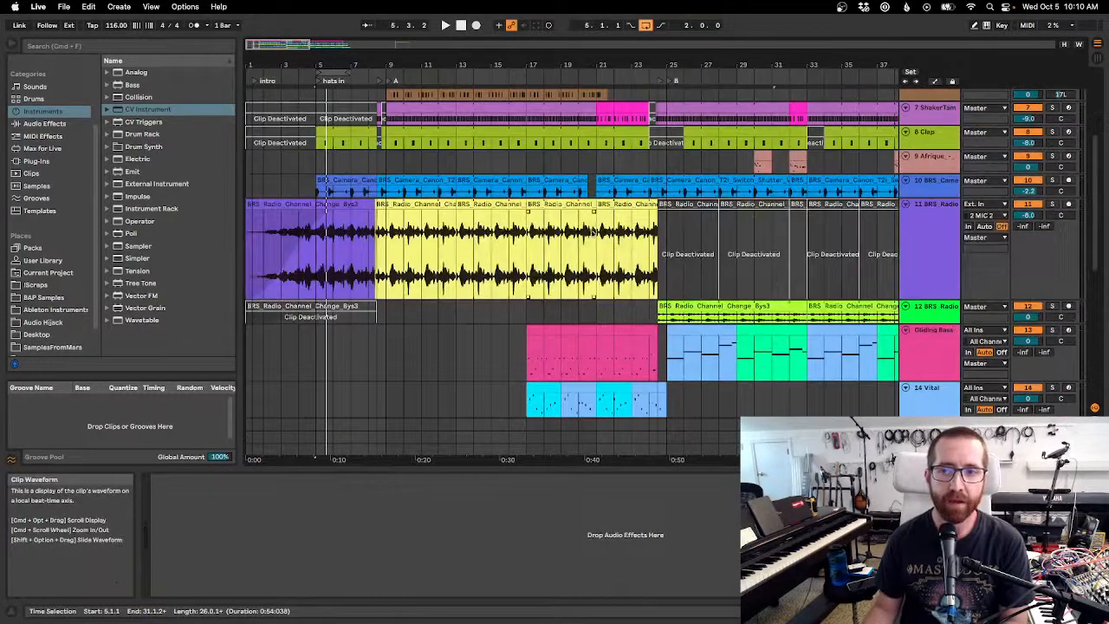
scroll(596, 229, up, 3)
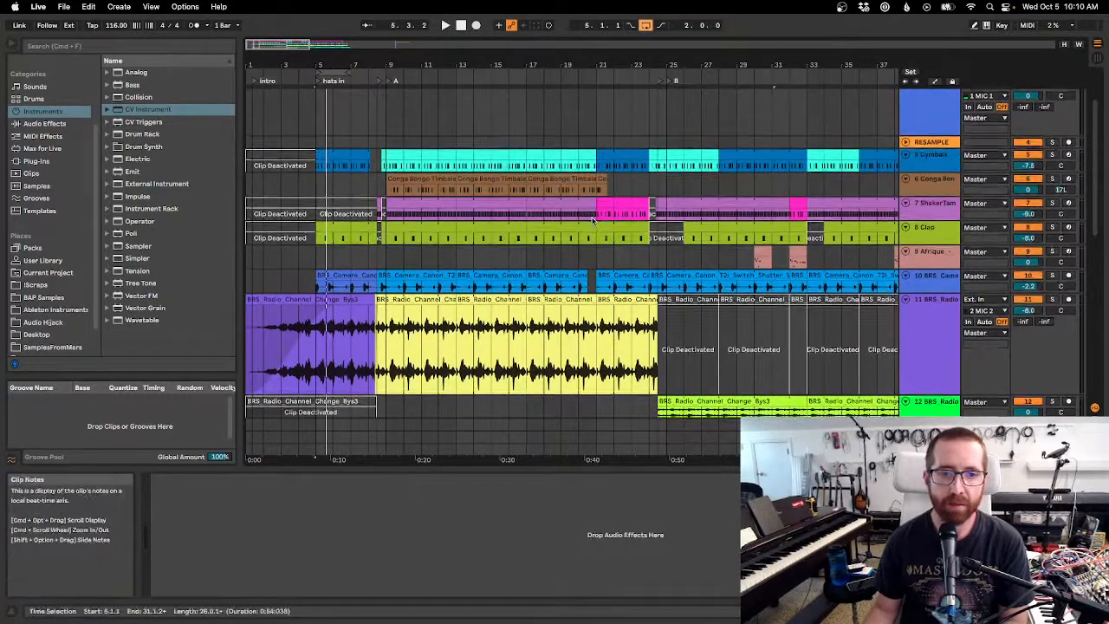
scroll(742, 139, up, 2)
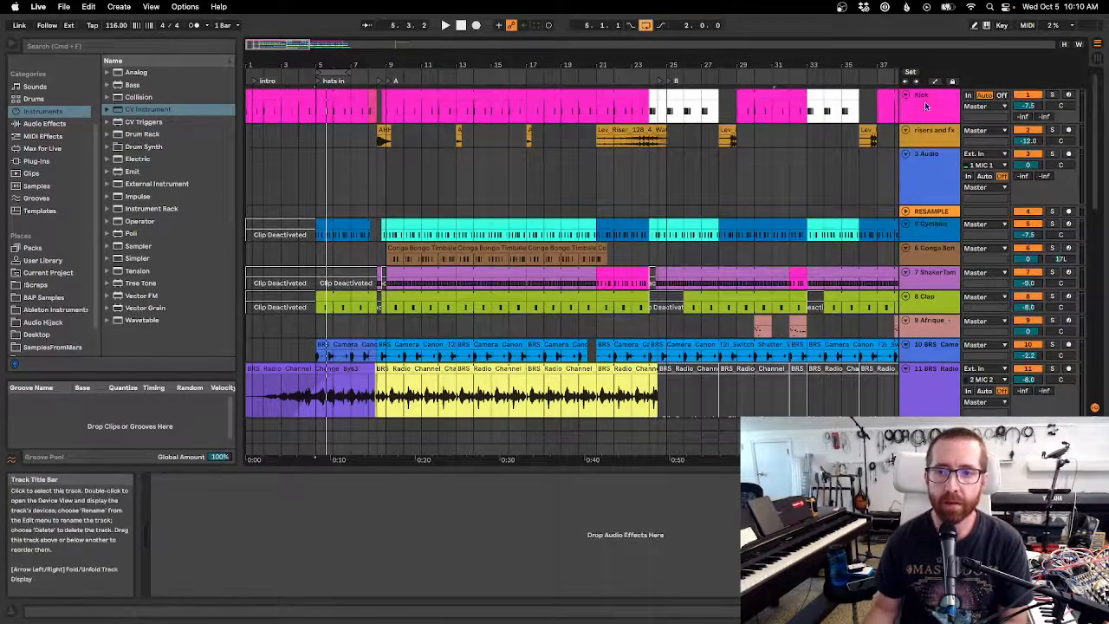
Play the arrangement from its beginning with the Kick track soloed, then stop playback.
click(462, 26)
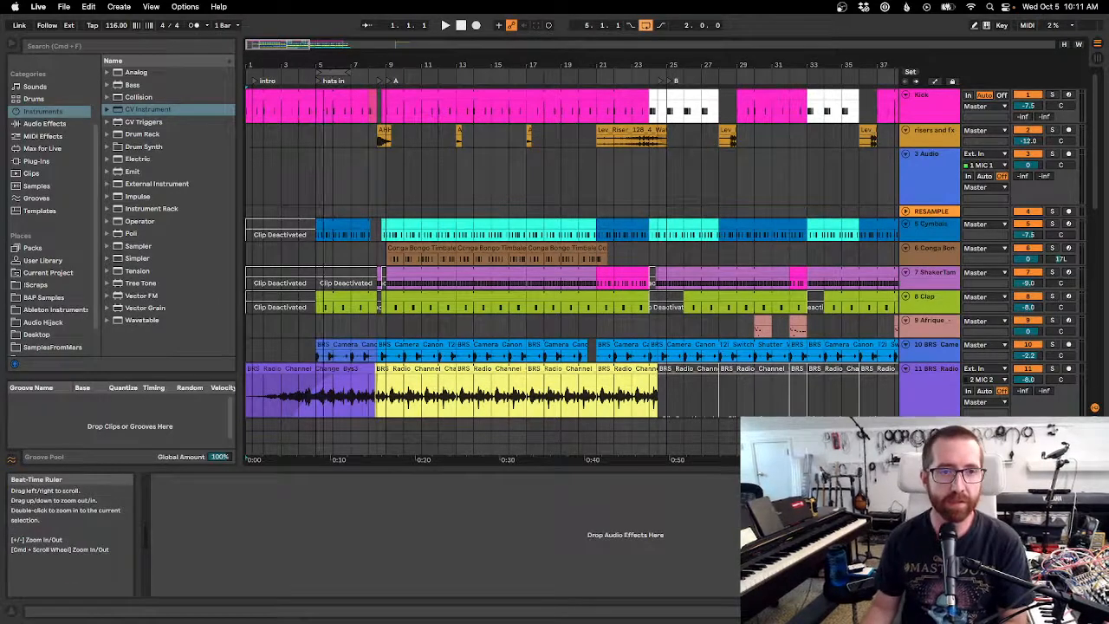
key(space)
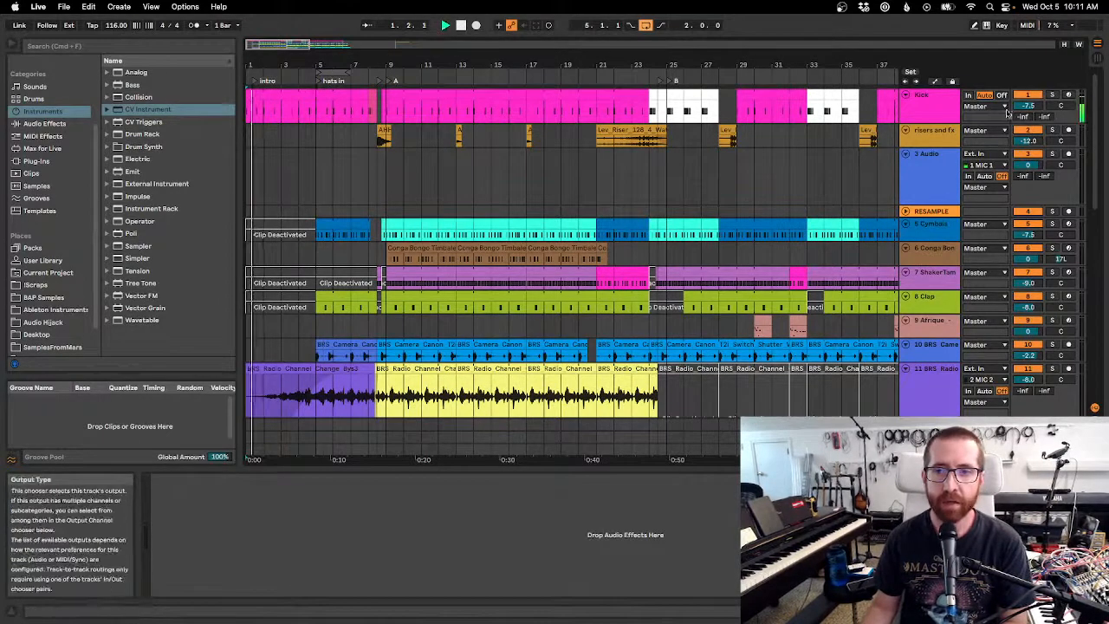
click(1053, 94)
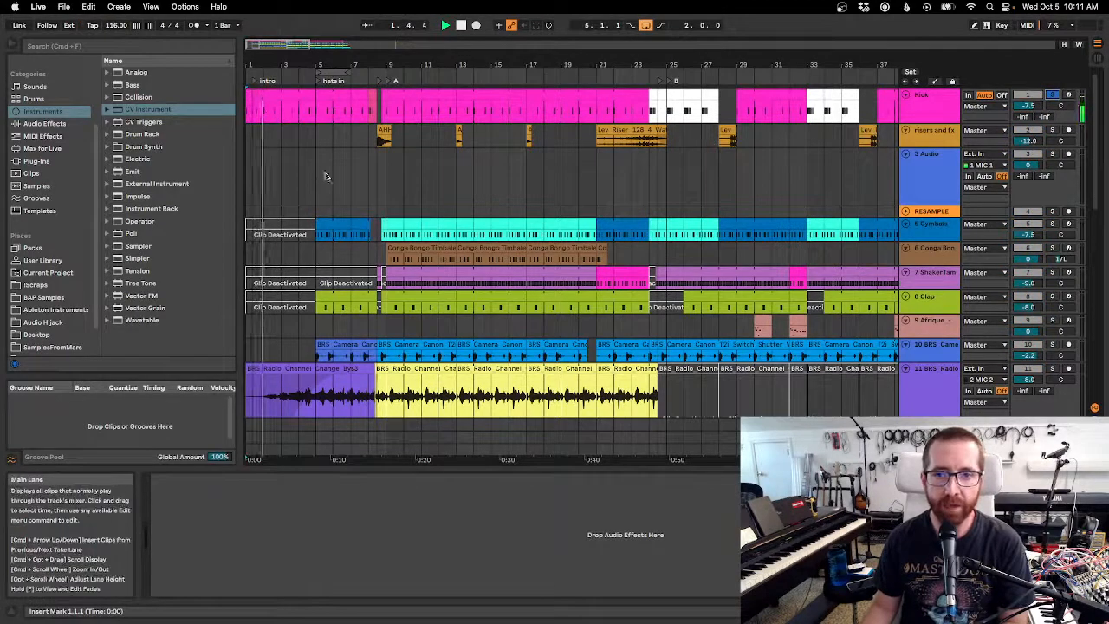
key(space)
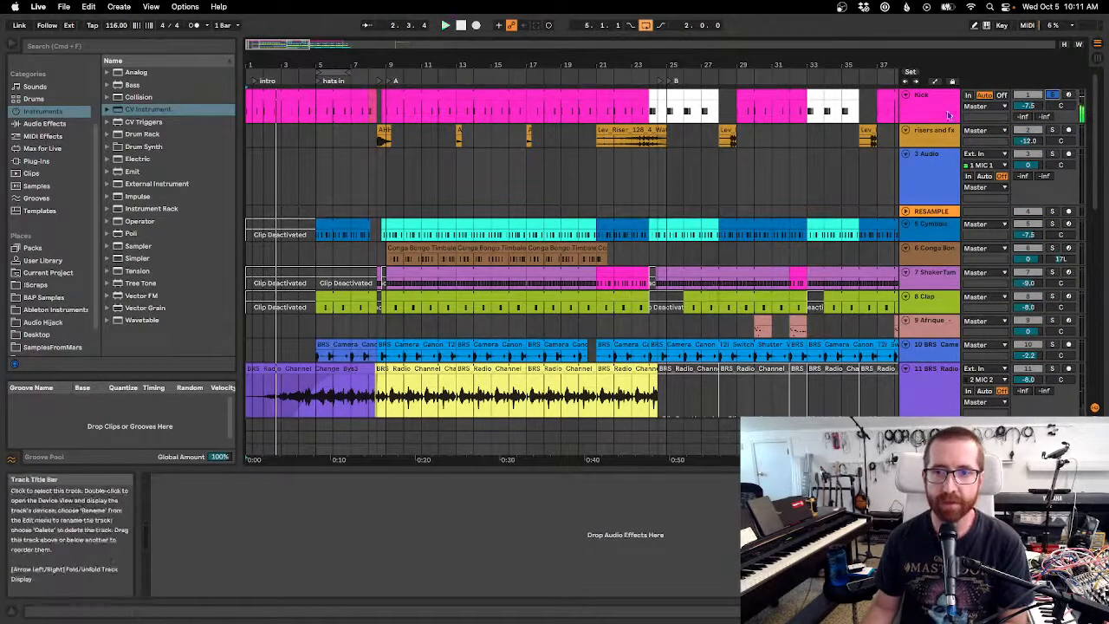
Show the Cymbals track's devices and play the arrangement from its first active clip at bar 5.
click(941, 107)
click(952, 139)
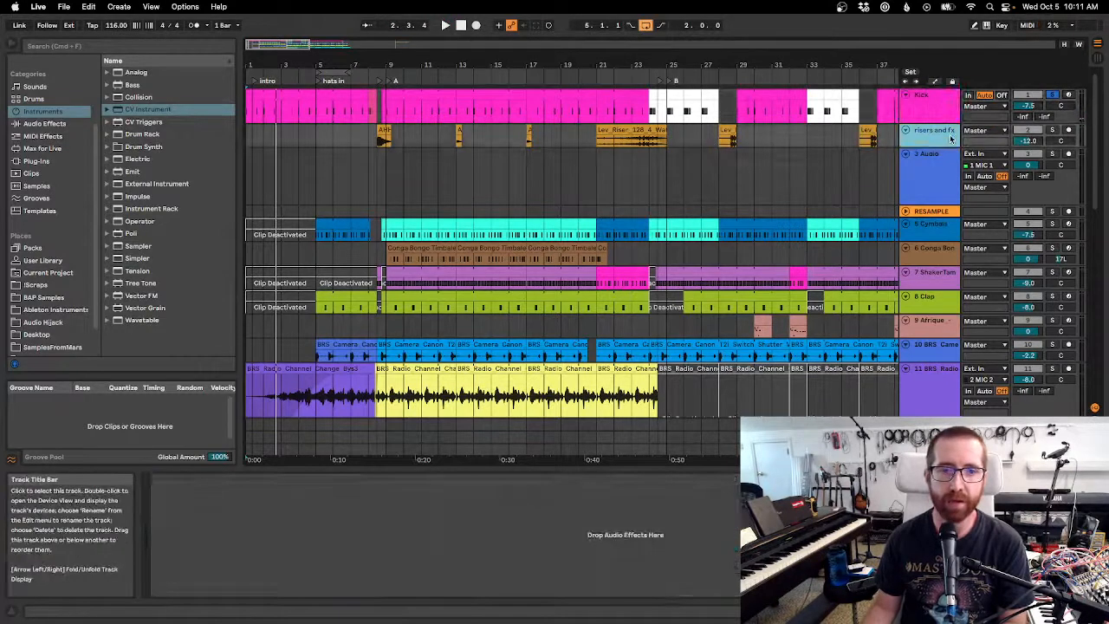
click(933, 235)
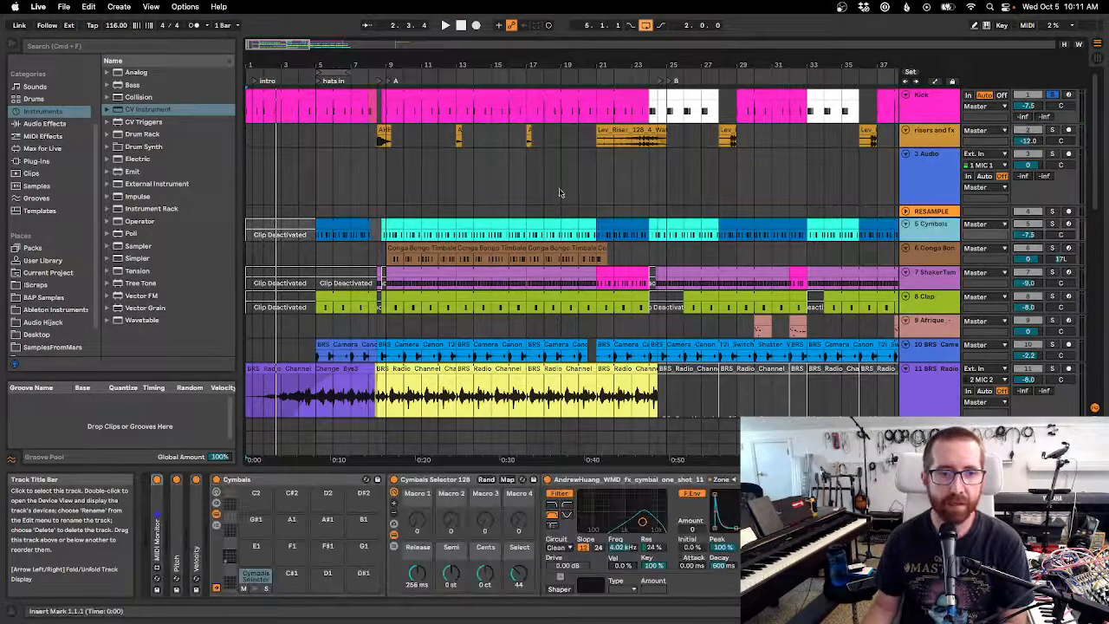
click(320, 233)
key(space)
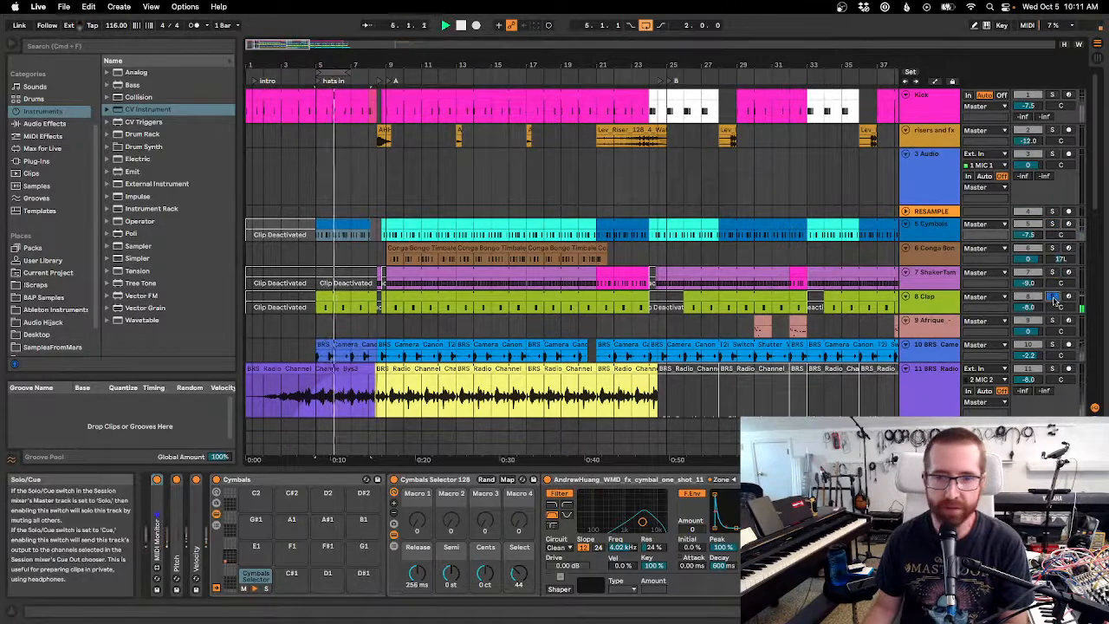
Listen to the Clap track and the BRS Camera track one after the other in solo.
click(1052, 296)
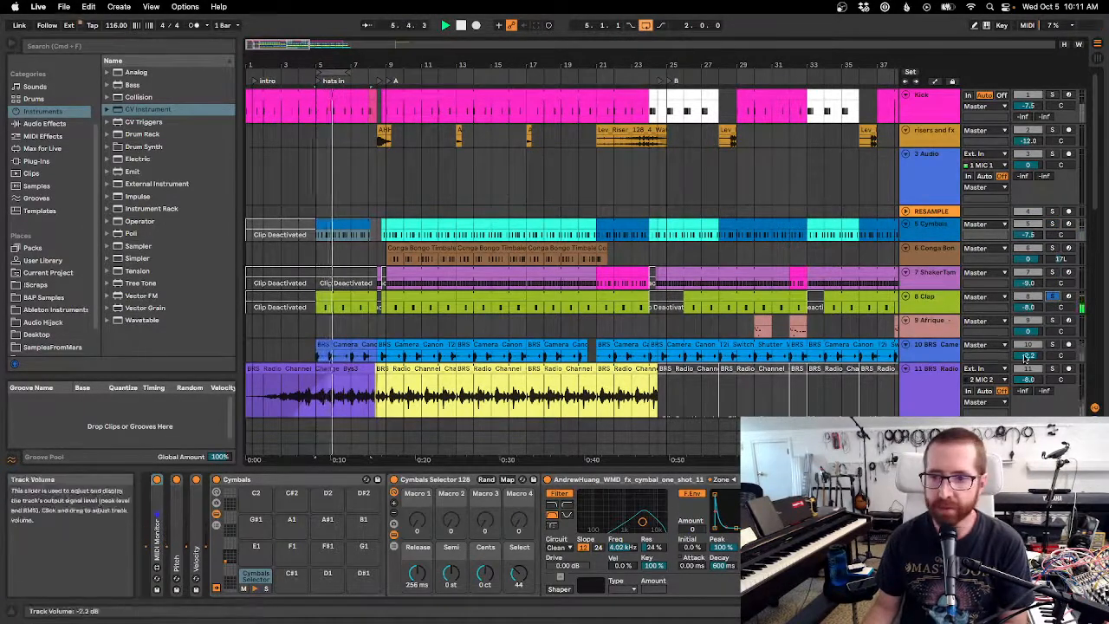
click(1053, 344)
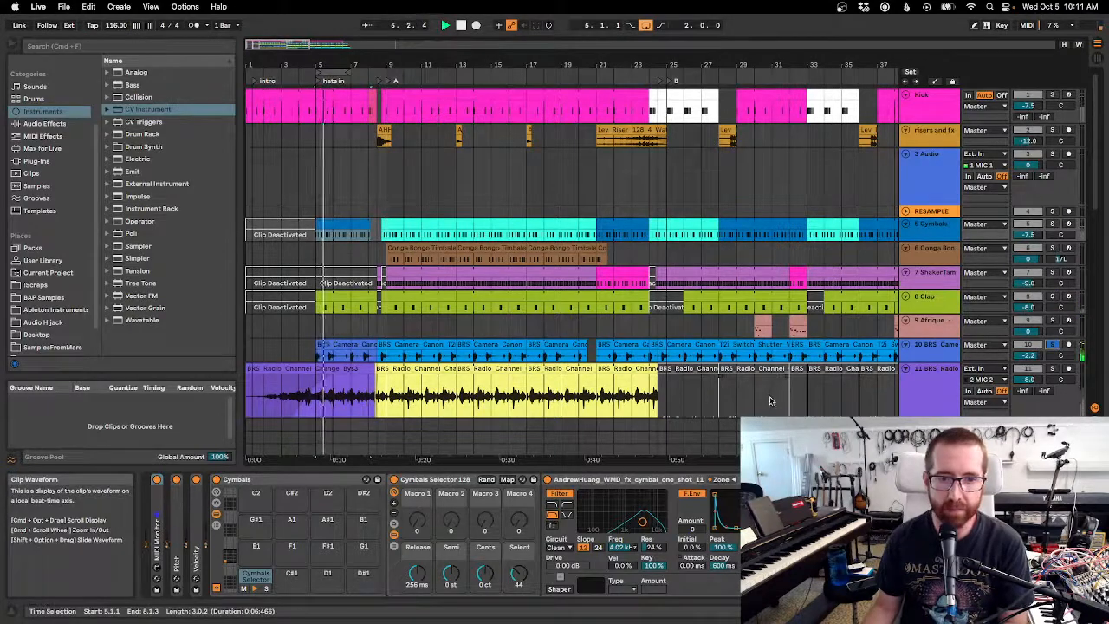
click(784, 367)
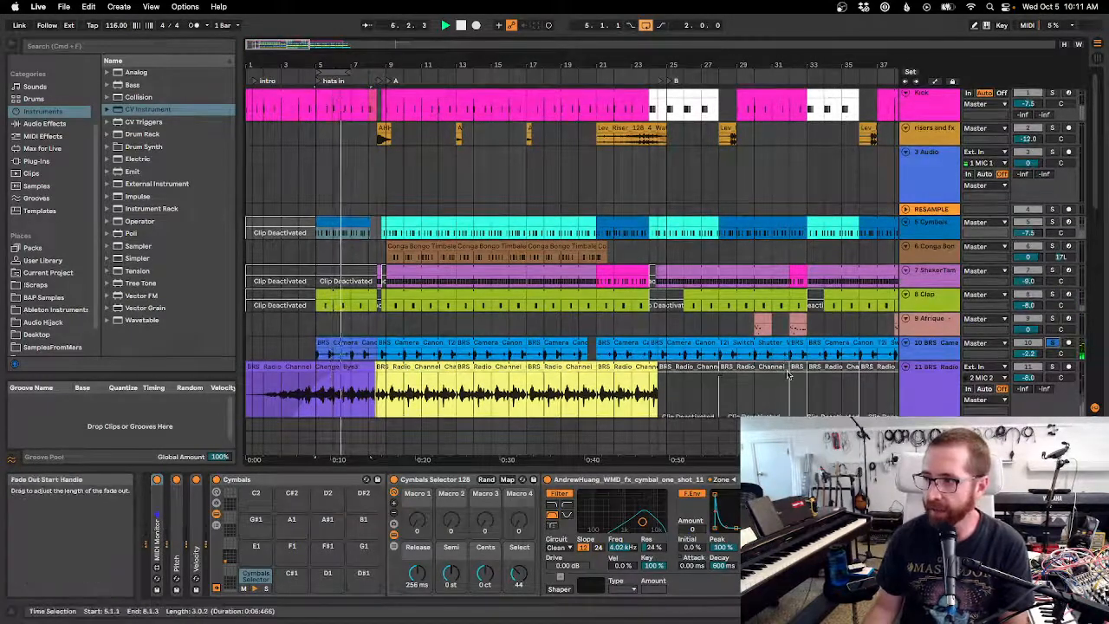
scroll(787, 324, down, 4)
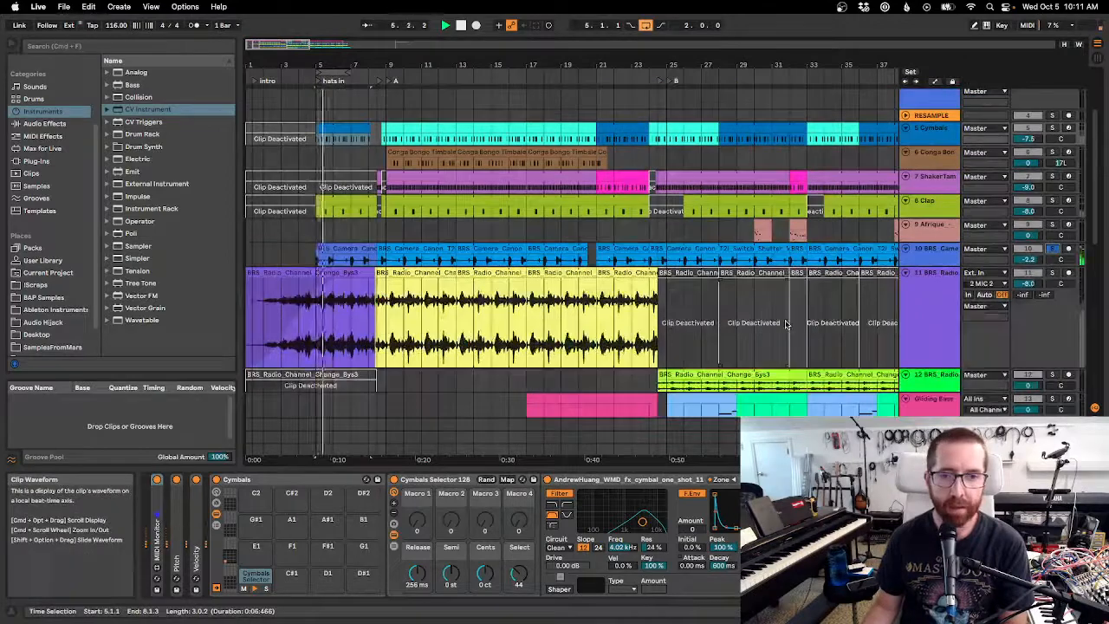
Switch the solo from the BRS Camera track to track 11 BRS Radio and listen to its part in the hats in section.
click(1053, 249)
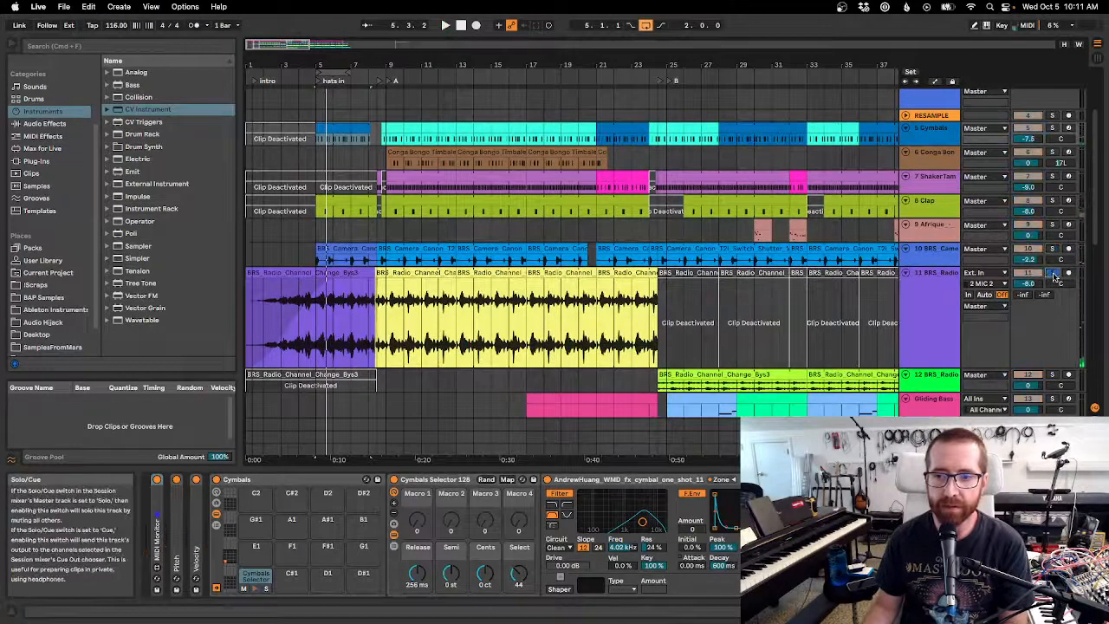
click(1050, 273)
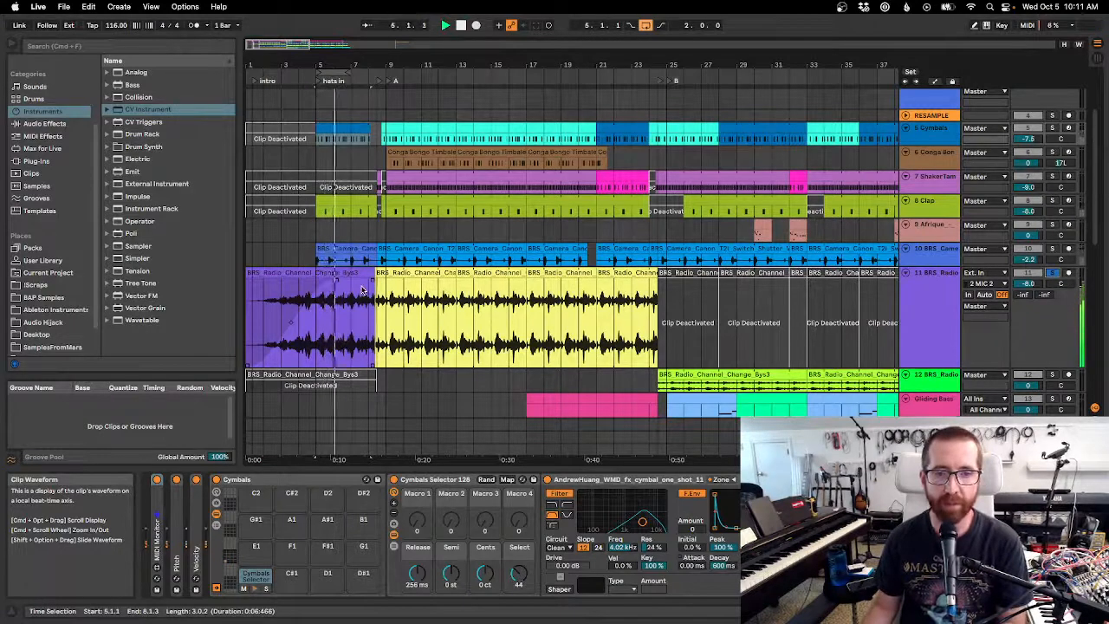
scroll(485, 286, down, 3)
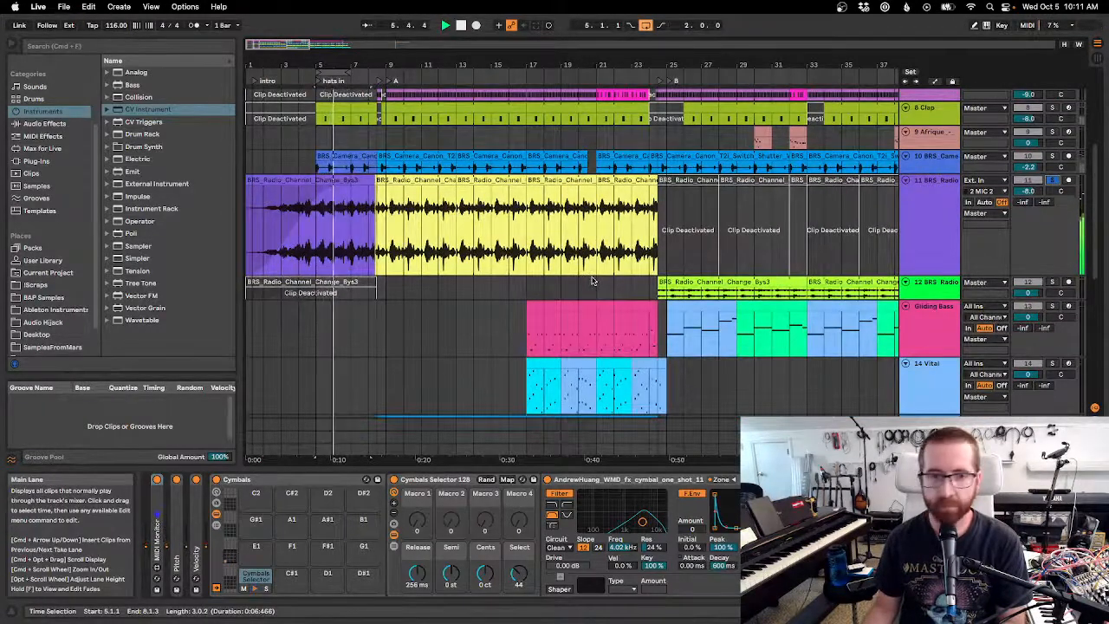
scroll(593, 280, down, 10)
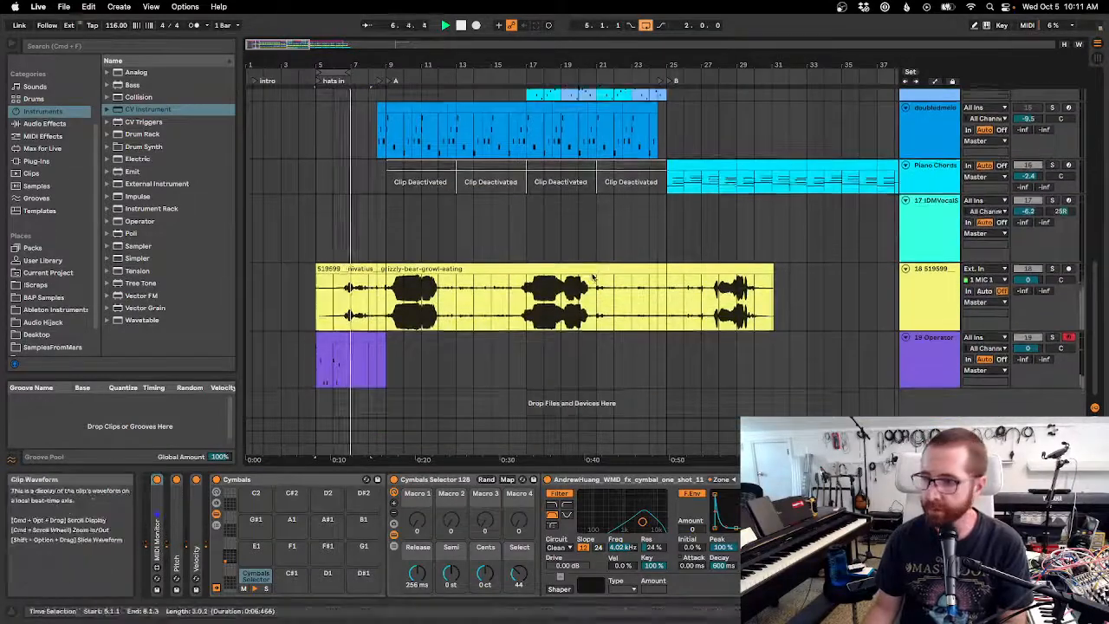
scroll(593, 276, up, 15)
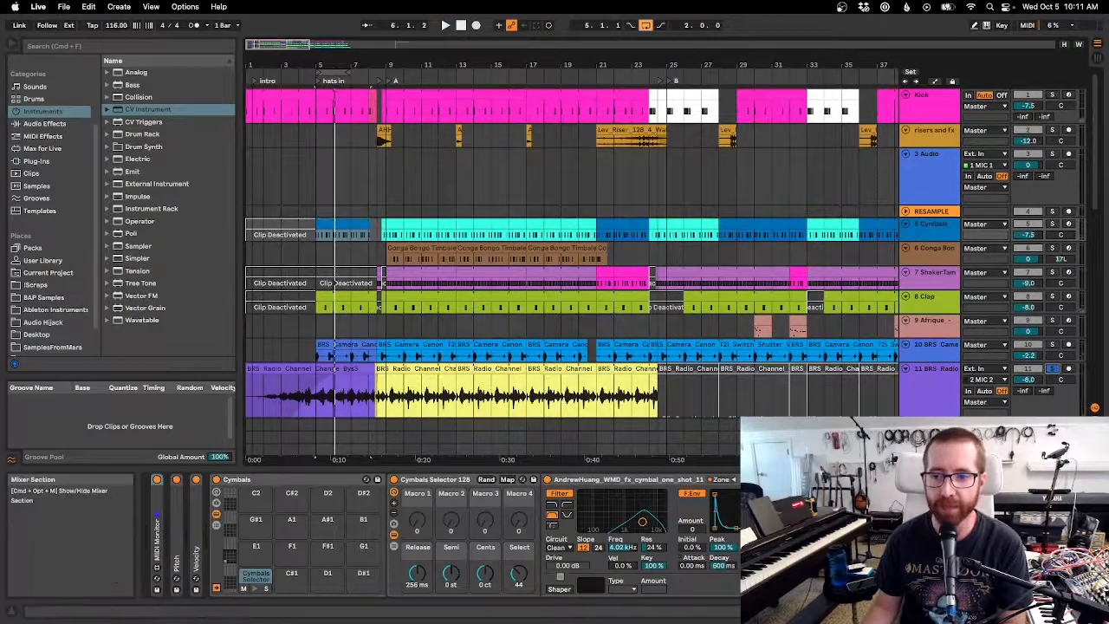
Examine how the drum, sample, bass and melodic tracks are laid out across the intro, hats in, A and B sections.
scroll(853, 166, down, 10)
scroll(1035, 286, up, 6)
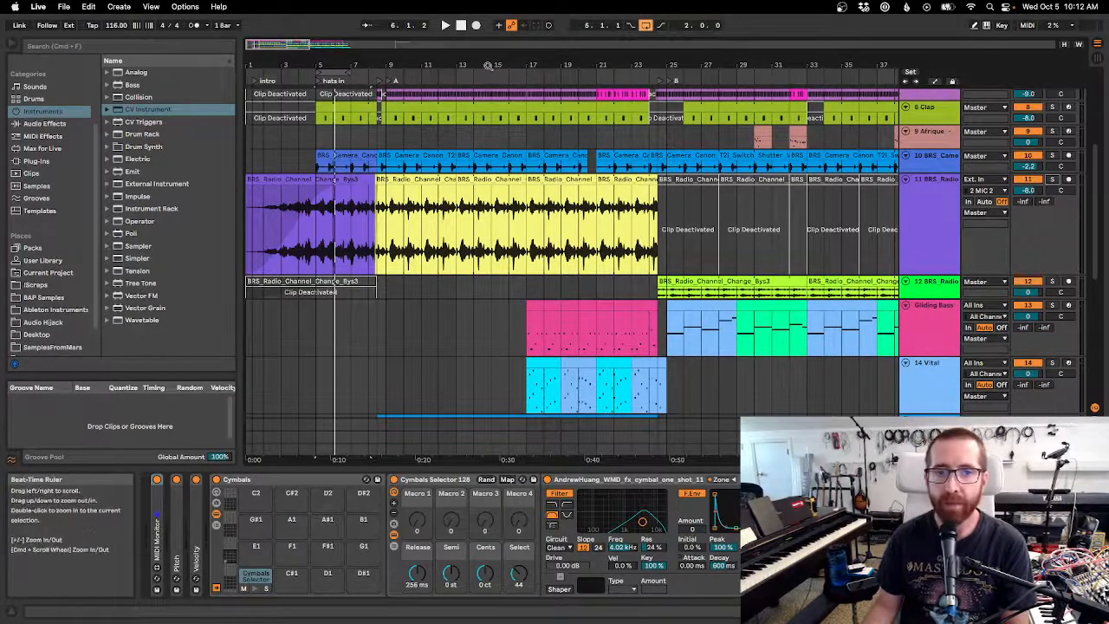
drag(487, 65, 433, 46)
scroll(405, 218, up, 5)
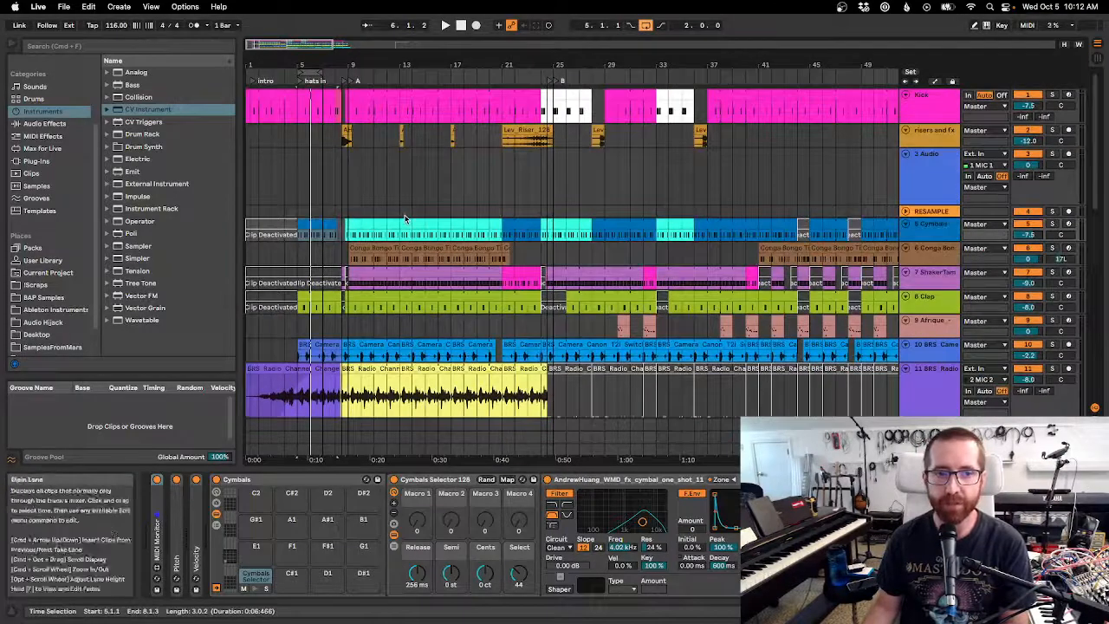
drag(451, 57, 442, 110)
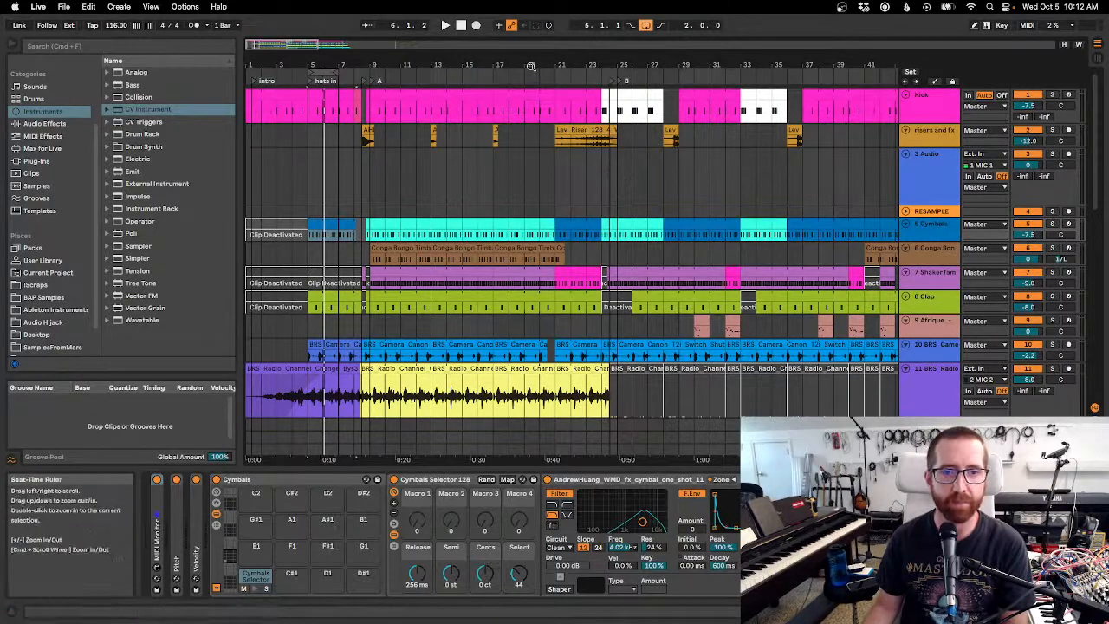
drag(531, 65, 416, 81)
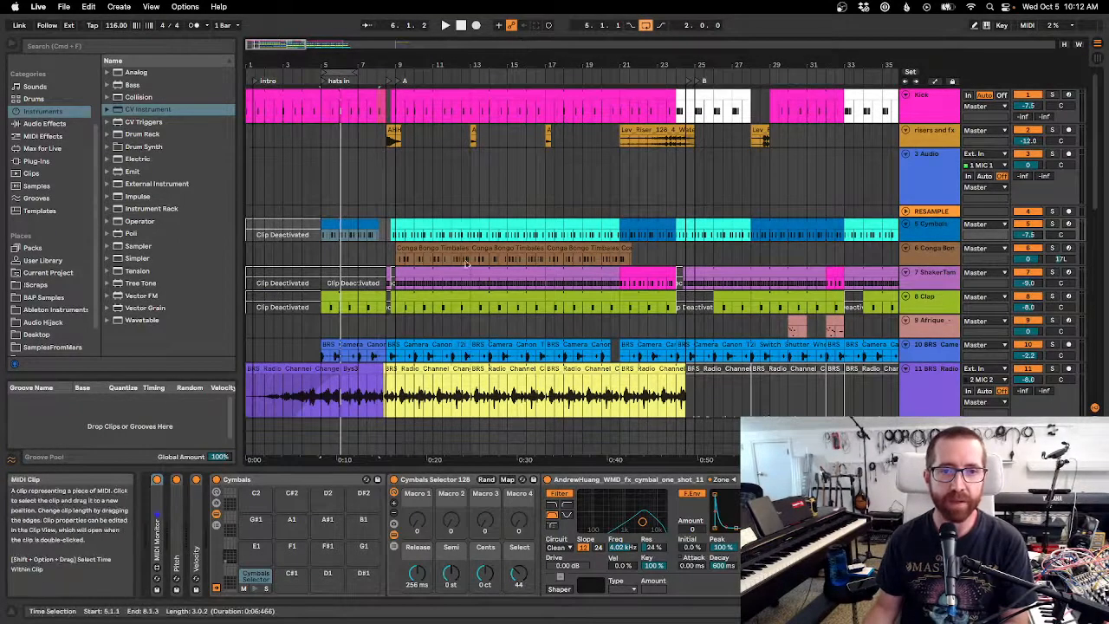
scroll(464, 292, down, 3)
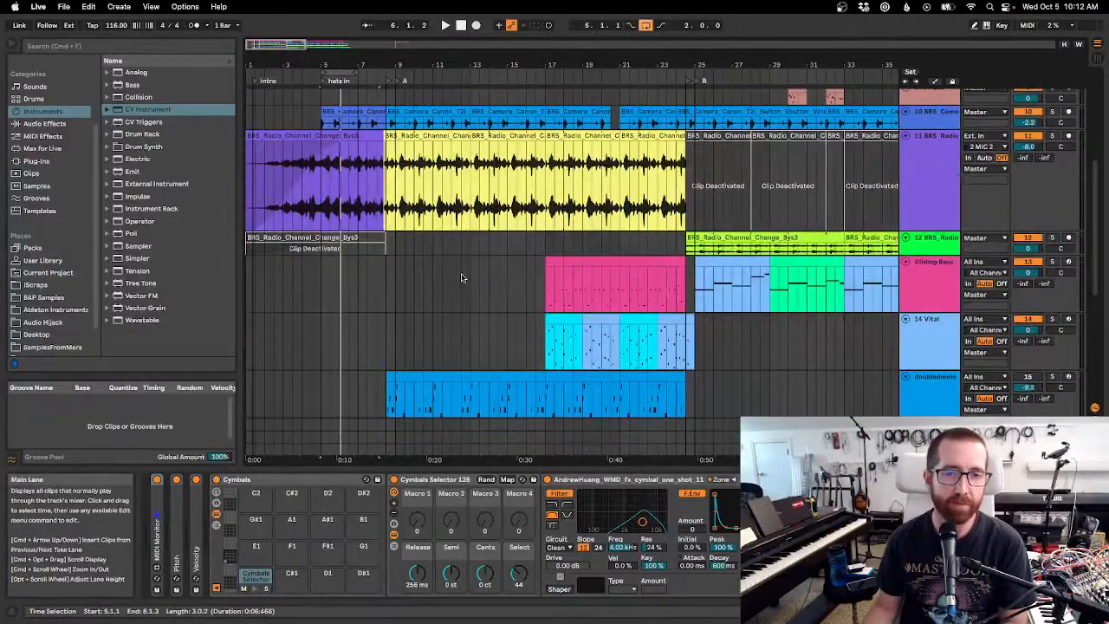
scroll(462, 289, up, 5)
scroll(464, 273, down, 5)
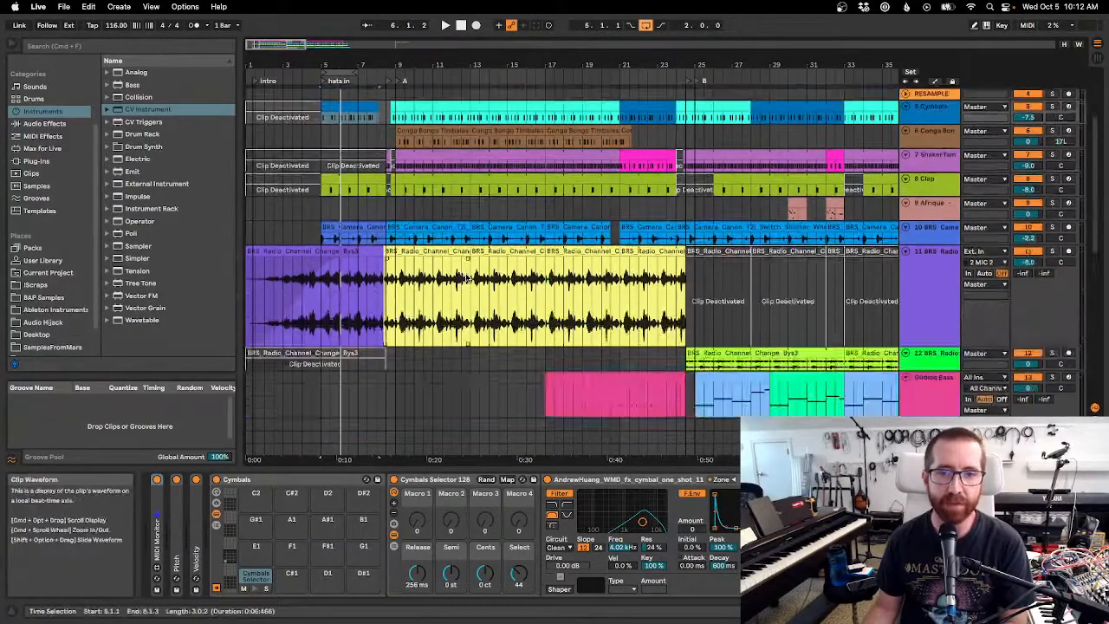
scroll(464, 274, up, 5)
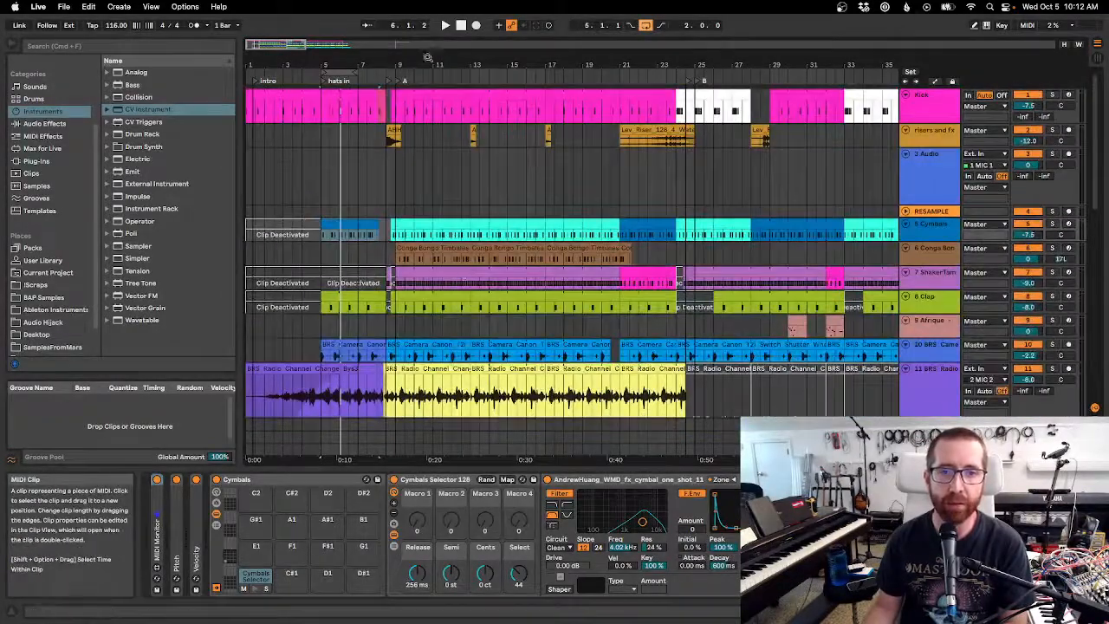
mouse_move(430, 60)
mouse_down()
mouse_move(370, 59)
mouse_move(383, 74)
mouse_move(431, 57)
mouse_up()
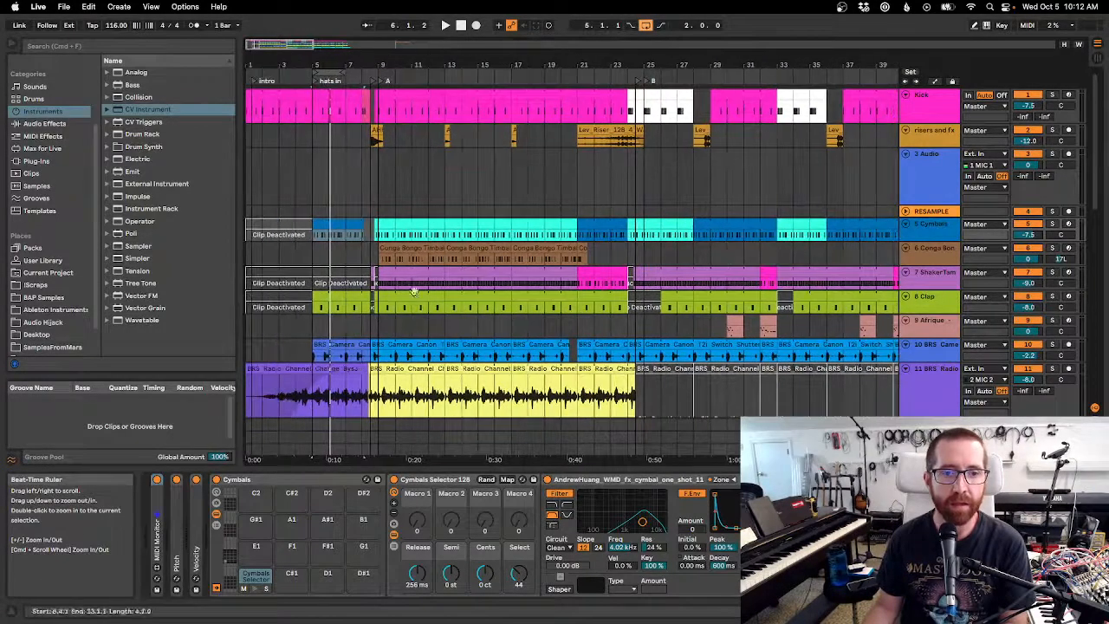
scroll(498, 299, down, 5)
scroll(498, 299, down, 2)
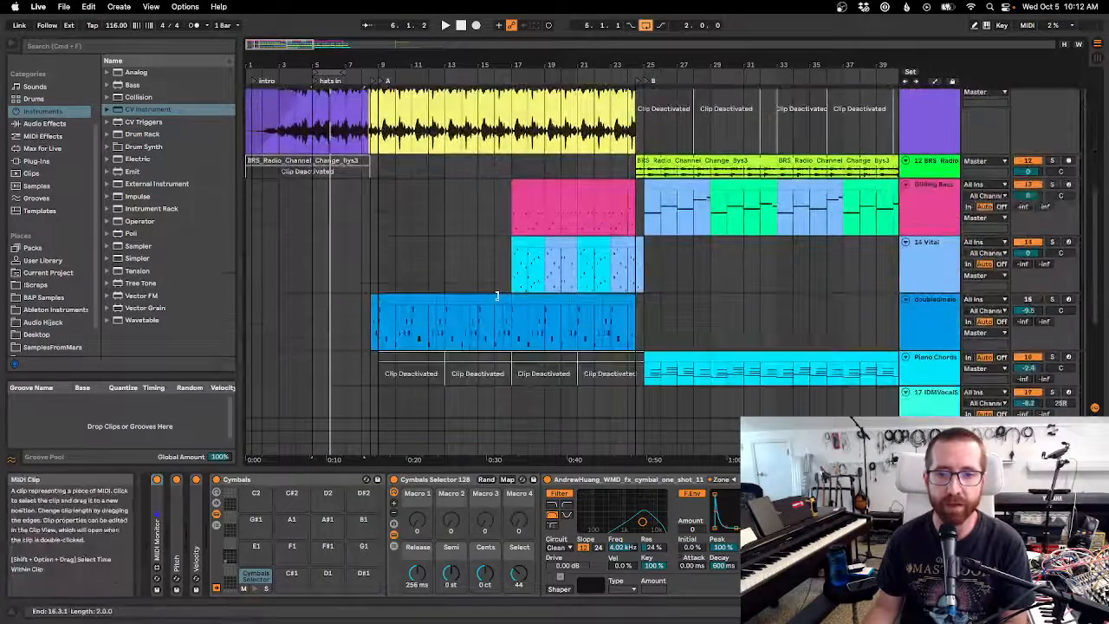
scroll(498, 297, up, 7)
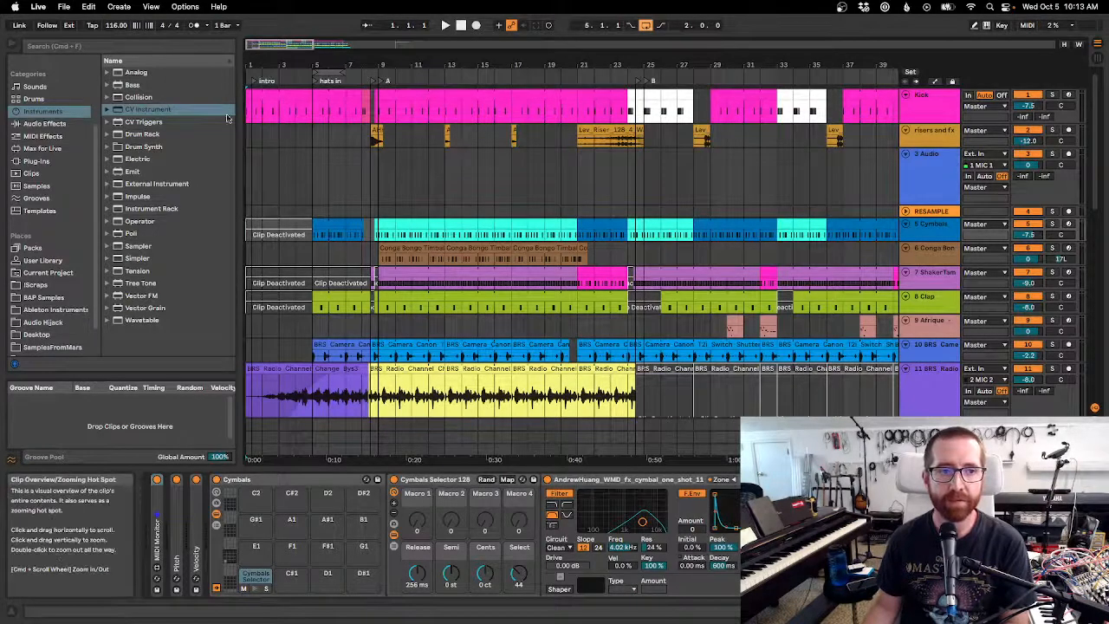
drag(398, 58, 372, 63)
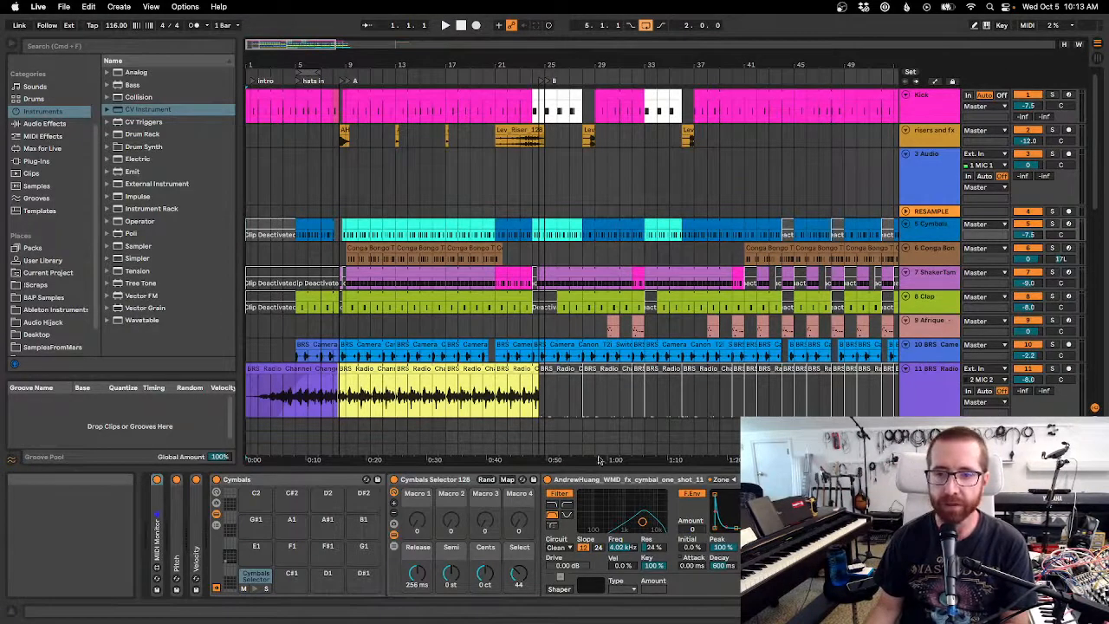
mouse_move(531, 621)
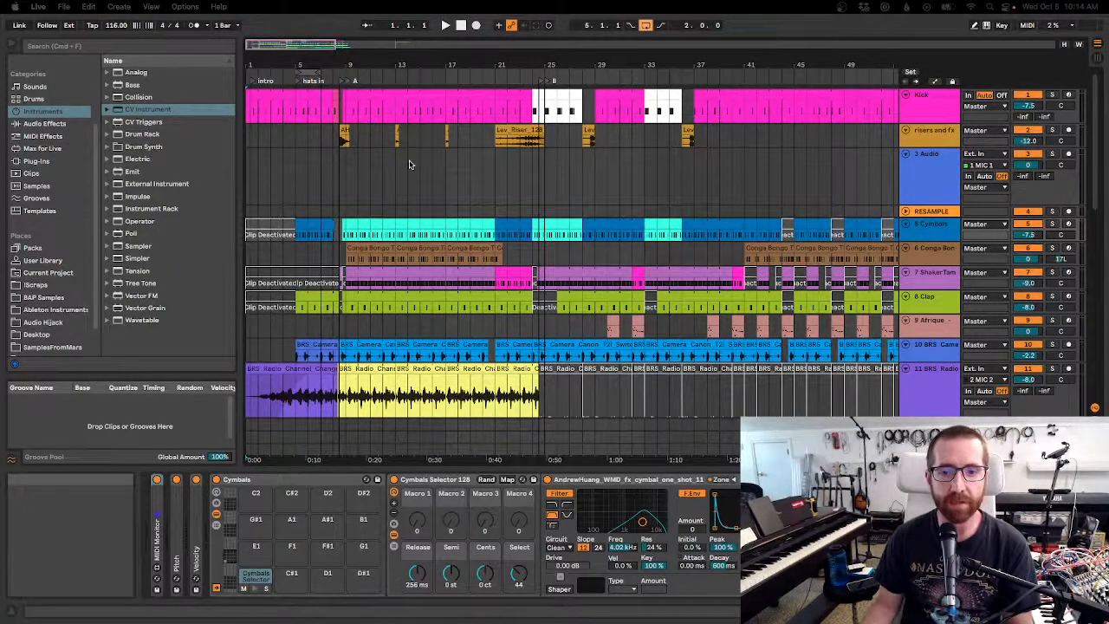
Save the current Live Set.
scroll(410, 163, down, 2)
scroll(410, 164, up, 2)
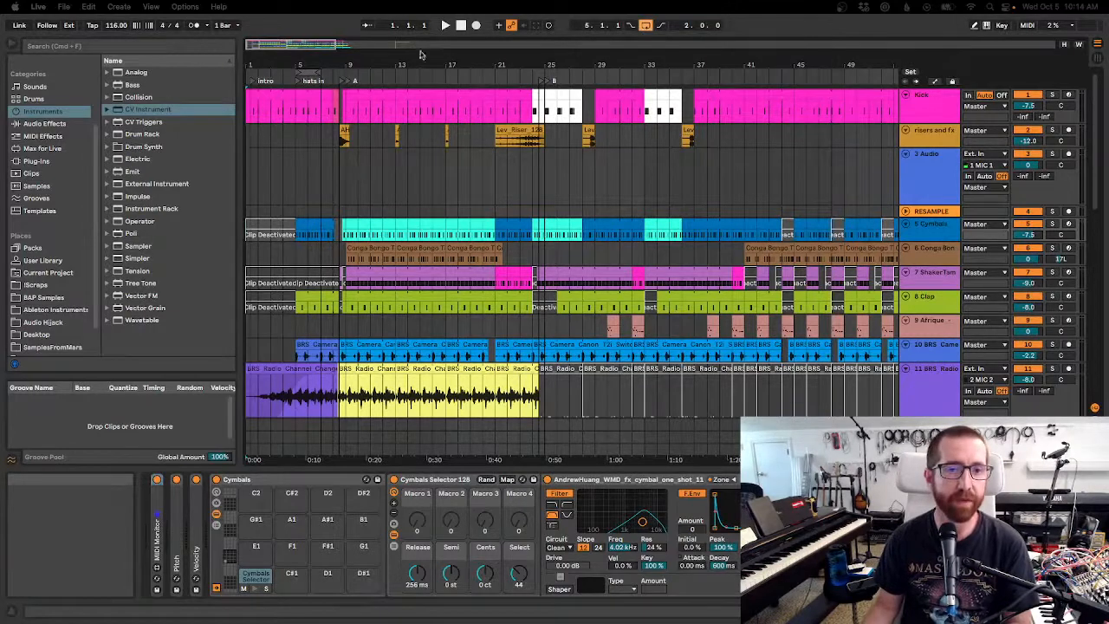
click(65, 6)
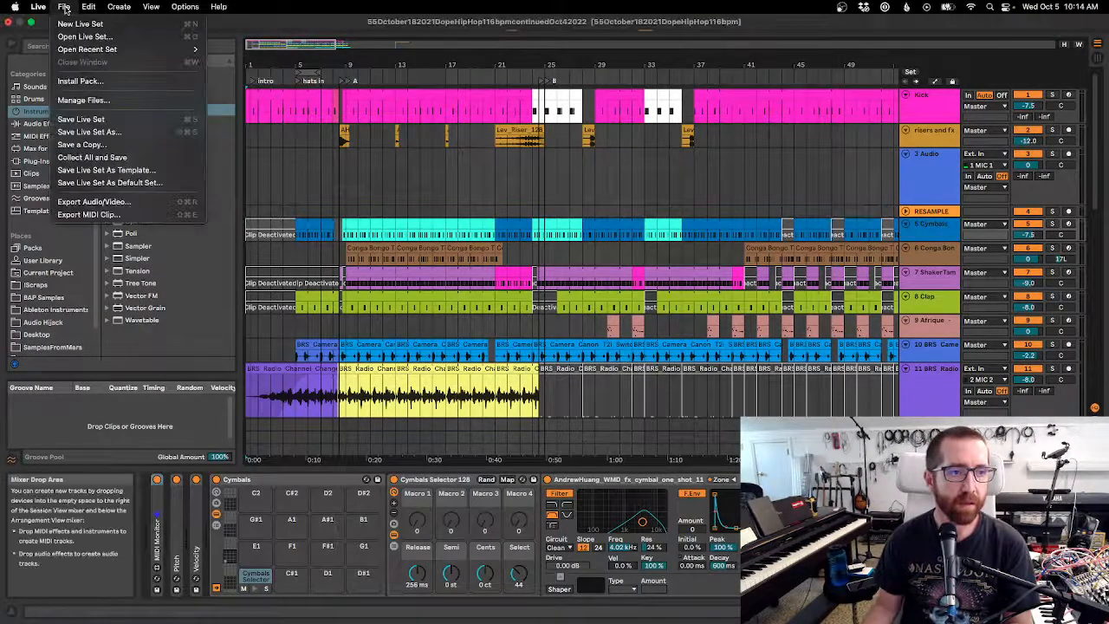
click(99, 118)
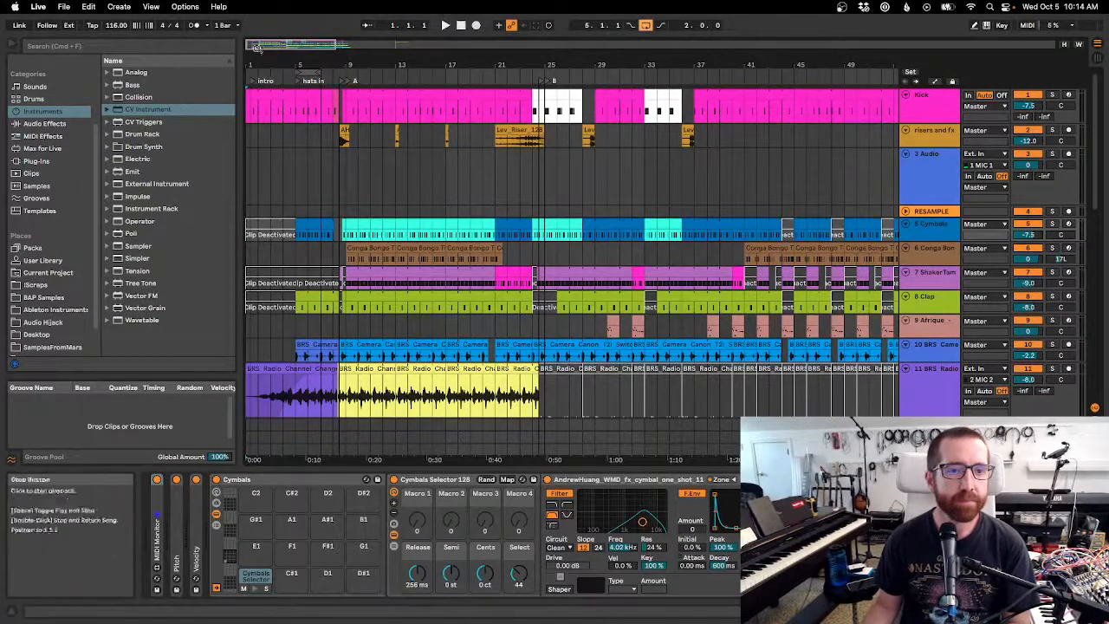
Delete the grizzly bear growl audio track and the Operator track from the end of the arrangement.
scroll(370, 344, down, 10)
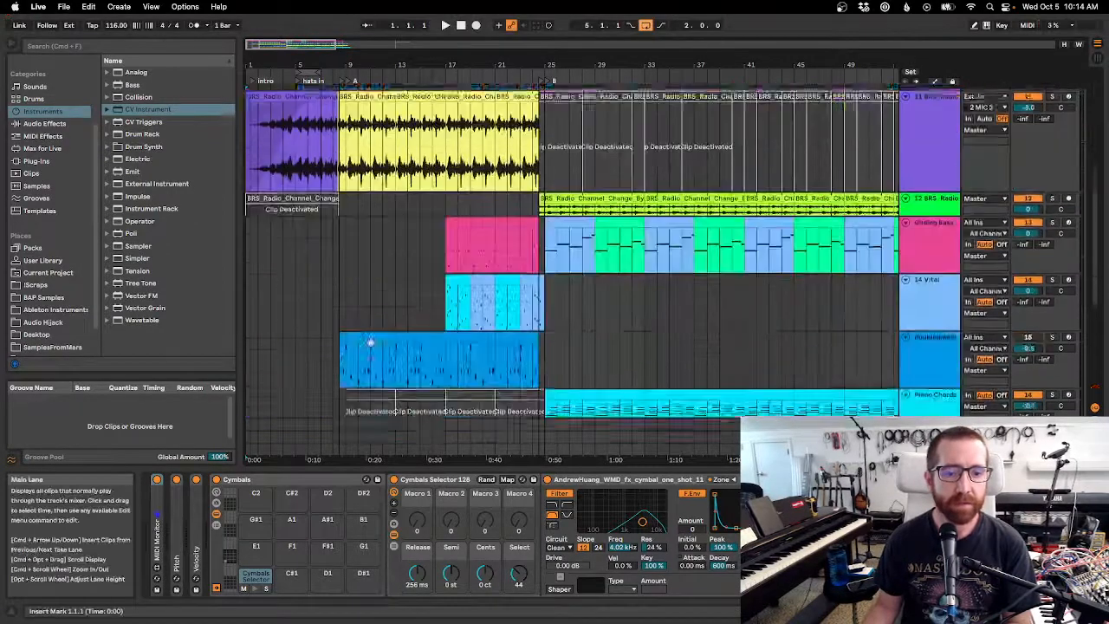
click(926, 307)
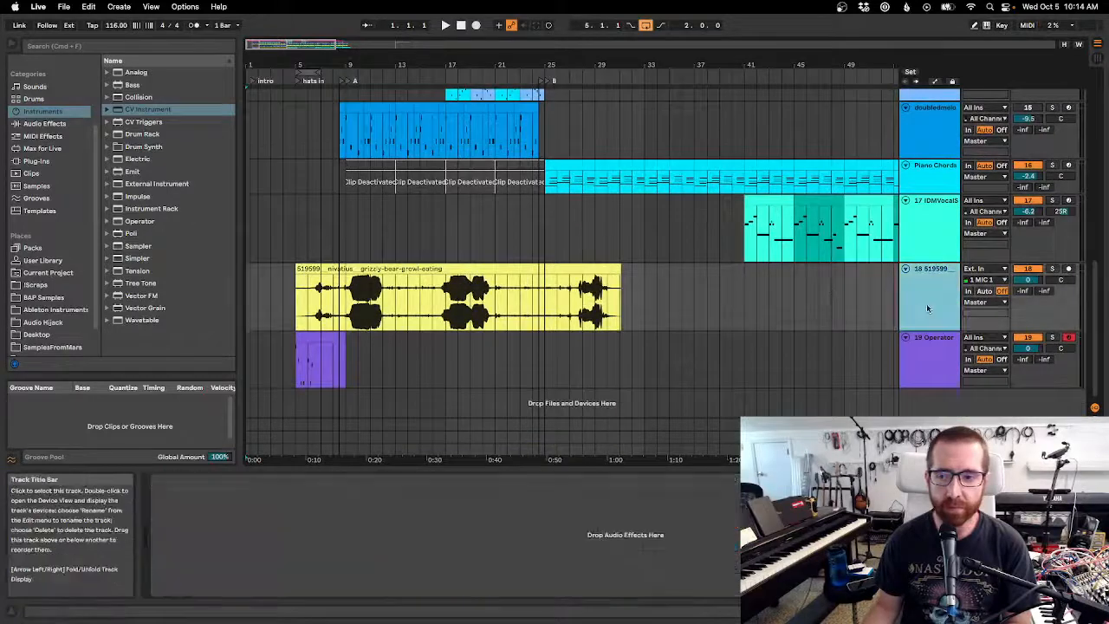
key(Delete)
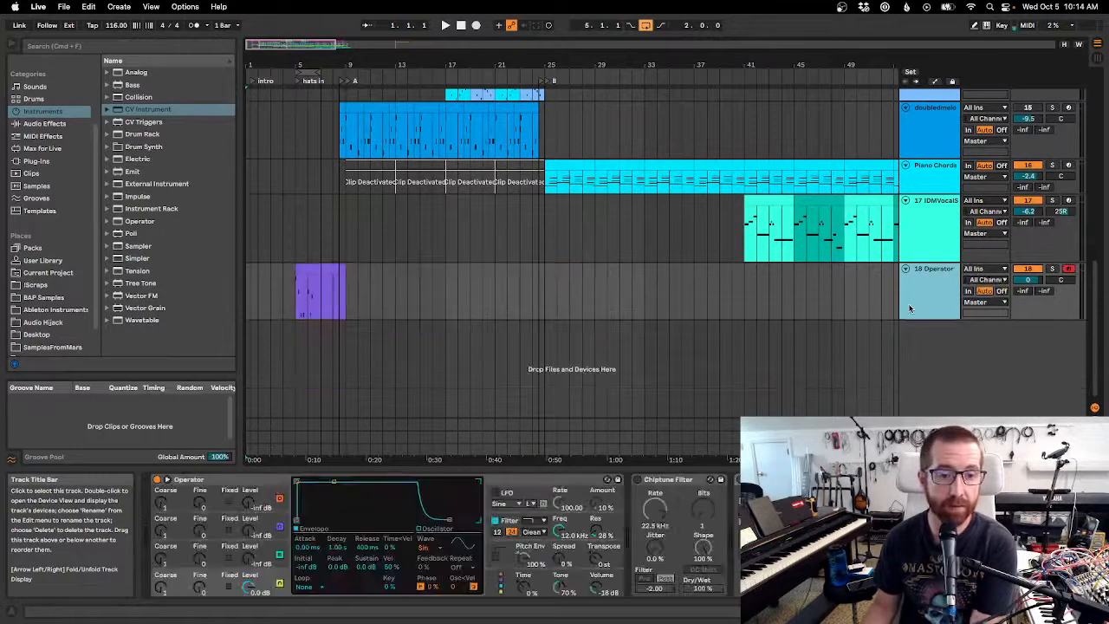
key(Delete)
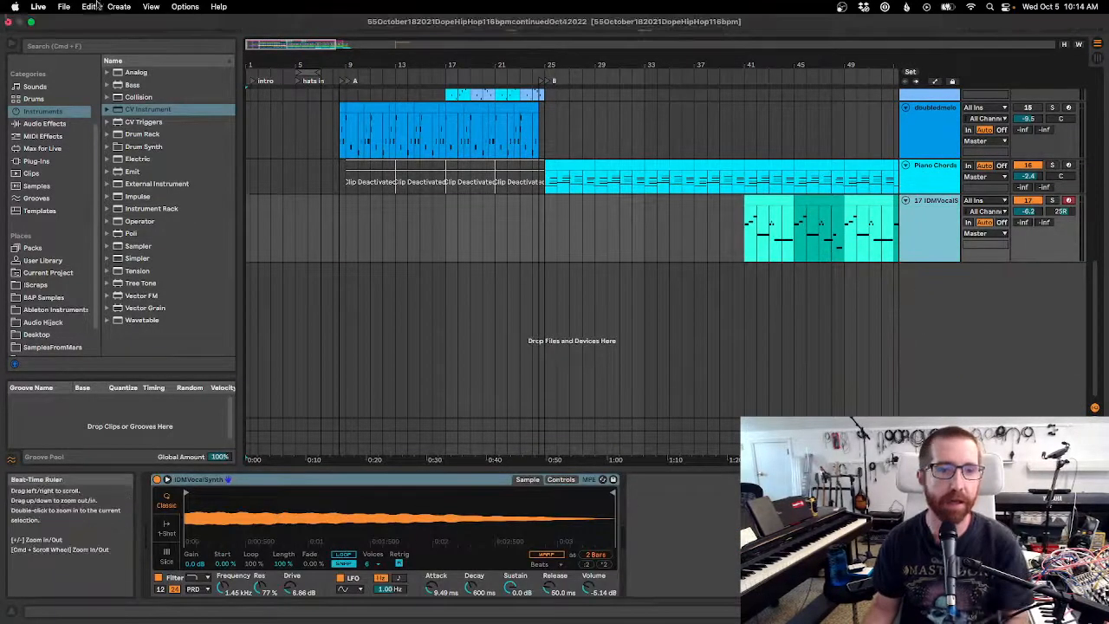
Save the trimmed arrangement and create a new Live Set.
click(64, 7)
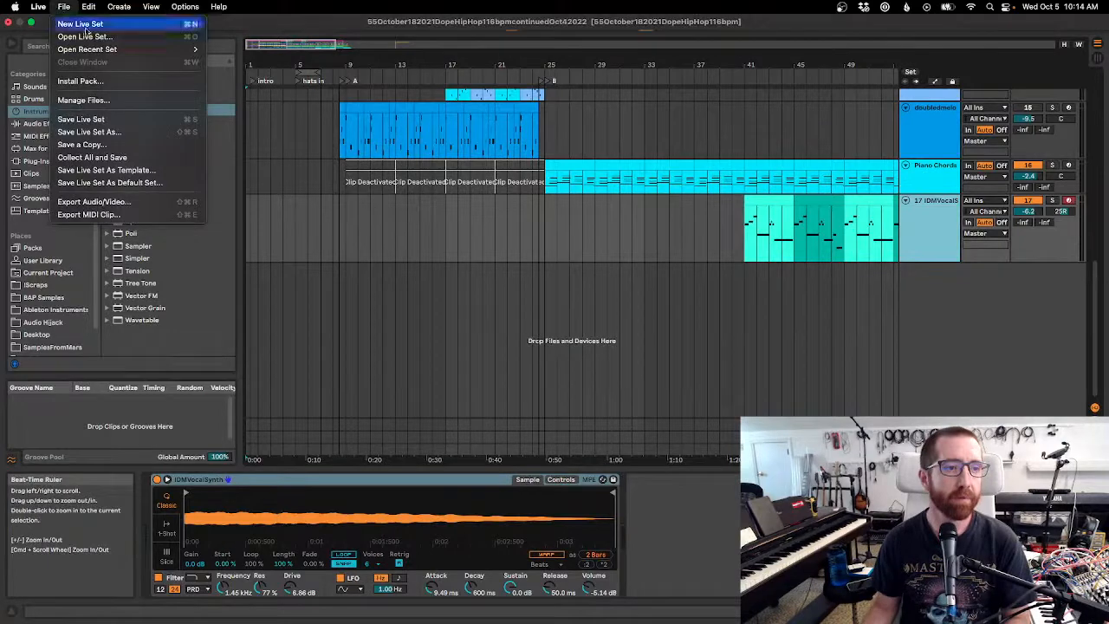
click(87, 119)
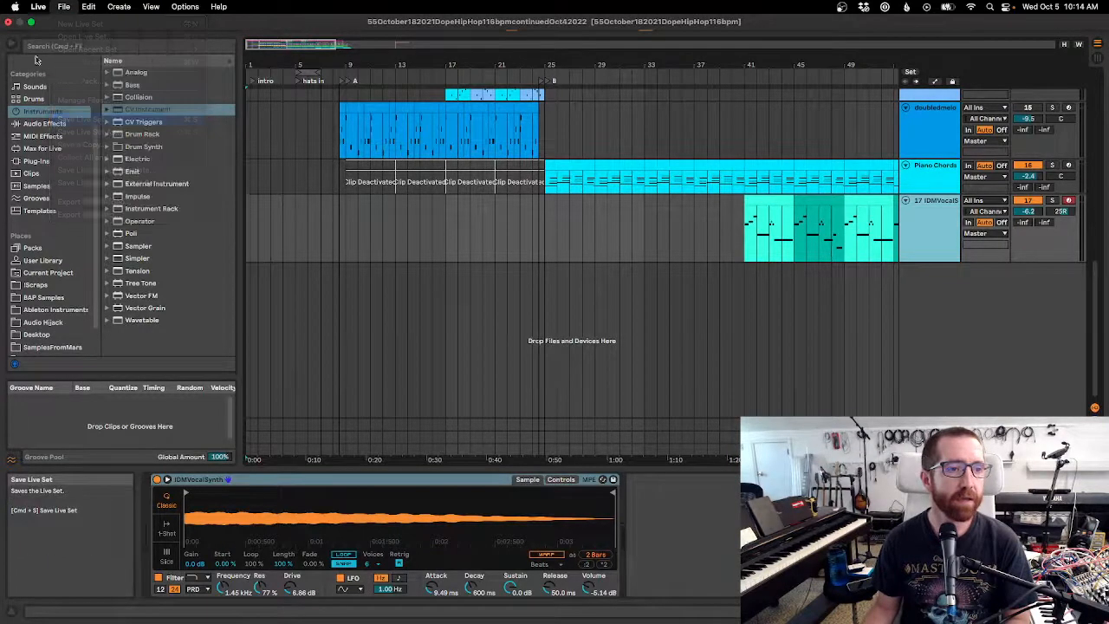
click(63, 7)
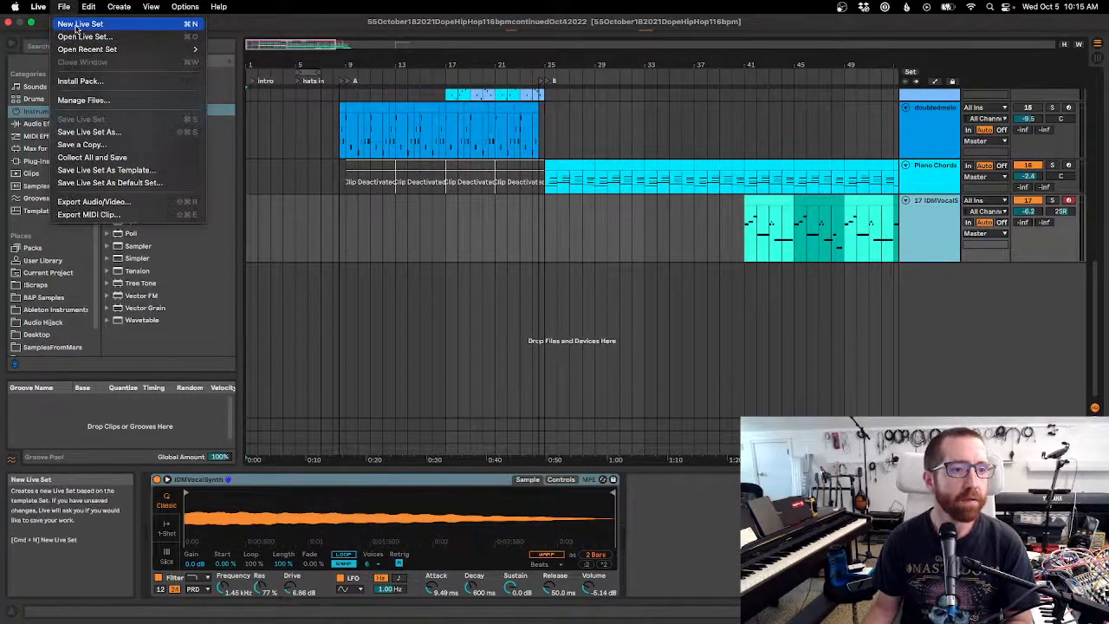
click(76, 25)
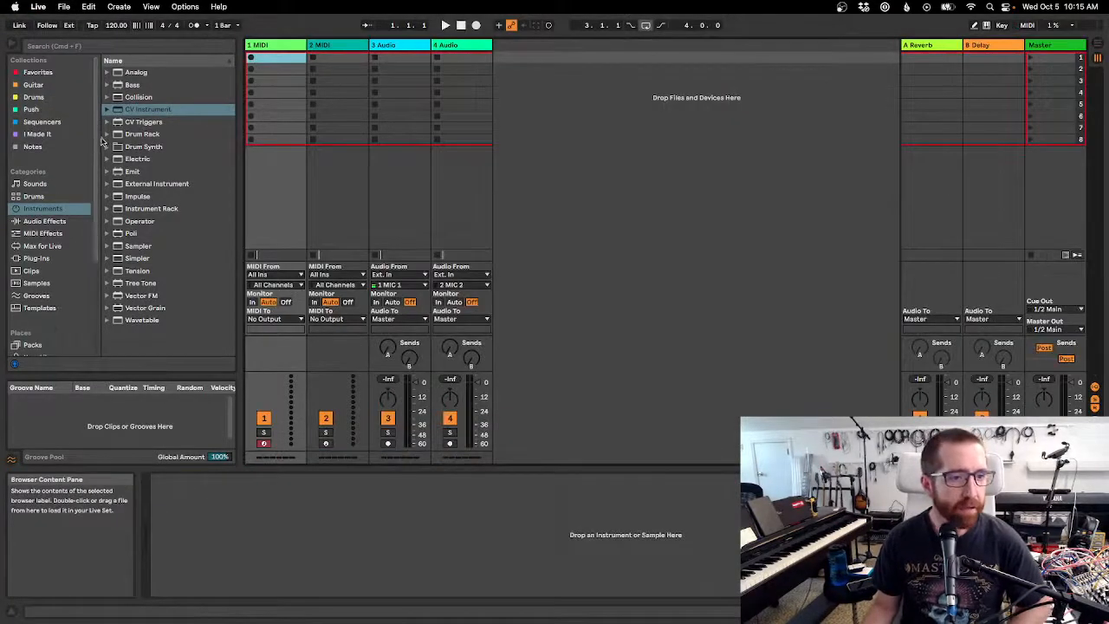
Audition drum kits including 606 Excalibur Kit, 707 Flight Time Kit, 707 Funky Beans Kit and 709 Kit.
click(33, 97)
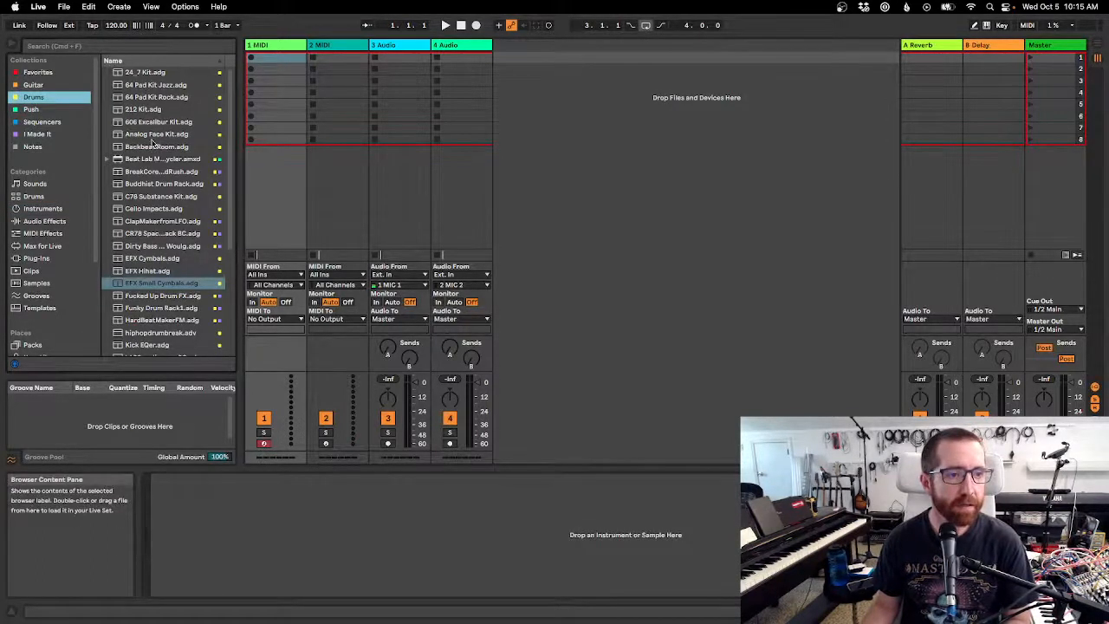
click(148, 124)
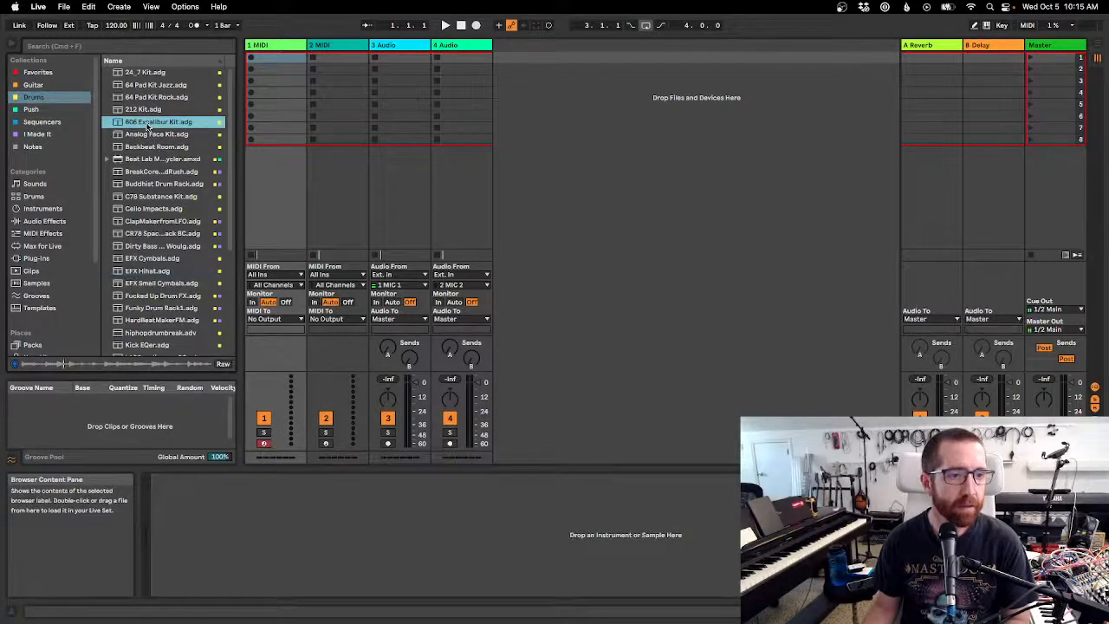
click(35, 199)
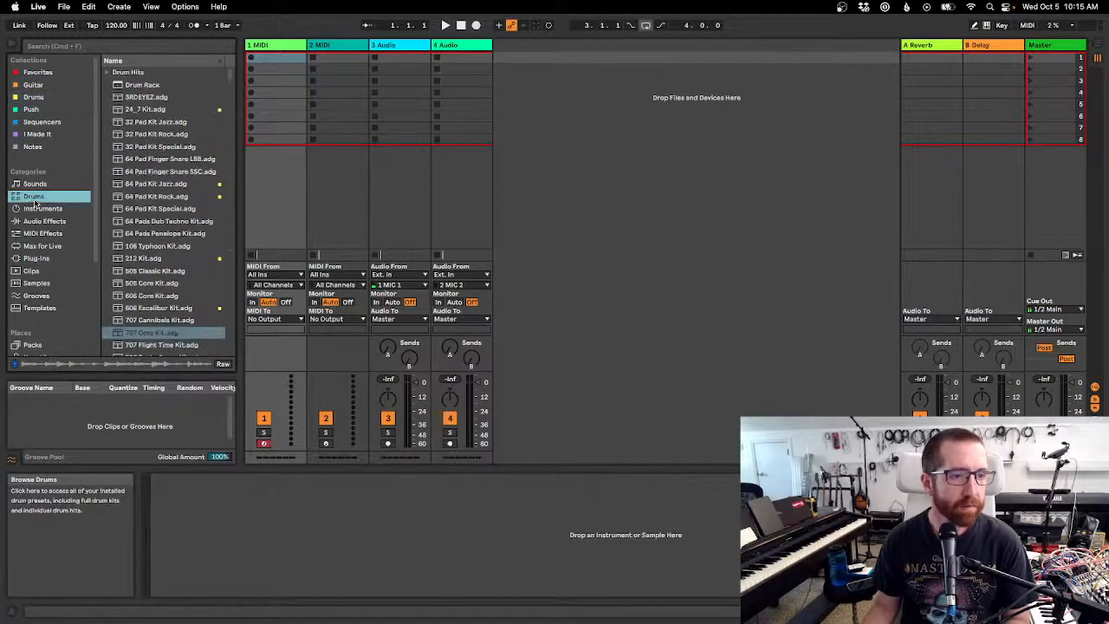
scroll(147, 203, down, 5)
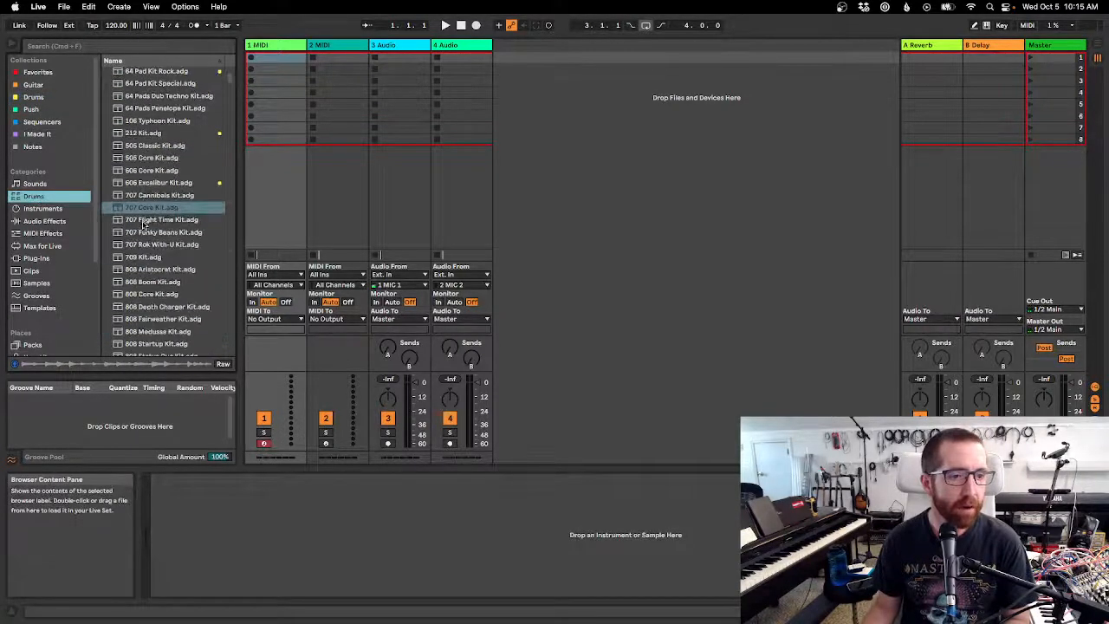
click(147, 220)
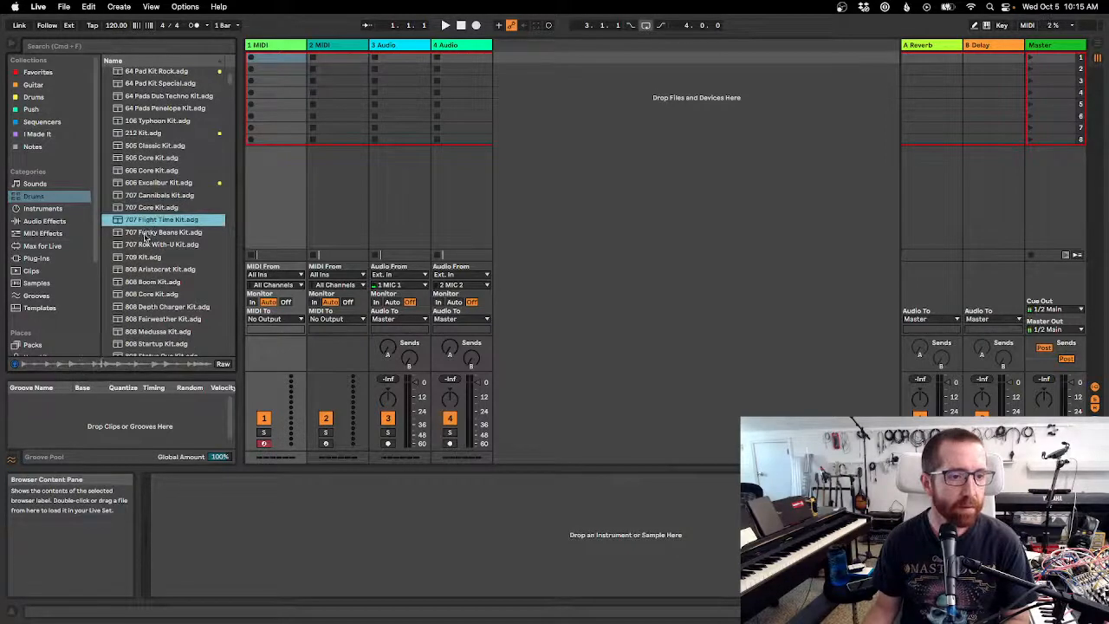
click(148, 232)
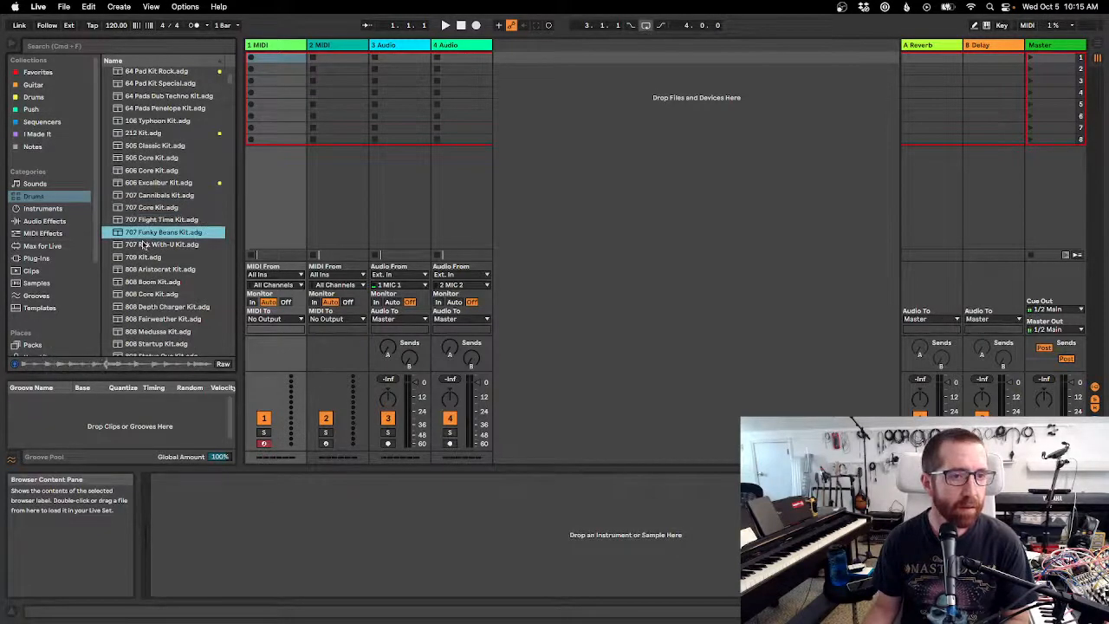
click(144, 257)
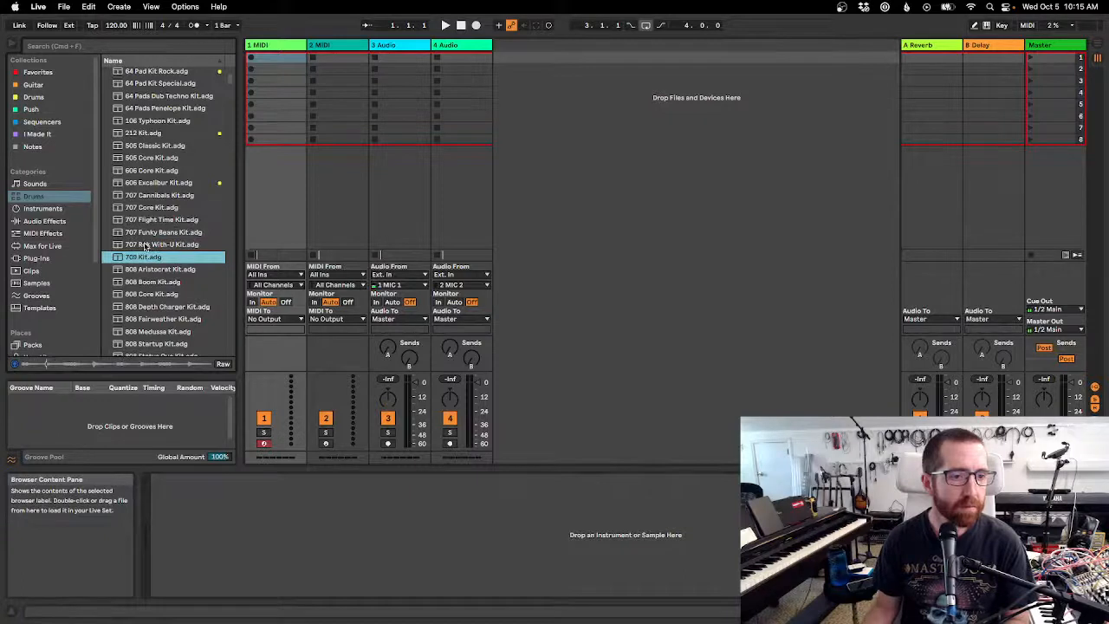
Load the 707 Rok With-U Kit onto the first MIDI track and audition its kick pad.
click(147, 245)
drag(144, 247, 279, 186)
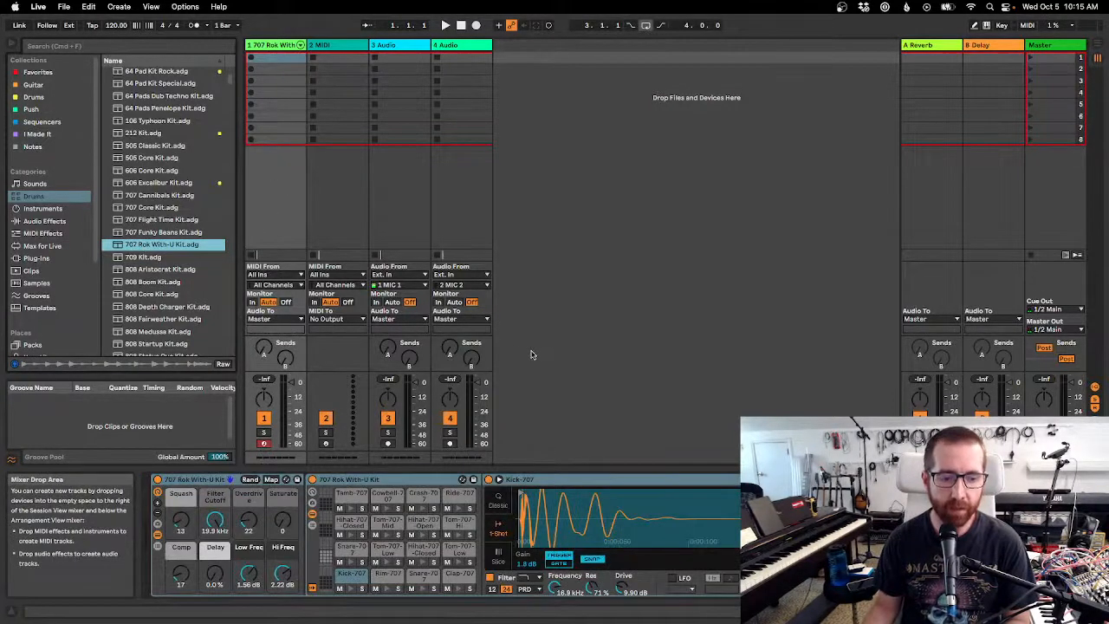
click(351, 590)
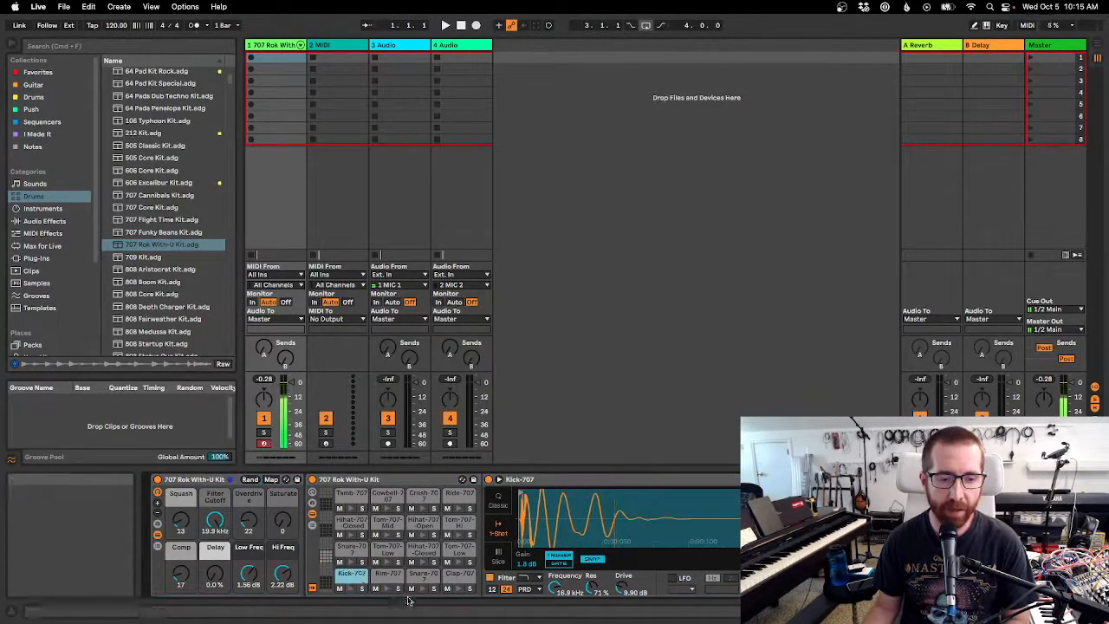
Create a MIDI clip in the drum track's first slot and add four sixteenth-note closed hi-hats on beat 1.
double_click(271, 61)
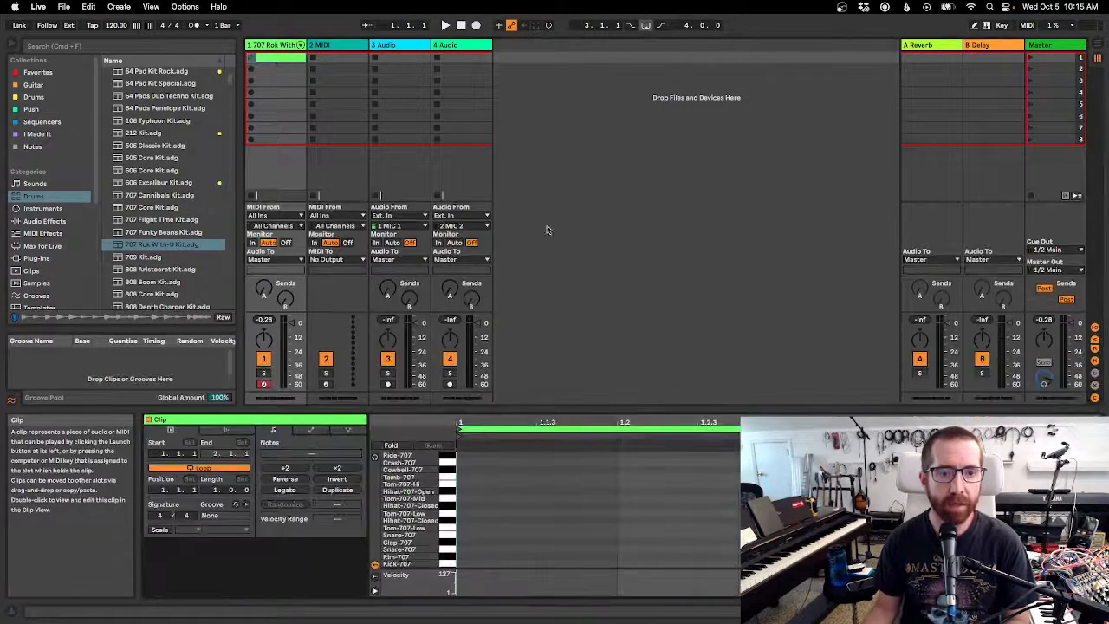
click(477, 520)
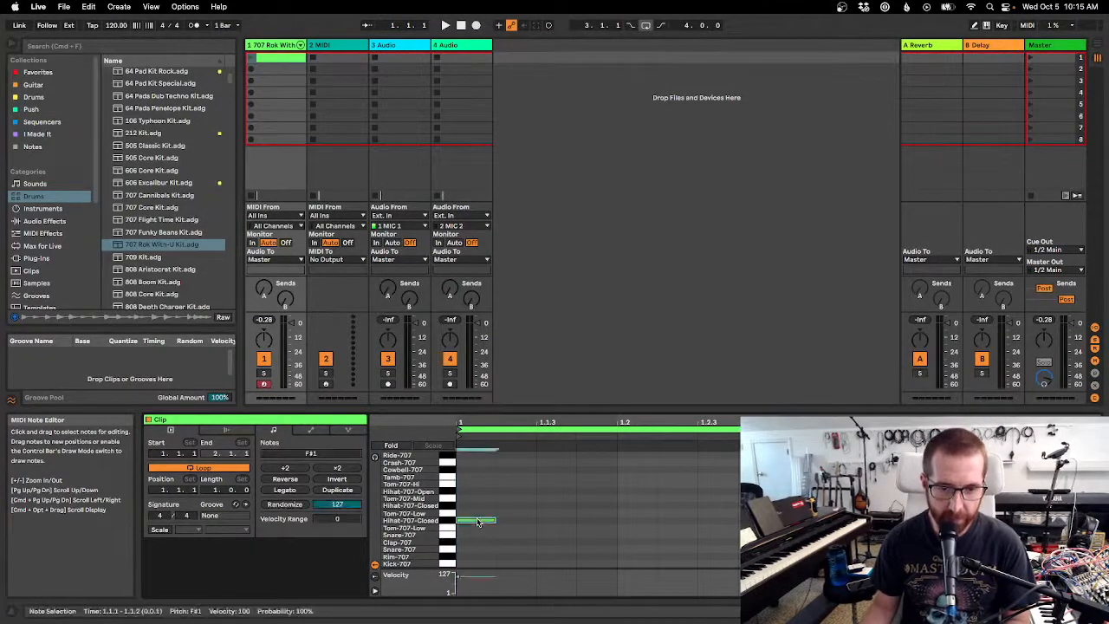
click(518, 520)
click(562, 520)
click(598, 523)
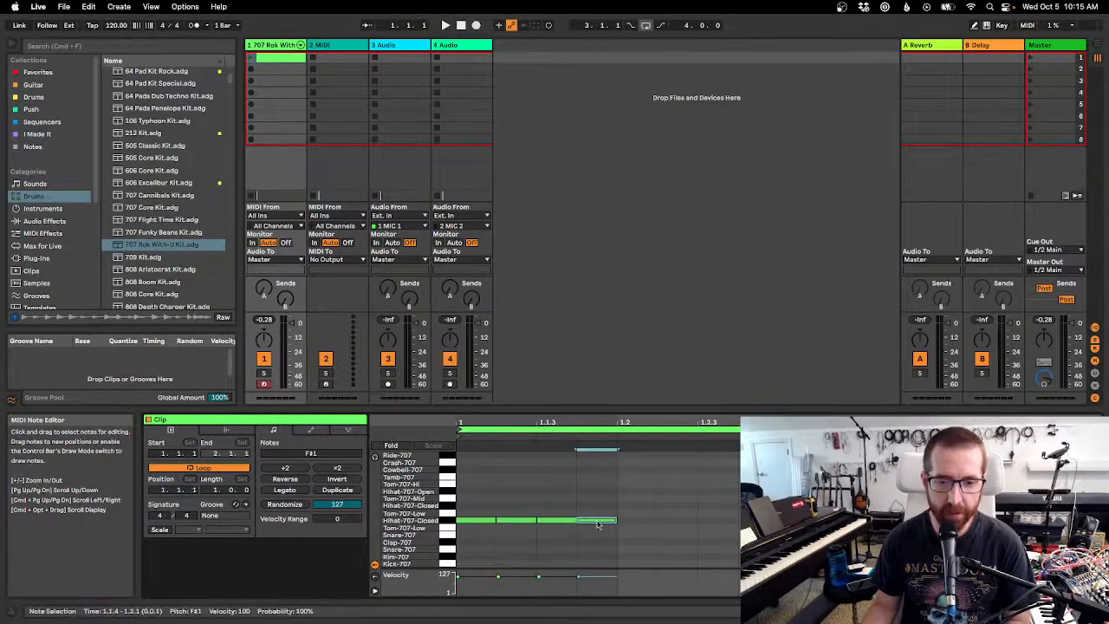
Duplicate the four closed hi-hat notes three times to fill the bar with sixteenth notes.
drag(458, 491, 618, 531)
key(super+d)
key(super+d)
key(super+d)
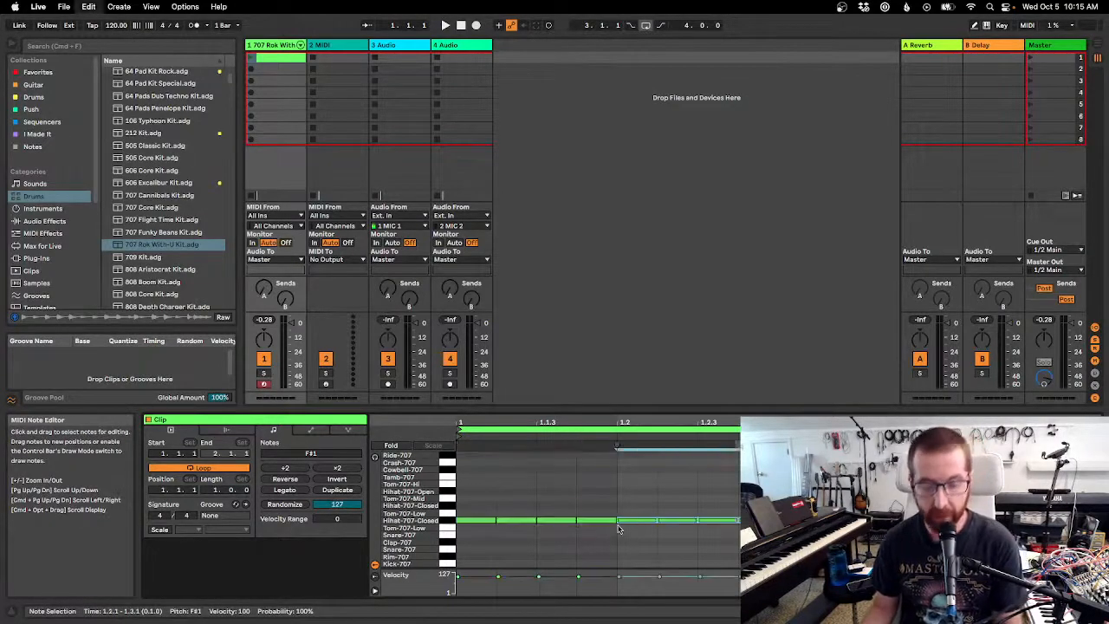
Place a kick on beat 1 and a snare on beat 2, and repeat the pair on beats 3 and 4.
click(476, 564)
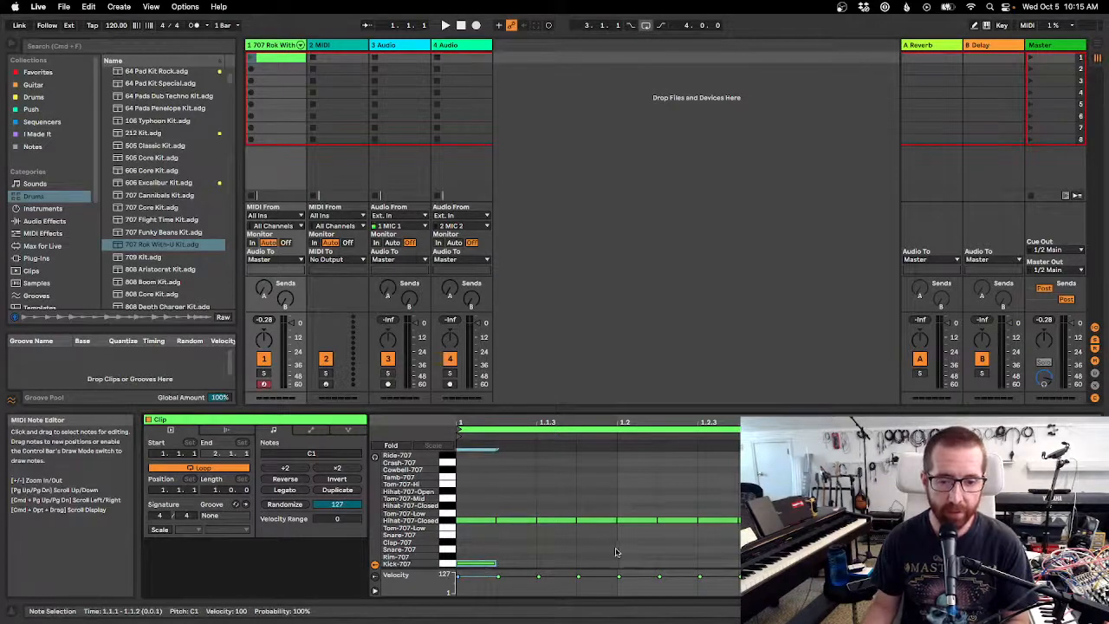
click(620, 550)
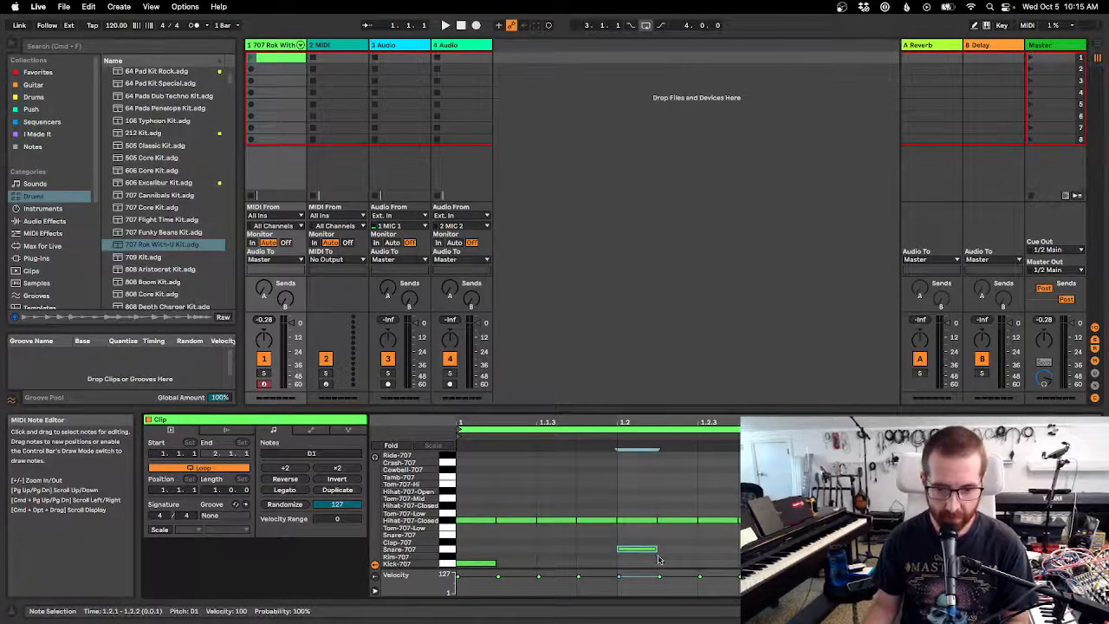
drag(466, 544, 718, 586)
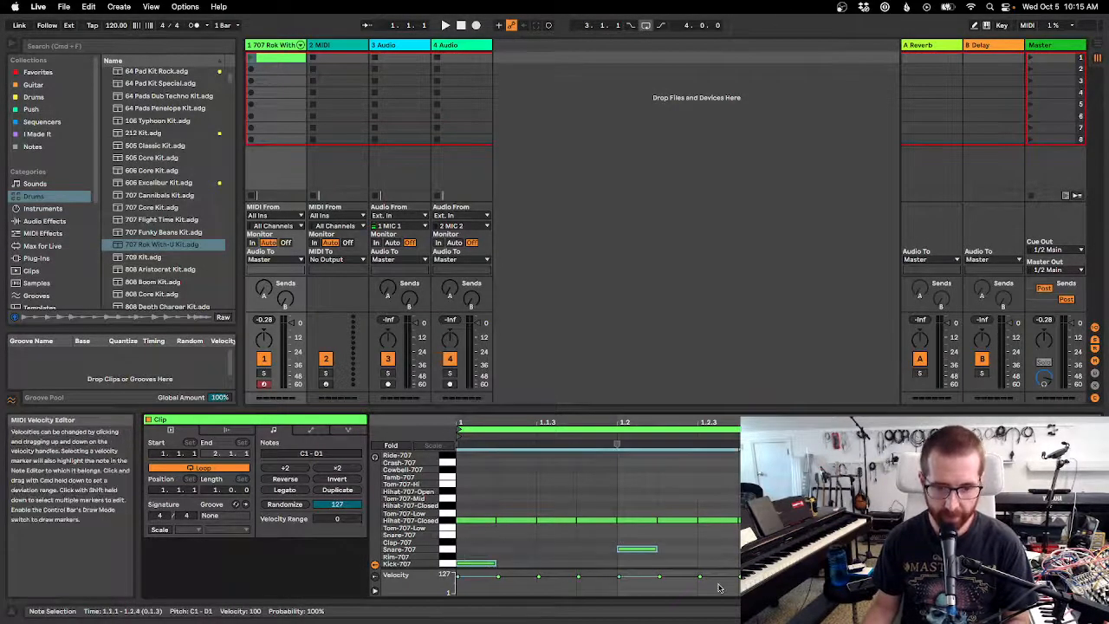
key(super+d)
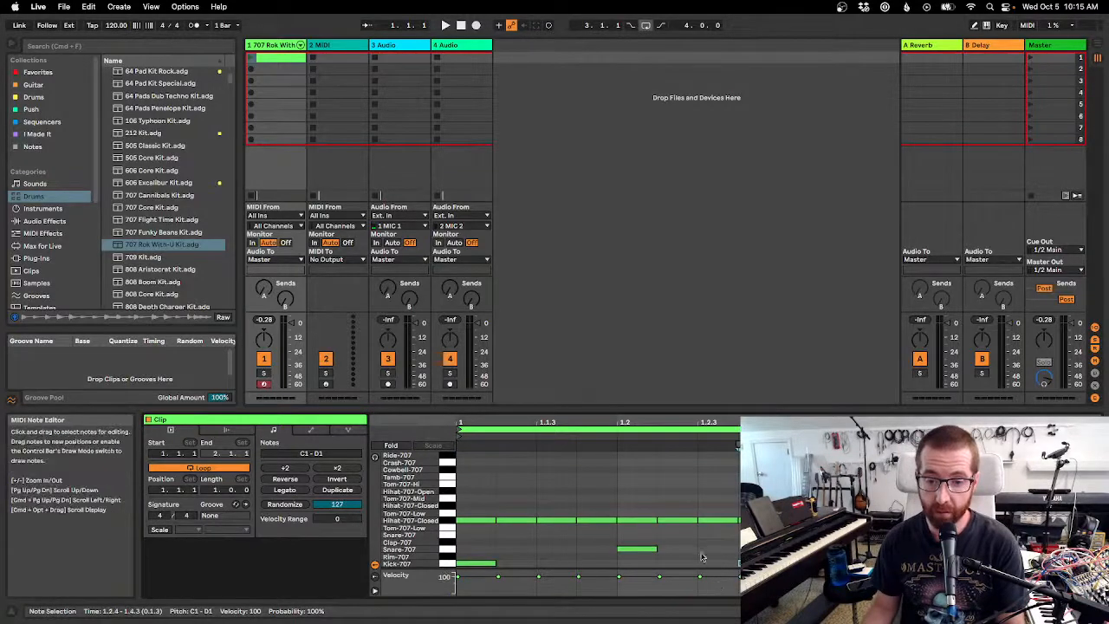
drag(713, 546, 939, 566)
key(Right)
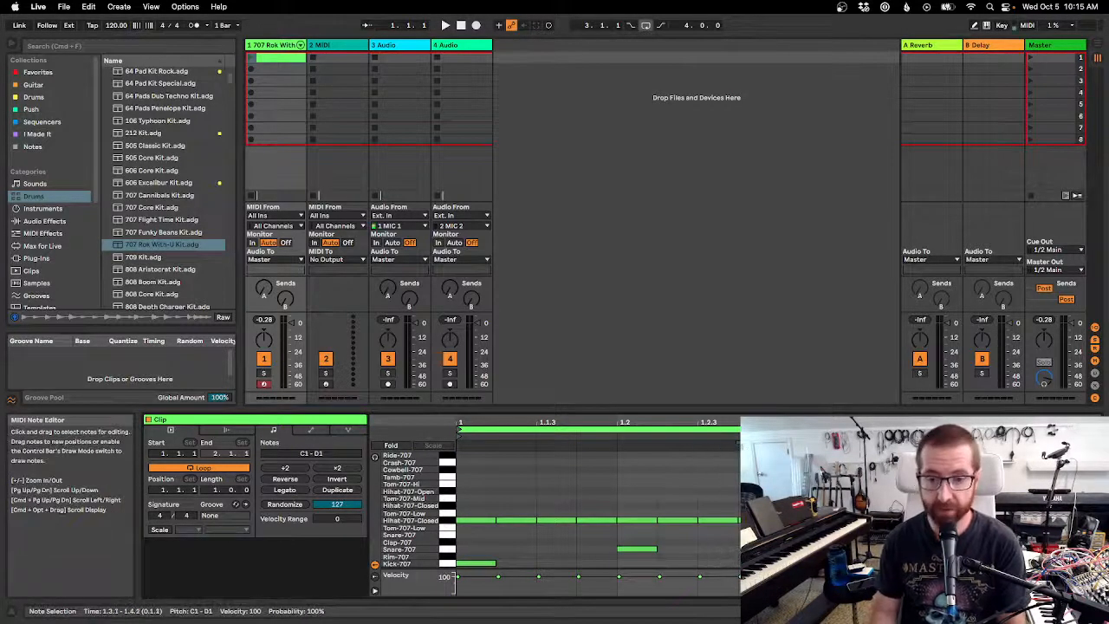
Play the drum clip and stretch all closed hi-hat notes to twice their timing so they become eighth notes.
key(space)
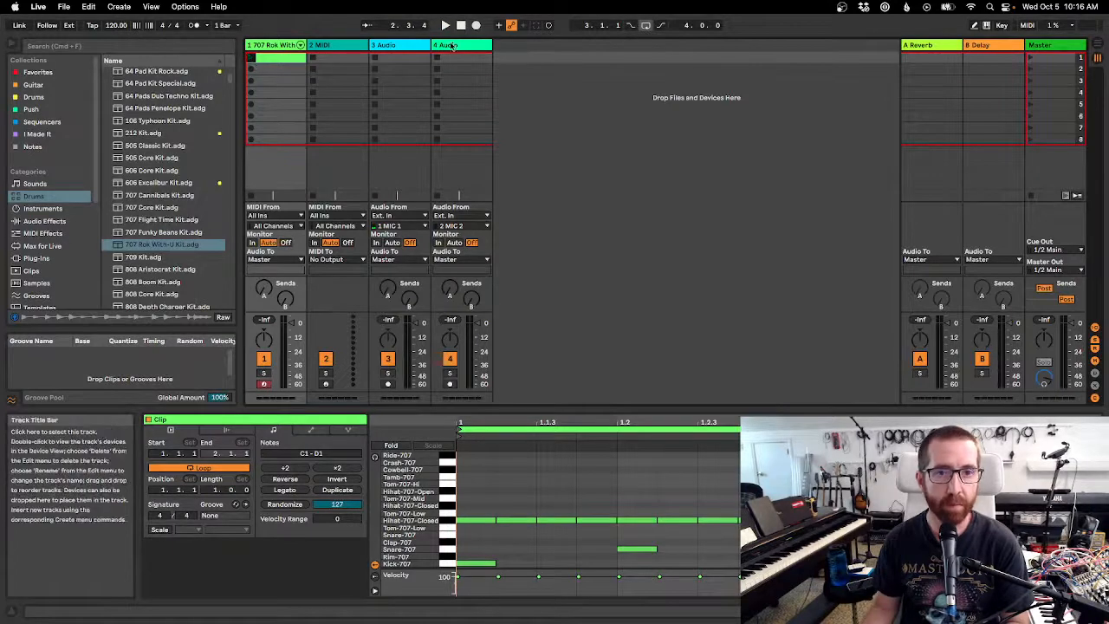
click(446, 25)
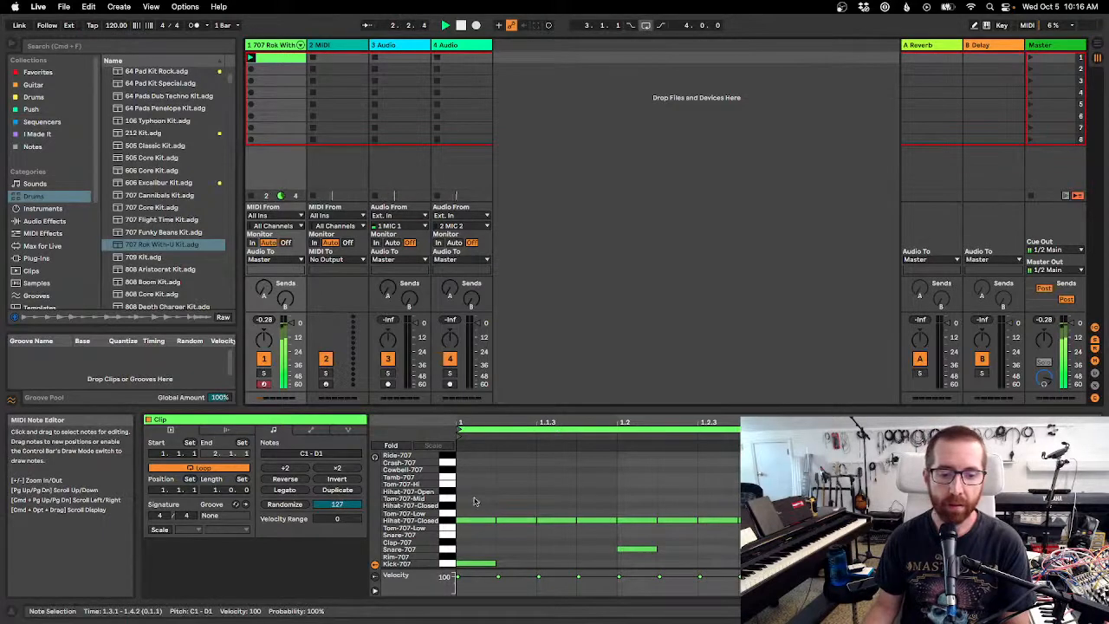
click(448, 519)
key(space)
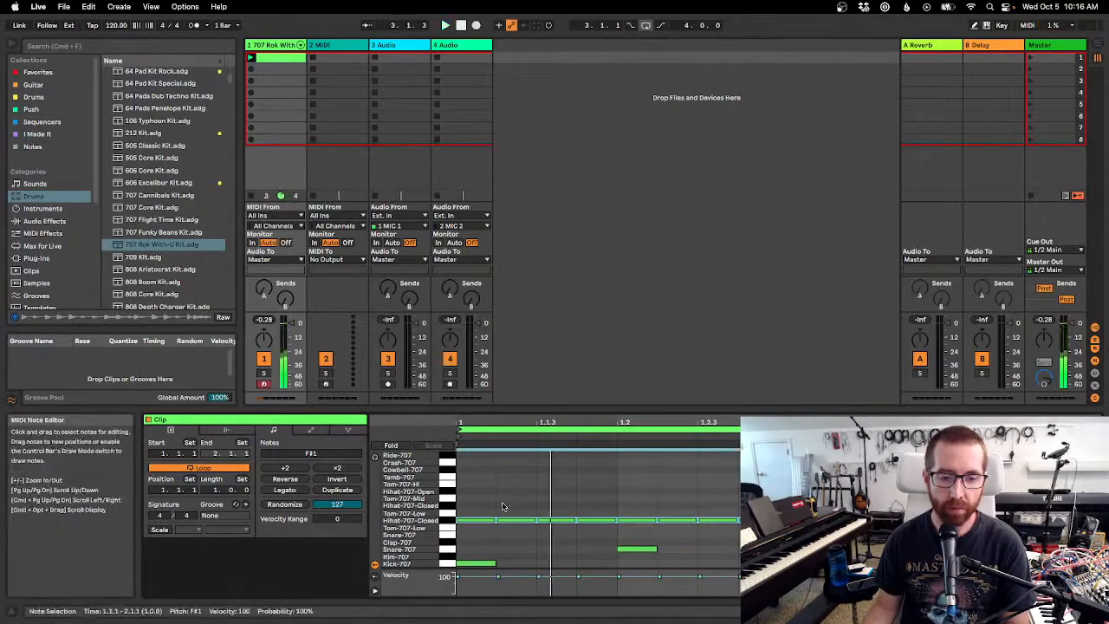
click(337, 469)
key(space)
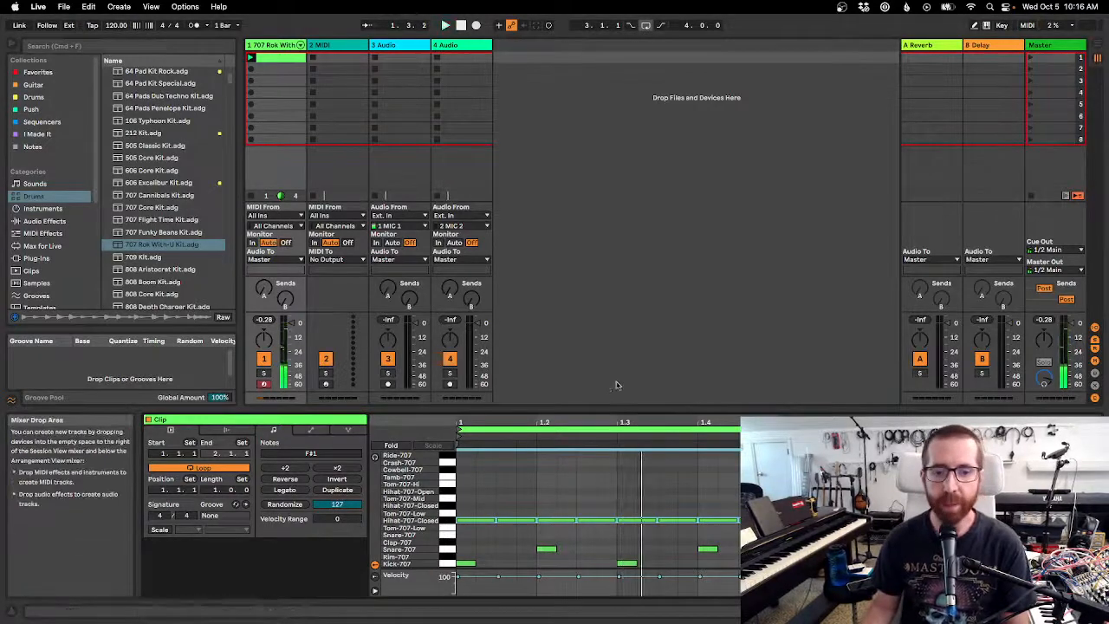
Enlarge the clip editor and duplicate the one-bar drum loop twice so the clip is four bars long.
drag(625, 408, 629, 370)
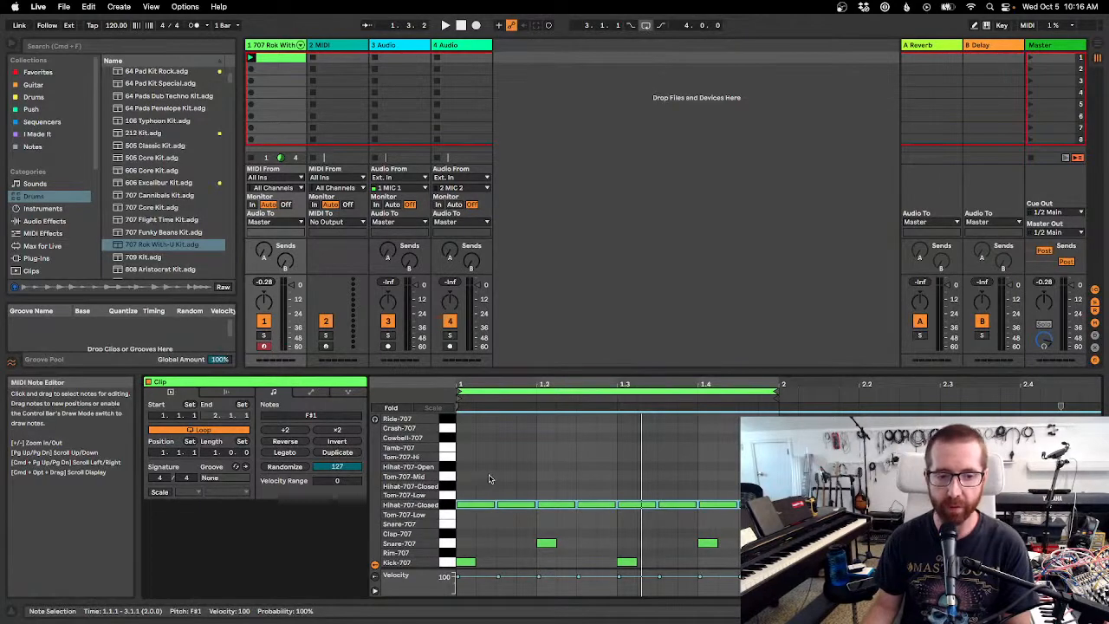
click(527, 391)
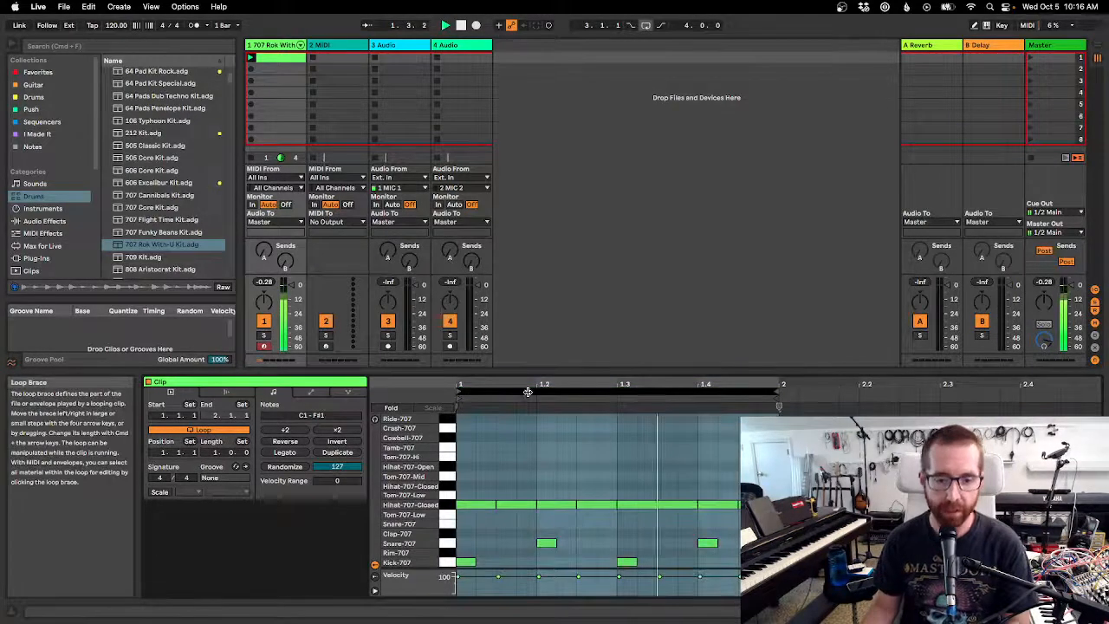
key(super+d)
key(super+d)
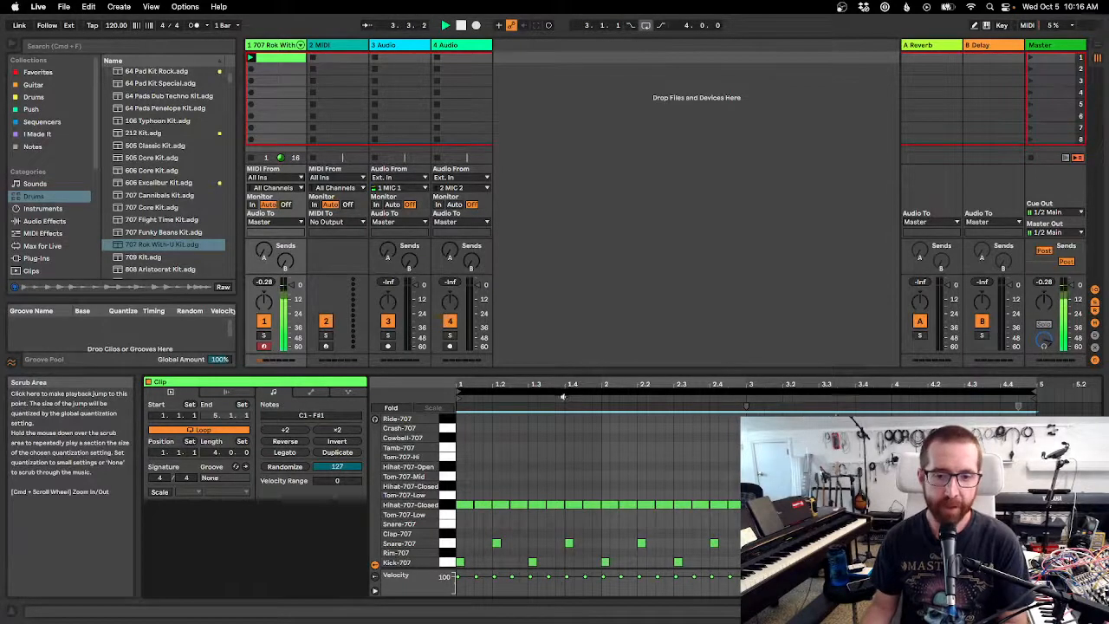
Add a crash cymbal hit on the first beat of the four-bar drum clip and play it back.
key(space)
double_click(461, 429)
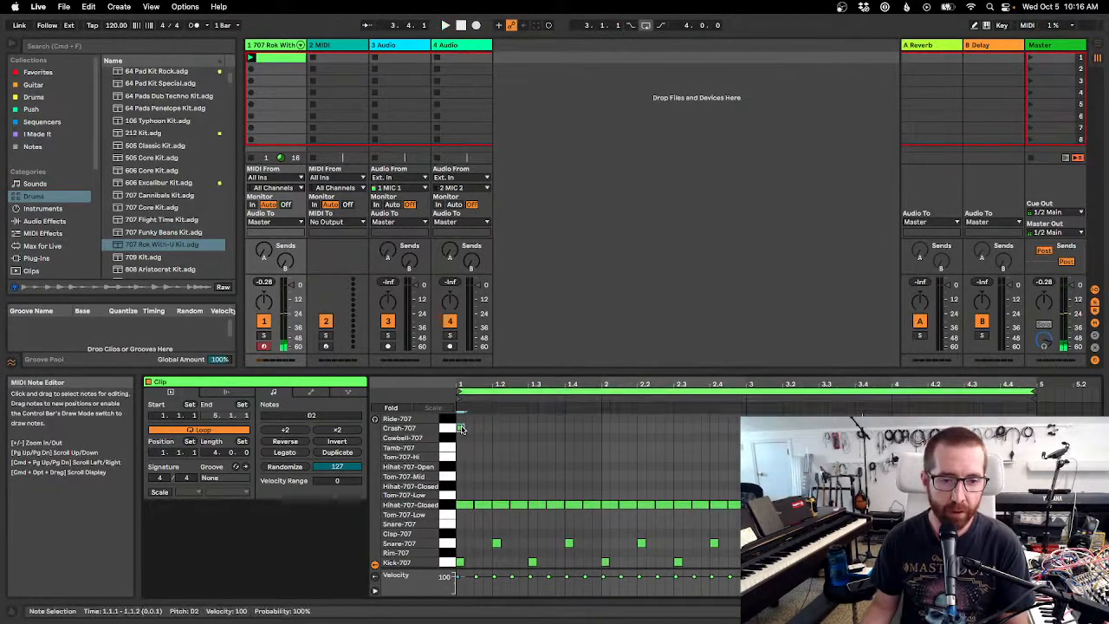
key(space)
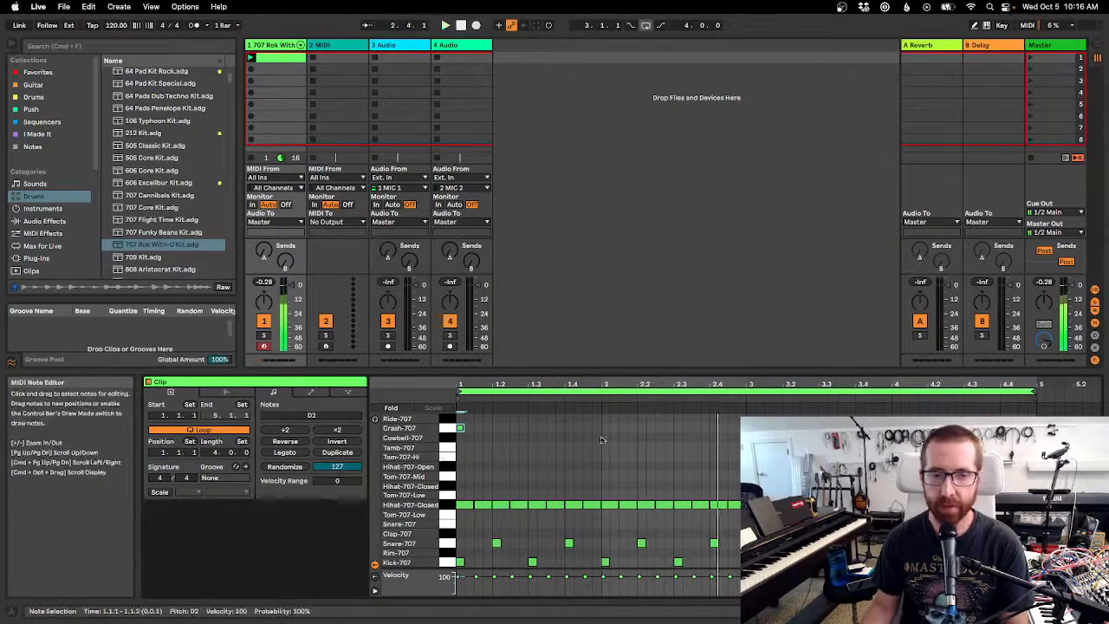
key(space)
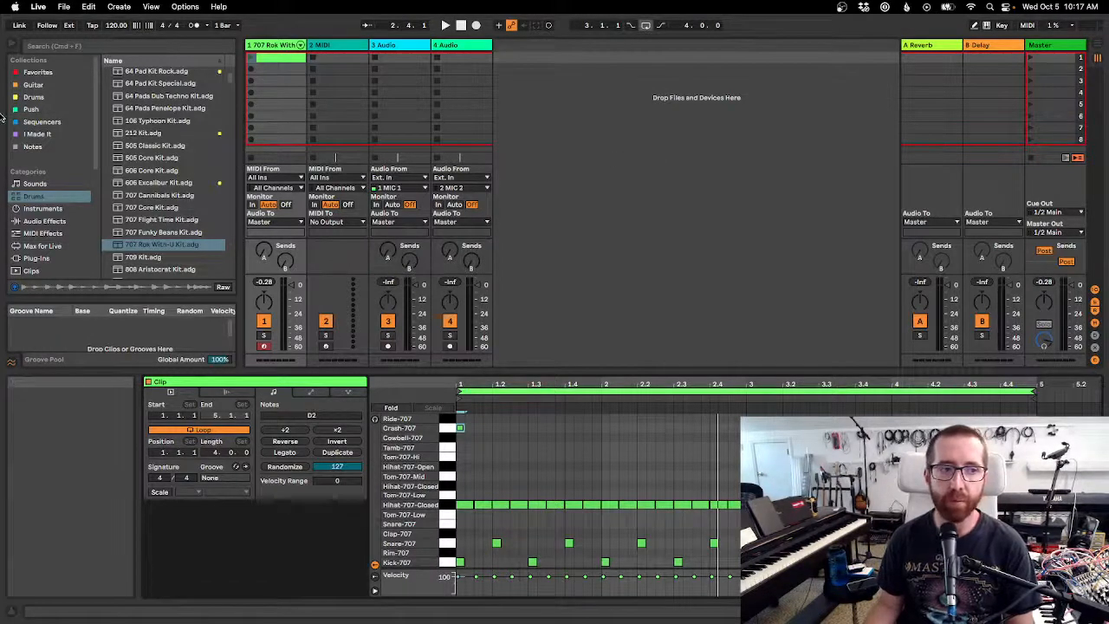
Show the Sequencers collection in the browser and select the drum clip, shrinking the clip editor.
click(42, 122)
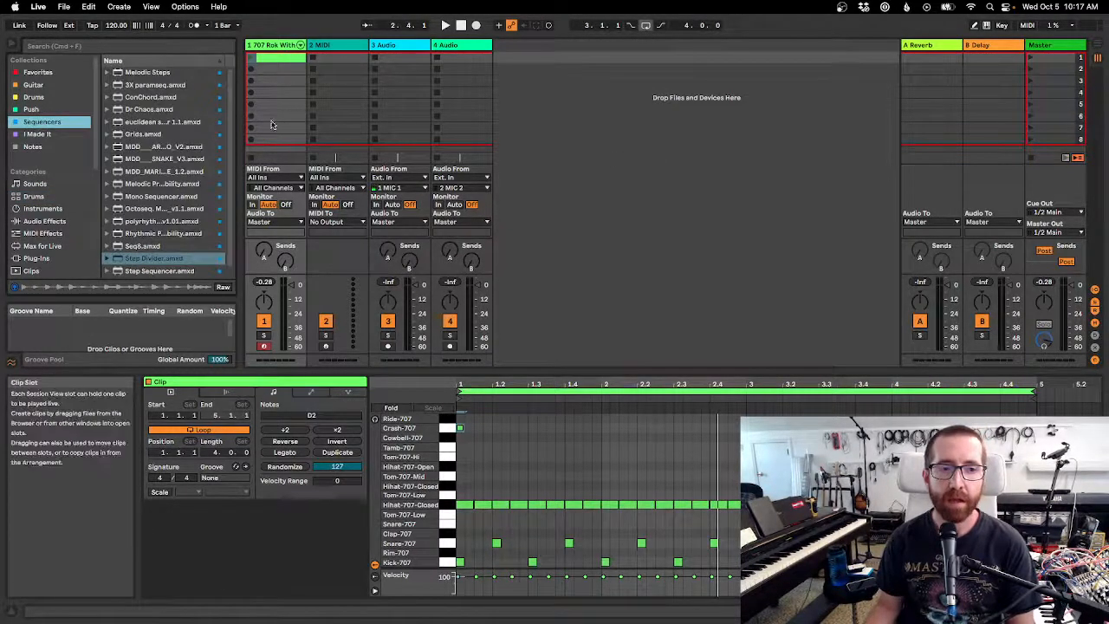
click(286, 60)
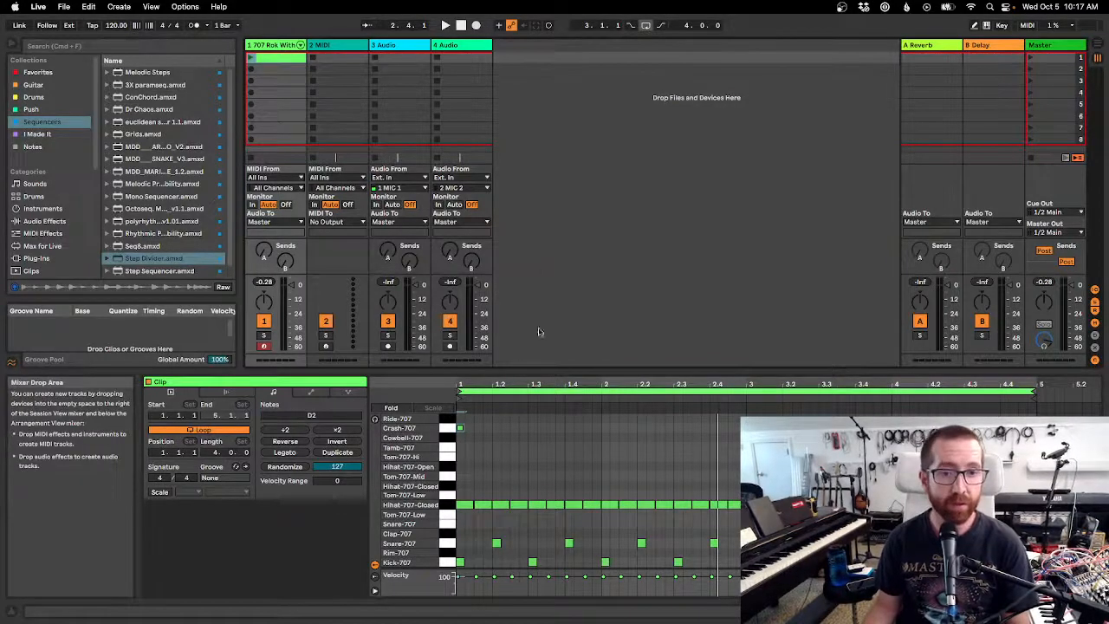
drag(558, 370, 575, 418)
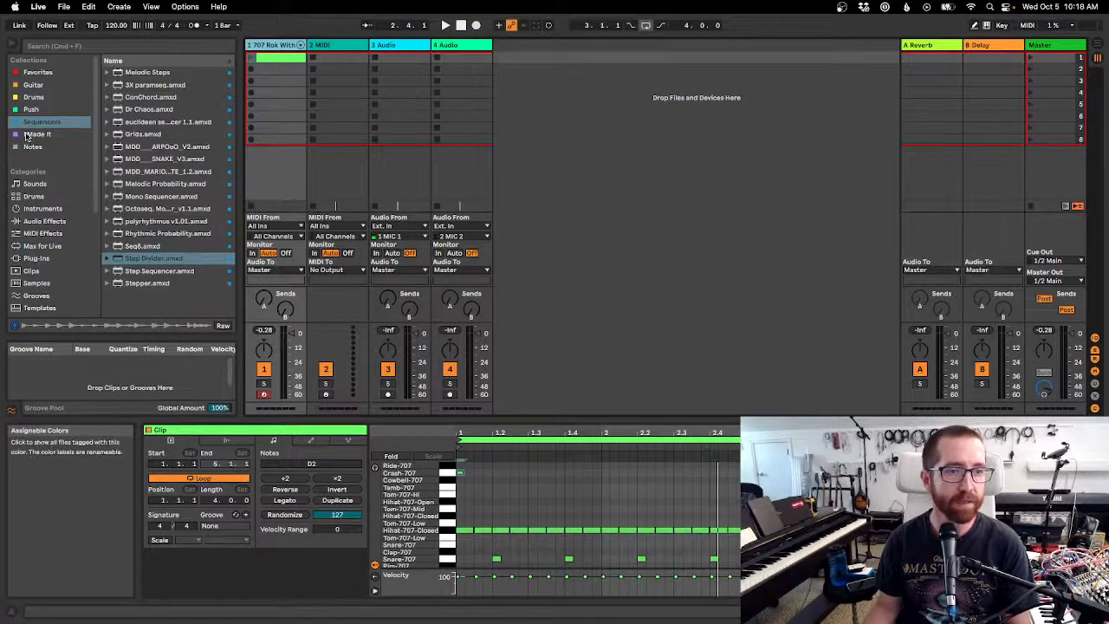
Open the !Scraps folder among the browser's places and widen the browser to show full project names.
click(44, 206)
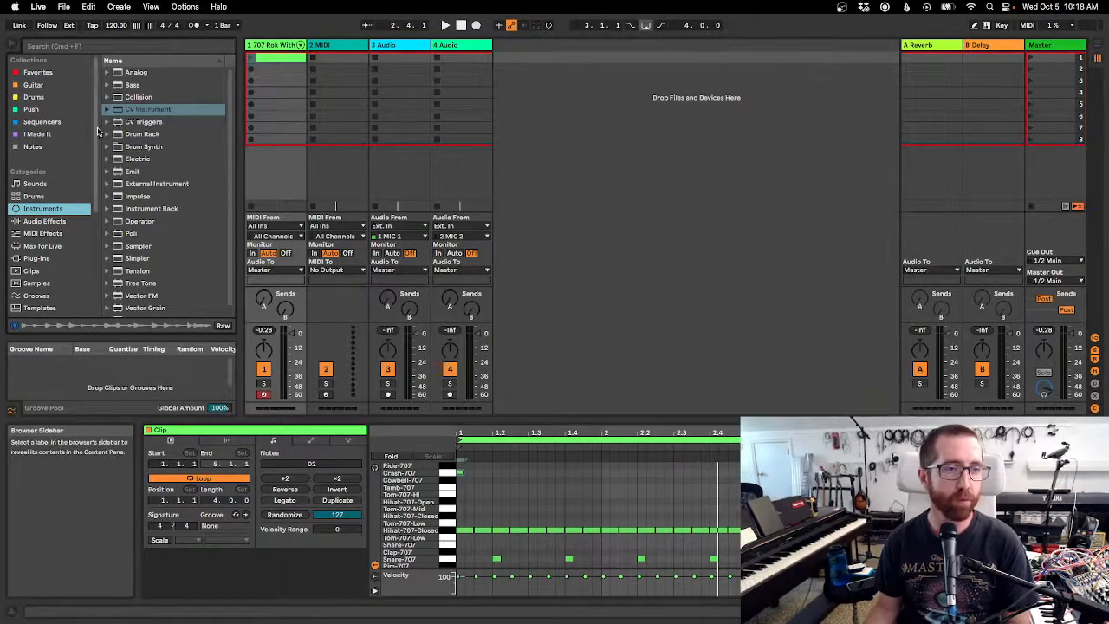
scroll(93, 211, down, 5)
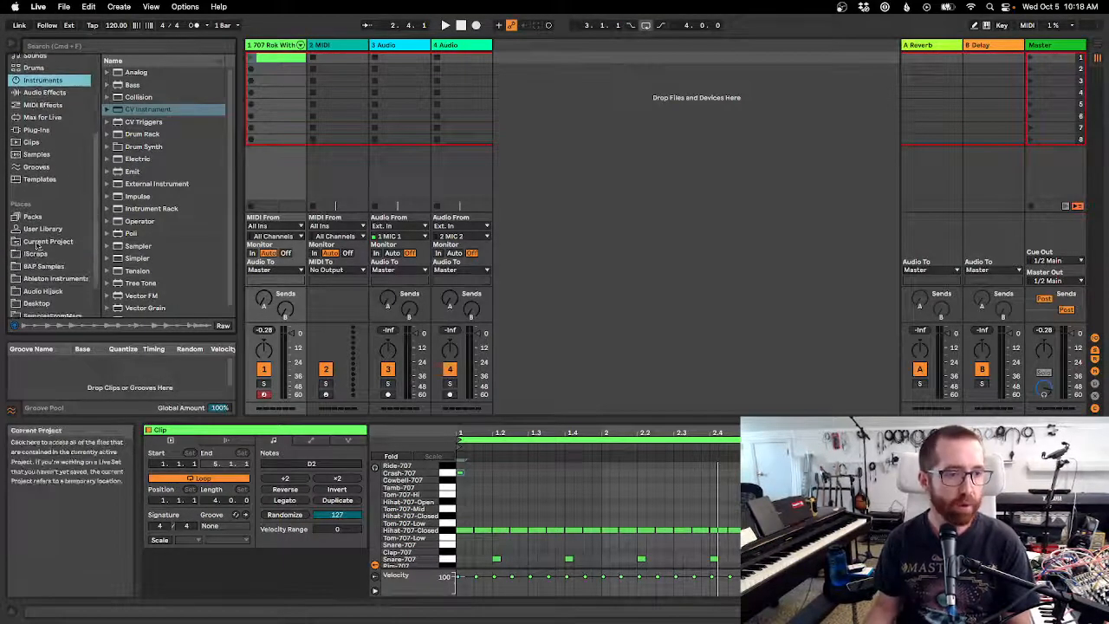
click(34, 253)
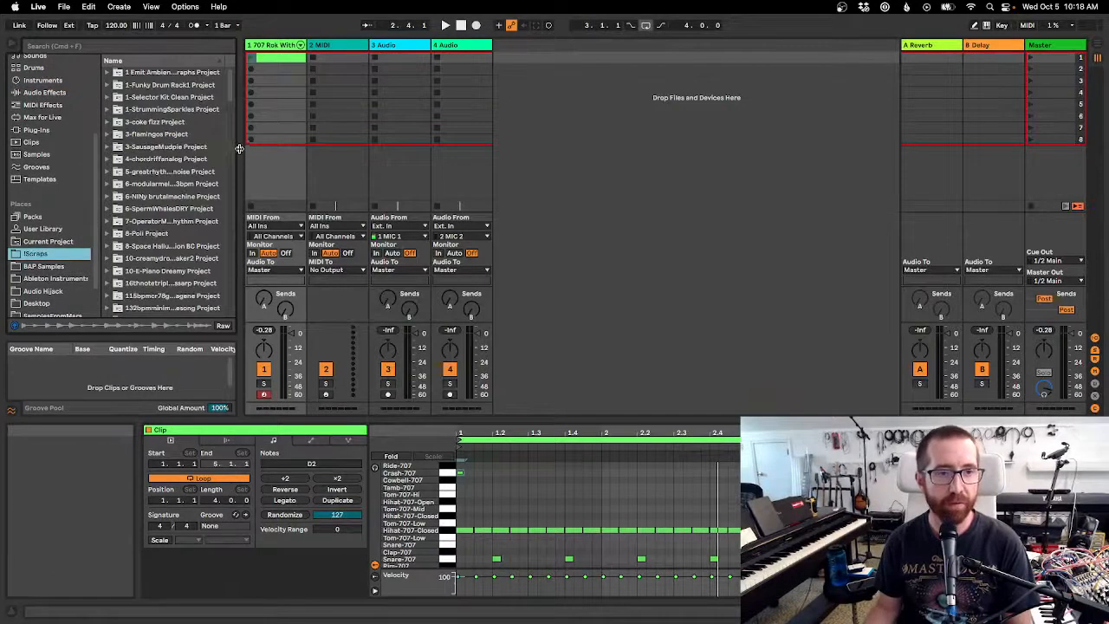
drag(234, 147, 363, 173)
Find the Hypnotic IDM slow jam Project in the folder and expand its Live Set down to the individual tracks.
scroll(191, 196, down, 20)
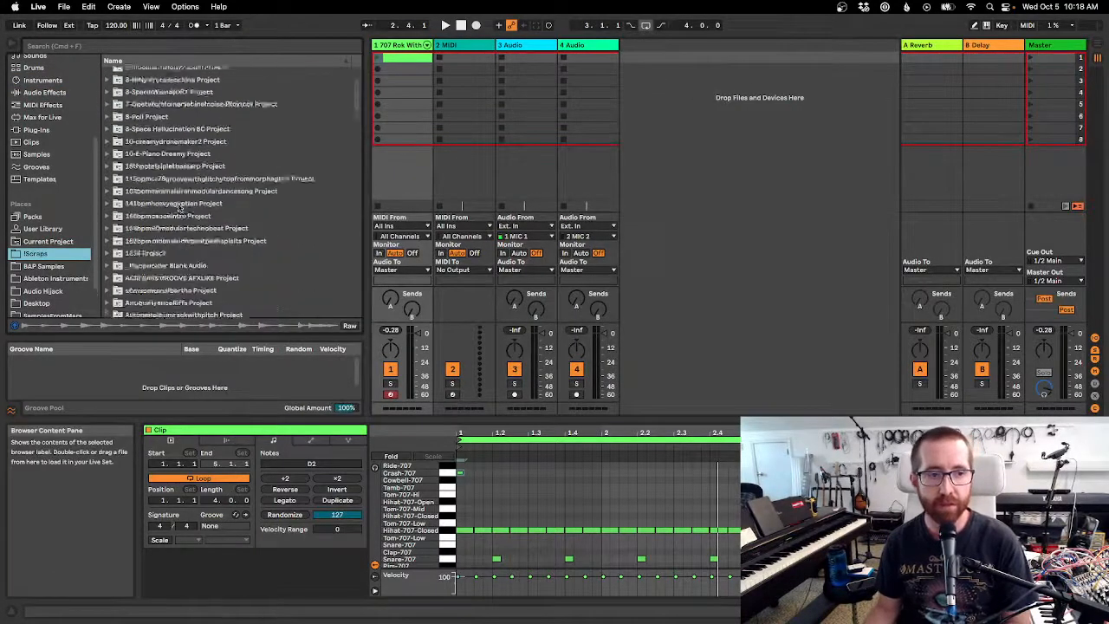
scroll(179, 205, down, 5)
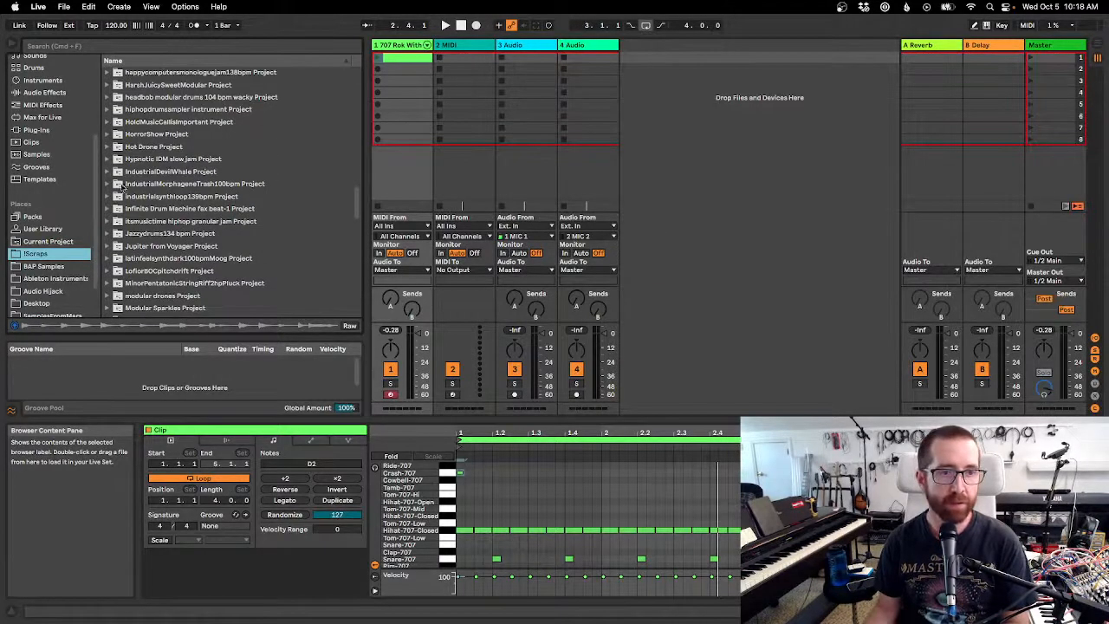
scroll(127, 193, down, 2)
click(108, 105)
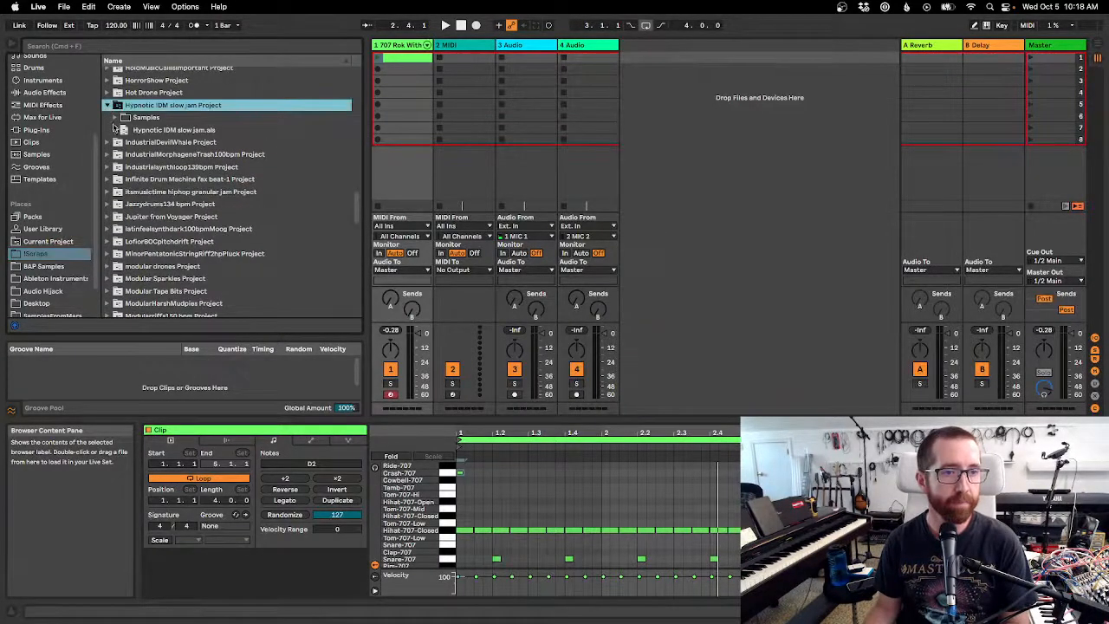
click(115, 130)
click(122, 144)
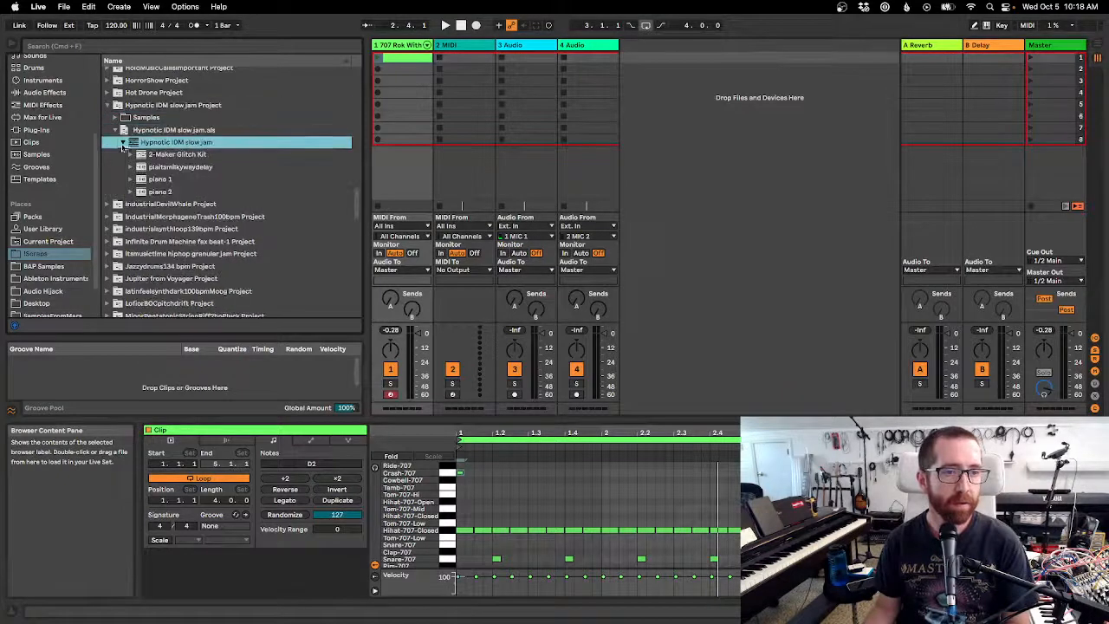
click(157, 155)
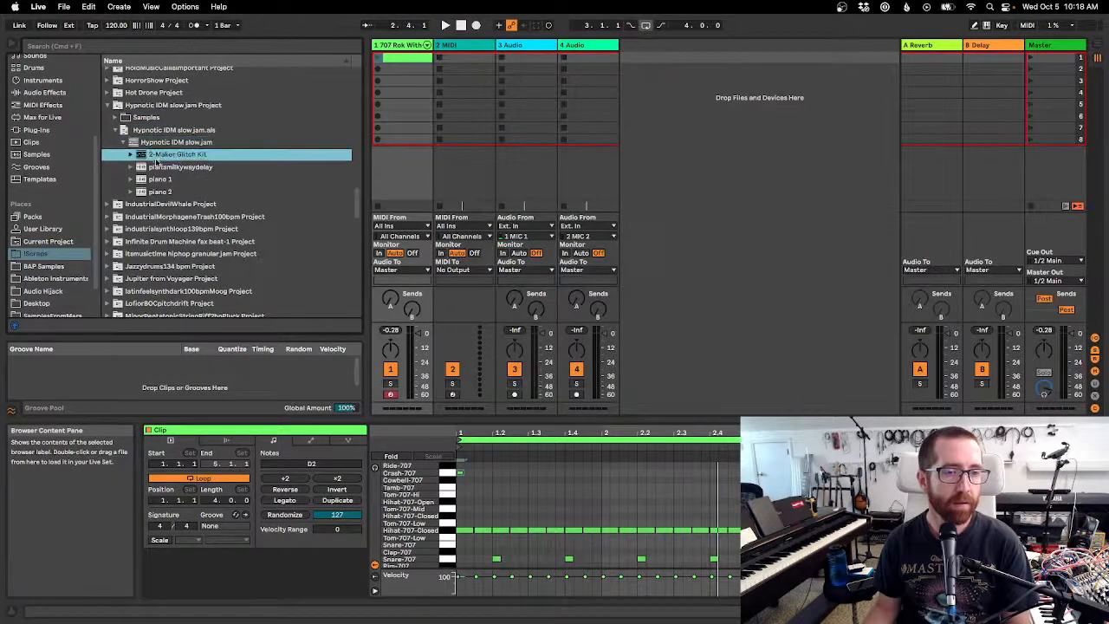
Import Hypnotic IDM slow jam.als as new tracks after the 4 Audio track, and delete the 707 drum track.
click(124, 106)
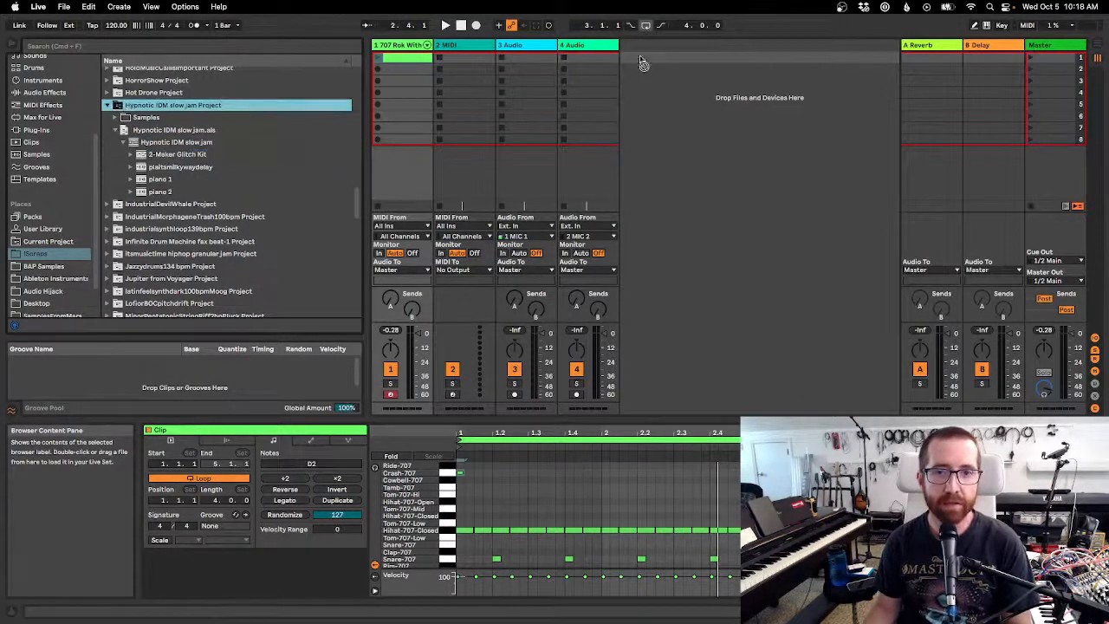
click(122, 130)
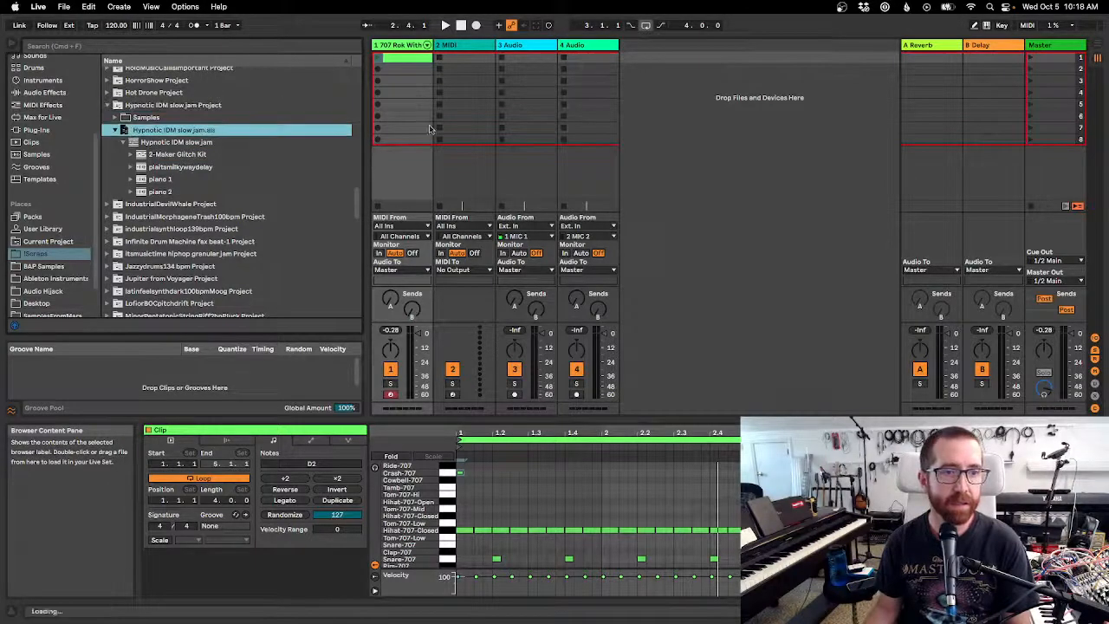
drag(123, 130, 634, 52)
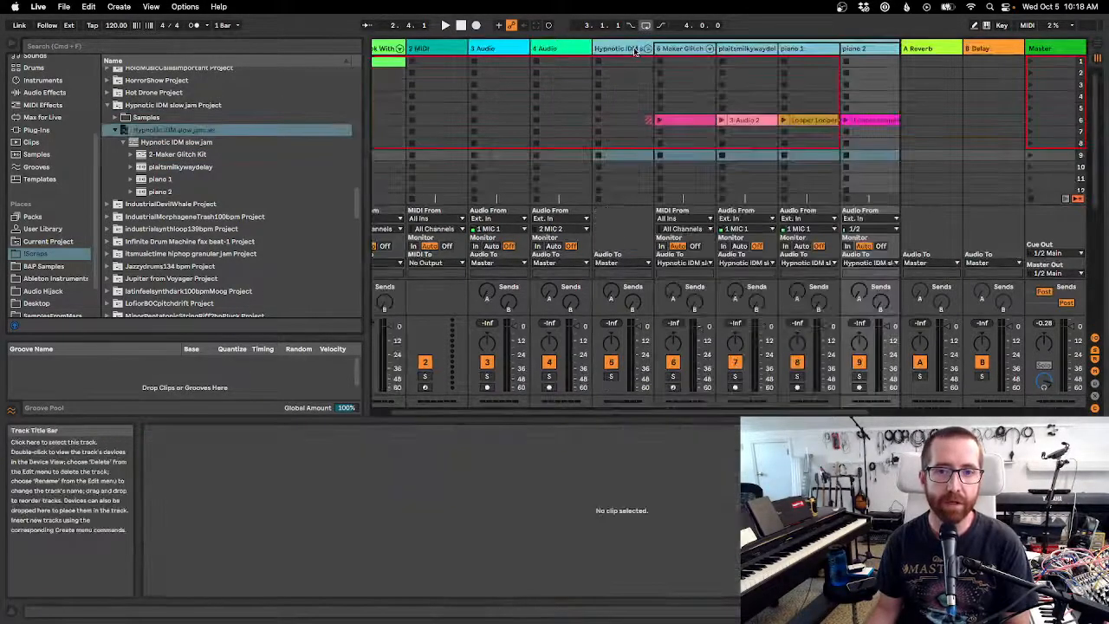
scroll(407, 52, left, 2)
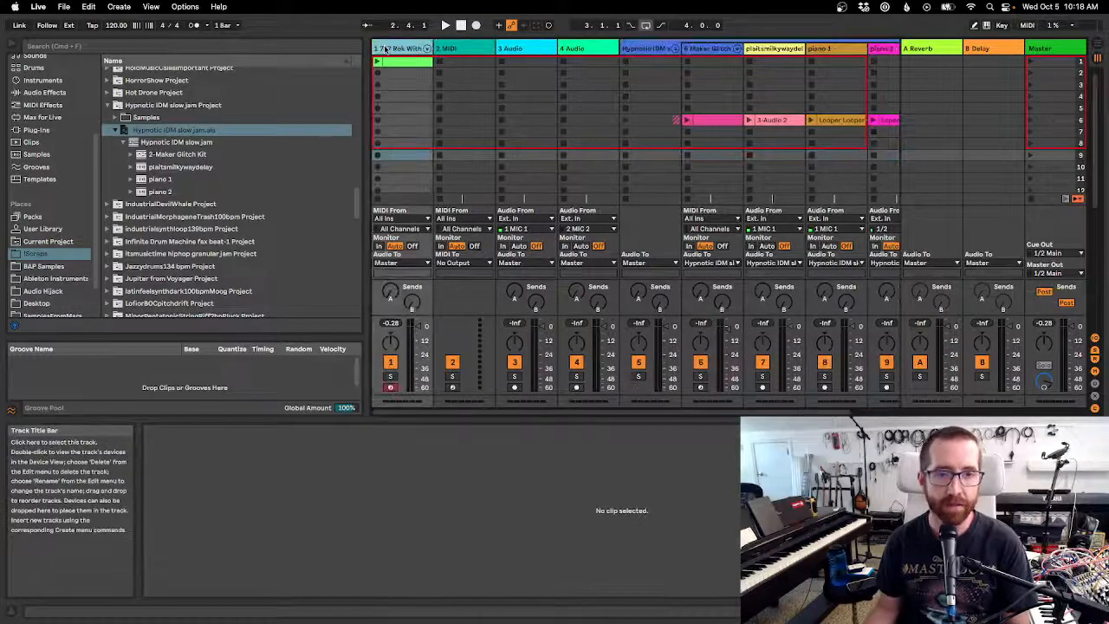
key(BackSpace)
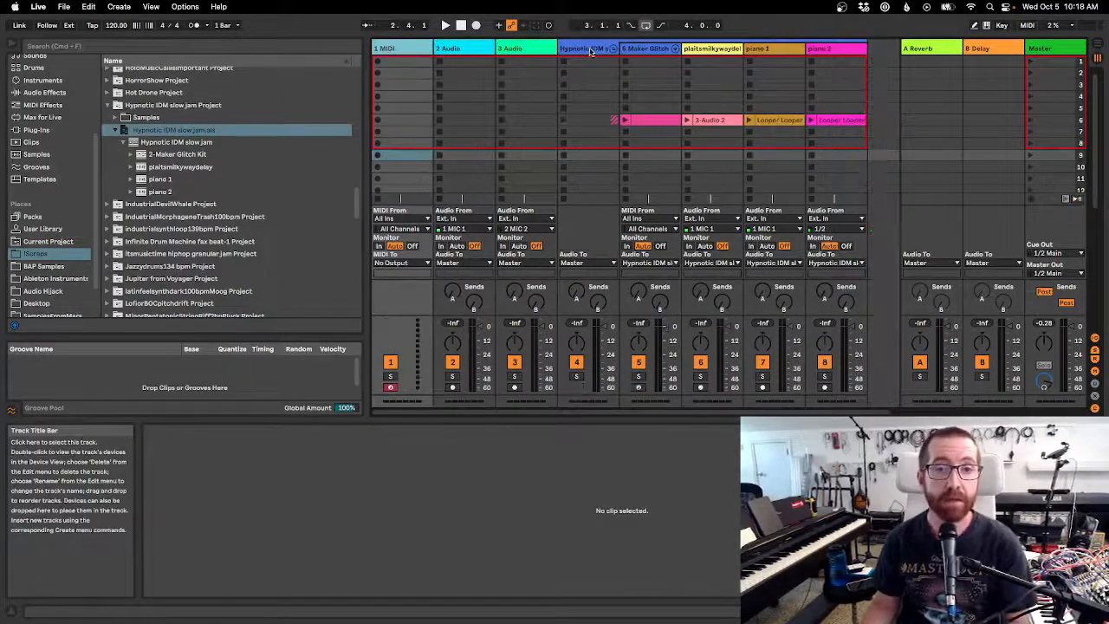
Start playback and launch scene 6 to hear all the imported clips together.
click(445, 26)
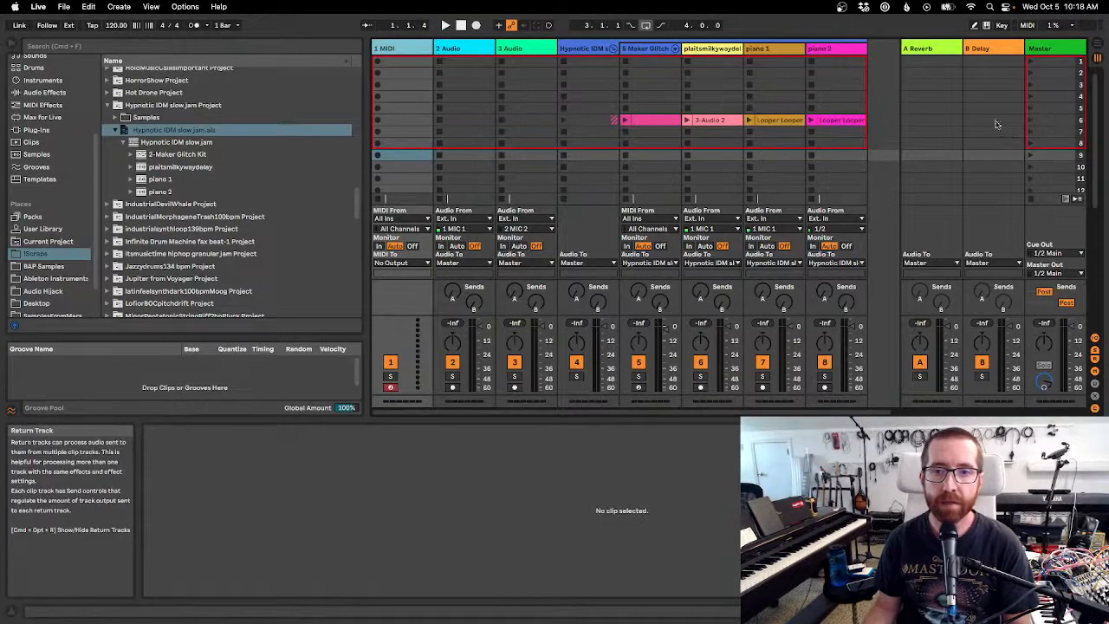
click(1030, 121)
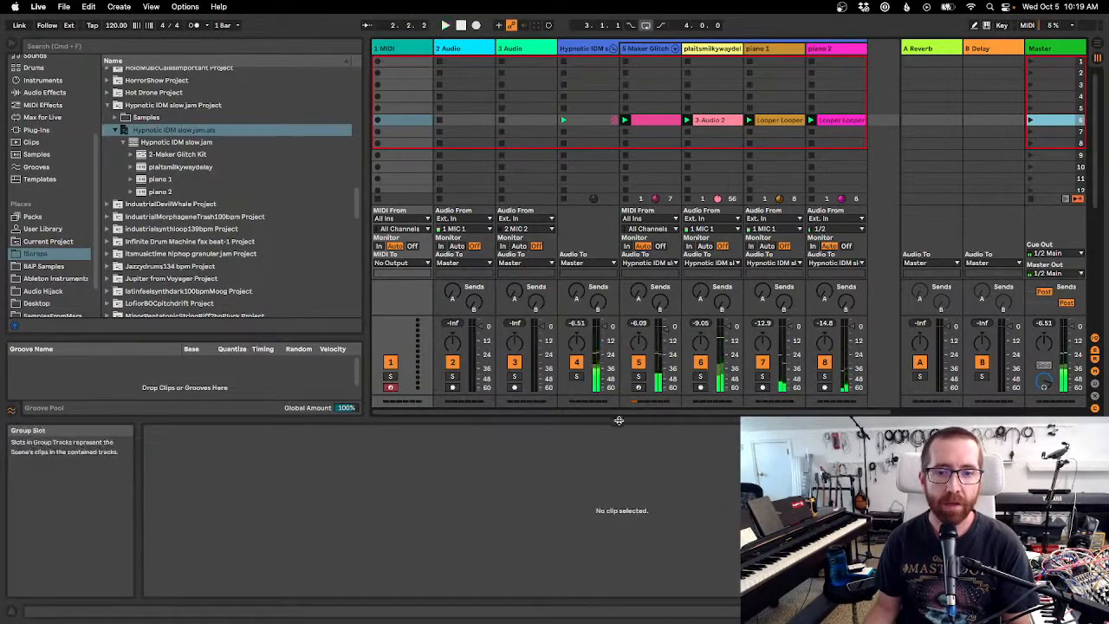
scroll(757, 402, right, 2)
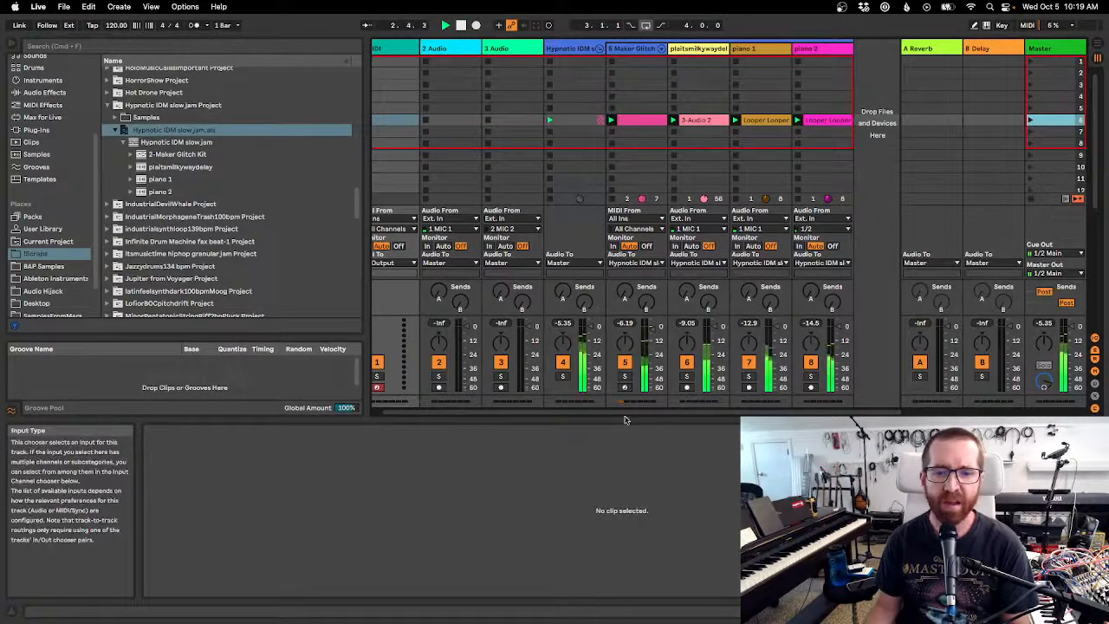
Mute the Maker Glitch Kit track and view the piano 1 clip and the 3-Audio 2 clip.
click(624, 362)
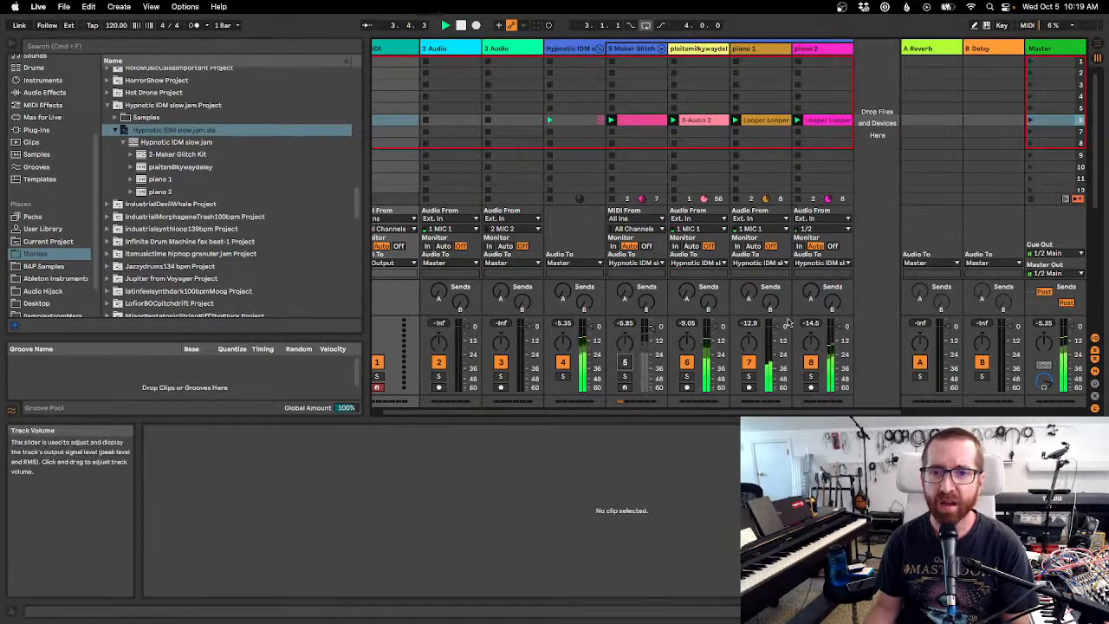
click(769, 122)
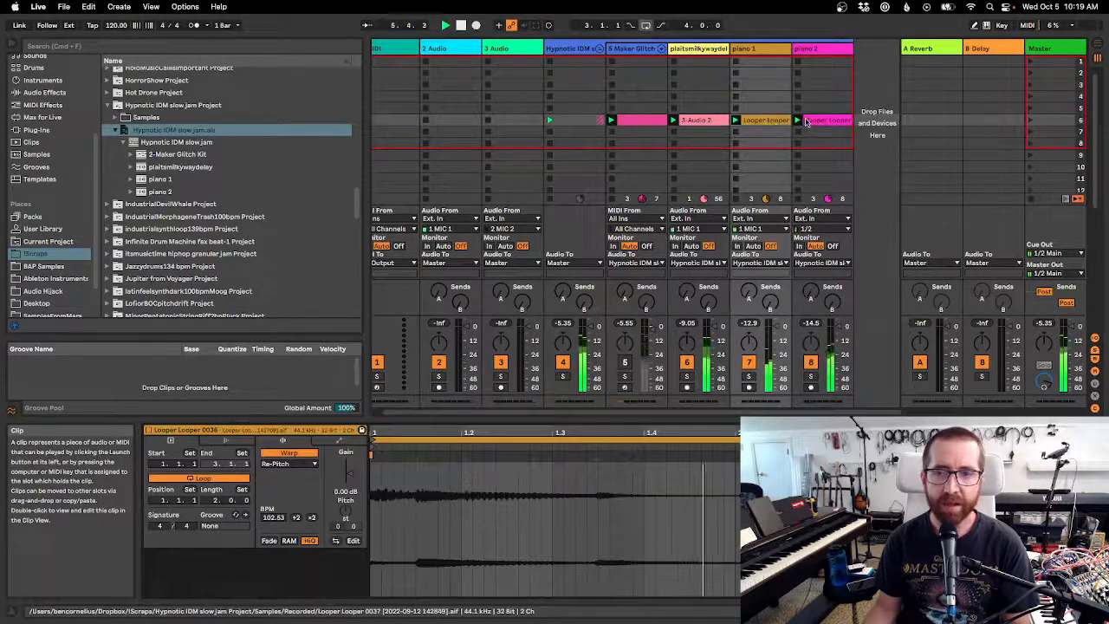
click(684, 123)
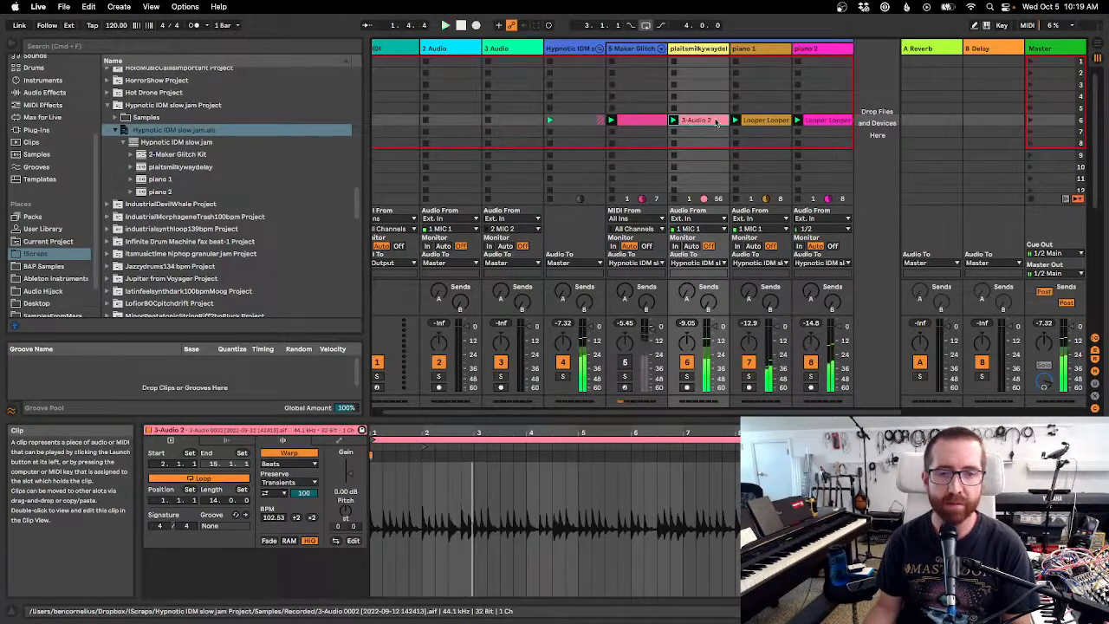
Delete the imported Hypnotic IDM slow jam group track and collapse its project folder in the browser.
click(560, 50)
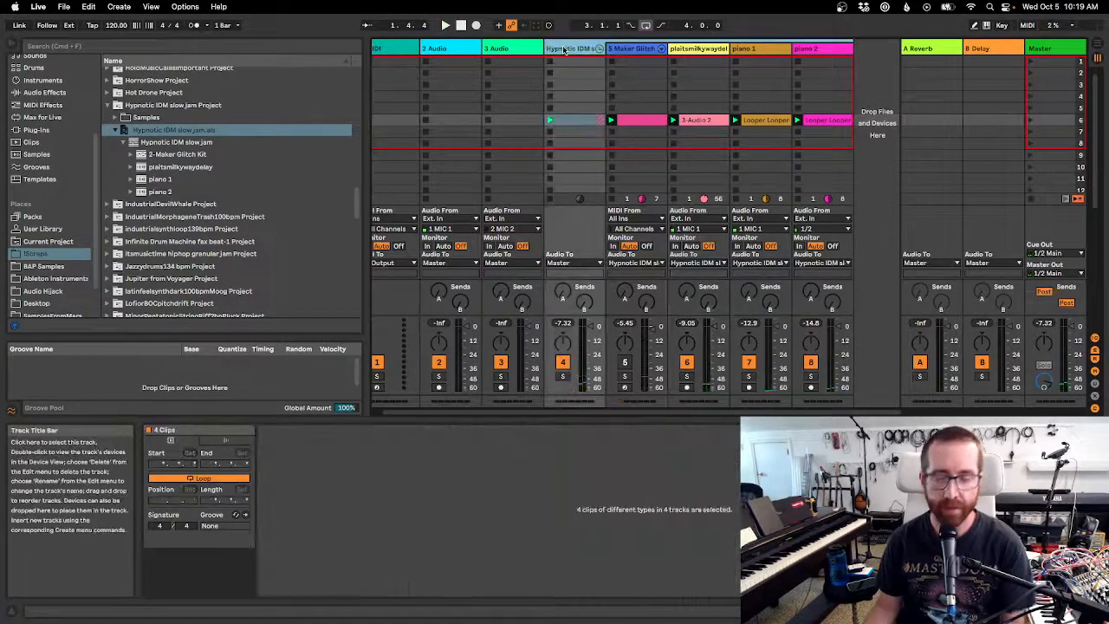
key(Delete)
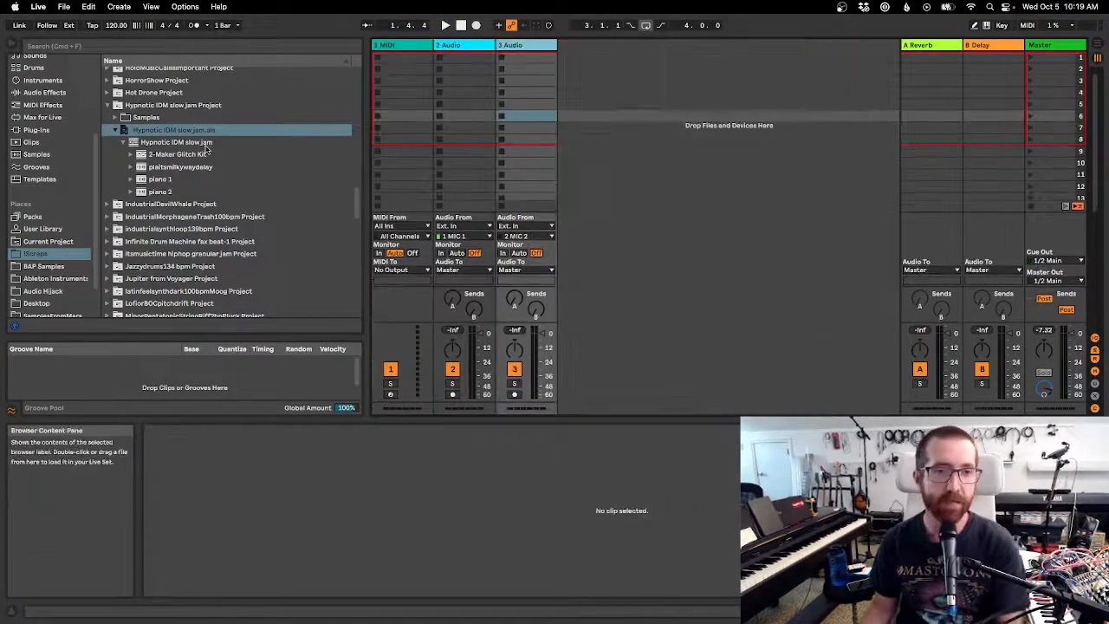
click(108, 106)
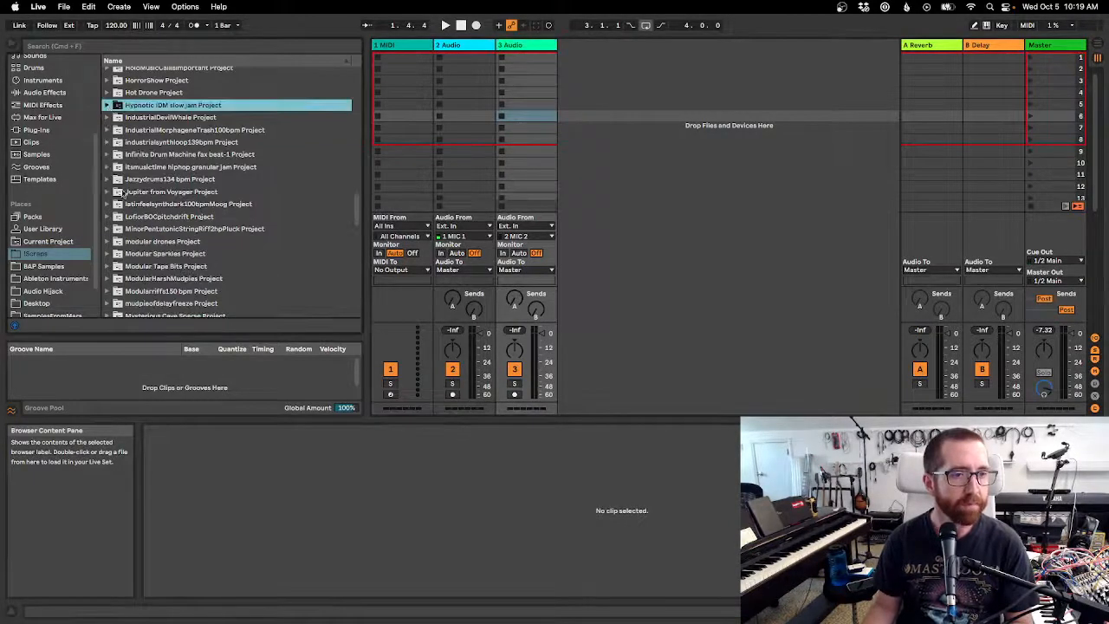
Look through the saved scrap projects further down the browser's project list.
scroll(119, 227, down, 5)
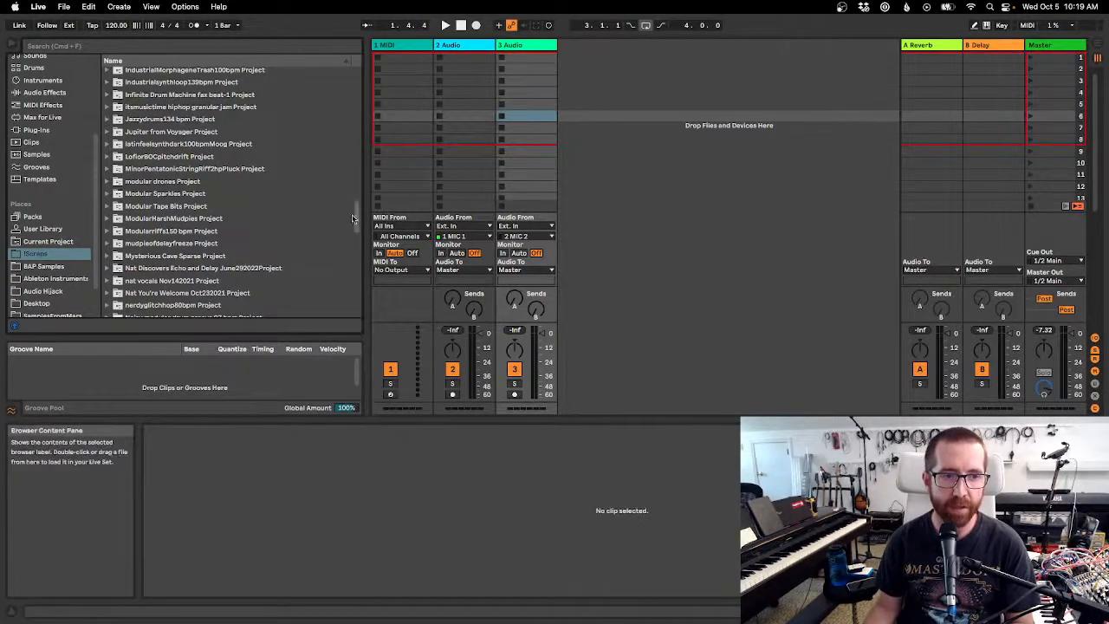
scroll(170, 252, down, 5)
scroll(170, 252, down, 5)
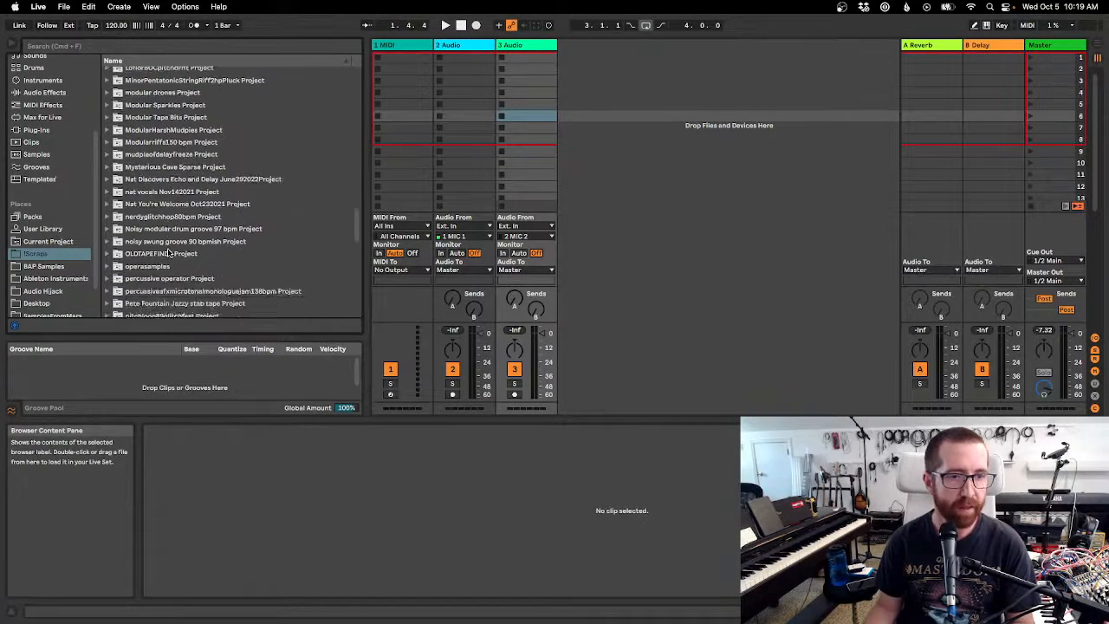
scroll(170, 252, down, 2)
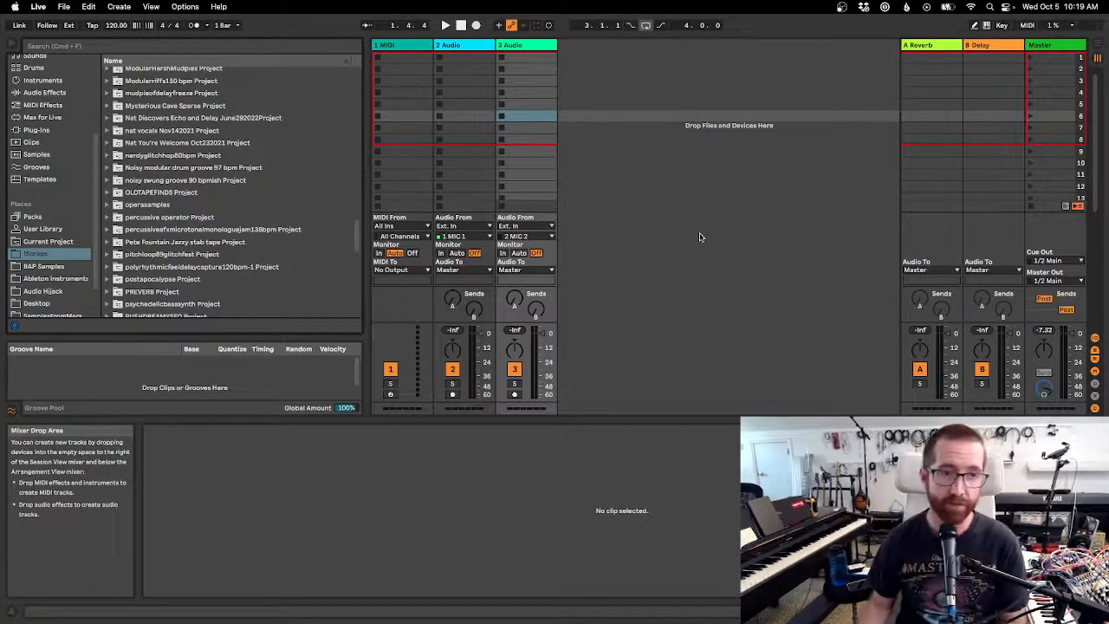
Switch to Splice and look through the downloaded samples in the Sounds library.
key(ctrl+Up)
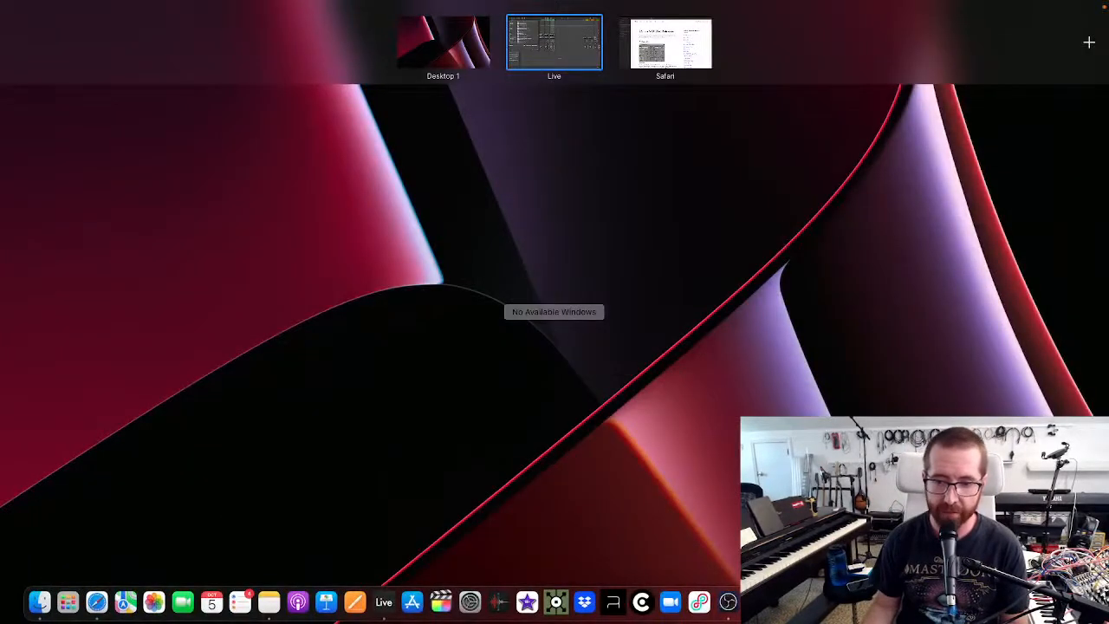
click(680, 312)
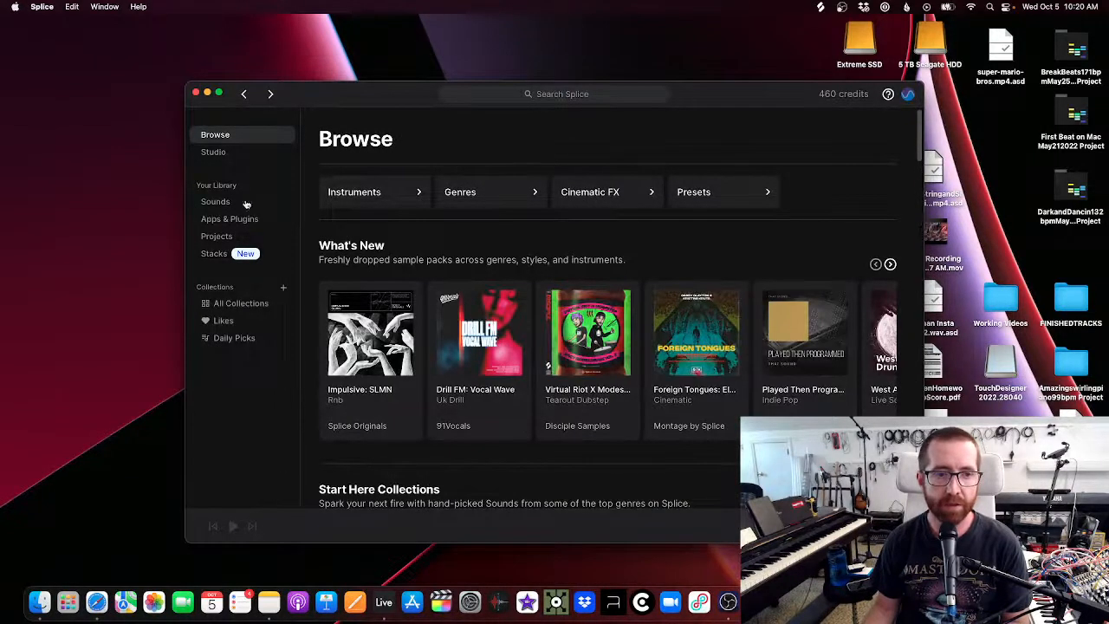
click(217, 203)
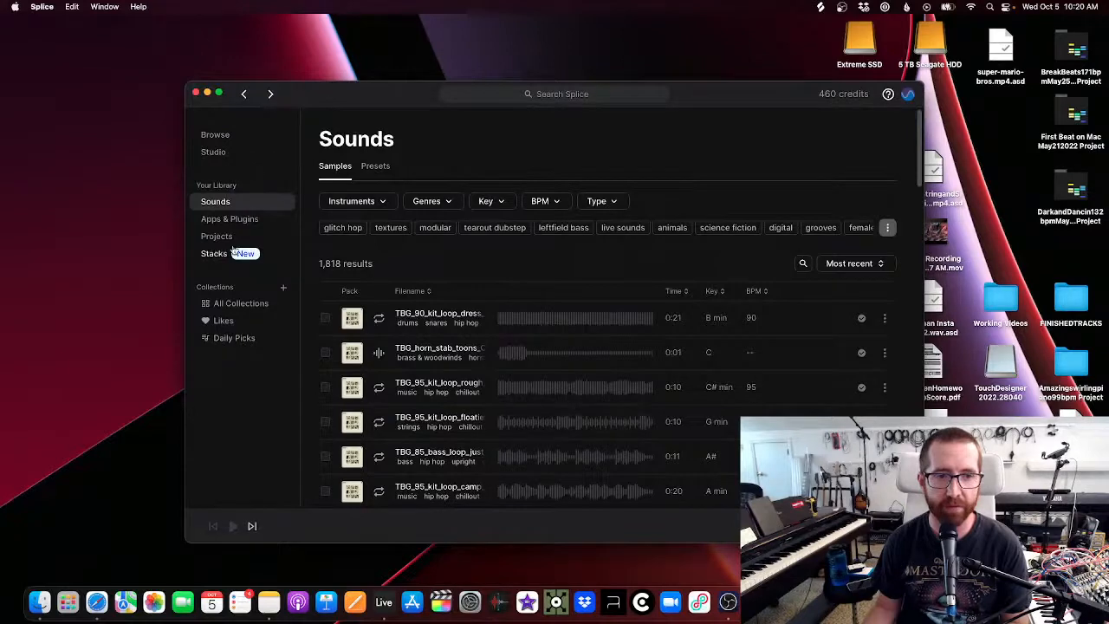
scroll(433, 390, down, 5)
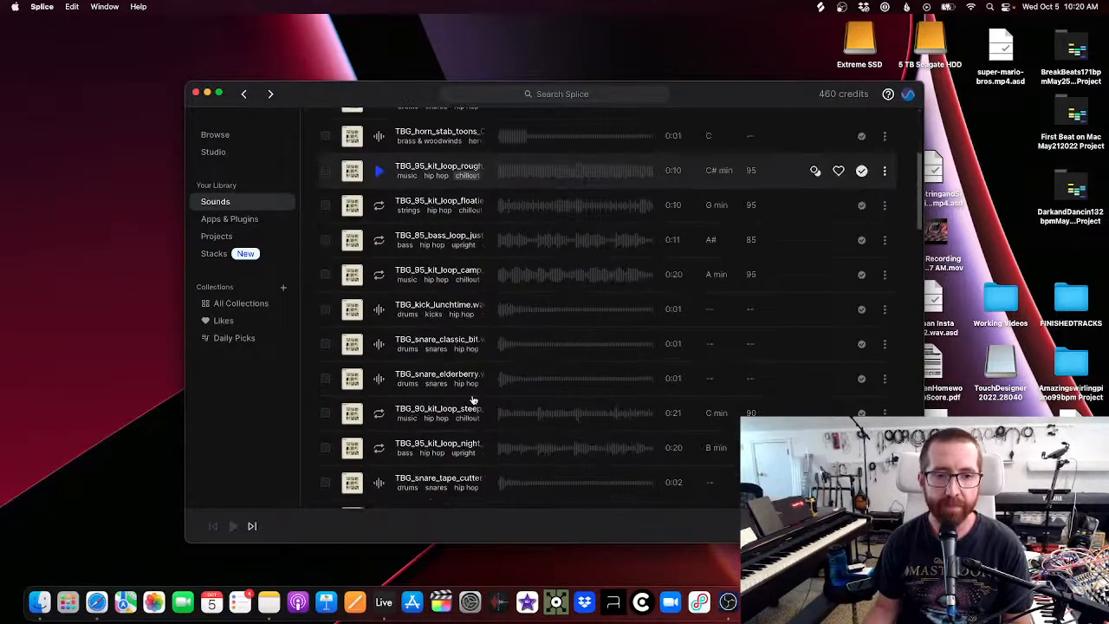
scroll(473, 400, up, 5)
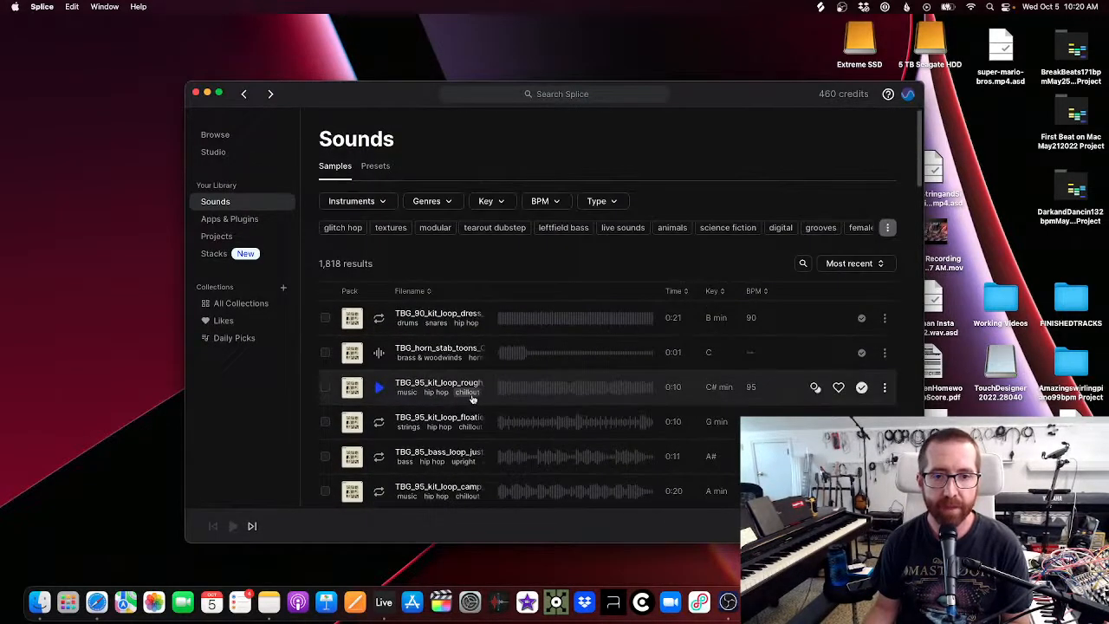
click(565, 315)
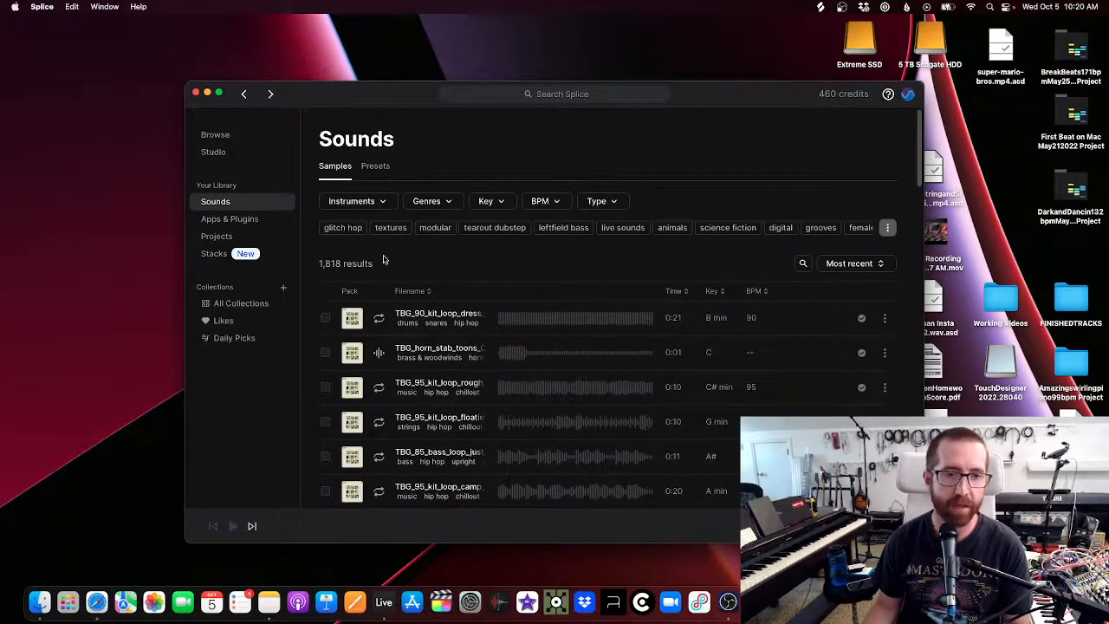
Switch back to Ableton Live and expand the _Drums and Beats-PercussionLoops folders in BAP Samples.
click(383, 601)
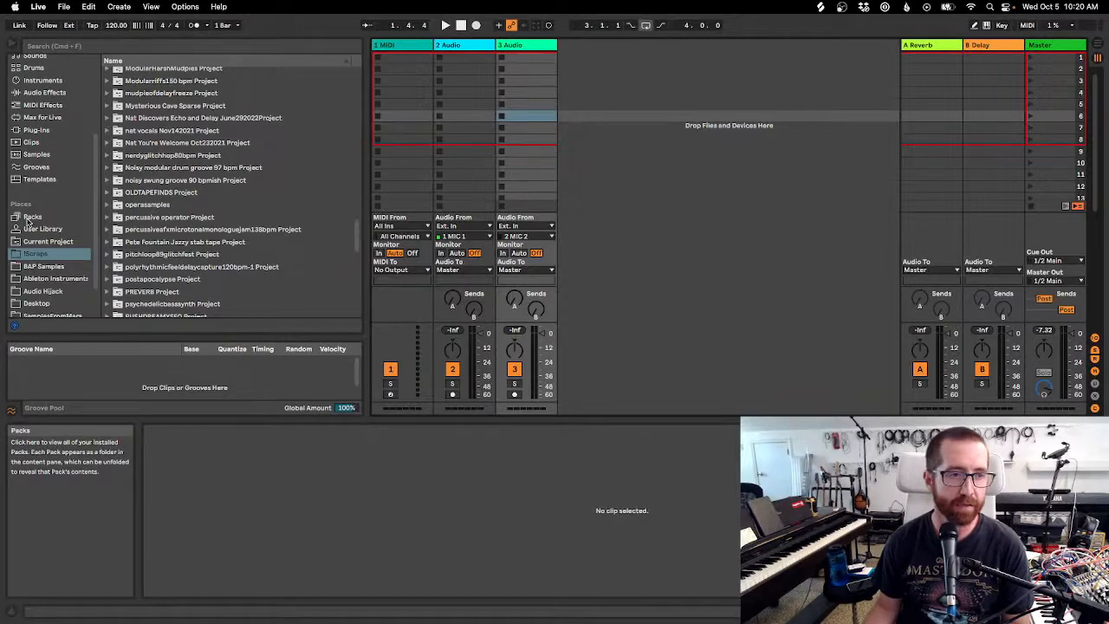
click(35, 266)
click(110, 97)
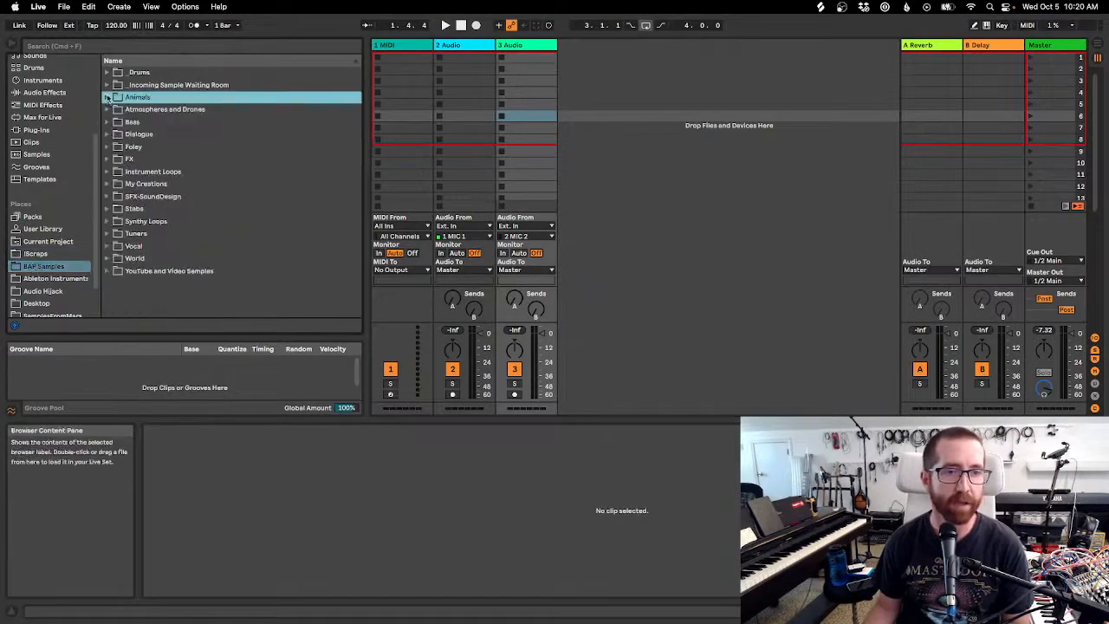
click(109, 72)
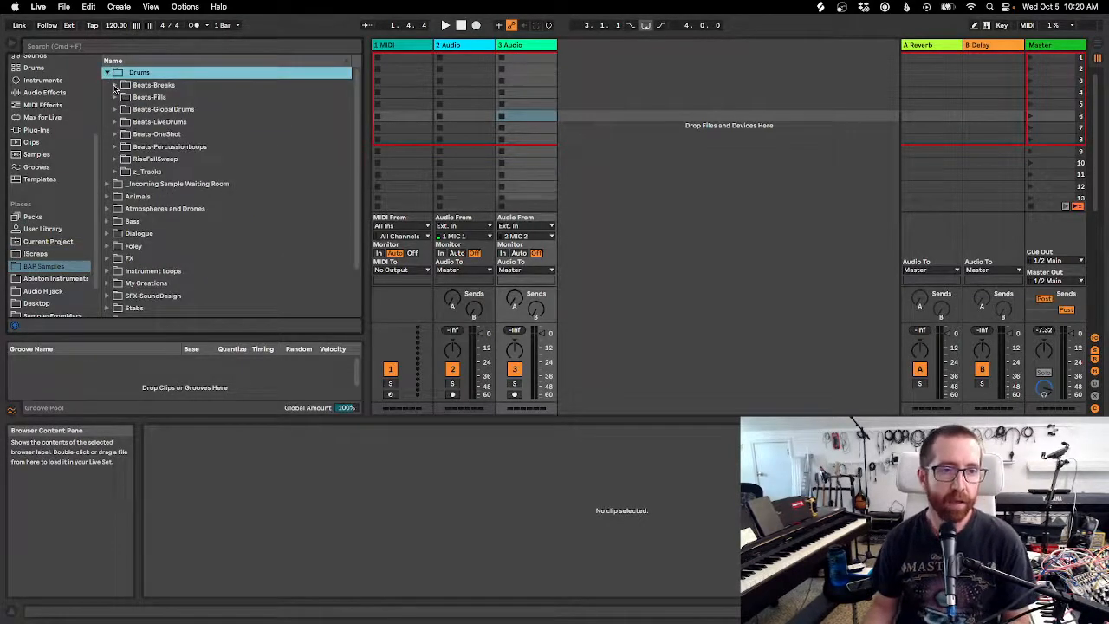
click(114, 147)
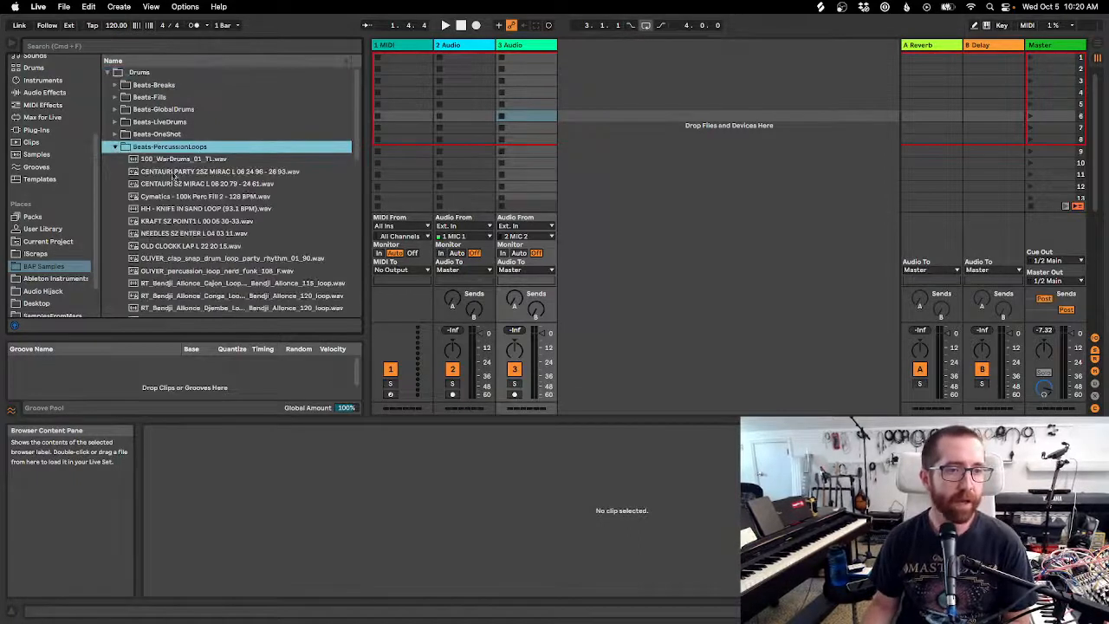
Preview the 115 BPM cajon loop, add it to a new audio track in scene 3 and play it, collapsing the Beats-PercussionLoops folder.
click(204, 284)
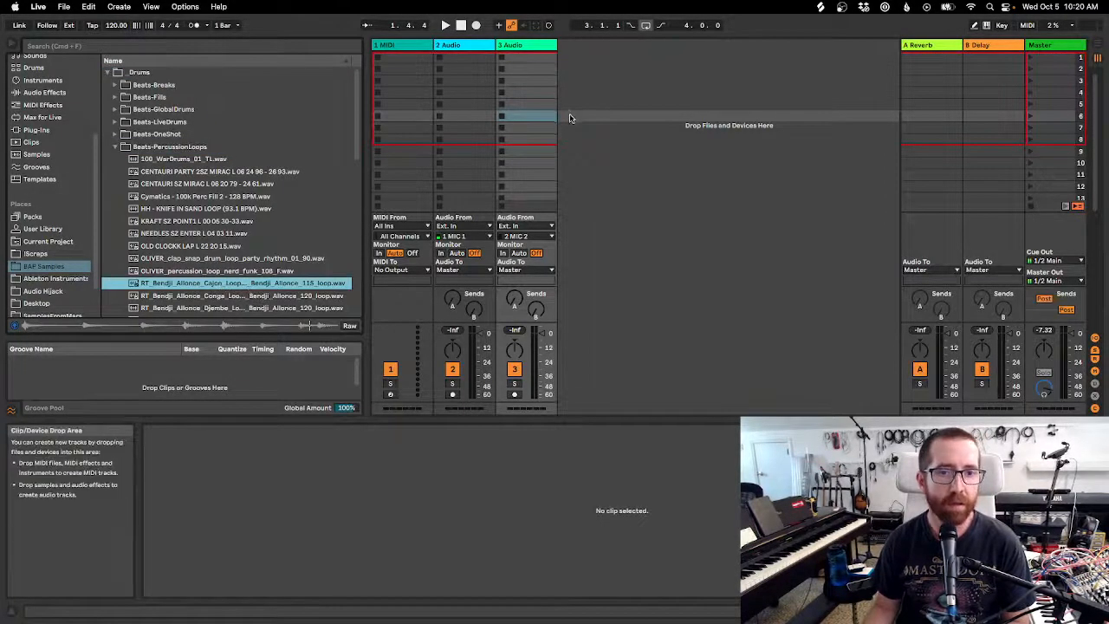
drag(216, 287, 607, 85)
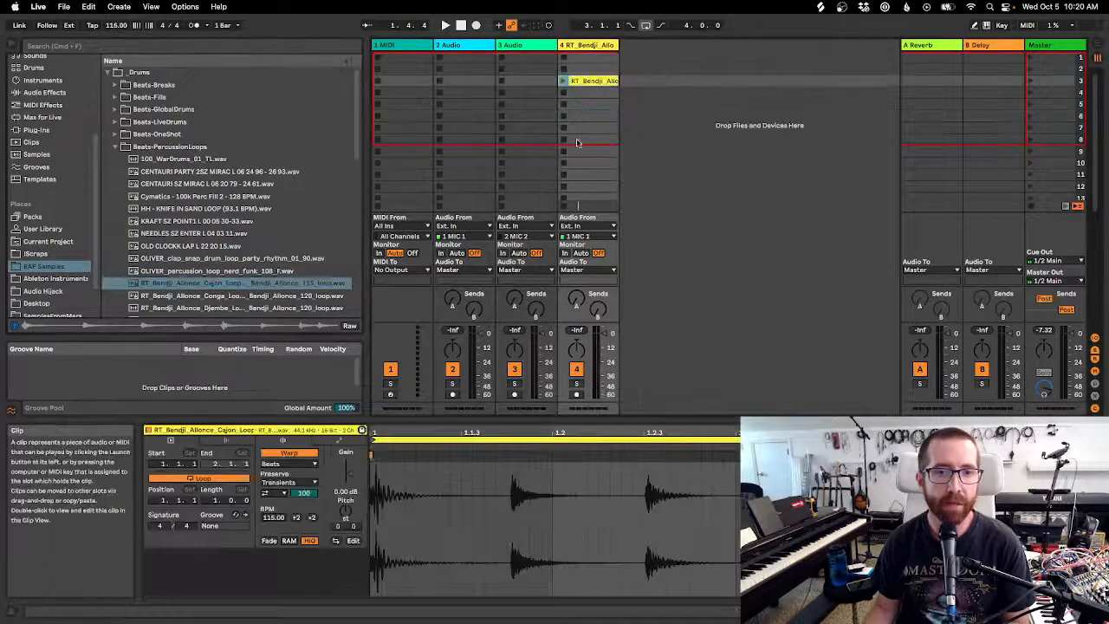
click(563, 82)
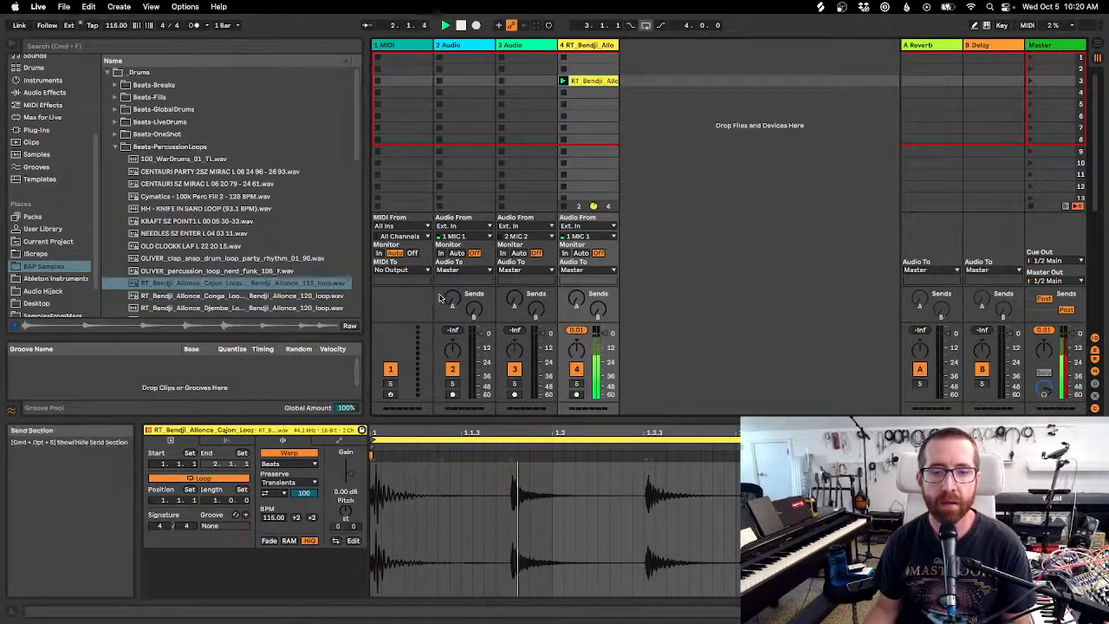
click(114, 148)
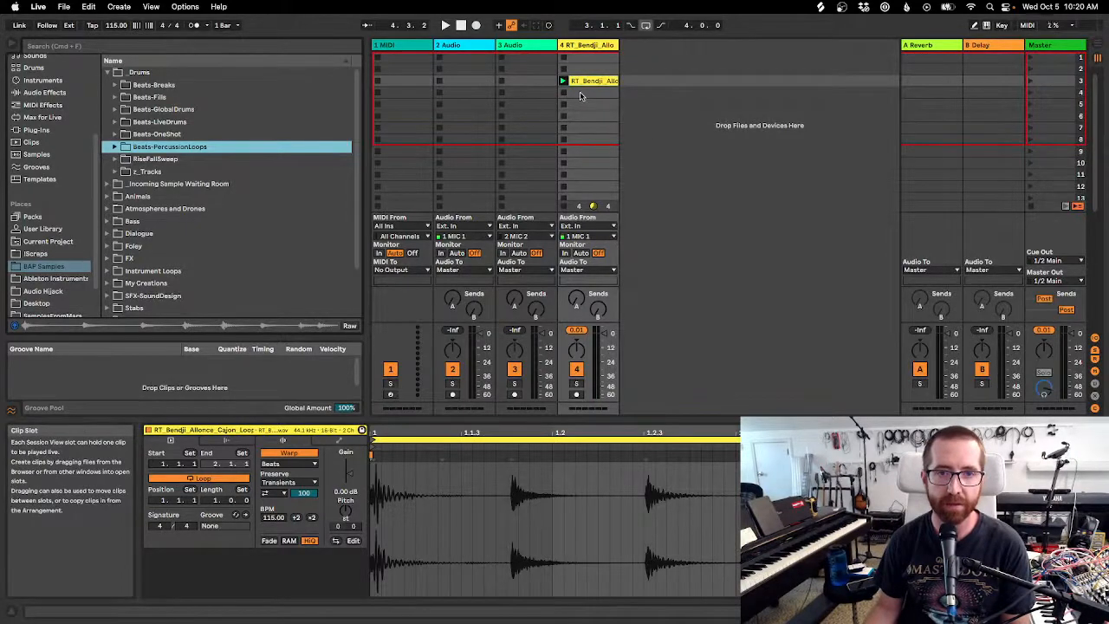
key(space)
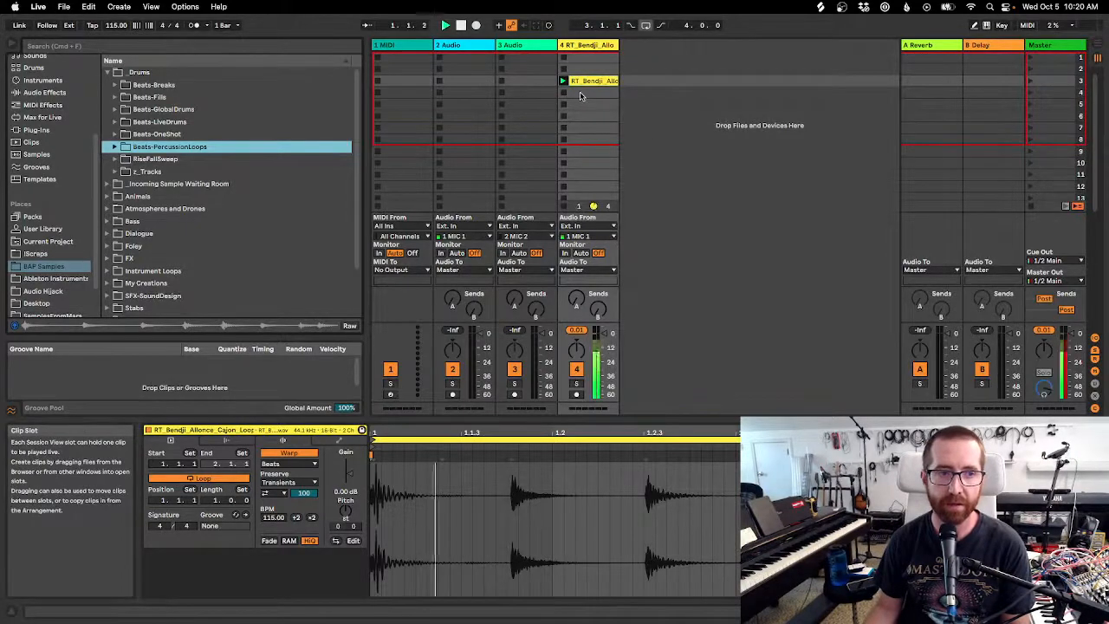
Preview Crows_01.wav from the Animals folder, place it on the third track in scene 4 and launch it alongside the cajon loop.
click(107, 196)
click(143, 210)
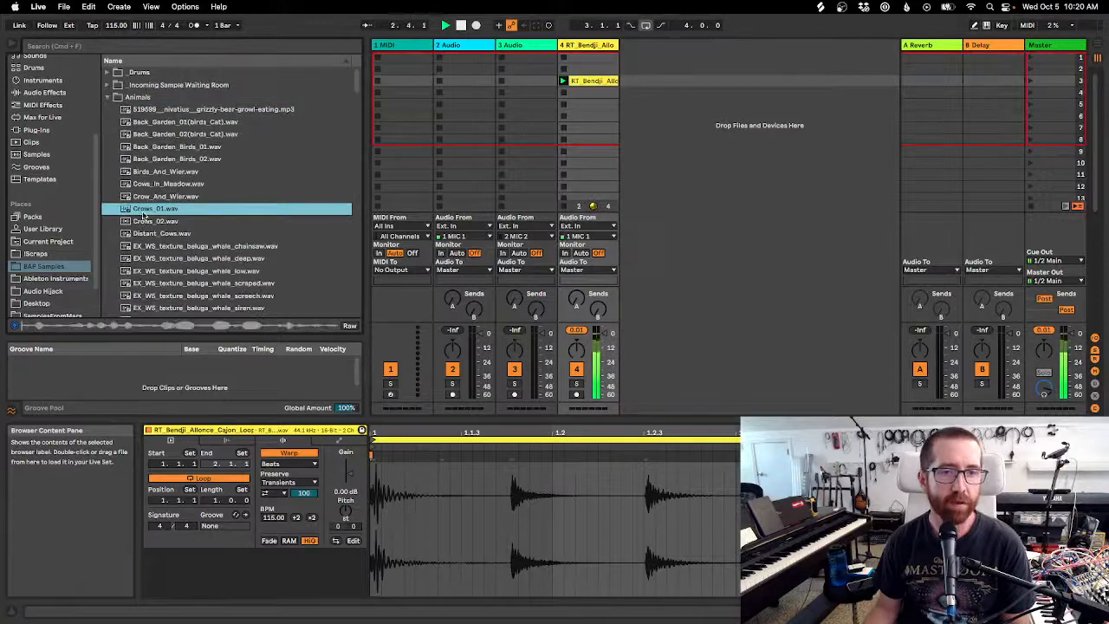
drag(143, 212, 507, 95)
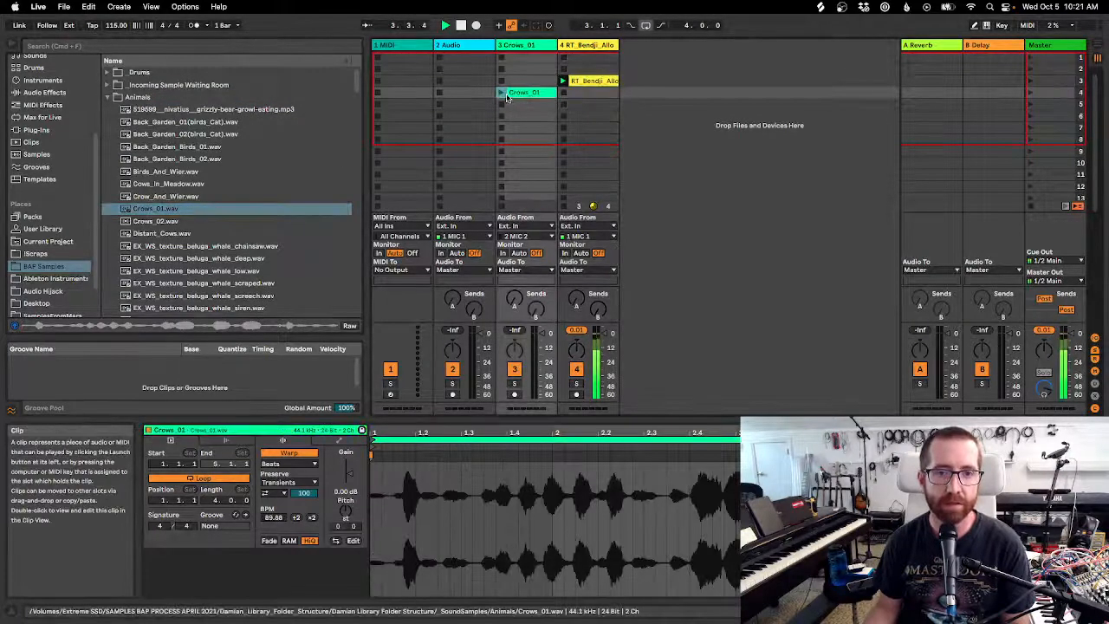
click(501, 92)
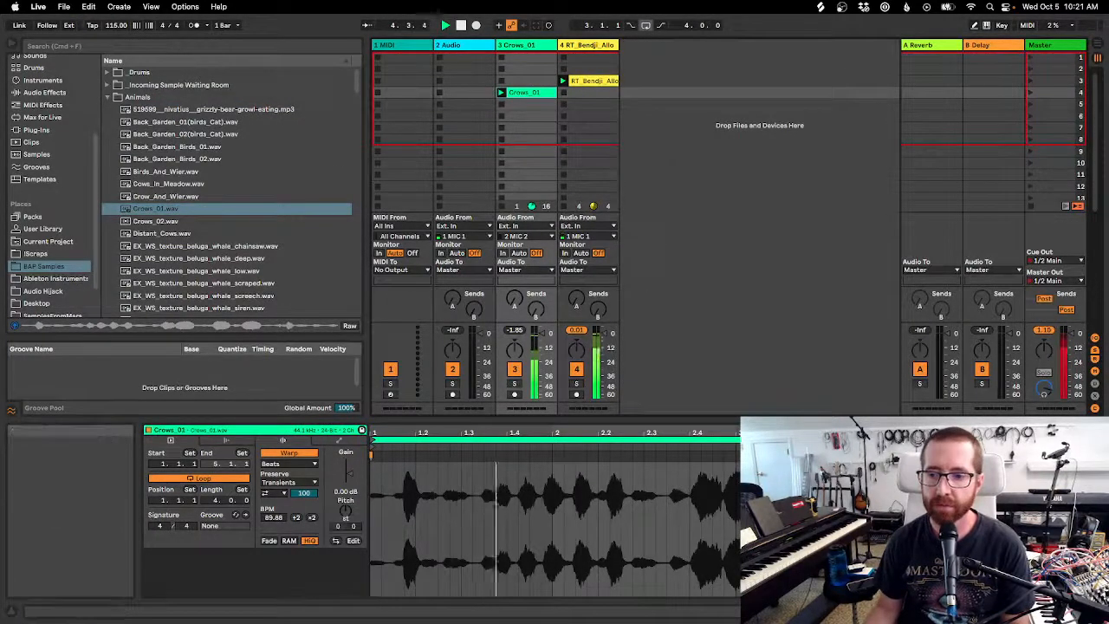
Shorten the Crows_01 clip's loop to one bar, raise its track's reverb send, and collapse the Animals folder.
drag(1088, 440, 555, 485)
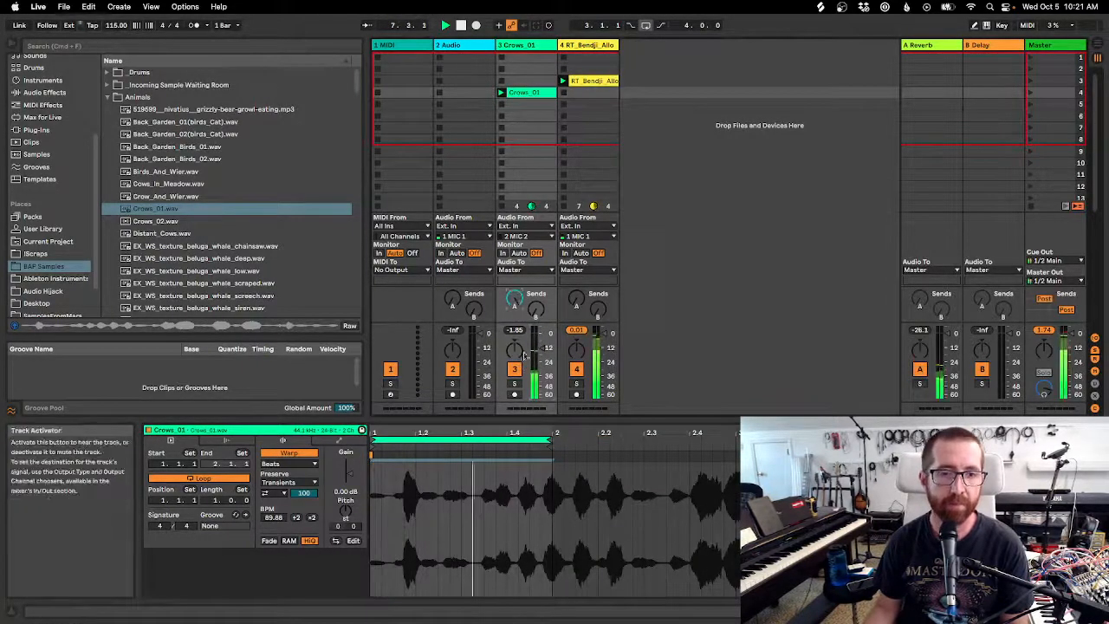
click(107, 98)
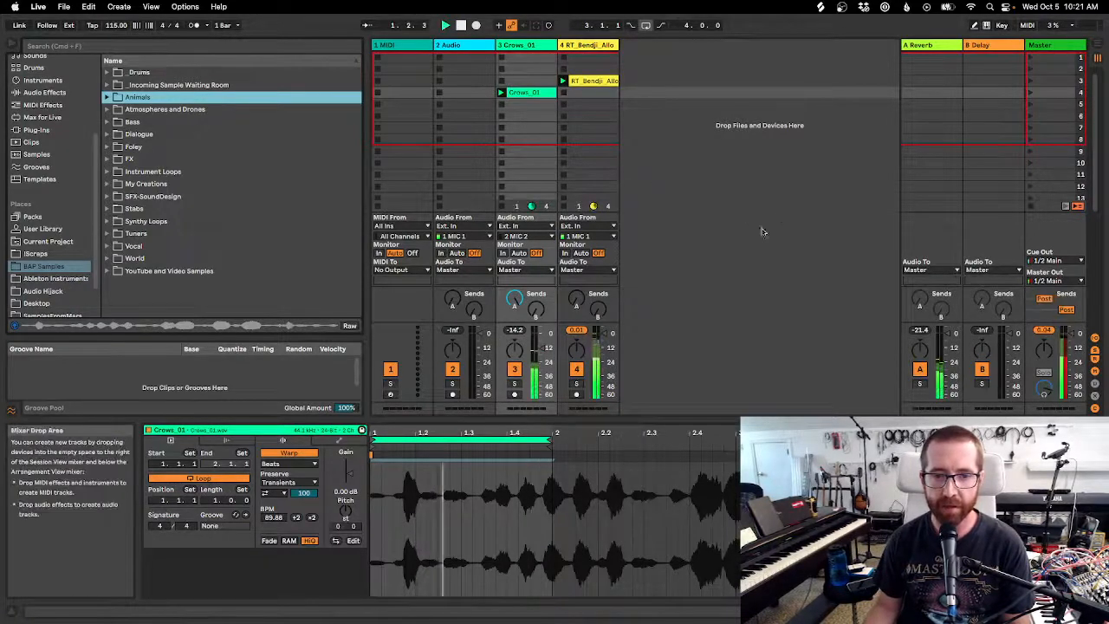
Lower the cajon loop track's volume, reset its peak level and select the track.
drag(604, 334, 604, 336)
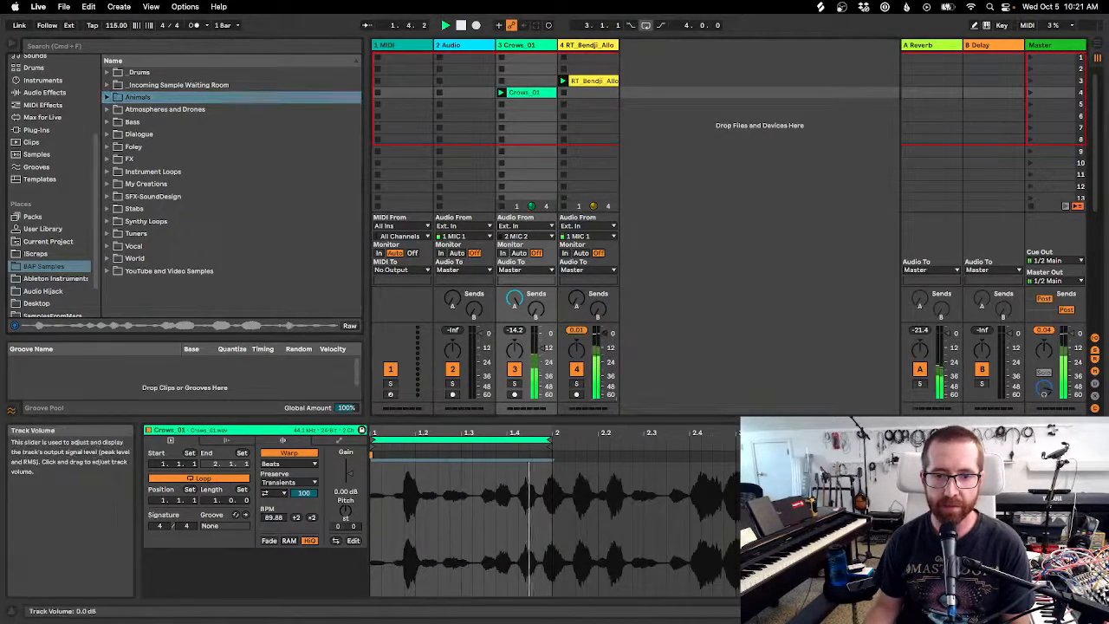
click(577, 332)
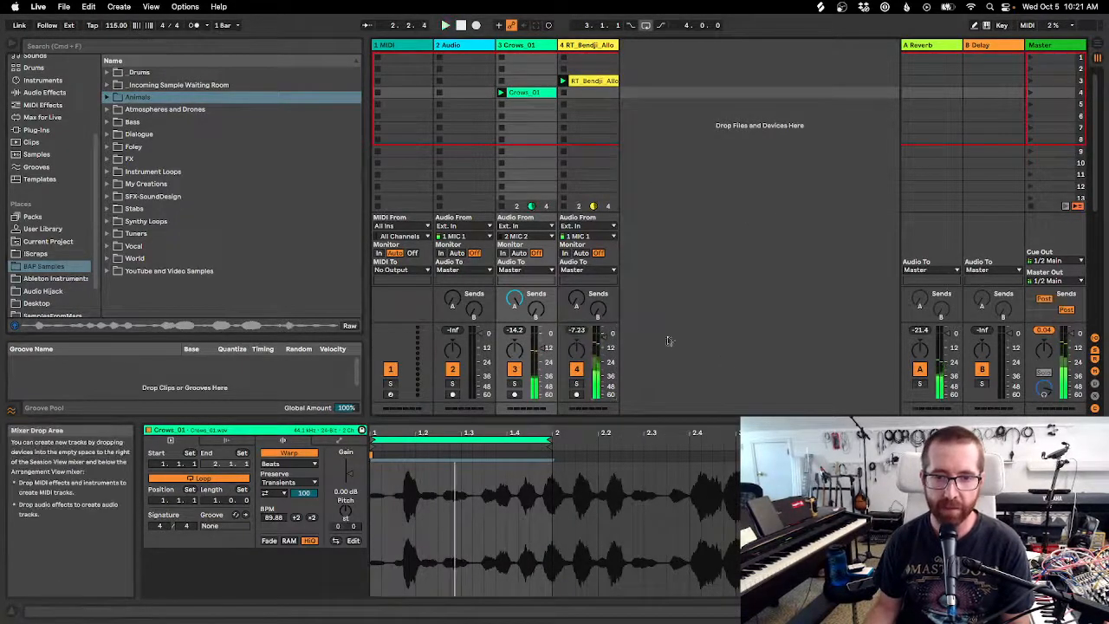
click(604, 61)
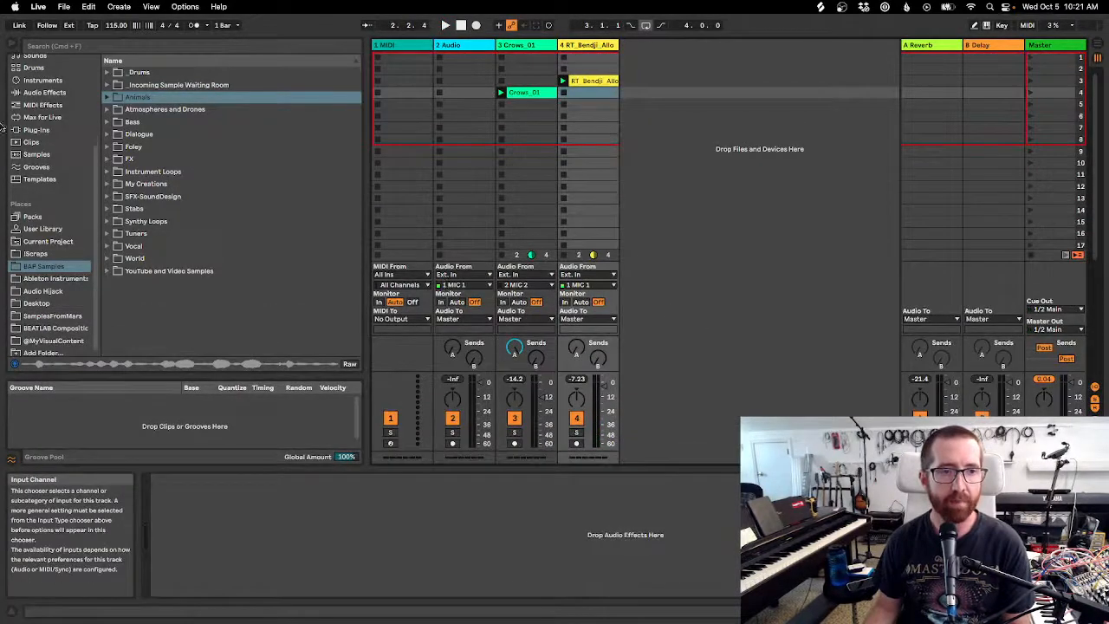
Look over the Audio Effects category in the browser.
scroll(50, 227, up, 5)
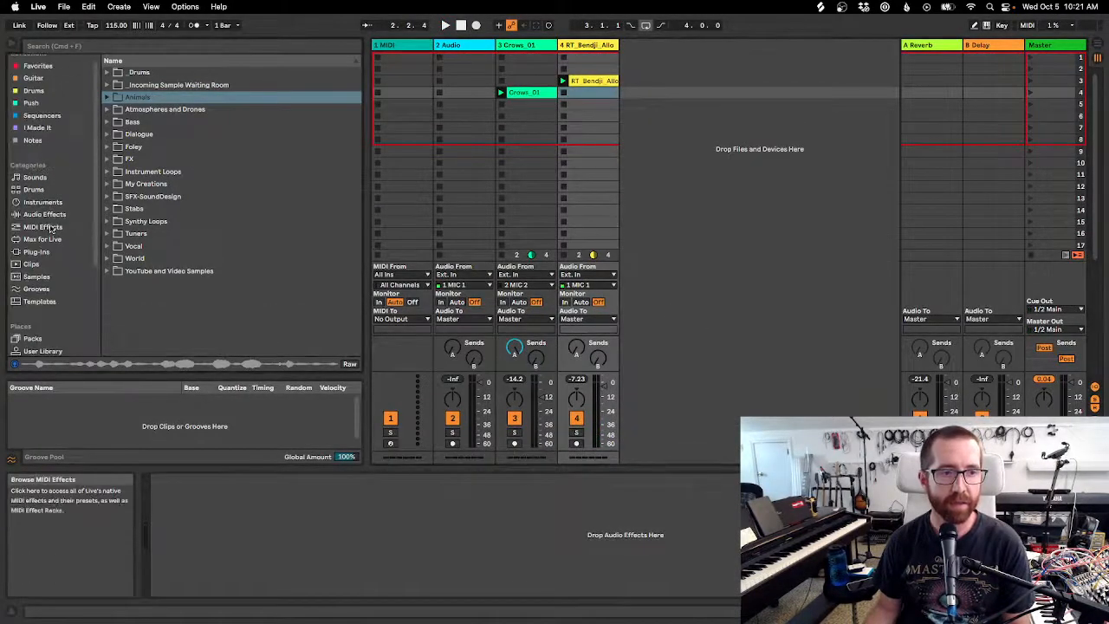
click(45, 214)
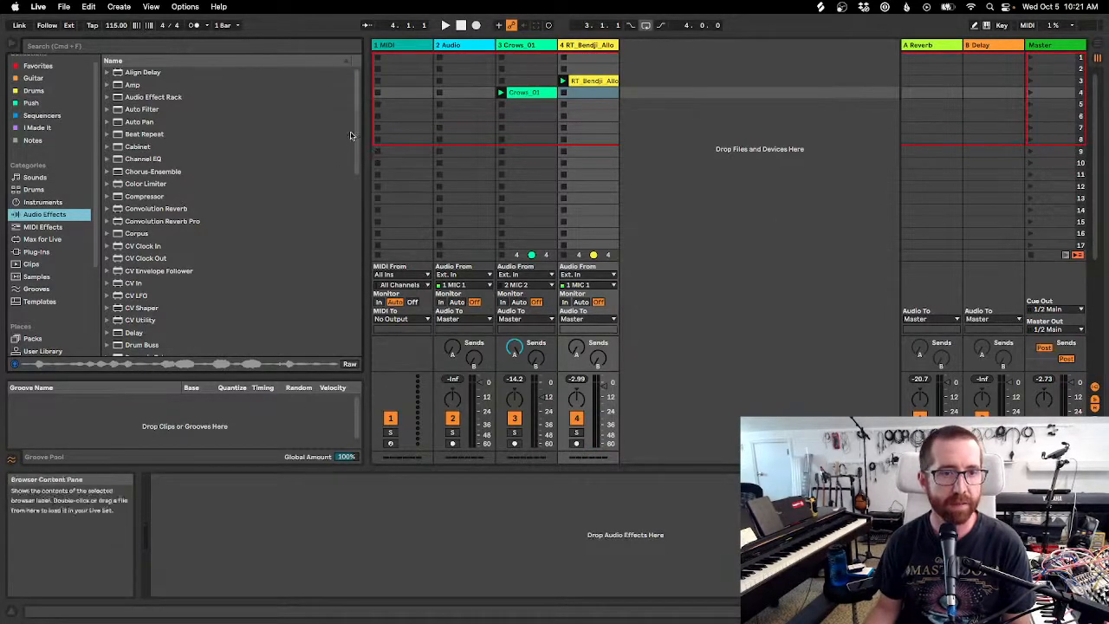
drag(356, 139, 346, 116)
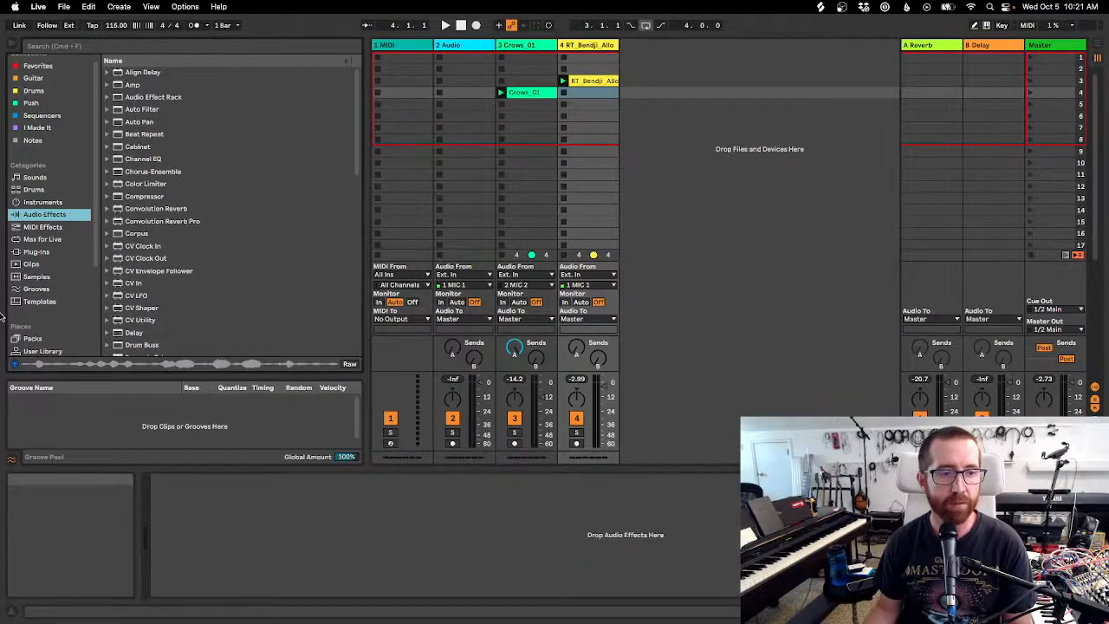
Look through the installed Packs in the browser and expand the Glitch and Wash pack.
click(32, 338)
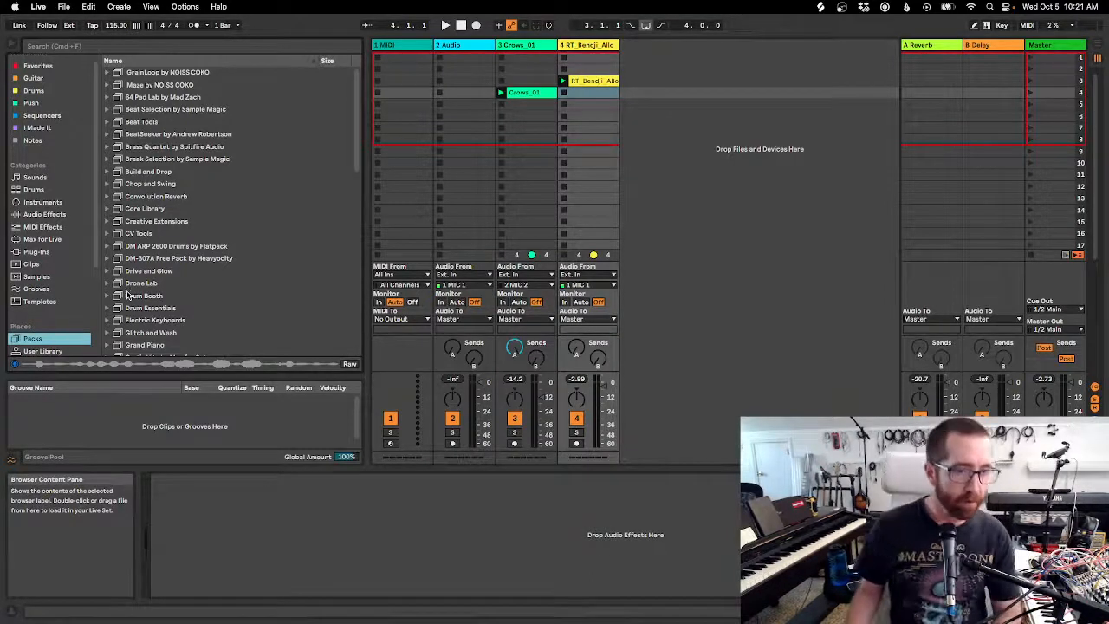
scroll(127, 295, down, 5)
scroll(127, 295, down, 5)
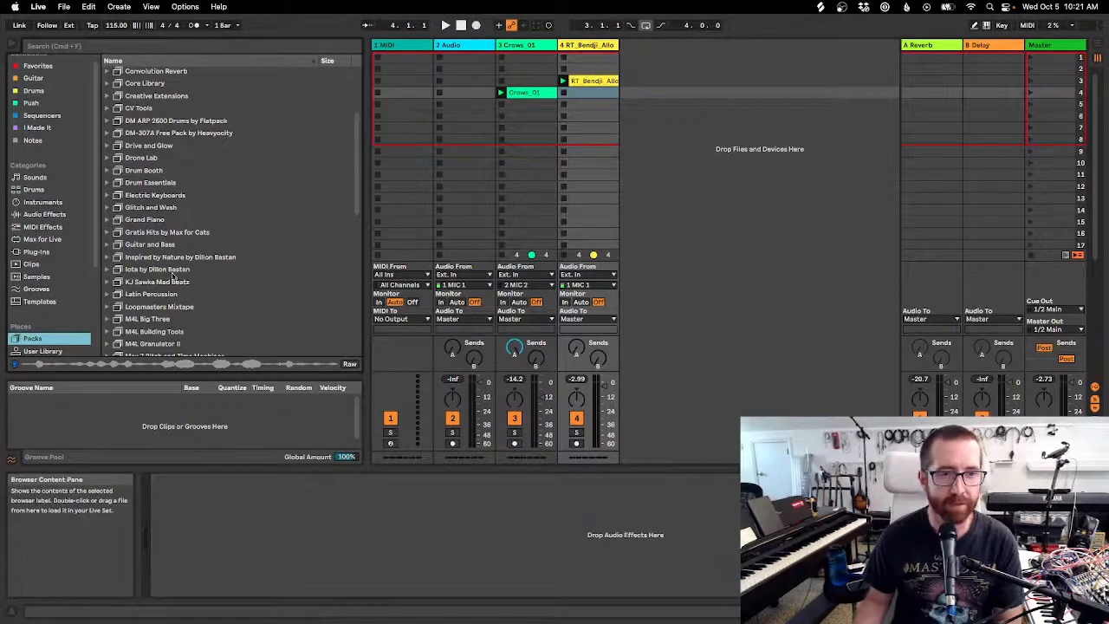
scroll(122, 248, down, 4)
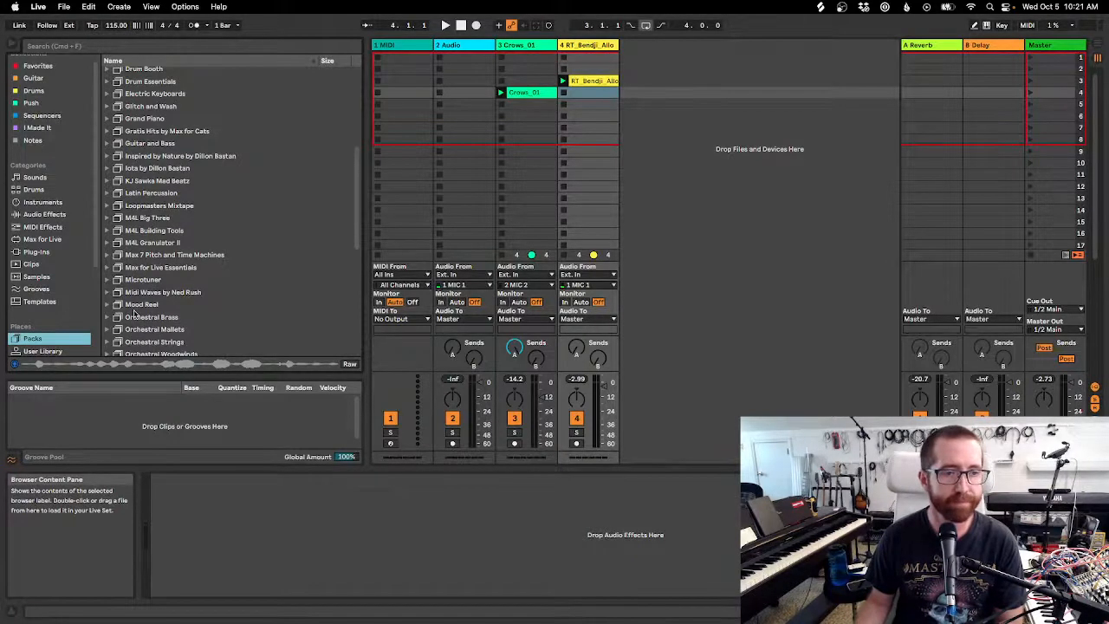
scroll(134, 313, down, 3)
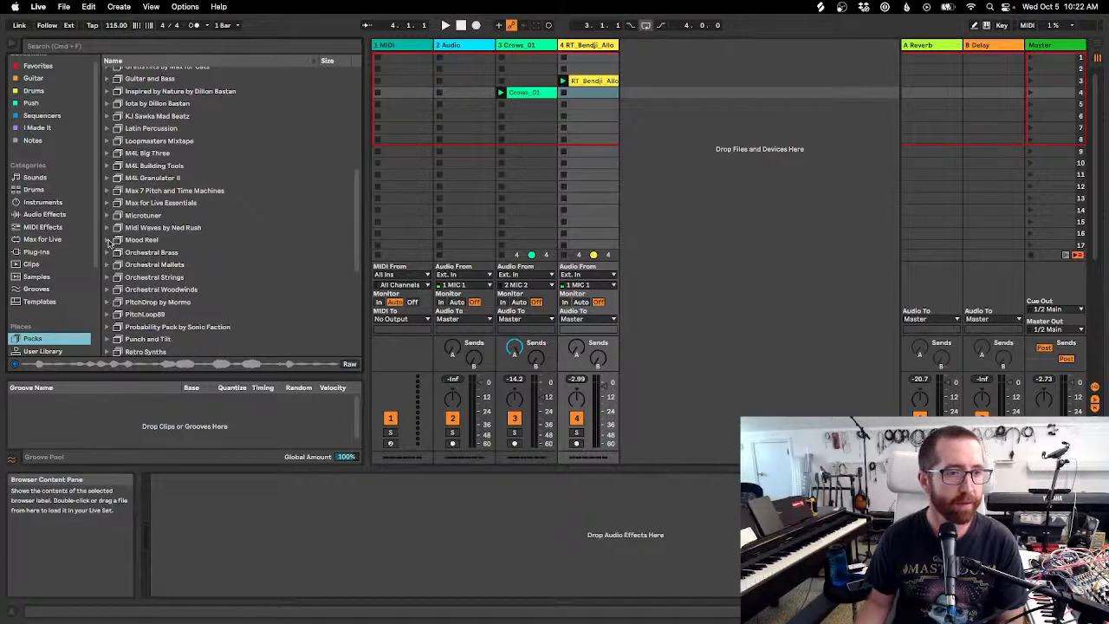
scroll(116, 253, up, 5)
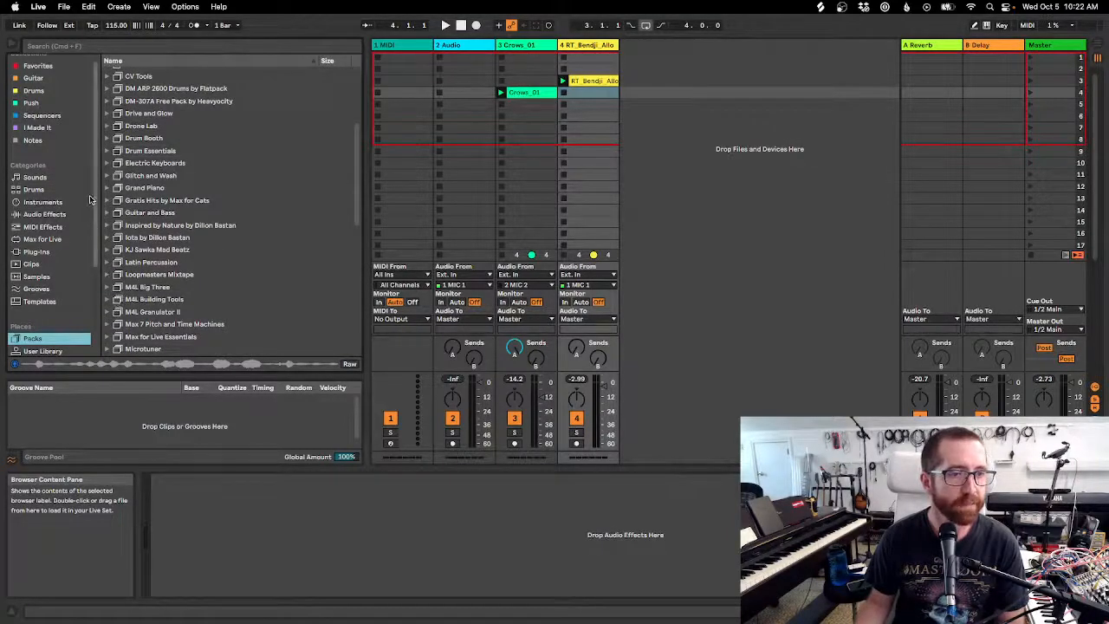
click(108, 175)
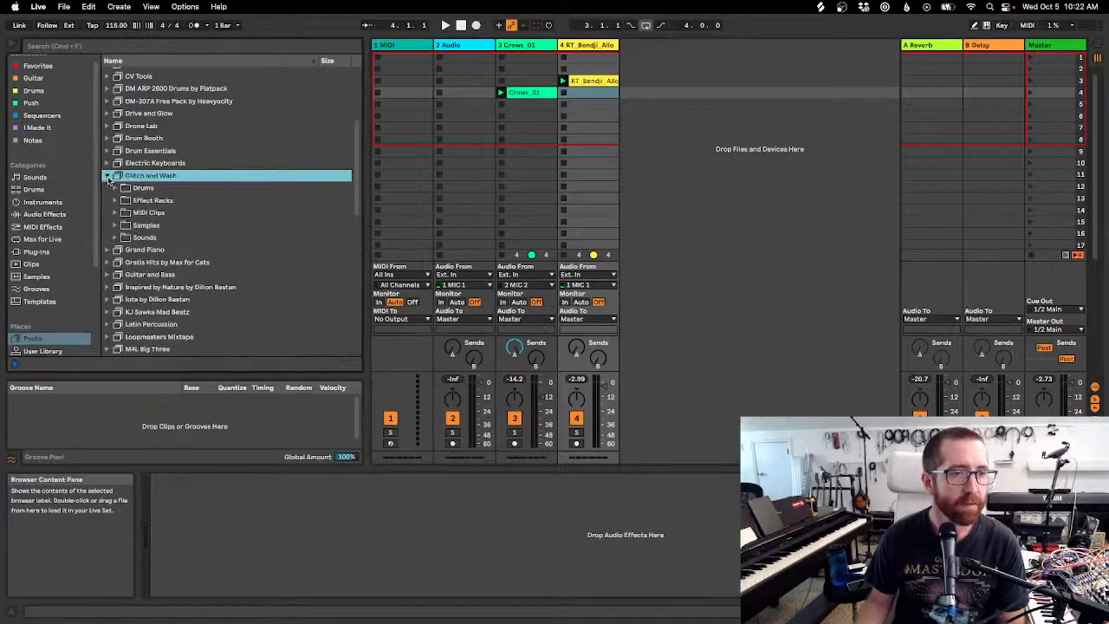
Collapse the Glitch and Wash pack and look through the sample folders of the Break Selection by Sample Magic pack.
click(107, 176)
scroll(109, 174, up, 5)
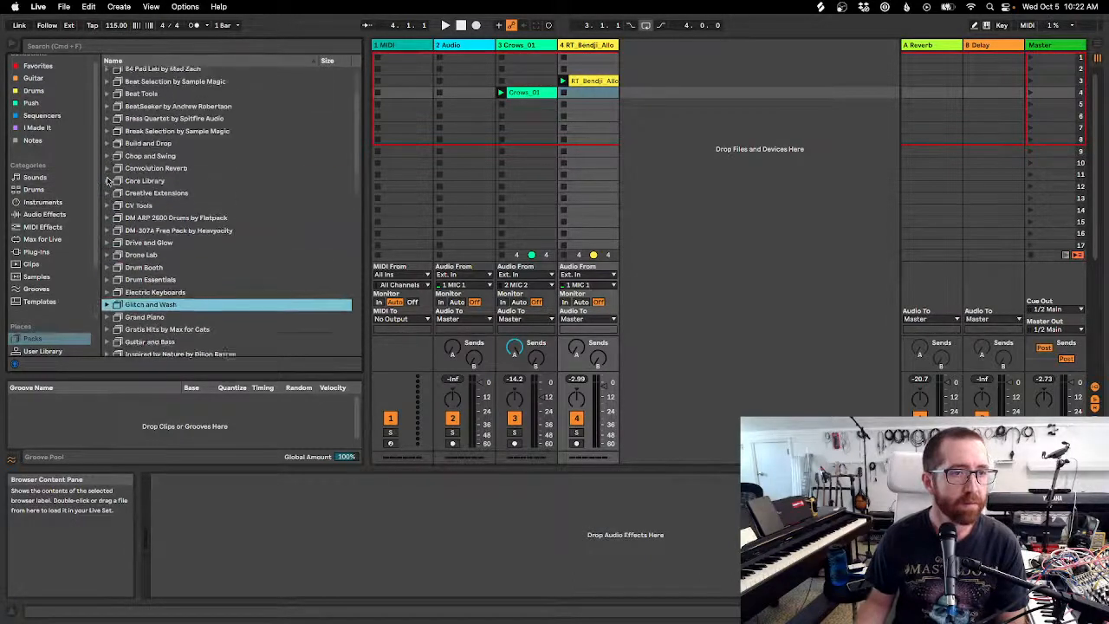
click(107, 155)
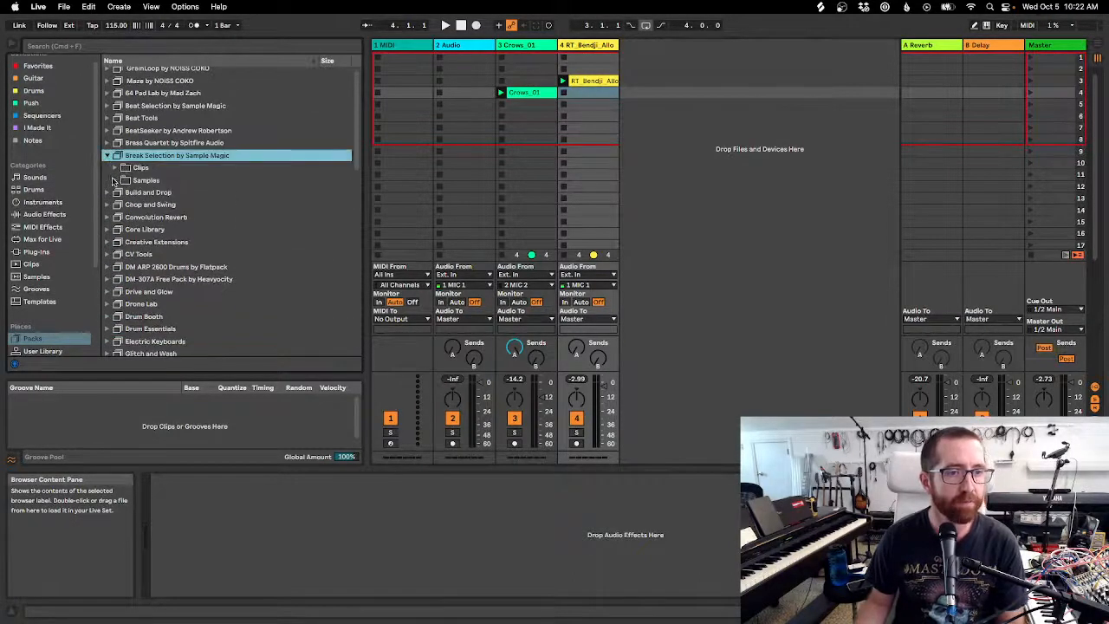
click(114, 180)
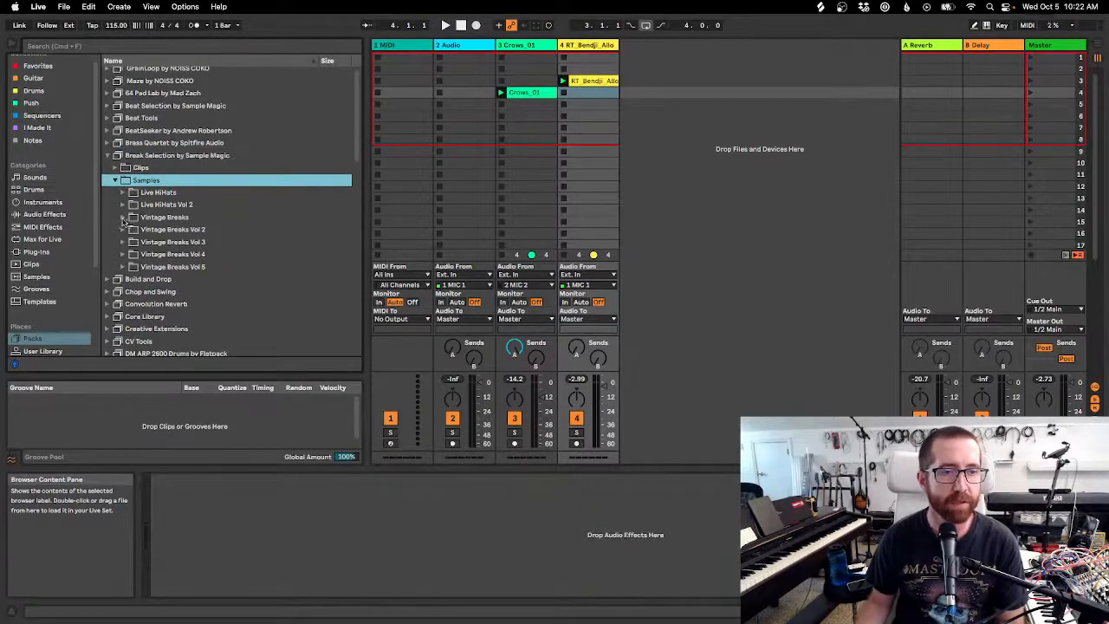
click(122, 217)
click(122, 217)
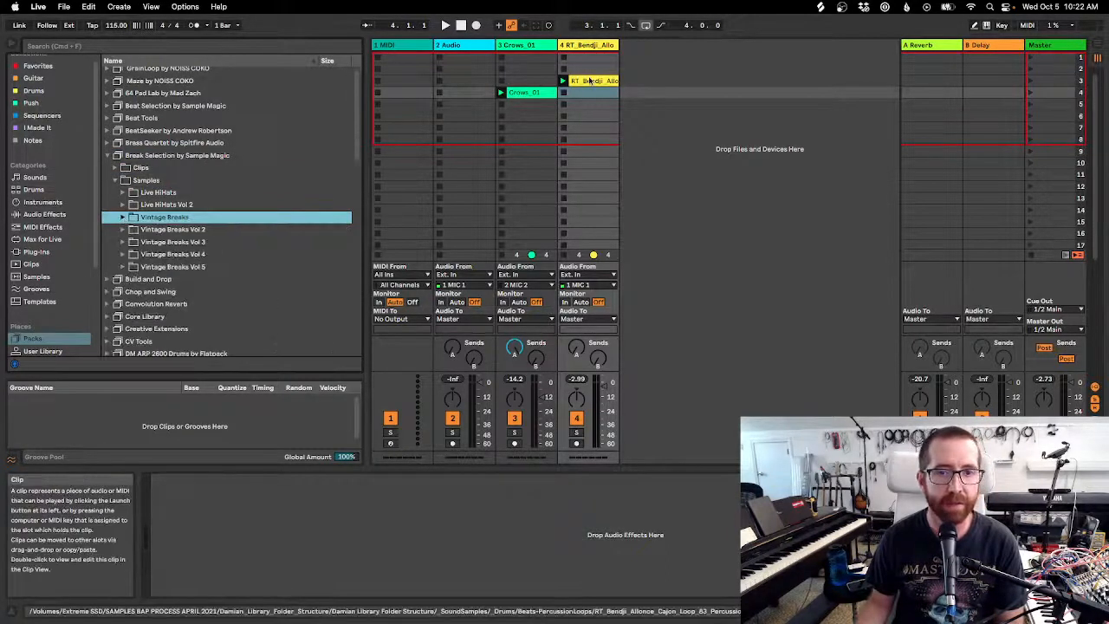
click(107, 156)
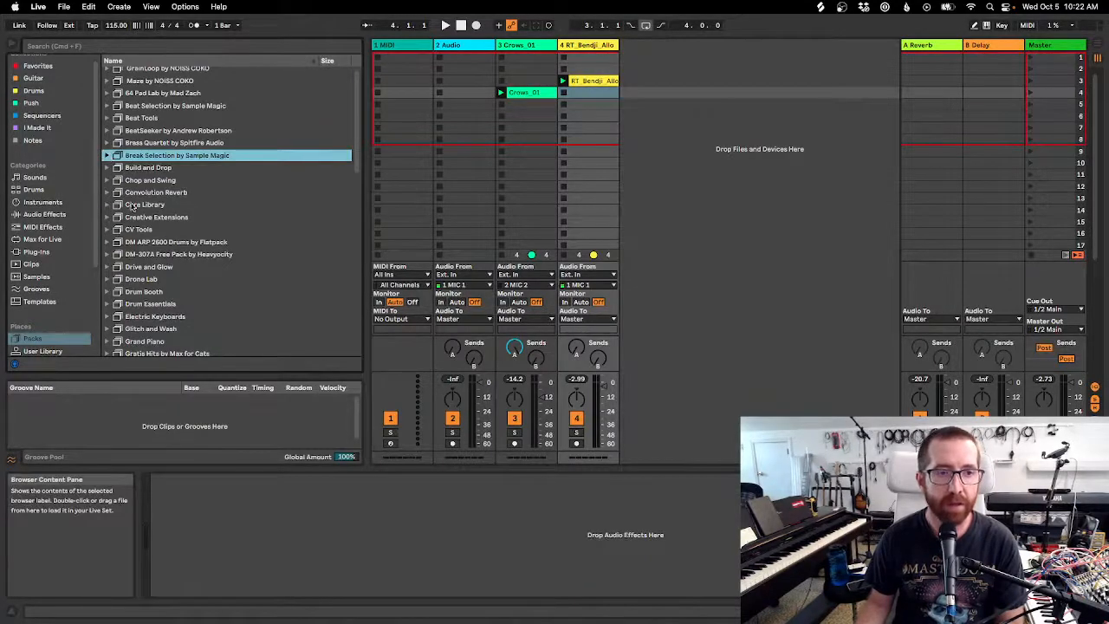
Look over the Packs list and examine the breaks in Break Selection's Vintage Breaks sample folder.
scroll(156, 195, up, 1)
scroll(161, 171, down, 15)
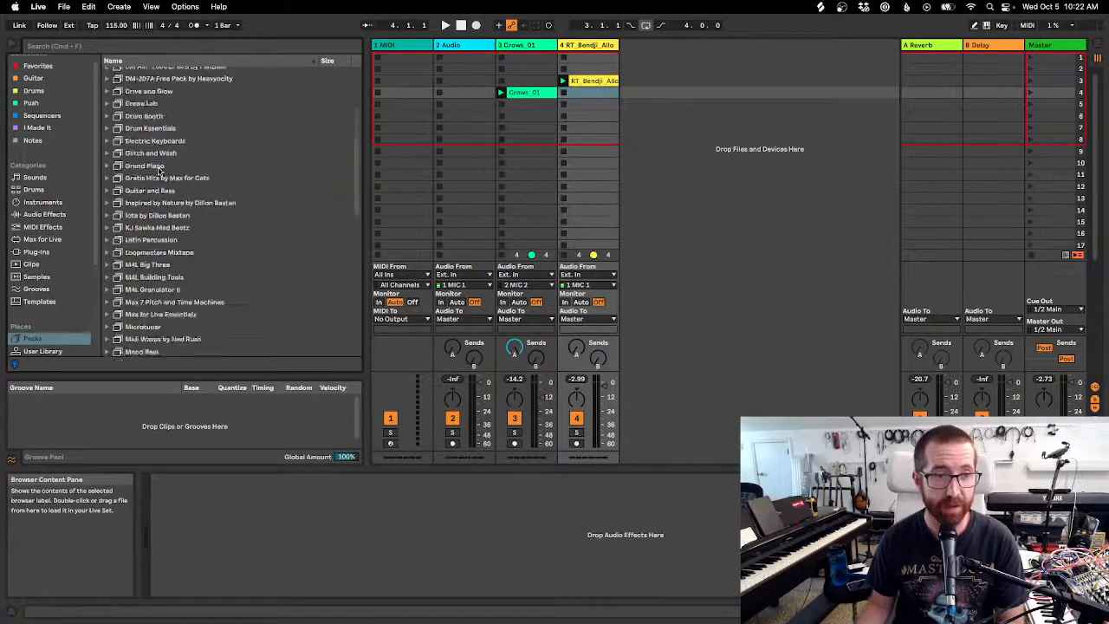
scroll(214, 266, up, 15)
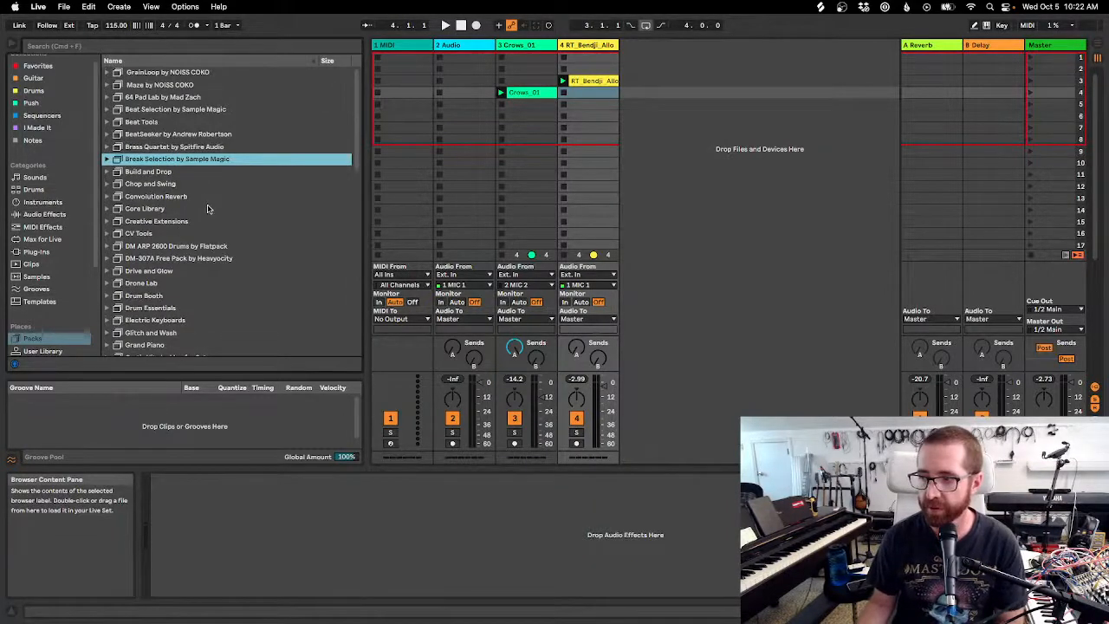
click(106, 159)
click(123, 222)
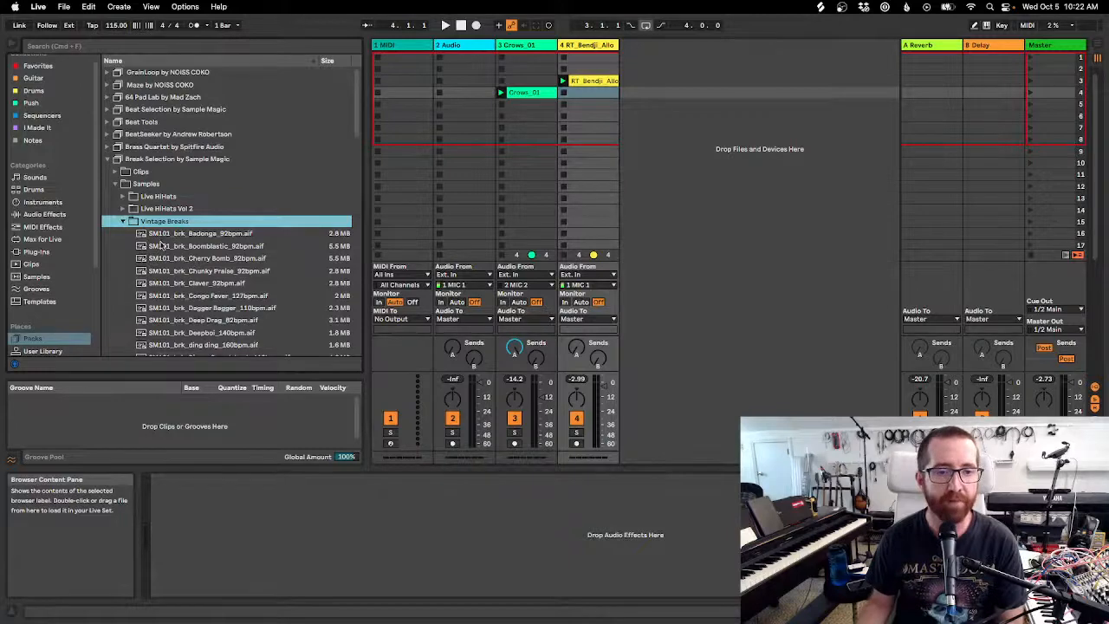
scroll(160, 255, down, 5)
scroll(160, 249, down, 2)
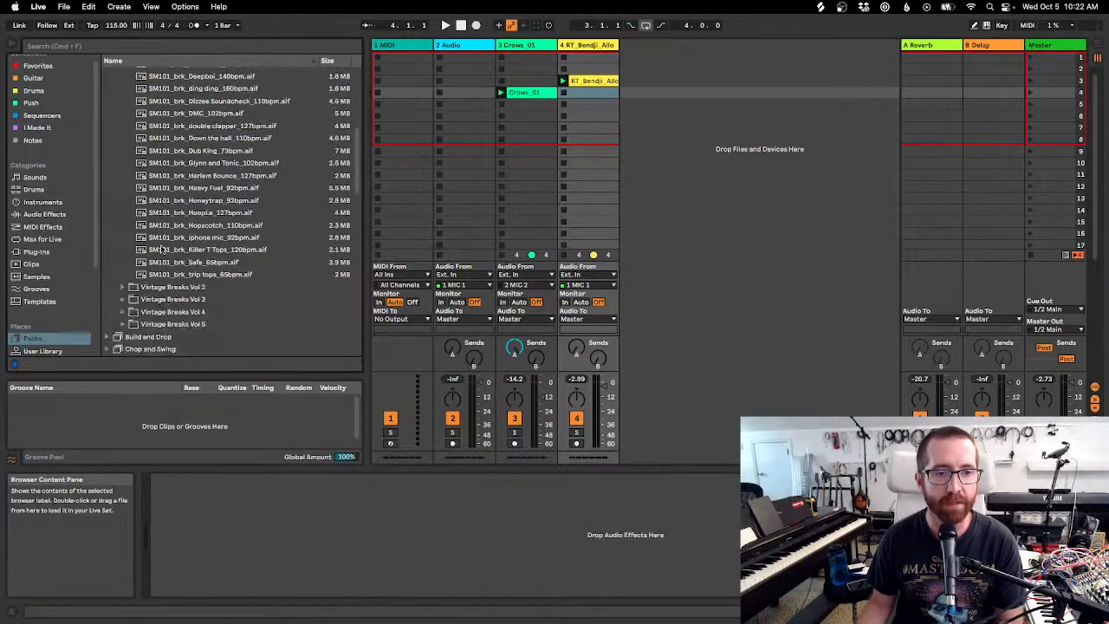
scroll(160, 250, up, 4)
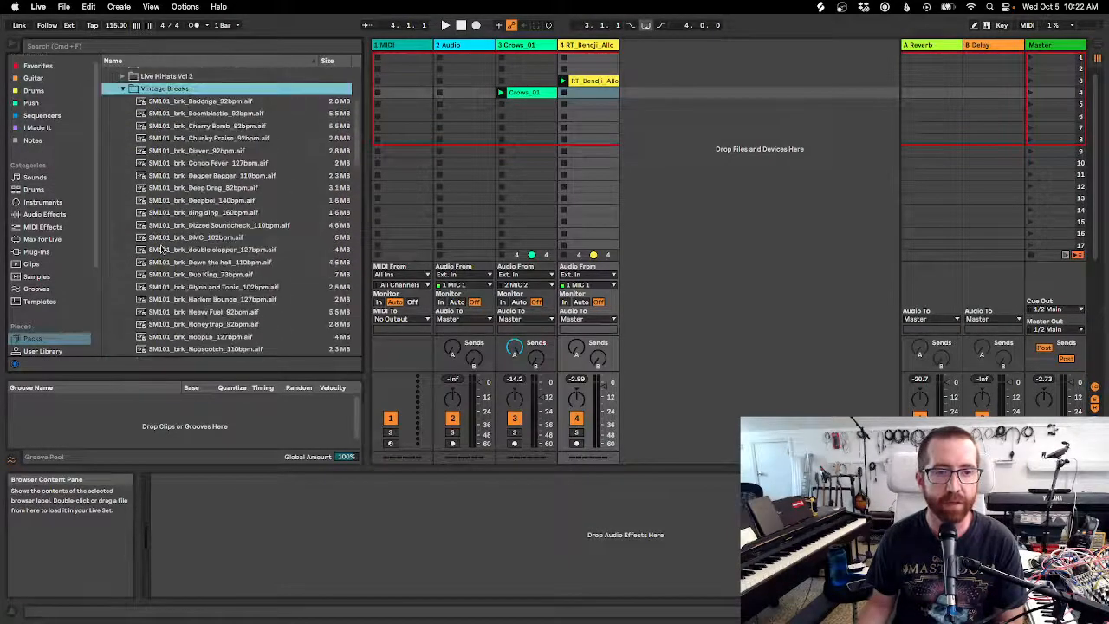
Audition the Congo Fever and ding ding breaks, starting Set playback, and launch ding ding from scene 6 of a new audio track.
click(190, 165)
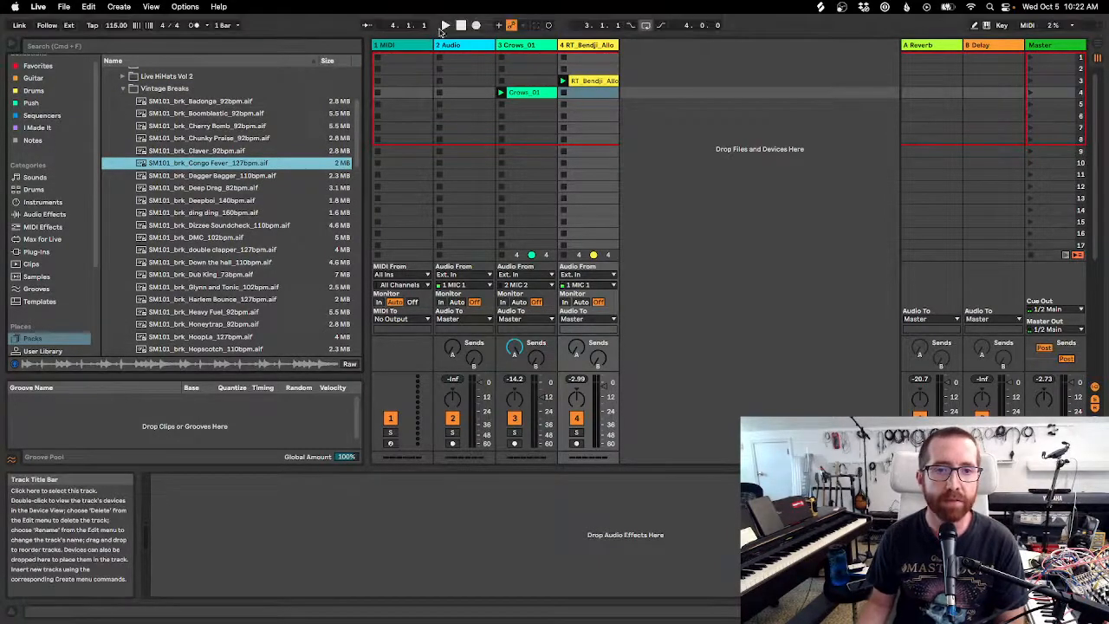
click(445, 26)
click(204, 214)
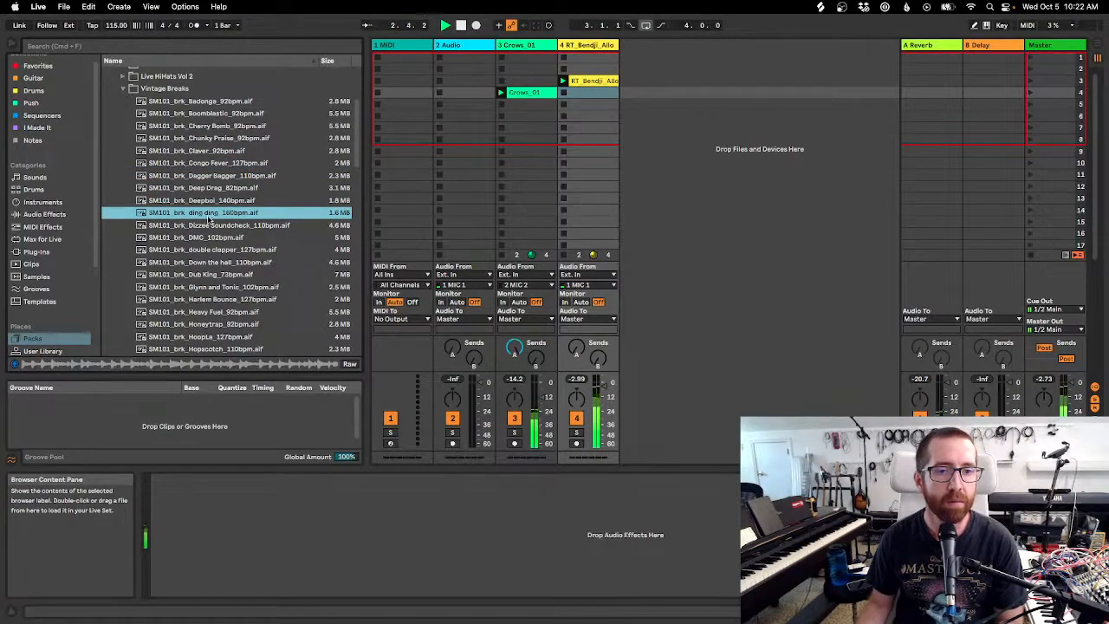
drag(208, 219, 624, 118)
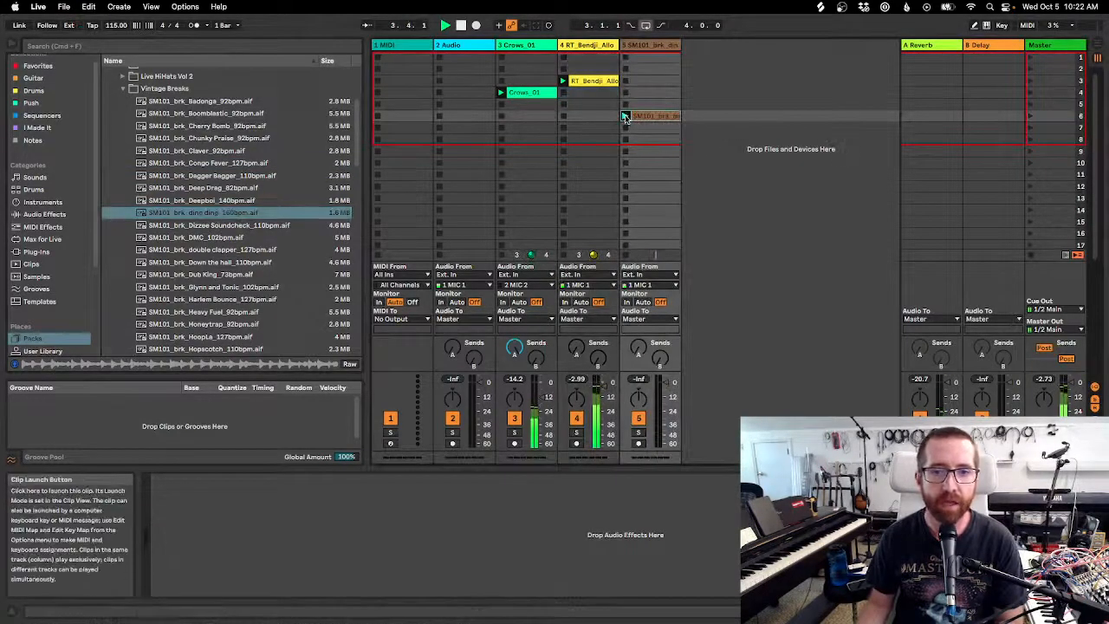
click(624, 117)
Open the ding ding clip's settings and set its original tempo to 160 BPM.
double_click(638, 116)
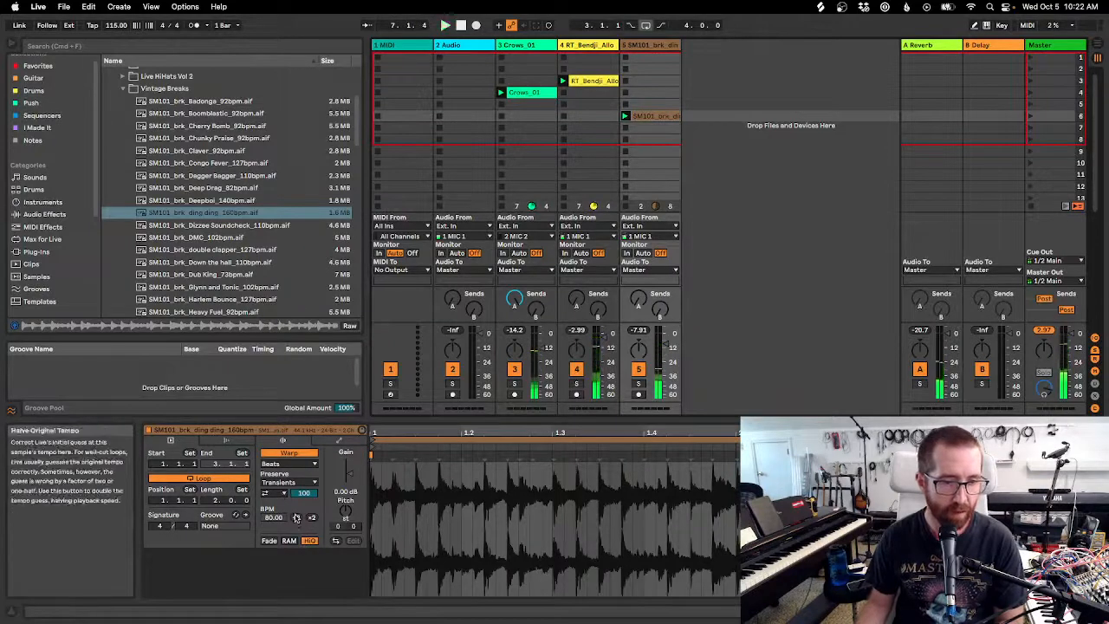
click(296, 518)
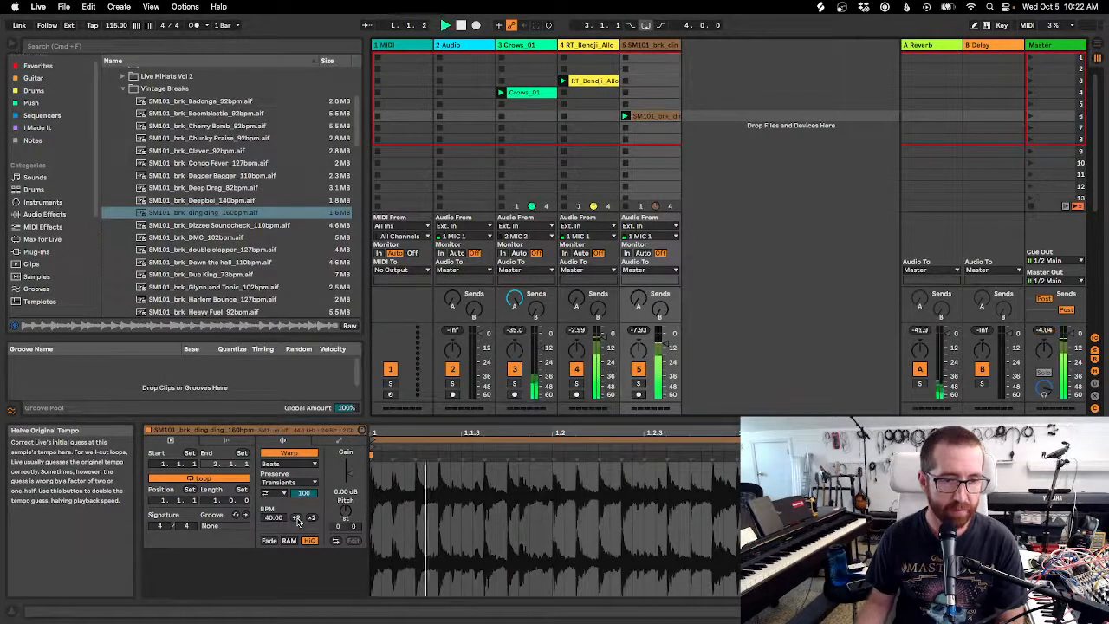
click(312, 517)
click(312, 518)
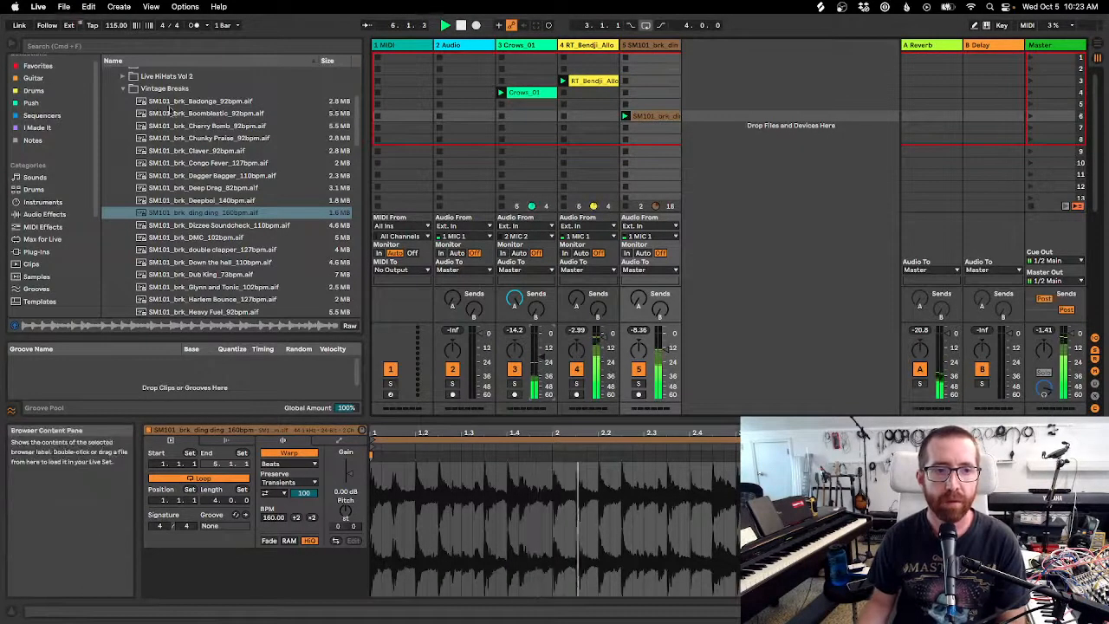
Collapse the Vintage Breaks folder and the Break Selection pack, and look through the rest of the installed Packs.
click(123, 89)
scroll(123, 95, up, 4)
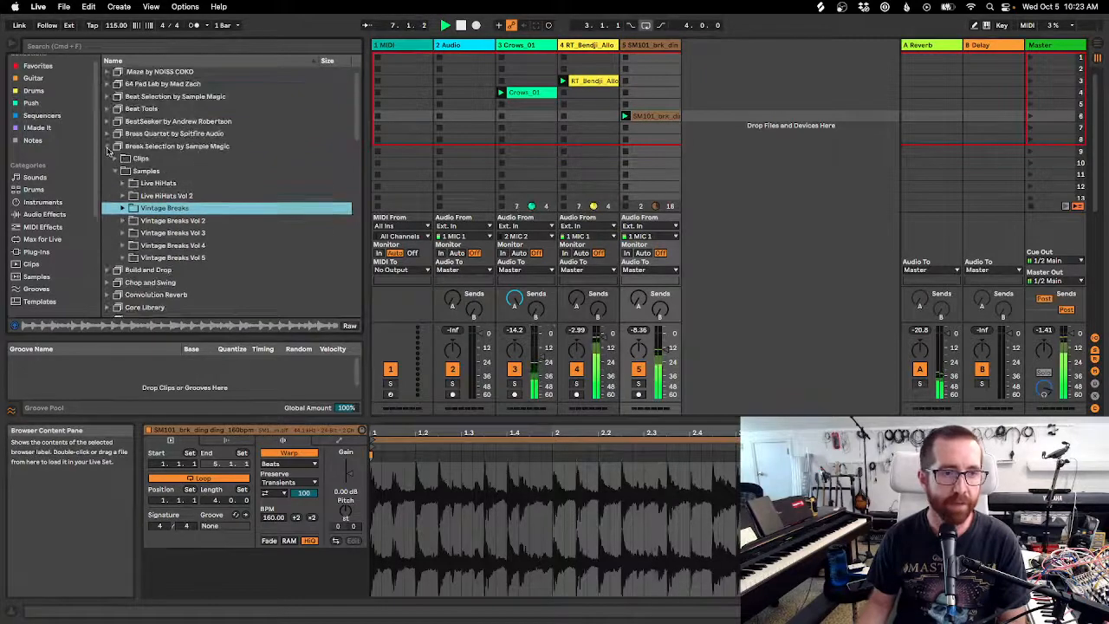
click(107, 146)
scroll(84, 236, down, 5)
scroll(113, 249, down, 6)
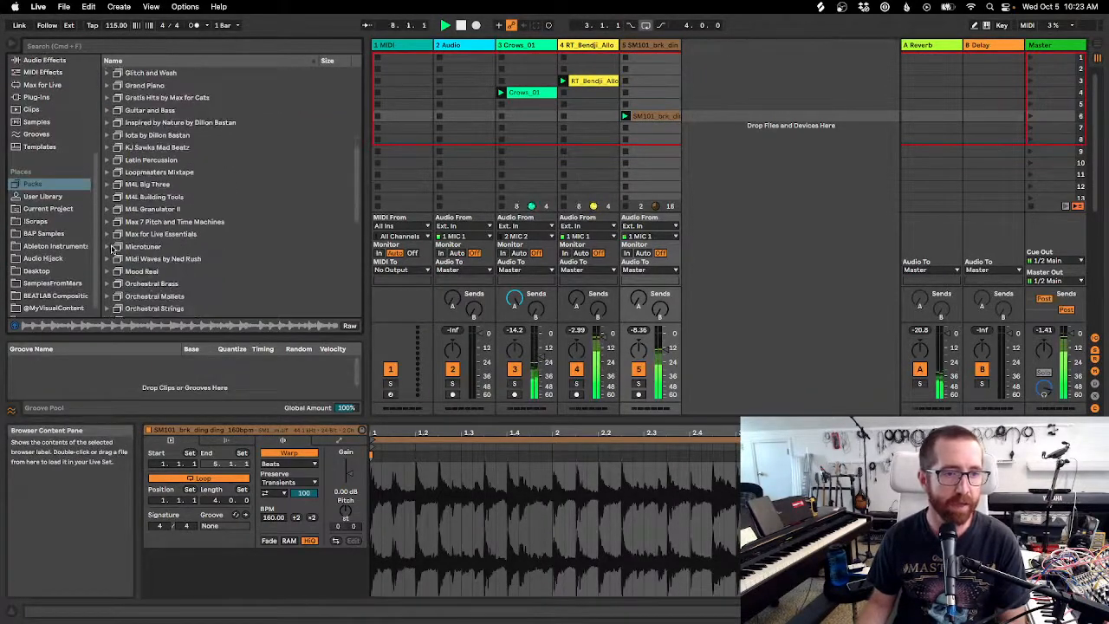
scroll(113, 249, down, 7)
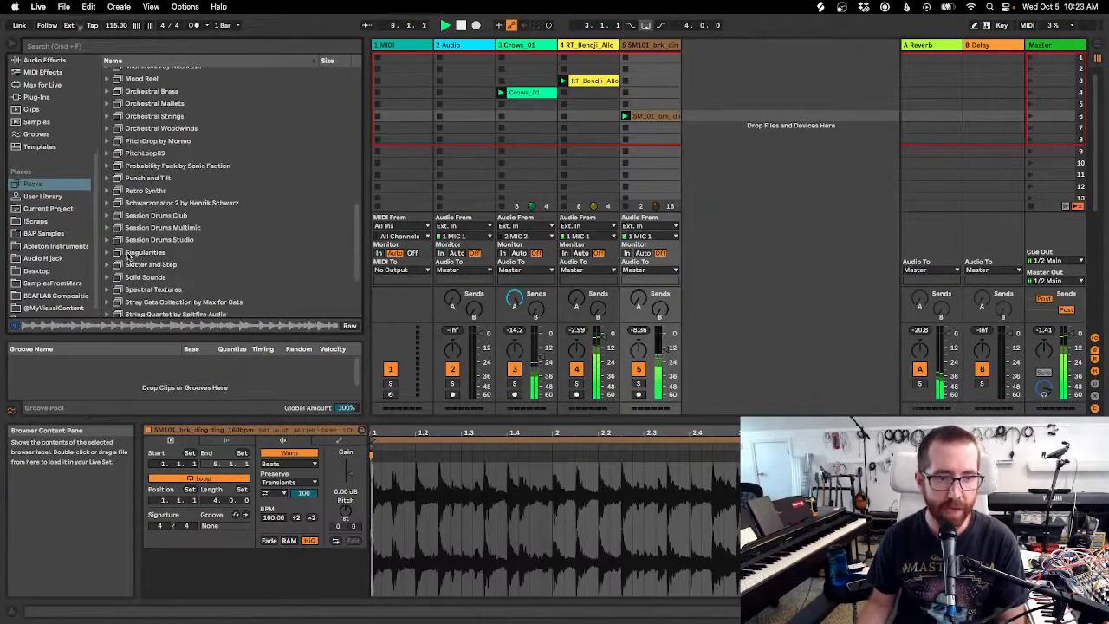
scroll(117, 250, down, 5)
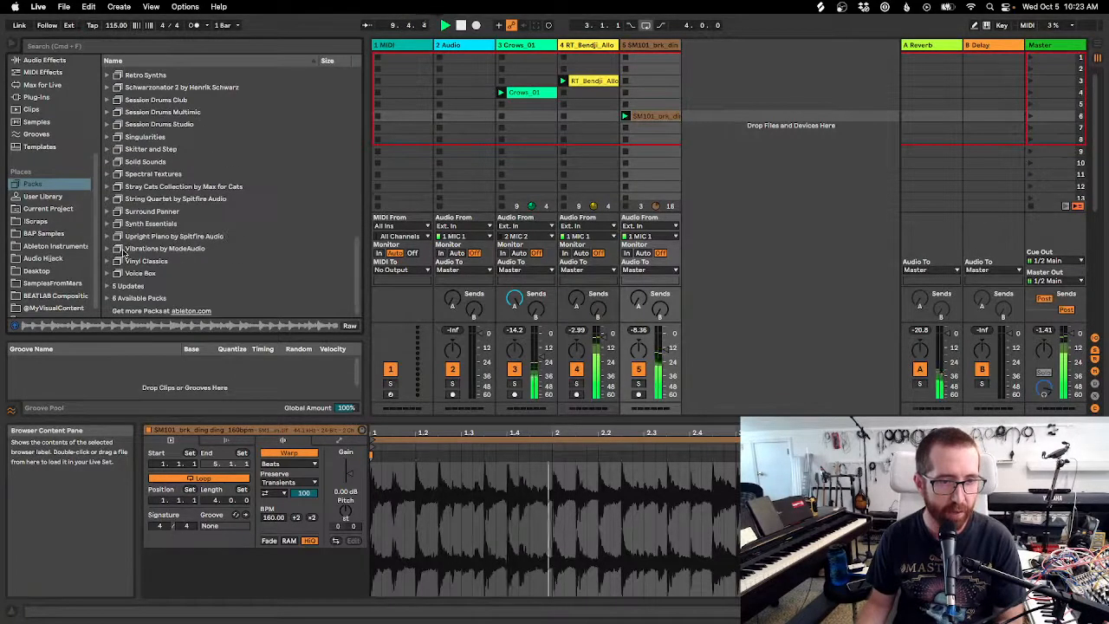
Expand the Samples folder of the Voice Box pack and look through the Issara vocal samples.
click(104, 274)
click(105, 273)
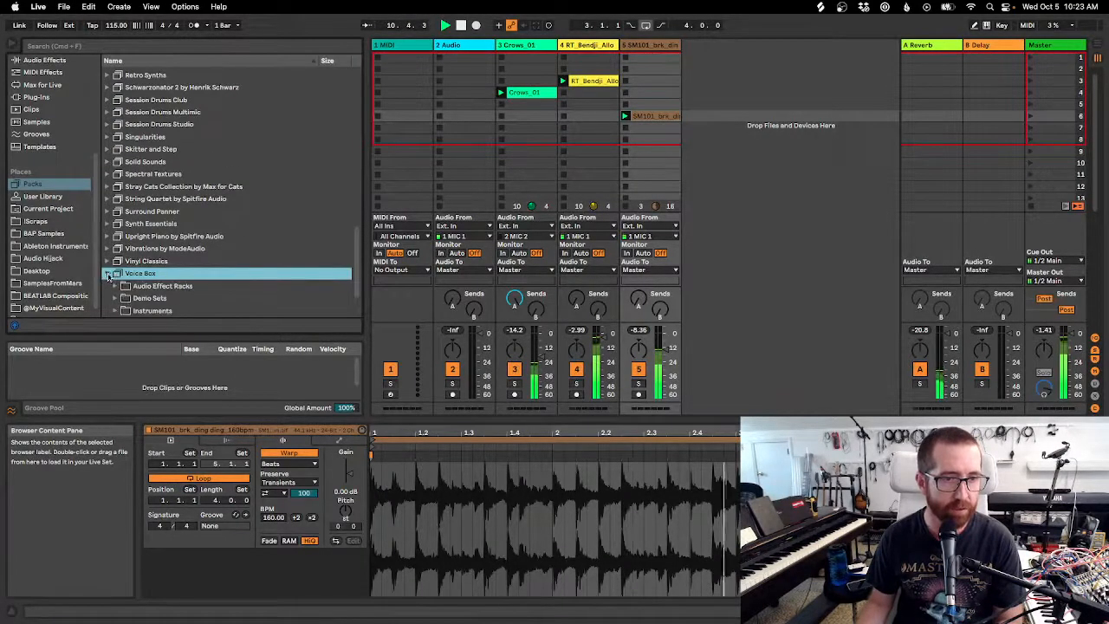
click(116, 273)
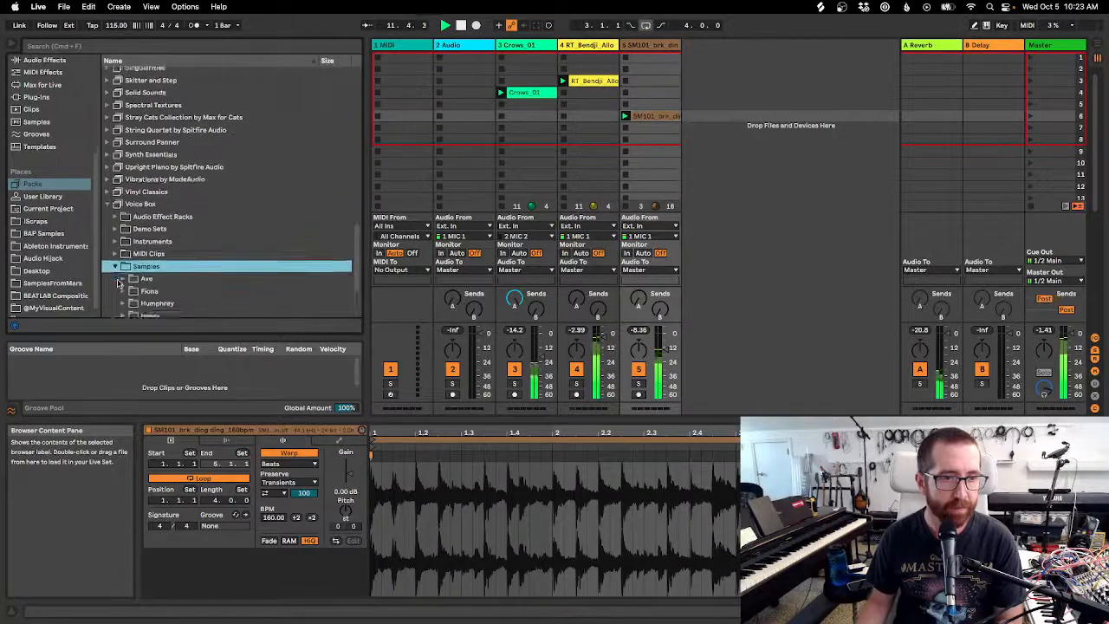
click(124, 212)
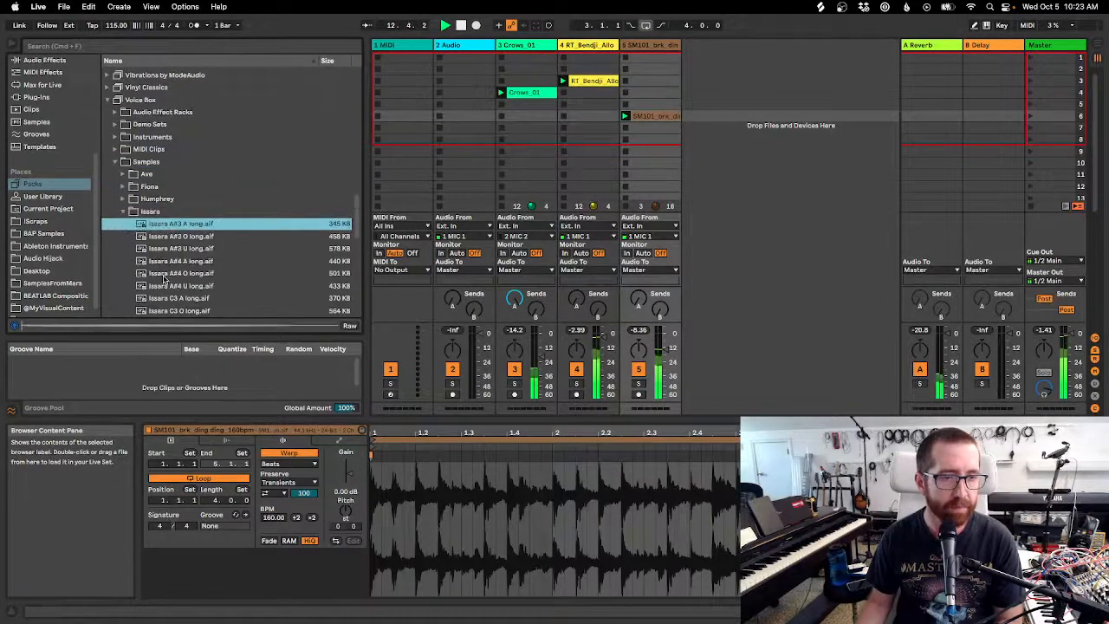
scroll(165, 217, down, 3)
click(124, 97)
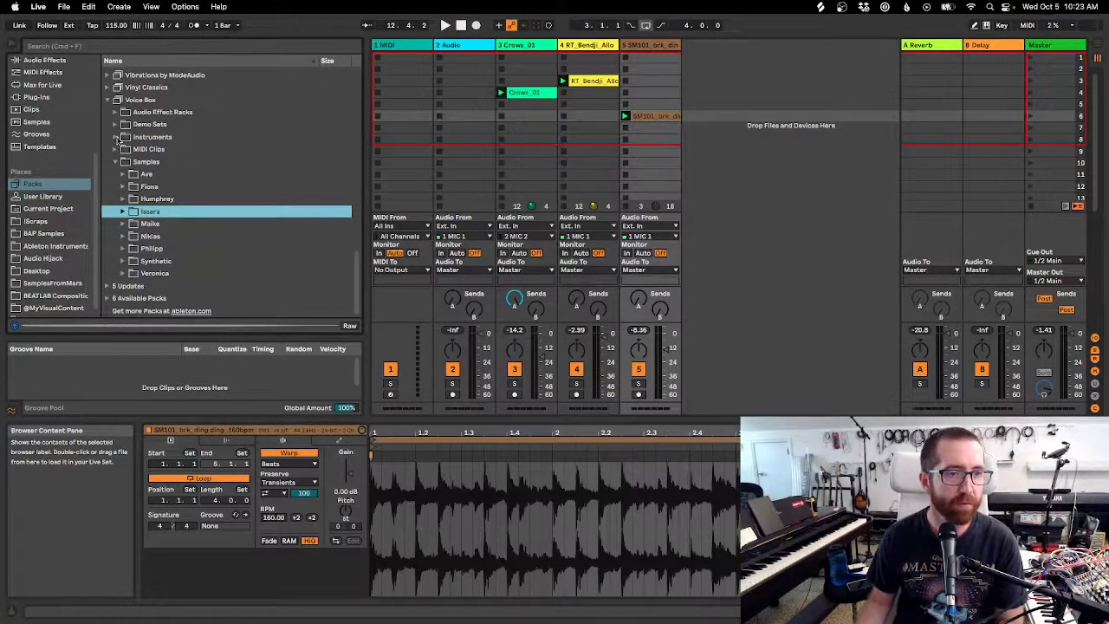
Open the Veronica samples folder and audition several vocal chords, including Veronica B3-D3-F#4 CLyd A.
click(123, 273)
scroll(123, 278, down, 5)
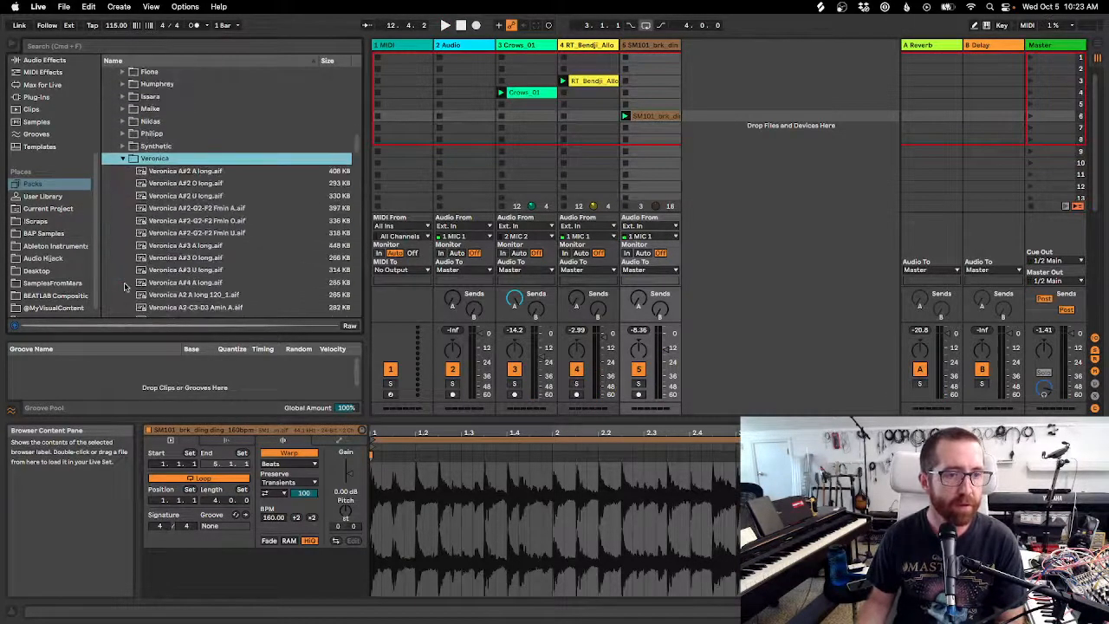
scroll(207, 263, down, 3)
click(206, 263)
scroll(206, 263, down, 3)
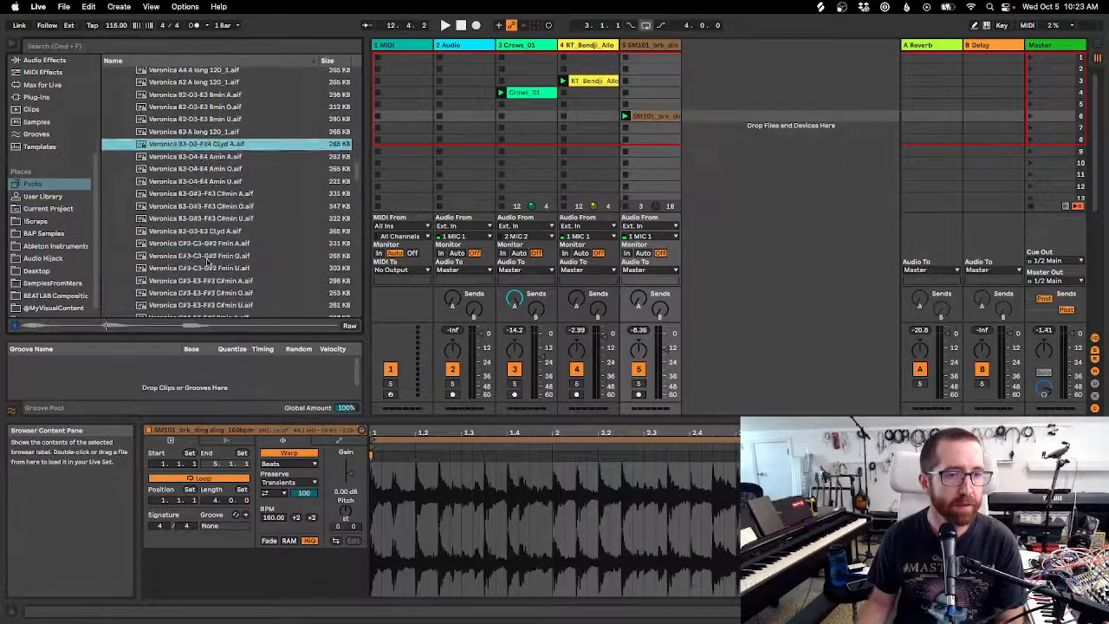
click(206, 256)
click(208, 143)
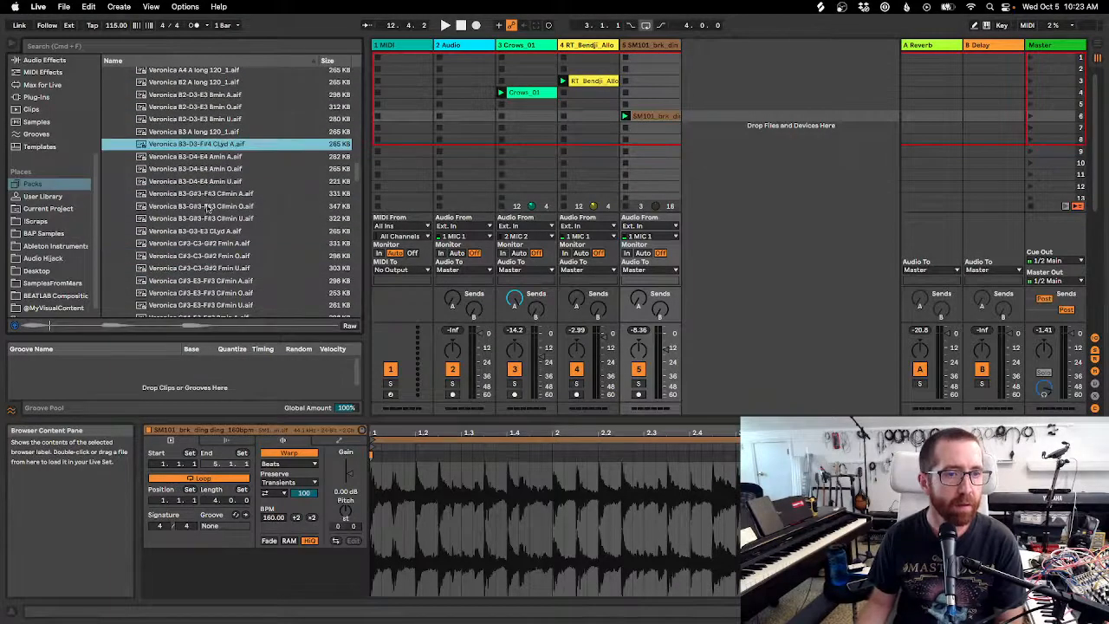
Add the Veronica B3-D3-F#4 CLyd A sample to scene 7 of a new audio track and launch it.
scroll(206, 212, up, 3)
drag(355, 209, 762, 128)
click(687, 128)
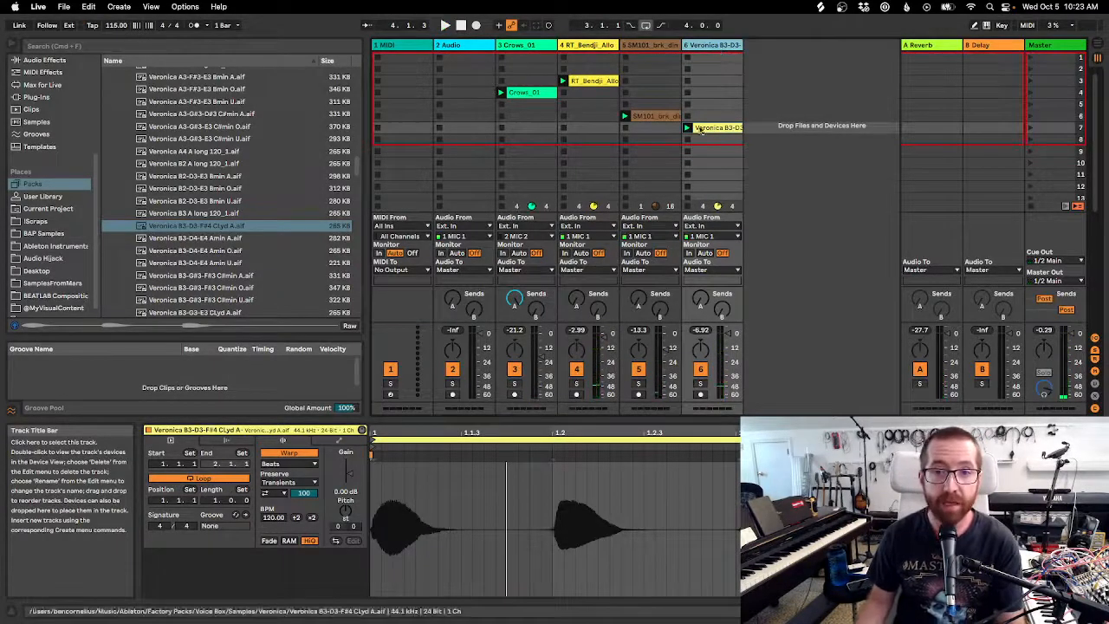
Duplicate the Veronica vocal track and transpose the duplicate's clip up 7 semitones.
right_click(714, 50)
click(729, 73)
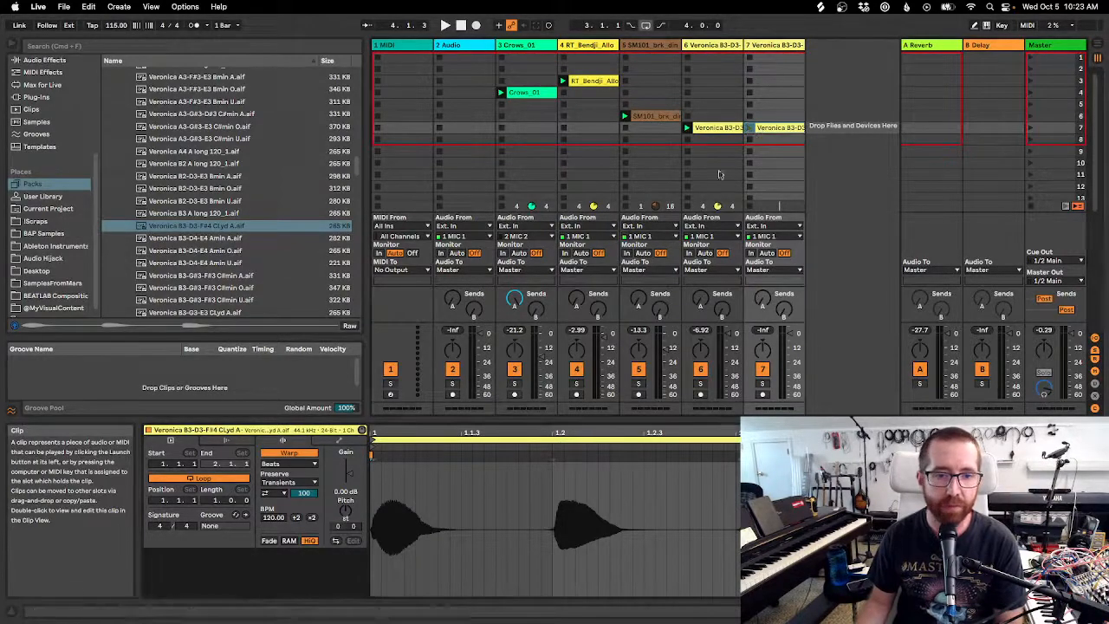
drag(338, 526, 338, 518)
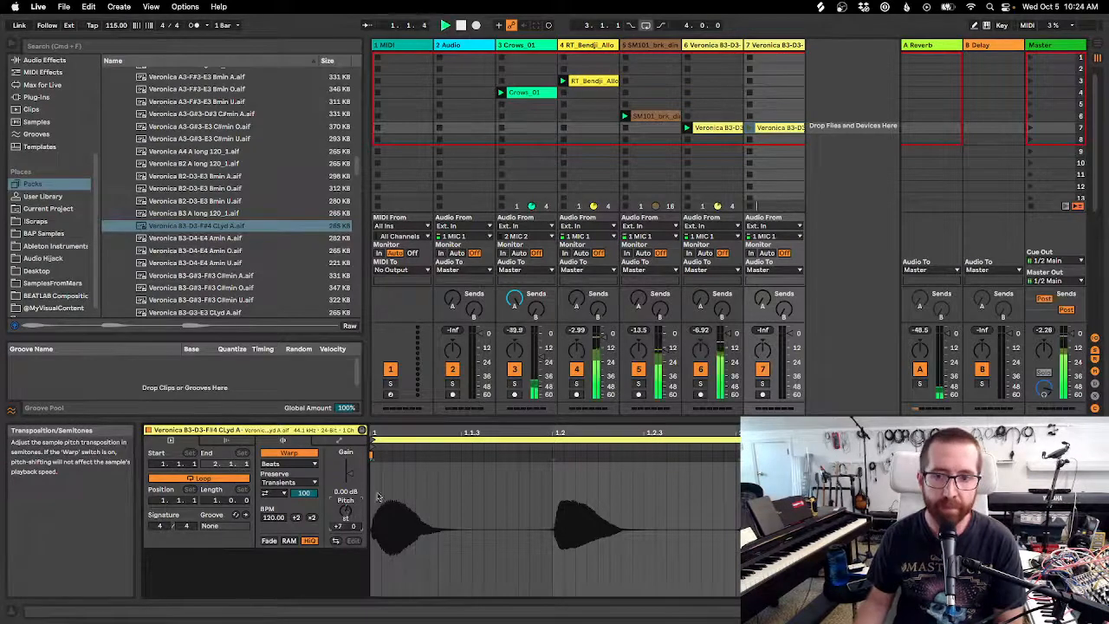
Launch the transposed Veronica clip and raise the duplicated track's send to the Delay return.
click(751, 128)
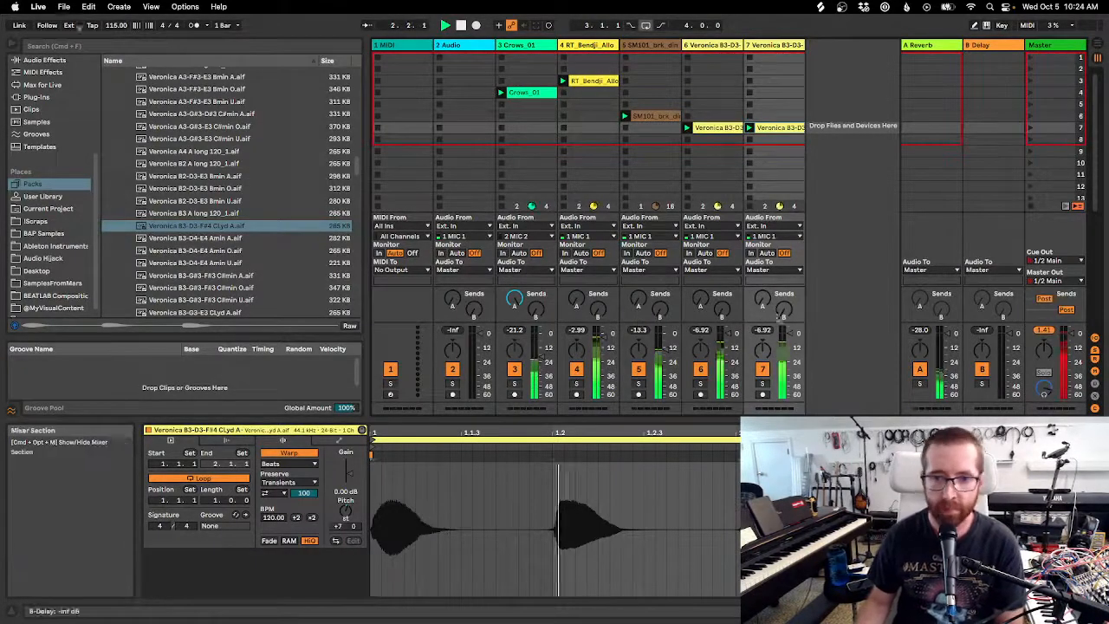
drag(784, 319, 784, 305)
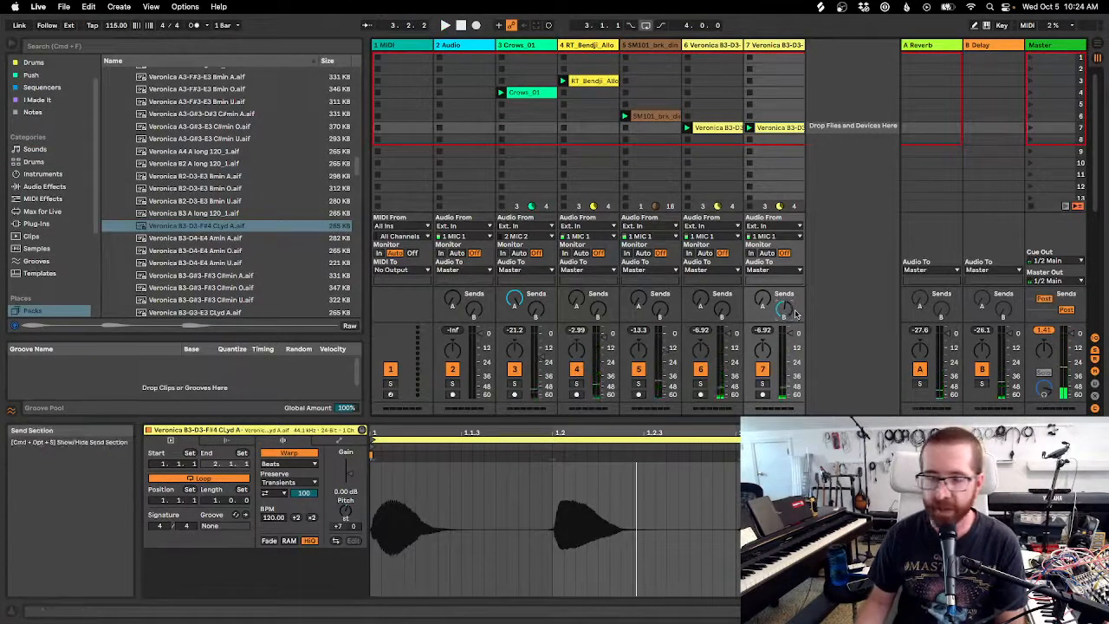
drag(785, 316, 787, 304)
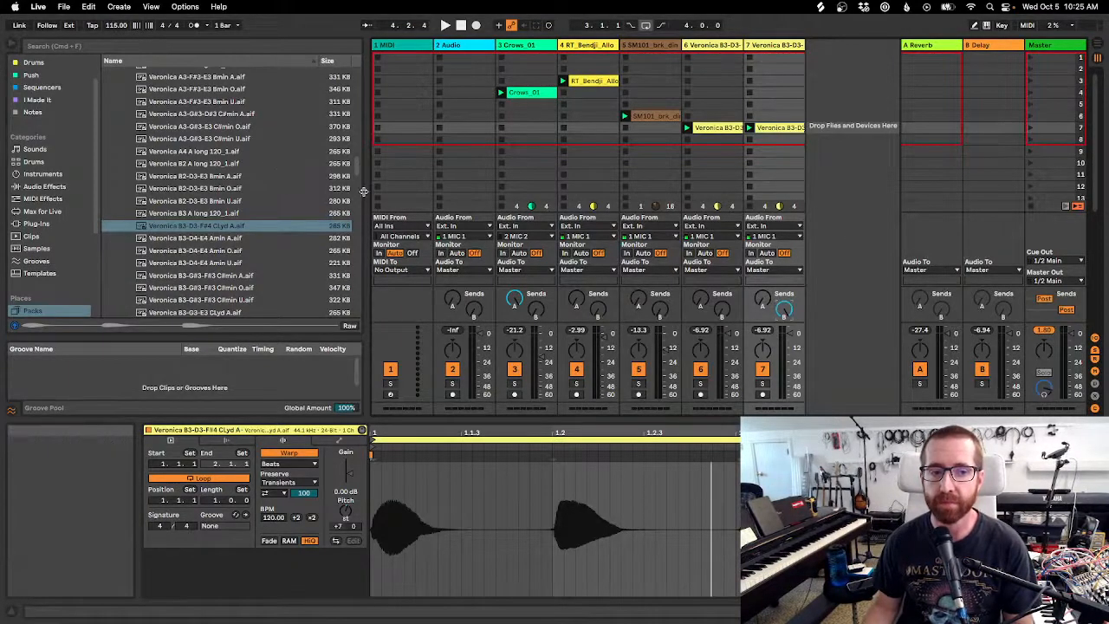
Narrow the browser and deselect the Veronica clip.
drag(364, 195, 327, 200)
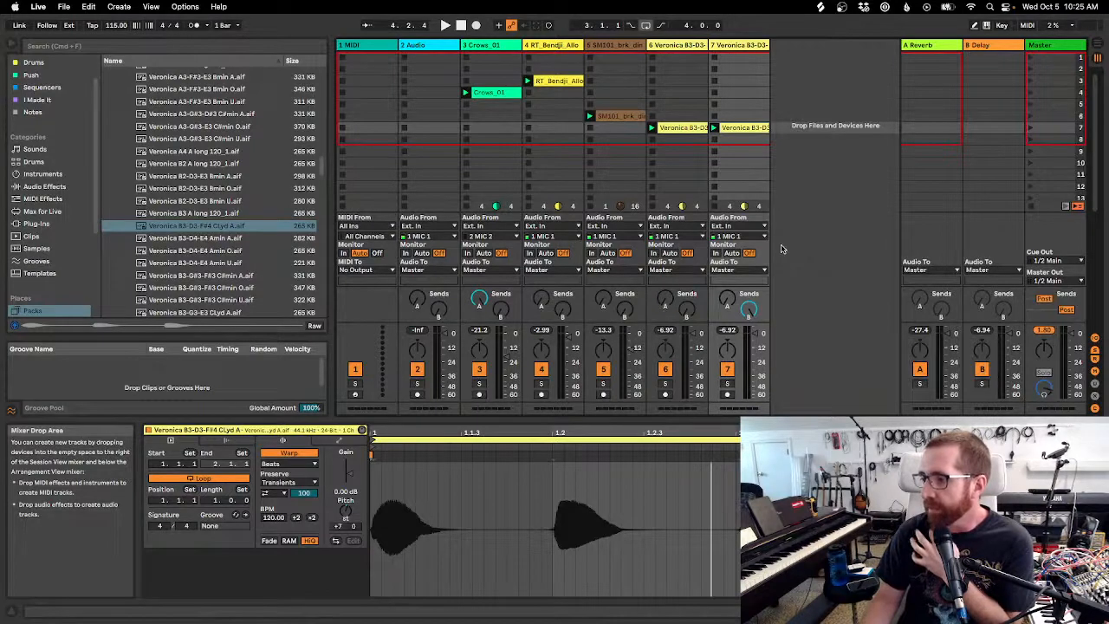
click(797, 201)
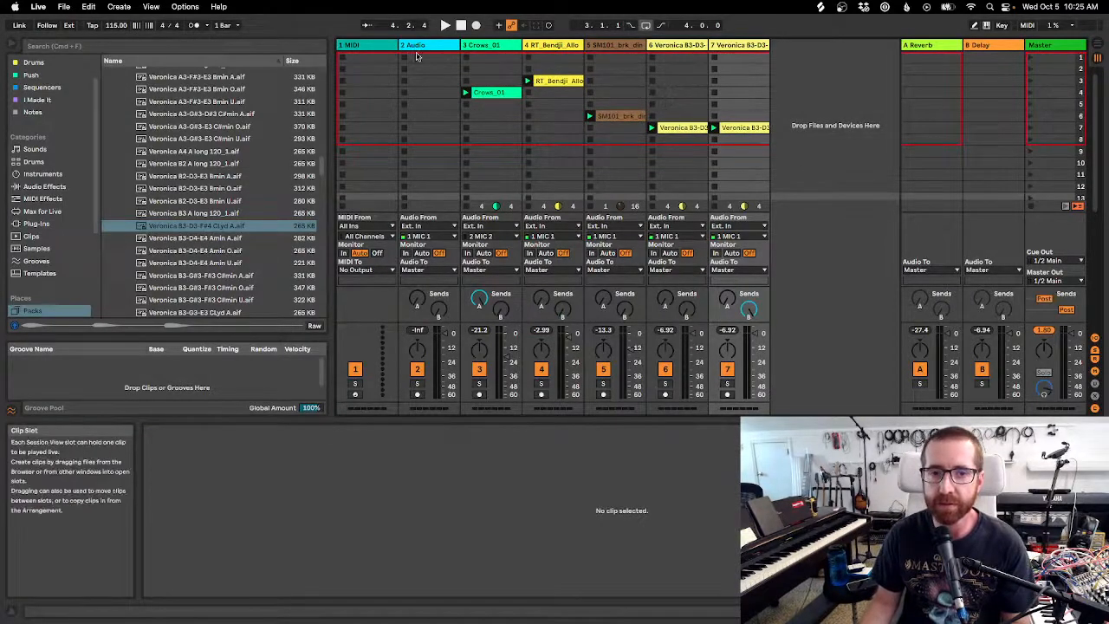
click(815, 162)
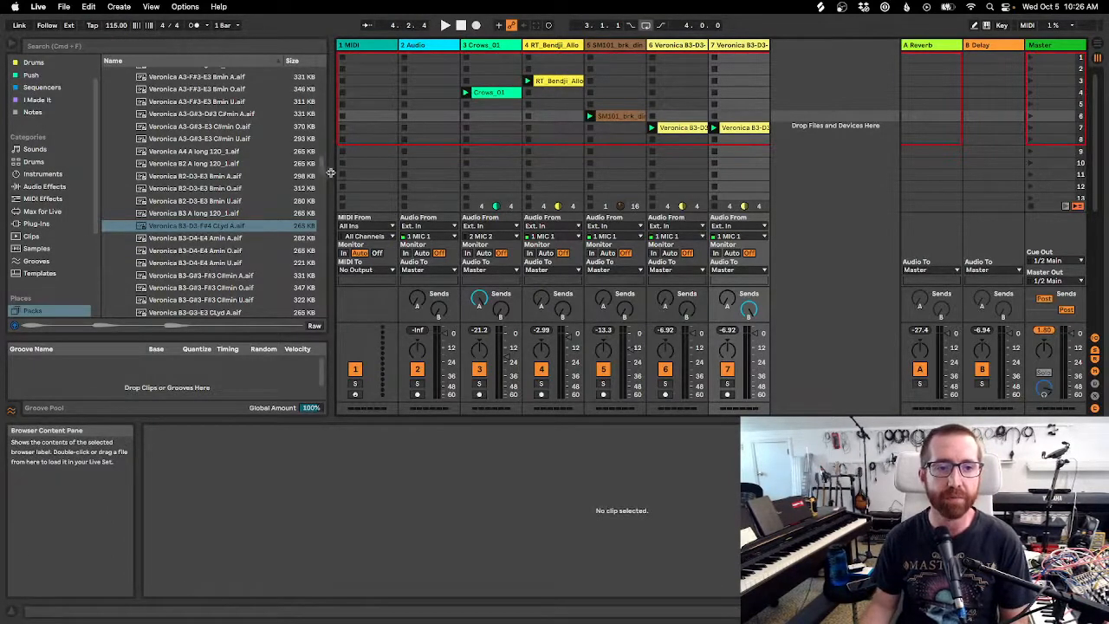
scroll(160, 206, up, 15)
scroll(160, 206, up, 5)
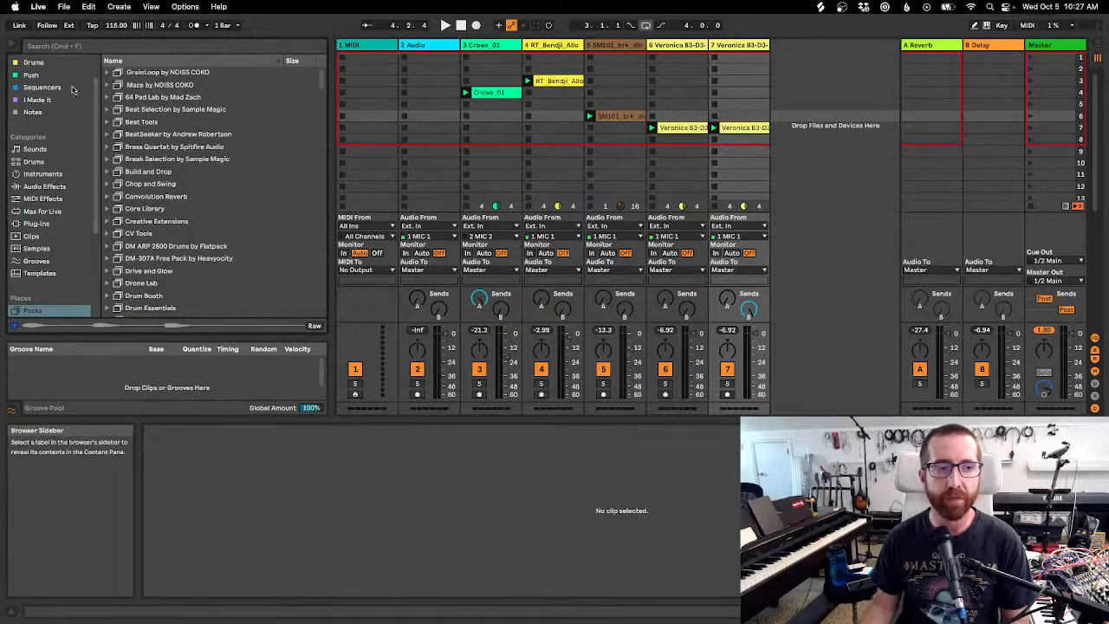
scroll(52, 113, up, 2)
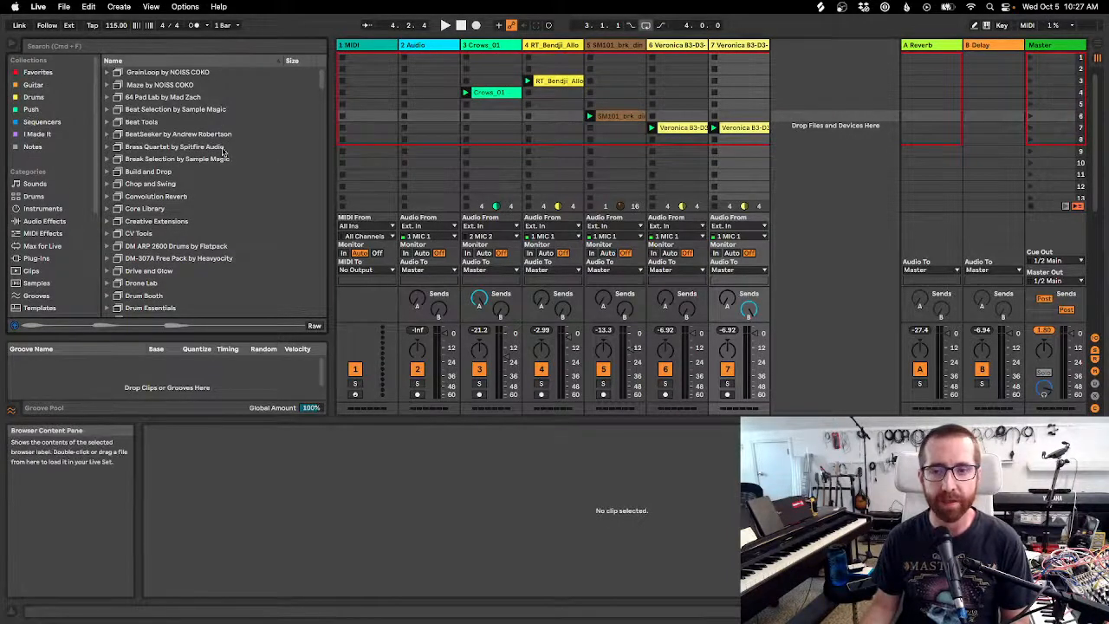
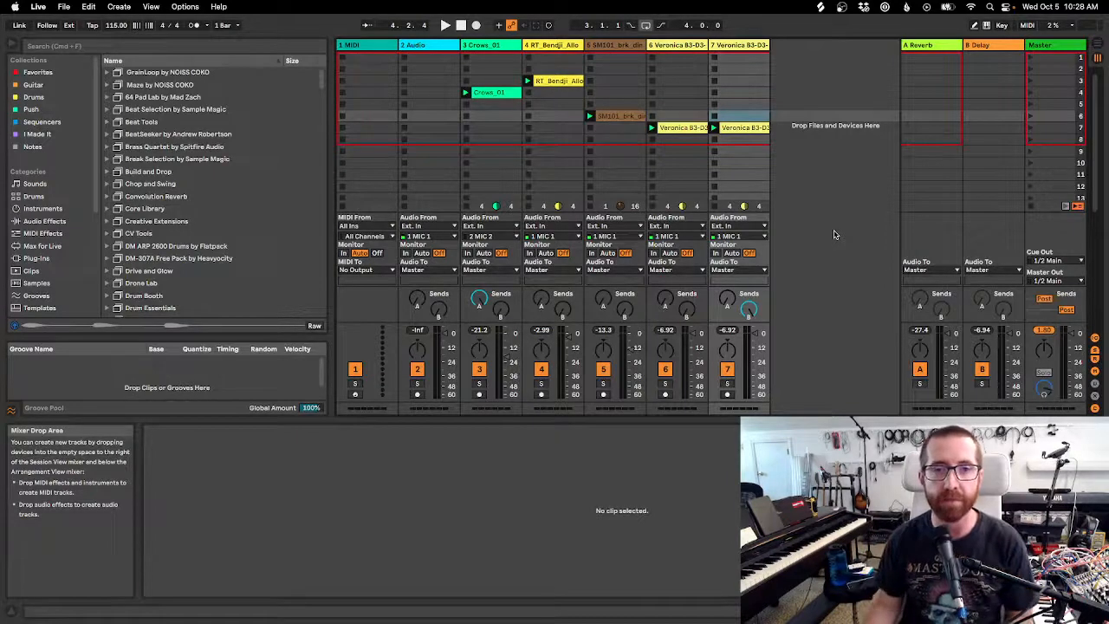
click(804, 172)
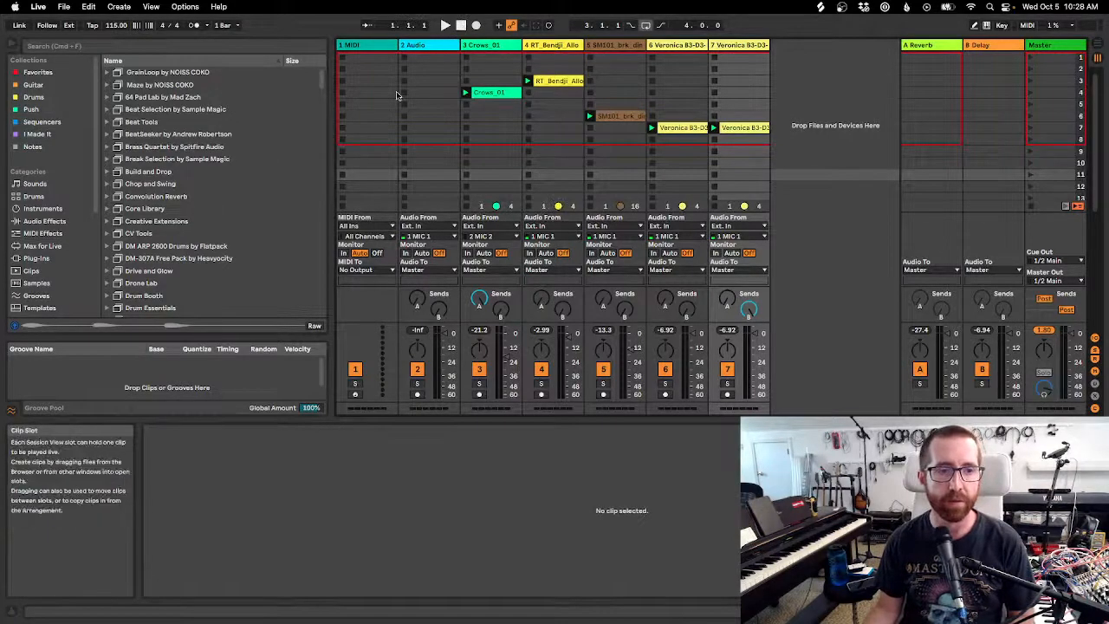
click(805, 168)
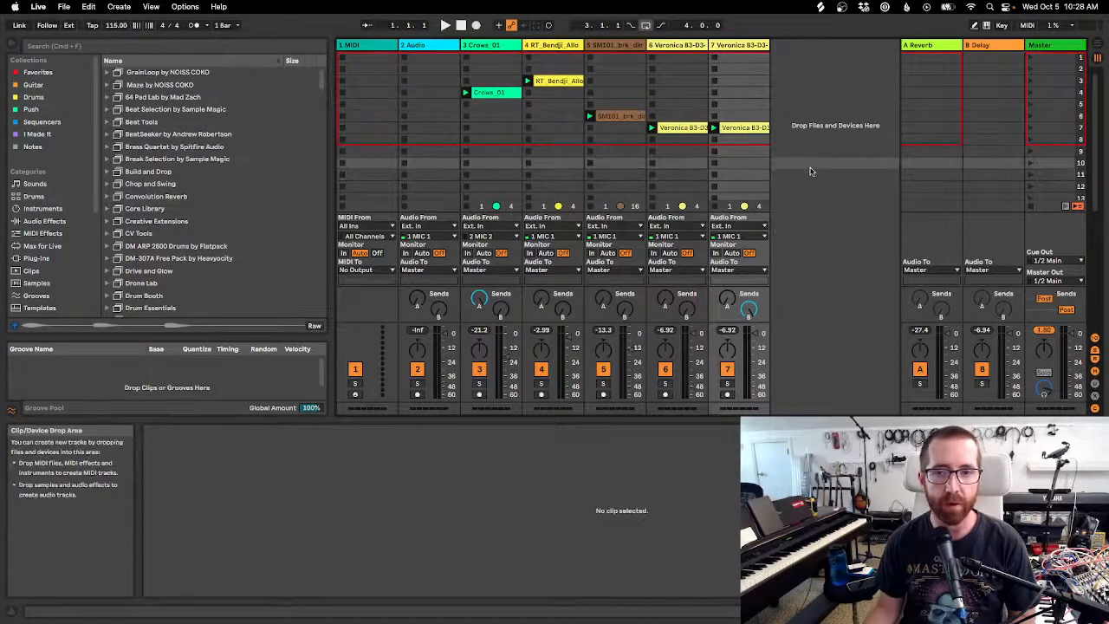
click(817, 141)
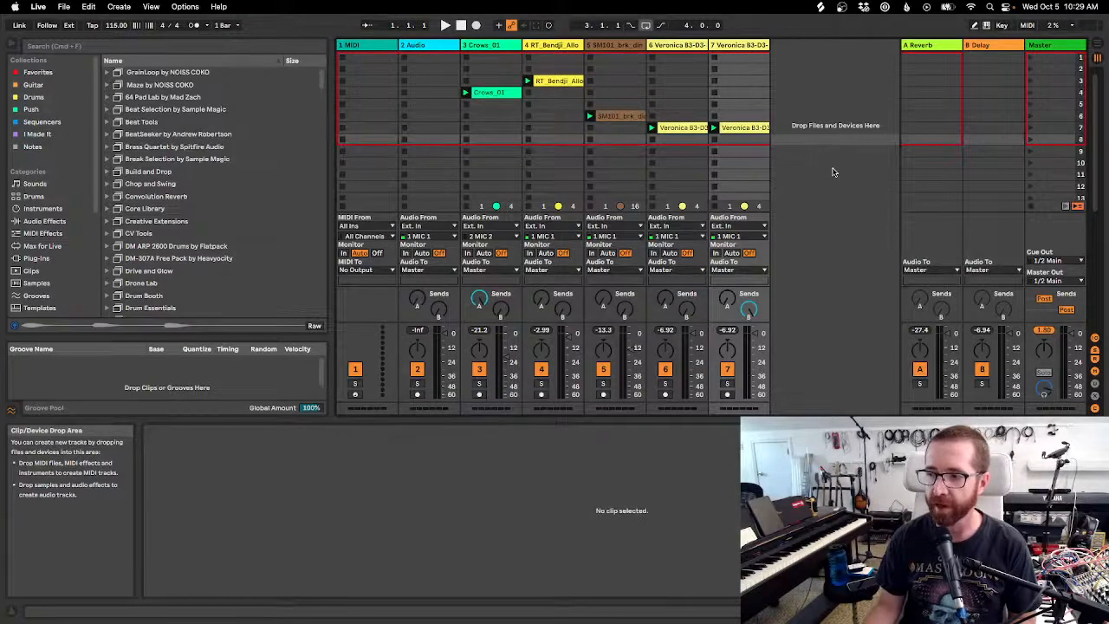
click(814, 106)
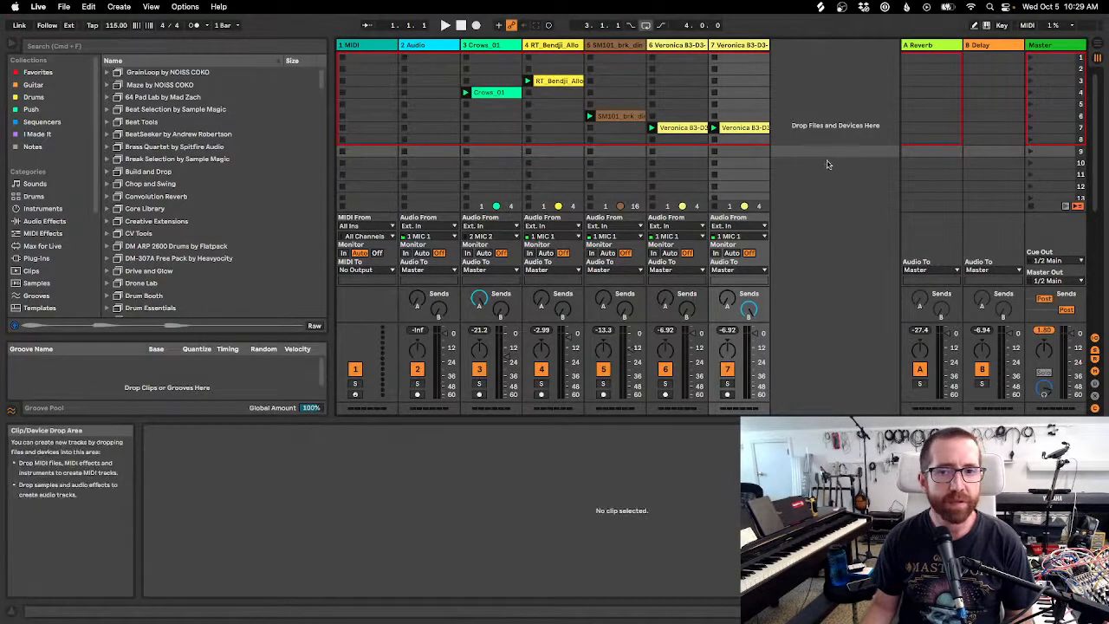
Delete tracks 3 through 7, from Crows_01 to the second Veronica track.
click(745, 43)
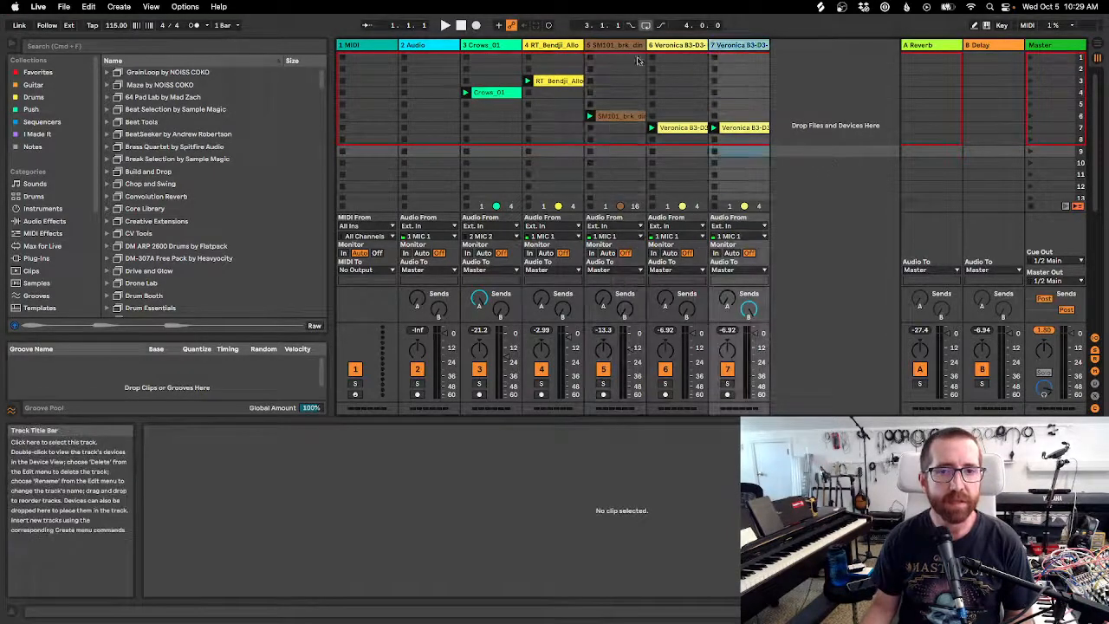
shift+click(473, 46)
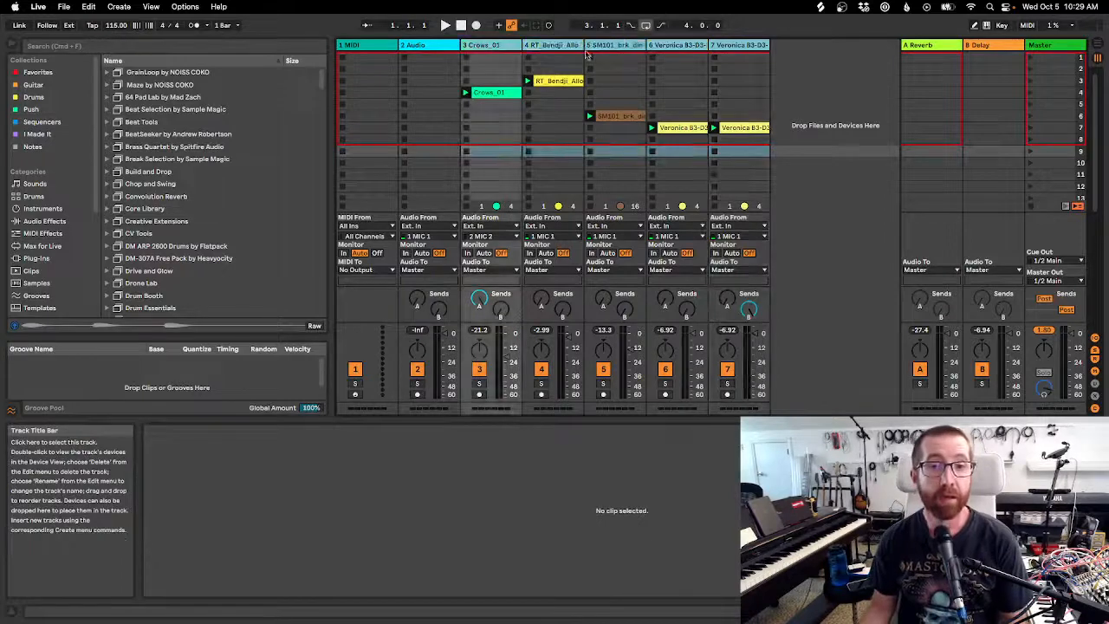
key(Delete)
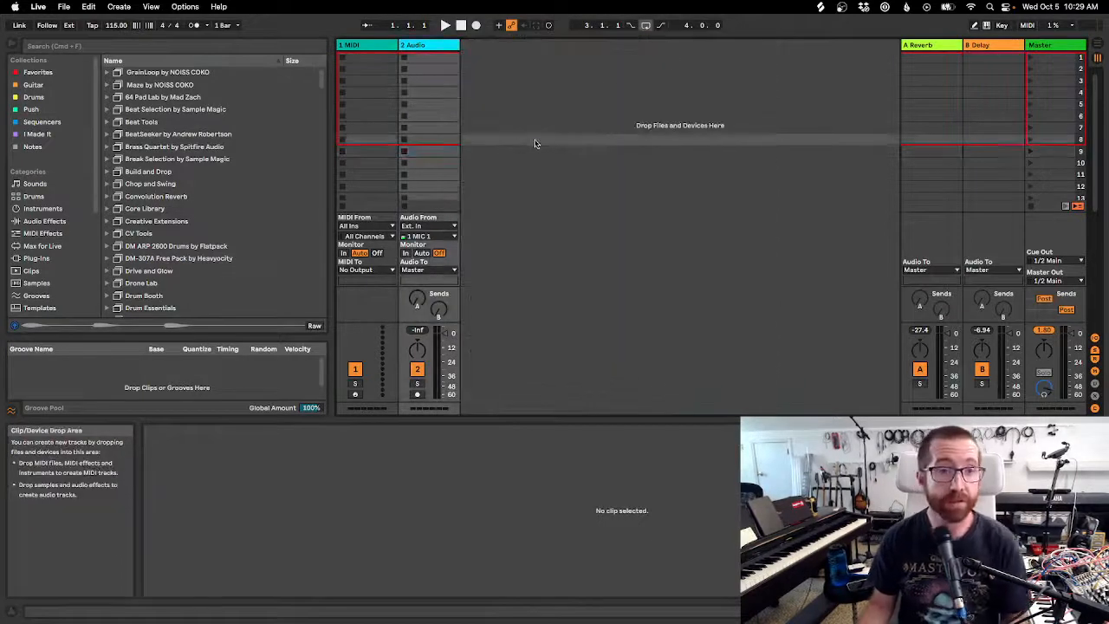
Load euclidean sequencer 1.1 from the Sequencers collection onto the 1 MIDI track and show the track's devices.
click(30, 122)
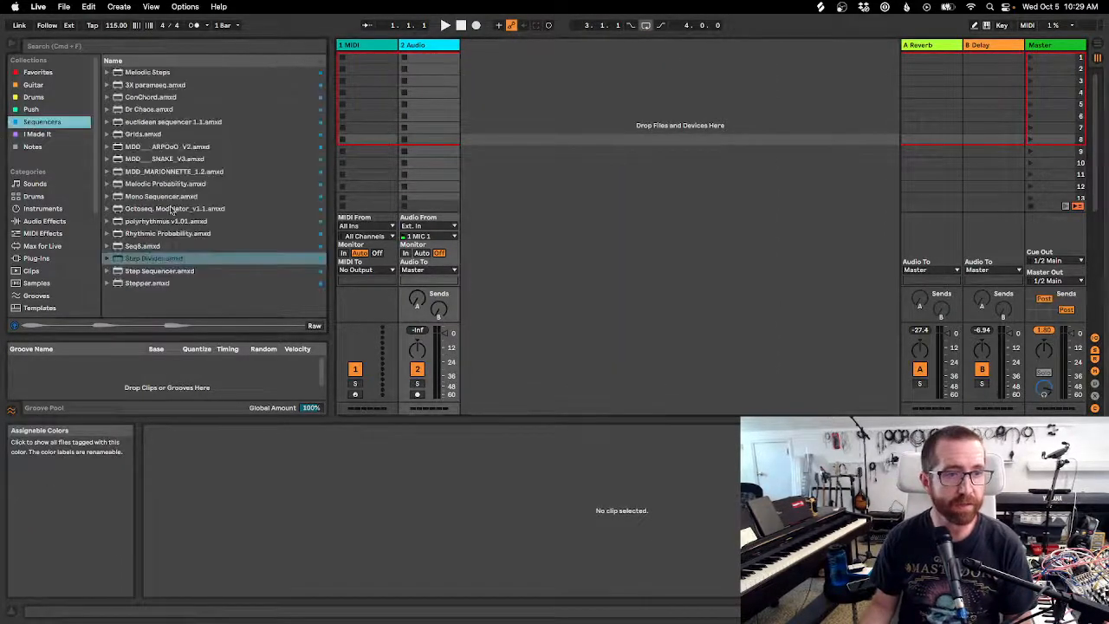
click(160, 124)
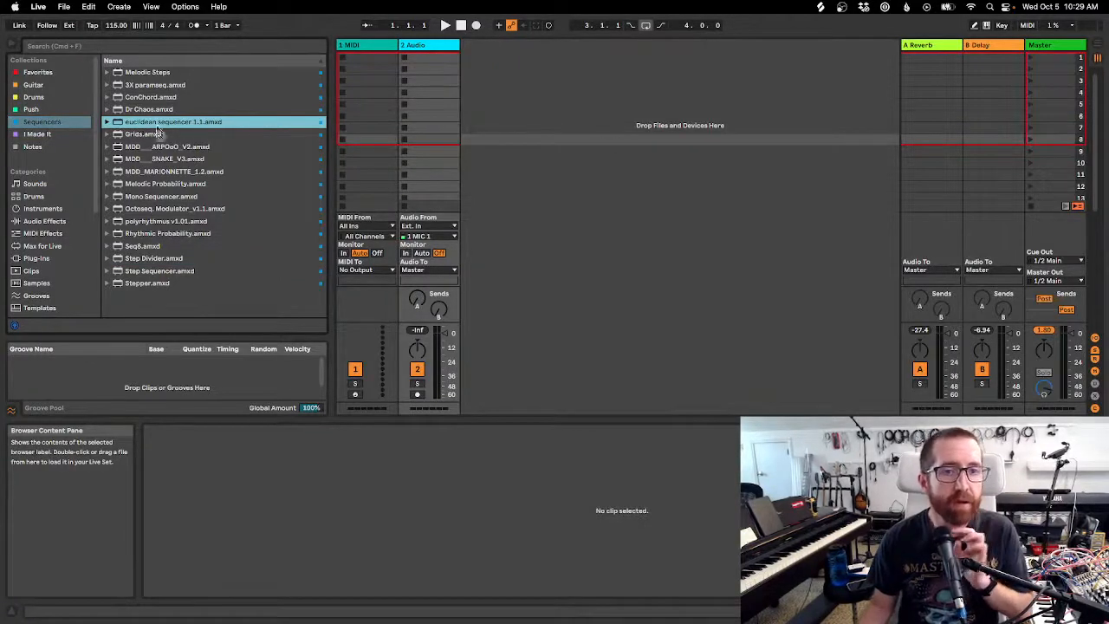
drag(158, 131, 361, 114)
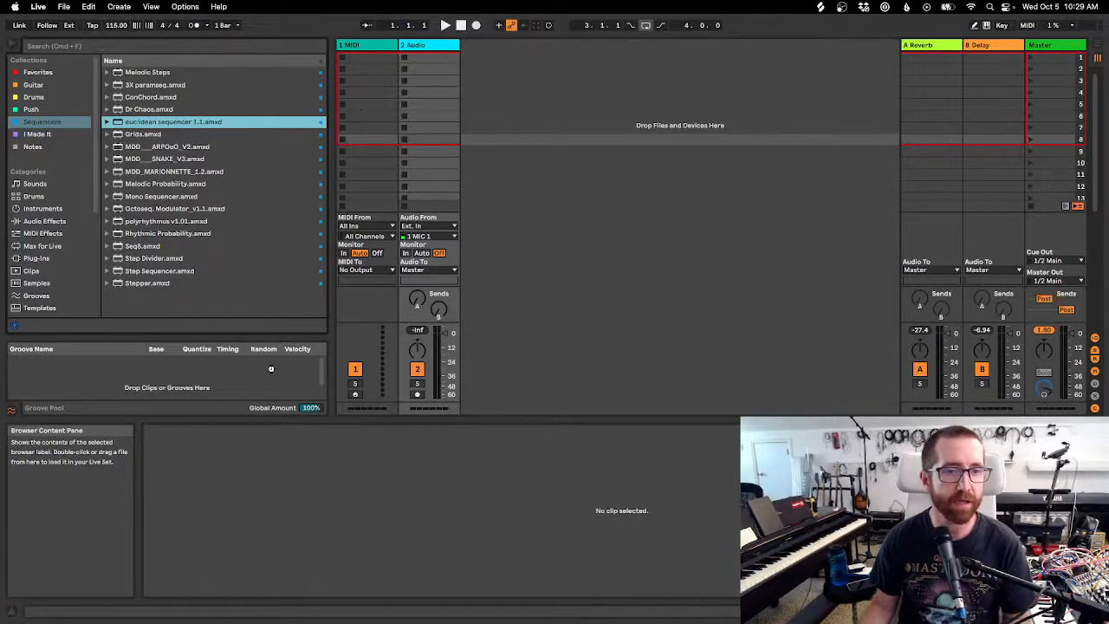
click(369, 47)
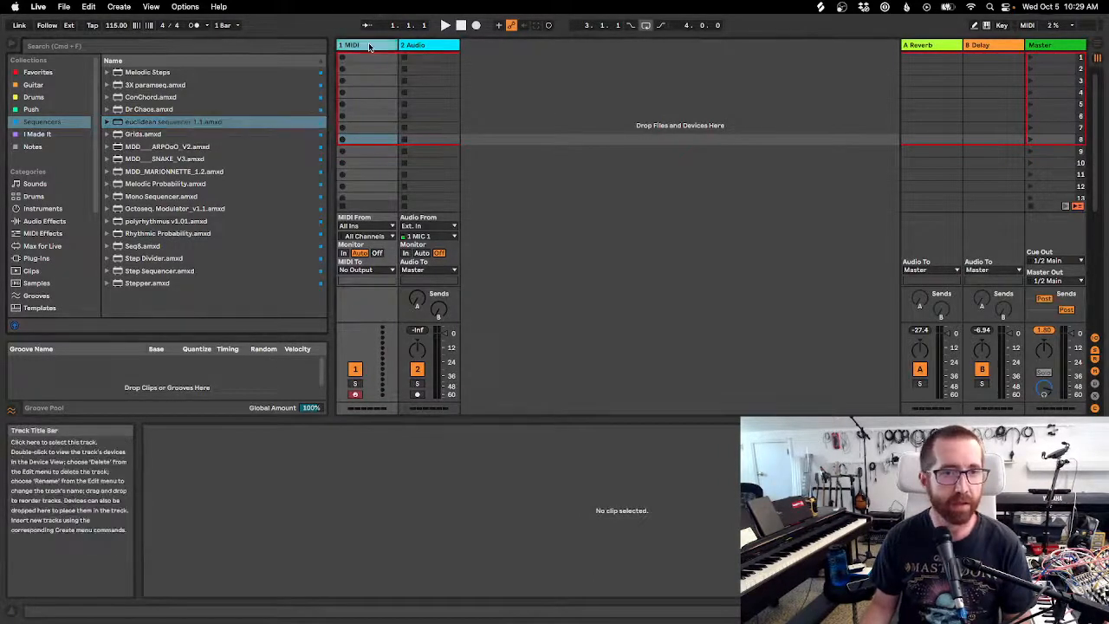
double_click(369, 47)
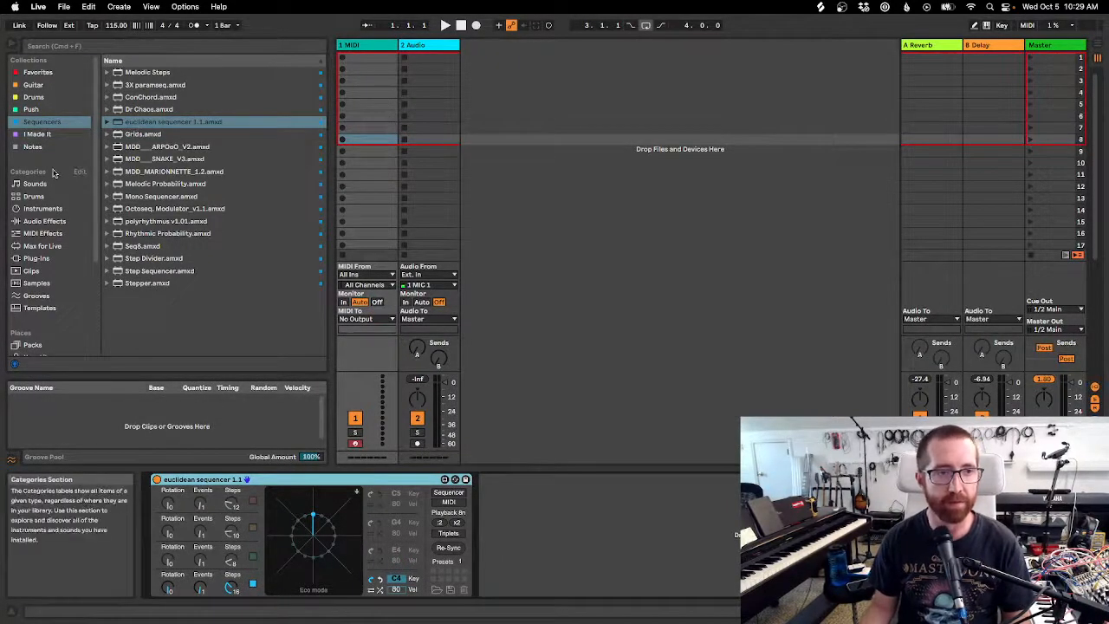
Browse the MIDI Effects and Audio Effects categories, and add the Collision instrument after the euclidean sequencer.
click(40, 233)
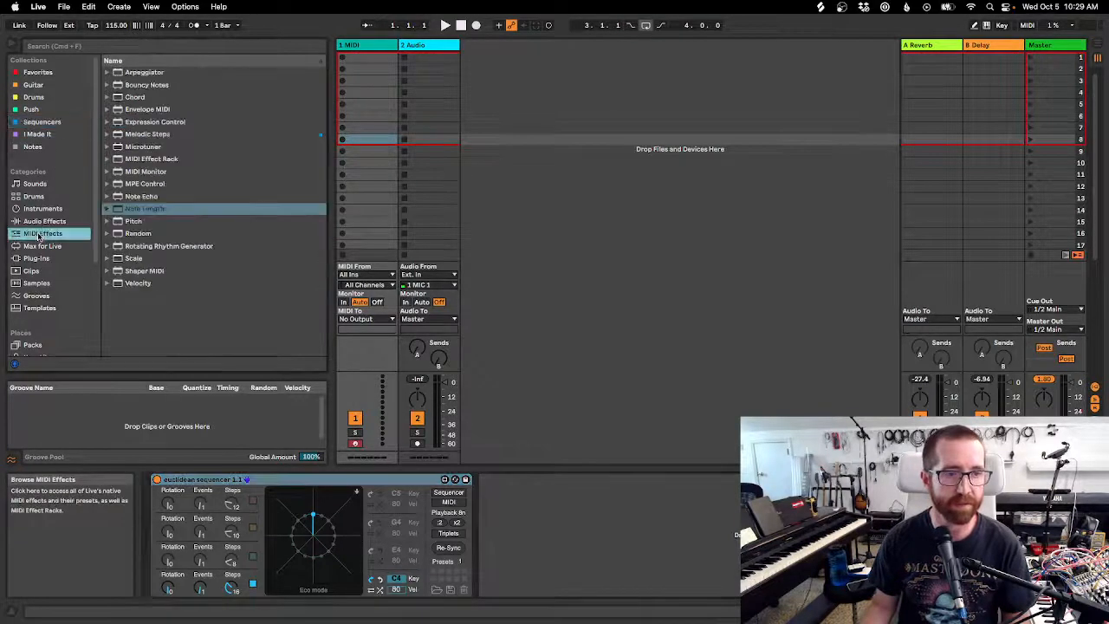
click(40, 221)
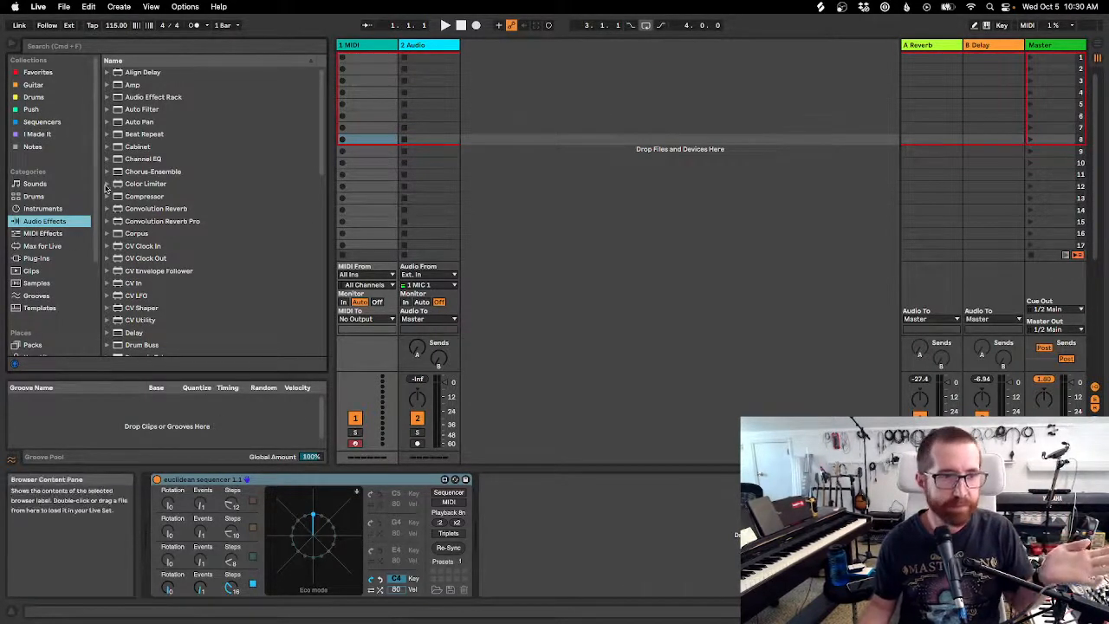
click(43, 209)
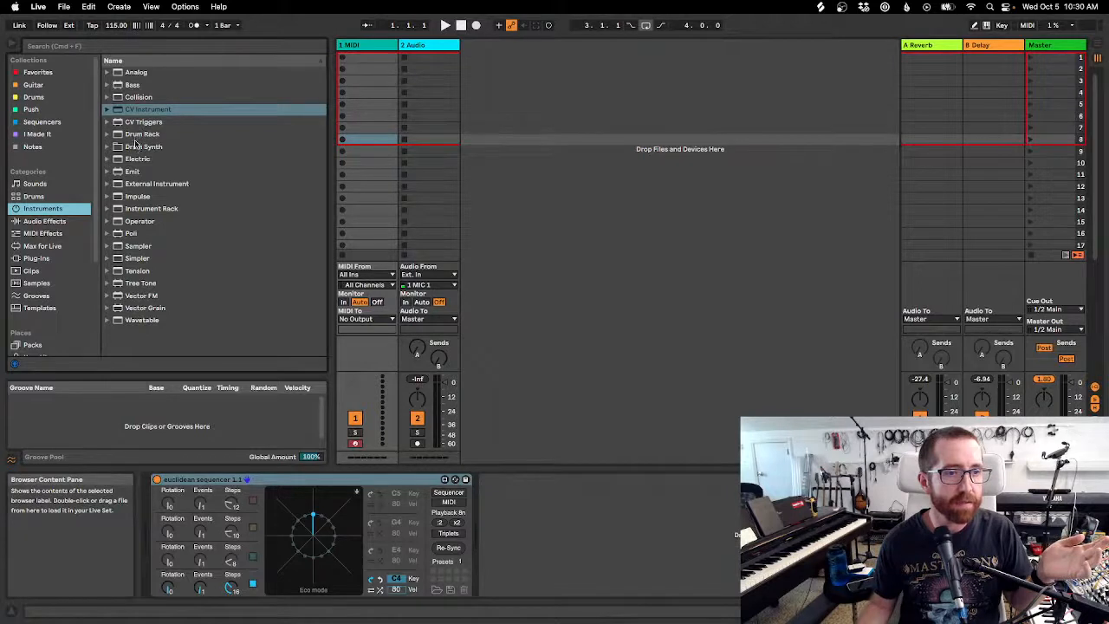
drag(134, 97, 579, 556)
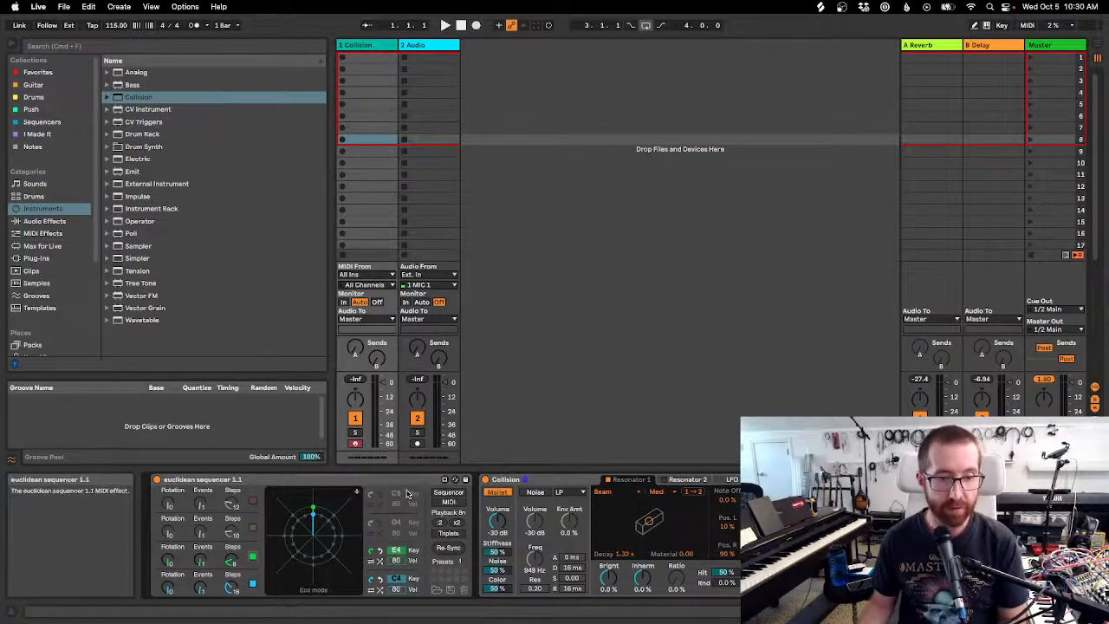
Start playback, enable the euclidean sequencer's G4 voice and raise its events to 5.
key(space)
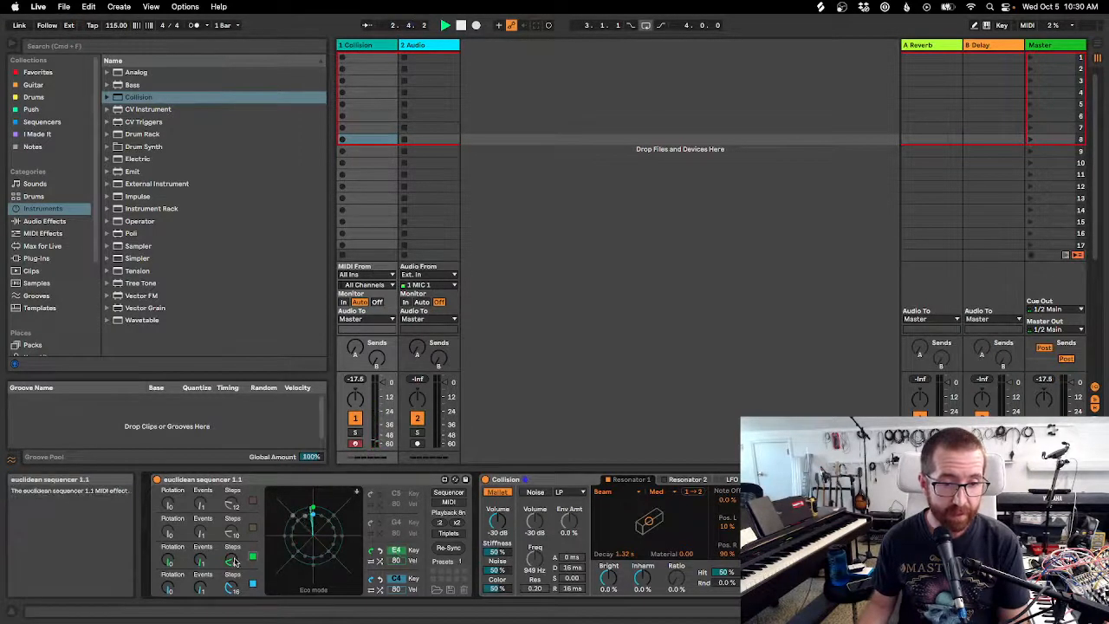
click(252, 527)
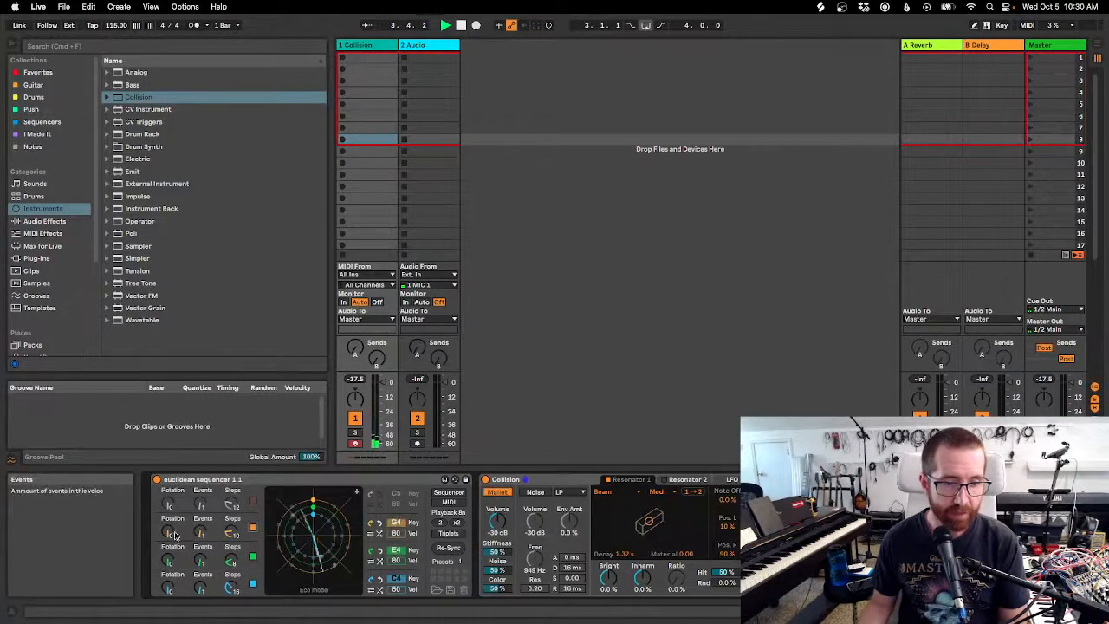
drag(203, 533, 203, 513)
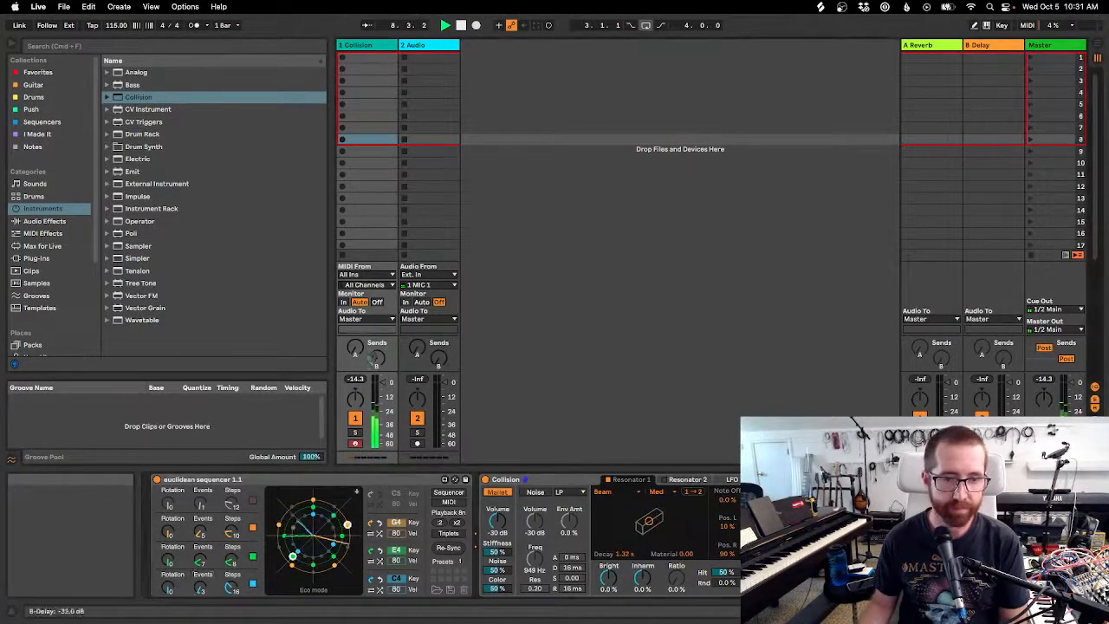
Raise the Collision track's send to Delay, and enable the sequencer's remaining voice with its key set to F2.
drag(378, 359, 378, 314)
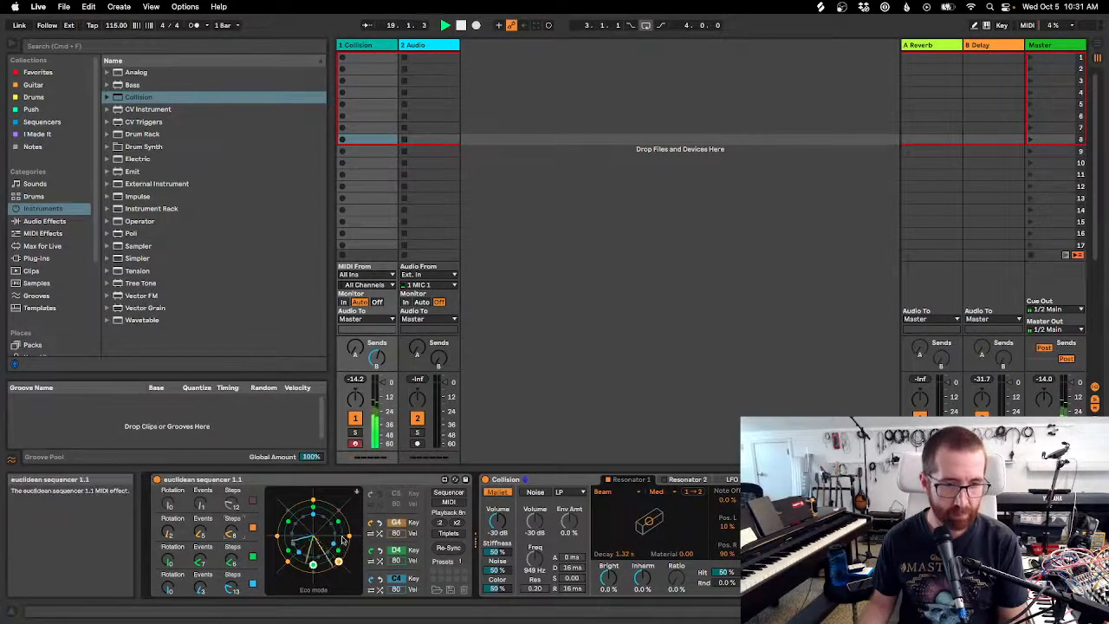
click(252, 500)
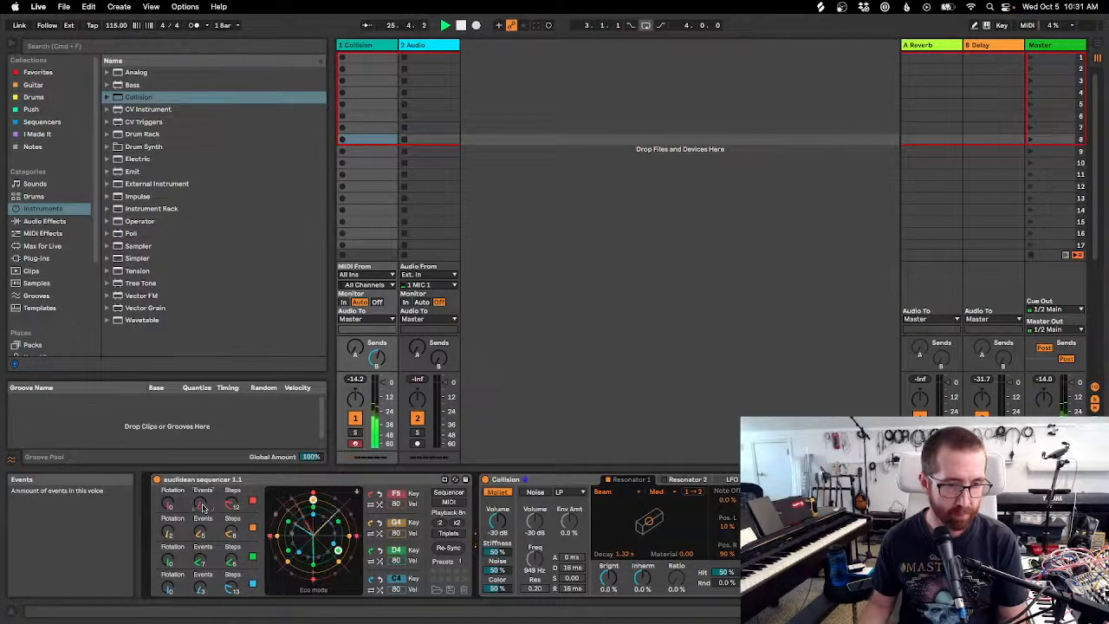
drag(396, 493, 396, 504)
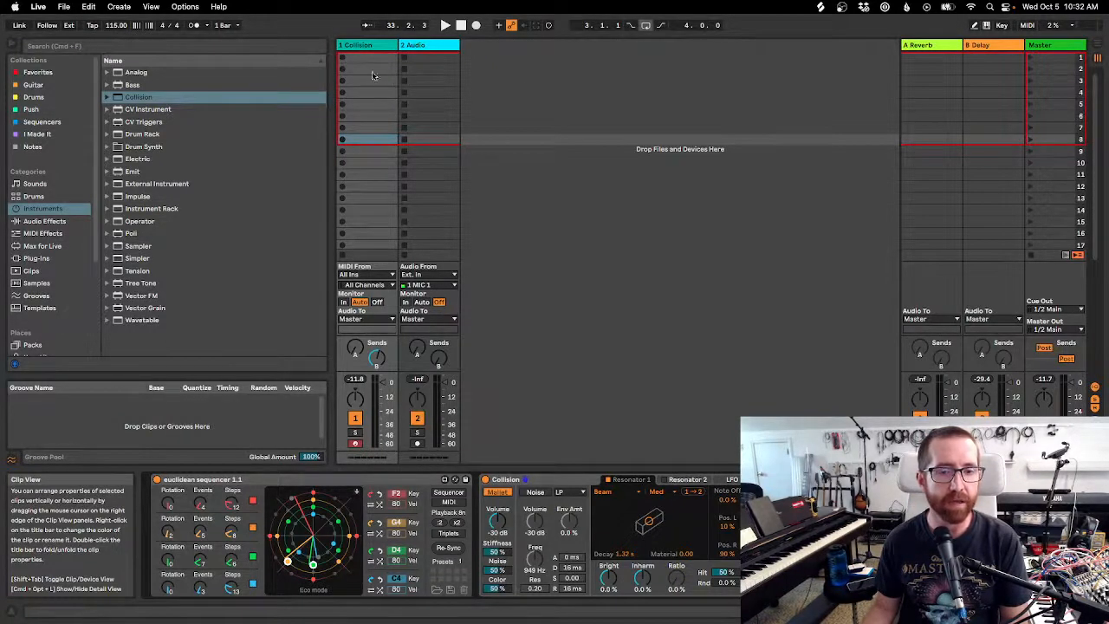
Delete the euclidean sequencer from the Collision track and remove the 2 Audio track.
click(265, 487)
key(Delete)
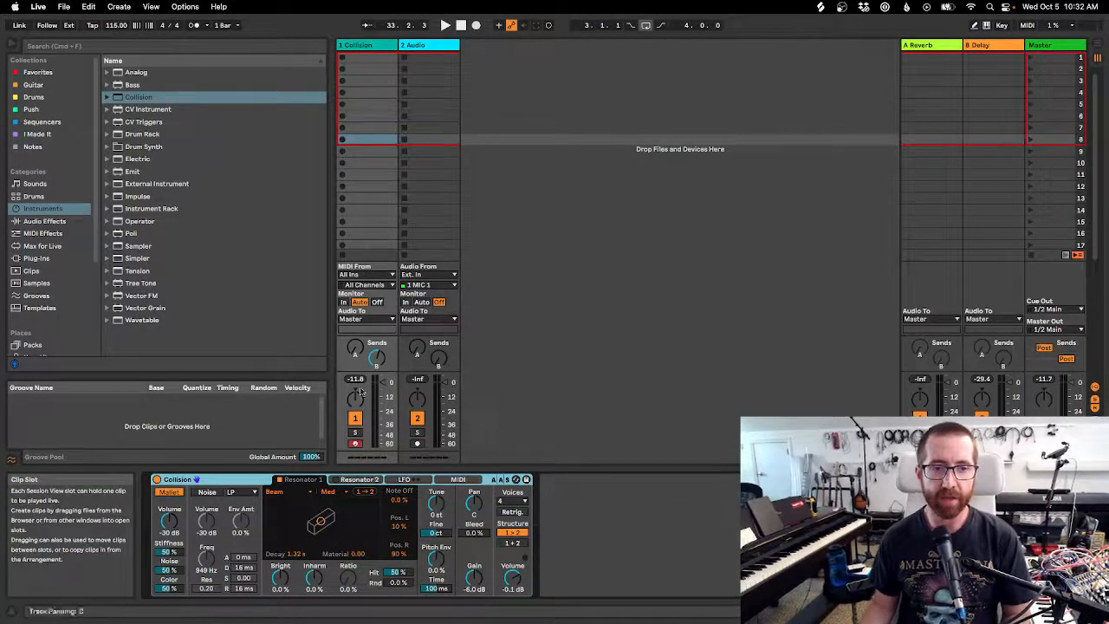
click(415, 51)
key(Delete)
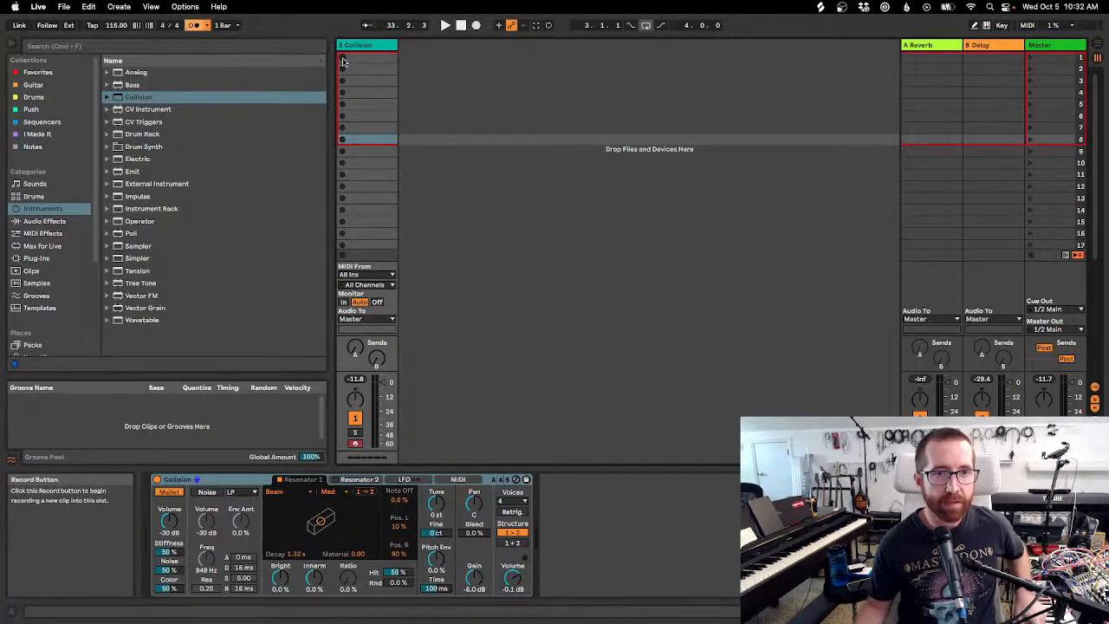
Record a MIDI clip in the first slot of the Collision track and open it for editing.
click(343, 62)
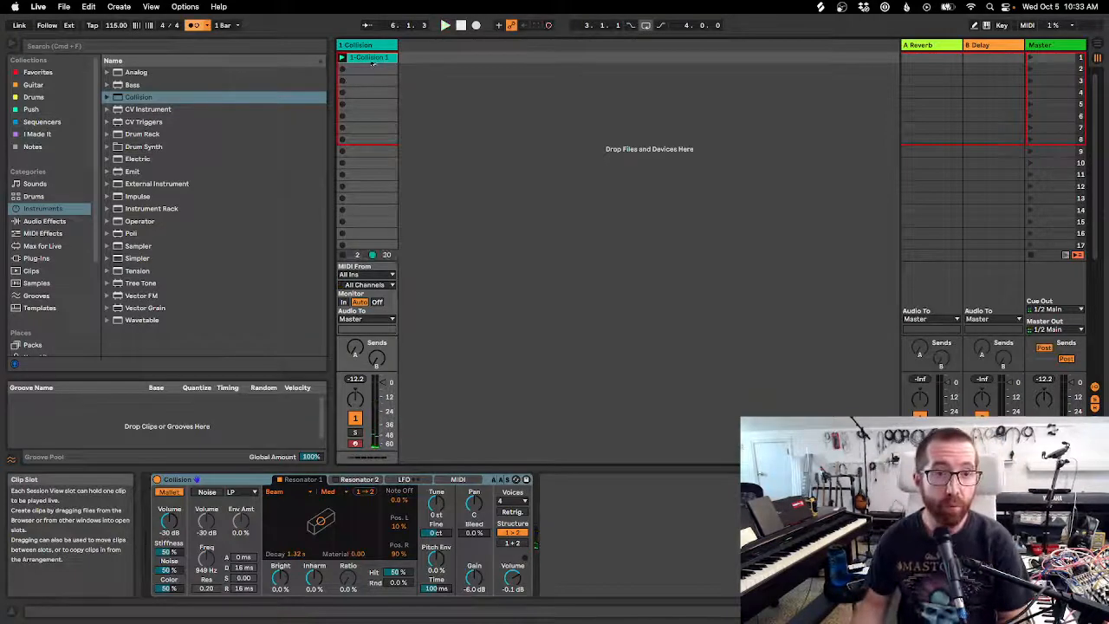
double_click(368, 57)
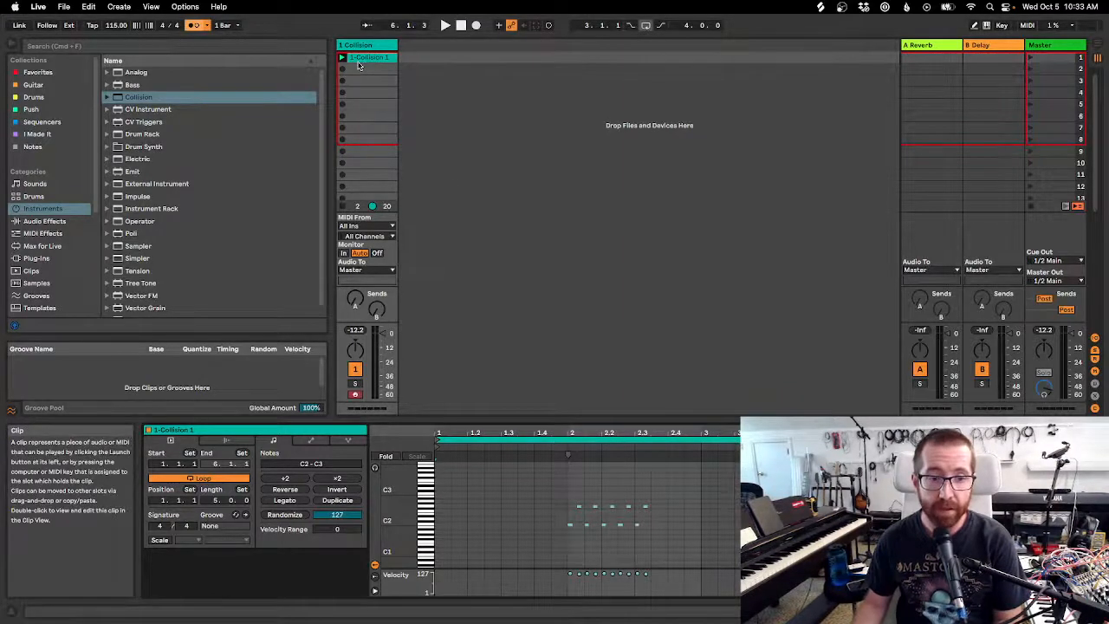
Move the Collision clip's start and loop start to 3.4.4, and audition the shortened loop.
drag(165, 500, 165, 486)
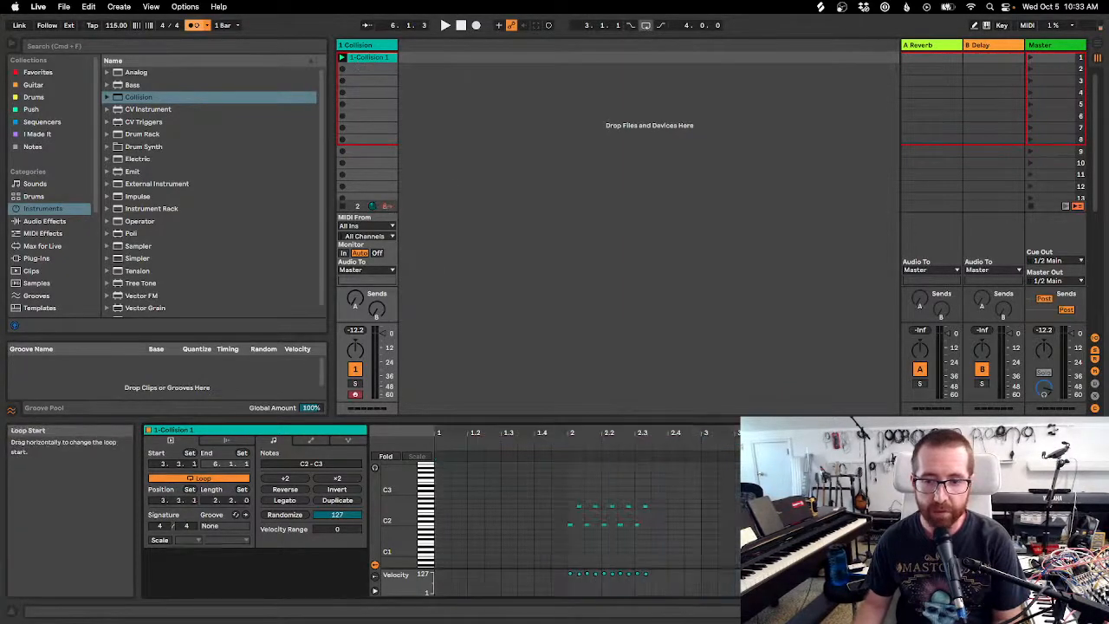
drag(770, 439, 585, 486)
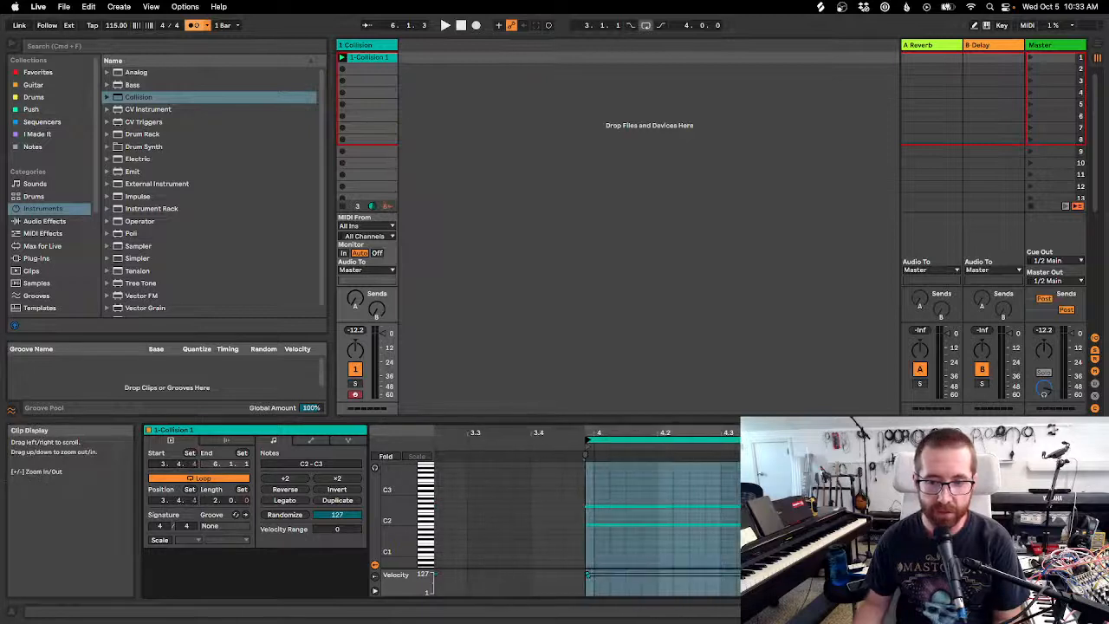
key(space)
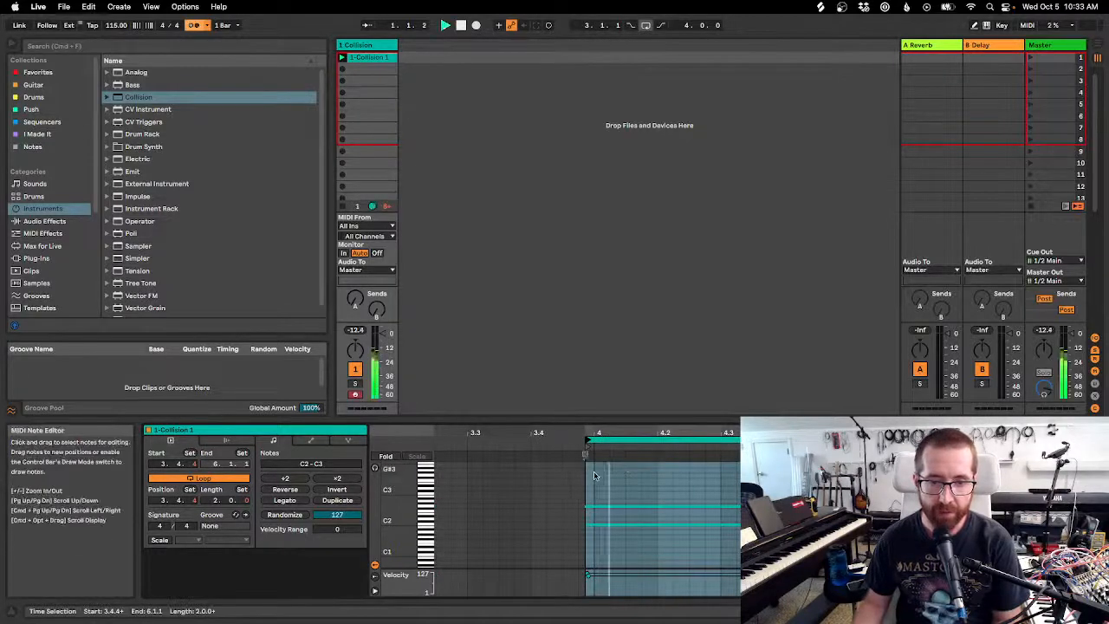
key(space)
Turn off the metronome and briefly play the shortened Collision clip without it.
click(198, 26)
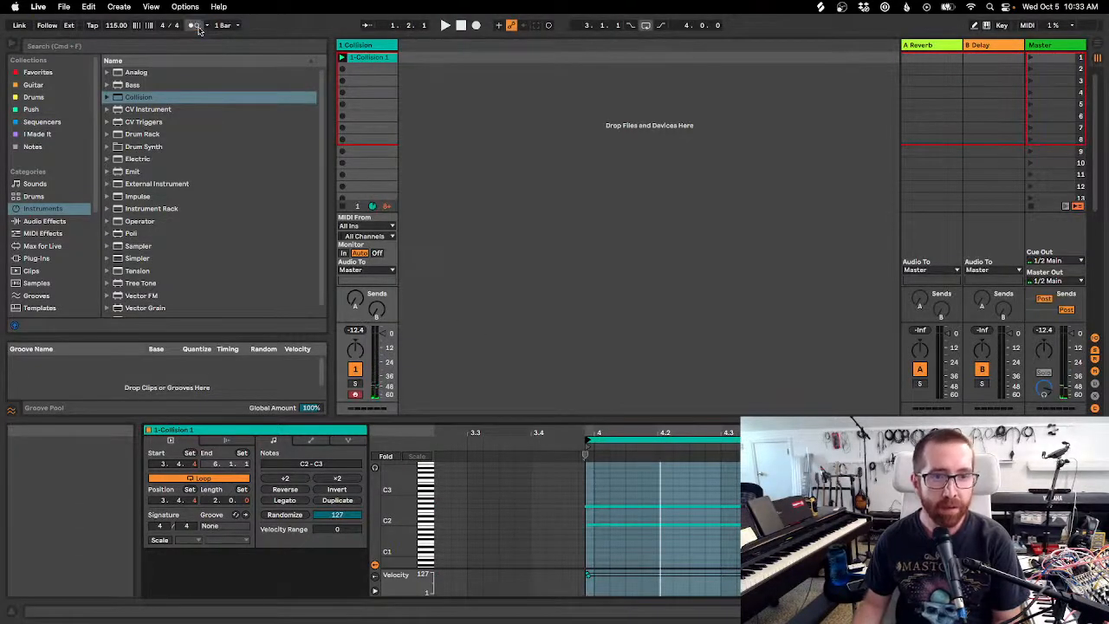
key(space)
key(space)
Transpose all notes in the first Collision clip up one octave to the C3–C4 range and audition it.
key(super+a)
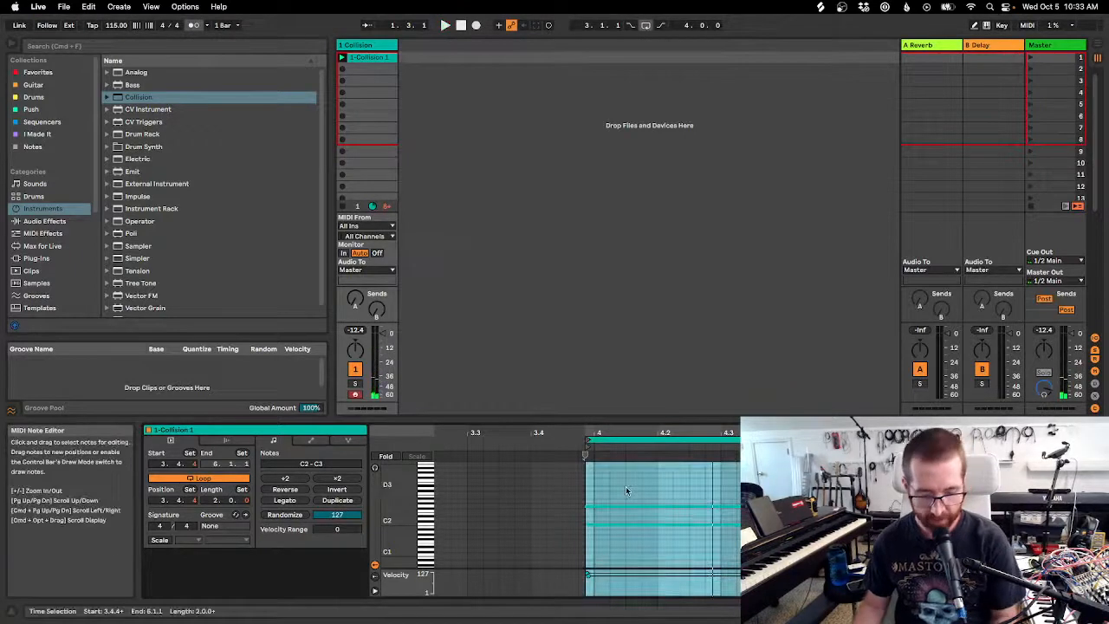
key(super+a)
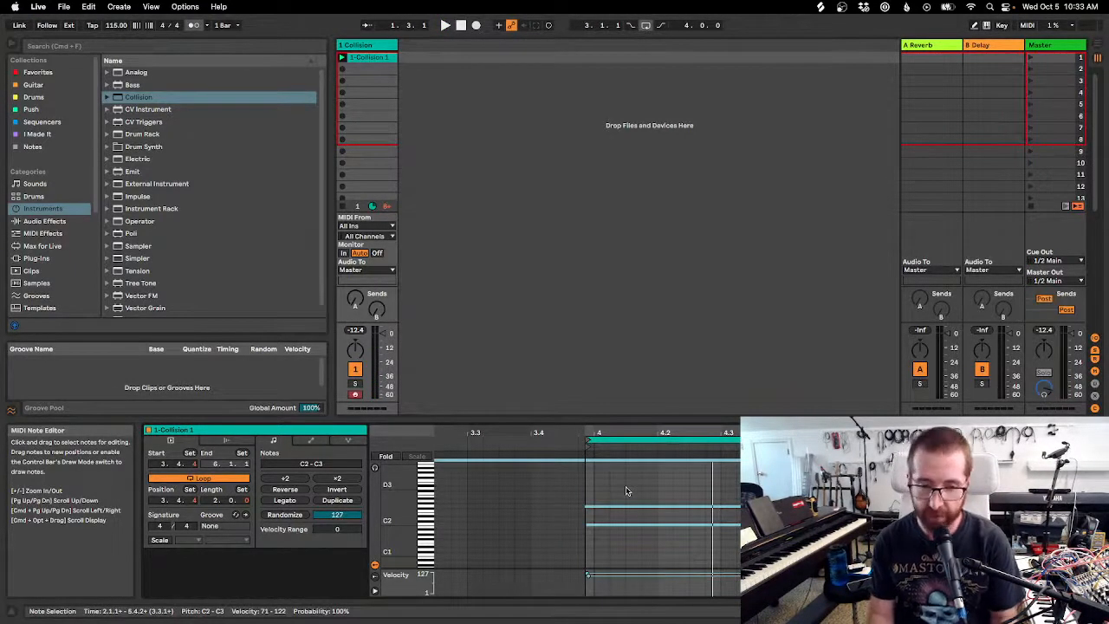
key(shift+Up)
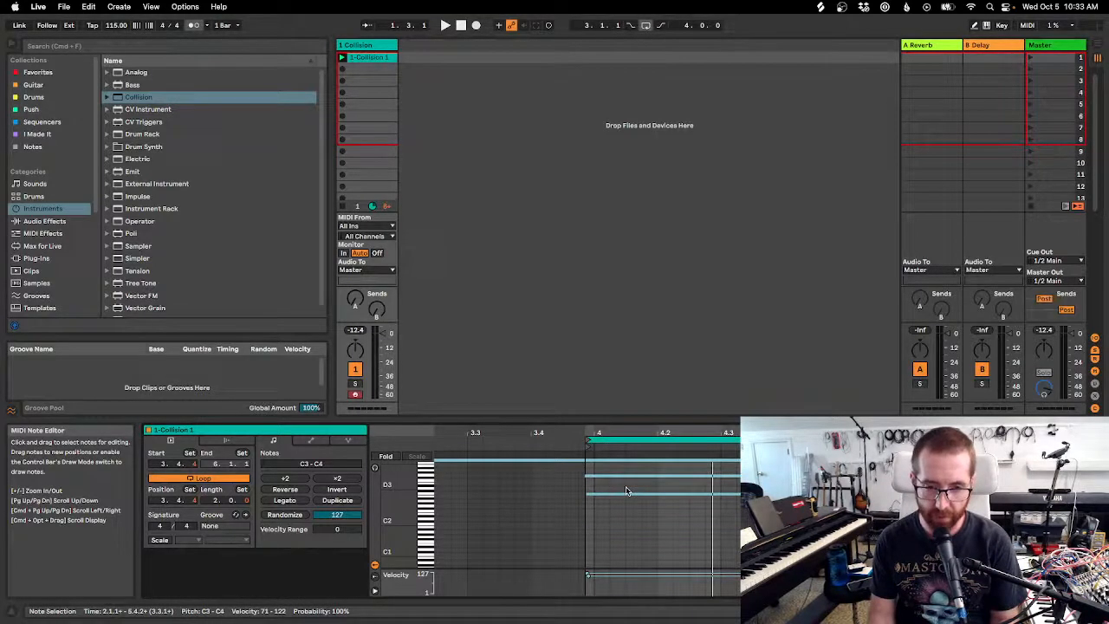
key(space)
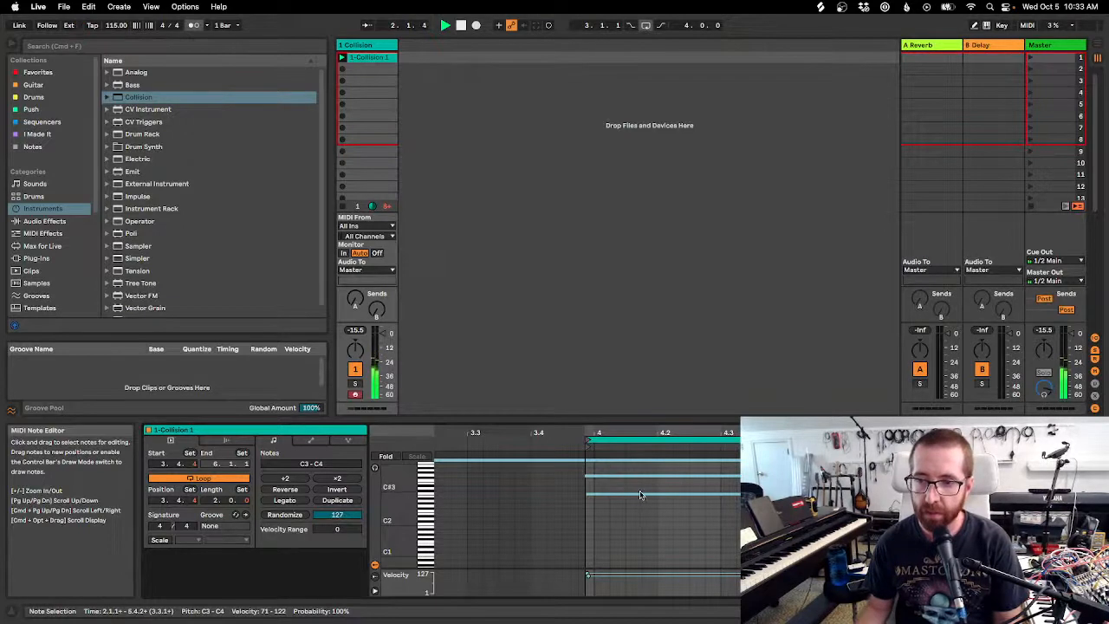
key(space)
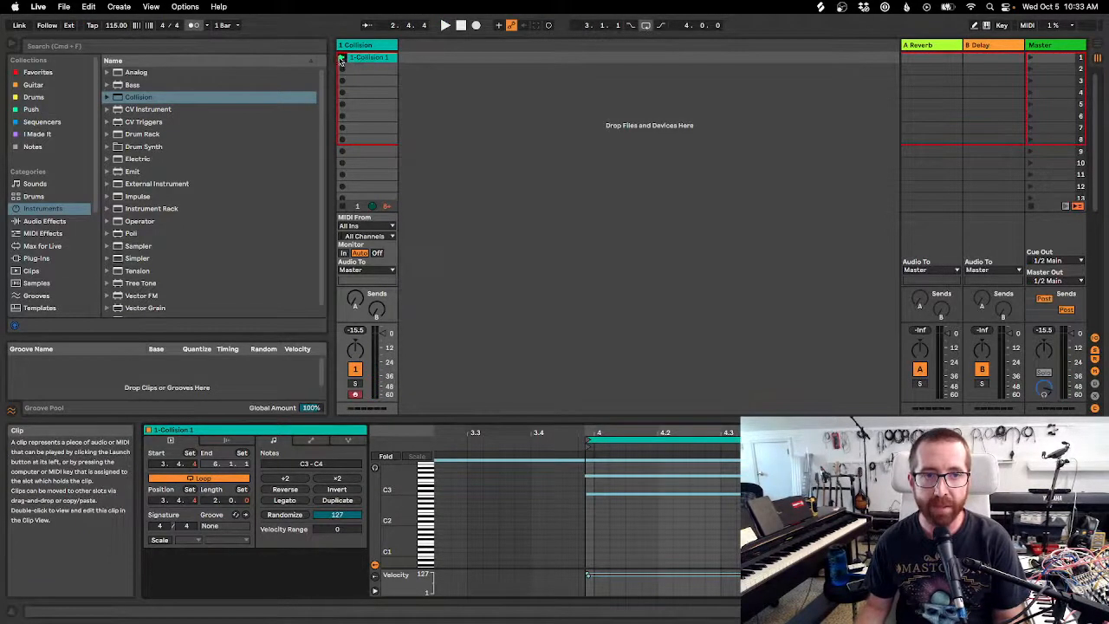
click(342, 57)
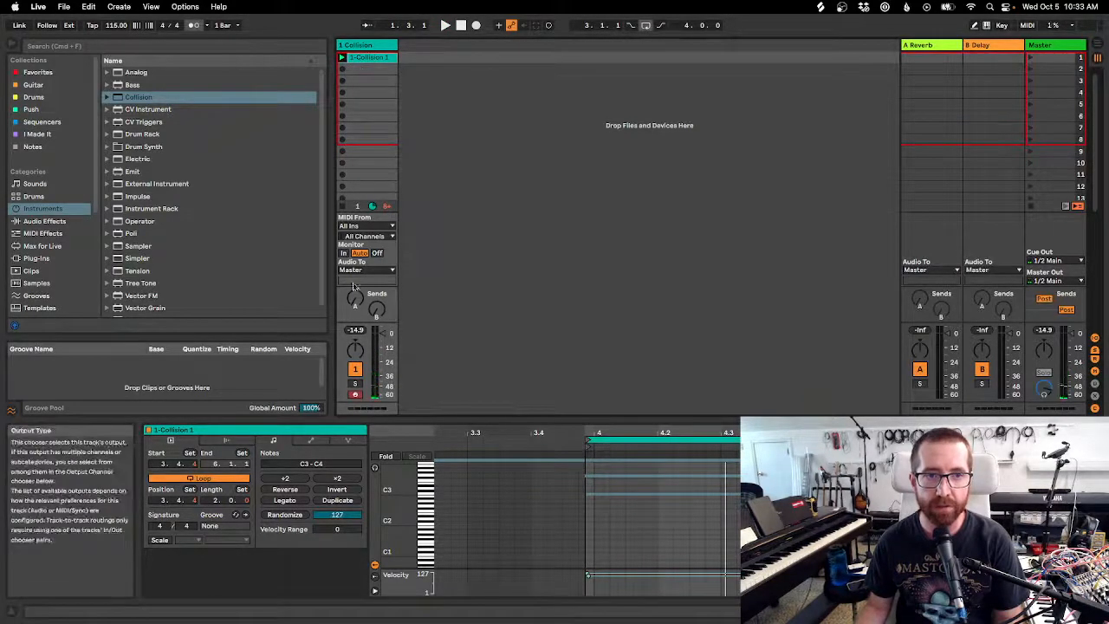
Create a MIDI clip in the Collision track's second slot, place sixteenth notes on C4, A3, E3 and G3, and launch it.
click(371, 70)
double_click(371, 70)
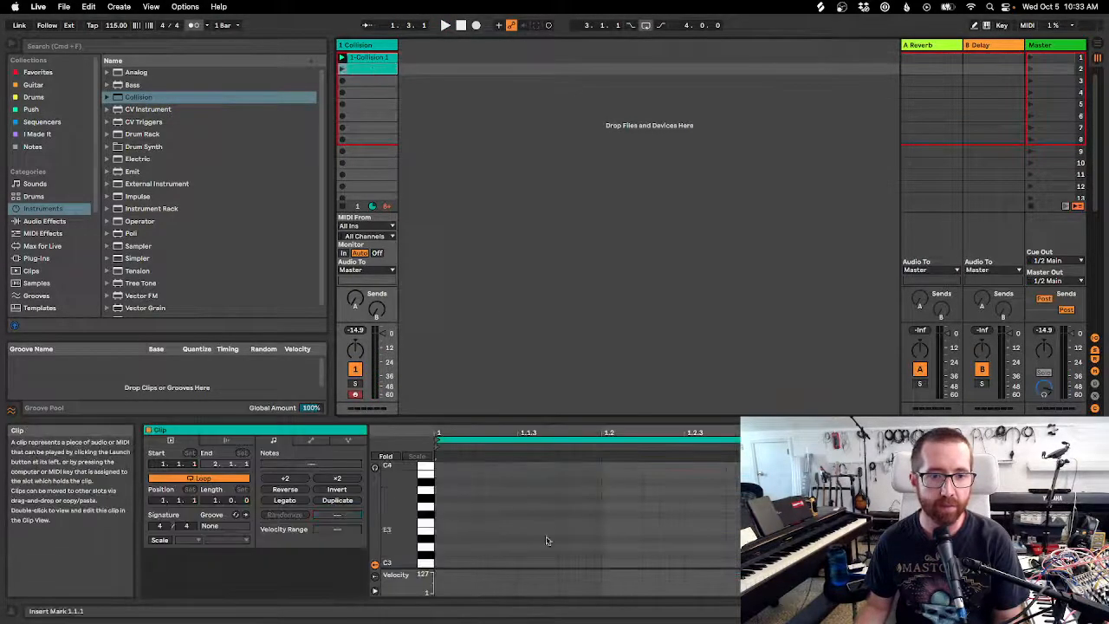
double_click(453, 465)
double_click(508, 491)
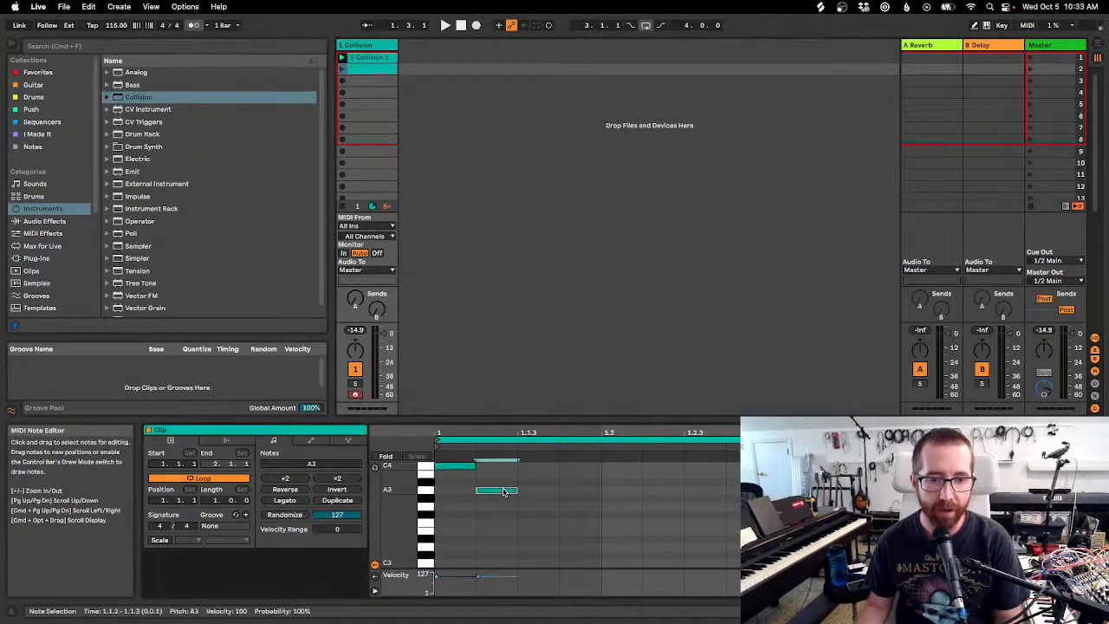
double_click(591, 532)
double_click(733, 530)
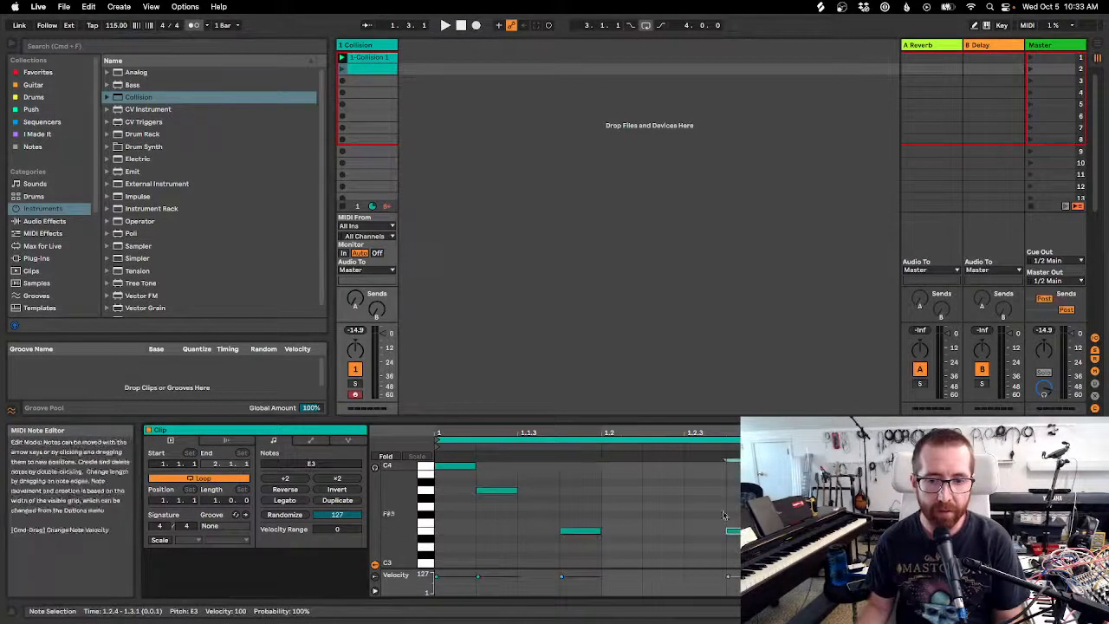
double_click(663, 506)
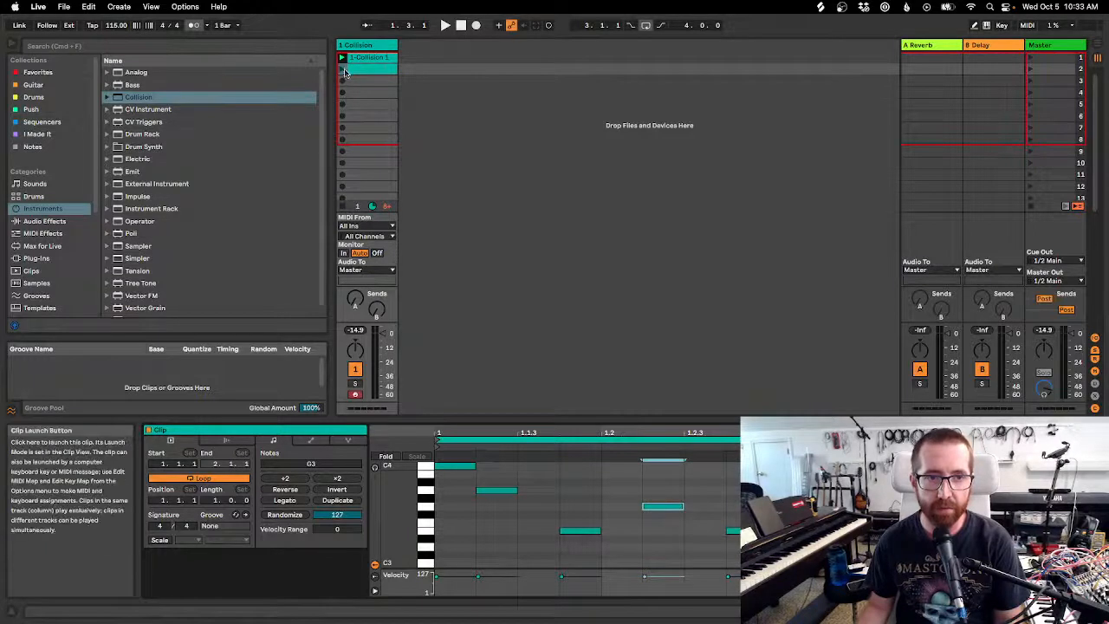
click(343, 70)
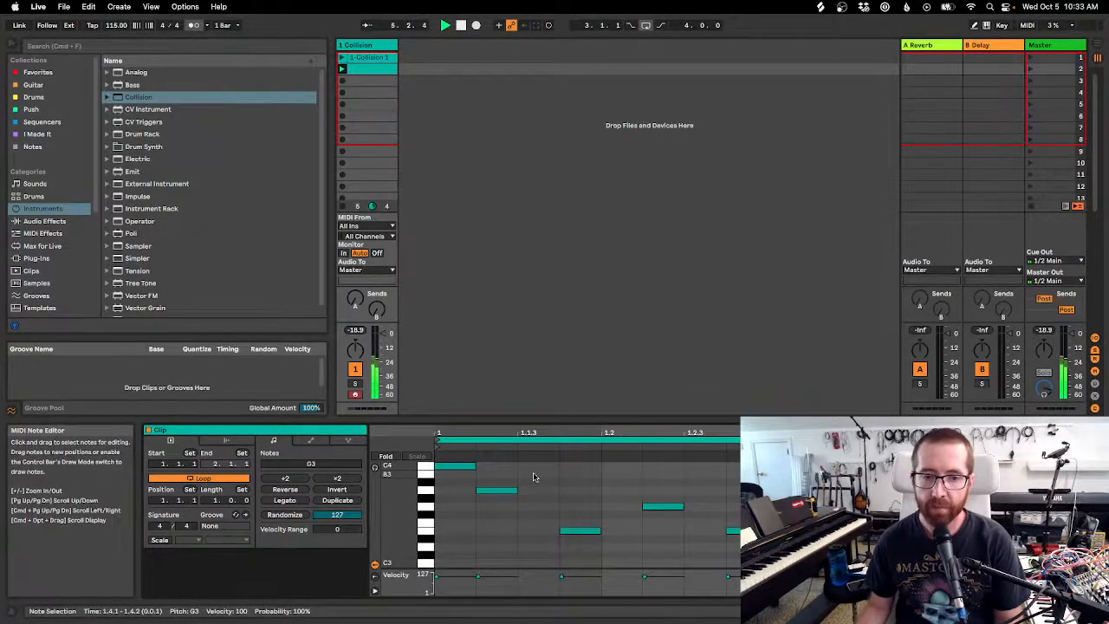
Create a MIDI clip in the third slot and place a sixteenth-note chord of C4, E4 and G4 at its start.
click(344, 84)
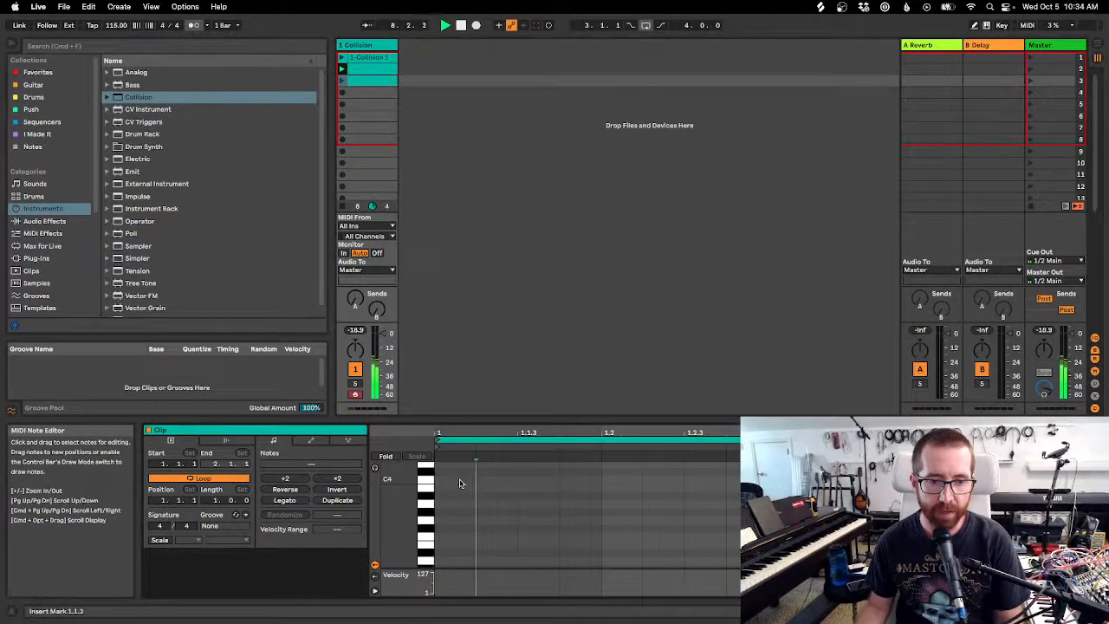
scroll(476, 499, up, 2)
double_click(463, 496)
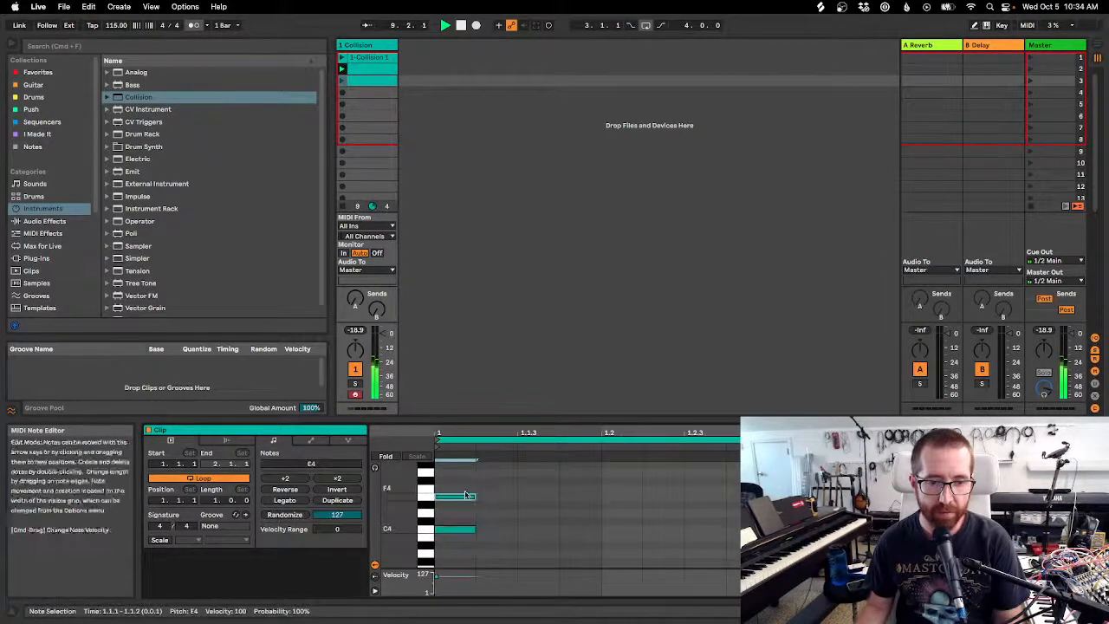
double_click(469, 471)
key(super+a)
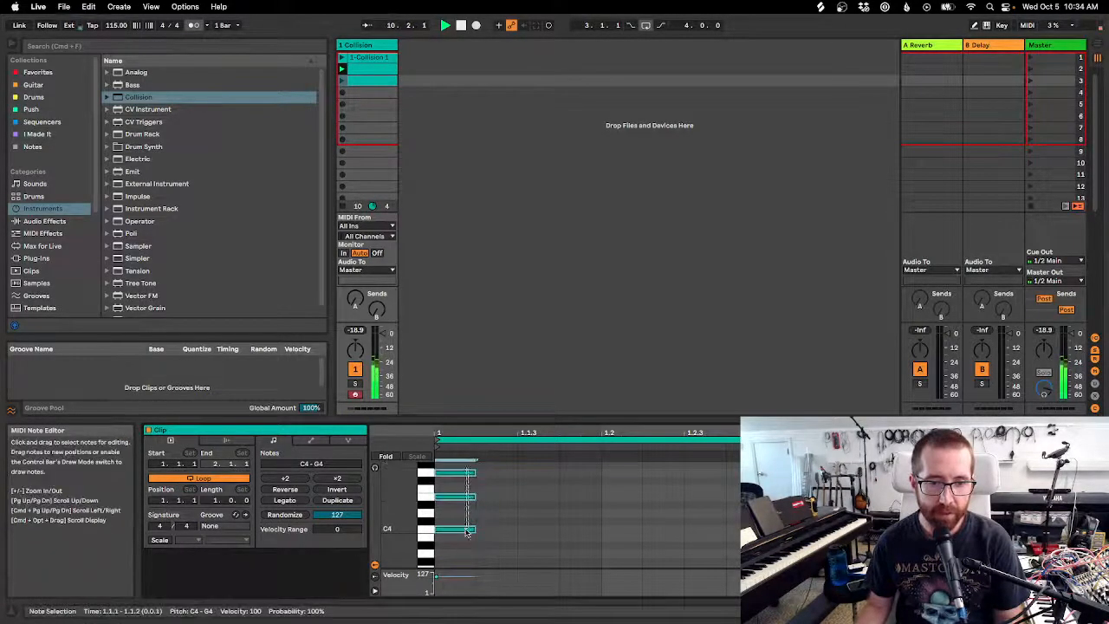
Duplicate the chord through the first beat, and continue it one semitone higher, at C#4–G#4, from 1.2.1.
key(super+d)
key(super+d)
key(super+d)
key(super+d)
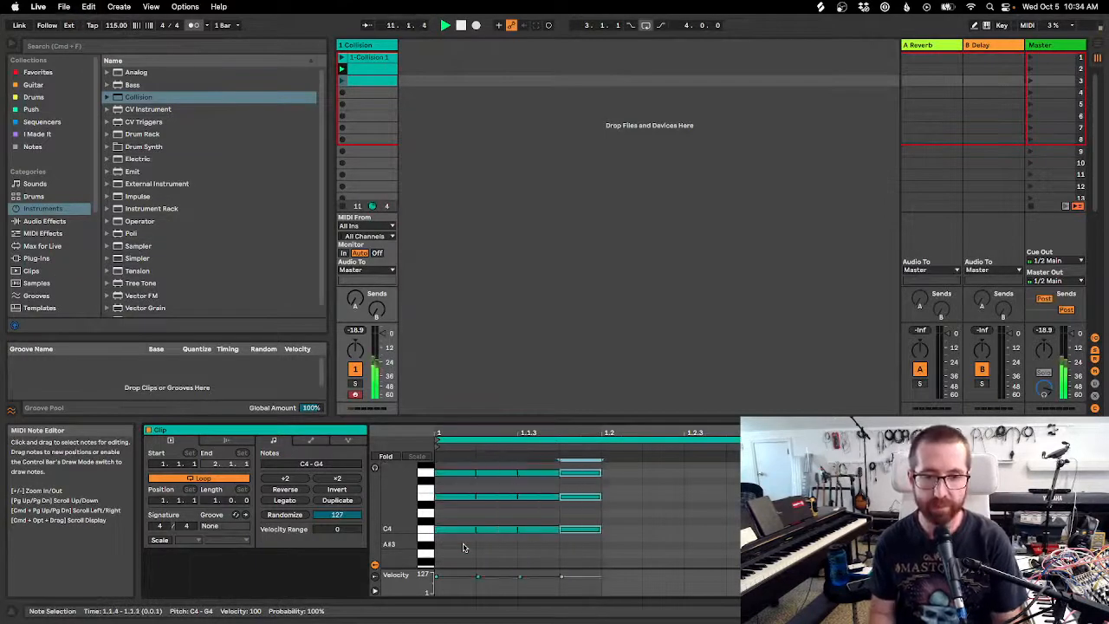
key(Up)
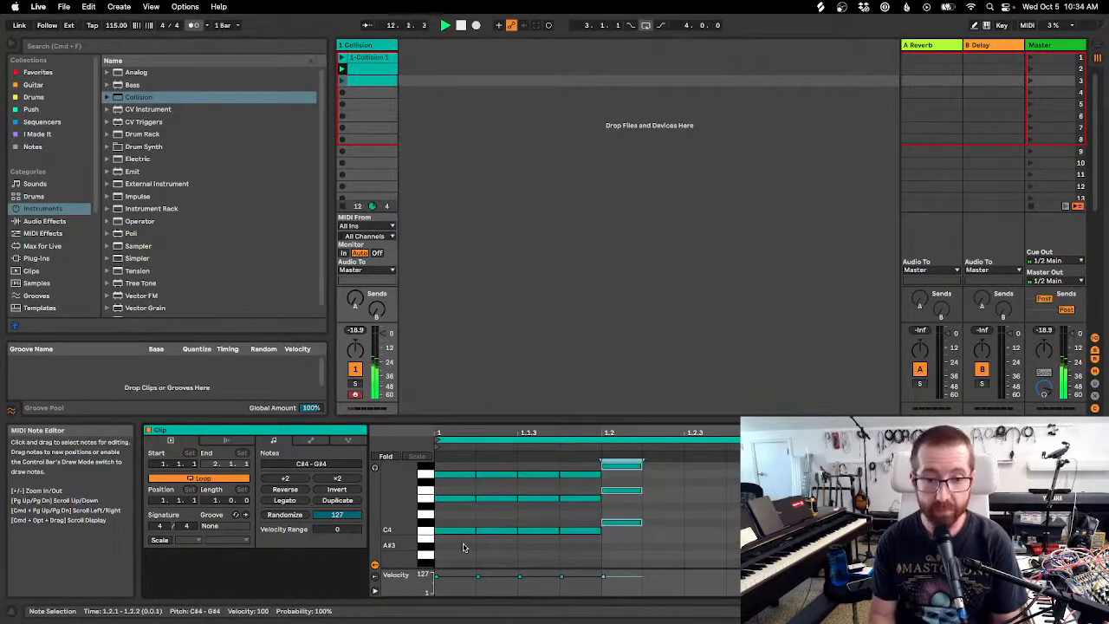
key(super+d)
key(super+d)
key(super+d)
Continue the repeated chord up at D4–A4, lower the copies in the last beat to B3–F#4, and launch the third clip.
key(Up)
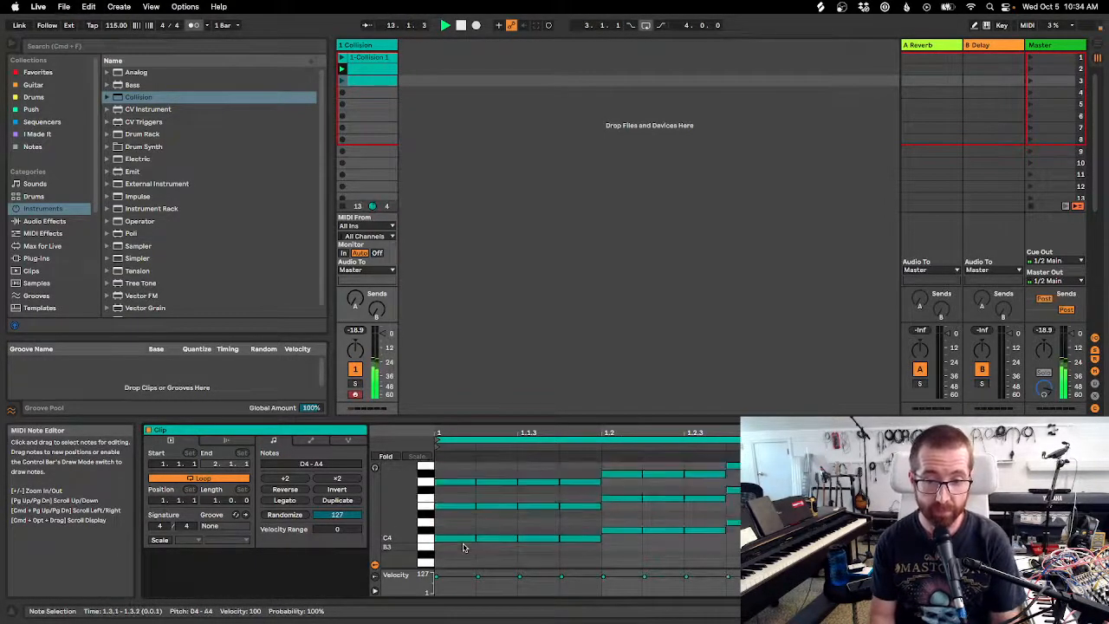
key(super+d)
key(Down)
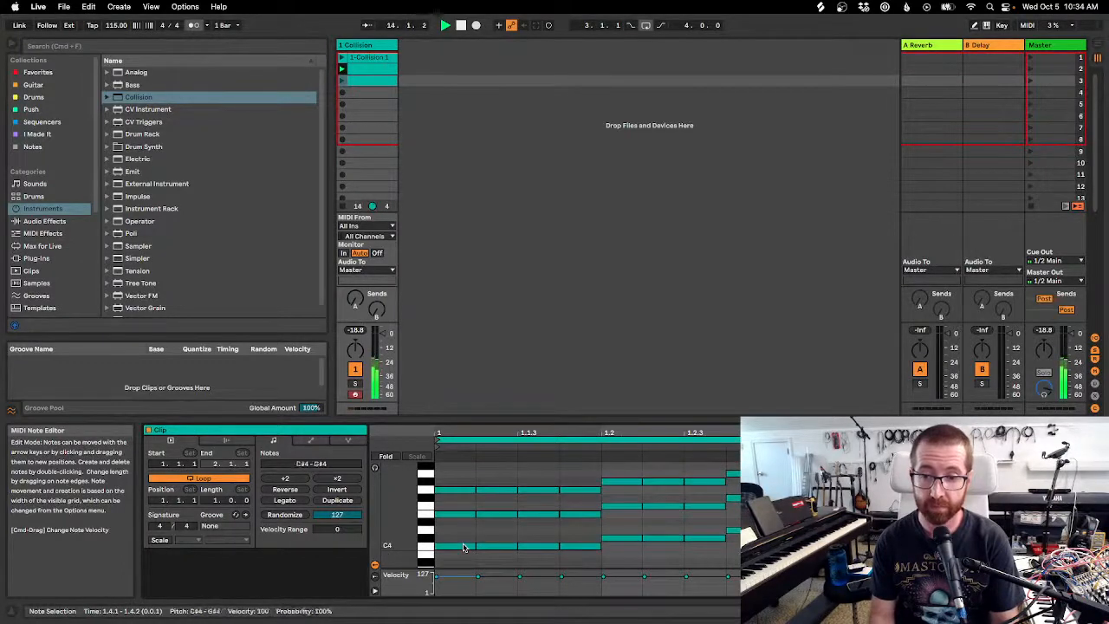
key(Down)
key(Down)
key(super+d)
key(super+d)
key(super+d)
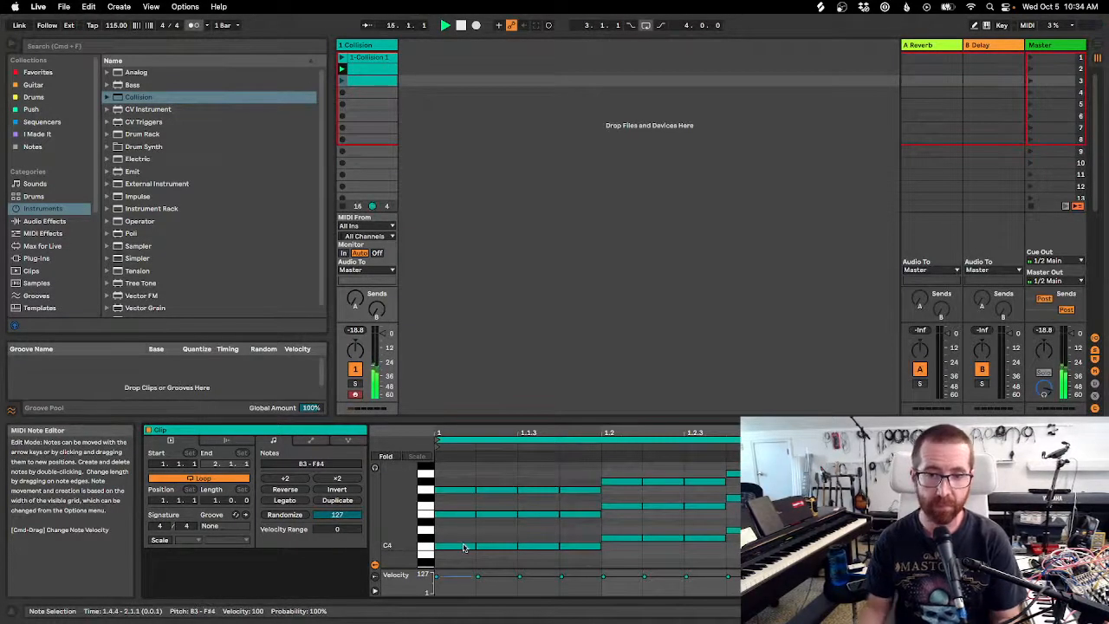
click(342, 81)
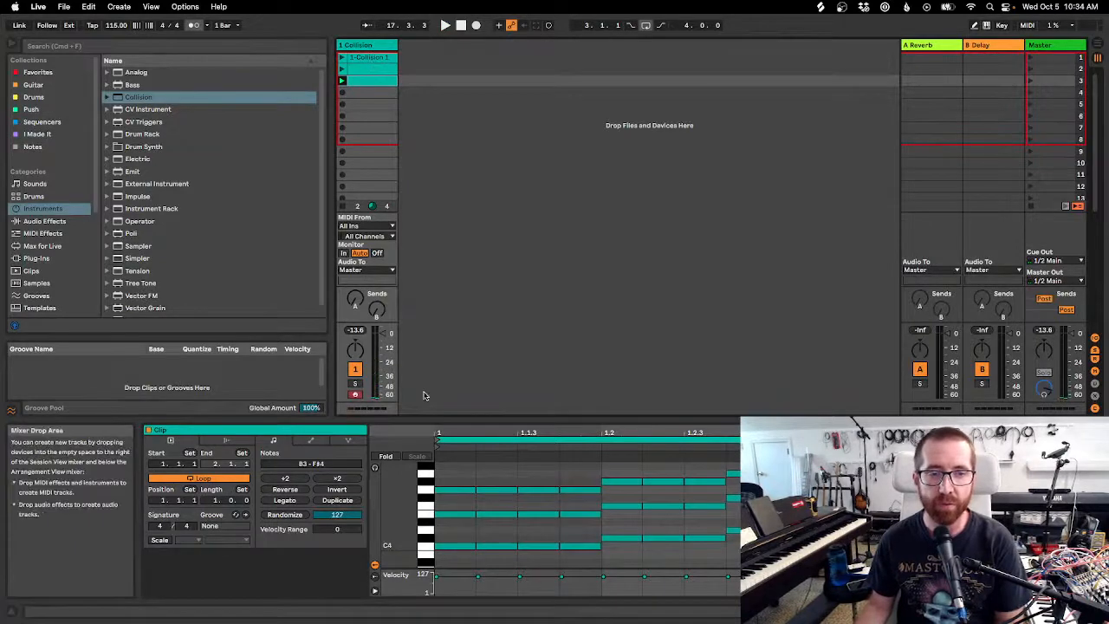
Launch the first, second and third Collision clips in turn to compare how they sound.
click(343, 97)
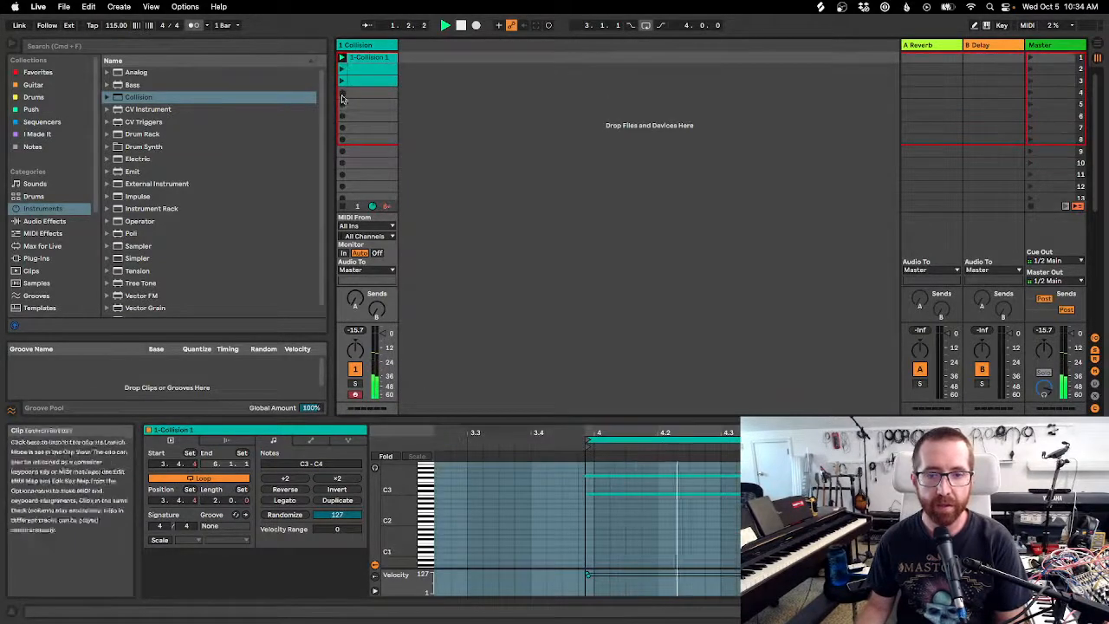
key(space)
click(342, 70)
key(space)
click(342, 80)
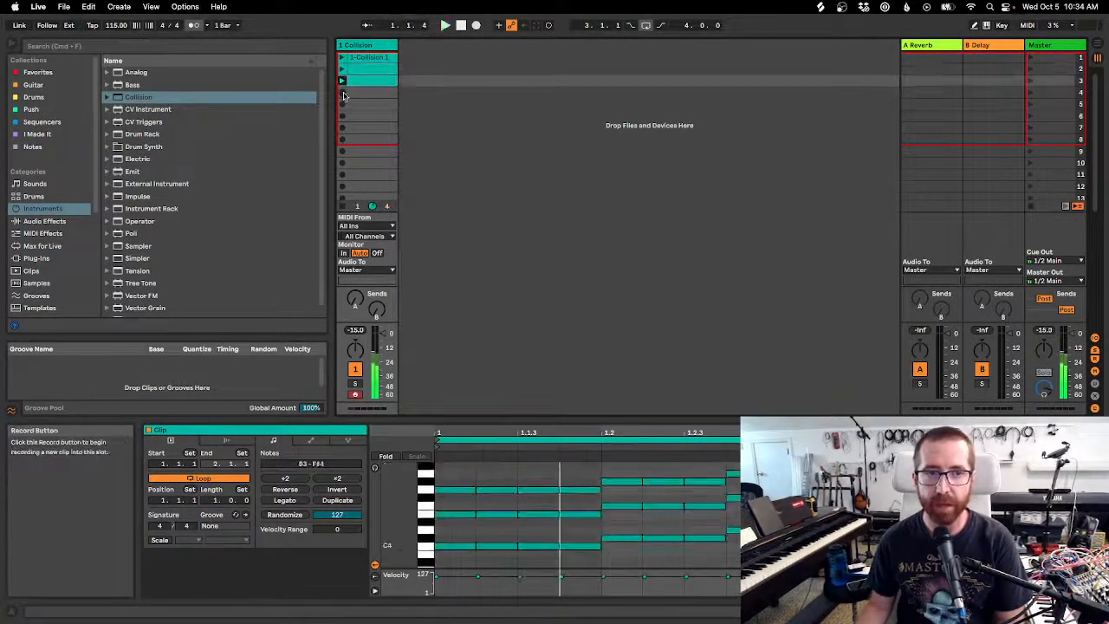
scroll(355, 130, down, 5)
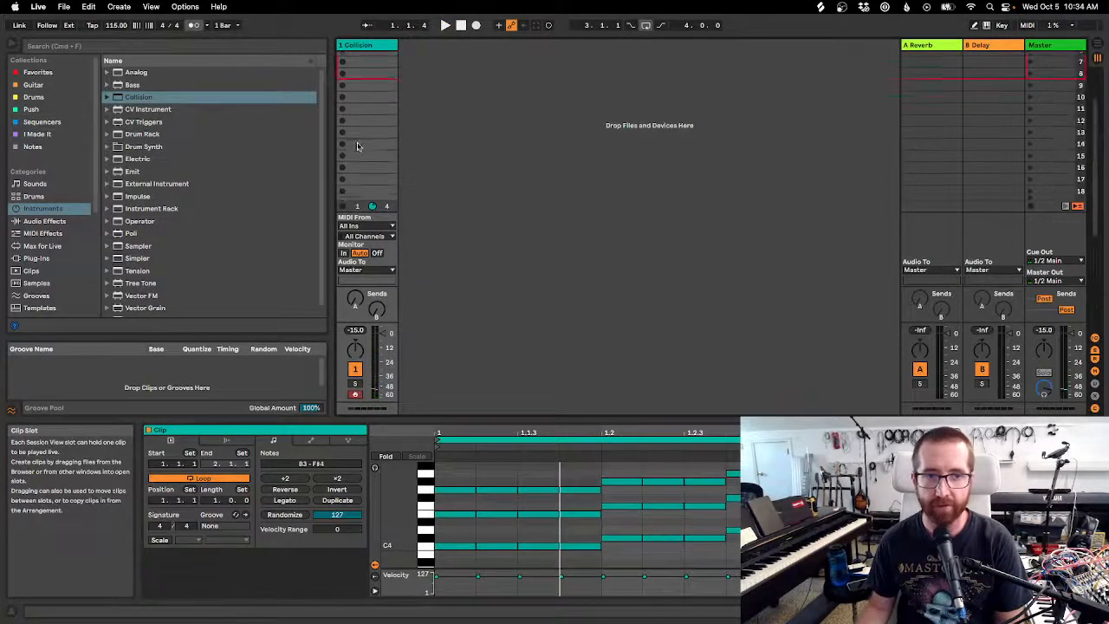
scroll(357, 145, up, 5)
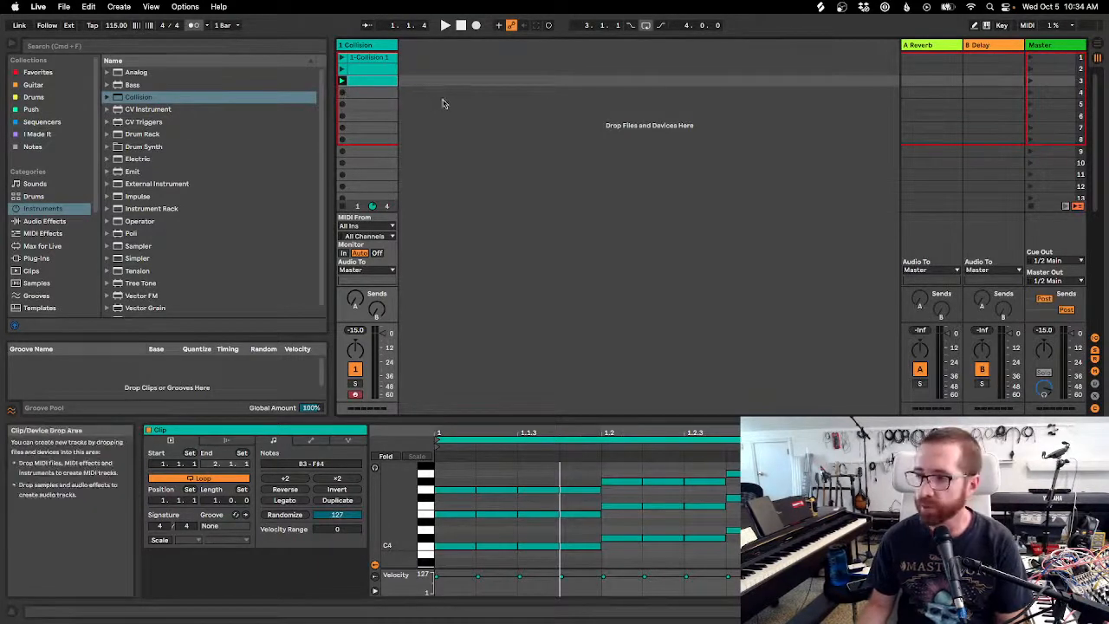
Add an empty MIDI clip in the fourth slot and play the first clip with the metronome on.
double_click(353, 92)
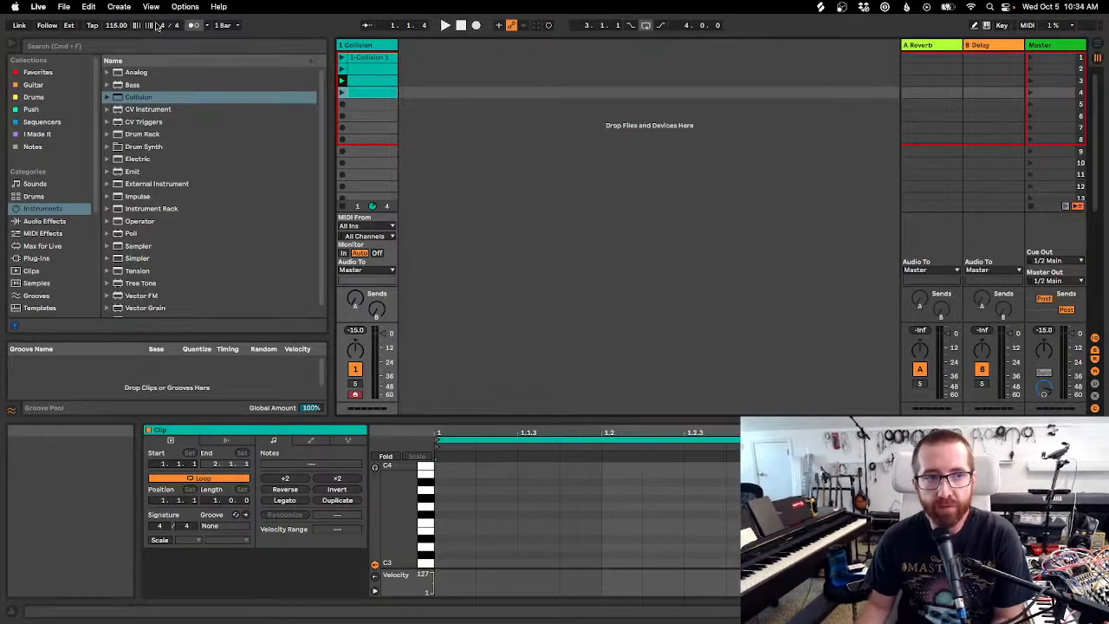
click(194, 25)
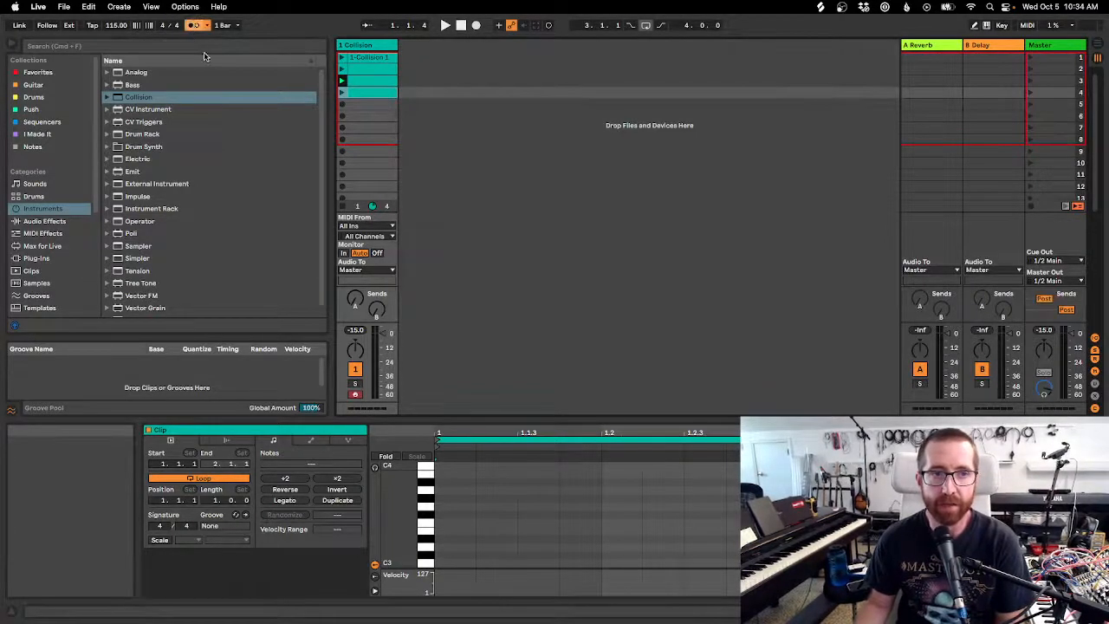
click(343, 58)
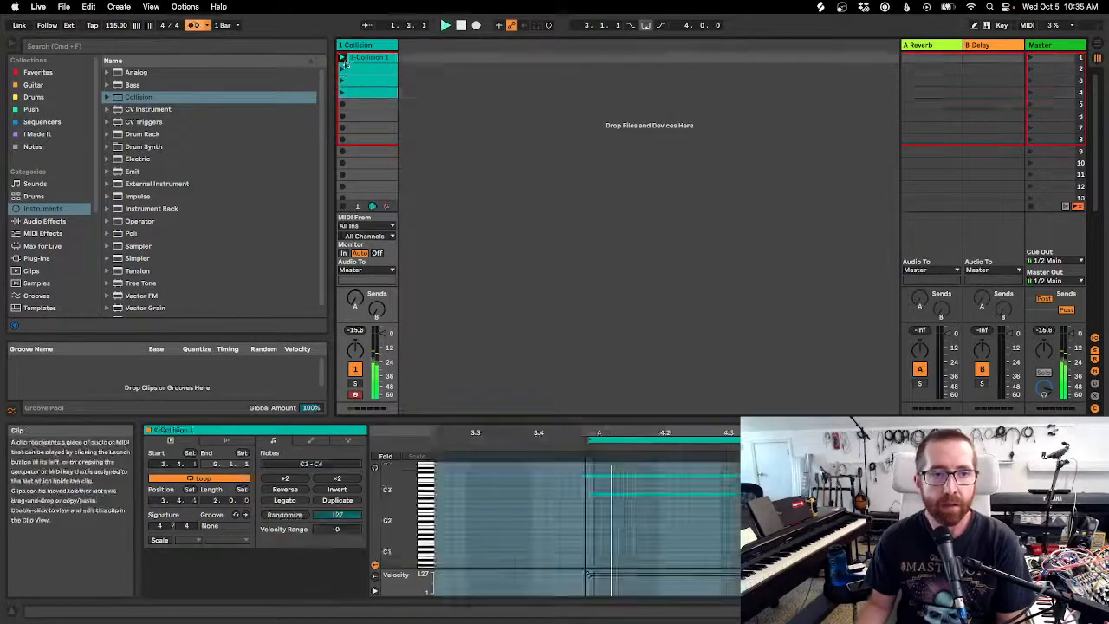
Create a MIDI clip in the fifth slot with a sixteenth note on each beat, starting on C4, and audition it with and without the metronome.
double_click(356, 106)
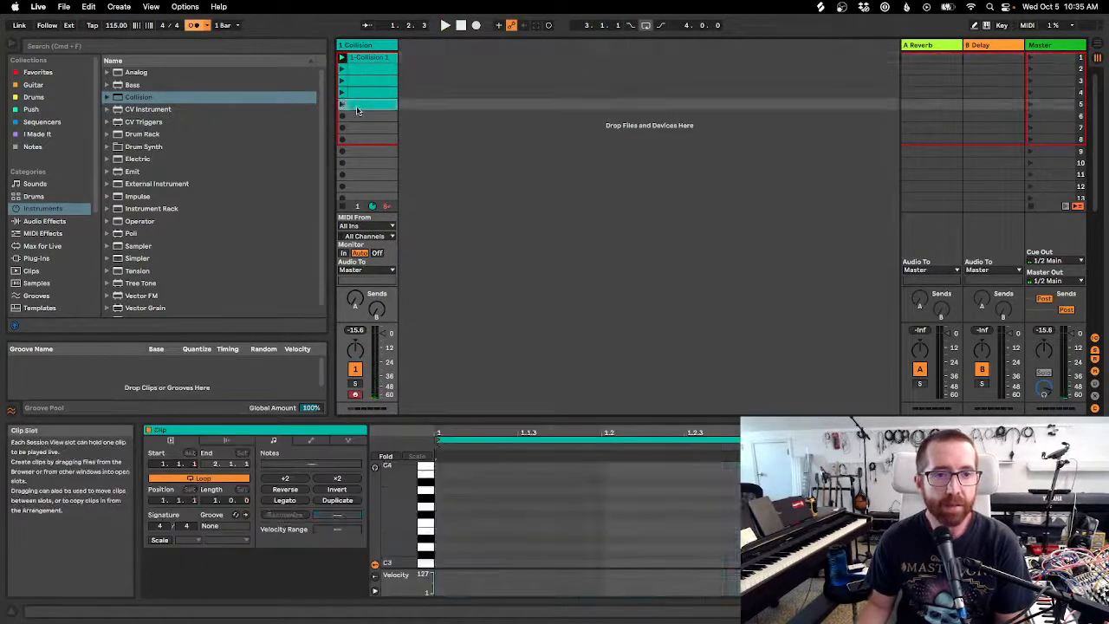
double_click(456, 466)
double_click(611, 467)
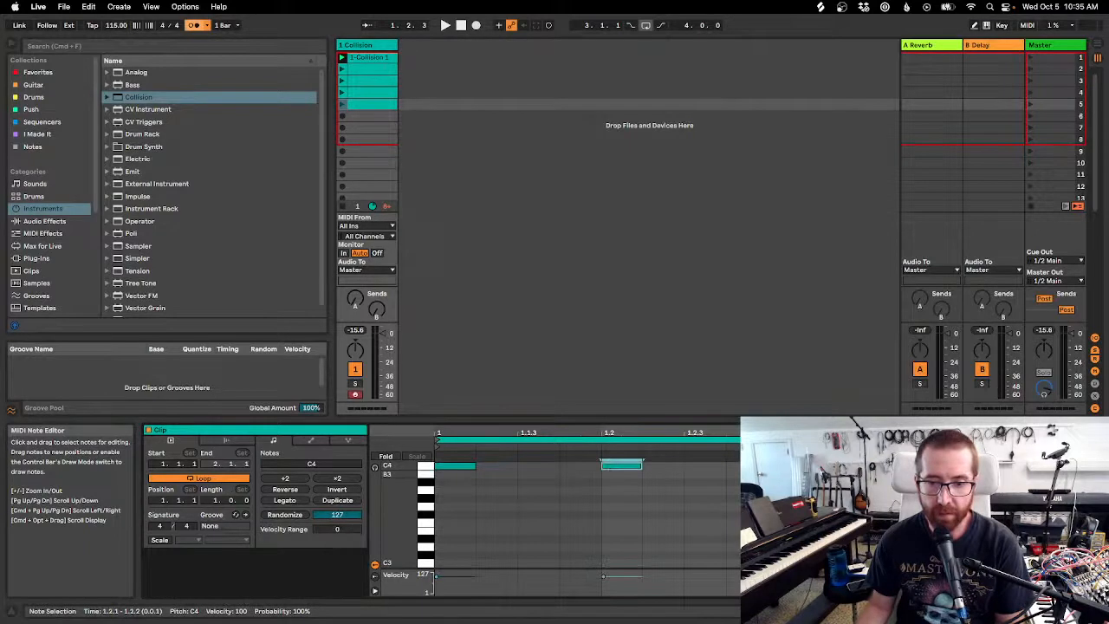
double_click(782, 474)
double_click(946, 466)
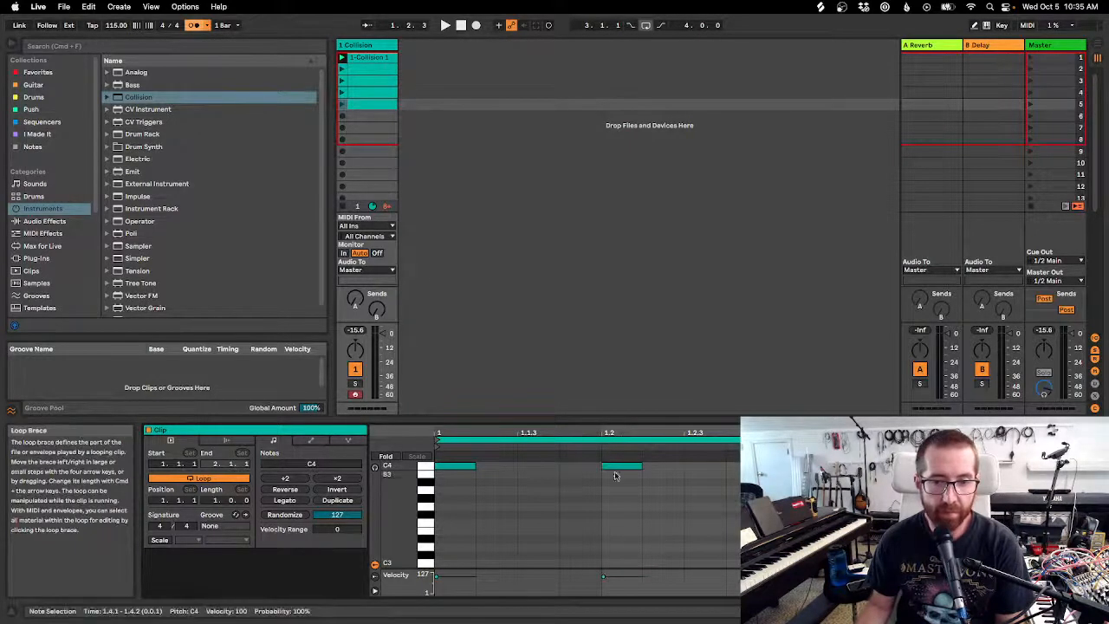
key(space)
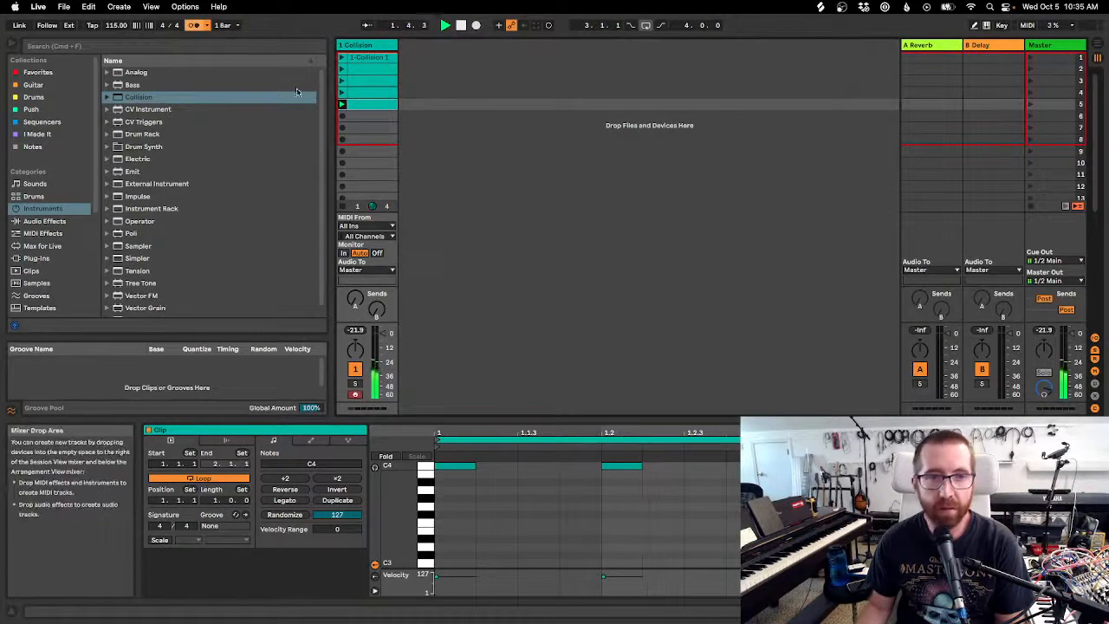
click(194, 26)
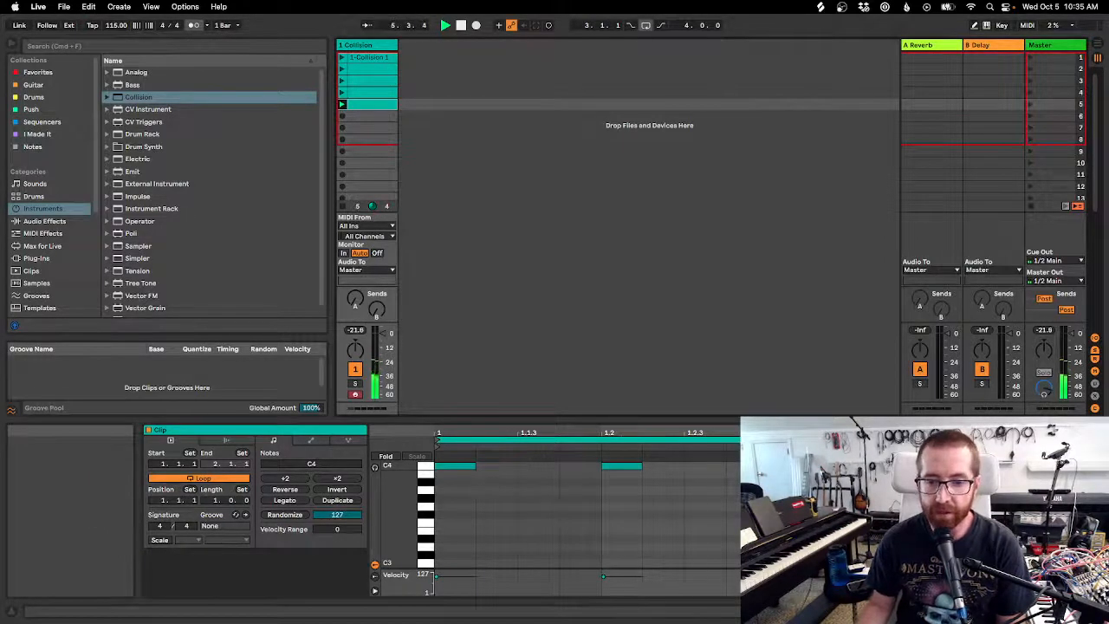
Raise the fifth clip's notes after the first beat to D4–D#4 and shorten its loop to end at 1.3.4.
scroll(693, 494, up, 4)
drag(621, 512, 756, 548)
key(Up)
key(Up)
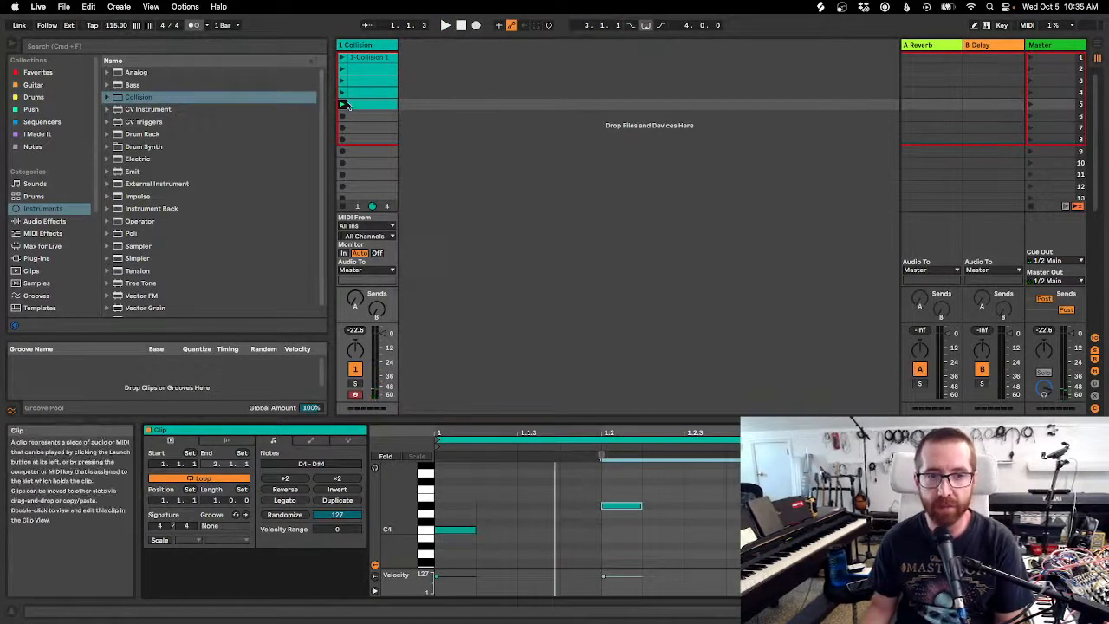
drag(1100, 439, 809, 439)
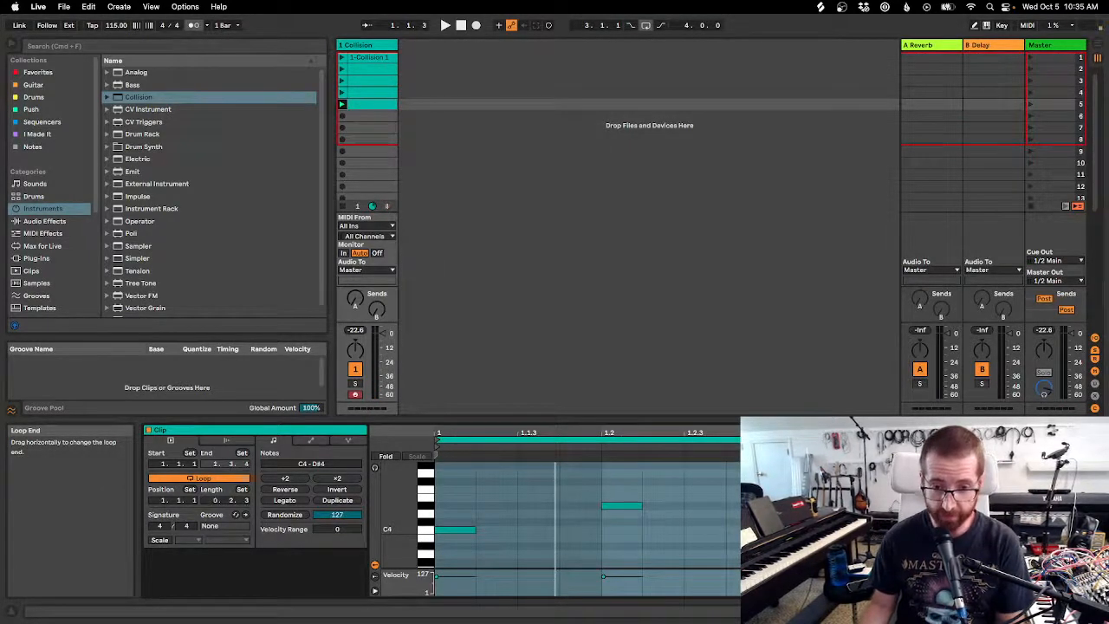
Try the fifth clip's loop ending at 1.1.4 and 1.2.1 during playback, and extend it to end at 2.1.1.
drag(823, 439, 559, 439)
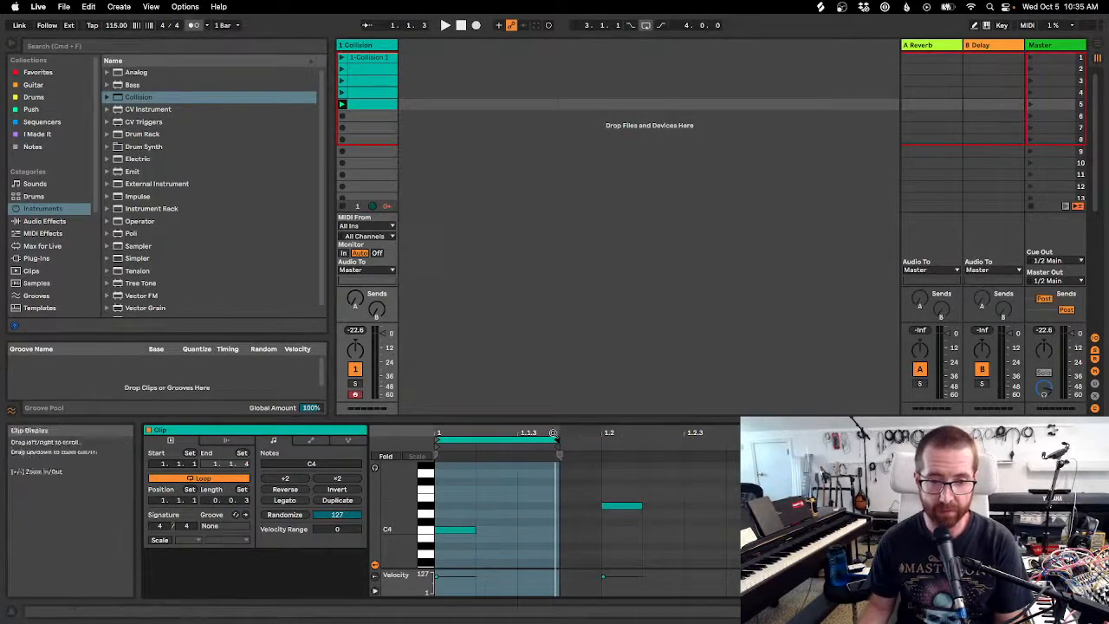
drag(557, 440, 598, 441)
key(space)
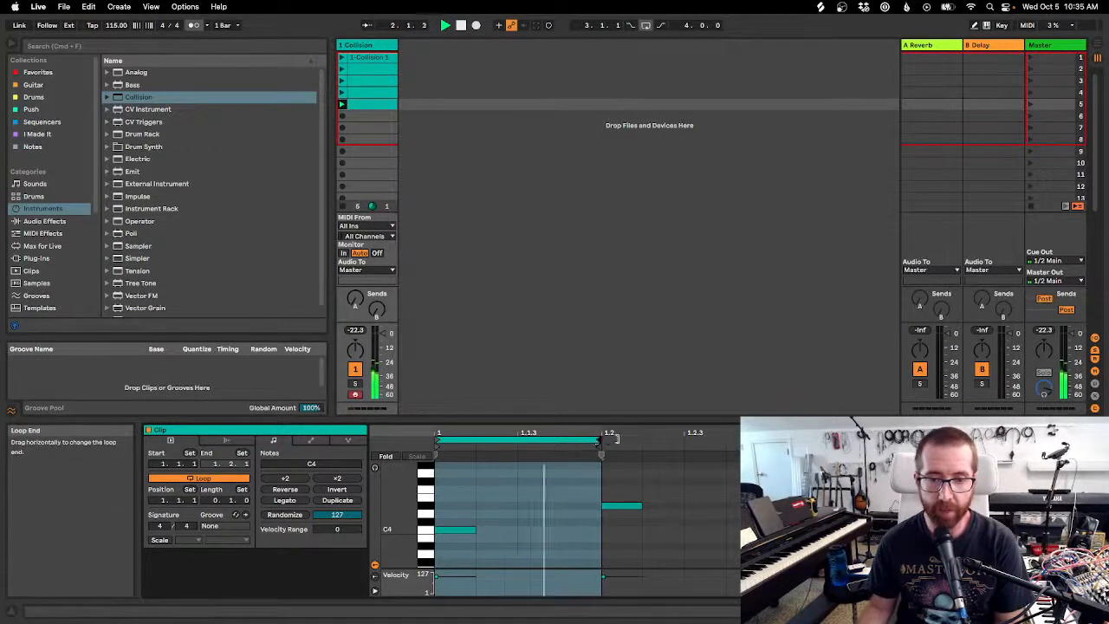
drag(596, 440, 1102, 440)
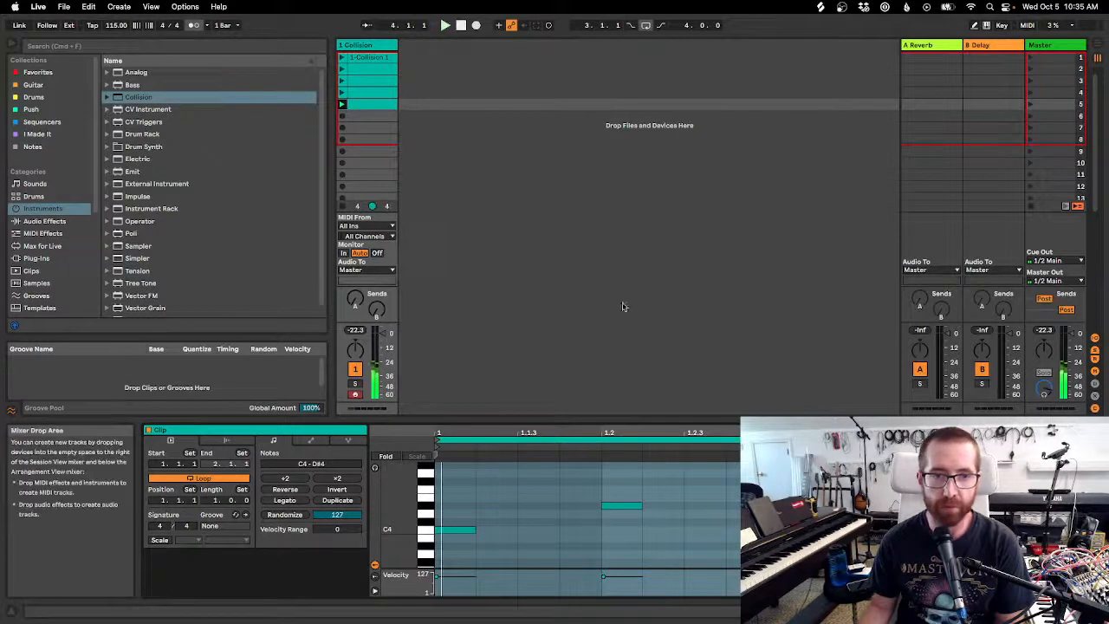
Insert an audio track, arm it with monitoring on Auto, and record a two-bar microphone clip in its first slot.
right_click(424, 107)
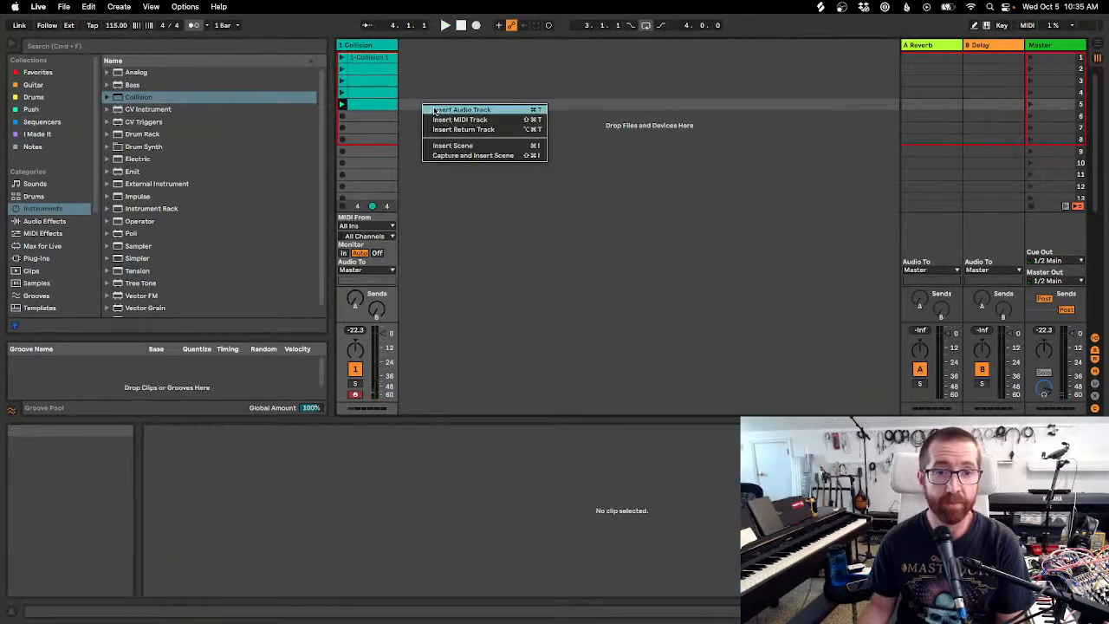
click(435, 110)
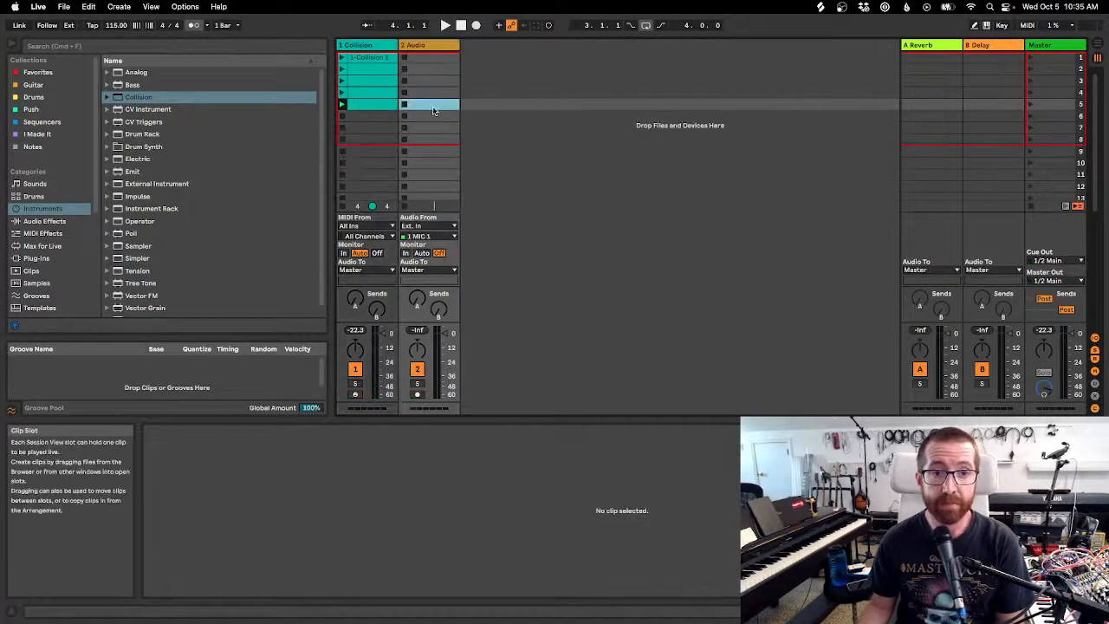
click(422, 252)
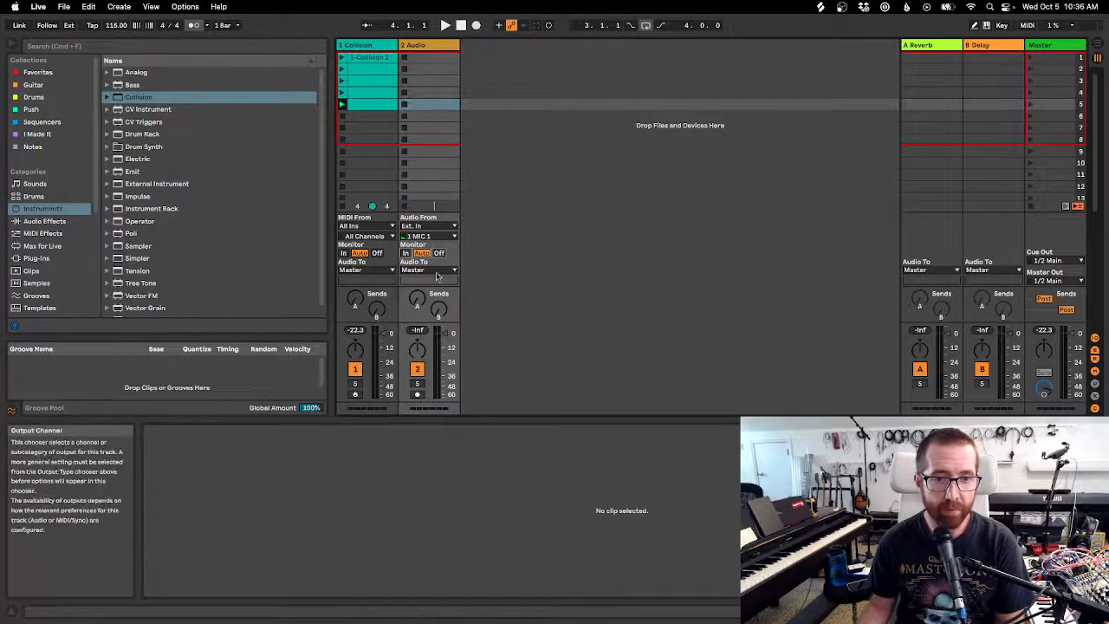
click(418, 395)
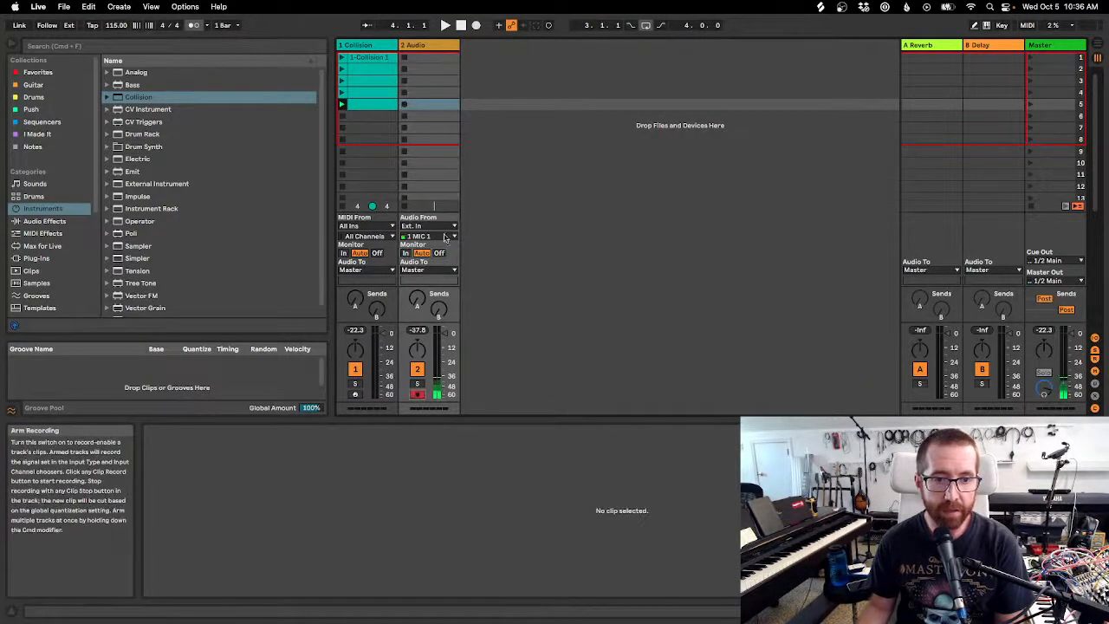
click(404, 58)
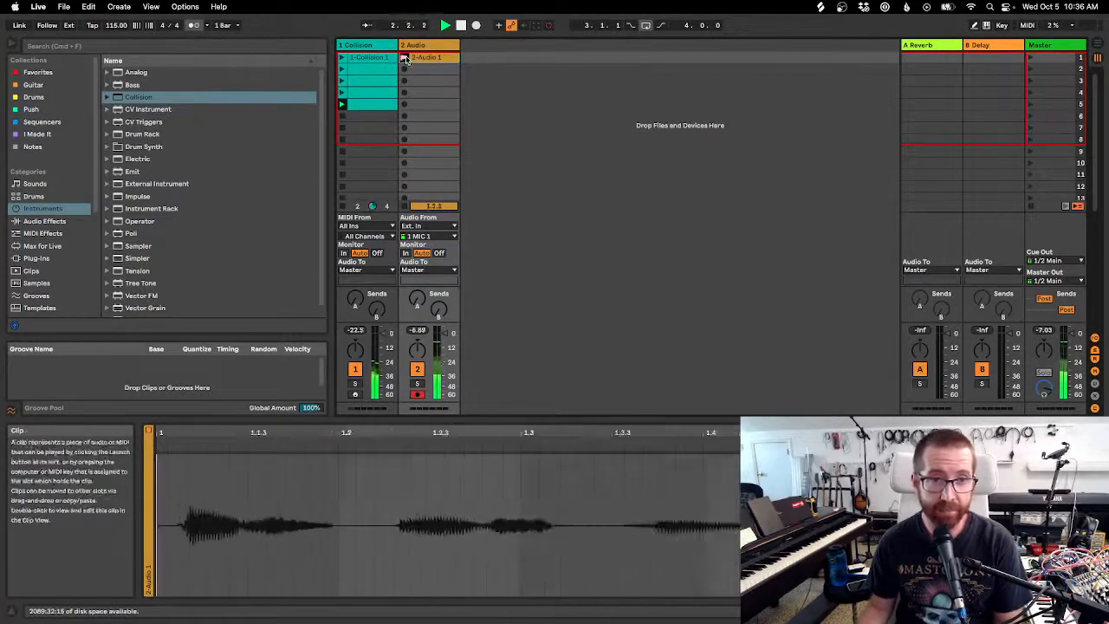
click(342, 116)
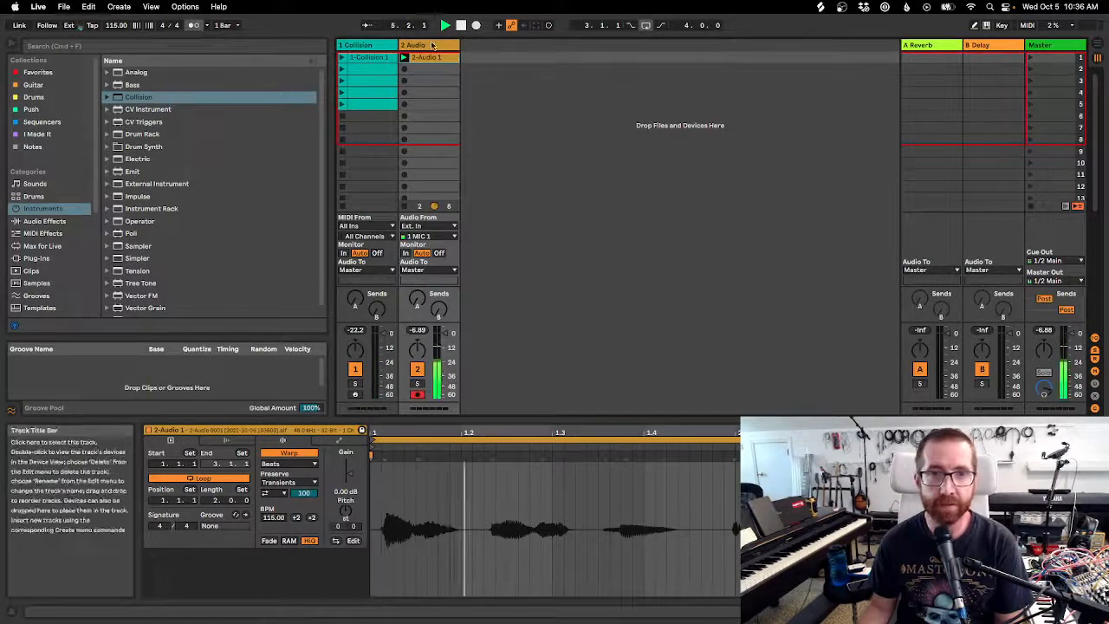
Rename the audio track MIC and play its recorded clip with monitoring set to Off.
key(super+r)
text(MIC)
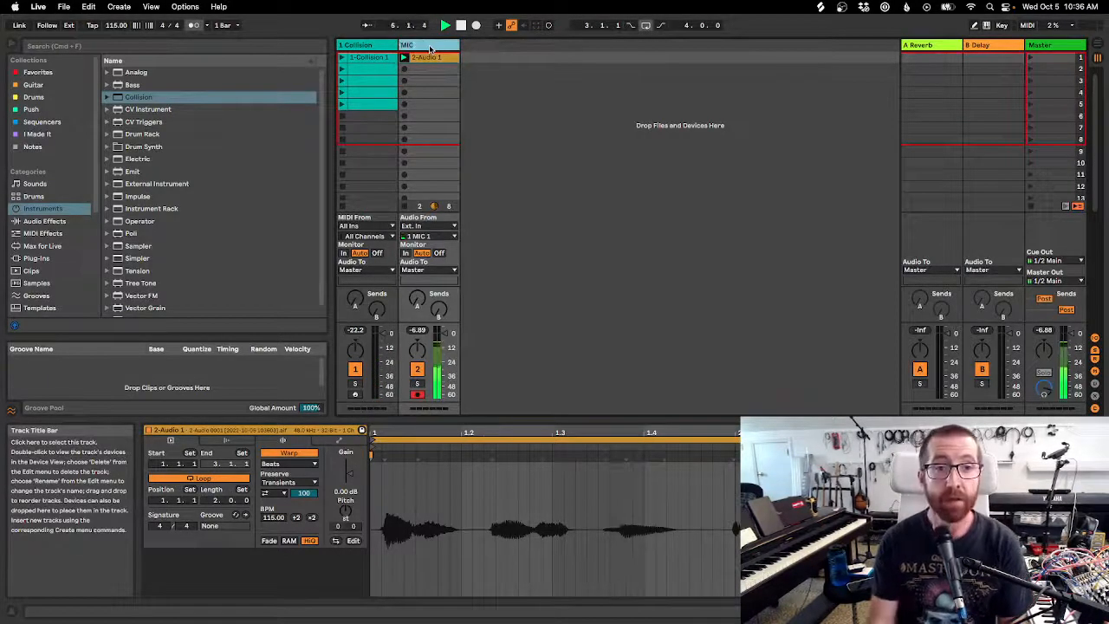
key(Return)
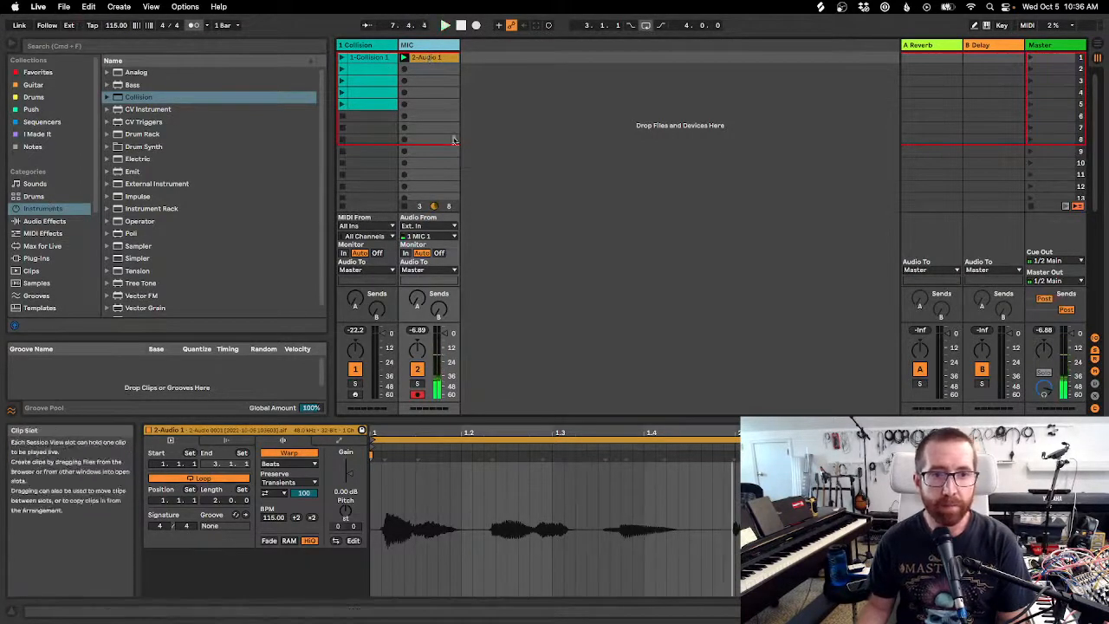
click(439, 252)
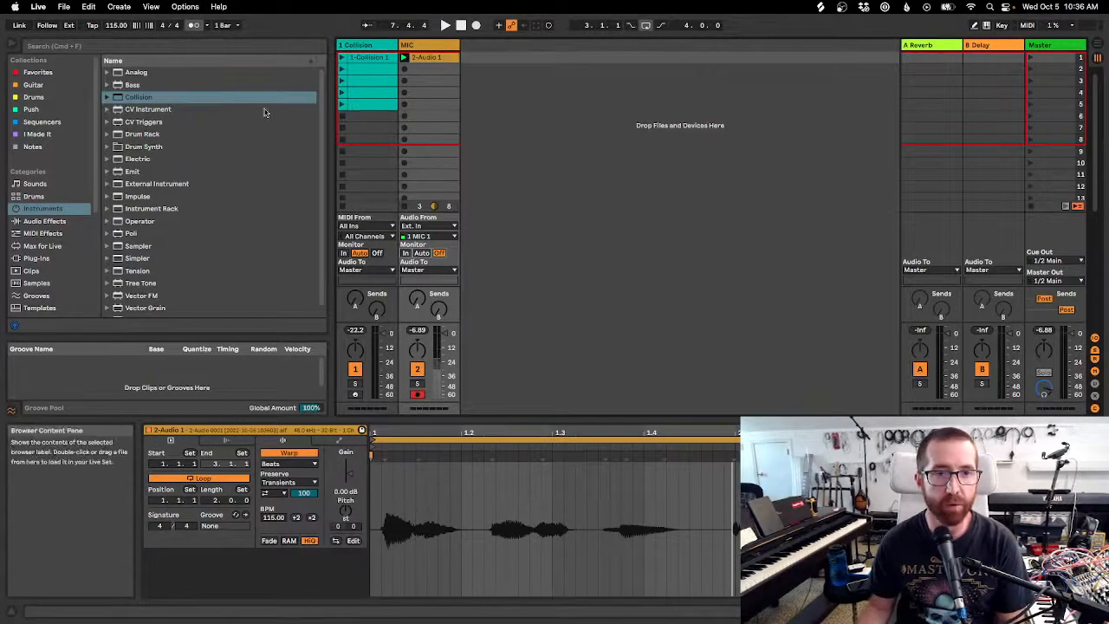
click(404, 58)
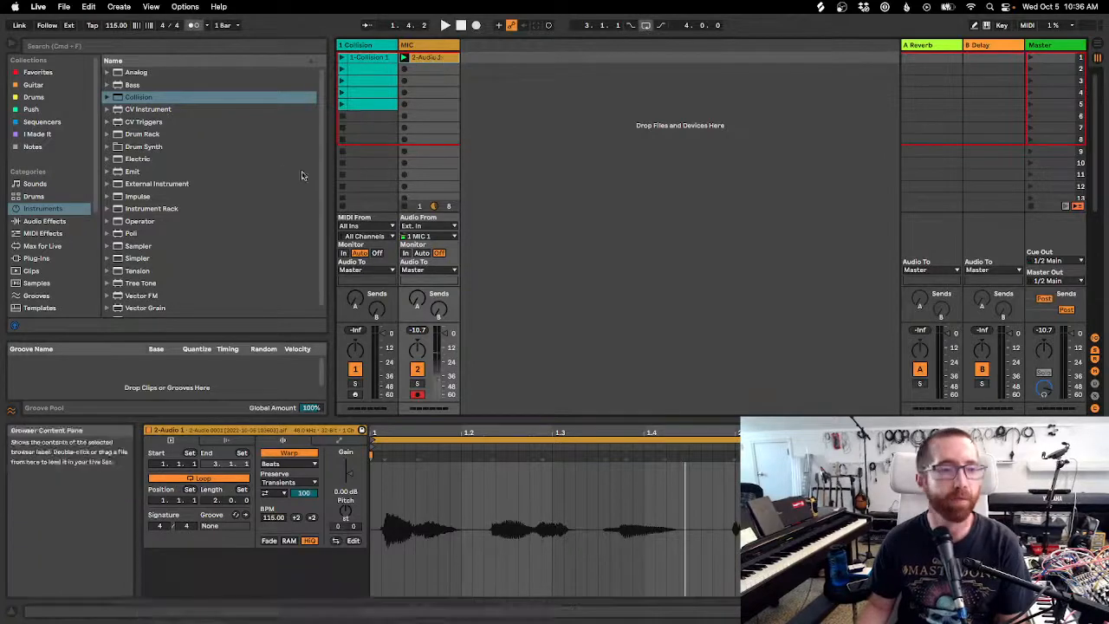
Place 50_ways_to_leave_your_lover.wav from the Beats-Breaks drum folder in BAP Samples into the MIC track's second slot.
scroll(52, 199, down, 2)
click(34, 175)
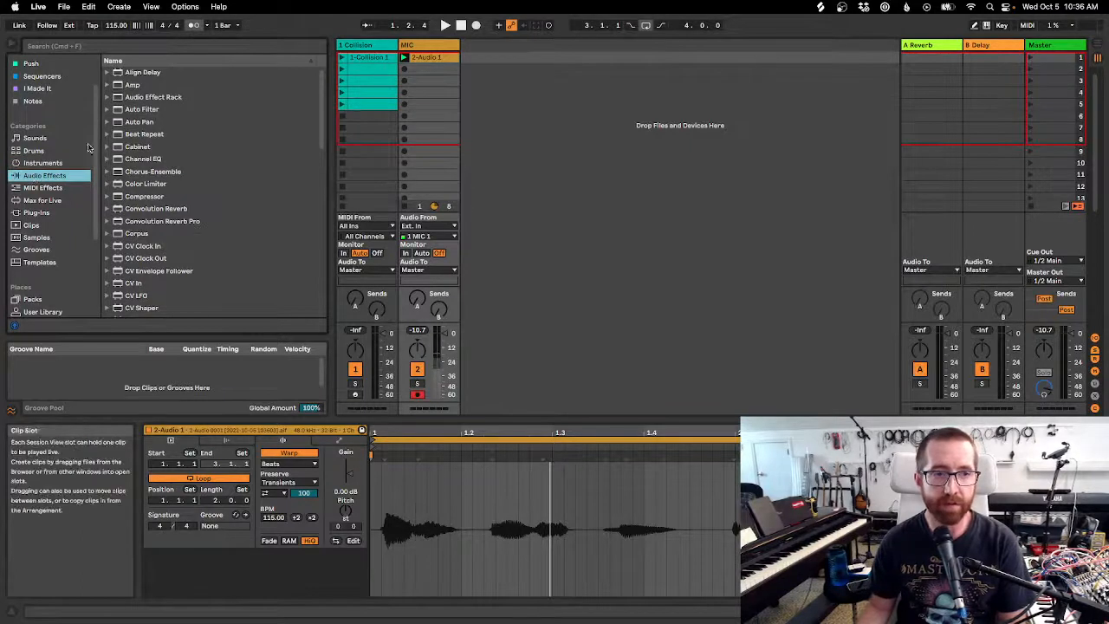
scroll(39, 262, down, 3)
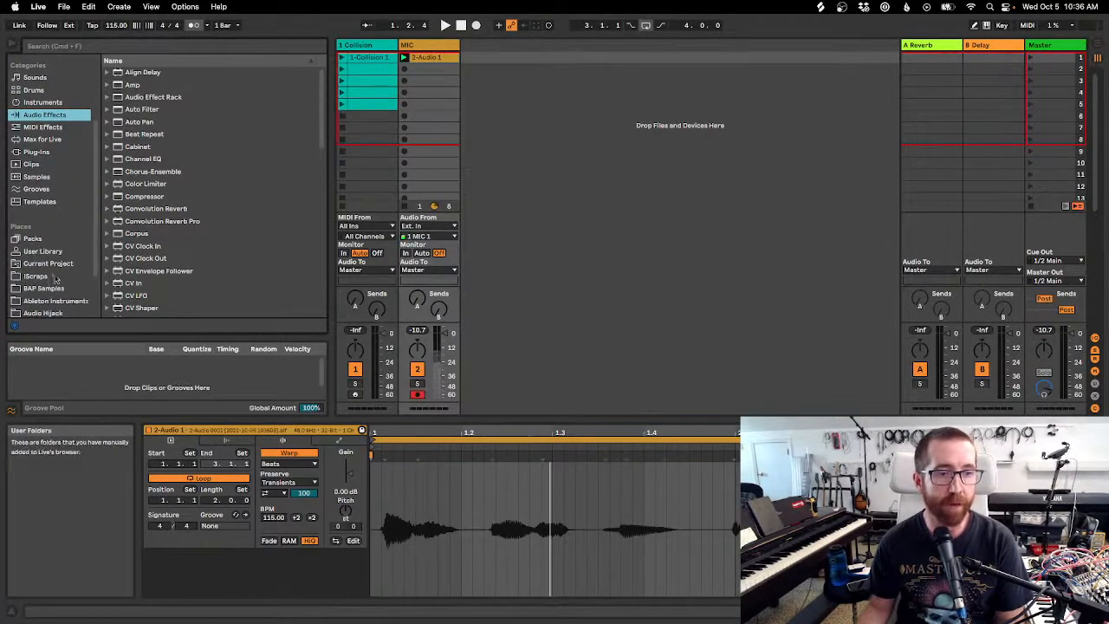
scroll(42, 291, down, 2)
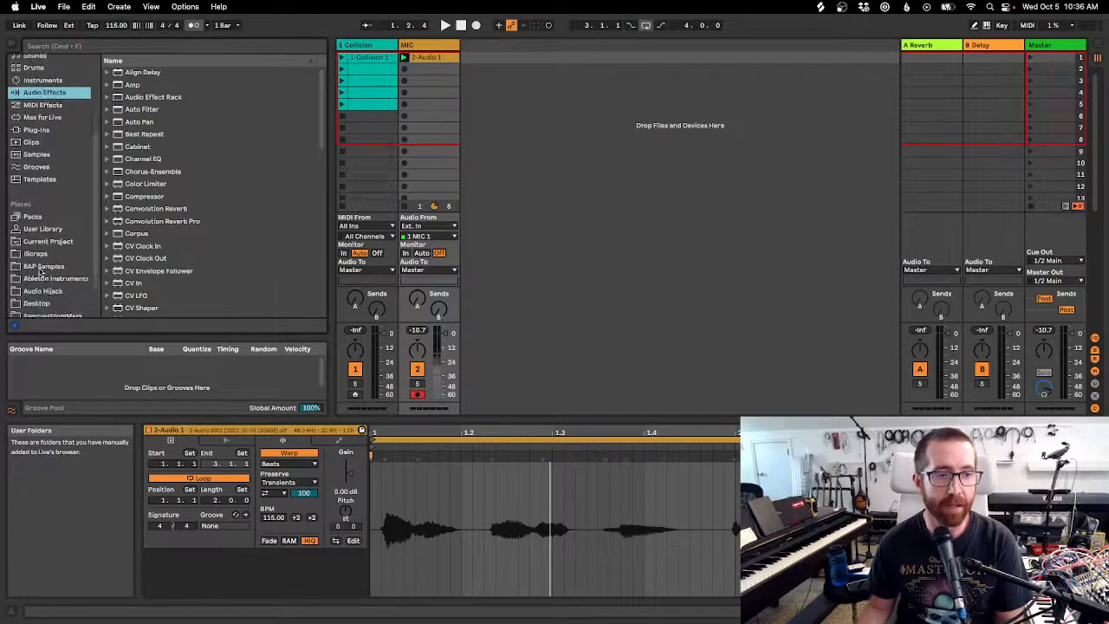
click(41, 267)
click(106, 73)
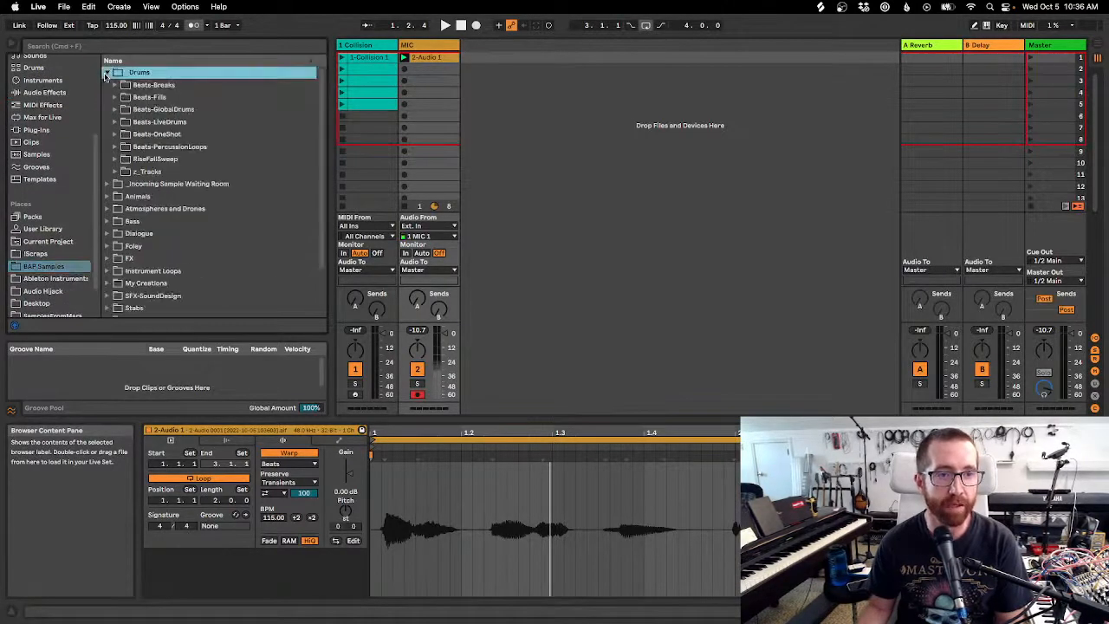
click(115, 85)
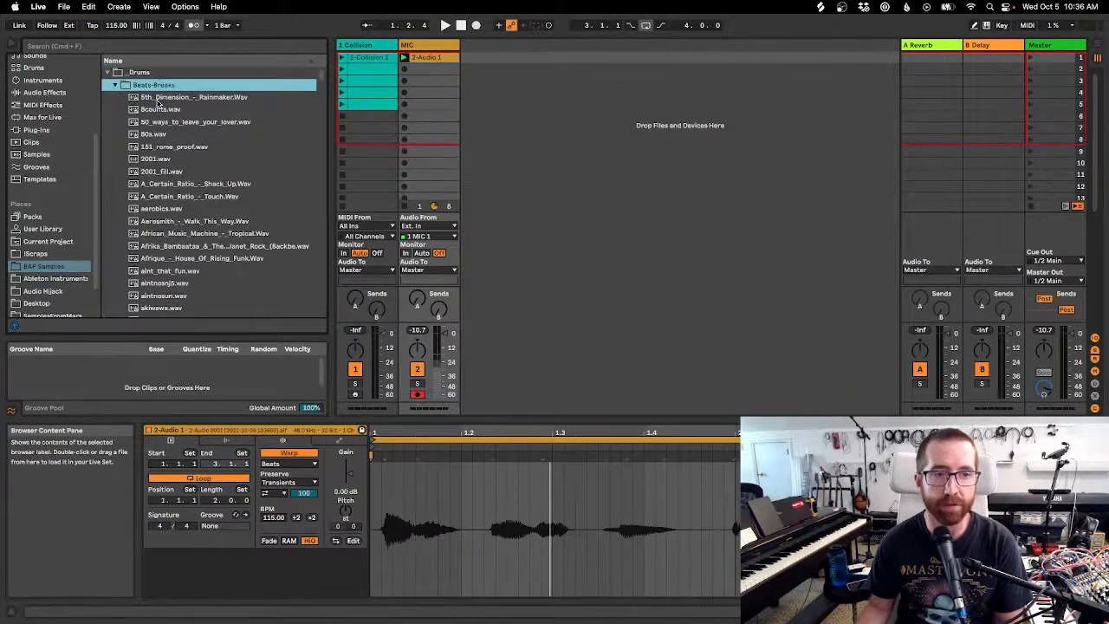
drag(153, 123, 429, 69)
click(396, 71)
Launch the drum break and the recorded microphone clip in turn to compare them.
click(404, 69)
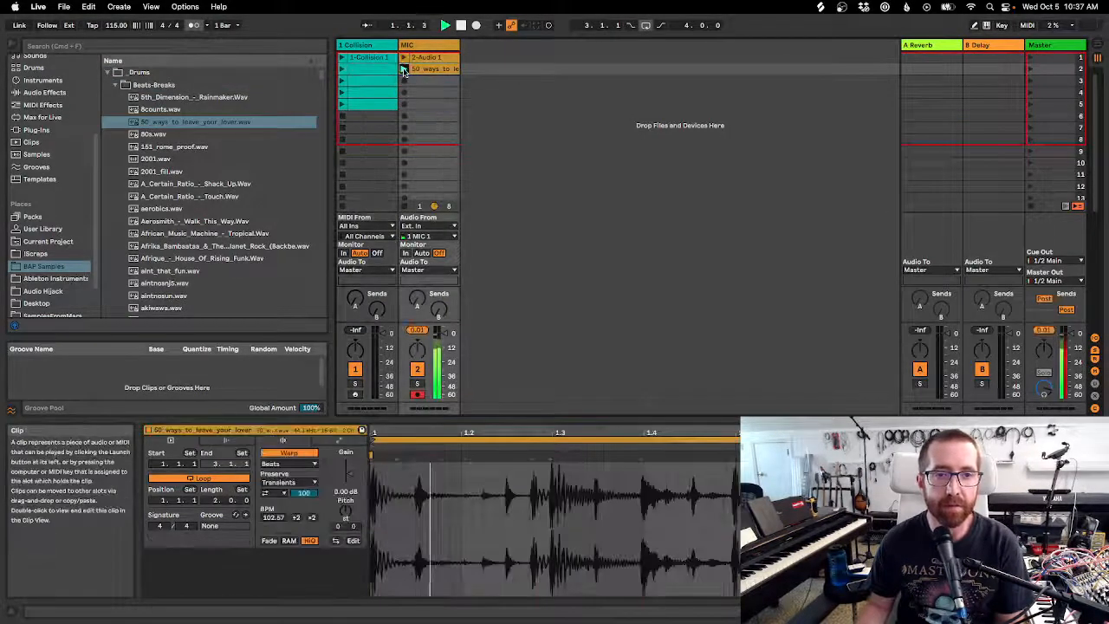
key(space)
click(405, 69)
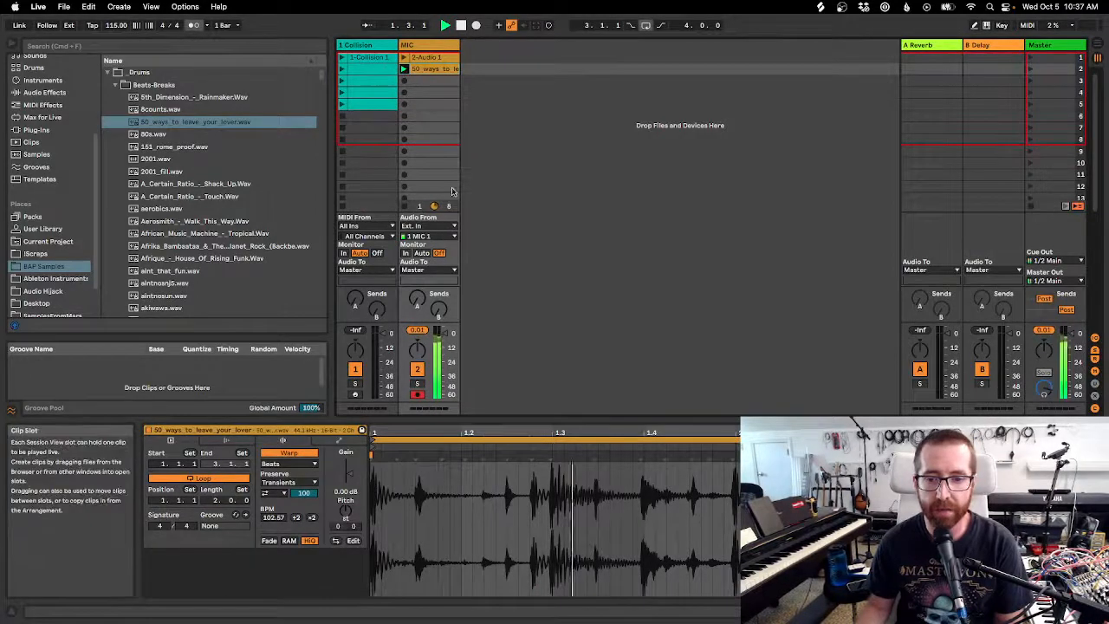
click(406, 59)
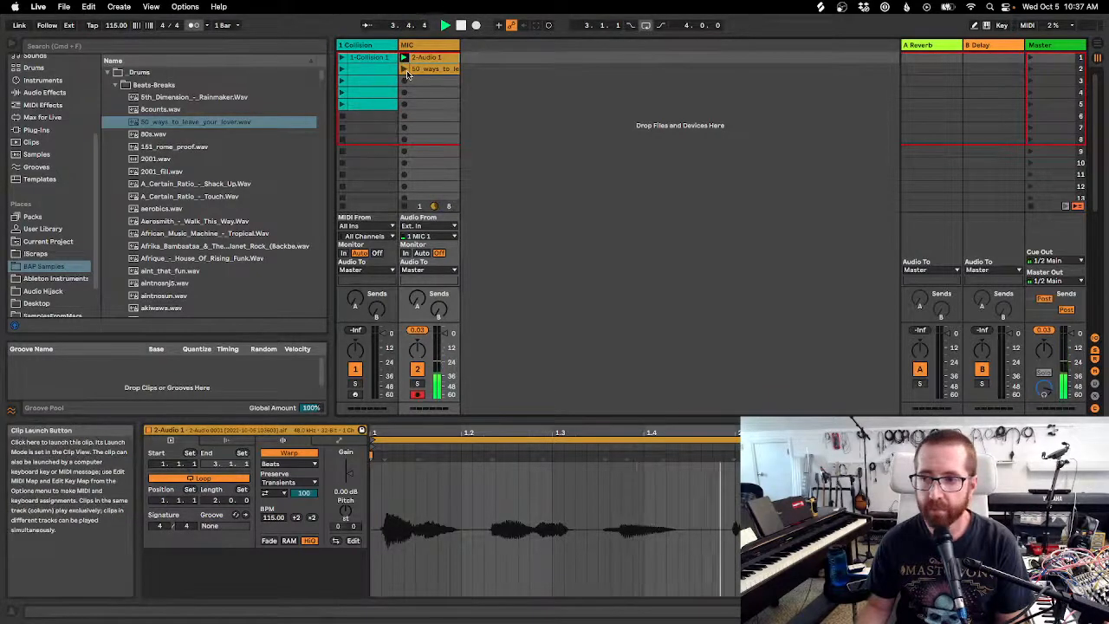
click(405, 71)
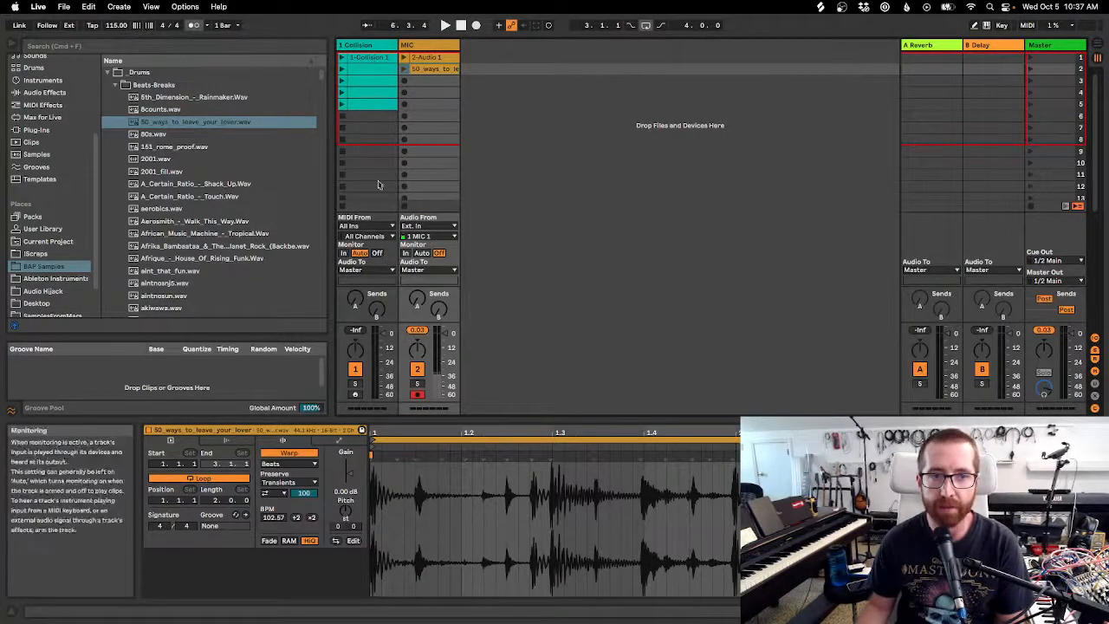
Arm the Collision track and launch its fifth clip to audition it again.
click(354, 394)
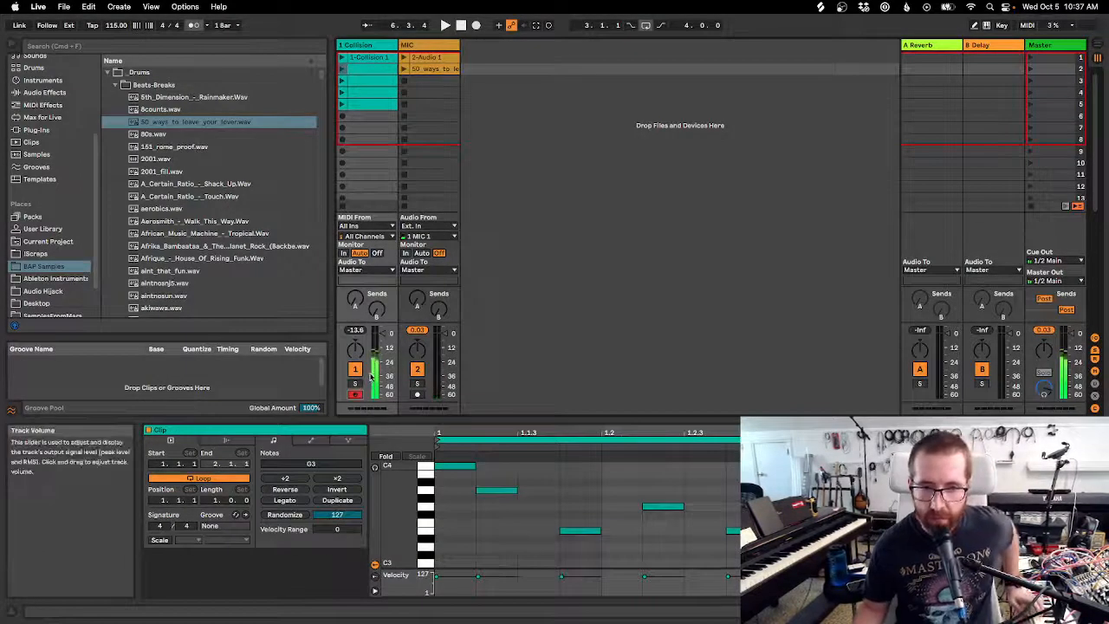
click(344, 108)
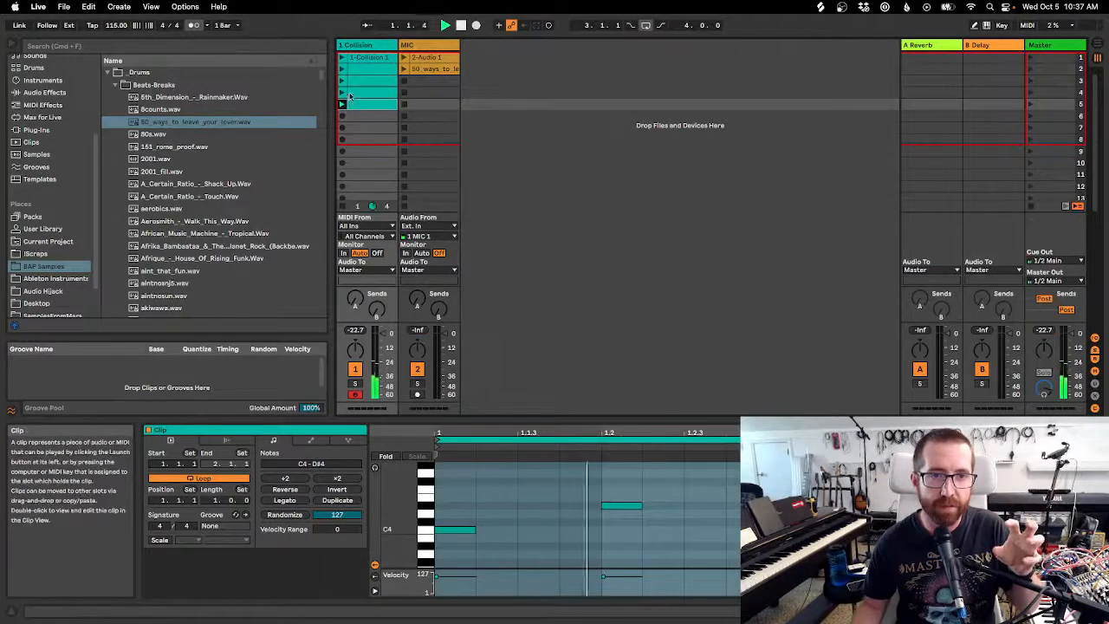
click(343, 84)
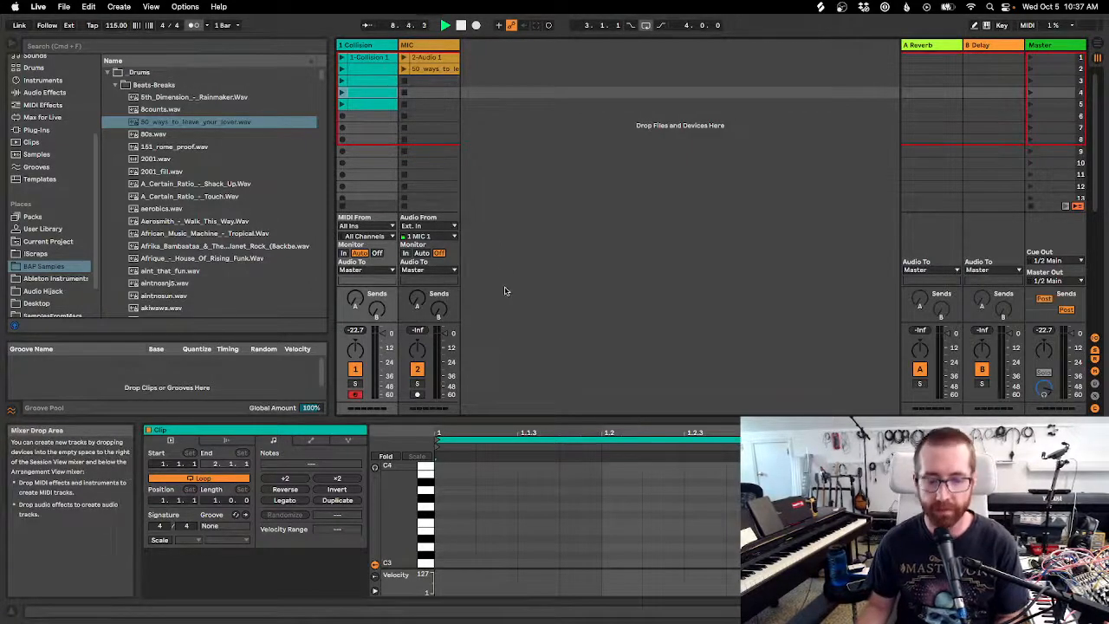
Collapse the Drums sample folder and insert two audio tracks after the MIC track.
click(113, 85)
click(108, 73)
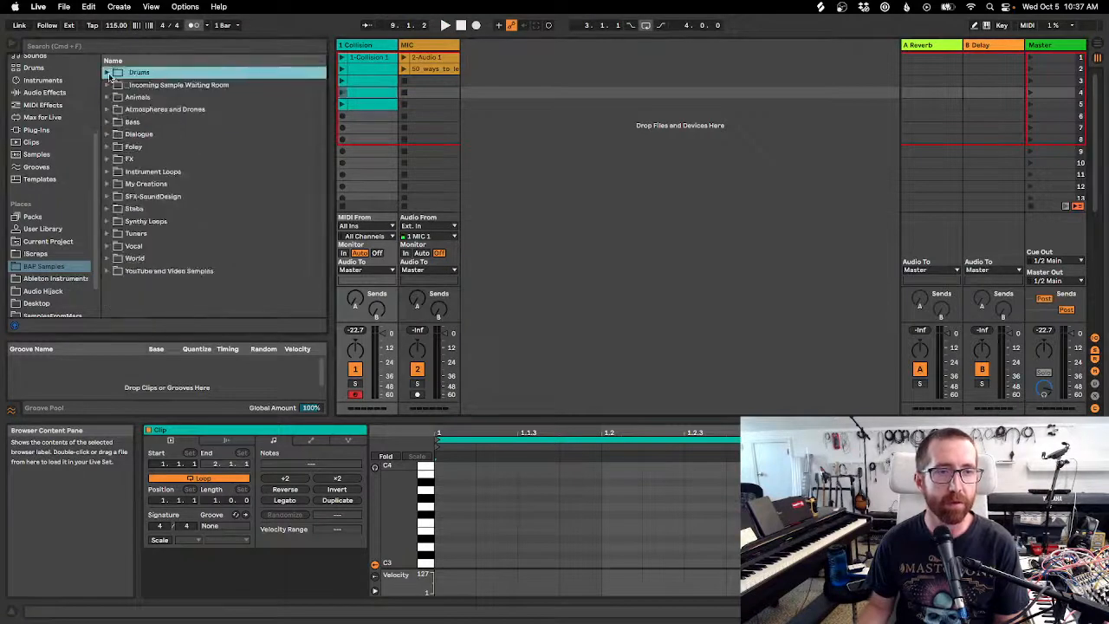
click(475, 69)
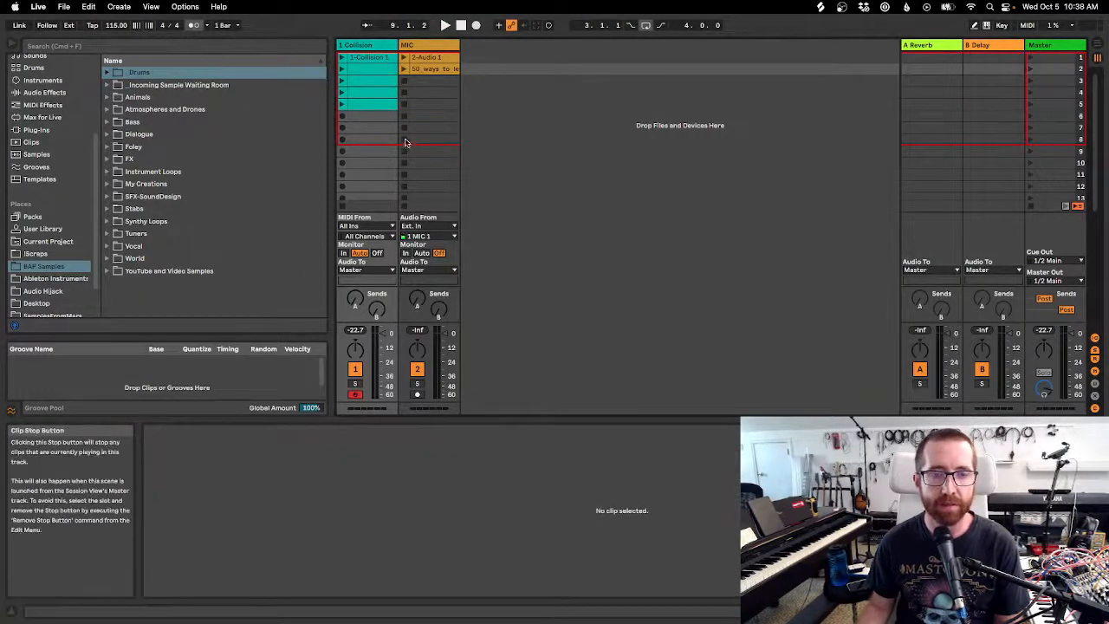
right_click(481, 115)
click(498, 120)
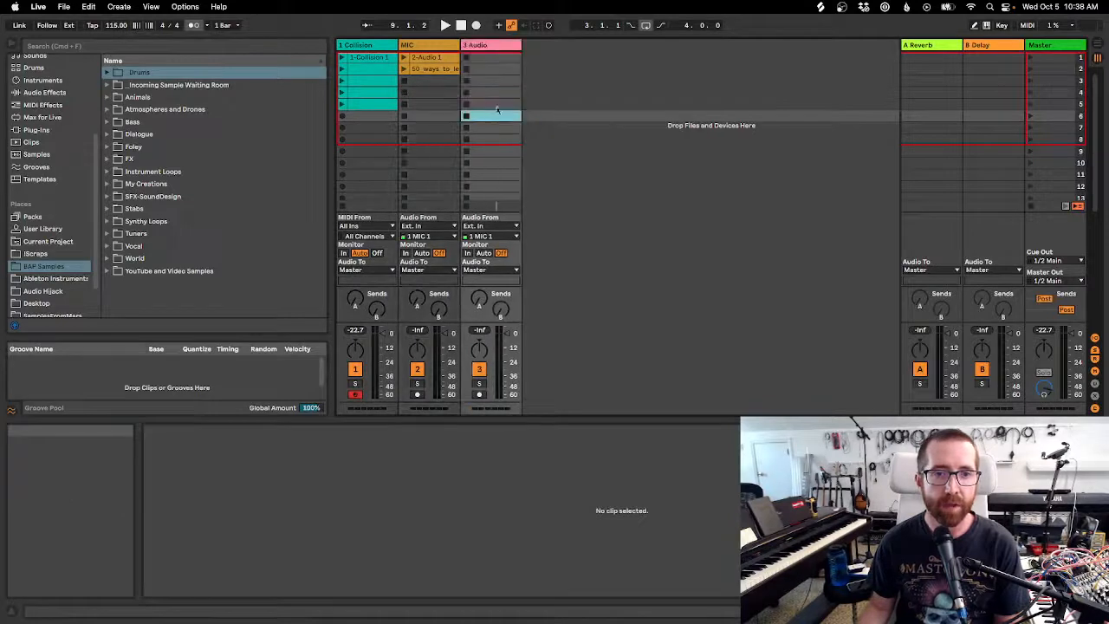
right_click(531, 93)
click(550, 105)
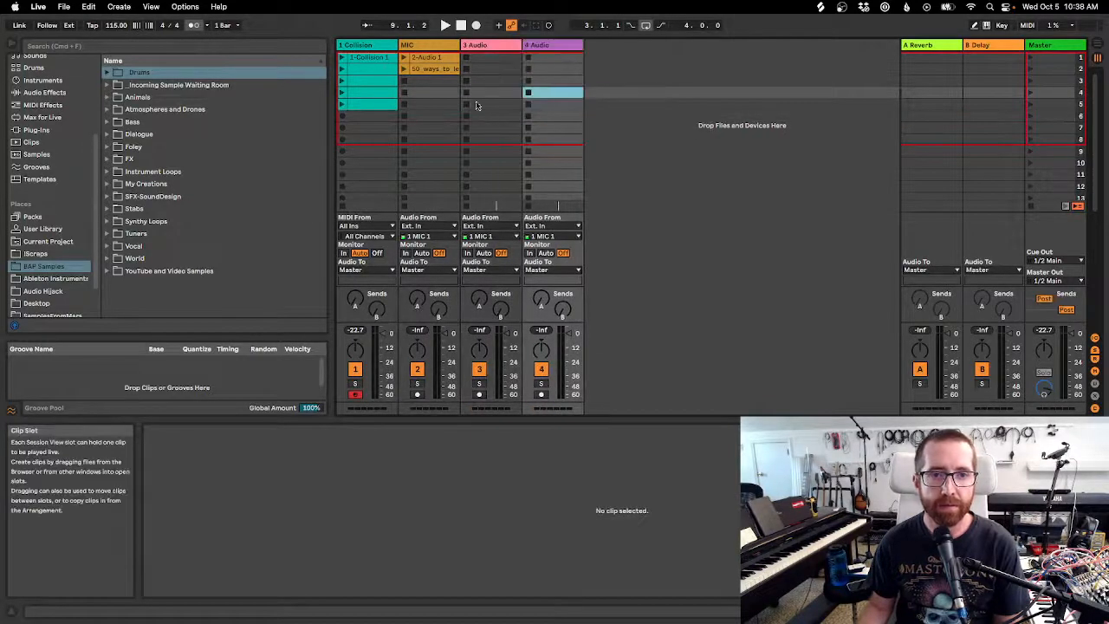
Move the 50_ways_to_leave_your_lover clip to the third track and delete the MIC and Collision tracks.
drag(427, 68, 492, 69)
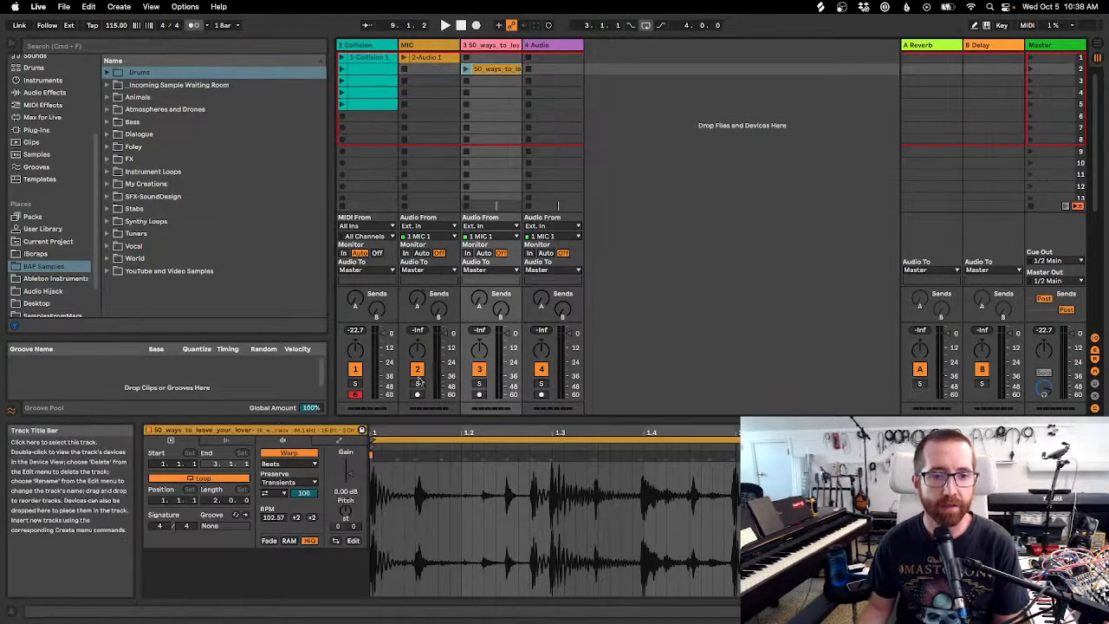
click(416, 371)
click(427, 47)
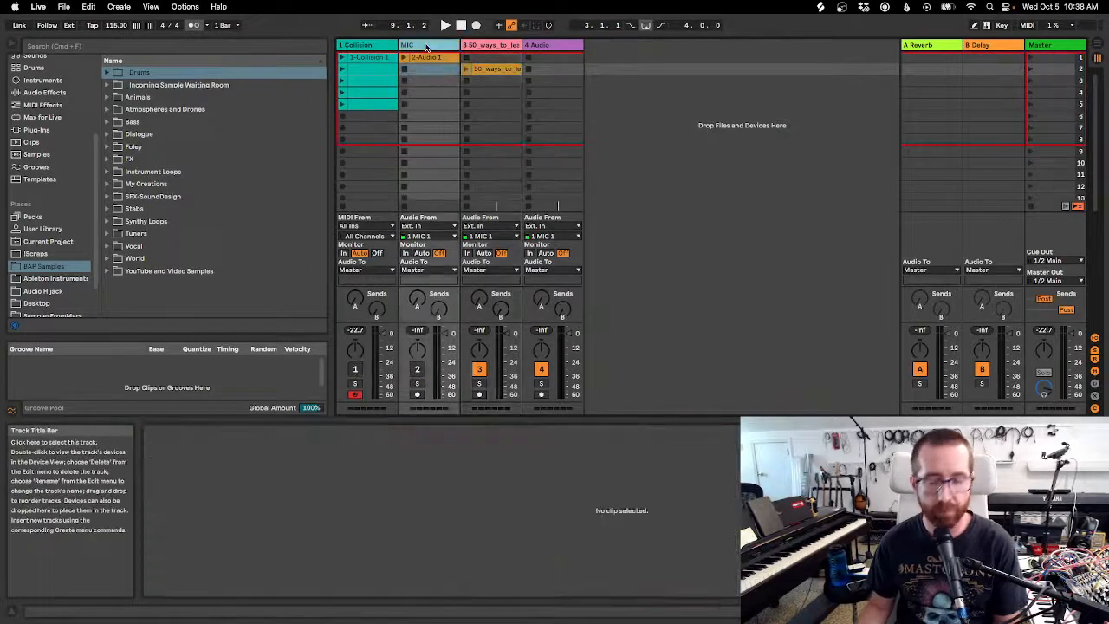
key(Delete)
click(359, 47)
key(Delete)
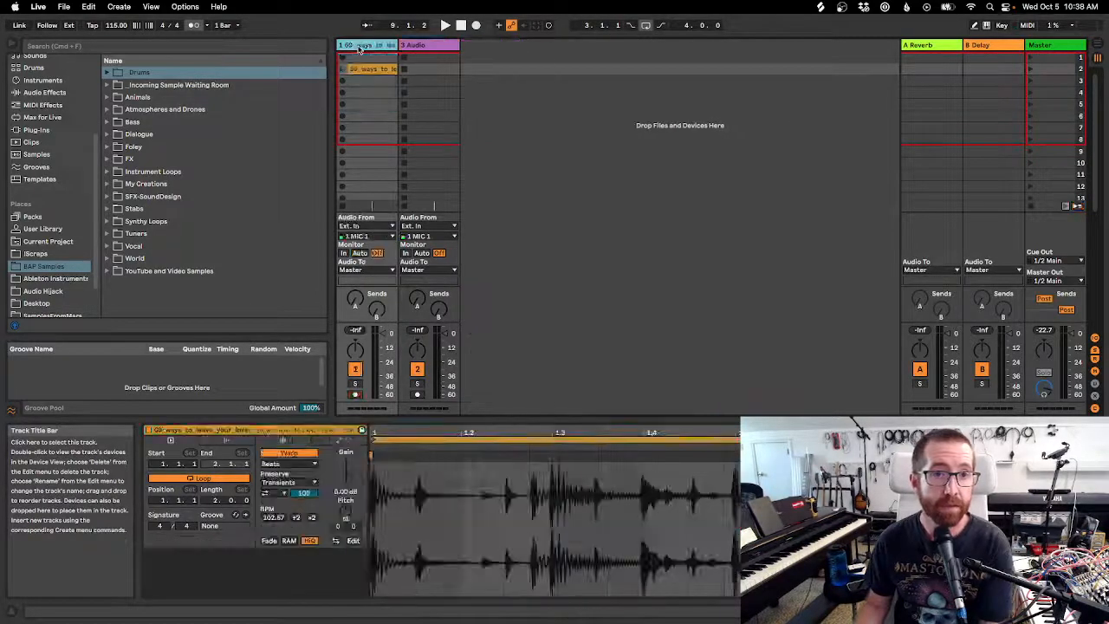
Load 151_rome_proof.wav from the Drums Beats-Breaks folder into the second clip slot of the second audio track.
click(106, 73)
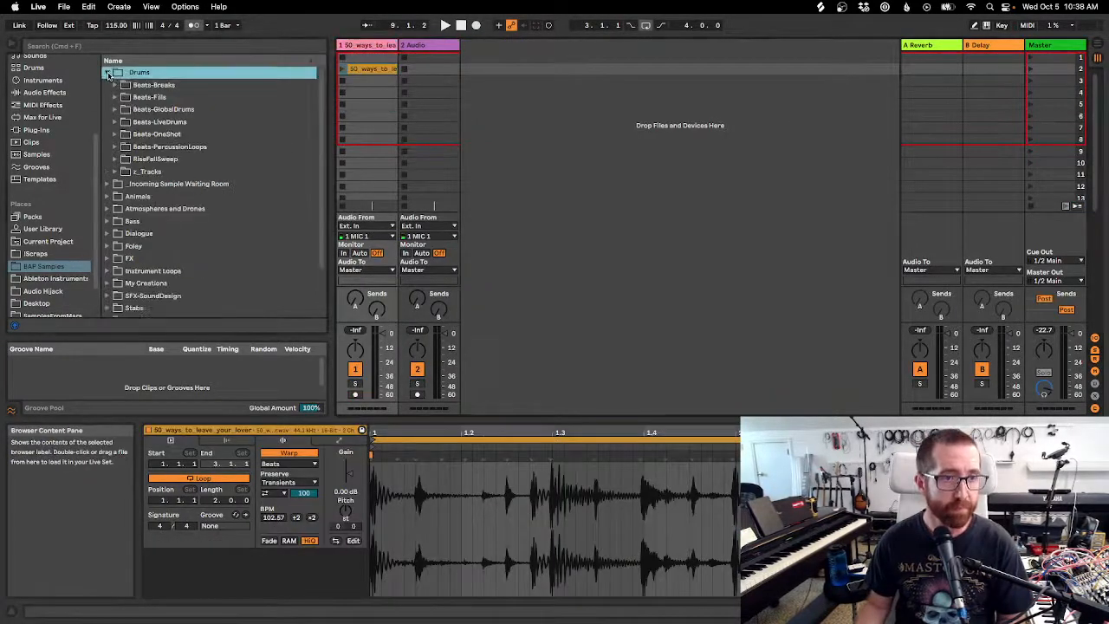
click(115, 84)
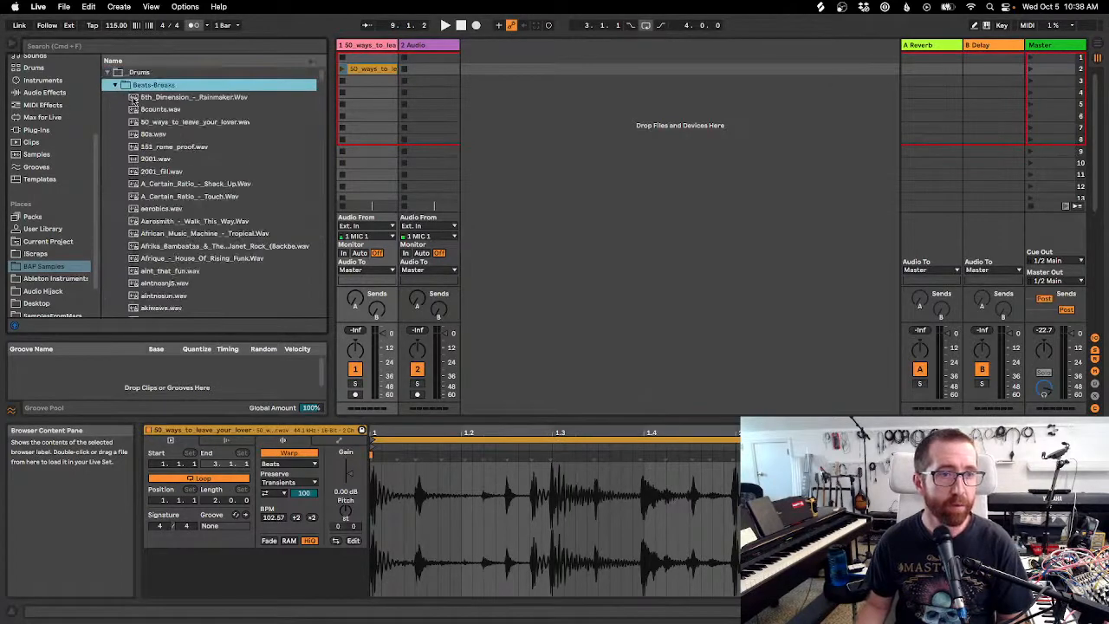
click(158, 147)
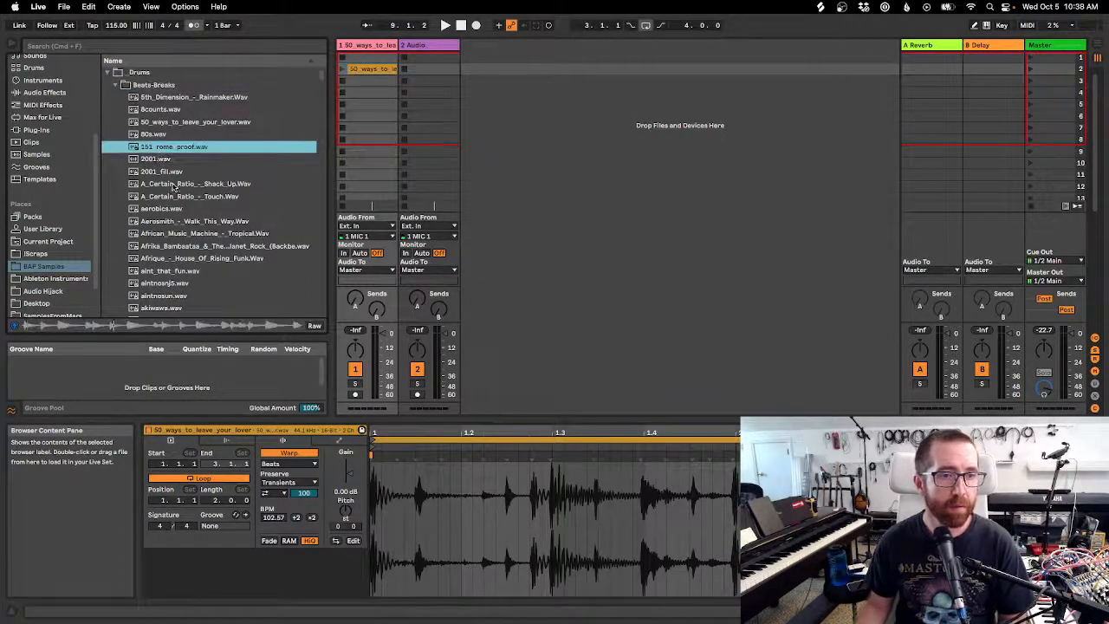
drag(159, 151, 428, 69)
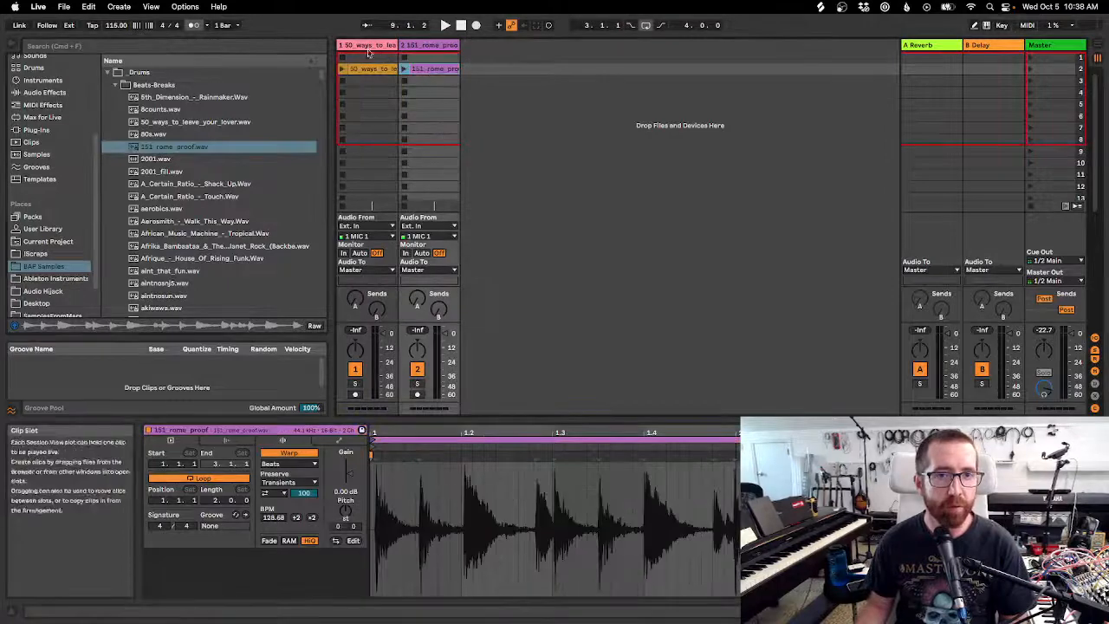
Rename the two audio tracks A and B.
click(360, 48)
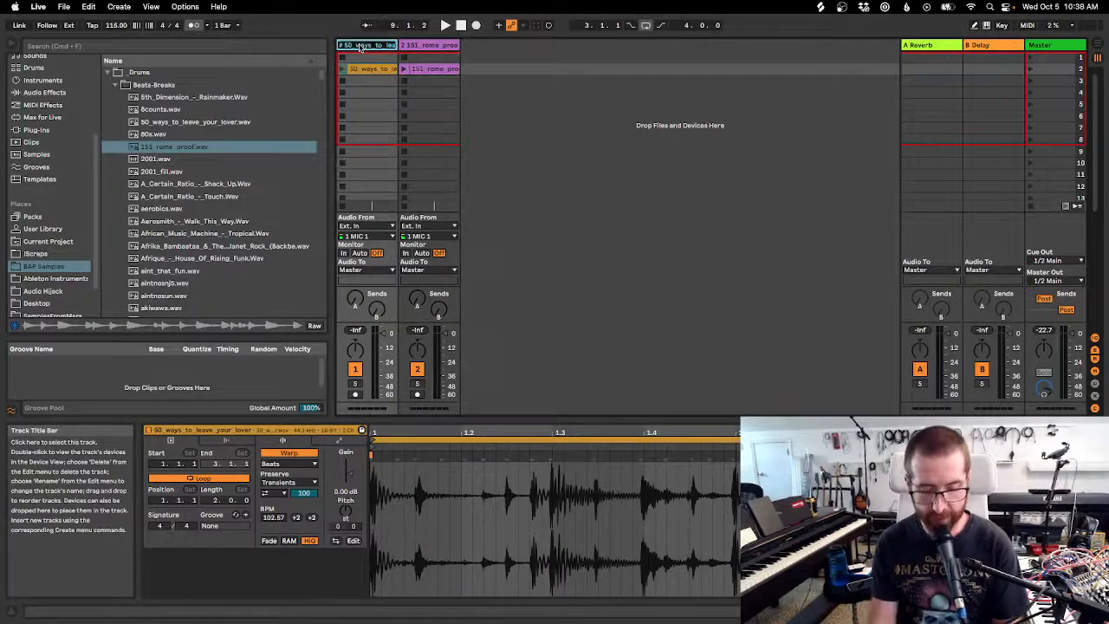
text(A)
click(423, 47)
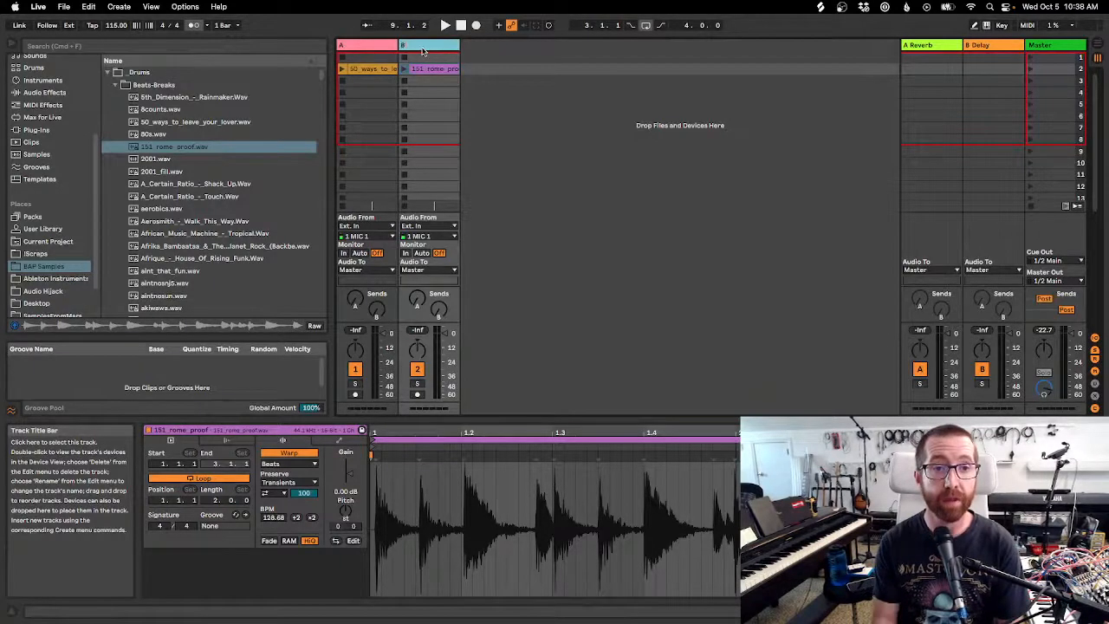
click(520, 119)
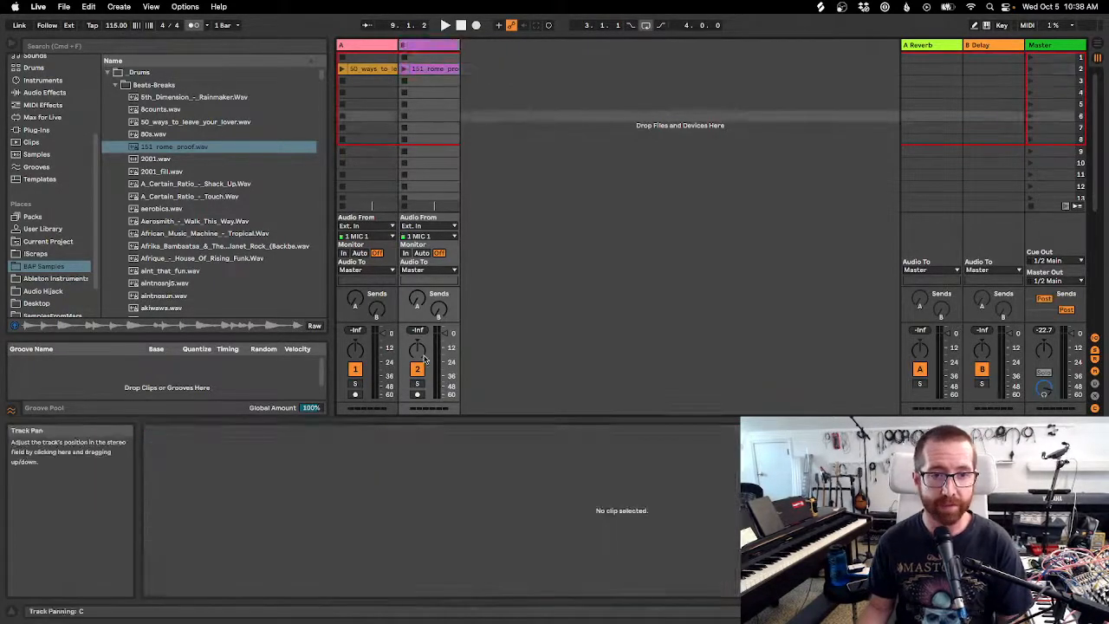
click(1095, 394)
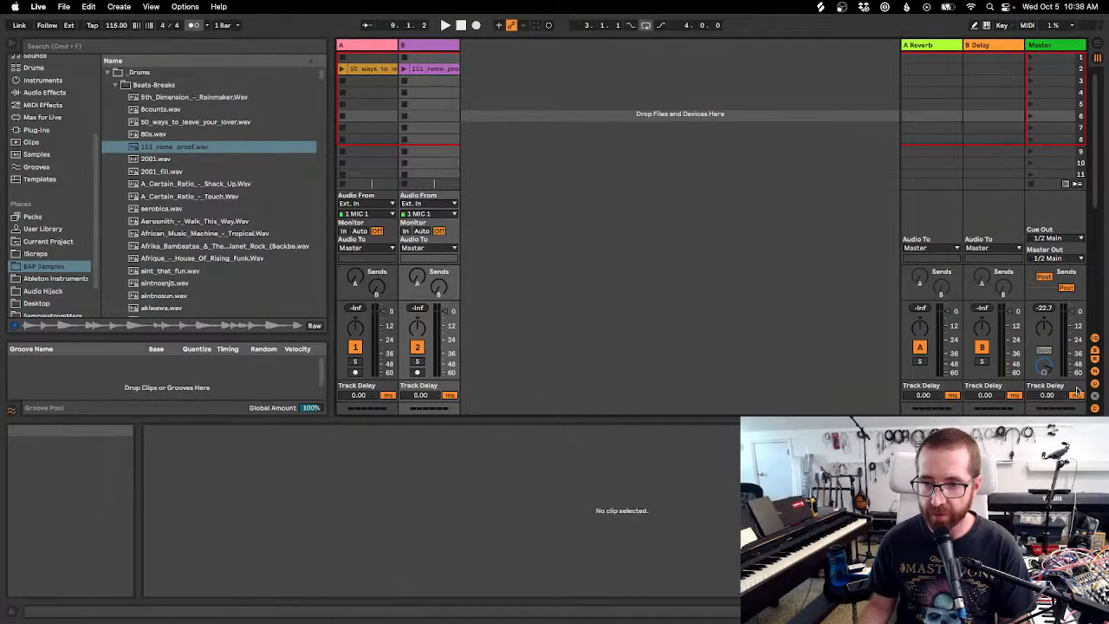
click(1095, 408)
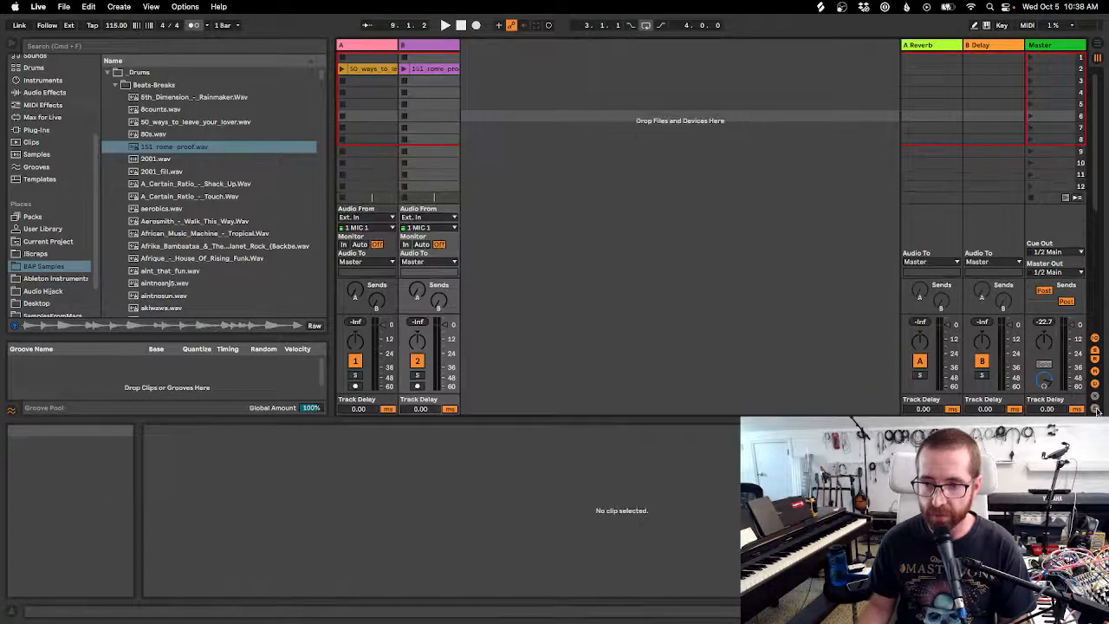
click(1095, 408)
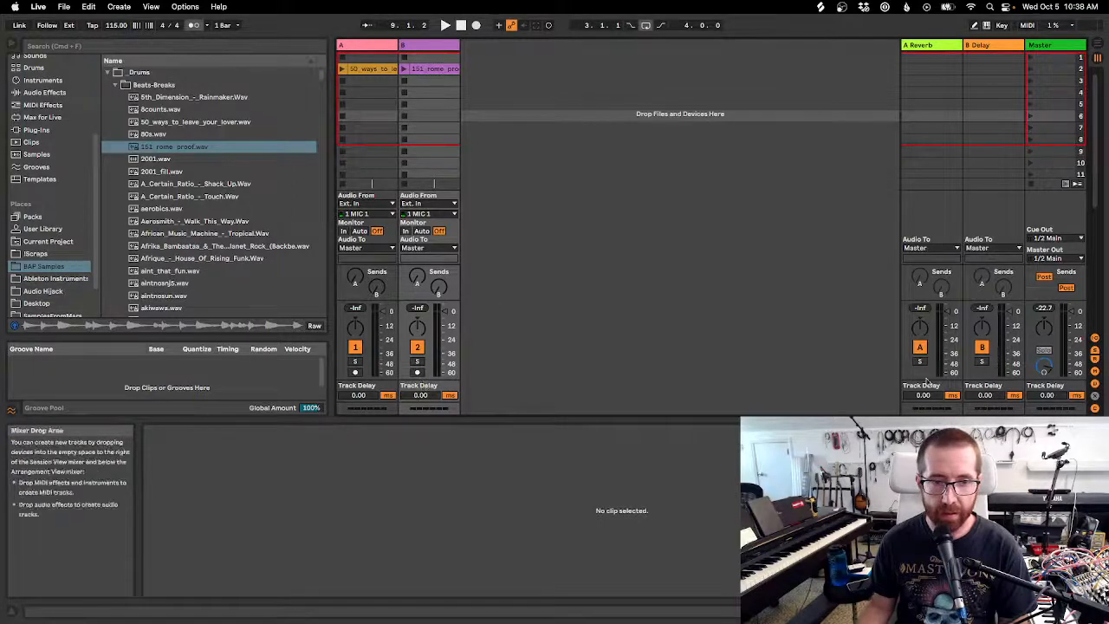
click(1094, 387)
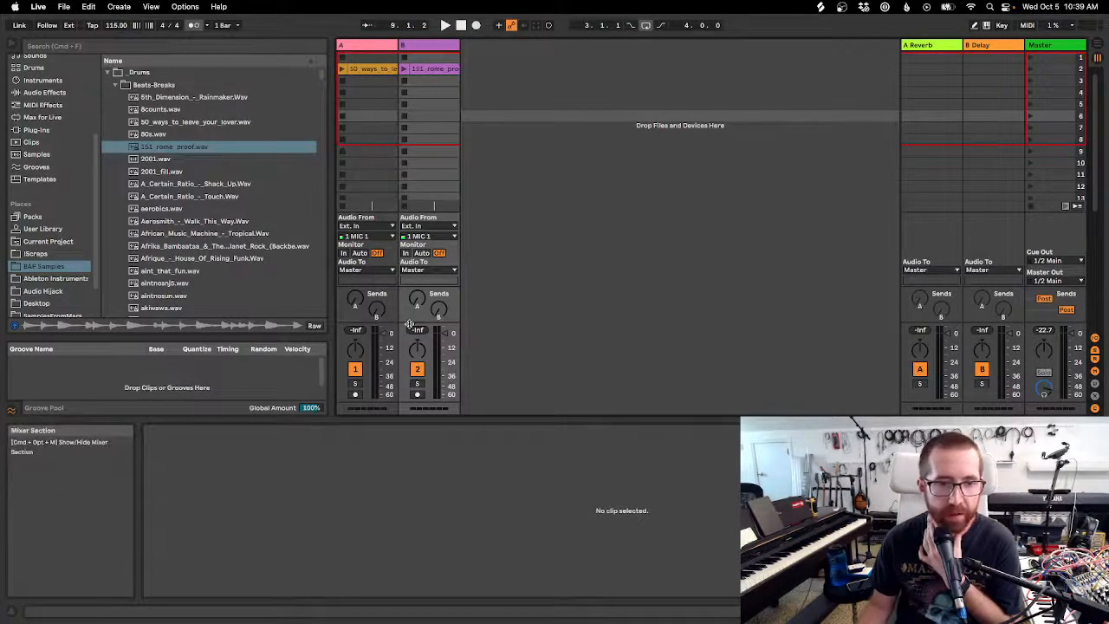
drag(483, 421, 483, 563)
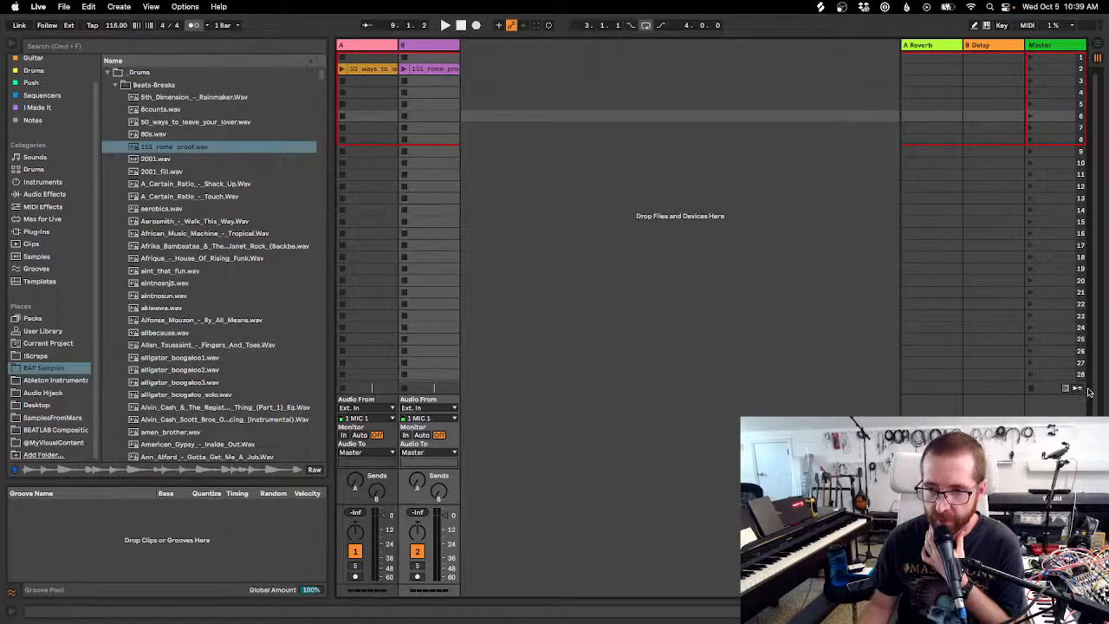
scroll(1088, 392, down, 5)
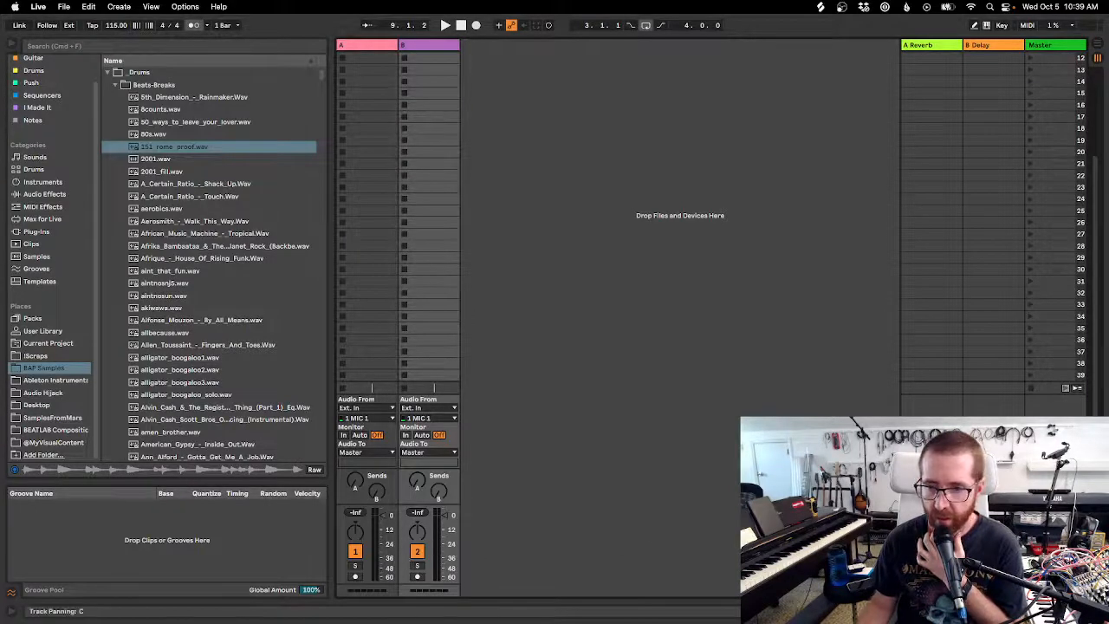
scroll(618, 319, up, 3)
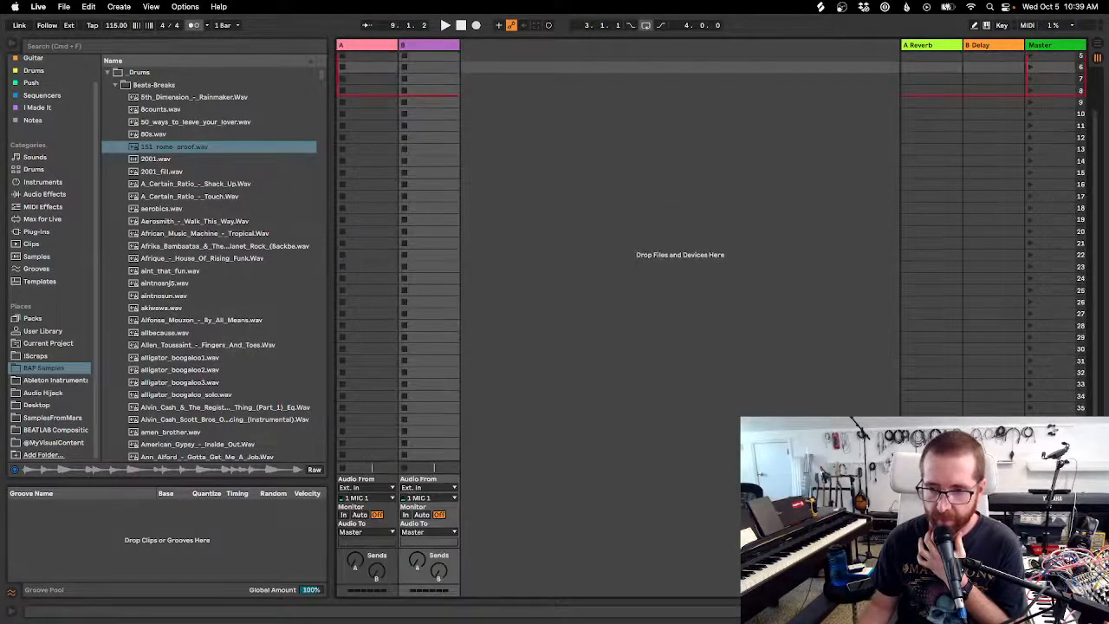
key(alt+super+m)
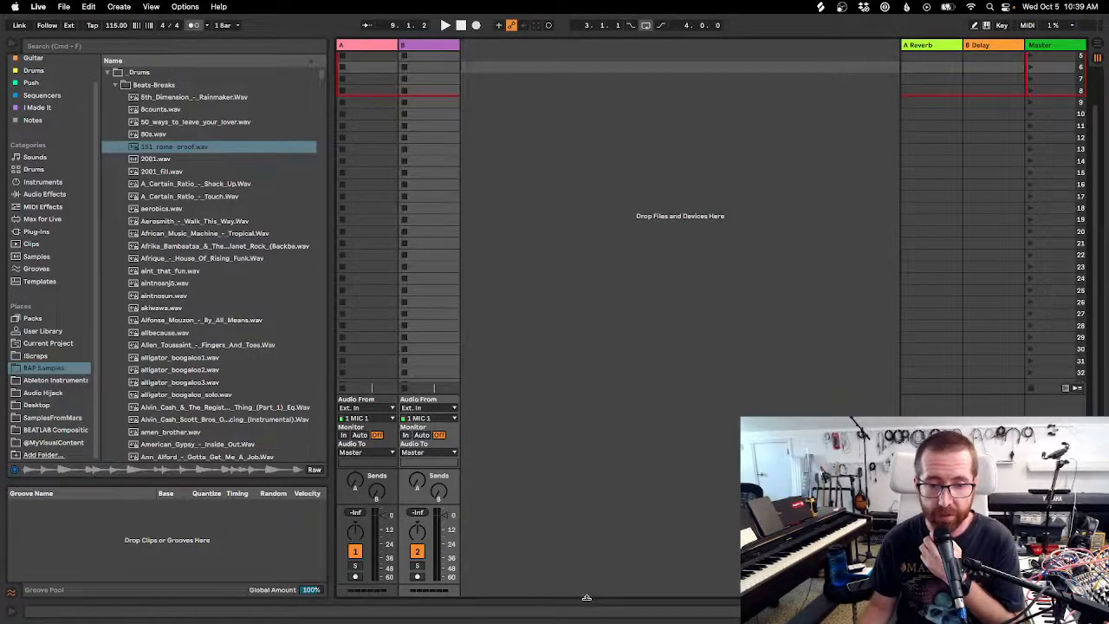
drag(586, 597, 595, 459)
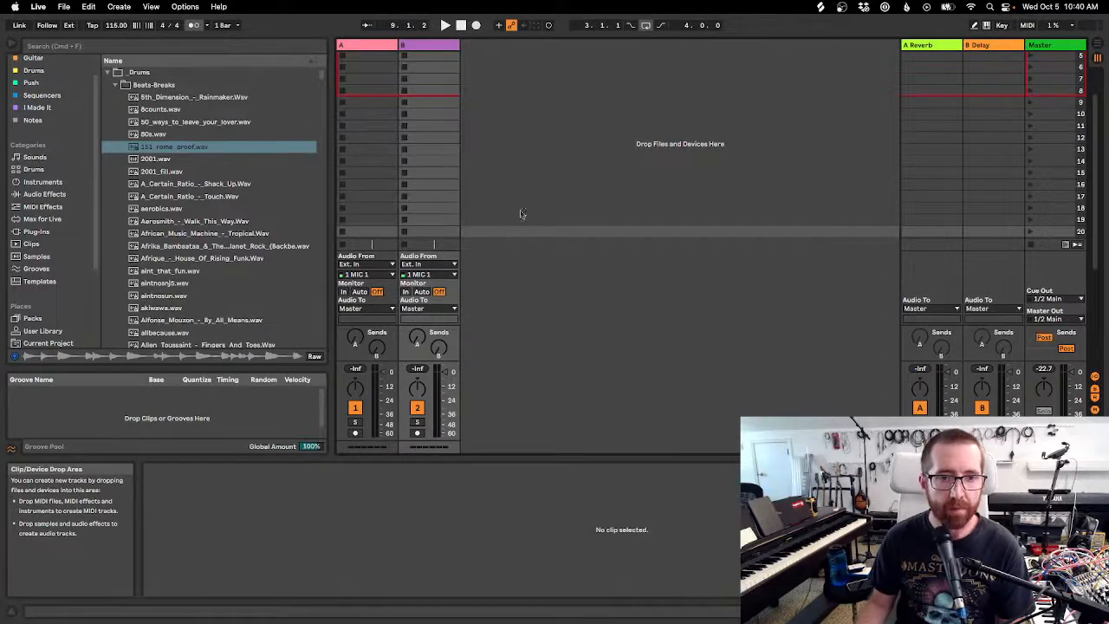
scroll(404, 160, up, 2)
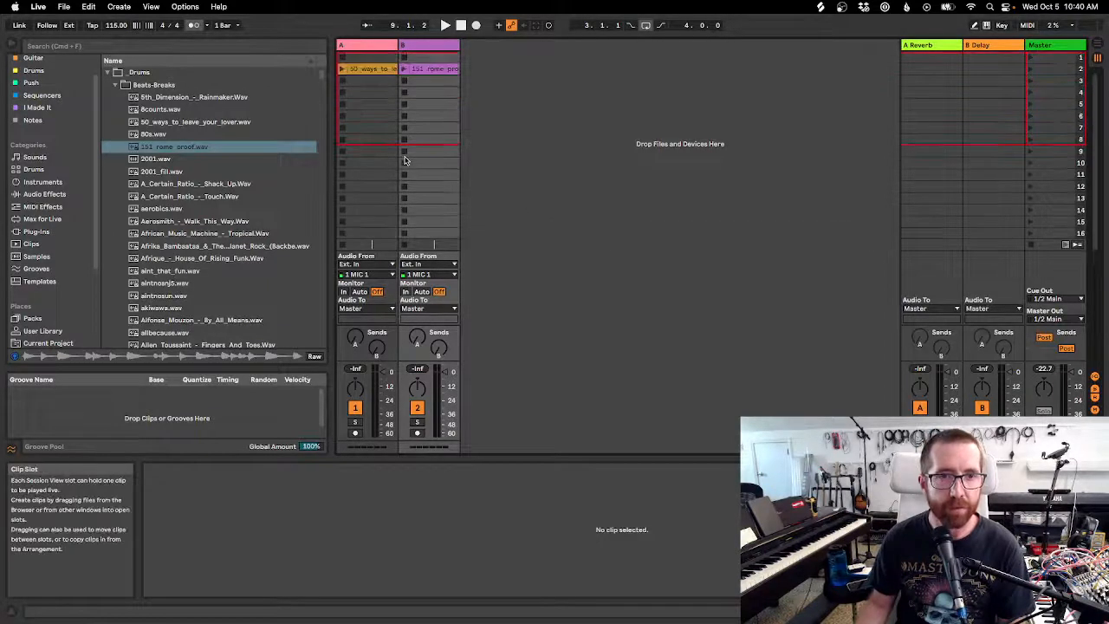
Launch the 50_ways_to_leave_your_lover clip on track A and lower the track's volume to -3.7 dB.
click(343, 68)
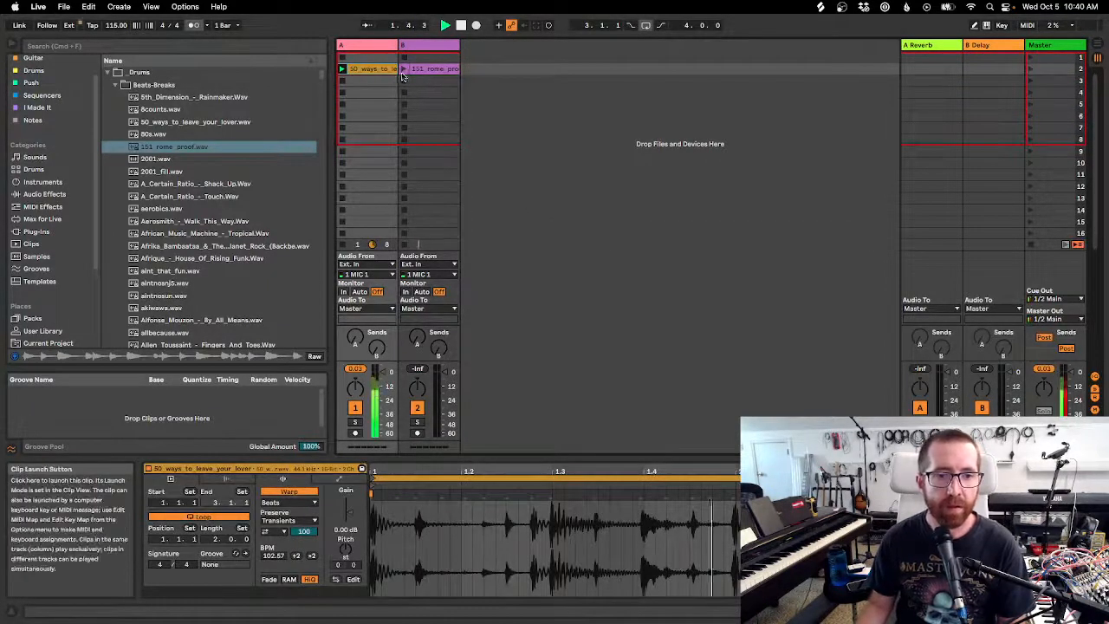
click(356, 373)
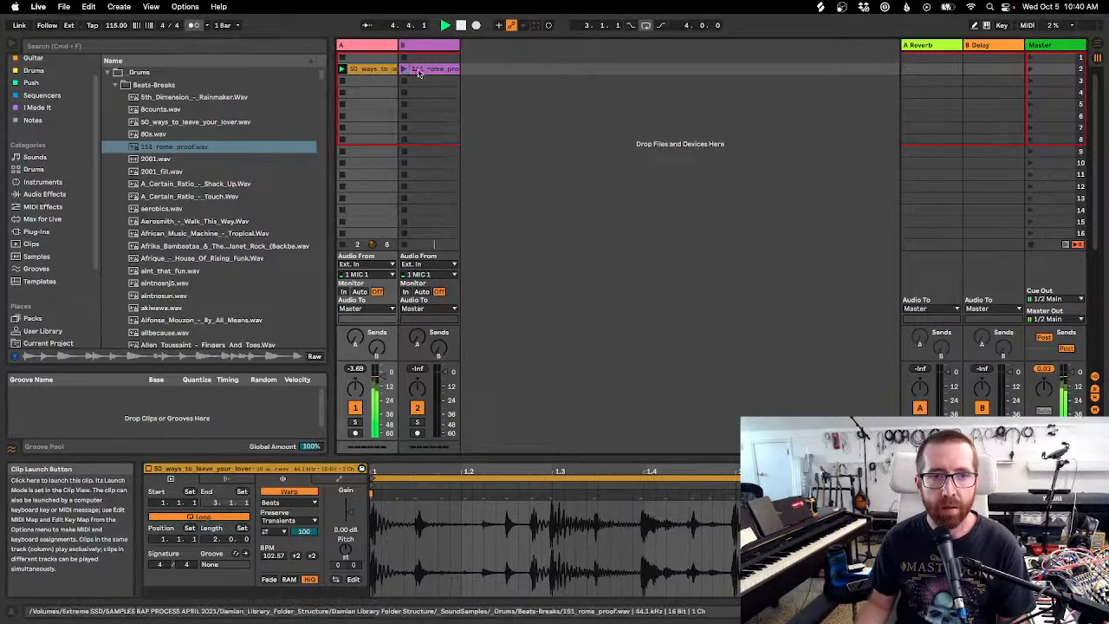
Launch the 151_rome_proof clip from track B's third slot, with track B's volume at -5.3 dB and both sends raised.
drag(407, 69, 421, 81)
click(1030, 80)
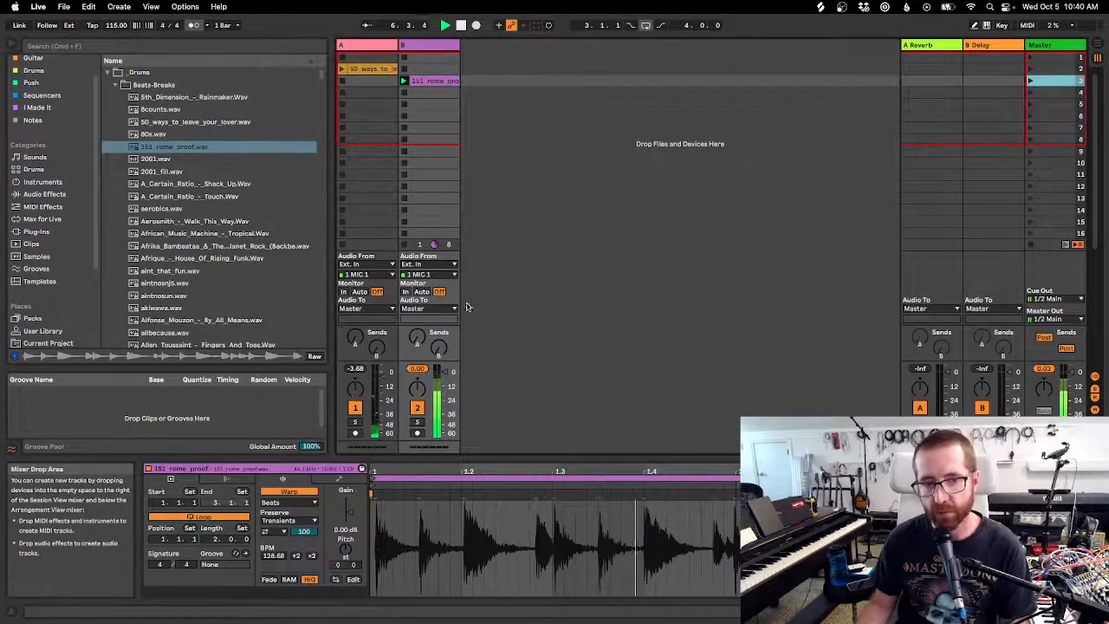
click(417, 370)
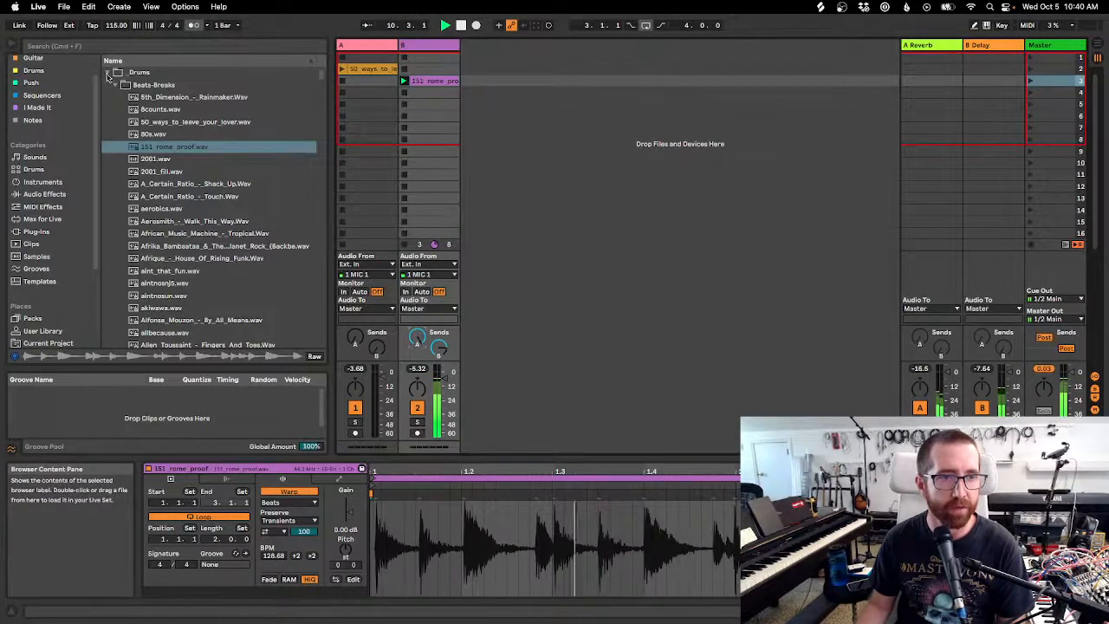
Add an Auto Filter to track B with its cutoff at 936 Hz and resonance at 63%, and stop the track's clip.
click(44, 194)
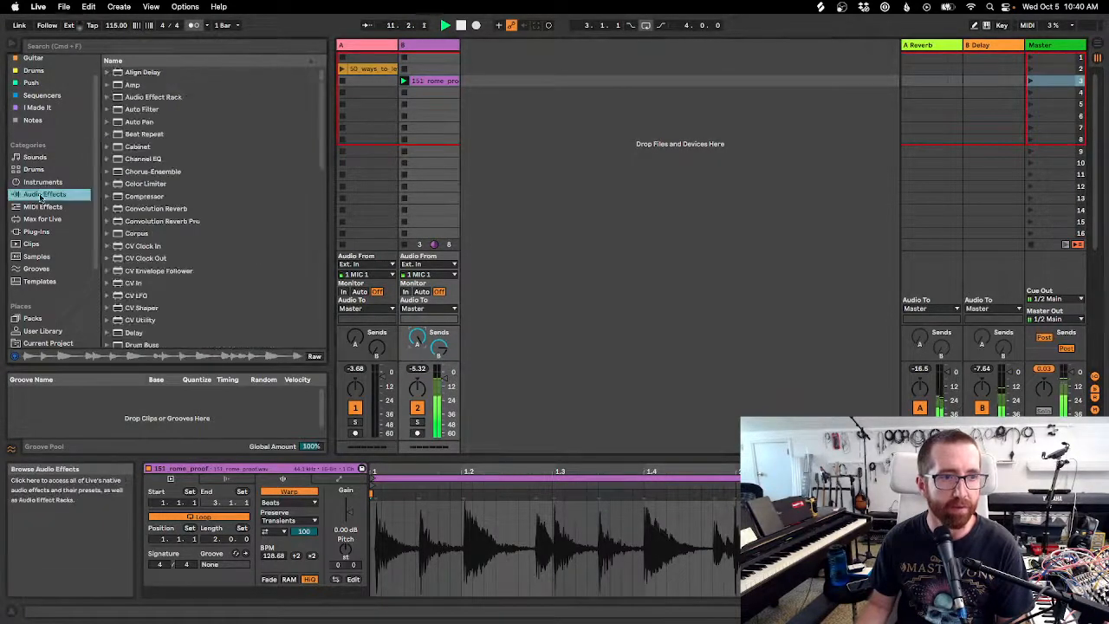
click(131, 110)
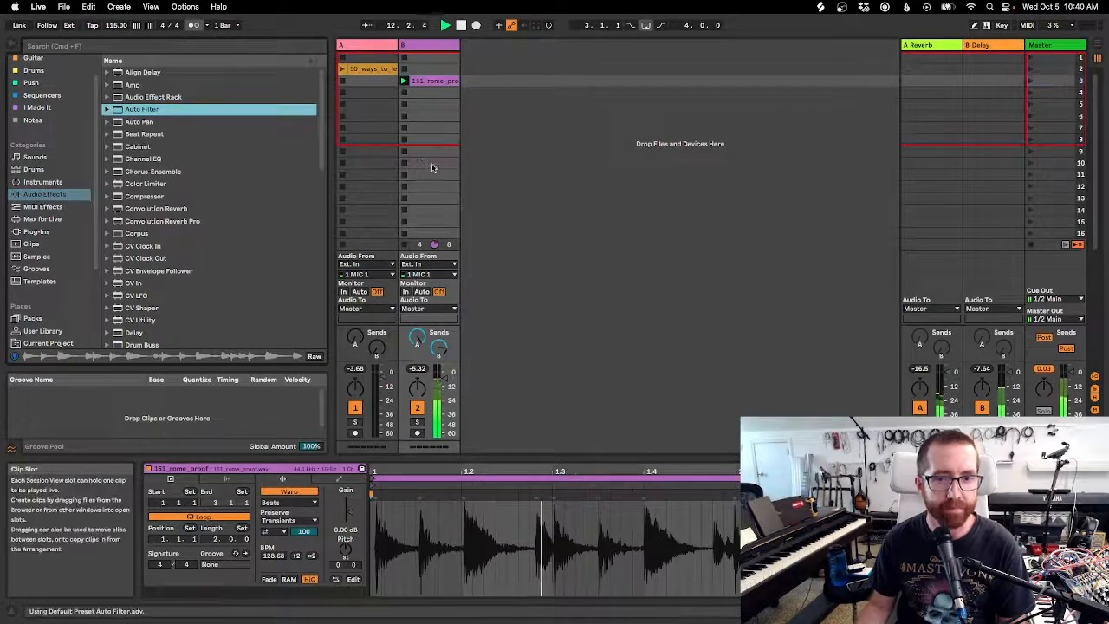
key(Return)
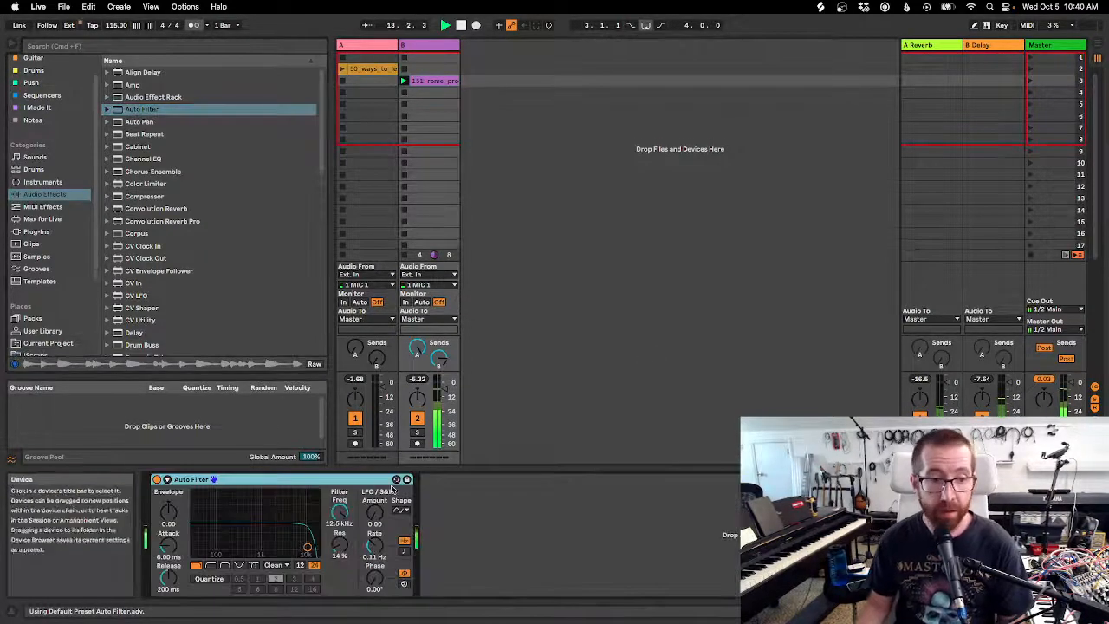
mouse_move(339, 511)
mouse_down()
mouse_move(343, 537)
mouse_move(339, 496)
mouse_move(340, 511)
mouse_up()
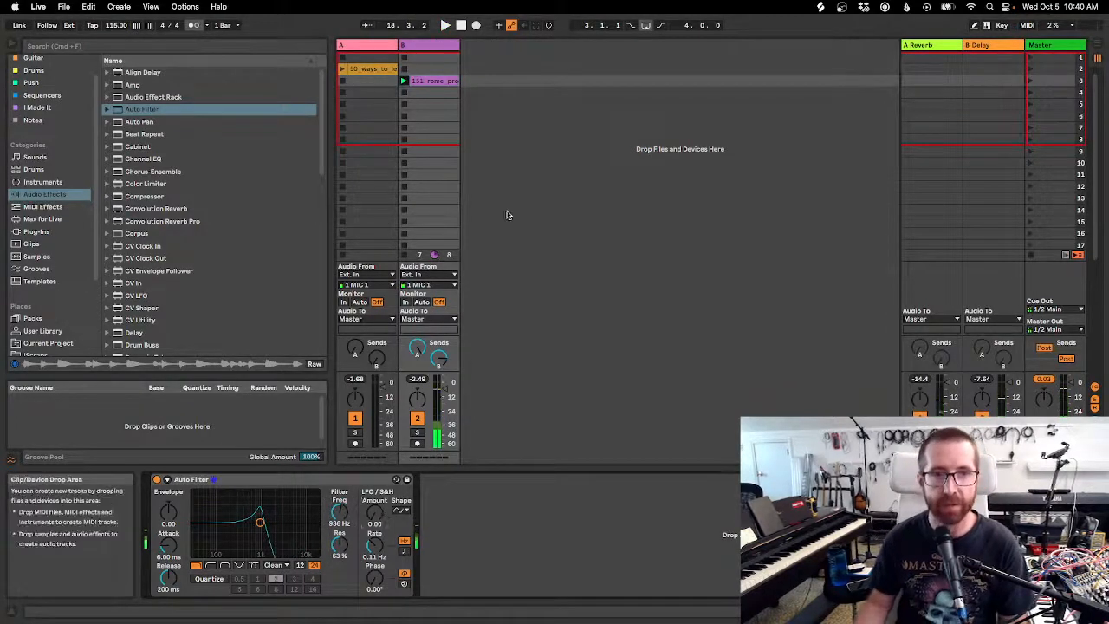
click(404, 92)
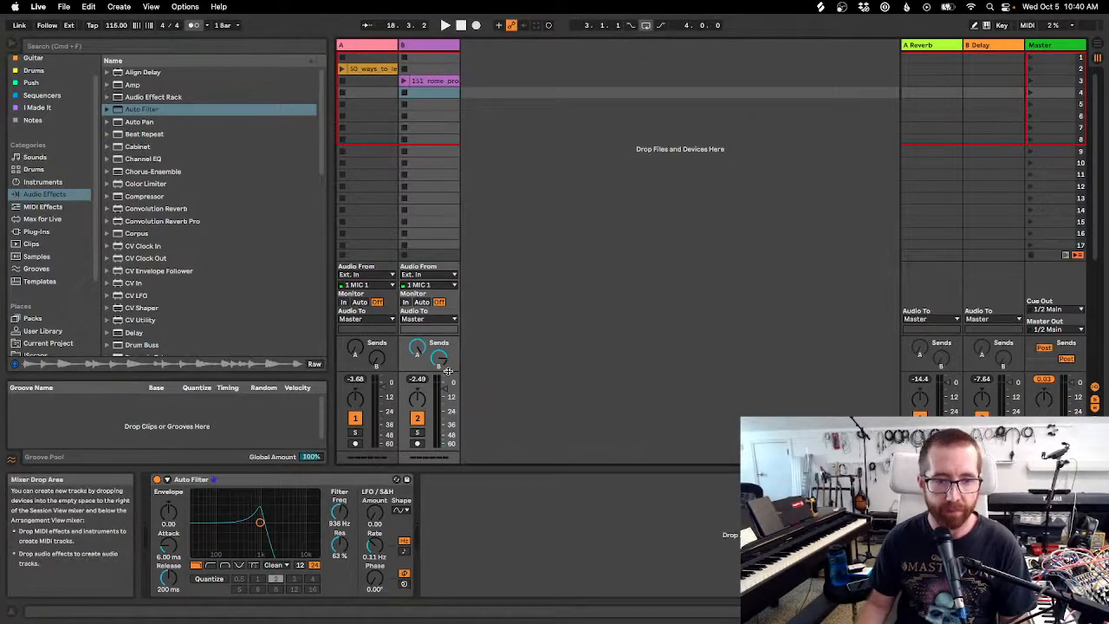
Enlarge the mixer and show the crossfader section, leaving the track delay section hidden.
drag(449, 372, 459, 313)
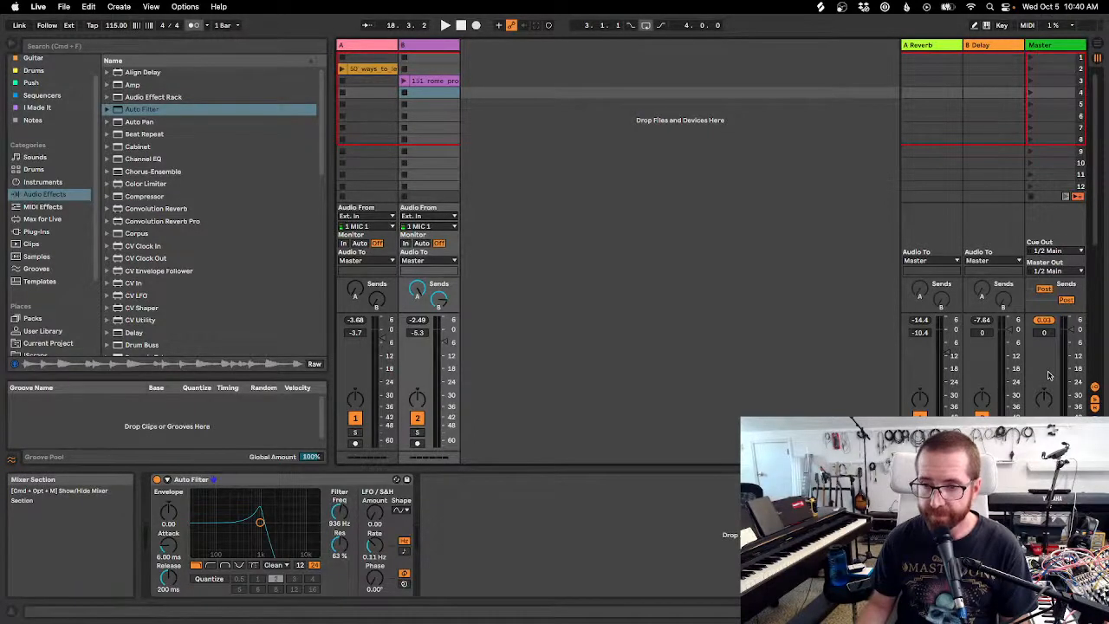
click(1095, 428)
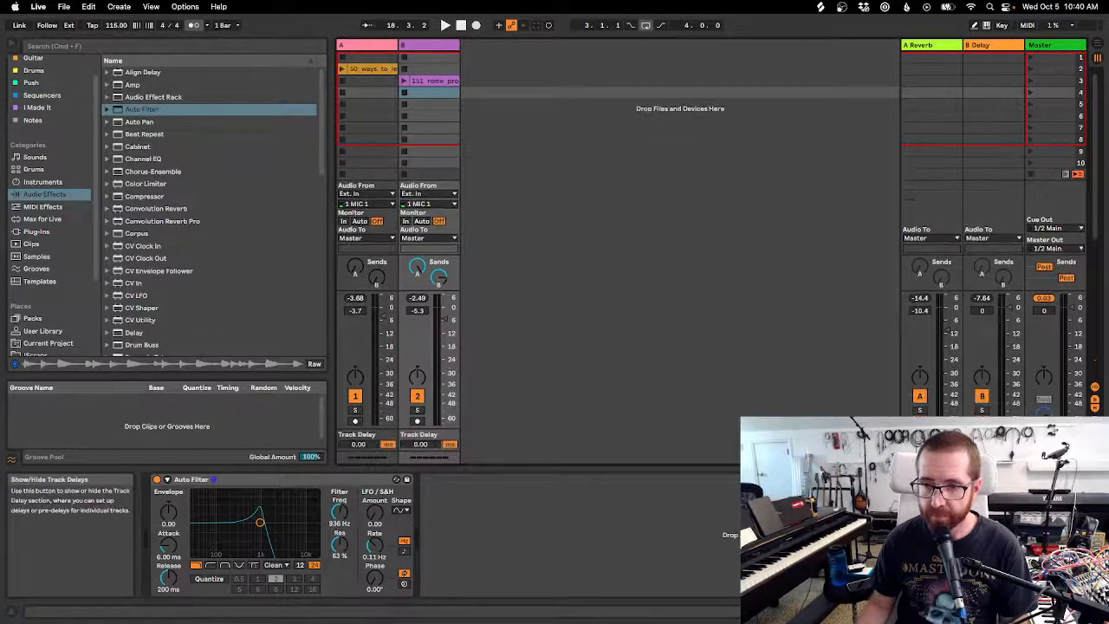
click(1095, 438)
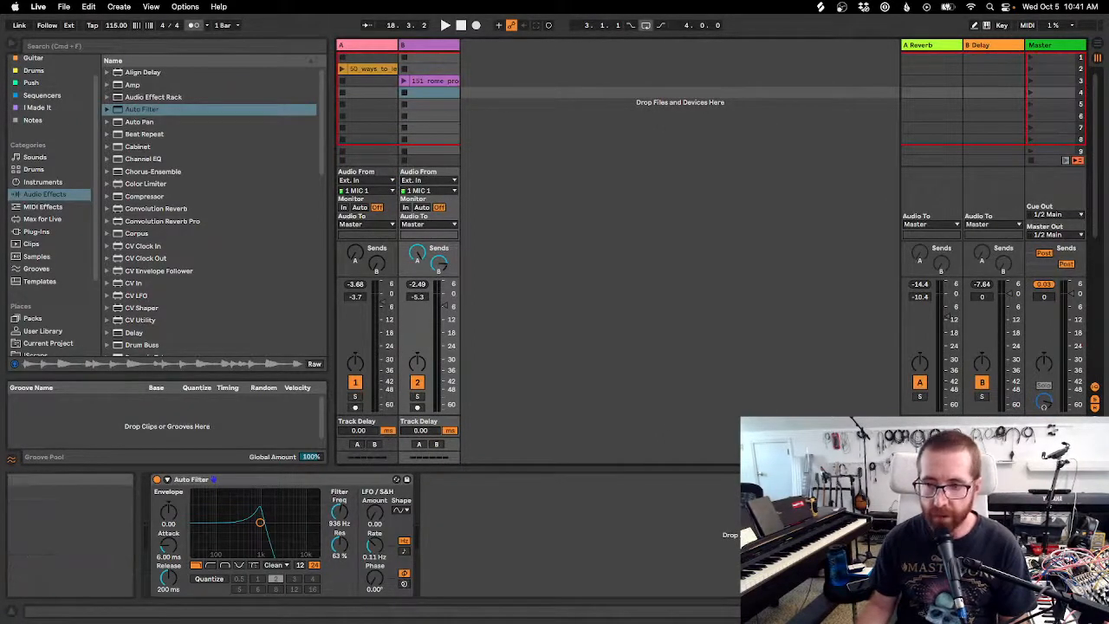
click(1095, 428)
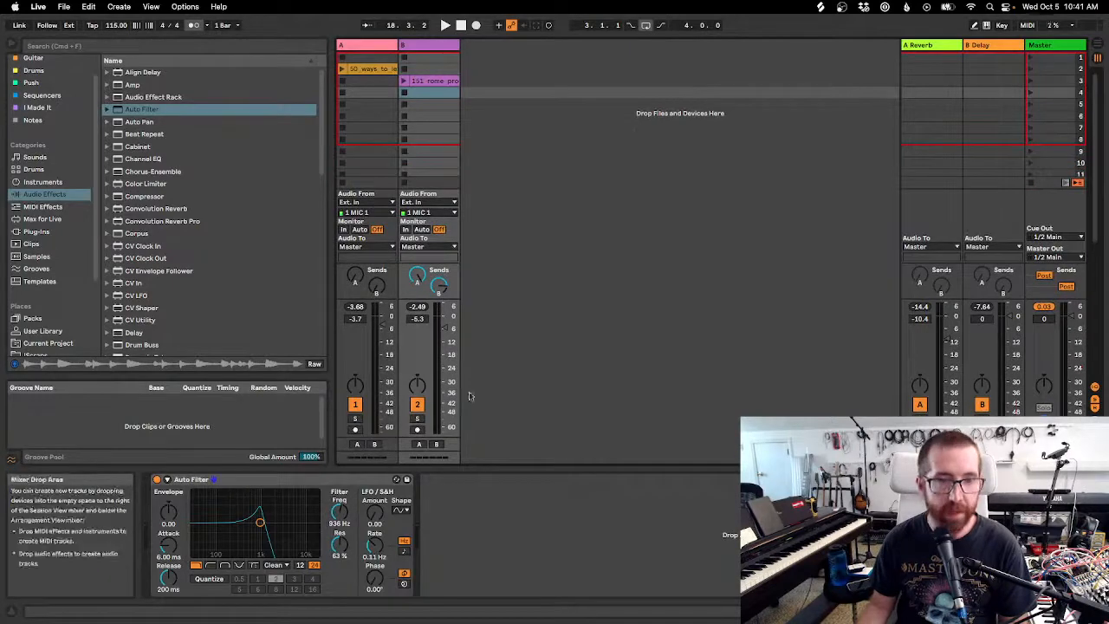
Launch the clips on both tracks and assign track A to crossfader side A and track B to side B.
click(342, 69)
click(403, 82)
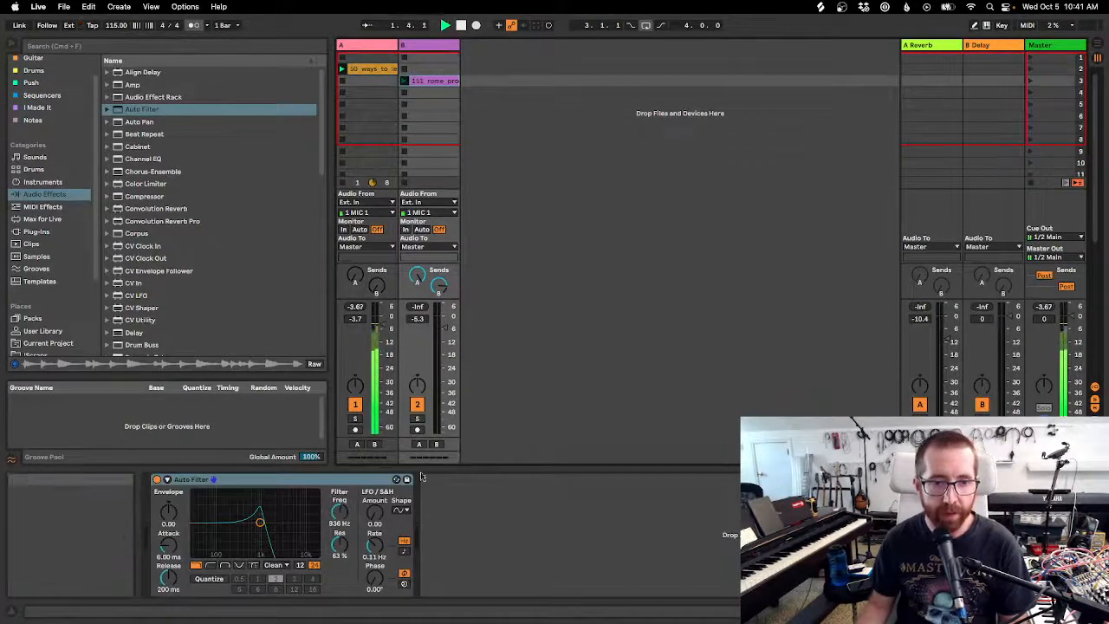
click(356, 443)
click(436, 444)
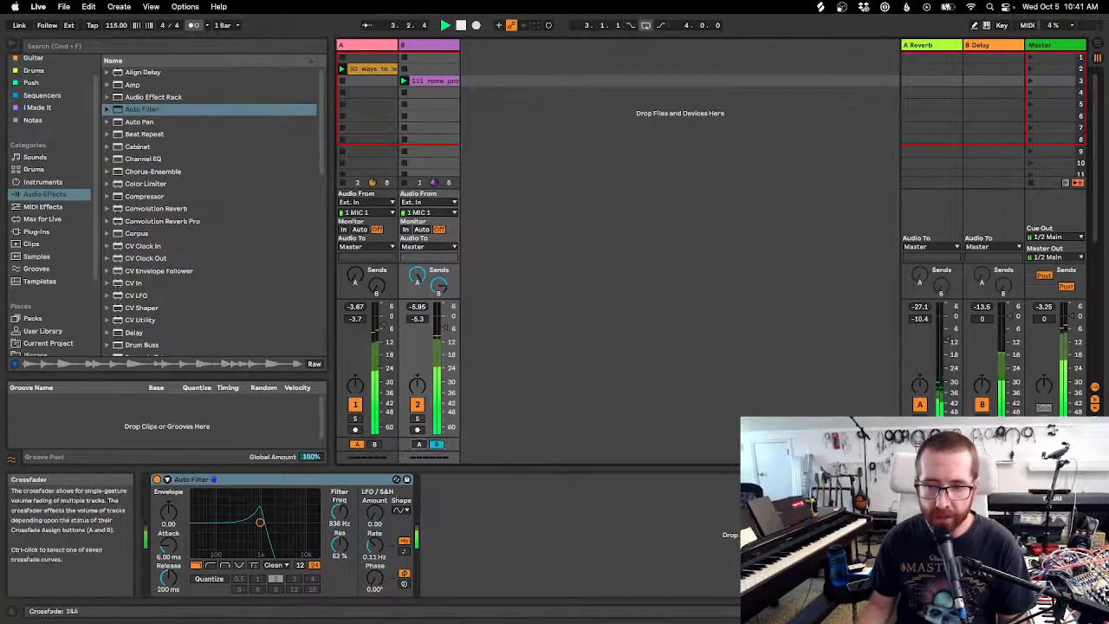
Sweep the crossfader to side B and back towards A, raising track B's Auto Filter cutoff to 11.1 kHz, and stop playback.
mouse_move(1048, 444)
mouse_down()
mouse_move(1031, 444)
mouse_move(1063, 444)
mouse_up()
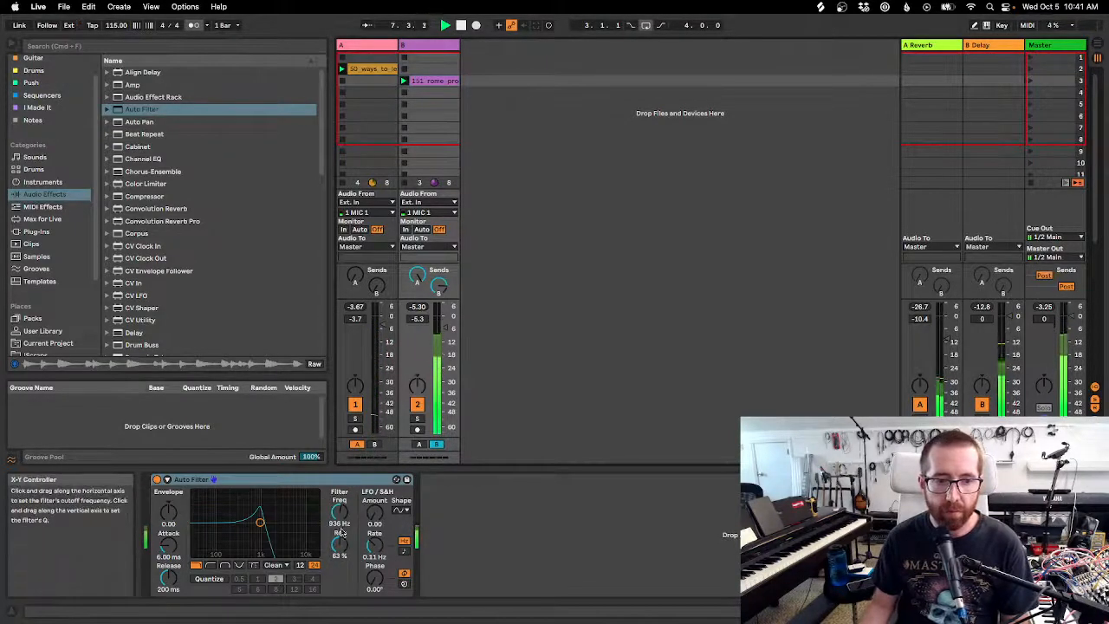
drag(339, 512, 340, 468)
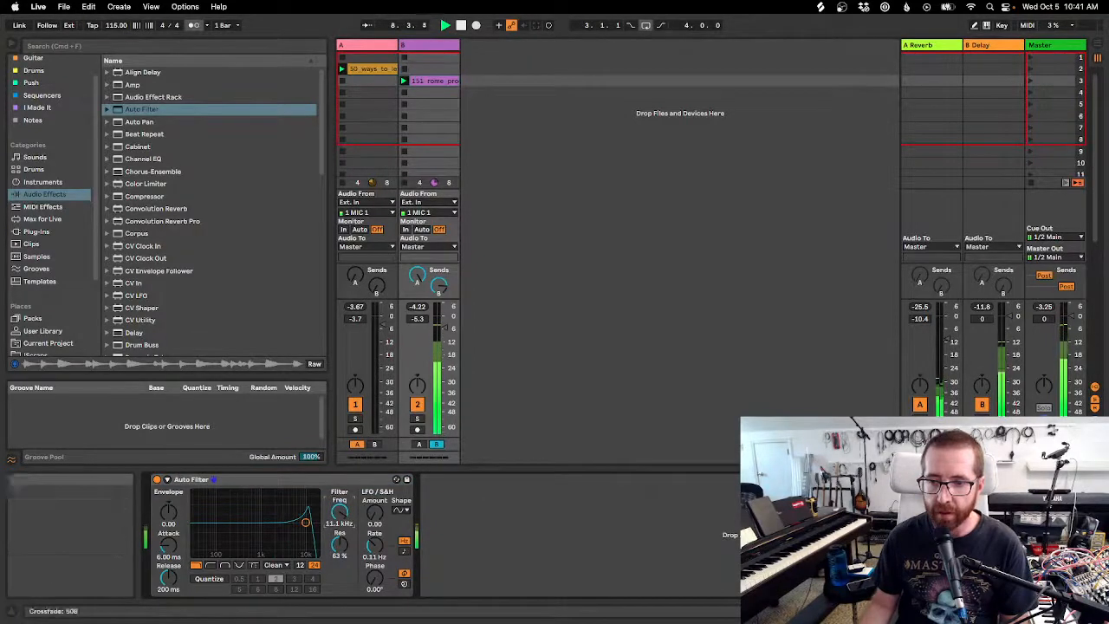
drag(1064, 444, 1024, 445)
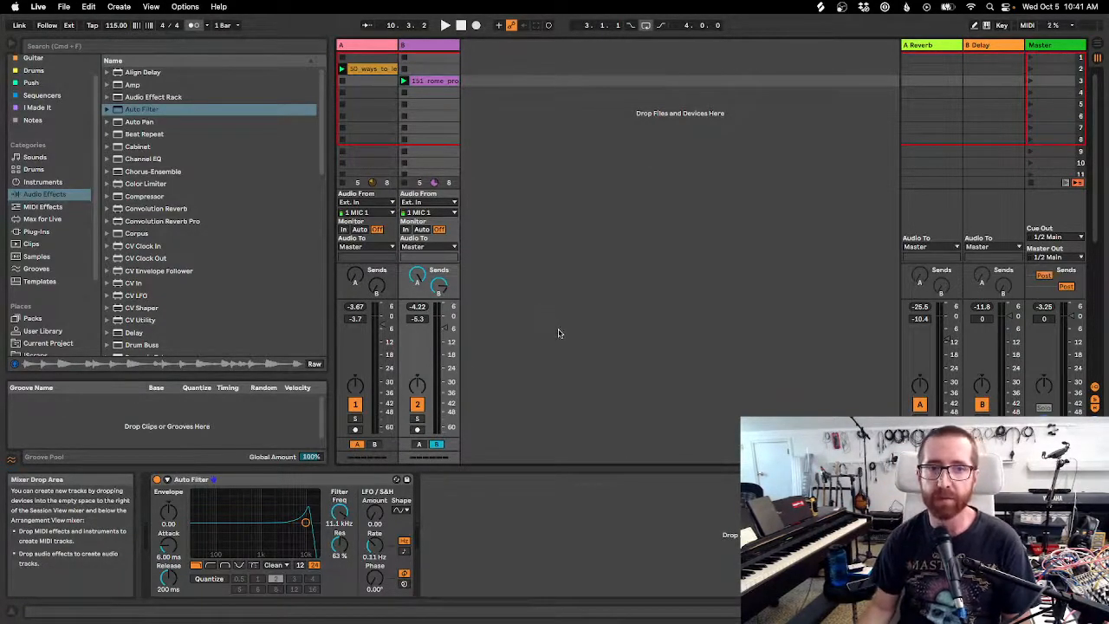
key(space)
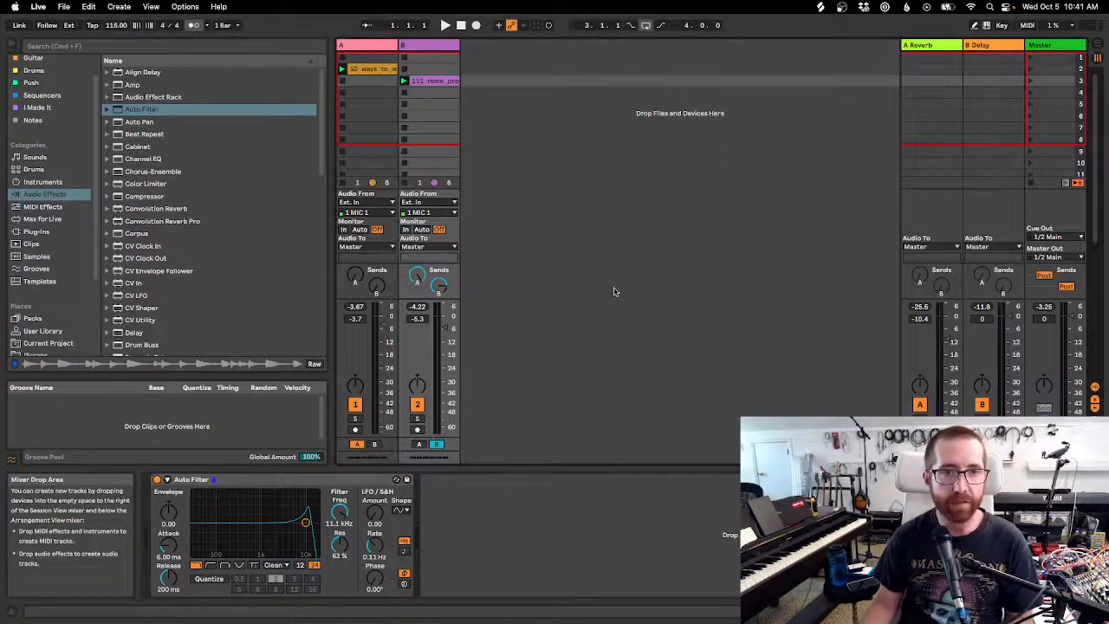
Bring up the overview of open desktops to switch from Live to the Splice sample library.
click(528, 143)
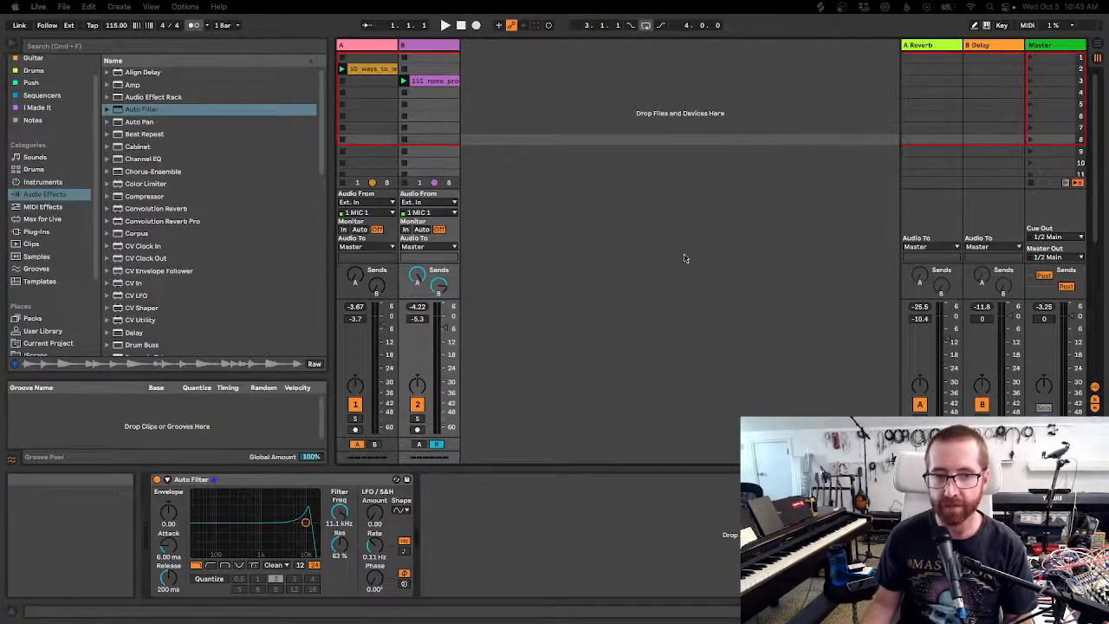
click(522, 163)
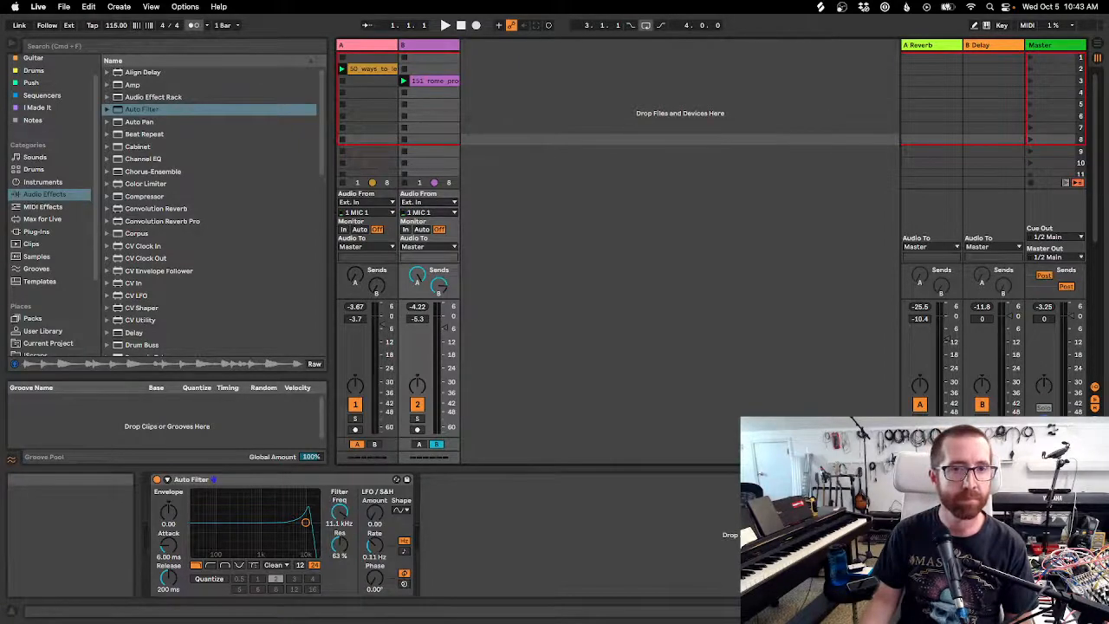
key(ctrl+Up)
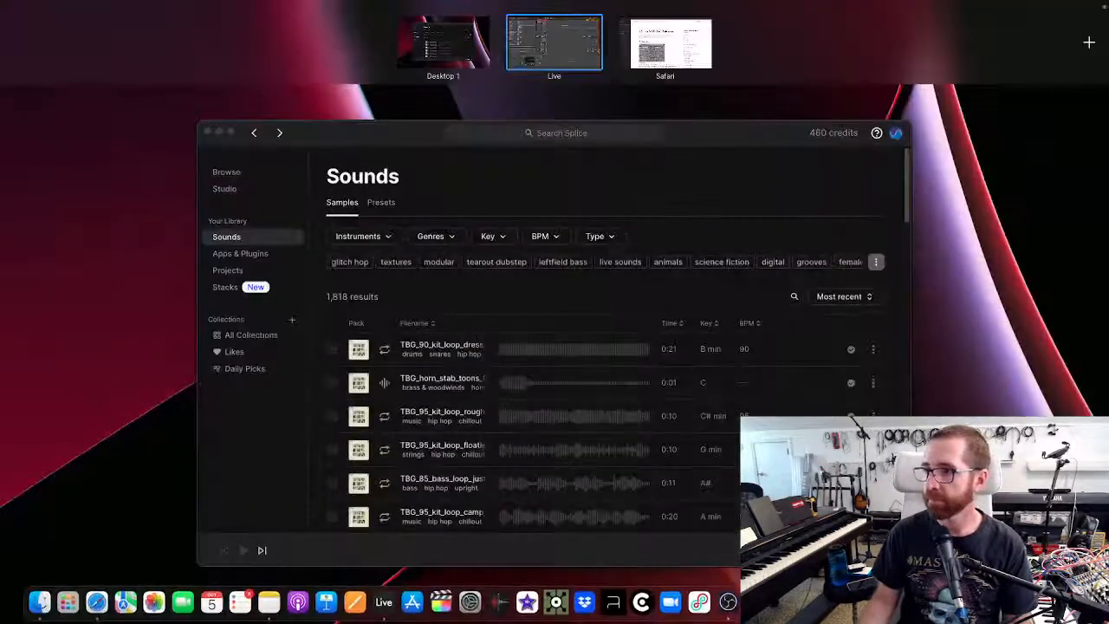